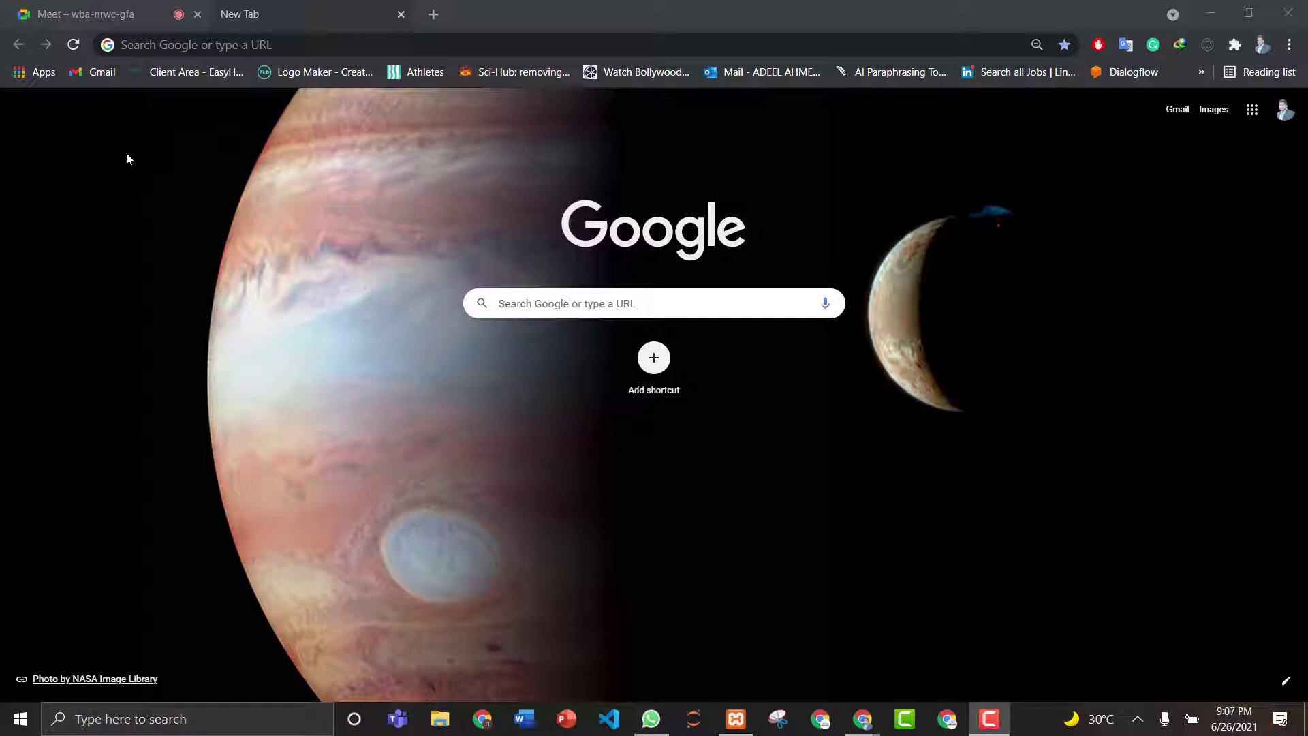
- Enter upwork.com in Chrome's address bar to load the Upwork site
{"action": "left_click", "coordinate": [185, 45]}
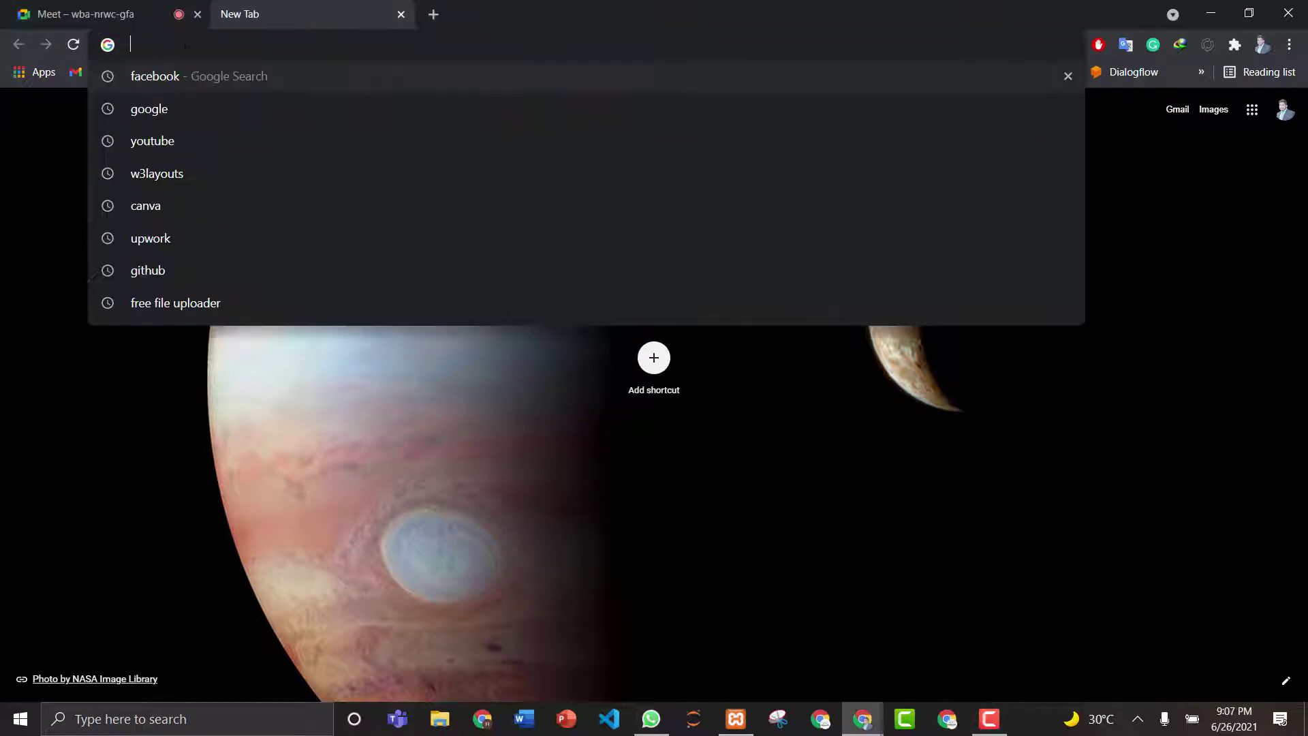
{"action": "type", "text": "upw"}
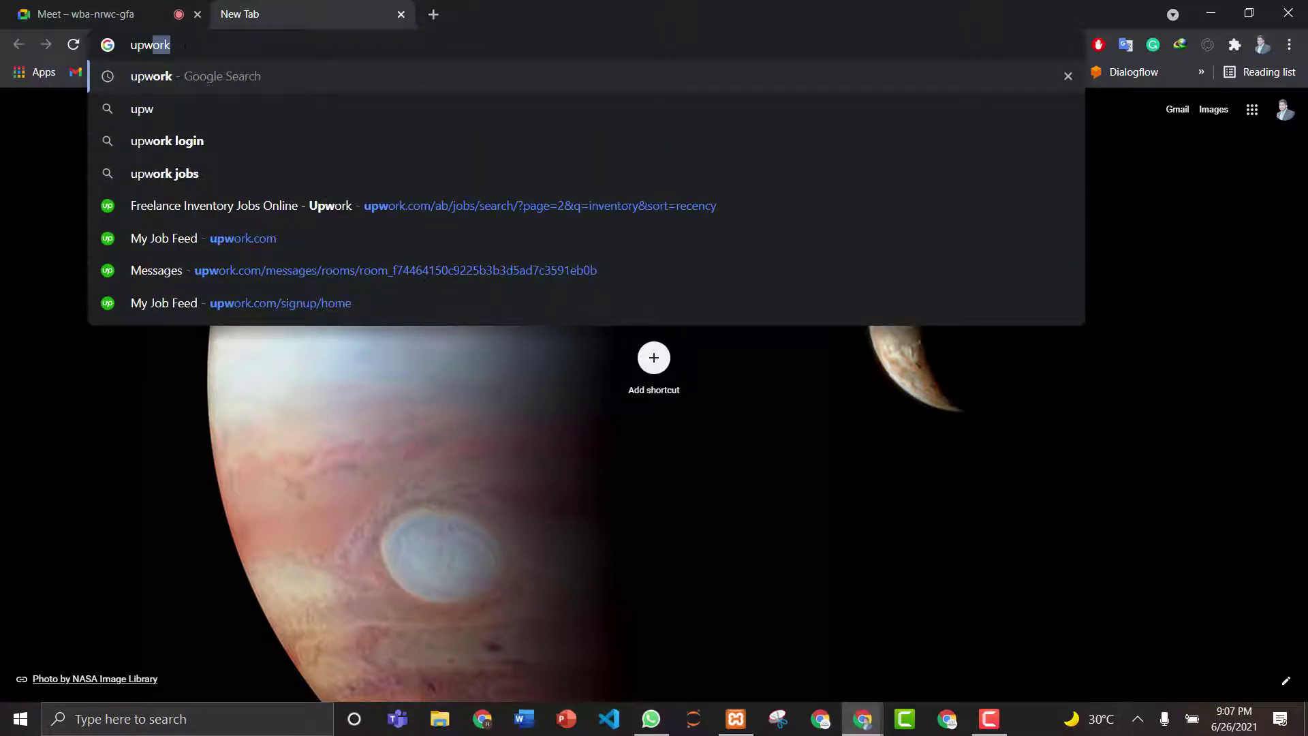
{"action": "type", "text": "ork.com"}
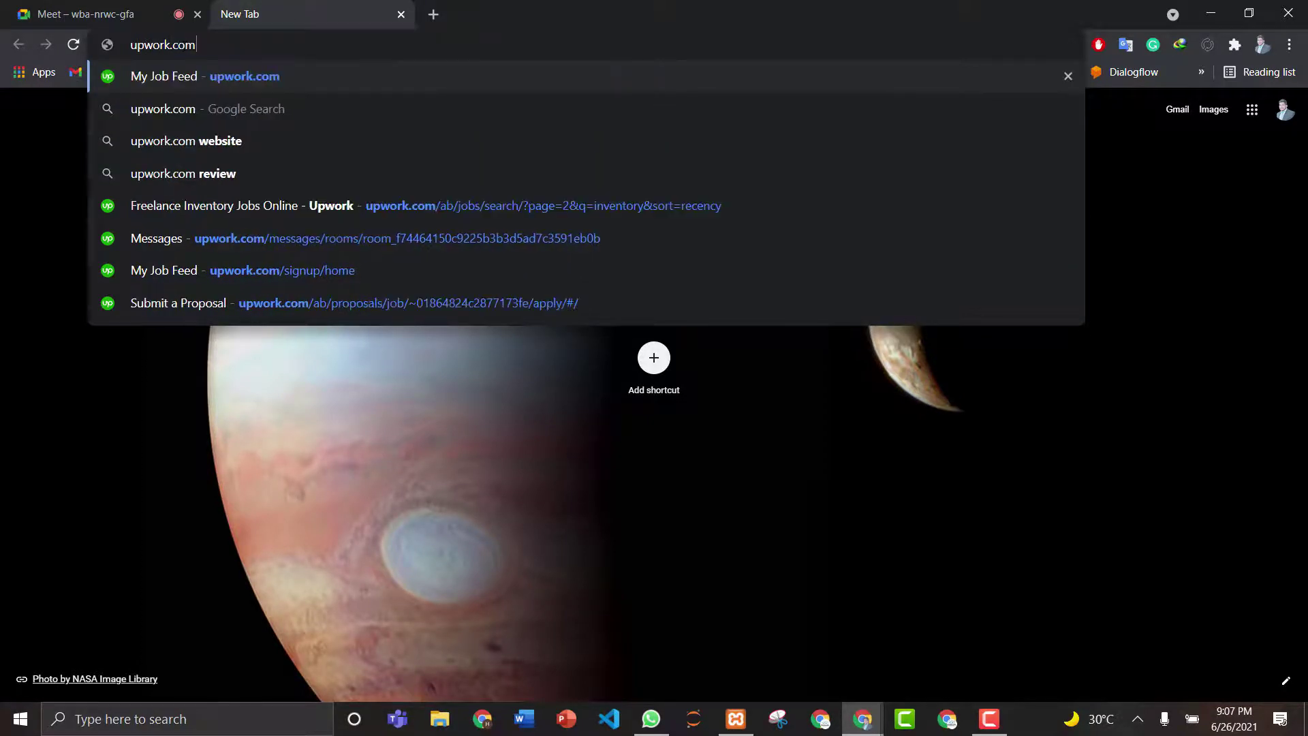
{"action": "key", "text": "Return"}
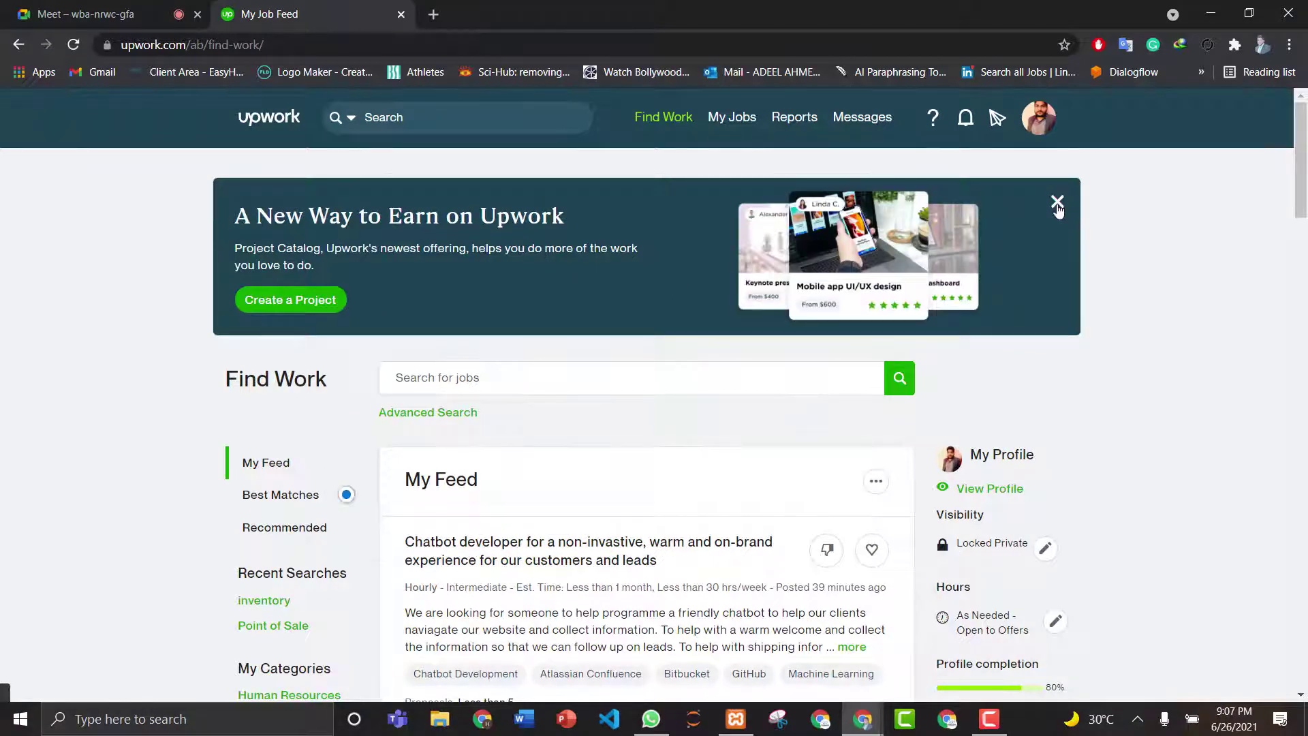
- Dismiss the new-way-to-earn promo and open the 'Dialogflow Developer familiar with PHP is required' job
{"action": "left_click", "coordinate": [1056, 203]}
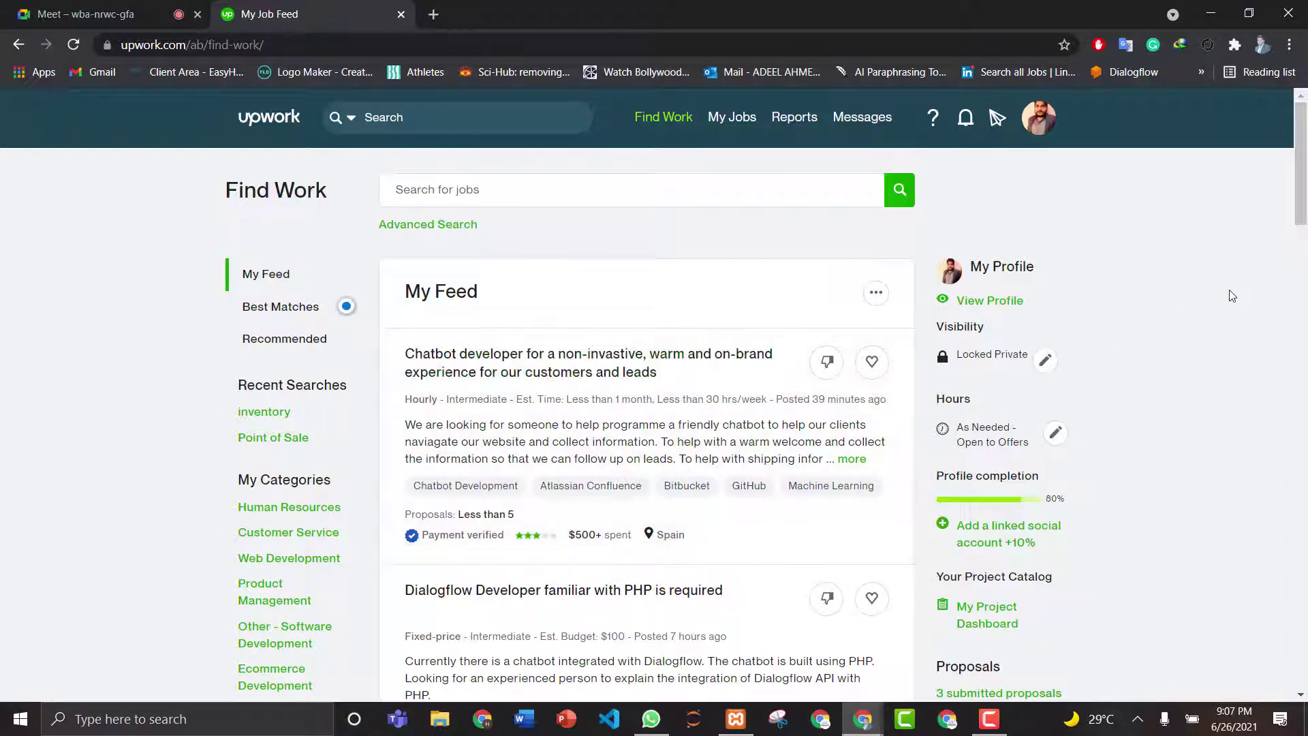
{"action": "scroll", "coordinate": [848, 378], "scroll_direction": "down", "scroll_amount": 4}
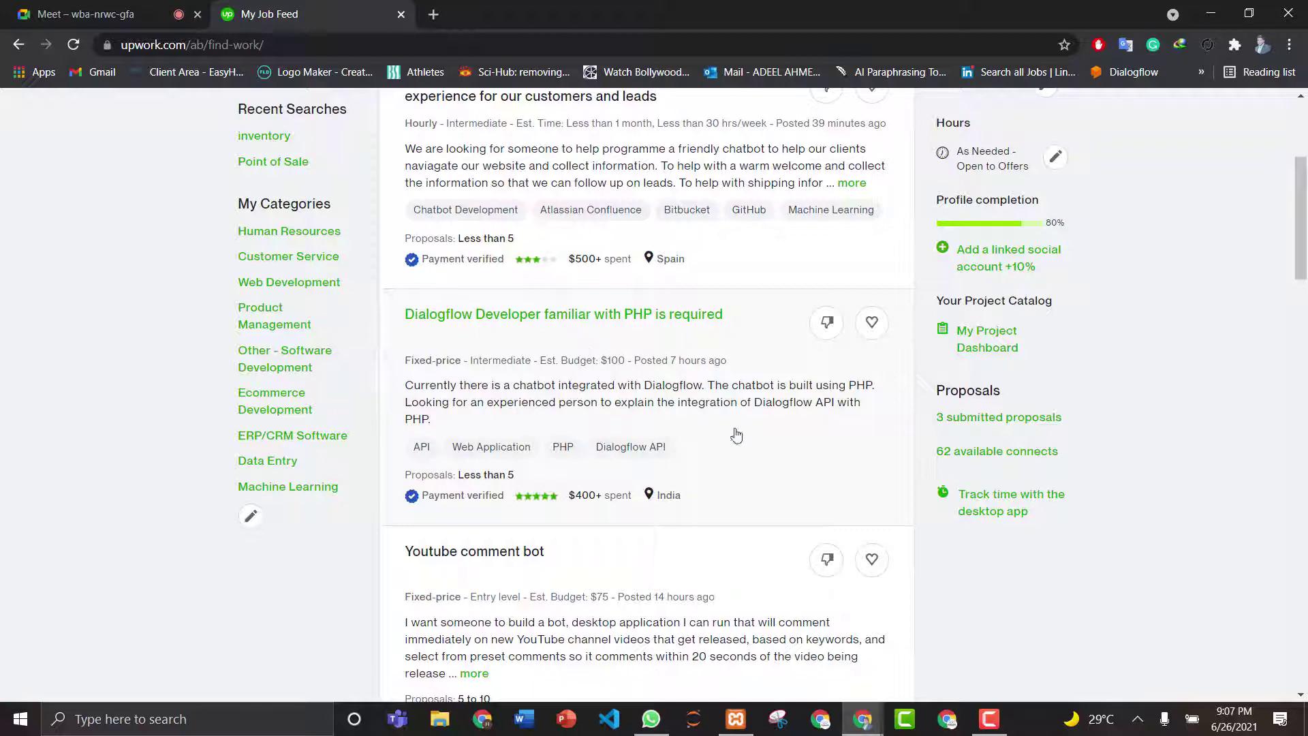
{"action": "left_click", "coordinate": [102, 15]}
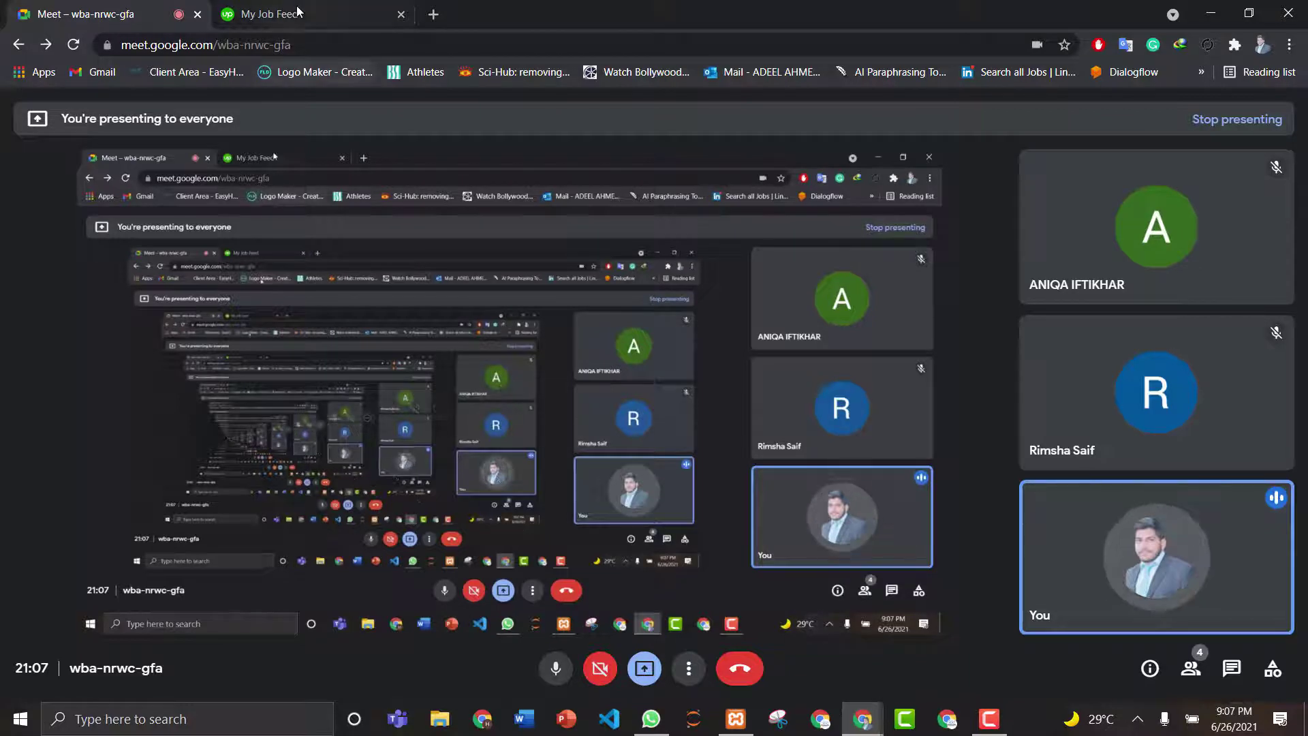
{"action": "left_click", "coordinate": [273, 15]}
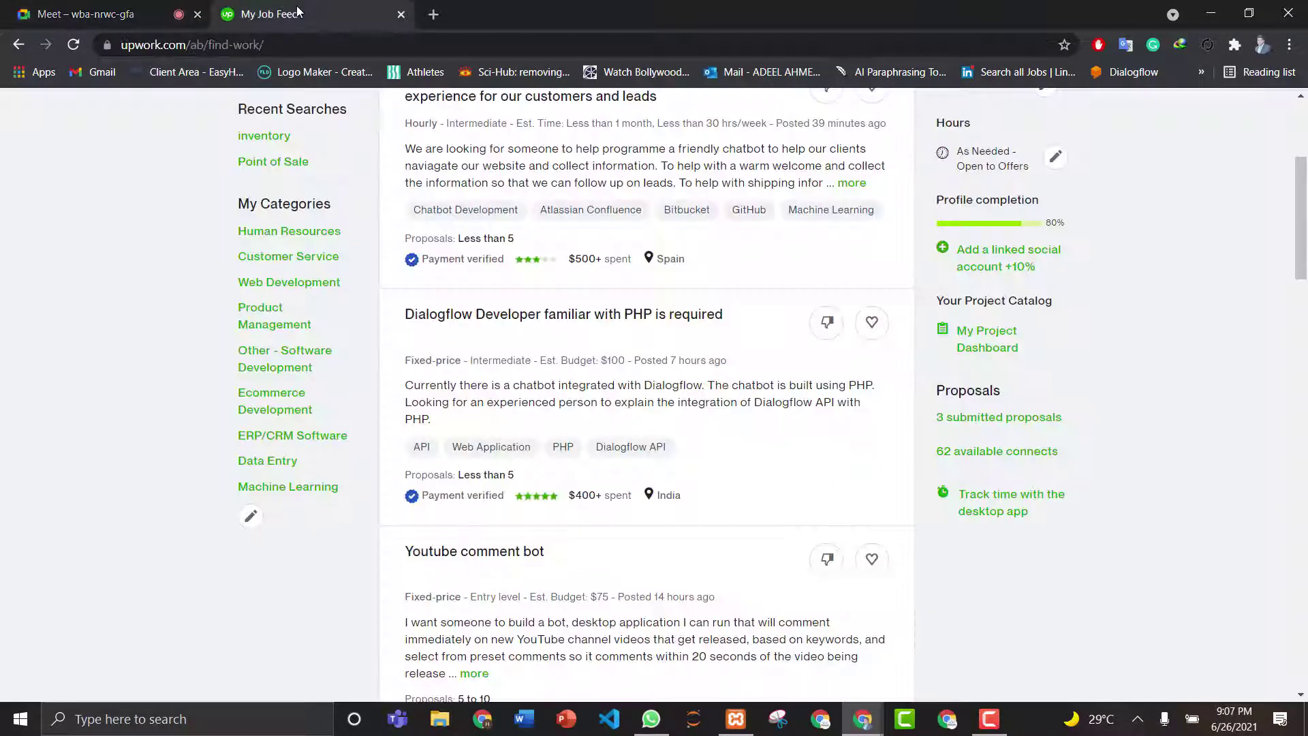
{"action": "left_click", "coordinate": [524, 404]}
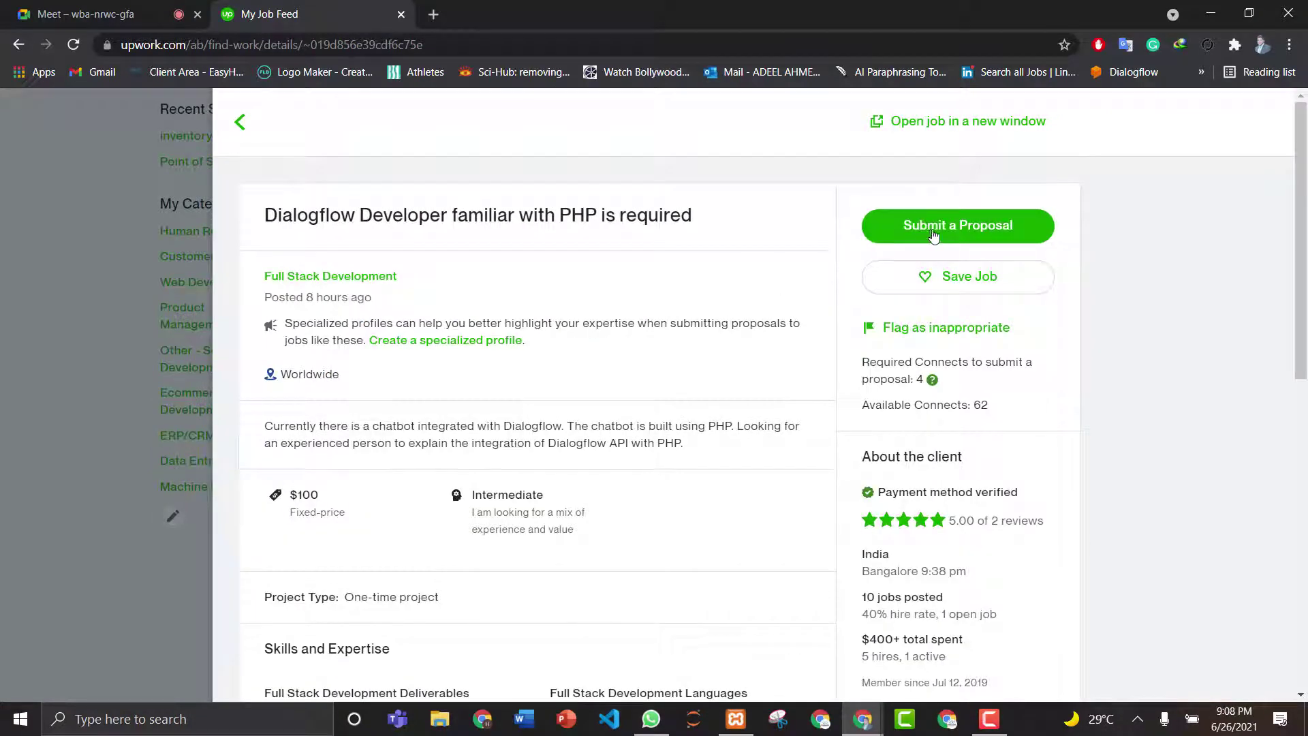
- Start a proposal for the Dialogflow job and admit the waiting participant to the Meet call
{"action": "left_click", "coordinate": [943, 233]}
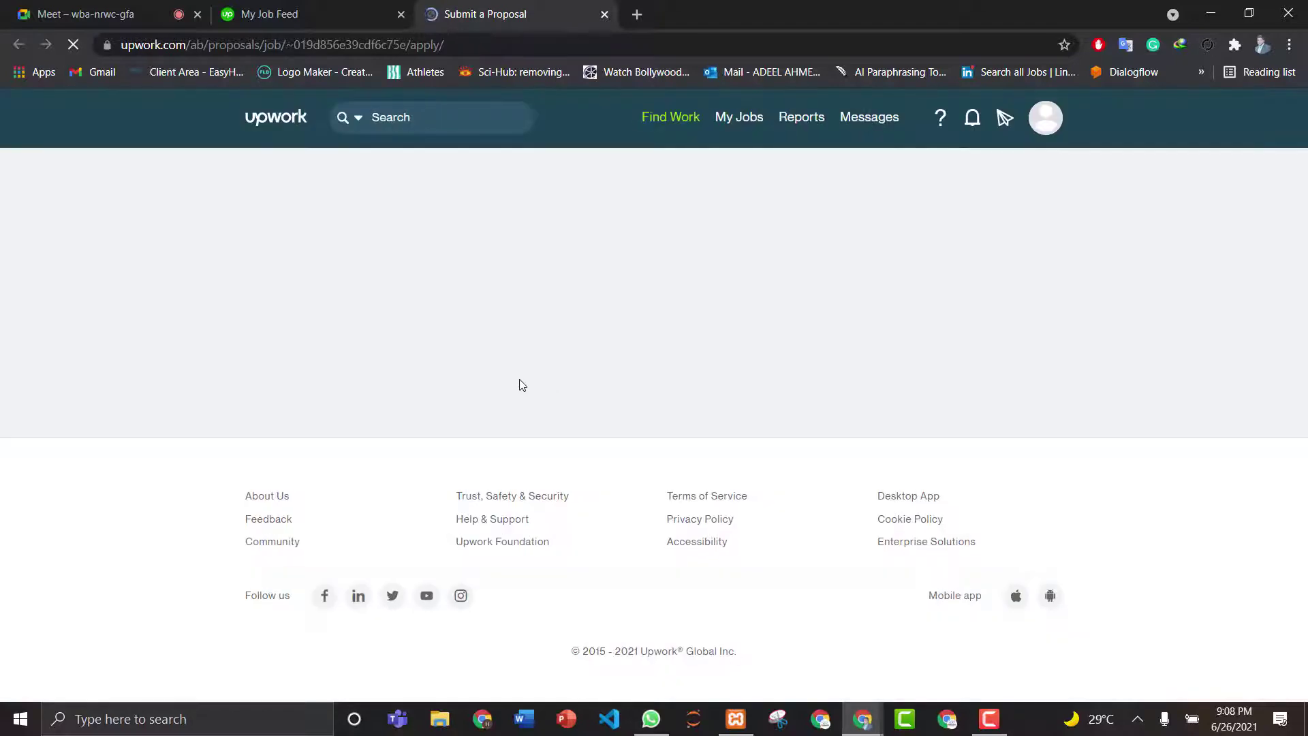
{"action": "left_click", "coordinate": [78, 13]}
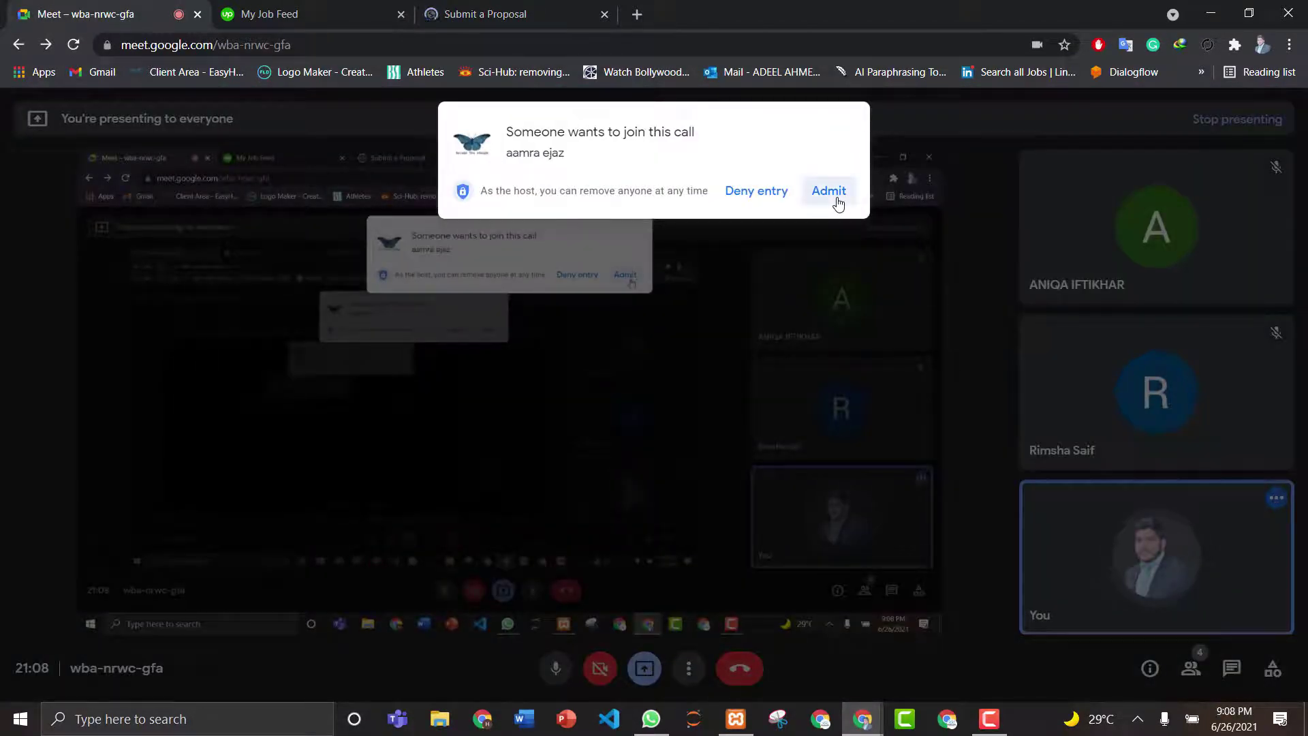
{"action": "left_click", "coordinate": [832, 193]}
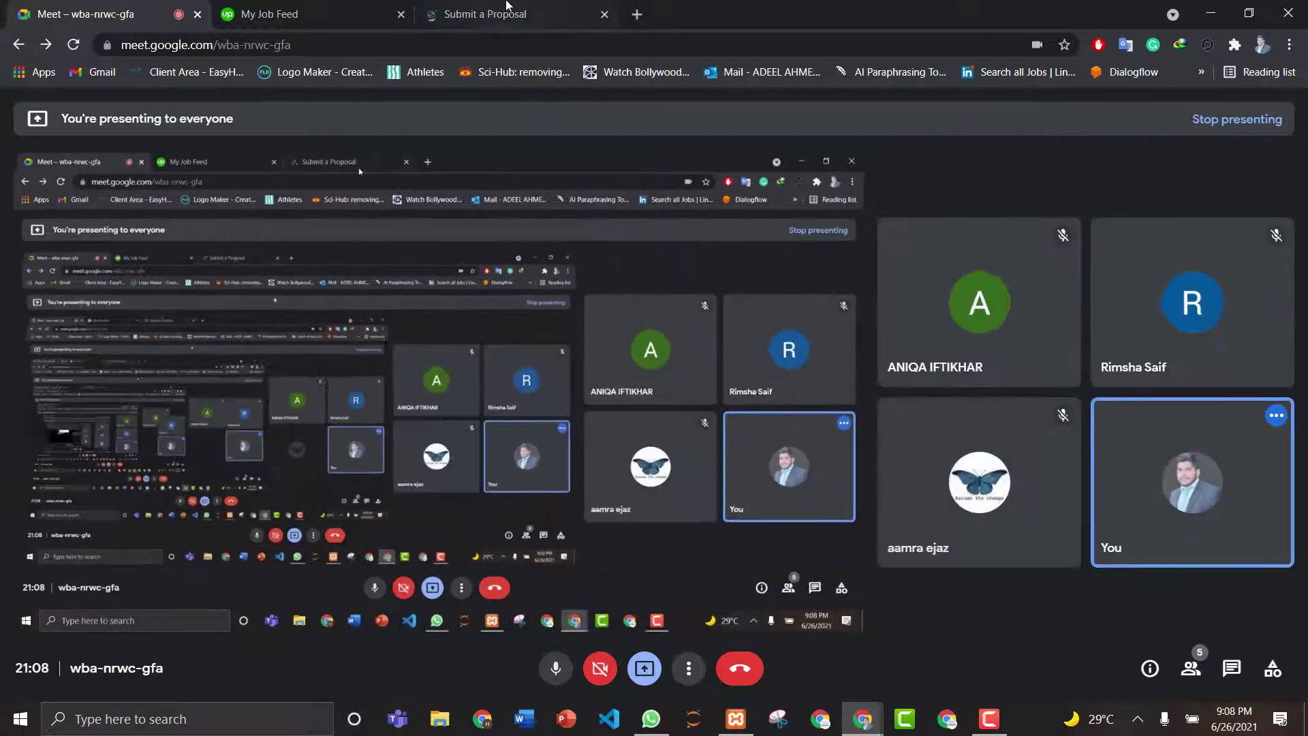
{"action": "left_click", "coordinate": [497, 10]}
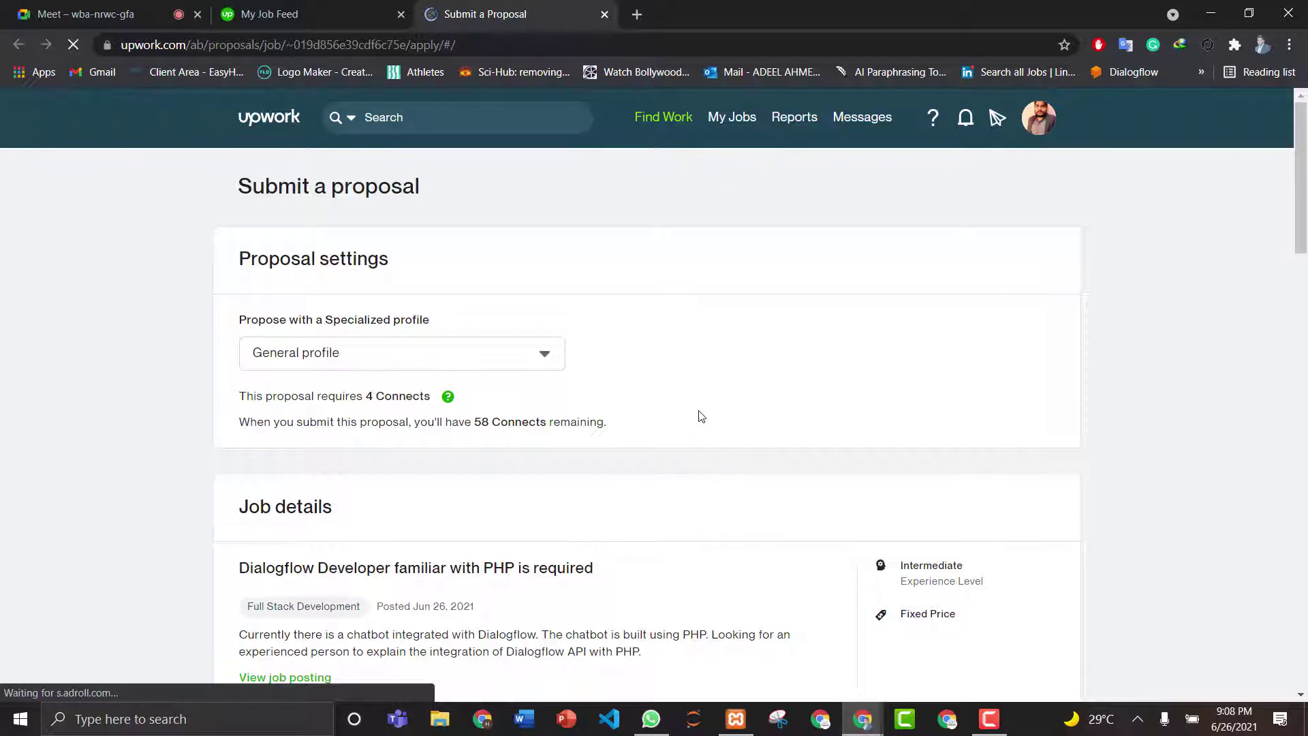
- Keep the General profile and choose to be paid by project
{"action": "left_click", "coordinate": [472, 363]}
{"action": "left_click", "coordinate": [470, 363]}
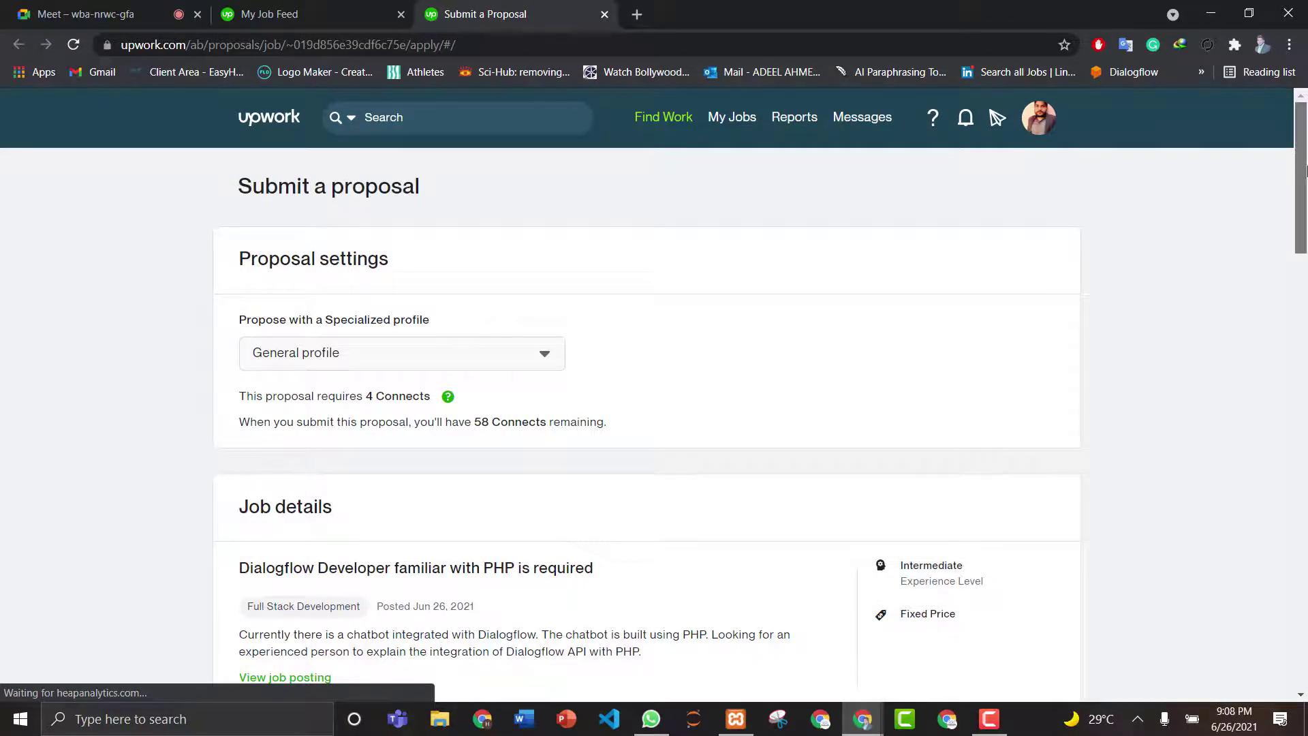
{"action": "left_click_drag", "start_coordinate": [1306, 168], "coordinate": [1306, 251]}
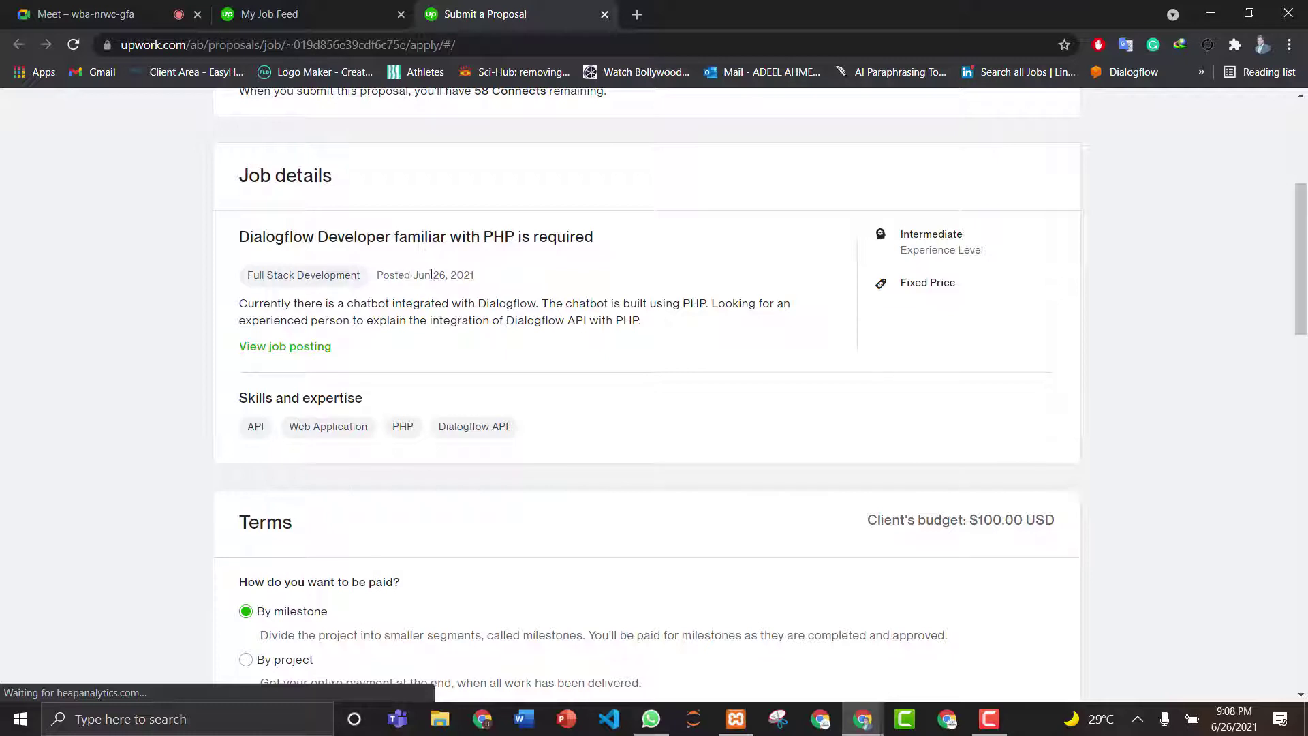
{"action": "left_click_drag", "start_coordinate": [1302, 244], "coordinate": [1306, 327]}
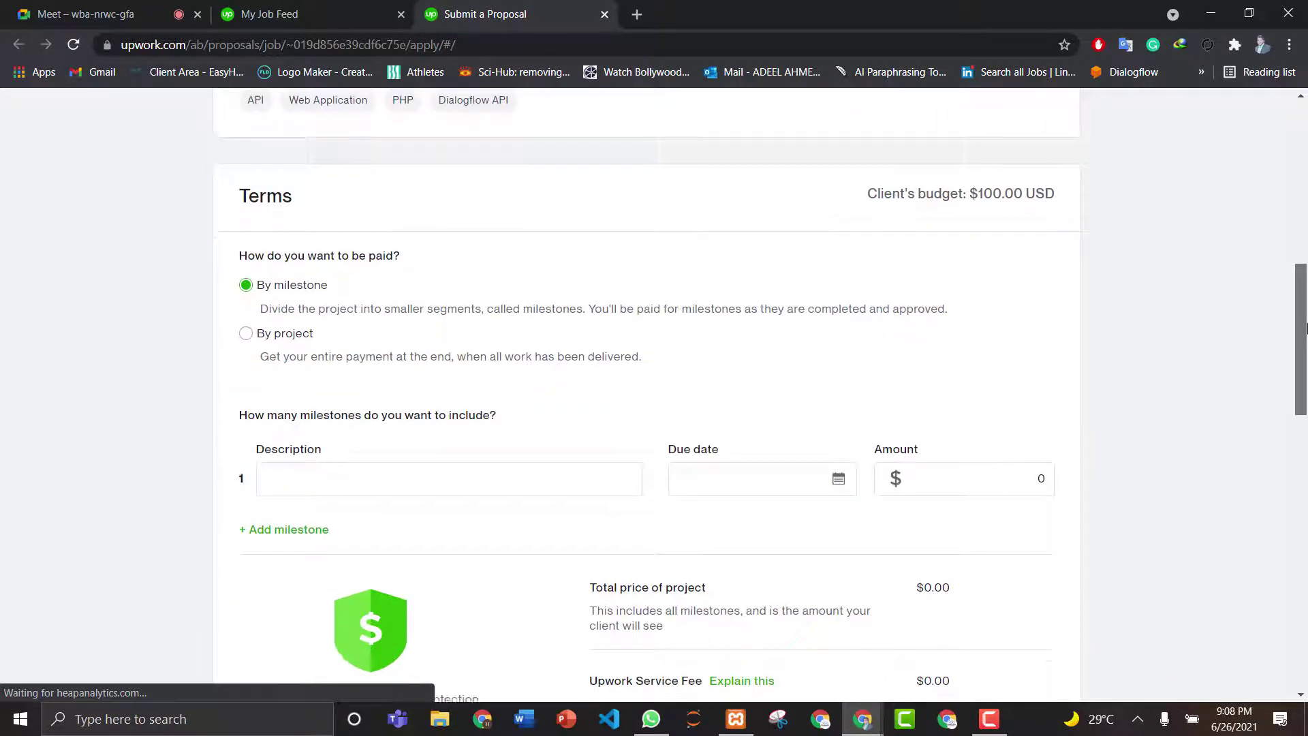
{"action": "left_click", "coordinate": [246, 333]}
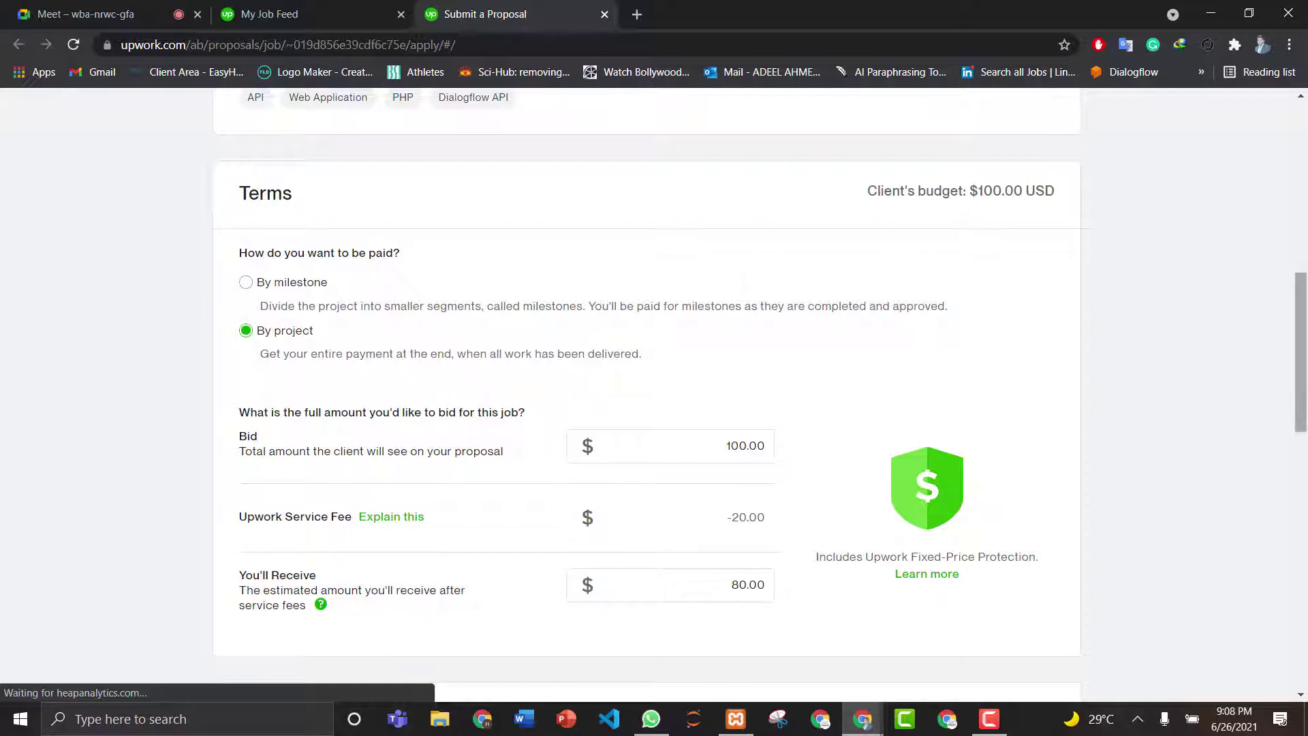
{"action": "left_click_drag", "start_coordinate": [1301, 348], "coordinate": [1301, 360]}
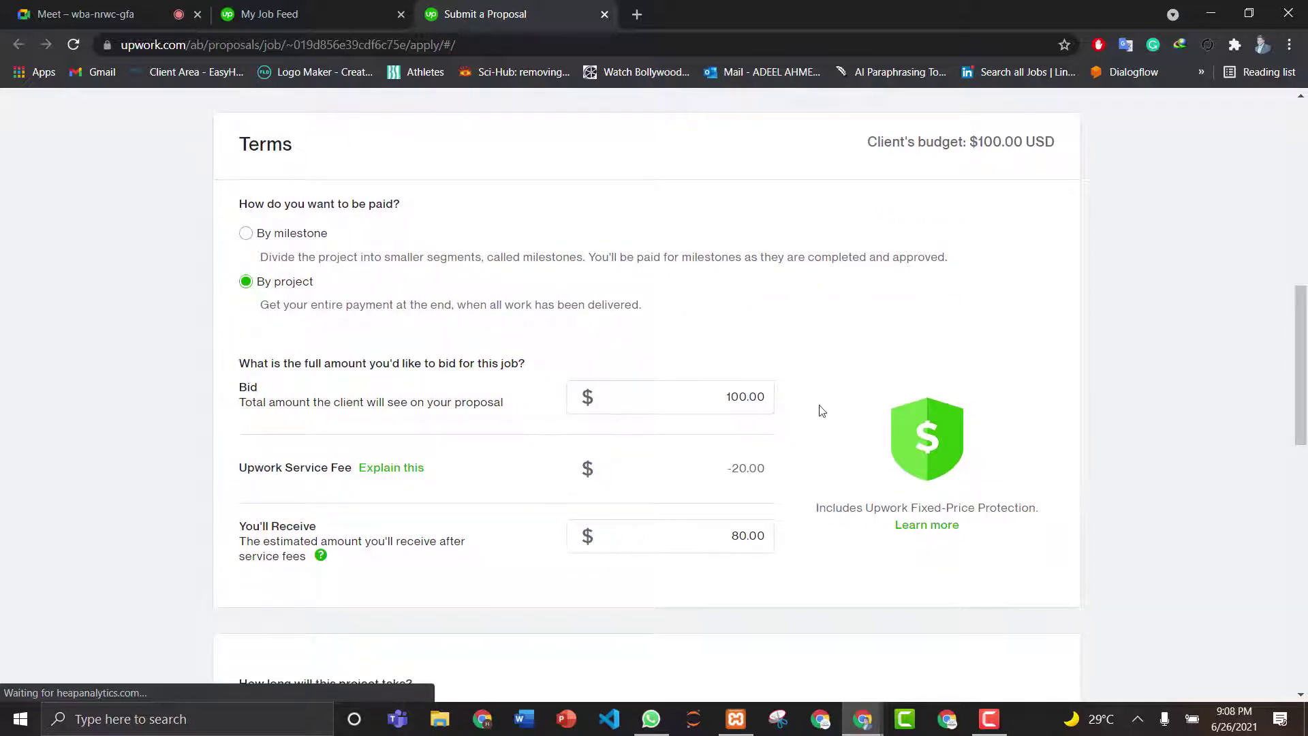
- Change the project bid from 100 to 80
{"action": "left_click", "coordinate": [722, 401]}
{"action": "left_click", "coordinate": [746, 396]}
{"action": "key", "text": "BackSpace"}
{"action": "key", "text": "BackSpace"}
{"action": "key", "text": "BackSpace"}
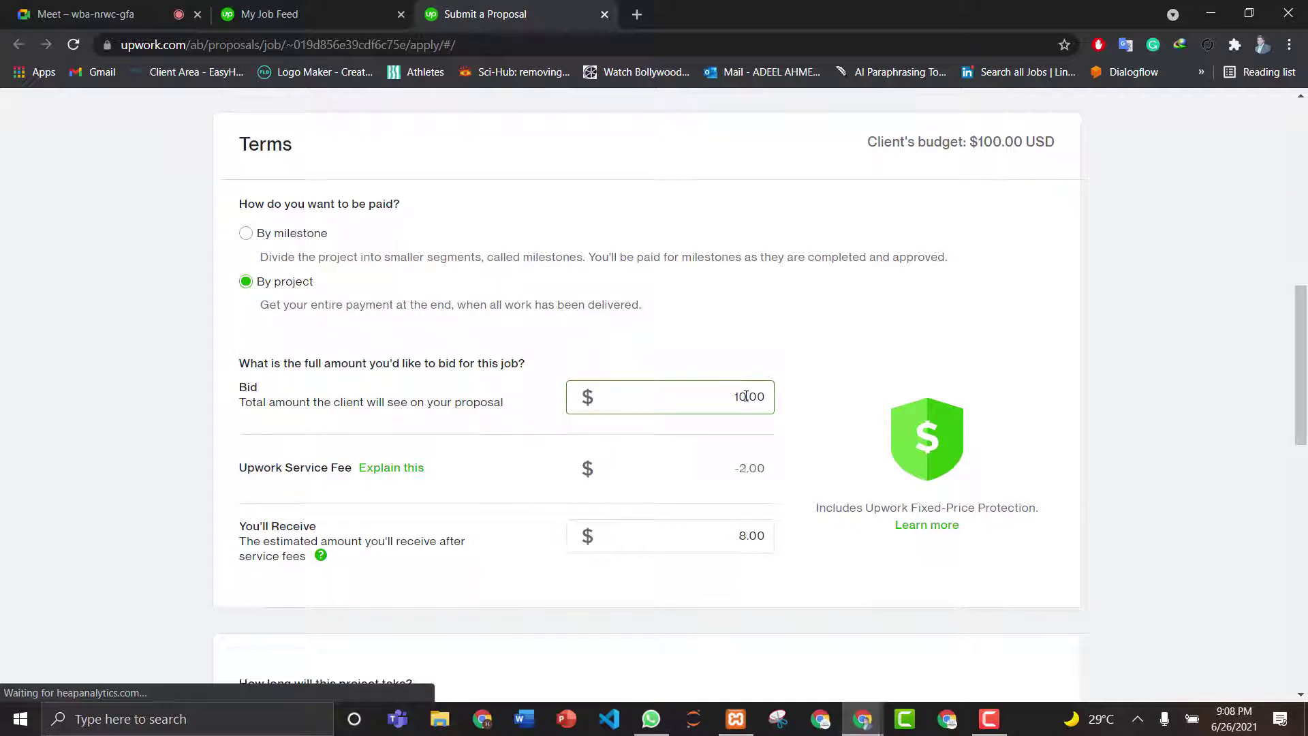
{"action": "type", "text": "80"}
{"action": "left_click", "coordinate": [1198, 422]}
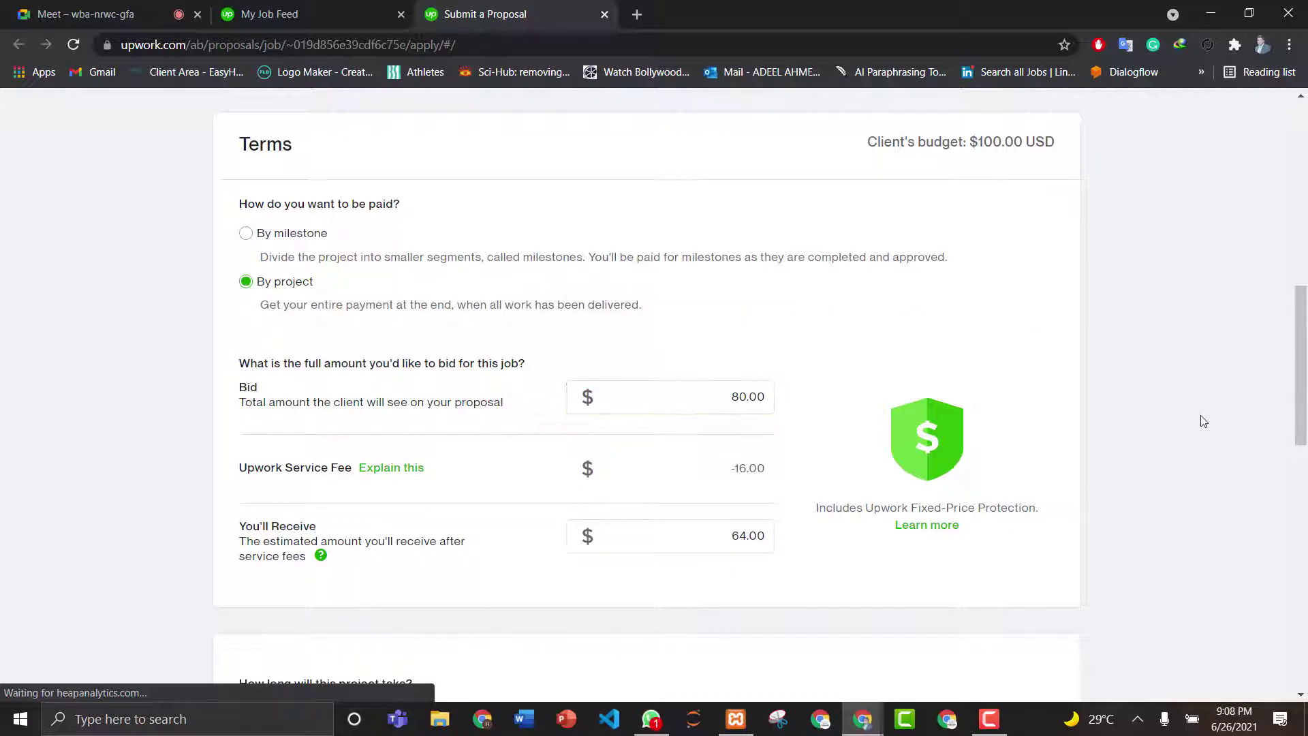
- Set the project duration to Less than 1 month
{"action": "scroll", "coordinate": [1301, 402], "scroll_direction": "down", "scroll_amount": 2}
{"action": "scroll", "coordinate": [1304, 392], "scroll_direction": "down", "scroll_amount": 4}
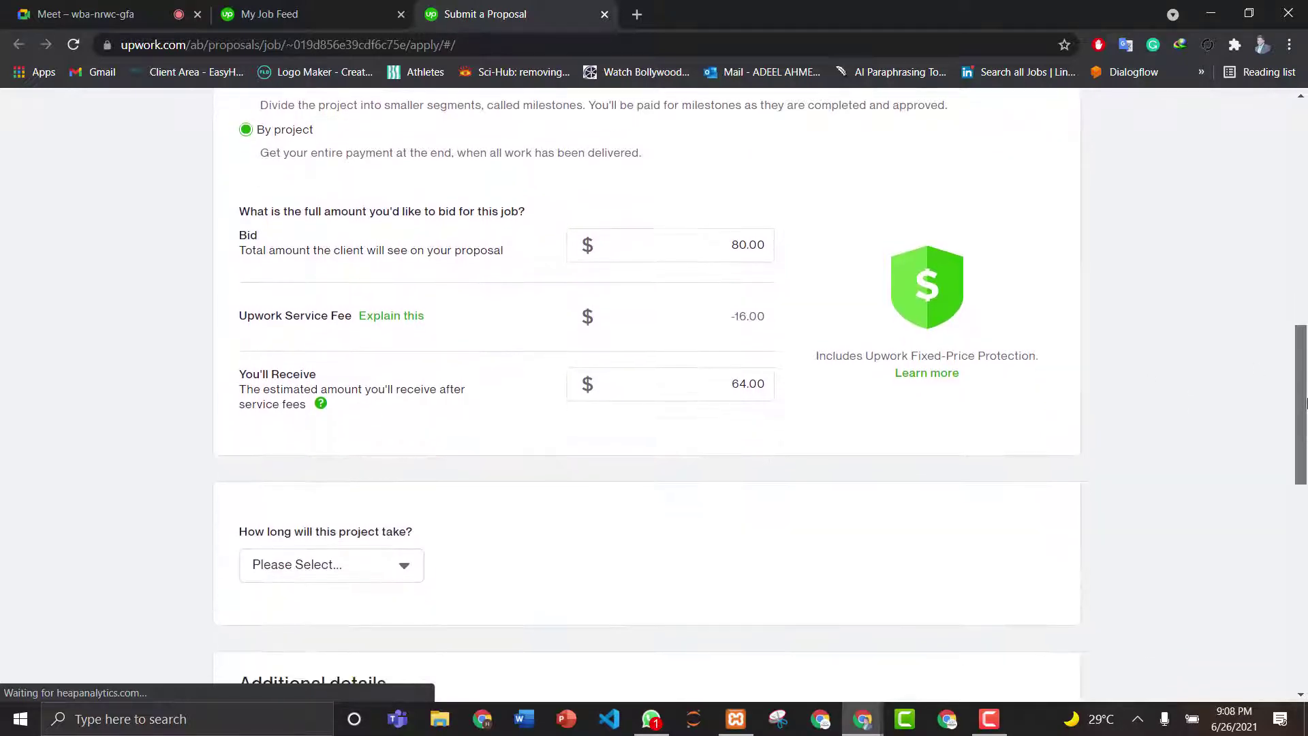
{"action": "left_click", "coordinate": [348, 359]}
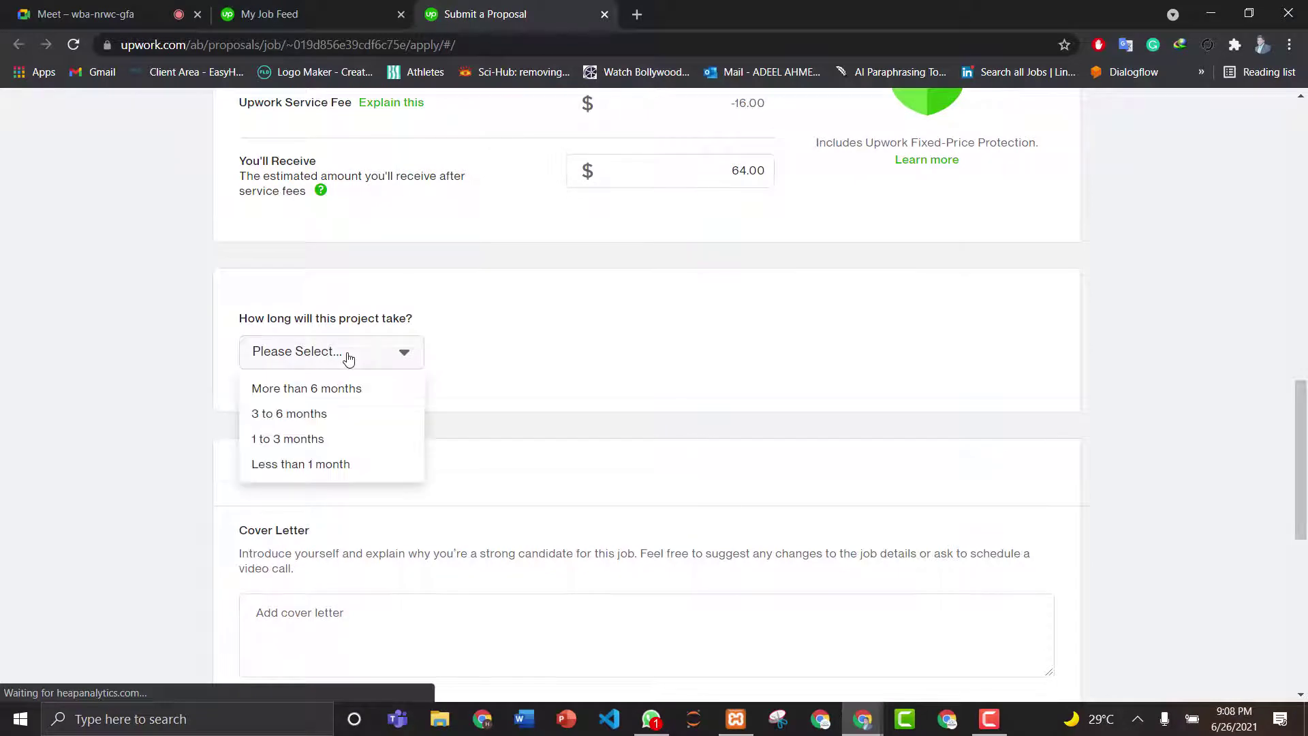
{"action": "left_click", "coordinate": [320, 466]}
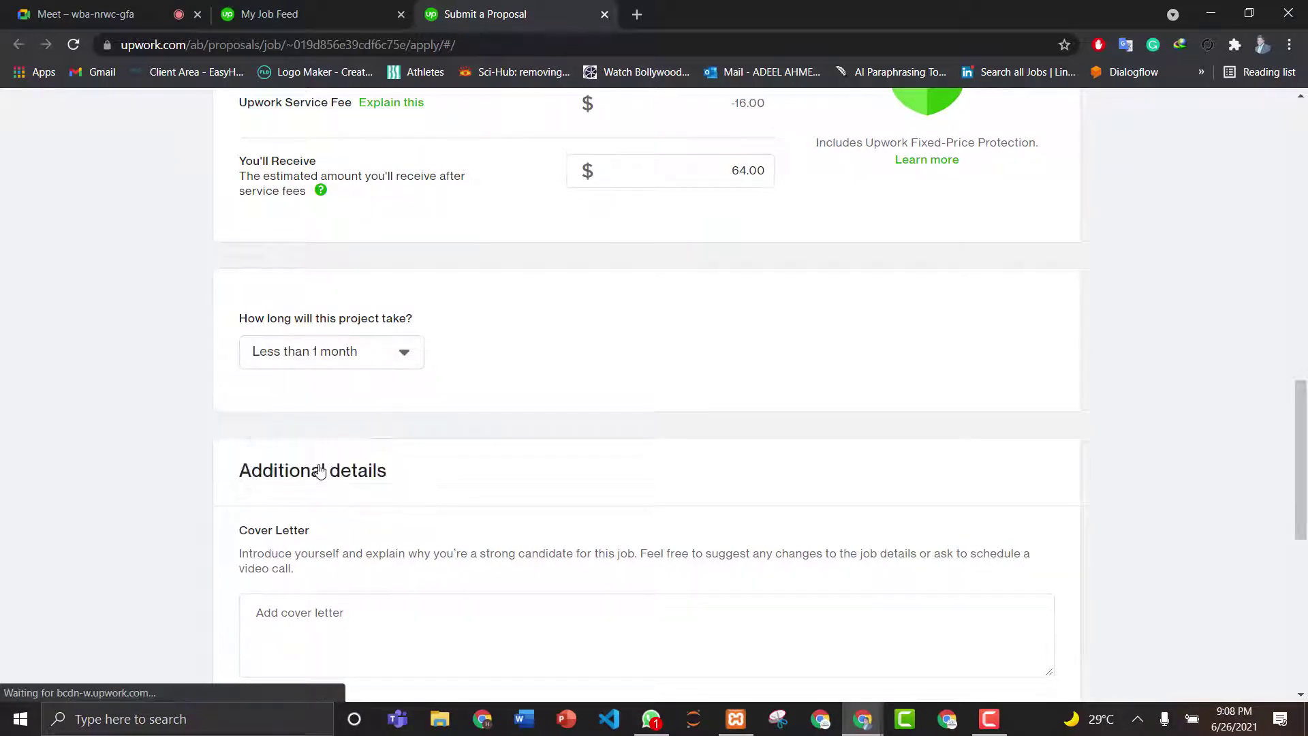
{"action": "scroll", "coordinate": [1305, 418], "scroll_direction": "down", "scroll_amount": 6}
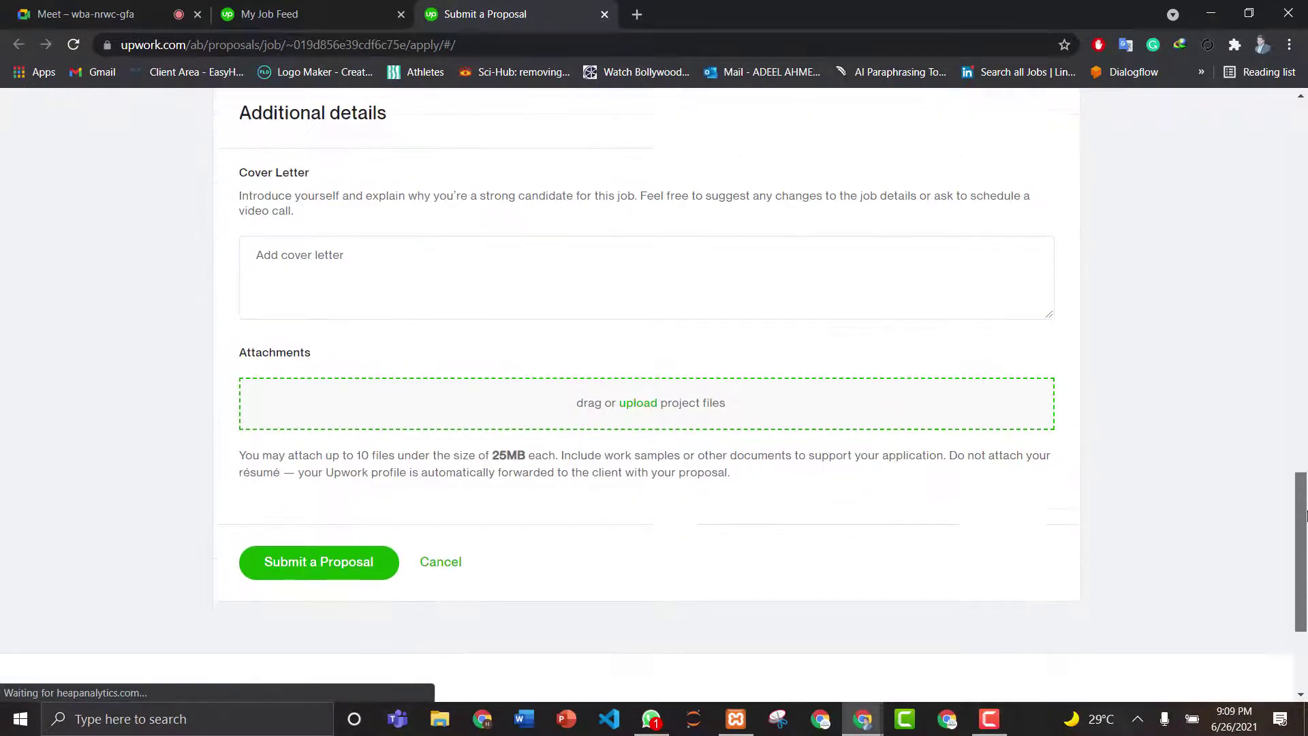
{"action": "left_click", "coordinate": [319, 214]}
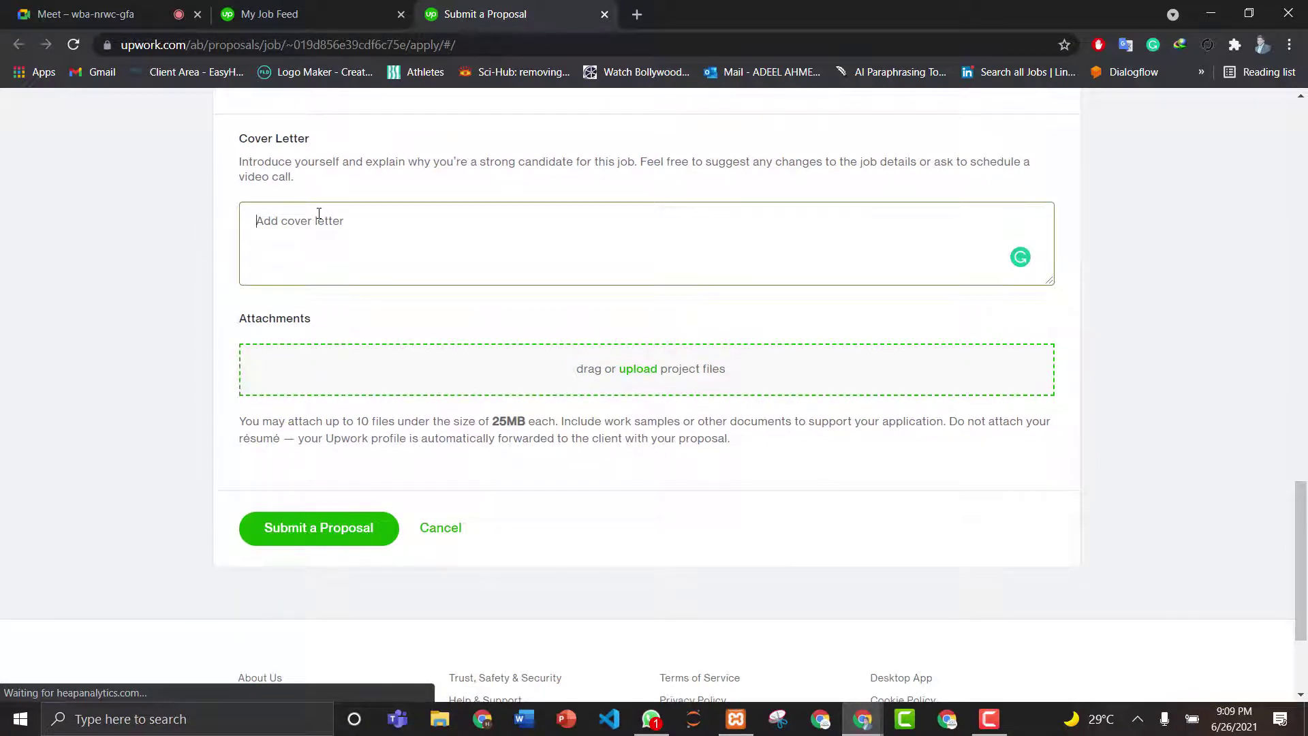
- Write 'Hello,', a well-wishing line, and an intro as an AI Based Chatbot and PHP developer
{"action": "type", "text": "Hi!"}
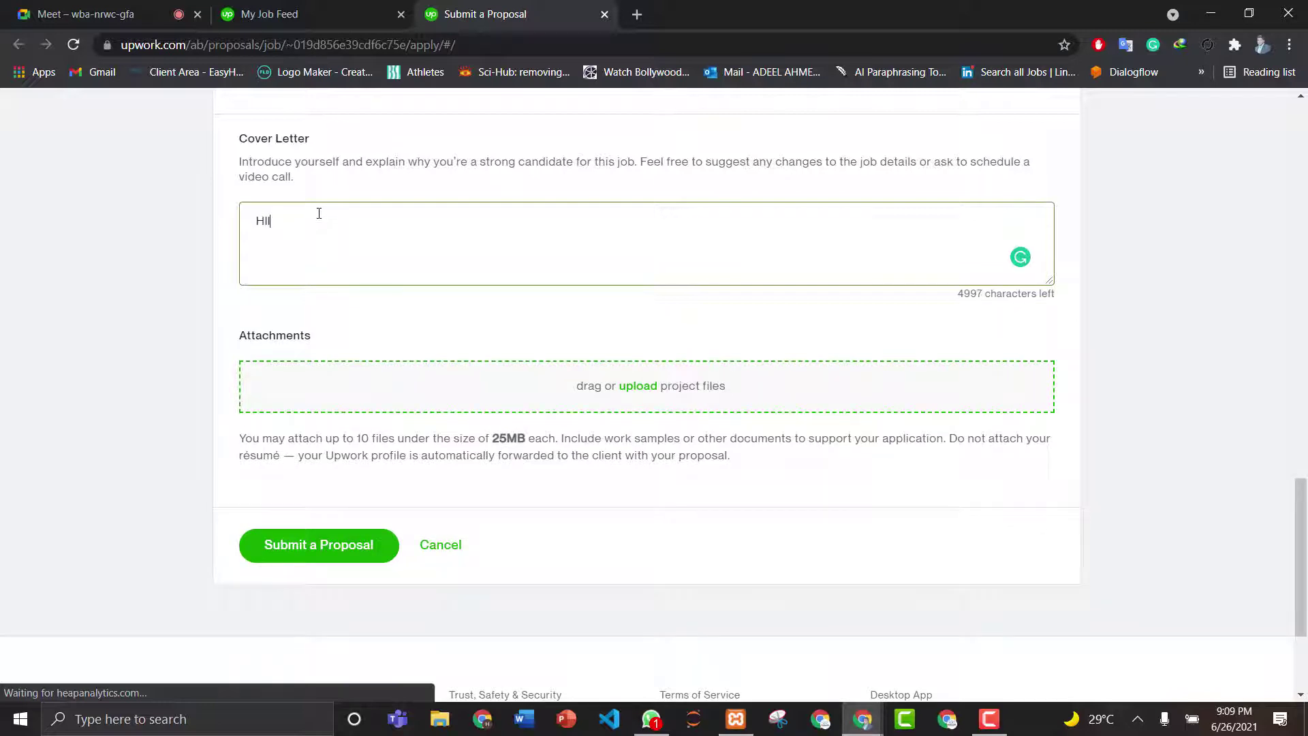
{"action": "key", "text": "BackSpace"}
{"action": "type", "text": "ello,"}
{"action": "key", "text": "Return"}
{"action": "type", "text": "I hope that you ae fine an"}
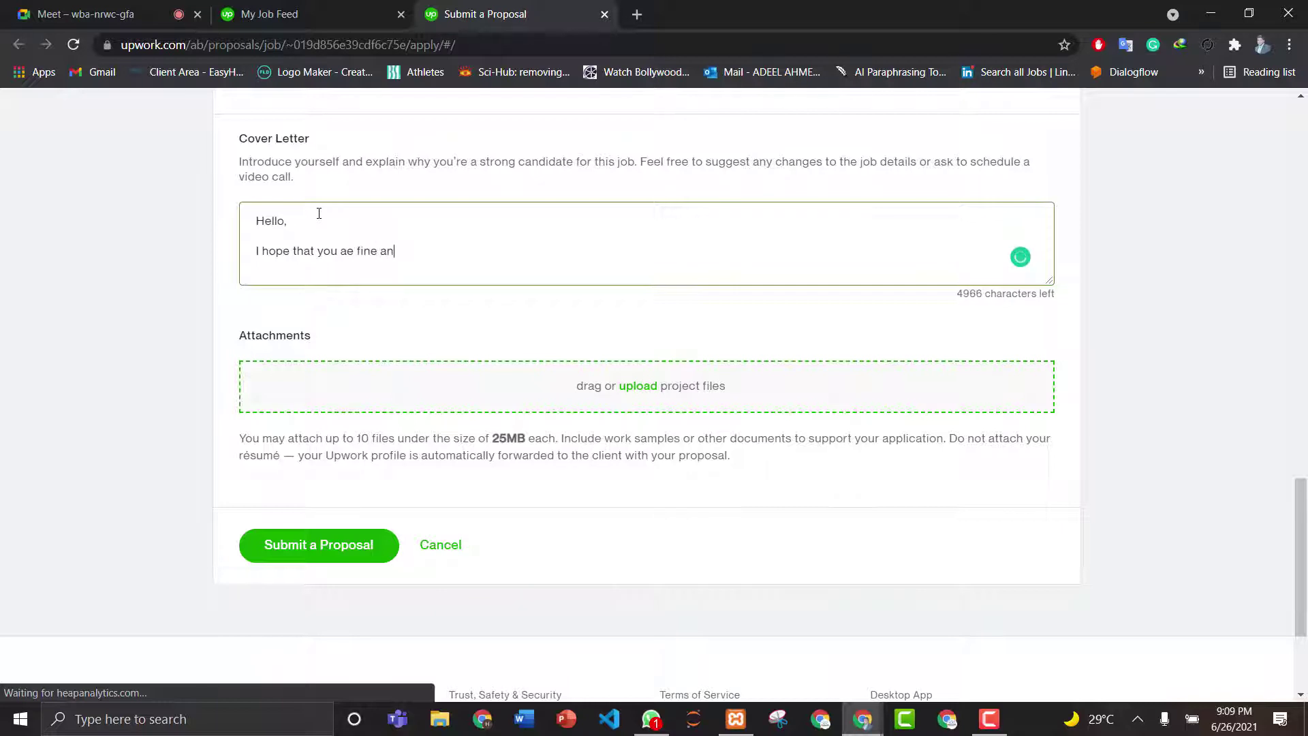
{"action": "type", "text": "d"}
{"action": "key", "text": "BackSpace"}
{"action": "key", "text": "BackSpace"}
{"action": "type", "text": "nd enjoying a good and health"}
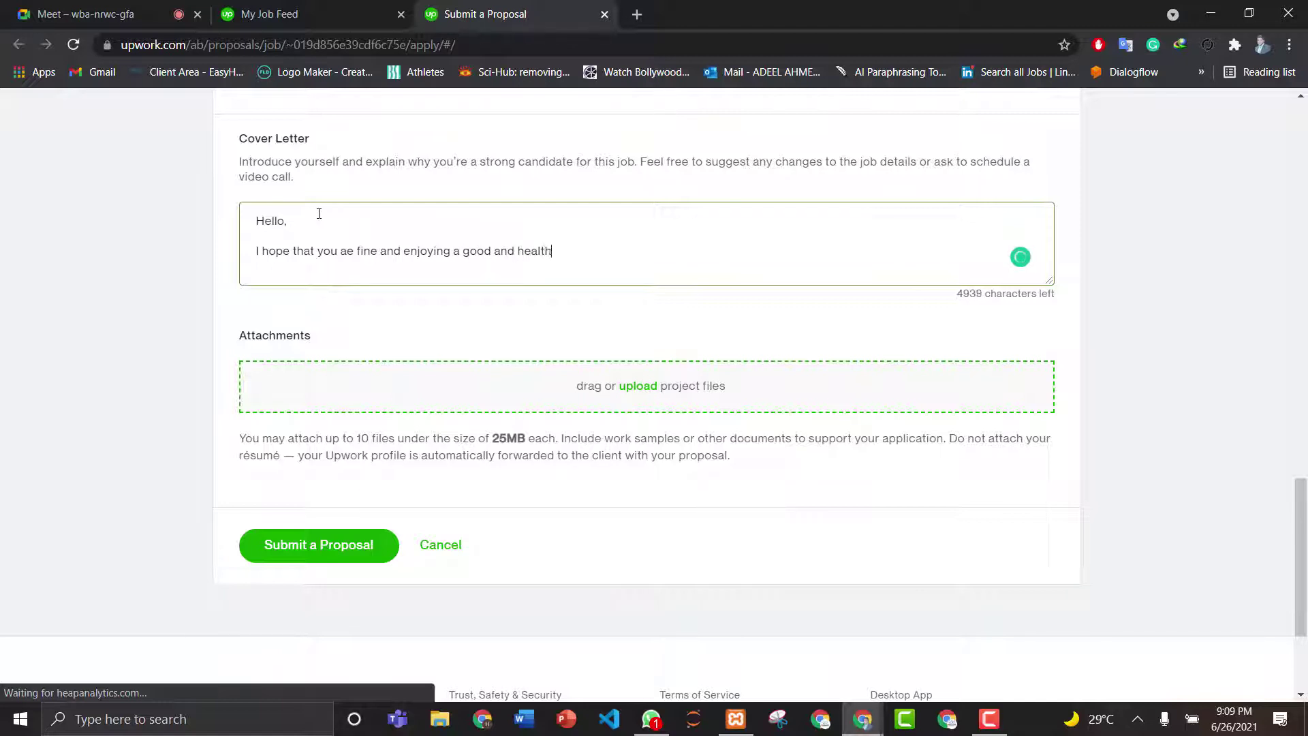
{"action": "type", "text": "y li"}
{"action": "type", "text": ". I am a"}
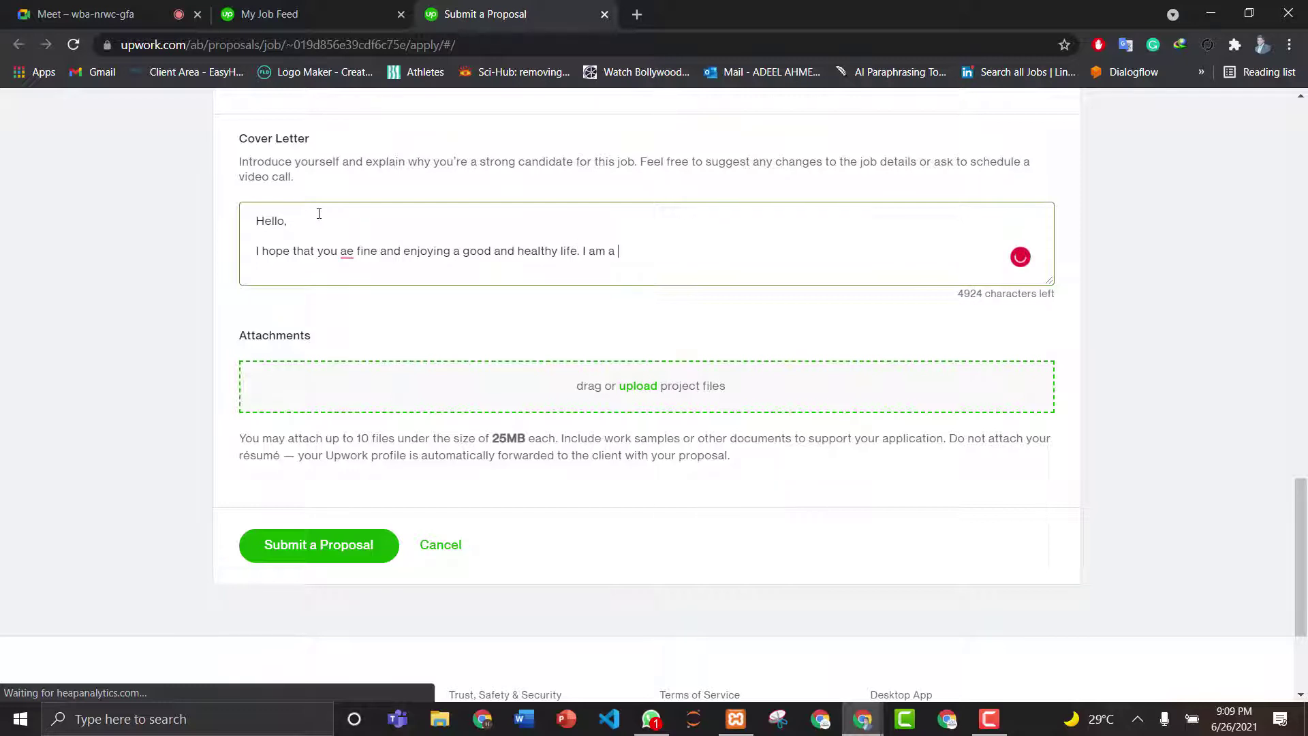
{"action": "type", "text": " professional AI "}
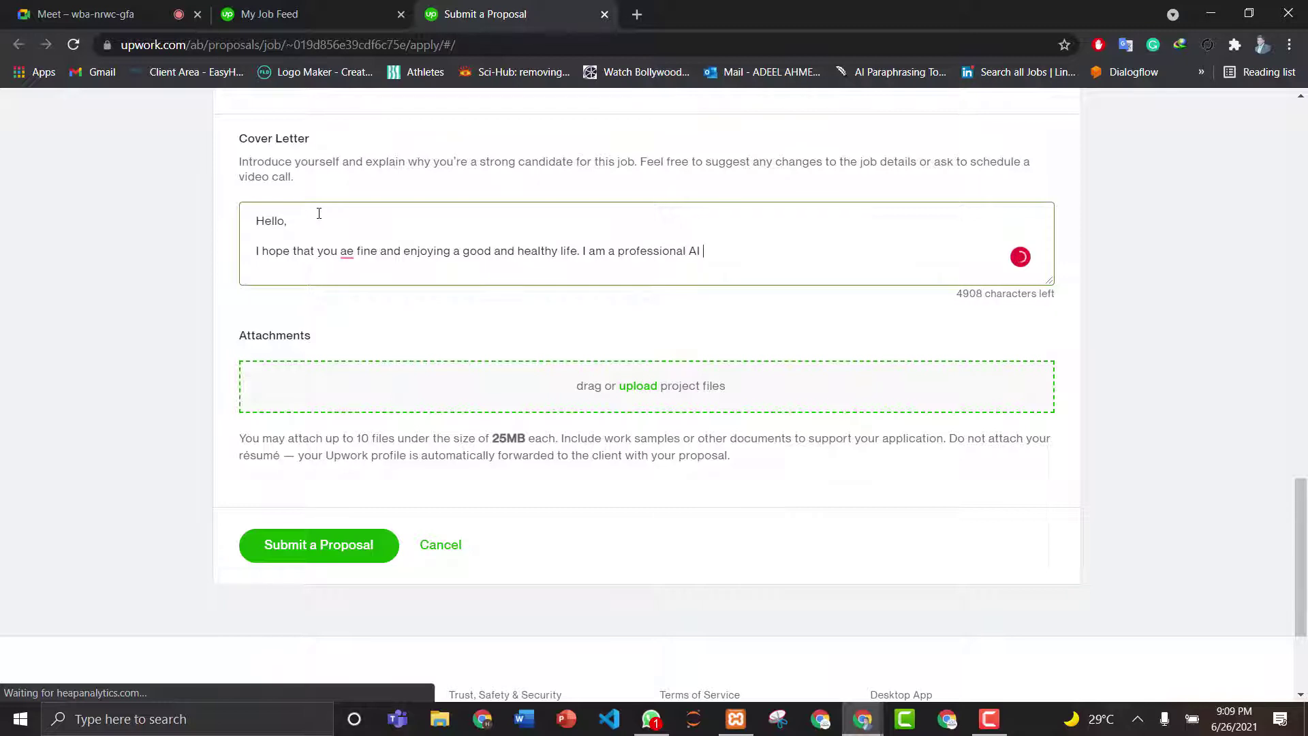
{"action": "type", "text": "Based Chatbot Develop"}
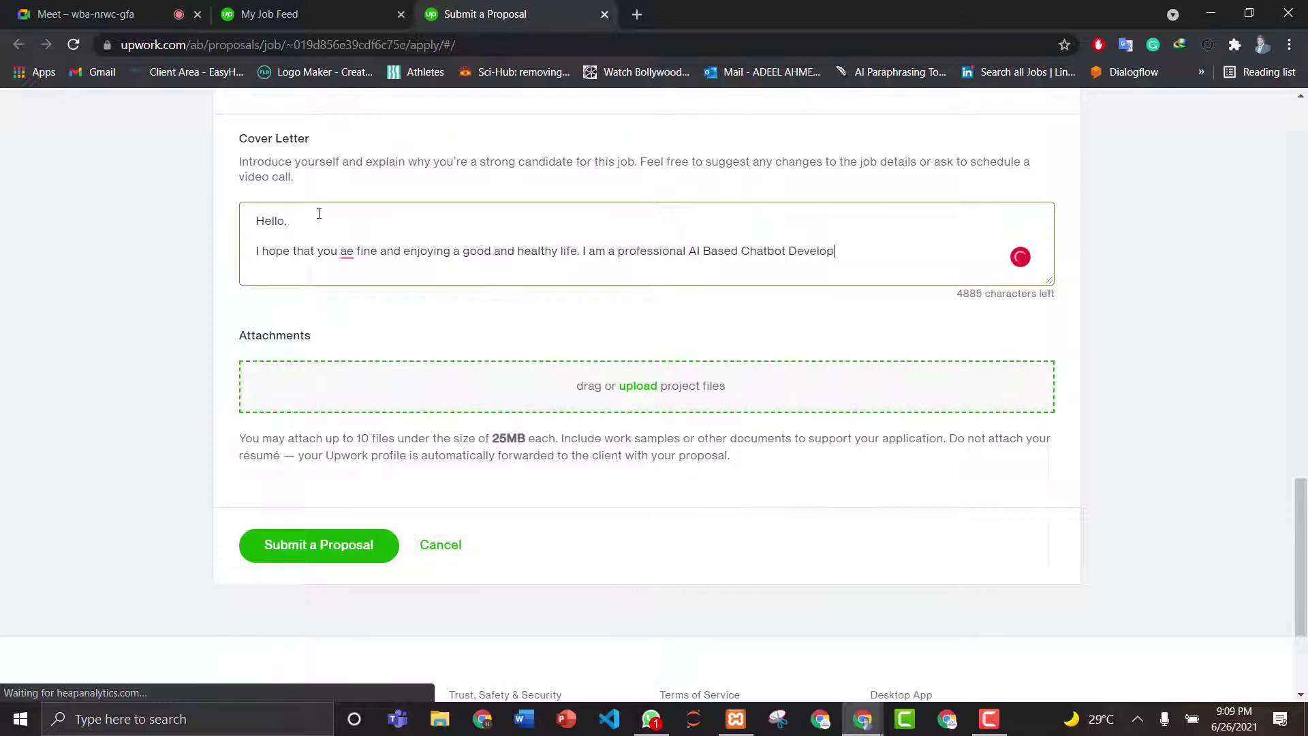
{"action": "type", "text": "er having expertise"}
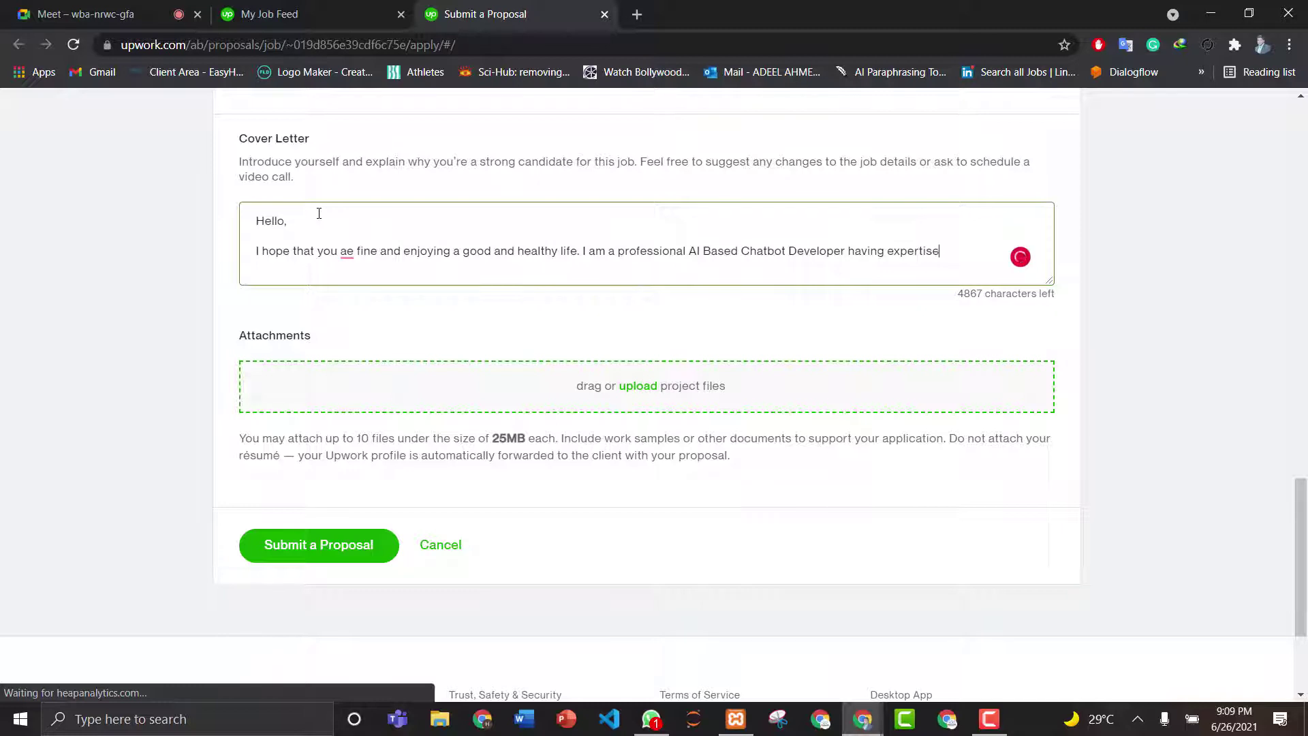
{"action": "key", "text": "BackSpace"}
{"action": "key", "text": "BackSpace"}
{"action": "type", "text": "ze in Chatbot Deve"}
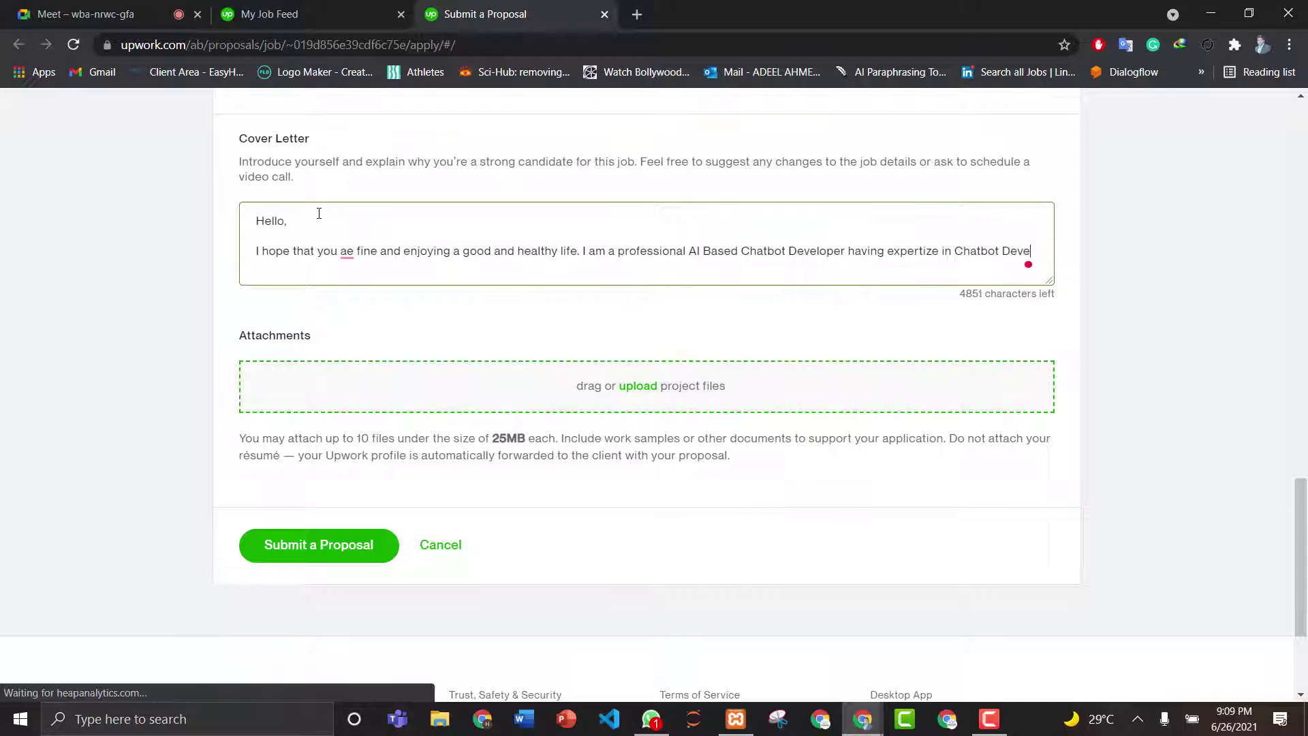
{"action": "type", "text": "loper. i am also"}
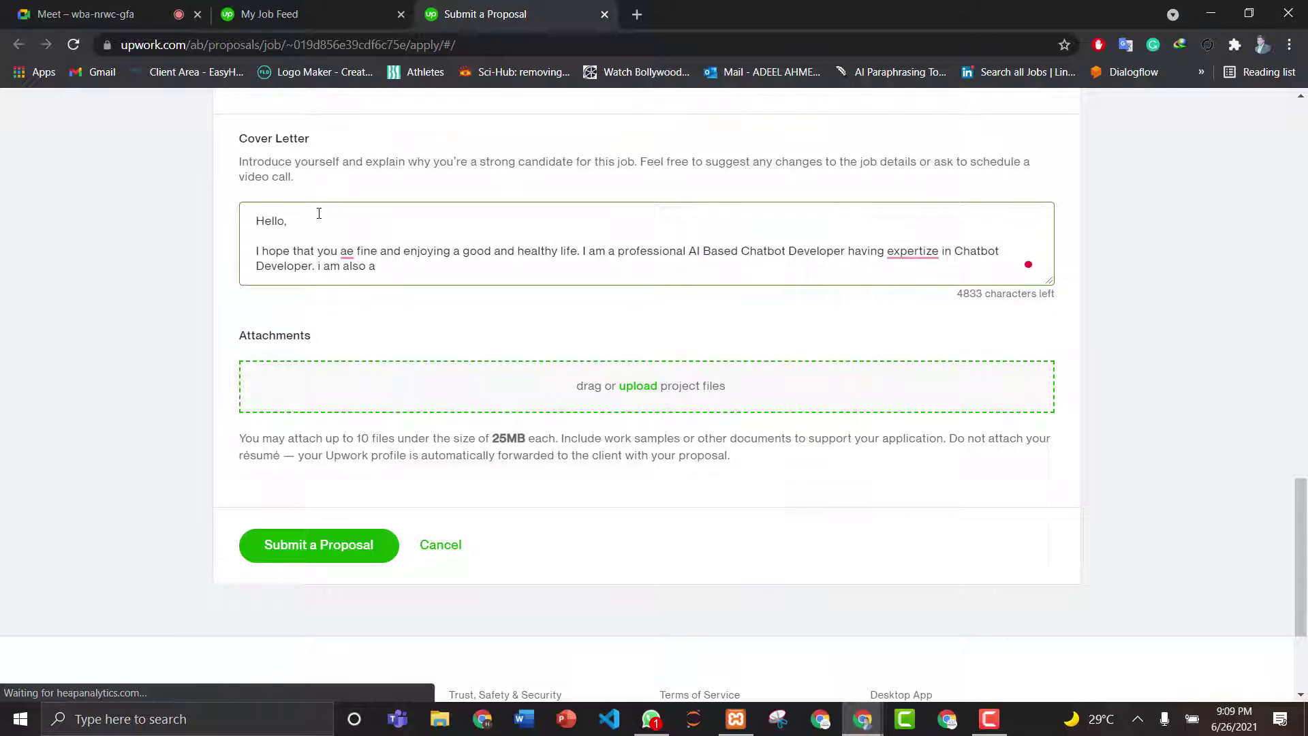
{"action": "type", "text": " a  php developer ha"}
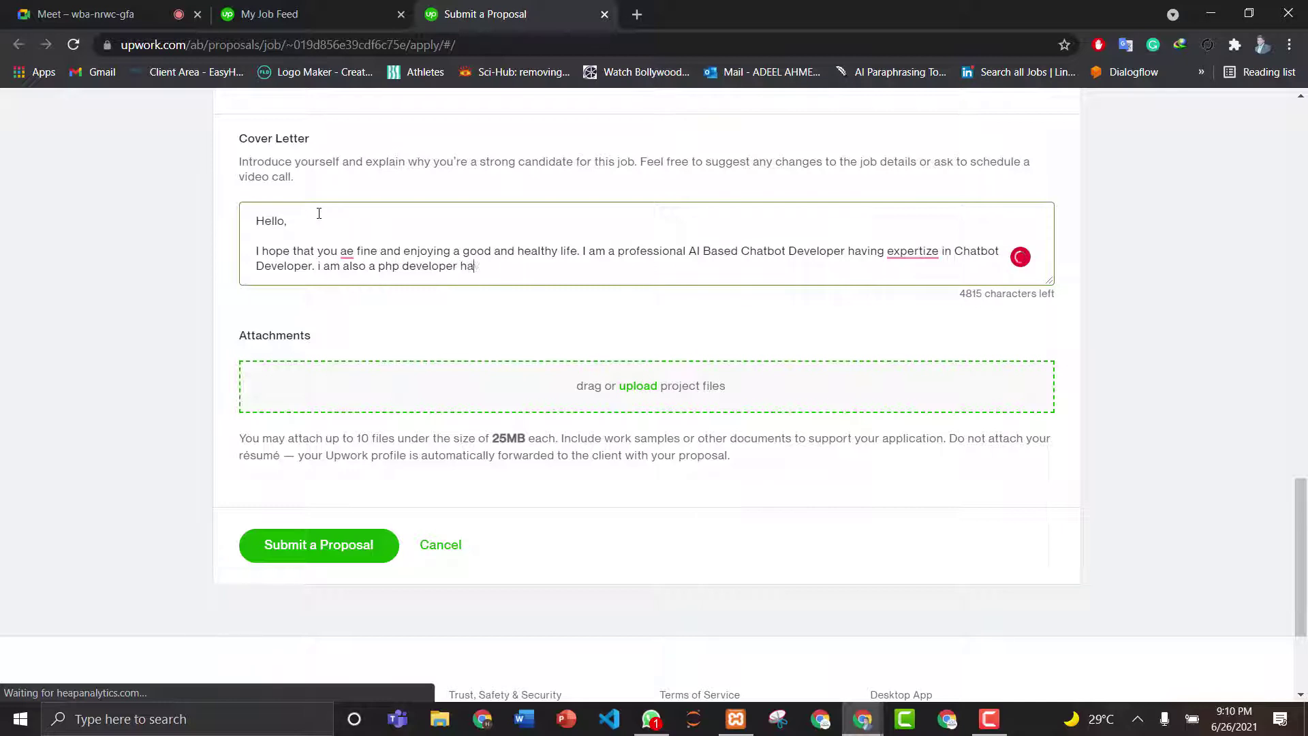
{"action": "type", "text": "ving experience of more than "}
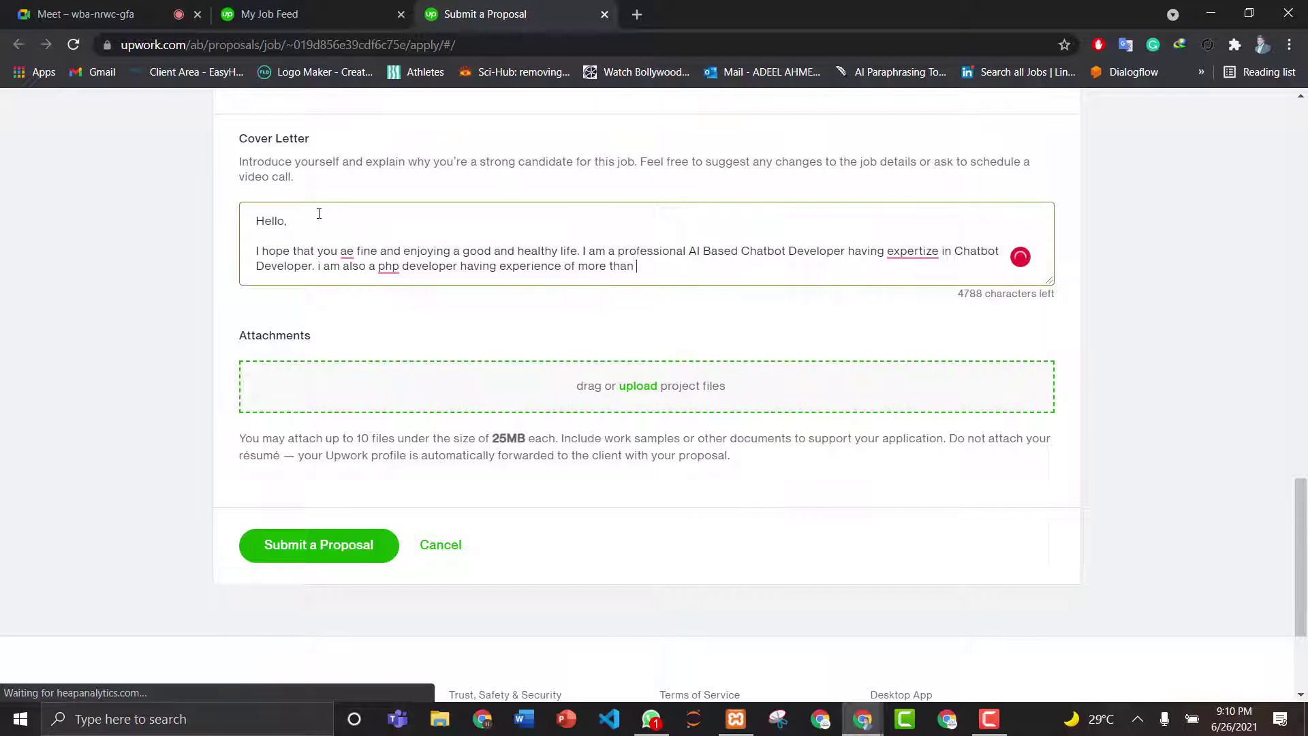
{"action": "type", "text": "5"}
{"action": "type", "text": "years."}
- Accept Grammarly fixes: ae to are, i to I, php to PHP, expertize to expertise
{"action": "left_click", "coordinate": [349, 250]}
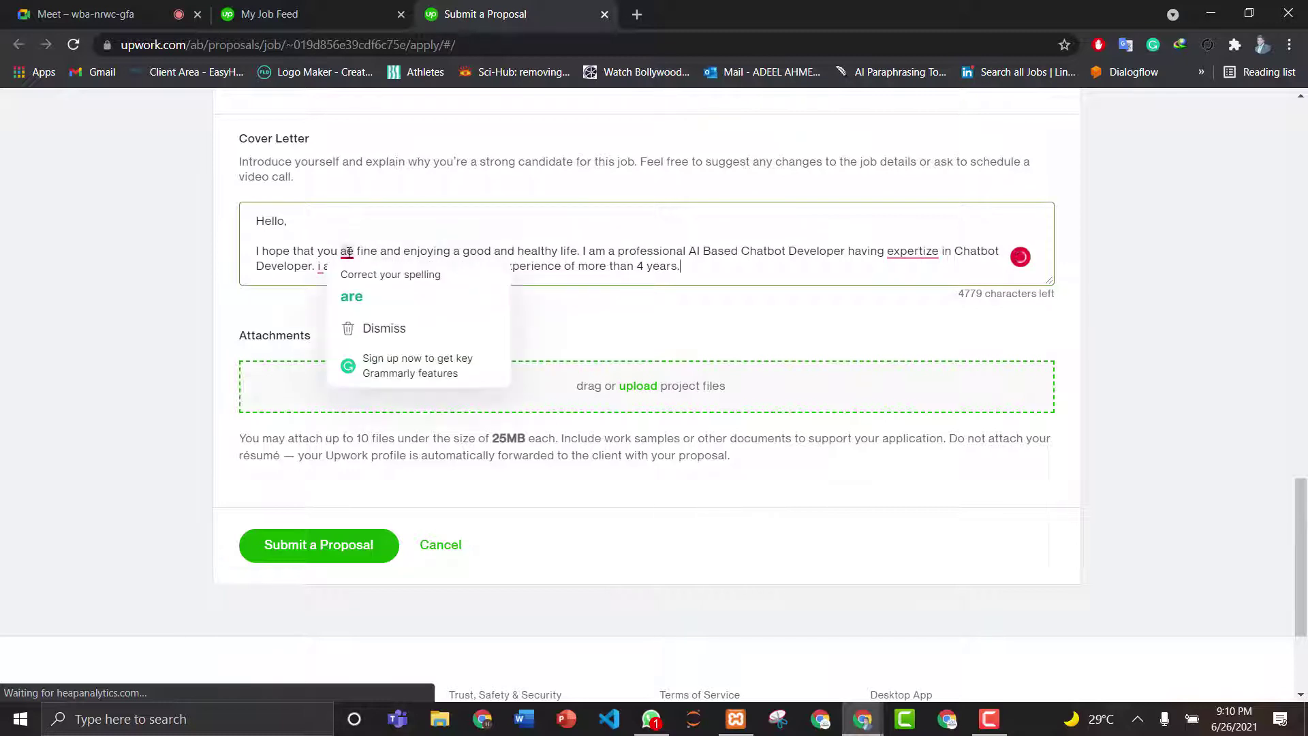
{"action": "left_click", "coordinate": [348, 291]}
{"action": "left_click", "coordinate": [320, 270]}
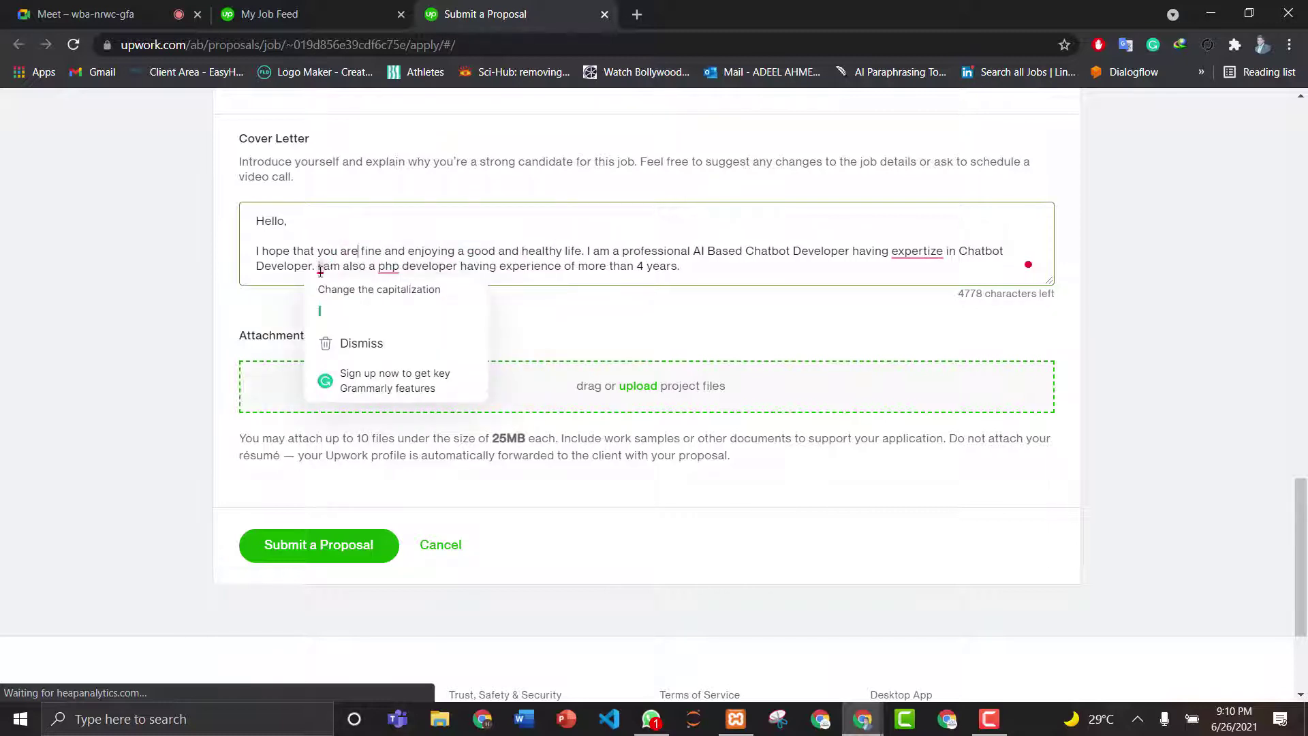
{"action": "left_click", "coordinate": [368, 287]}
{"action": "left_click", "coordinate": [387, 268]}
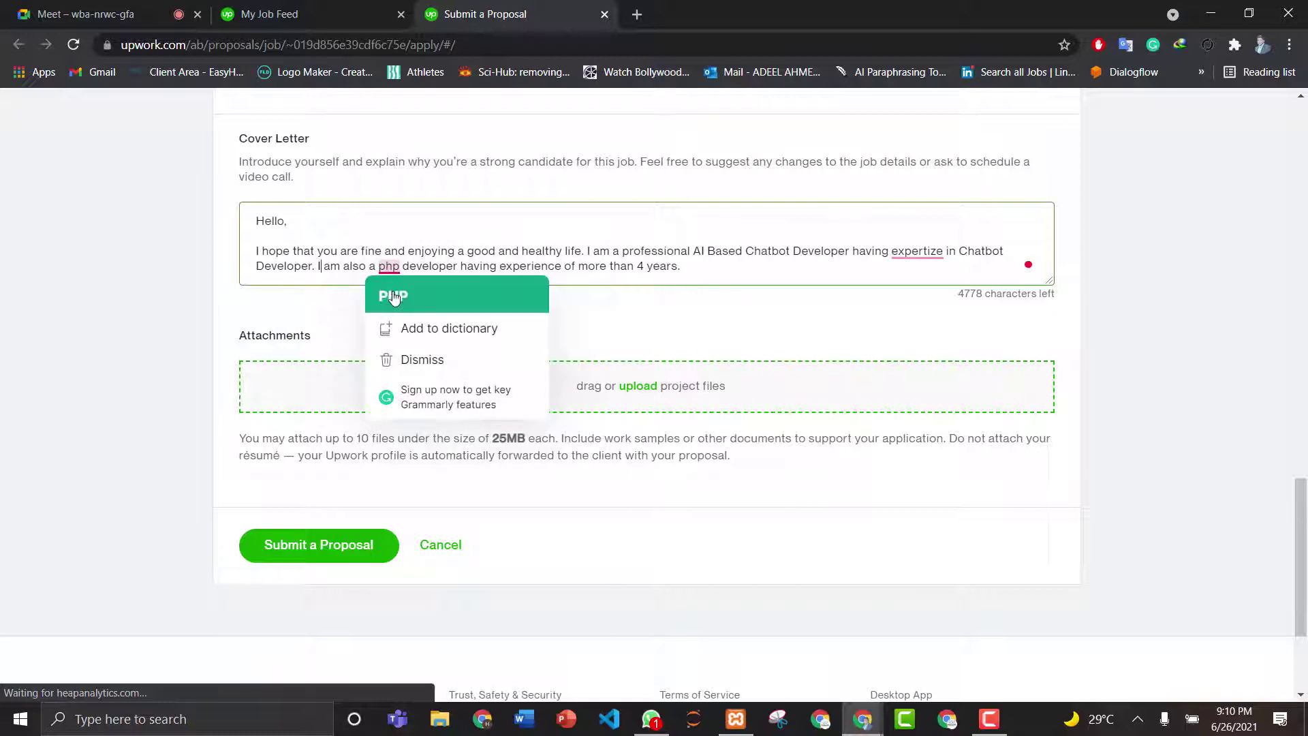
{"action": "left_click", "coordinate": [393, 295]}
{"action": "mouse_move", "coordinate": [925, 257]}
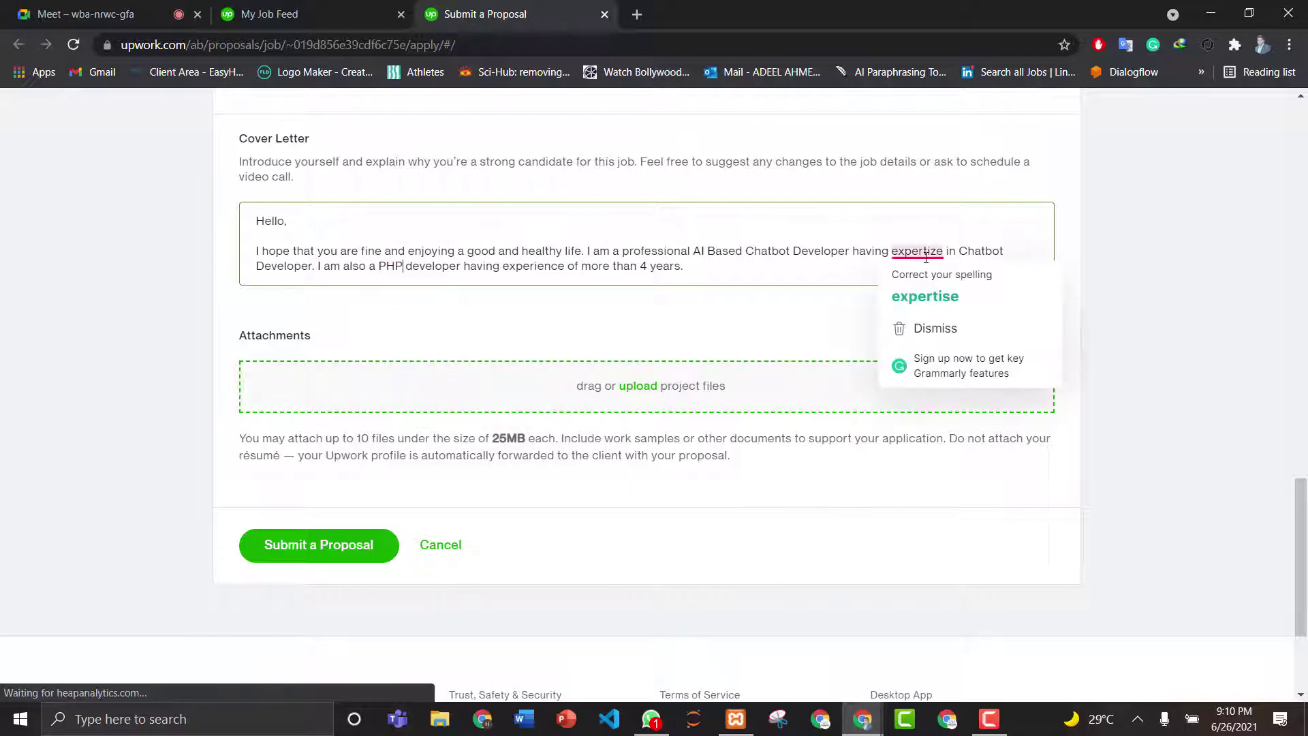
{"action": "left_click", "coordinate": [926, 296]}
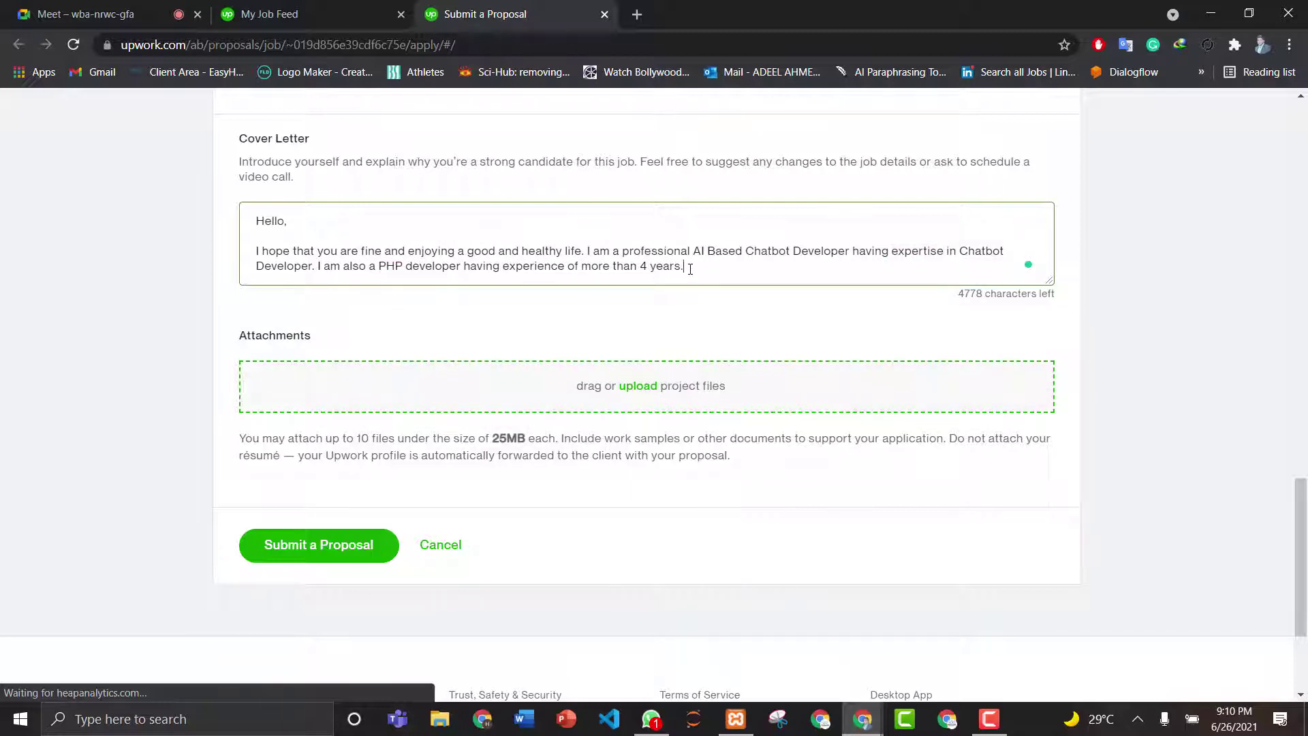
- Add 'I think i am perfect for this job.' and a Regards sign-off with the author's name
{"action": "type", "text": "I think i am perfect for this job."}
{"action": "key", "text": "Return"}
{"action": "key", "text": "Return"}
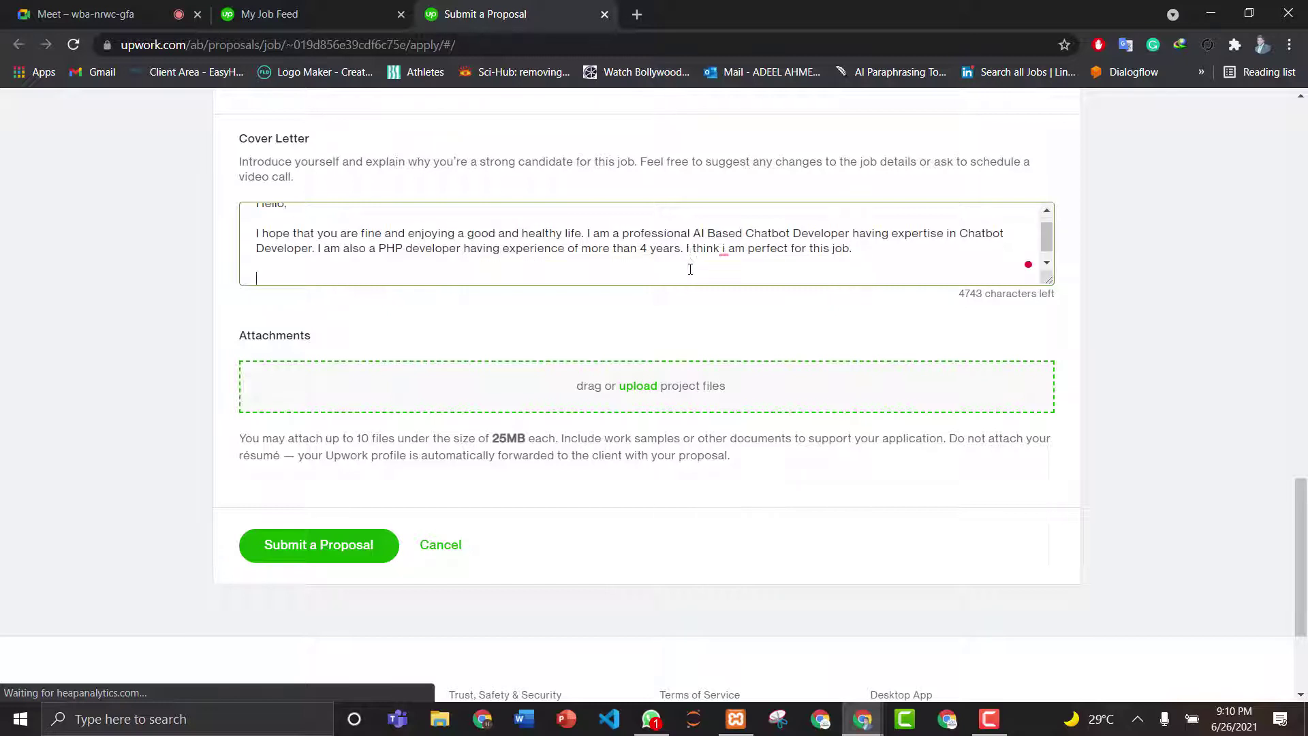
{"action": "type", "text": "Regards"}
{"action": "key", "text": "Return"}
{"action": "type", "text": "Adee"}
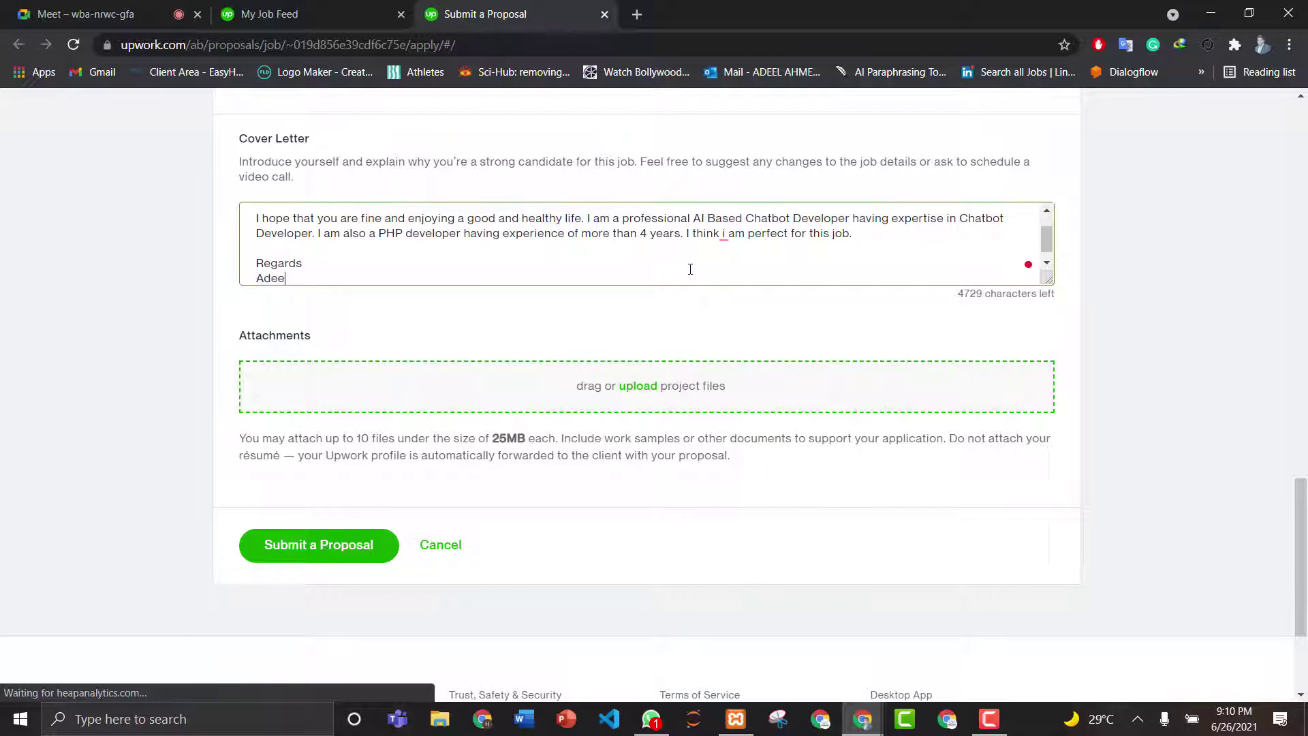
{"action": "type", "text": "l Ahmed"}
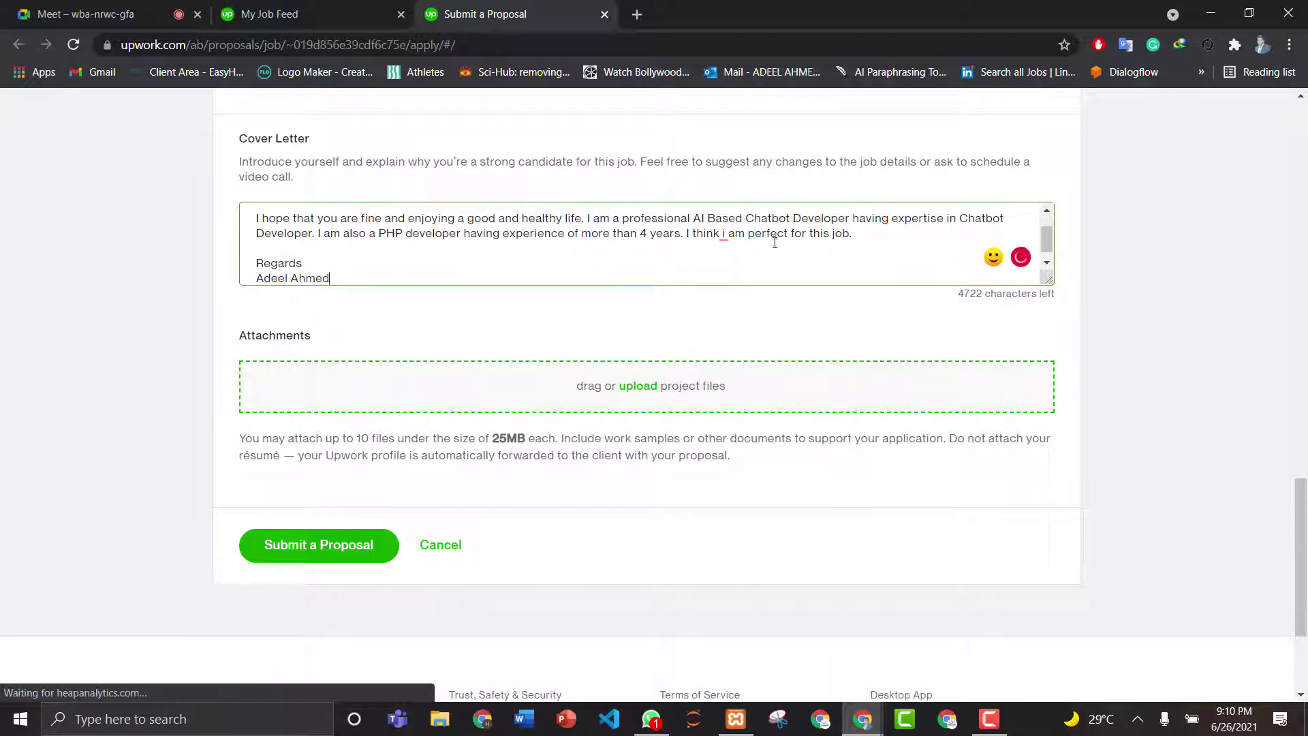
{"action": "key", "text": "Return"}
{"action": "key", "text": "Return"}
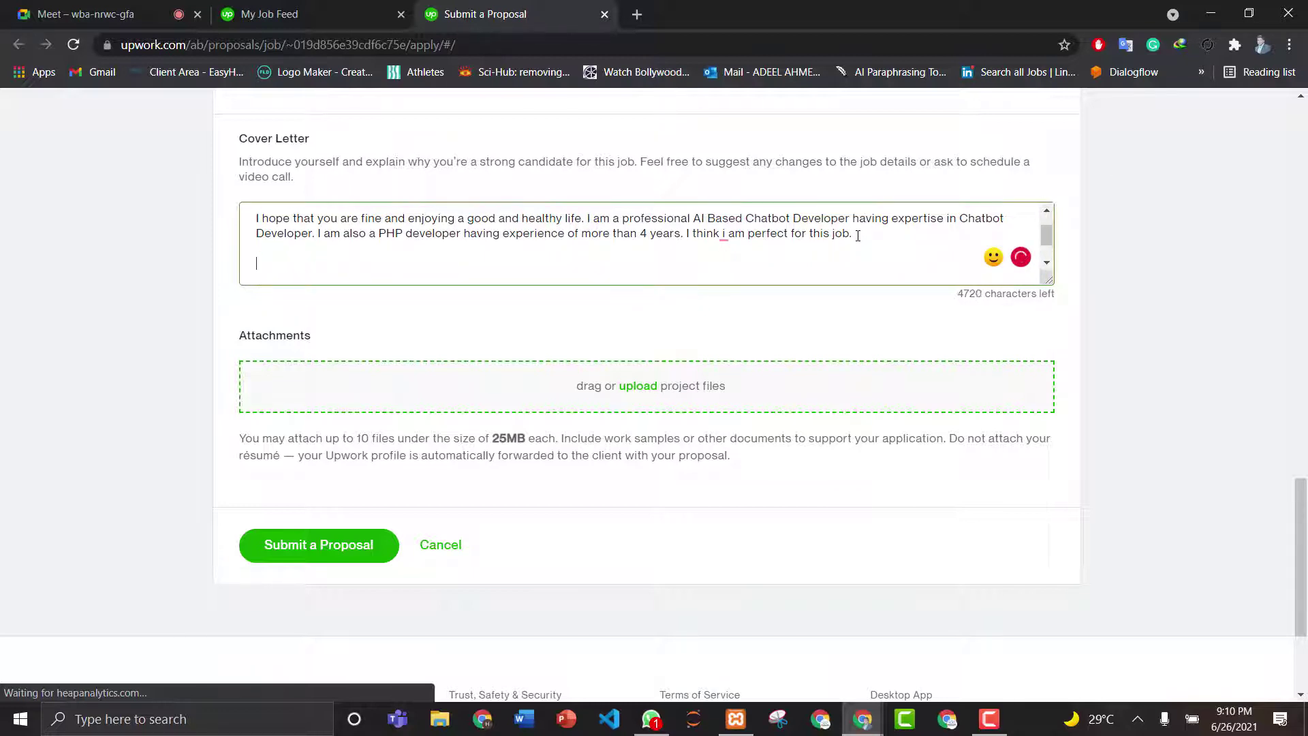
- Replace an unfinished 'See my profile' line with Regards and capitalize the lone i
{"action": "type", "text": "See my c"}
{"action": "key", "text": "BackSpace"}
{"action": "type", "text": "pr"}
{"action": "key", "text": "BackSpace"}
{"action": "type", "text": "rofile a"}
{"action": "key", "text": "BackSpace"}
{"action": "key", "text": "BackSpace"}
{"action": "key", "text": "BackSpace"}
{"action": "key", "text": "BackSpace"}
{"action": "key", "text": "BackSpace"}
{"action": "key", "text": "BackSpace"}
{"action": "key", "text": "BackSpace"}
{"action": "key", "text": "BackSpace"}
{"action": "key", "text": "BackSpace"}
{"action": "key", "text": "BackSpace"}
{"action": "key", "text": "BackSpace"}
{"action": "key", "text": "BackSpace"}
{"action": "key", "text": "BackSpace"}
{"action": "key", "text": "BackSpace"}
{"action": "key", "text": "BackSpace"}
{"action": "key", "text": "BackSpace"}
{"action": "key", "text": "Return"}
{"action": "type", "text": "Regards"}
{"action": "mouse_move", "coordinate": [724, 233]}
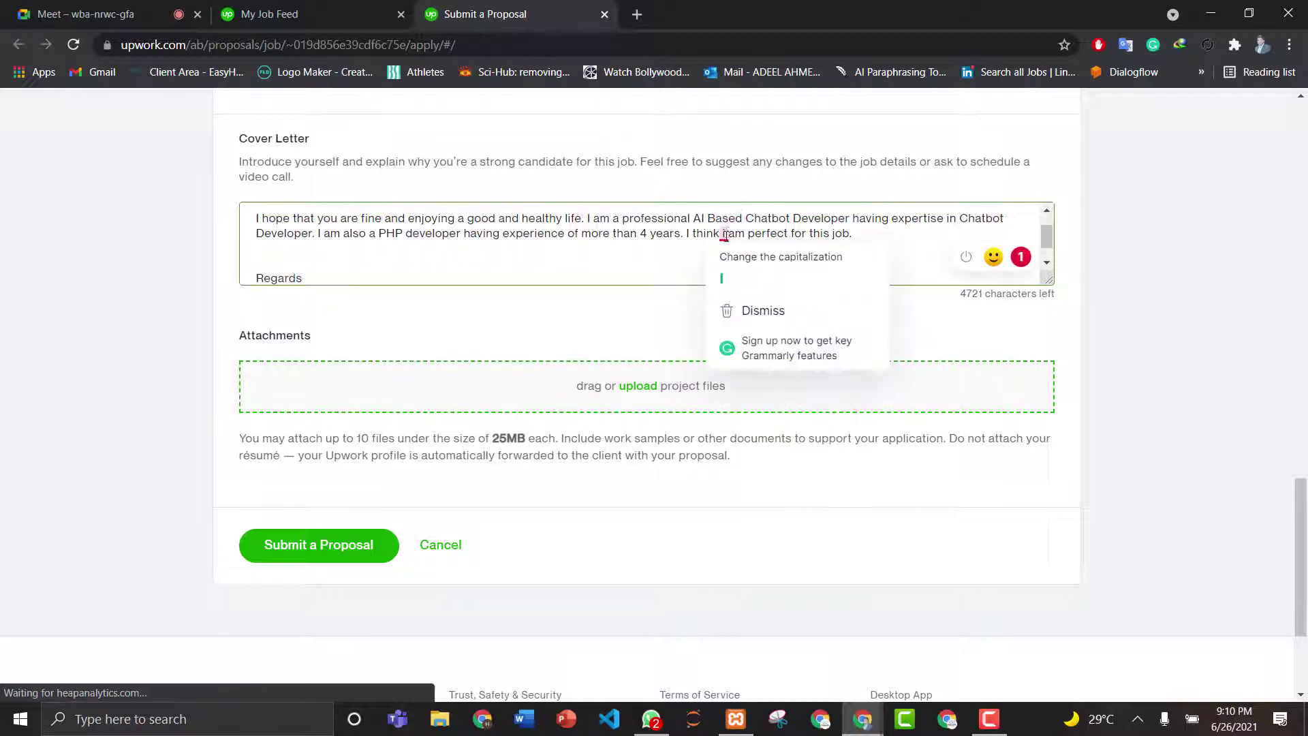
{"action": "left_click", "coordinate": [724, 274]}
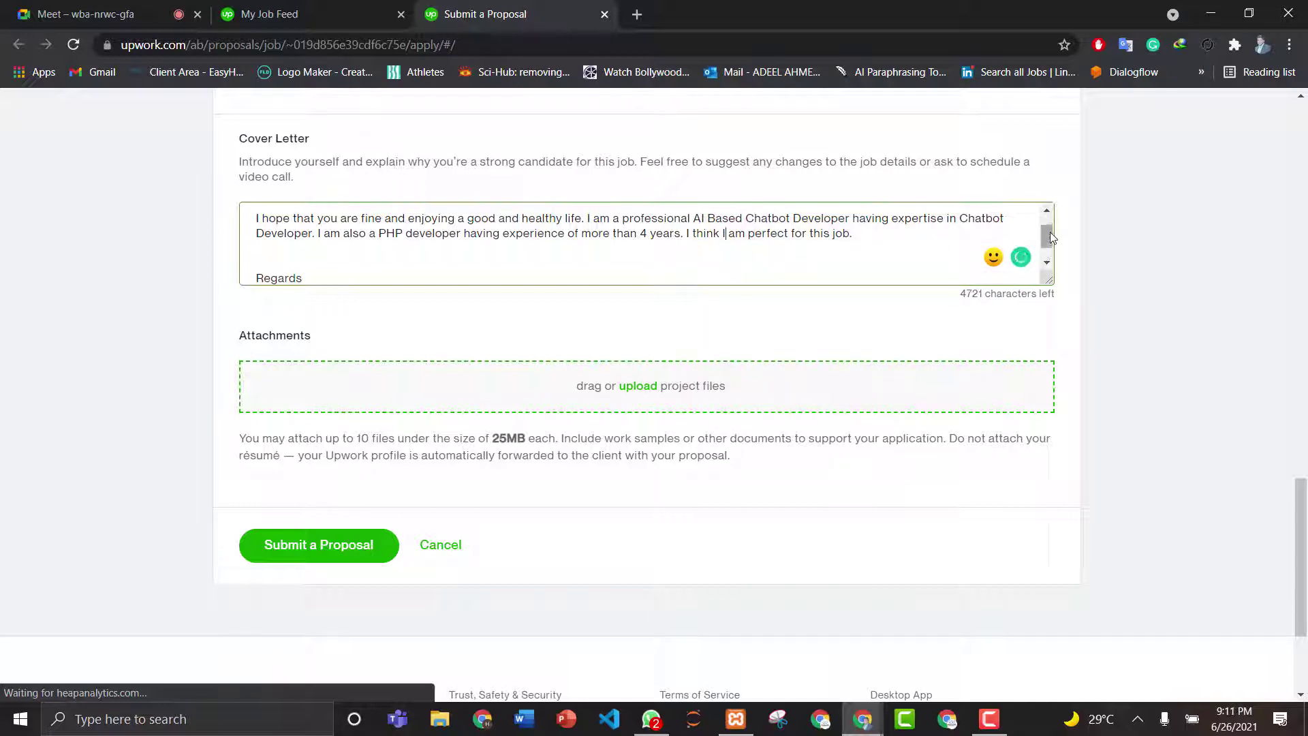
- Submit the proposal, confirming 'Yes, I understand.' on the fixed-price notice
{"action": "left_click_drag", "start_coordinate": [1049, 232], "coordinate": [1049, 225]}
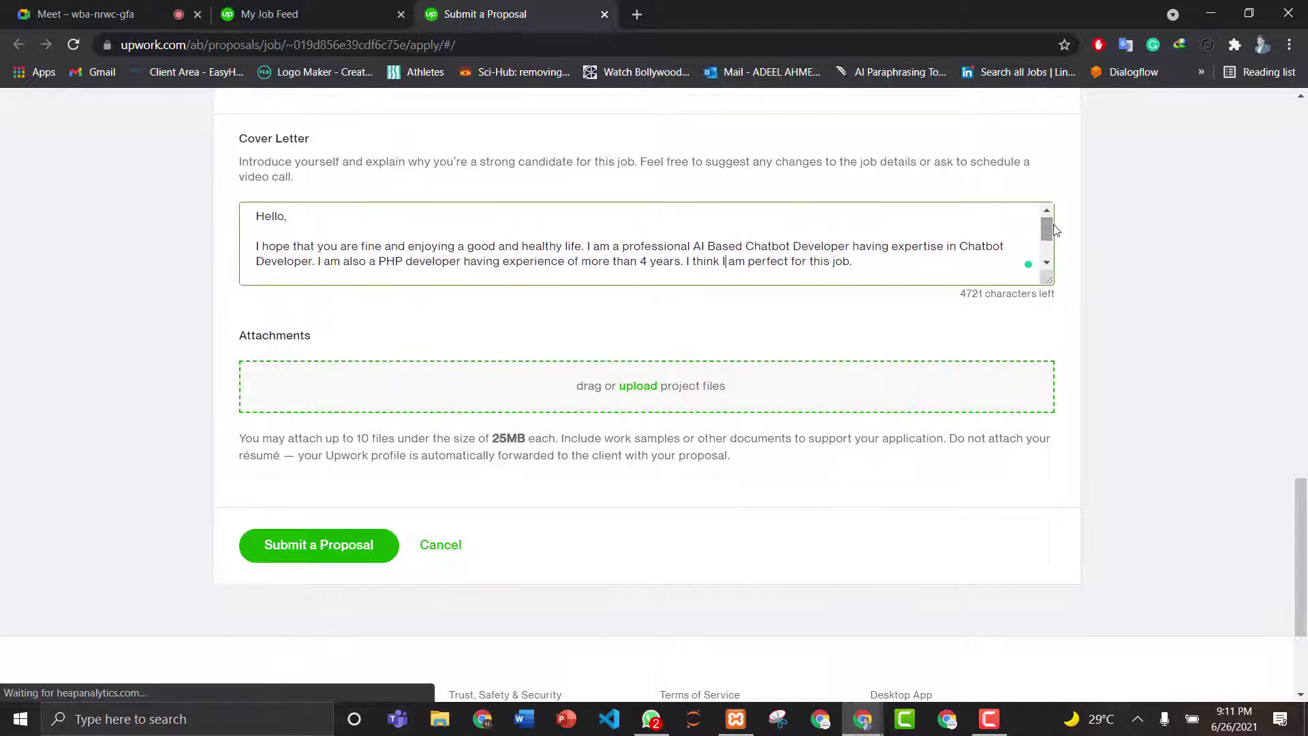
{"action": "left_click", "coordinate": [293, 541]}
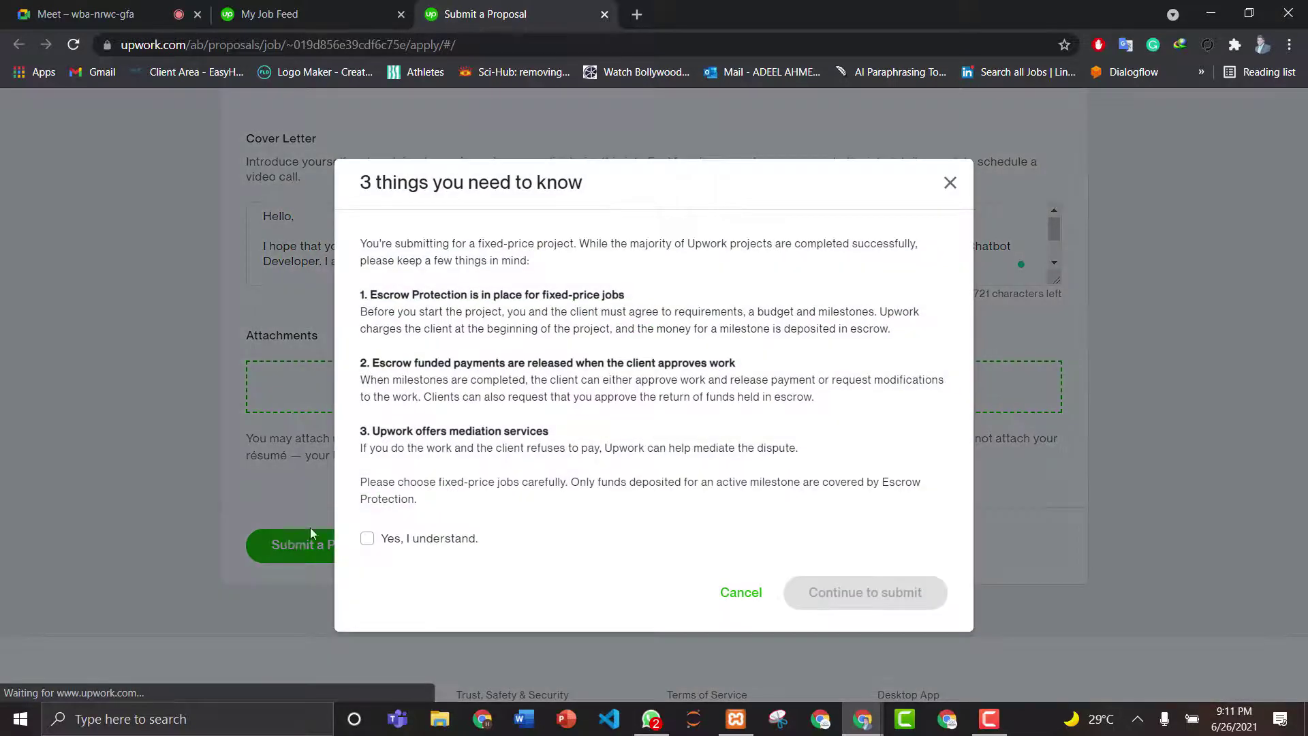
{"action": "left_click", "coordinate": [417, 540]}
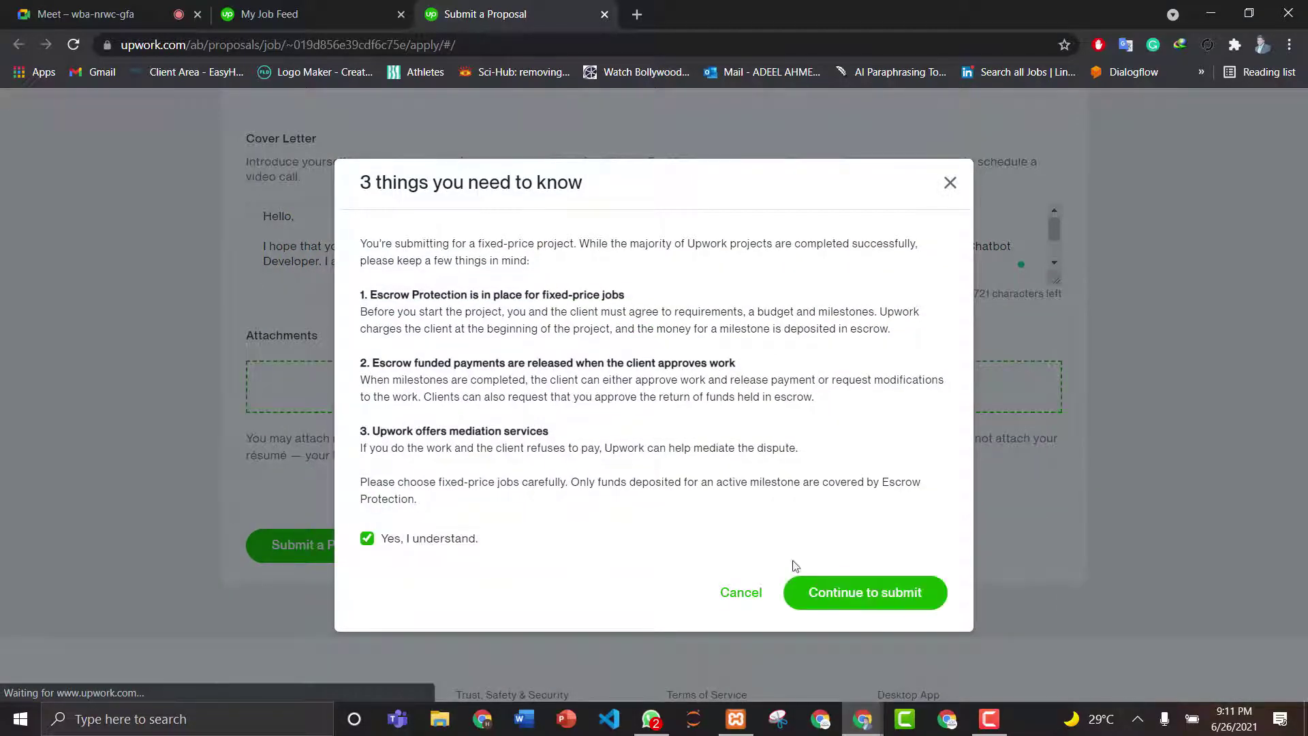
{"action": "left_click", "coordinate": [849, 597]}
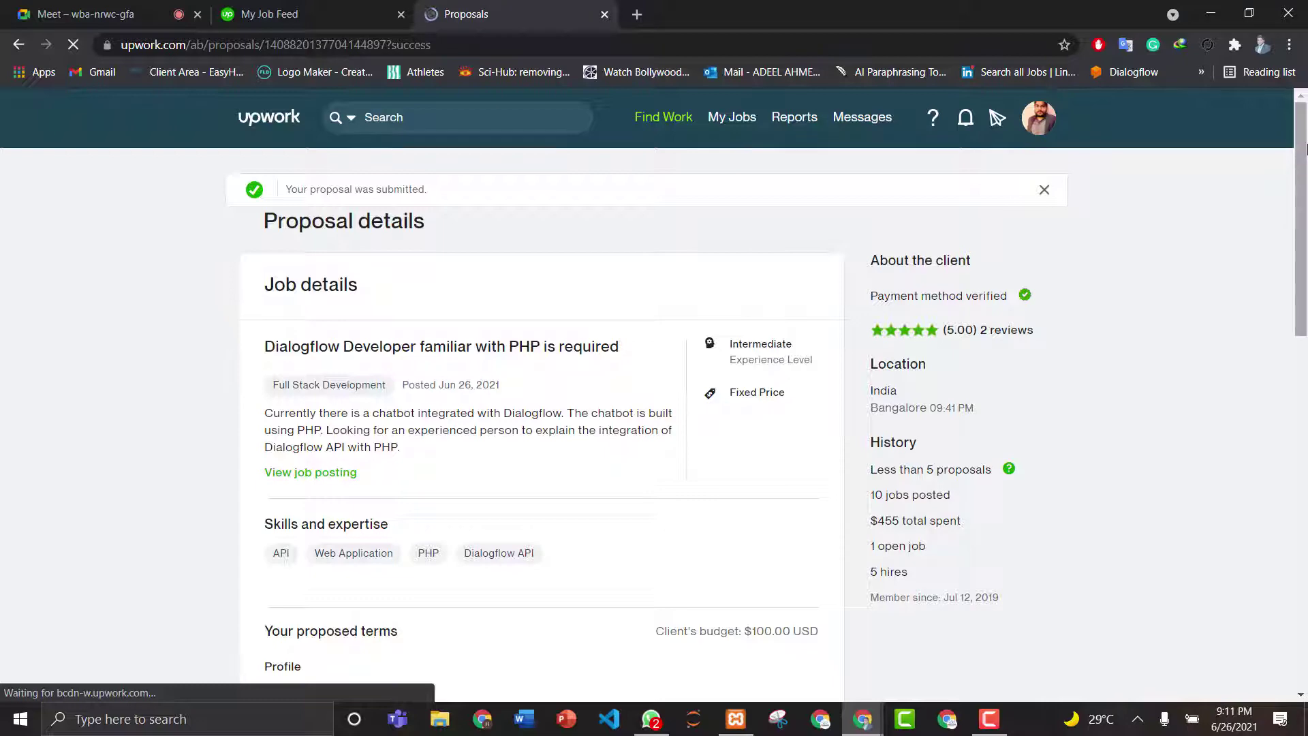
- Review the submitted proposal's $80.00 bid and cover letter, then go to Messages
{"action": "scroll", "coordinate": [1299, 292], "scroll_direction": "down", "scroll_amount": 3}
{"action": "scroll", "coordinate": [542, 395], "scroll_direction": "down", "scroll_amount": 7}
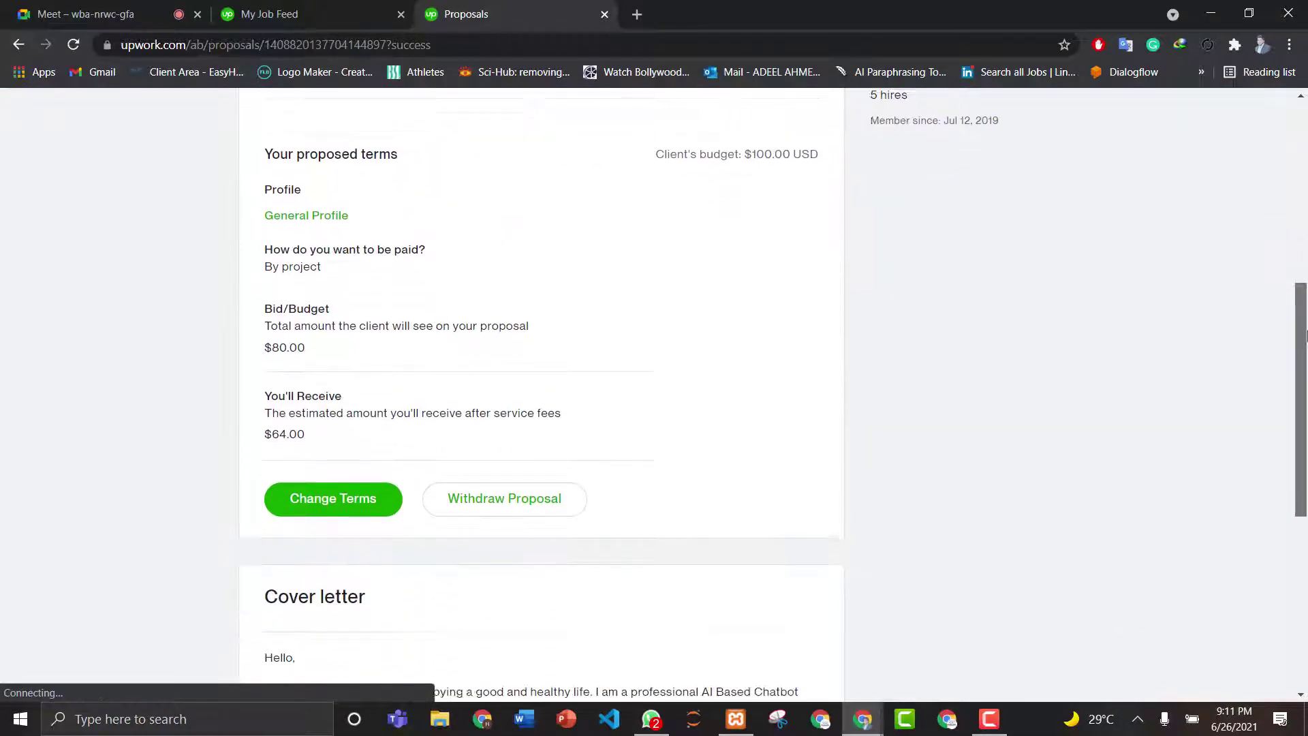
{"action": "scroll", "coordinate": [1294, 409], "scroll_direction": "down", "scroll_amount": 2}
{"action": "scroll", "coordinate": [1295, 353], "scroll_direction": "up", "scroll_amount": 5}
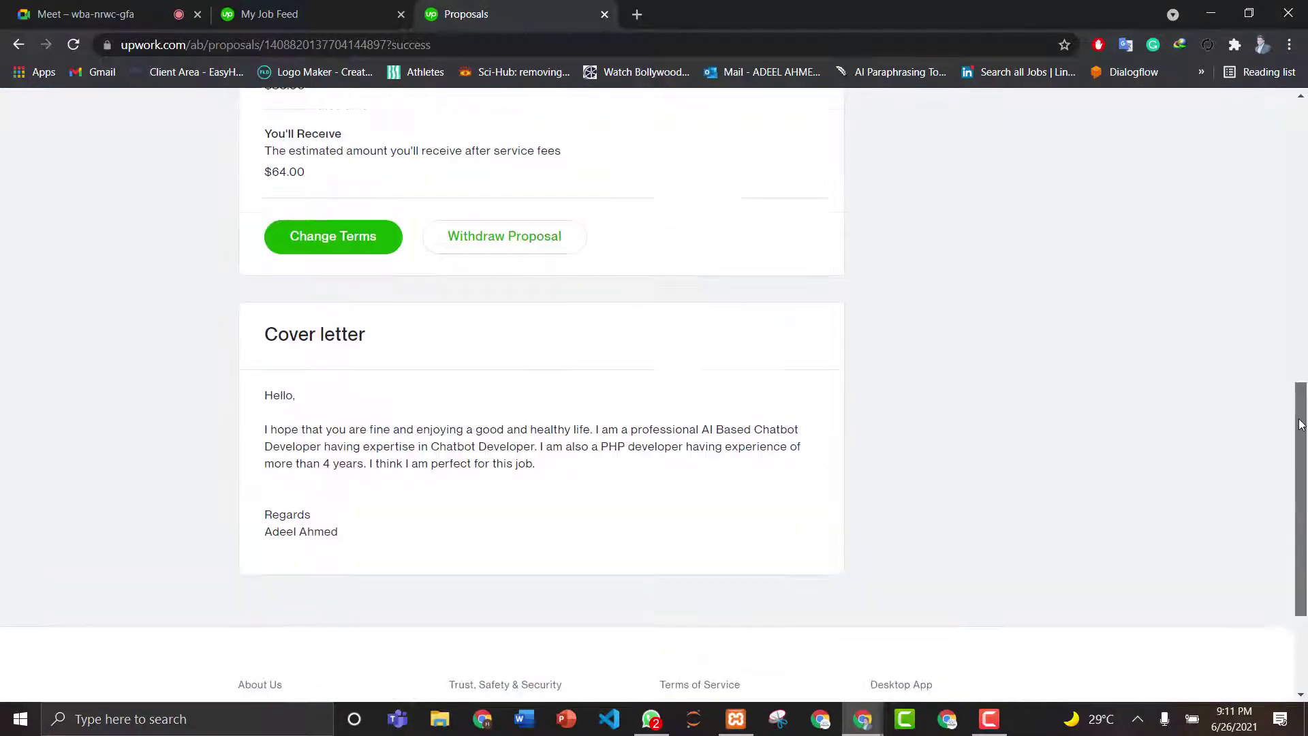
{"action": "left_click_drag", "start_coordinate": [1294, 353], "coordinate": [1294, 133]}
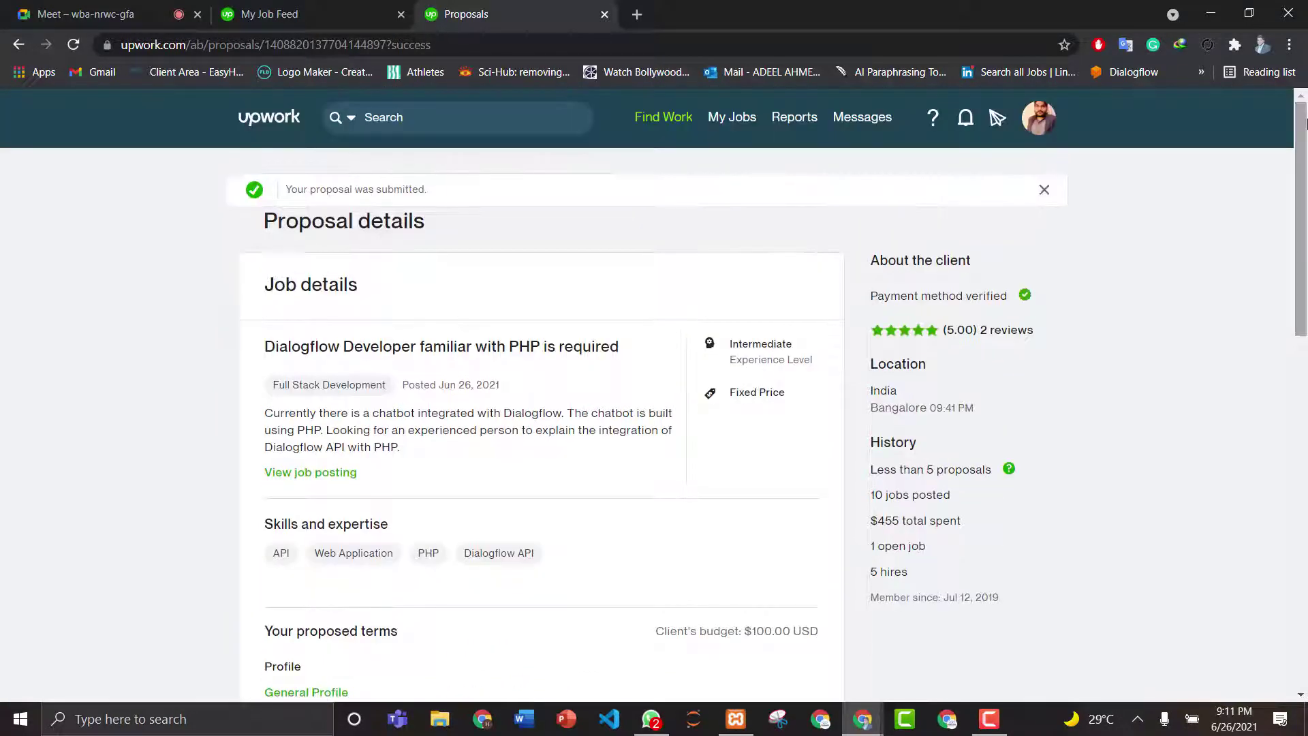
{"action": "left_click", "coordinate": [864, 118]}
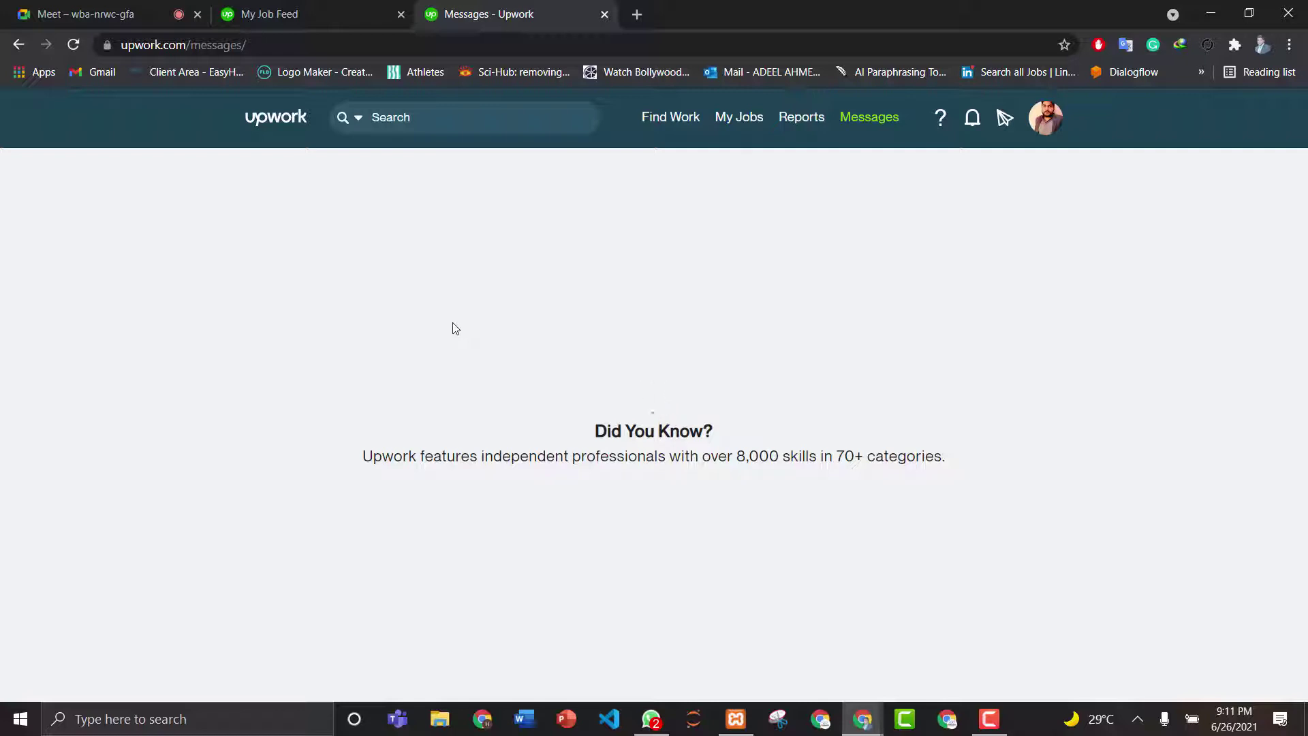
- Close the job panel in My Job Feed and return to the Laravel PHP Courier Point of Sale chat
{"action": "left_click", "coordinate": [870, 120]}
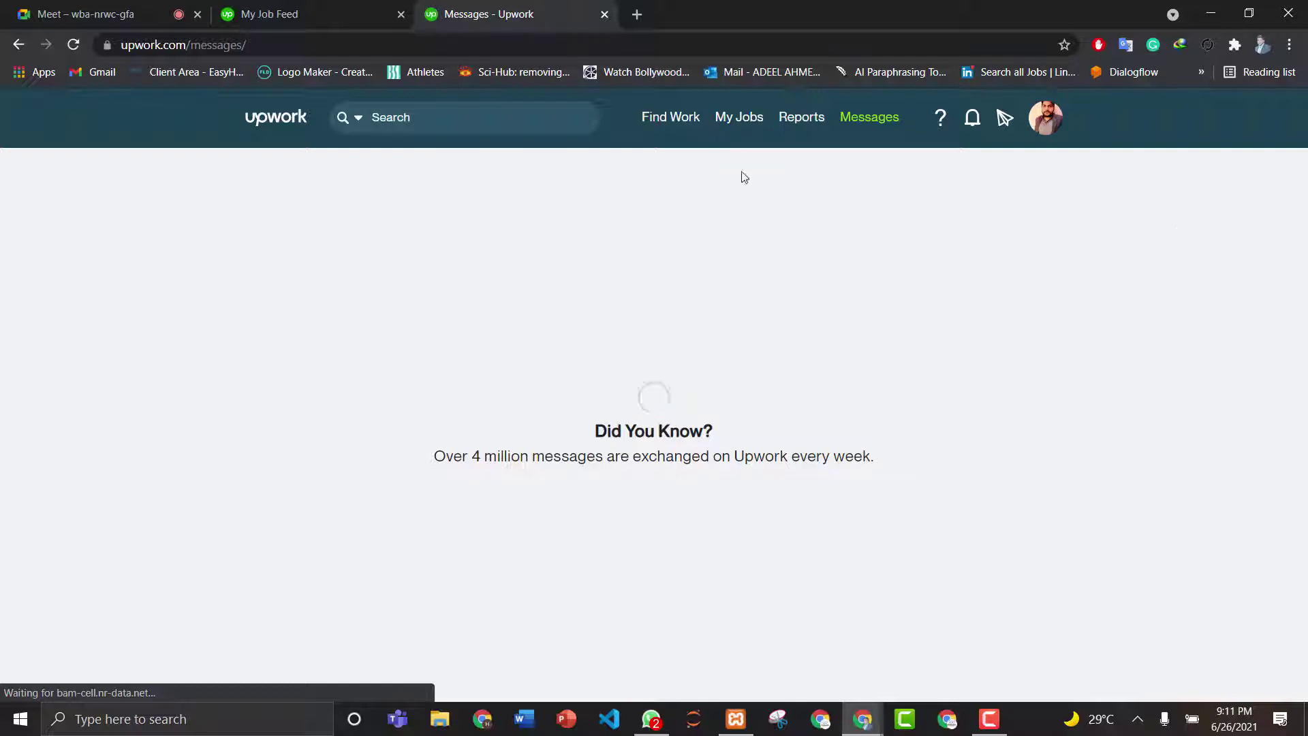
{"action": "left_click", "coordinate": [330, 17]}
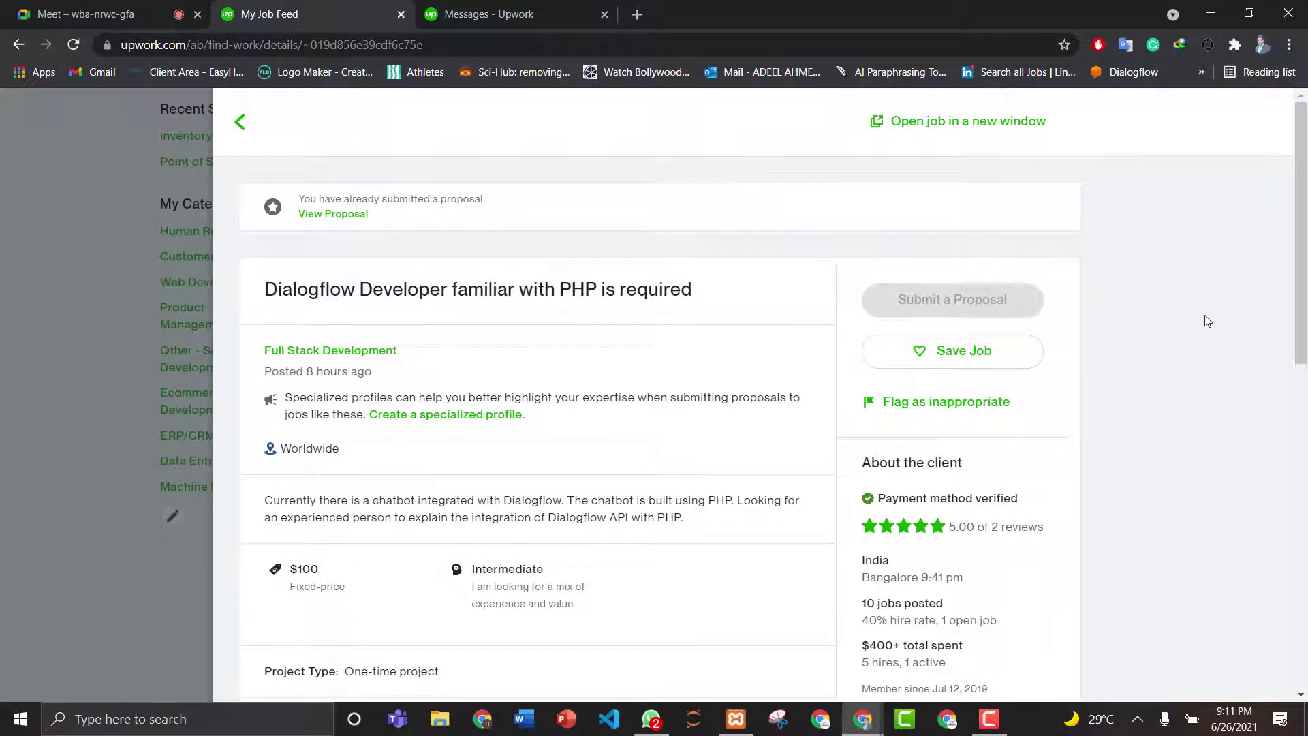
{"action": "key", "text": "Escape"}
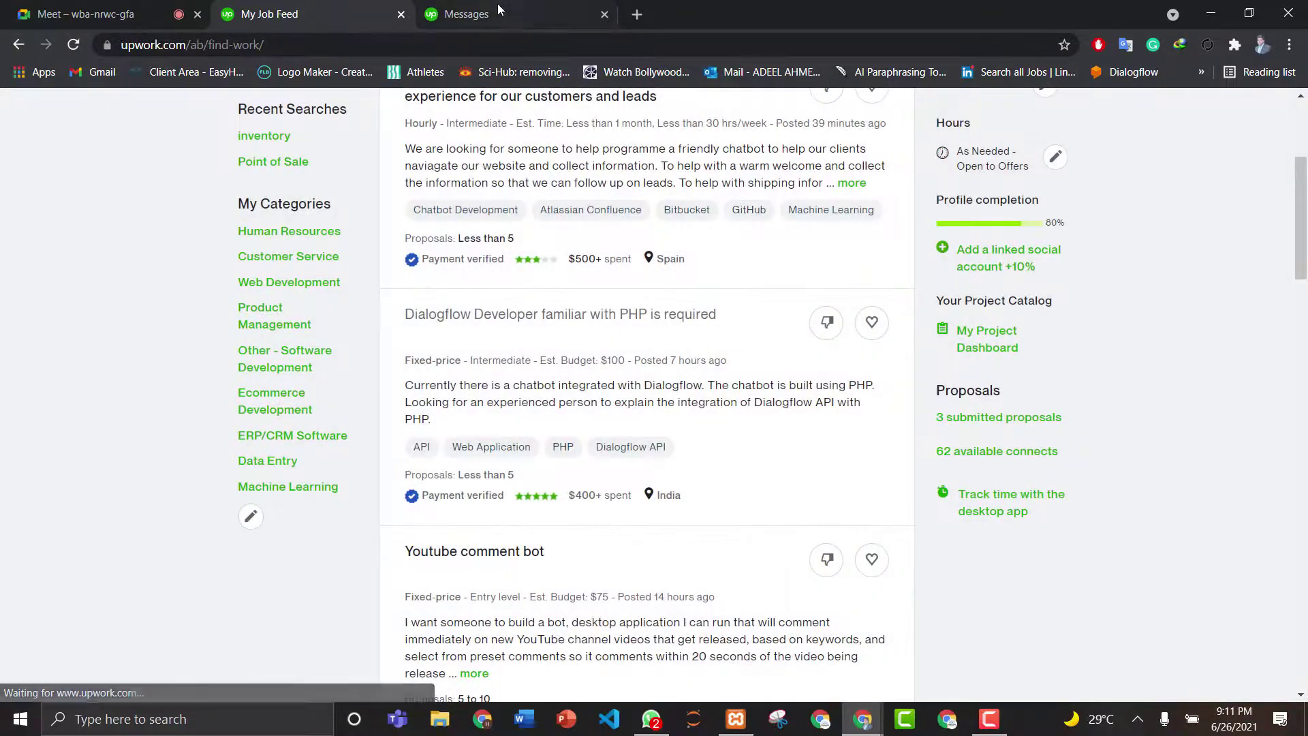
{"action": "left_click", "coordinate": [498, 3]}
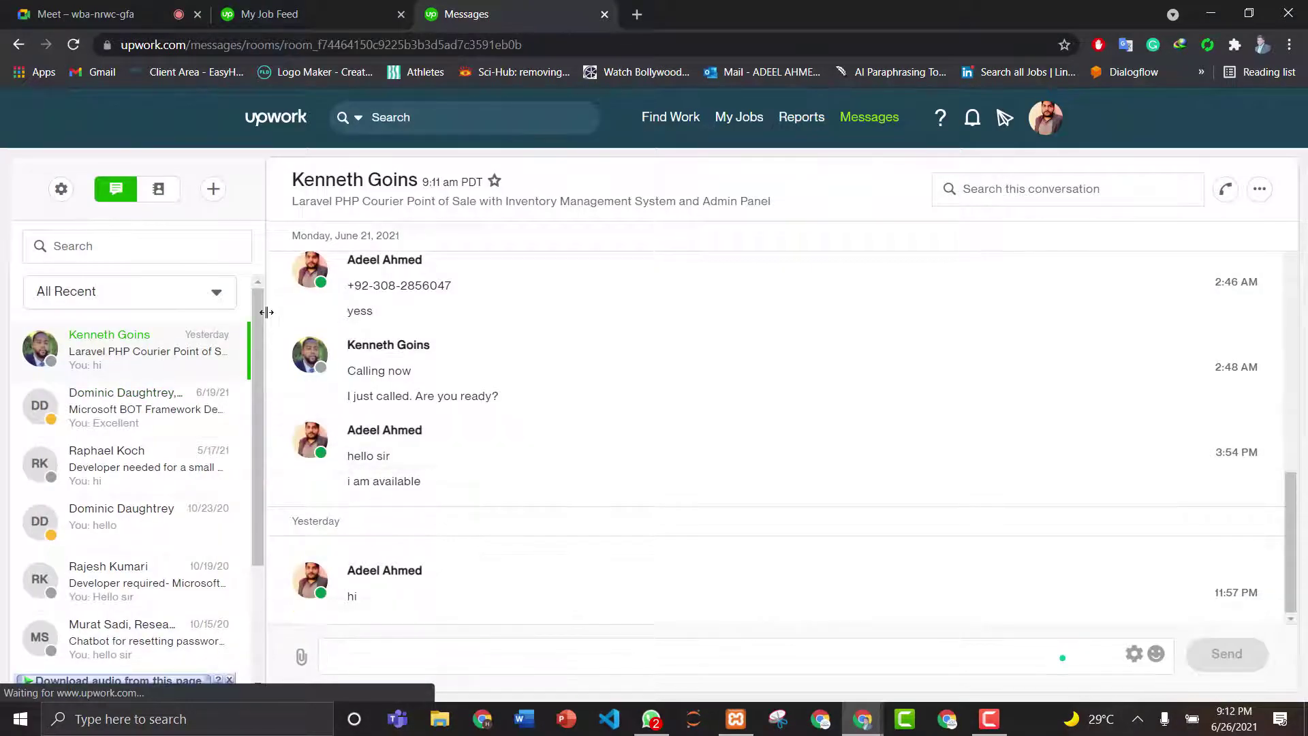
{"action": "mouse_move", "coordinate": [260, 318]}
{"action": "left_mouse_down"}
{"action": "mouse_move", "coordinate": [259, 402]}
{"action": "mouse_move", "coordinate": [259, 316]}
{"action": "left_mouse_up"}
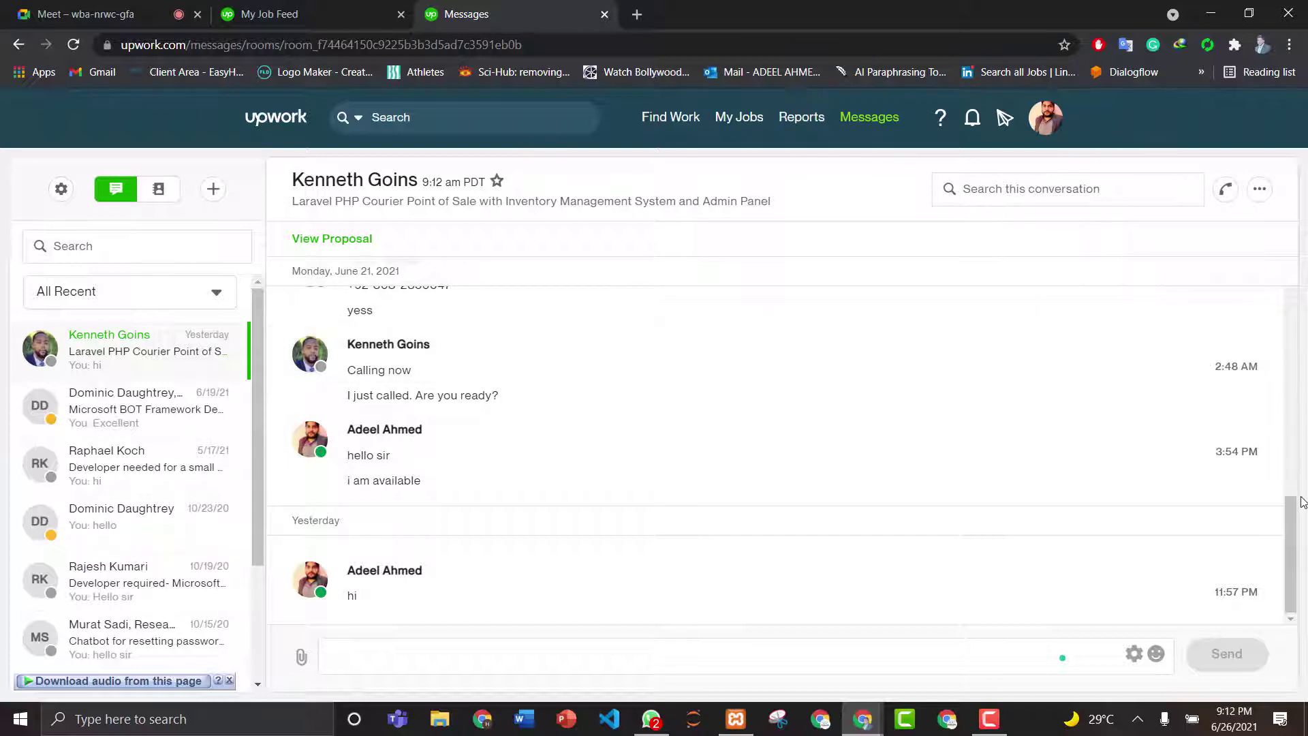
{"action": "scroll", "coordinate": [1287, 440], "scroll_direction": "up", "scroll_amount": 2}
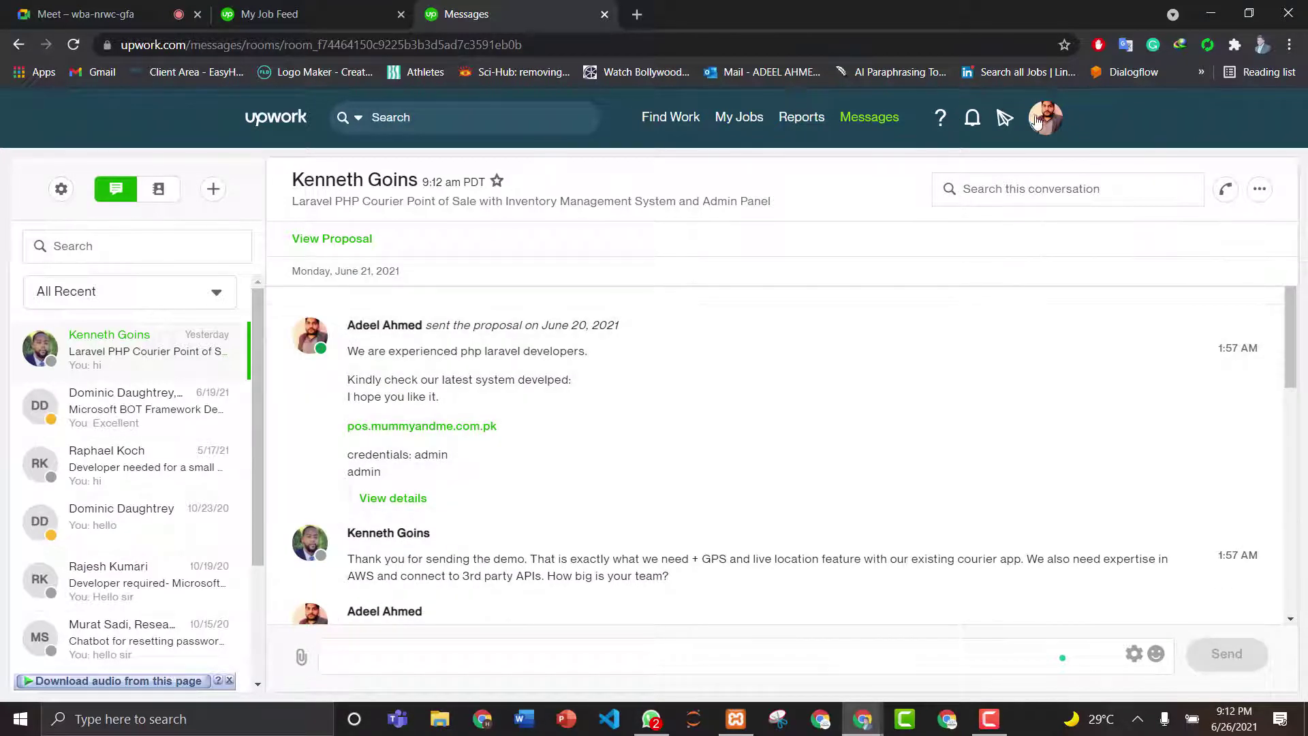
- Log out of Upwork from the account menu and close the Log In tab
{"action": "left_click", "coordinate": [1044, 117]}
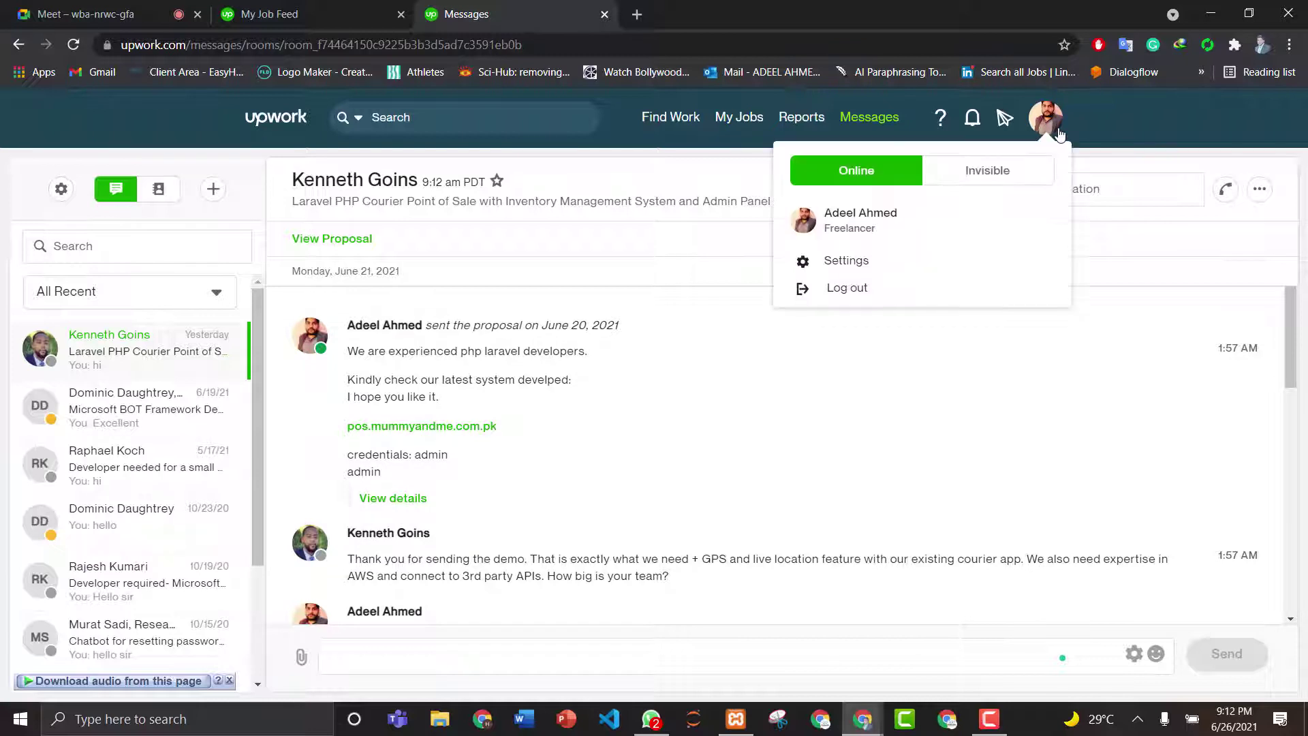
{"action": "left_click", "coordinate": [853, 289]}
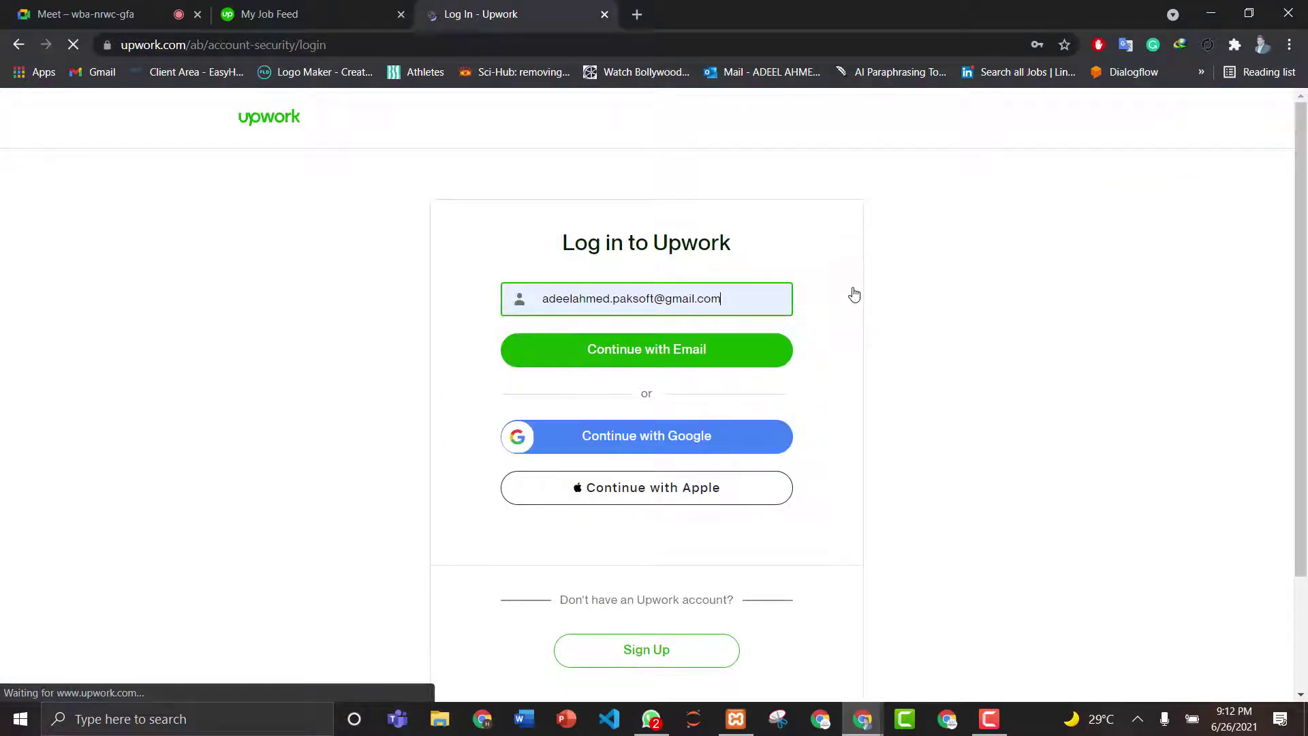
{"action": "left_click", "coordinate": [608, 18]}
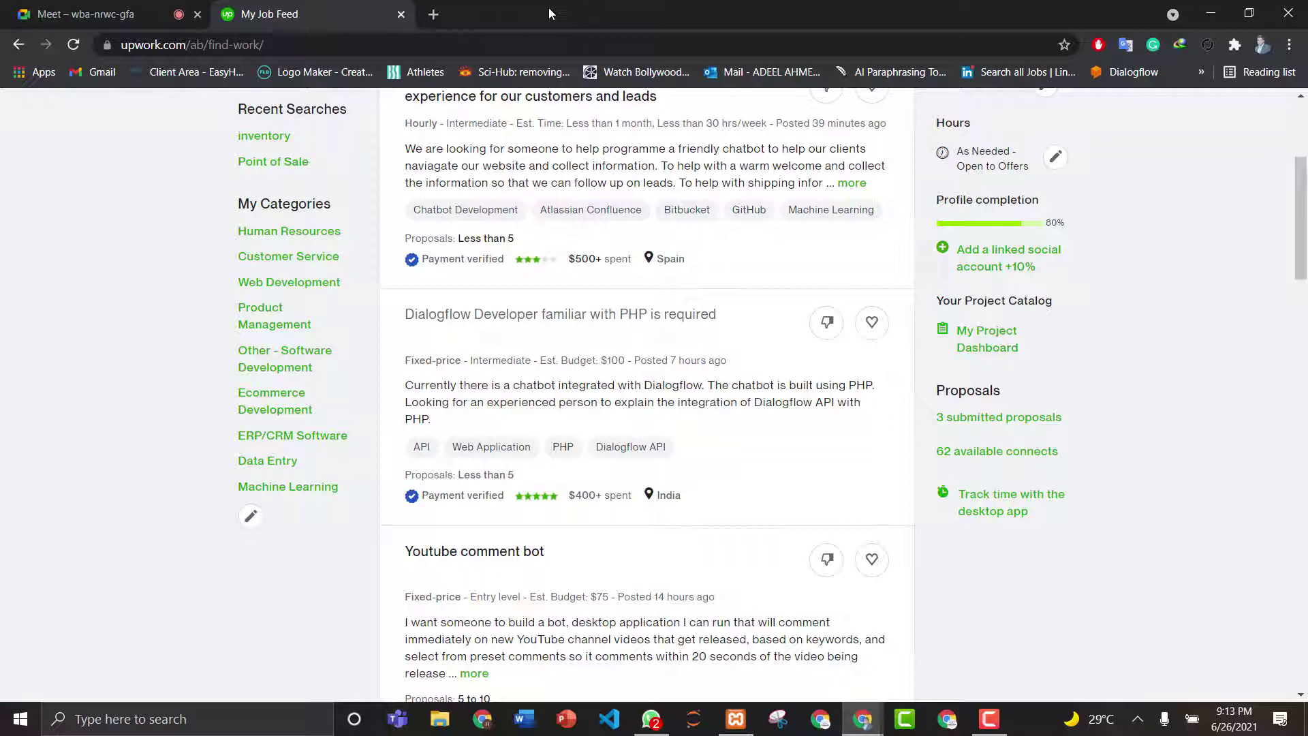
- Switch to the second Chrome window and check the Google account panel
{"action": "left_click", "coordinate": [949, 720]}
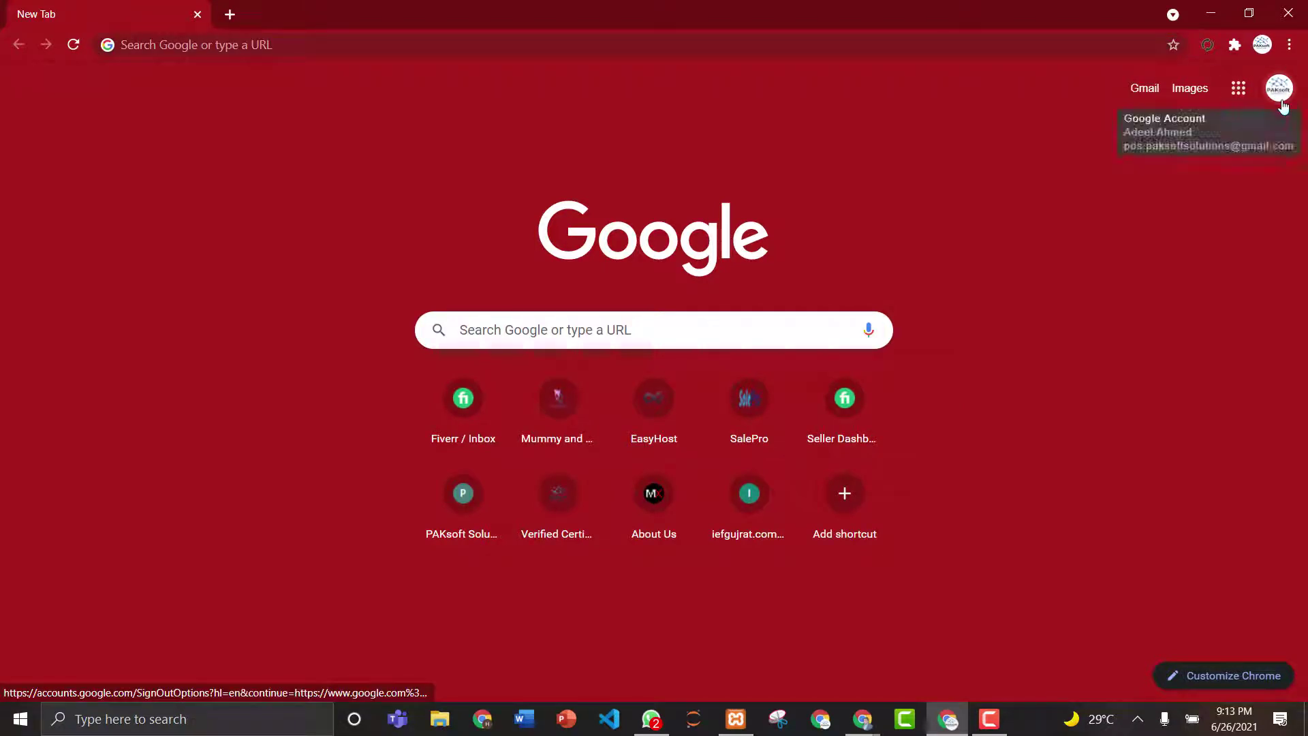
{"action": "left_click", "coordinate": [1279, 90]}
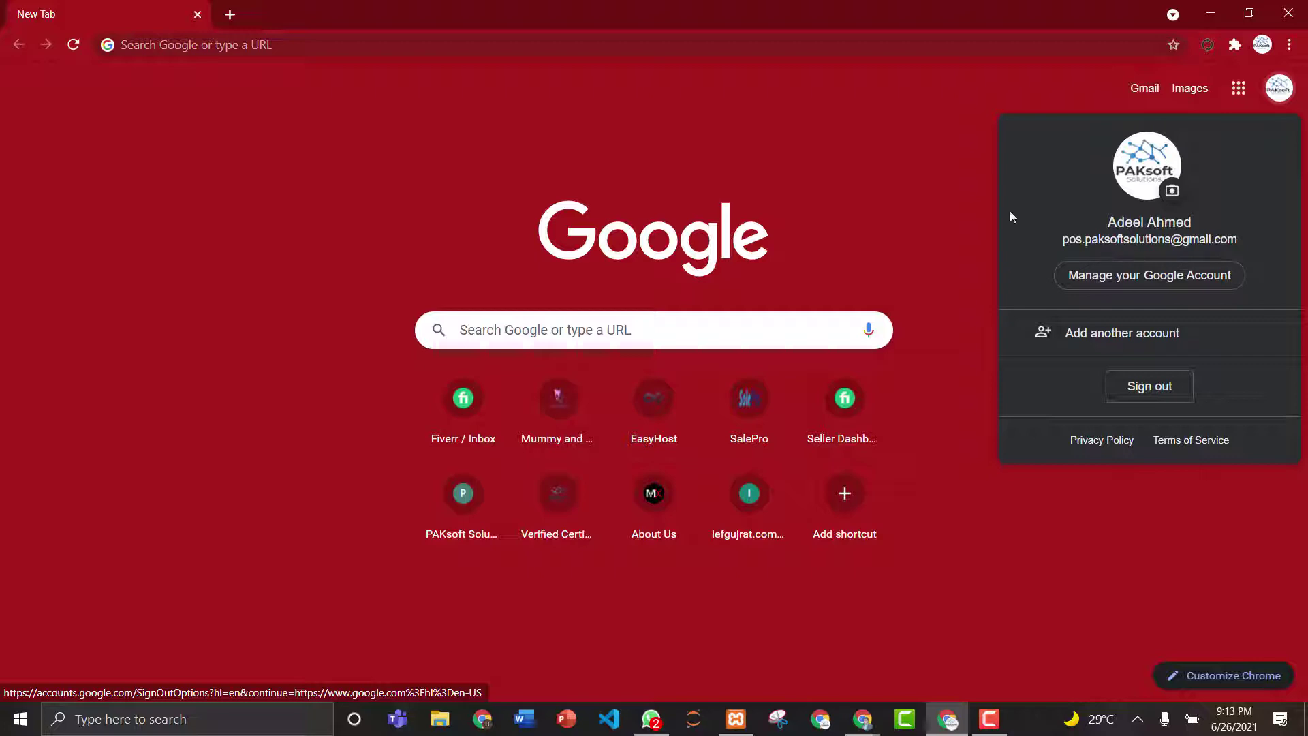
{"action": "left_click", "coordinate": [969, 193]}
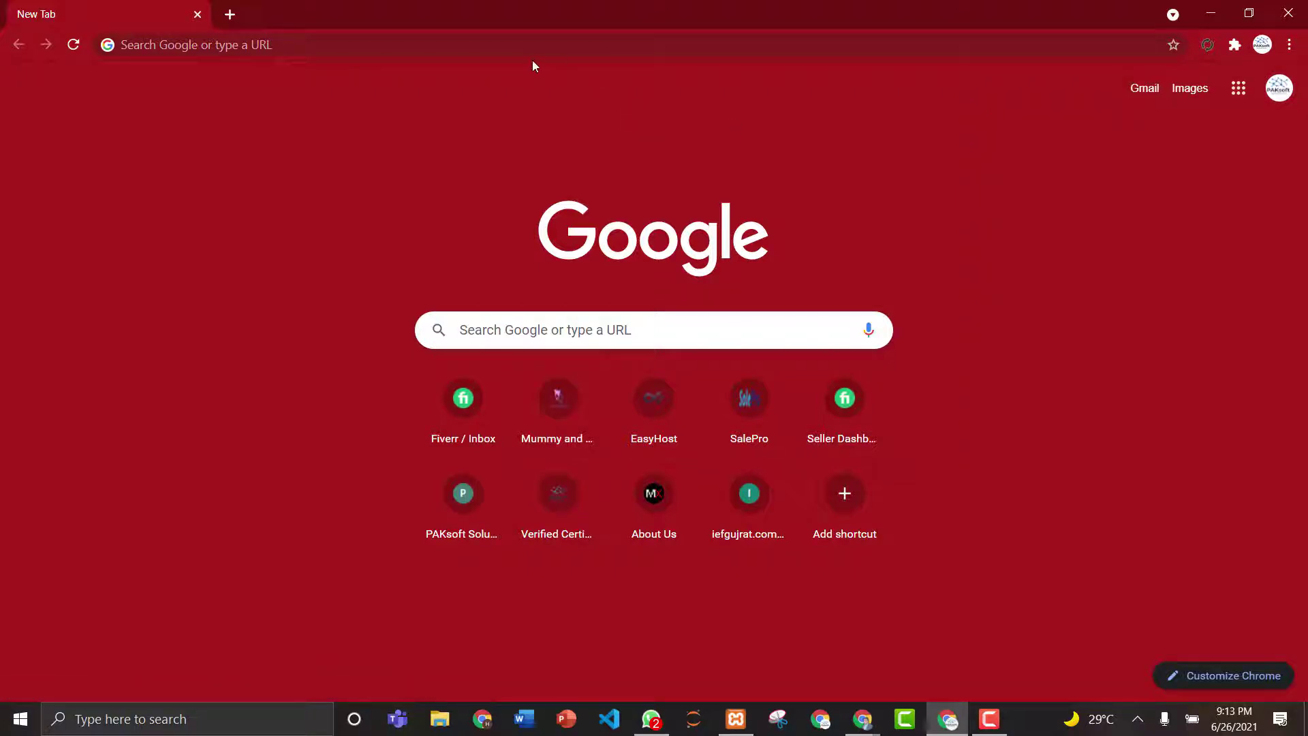
- Search Google for upwork and open the Upwork home page, briefly comparing it with the My Job Feed window
{"action": "left_click", "coordinate": [337, 44]}
{"action": "type", "text": "u"}
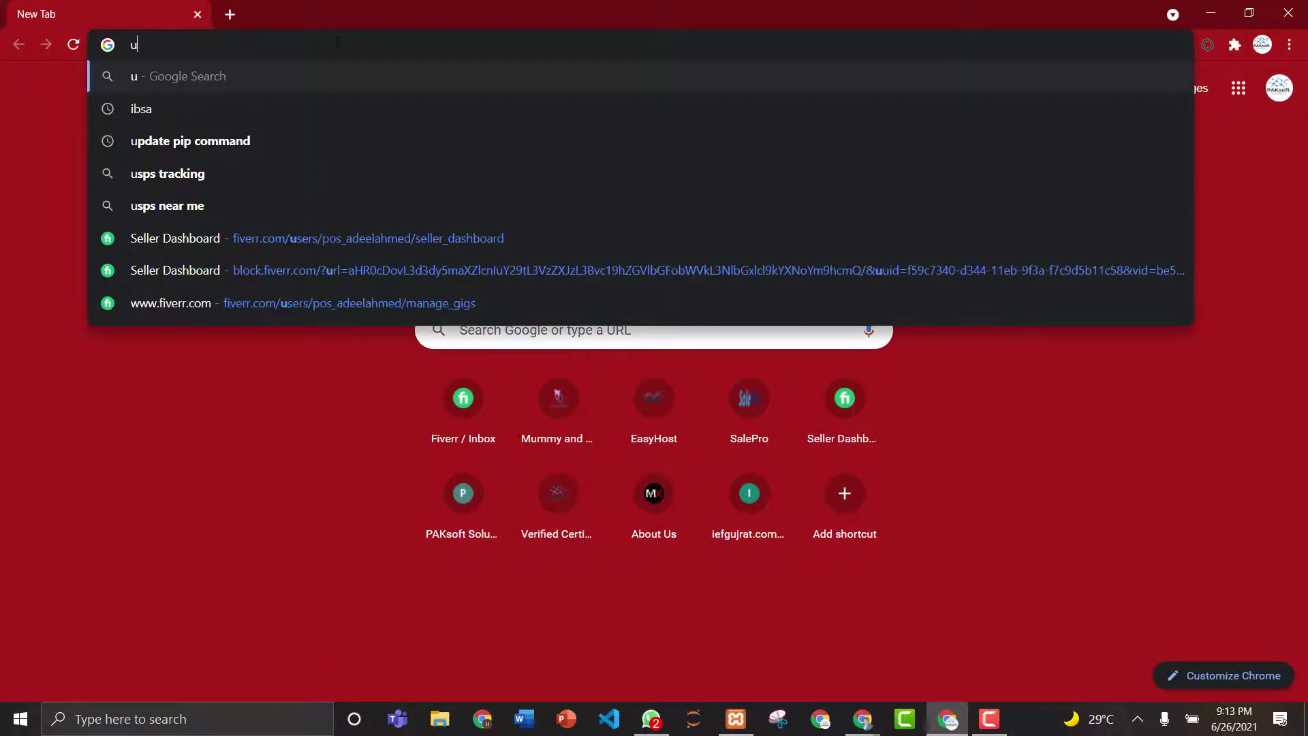
{"action": "type", "text": "pwork"}
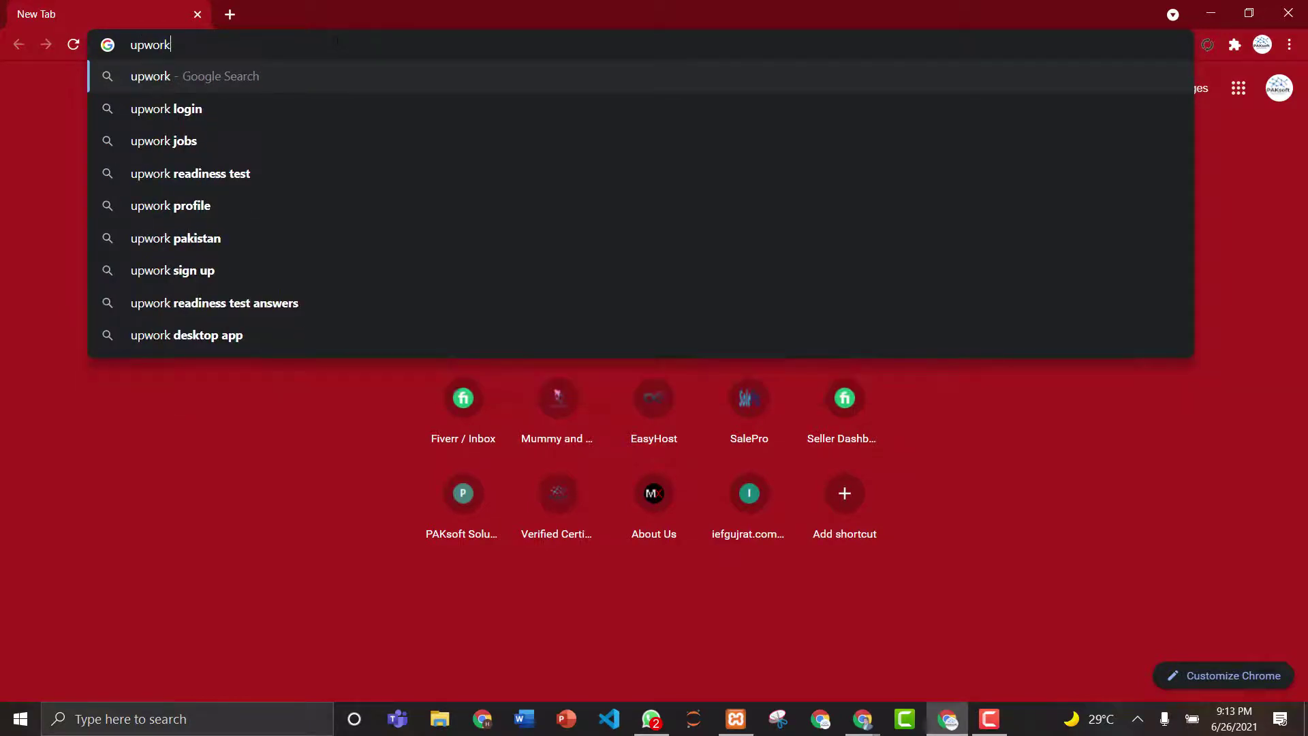
{"action": "key", "text": "Return"}
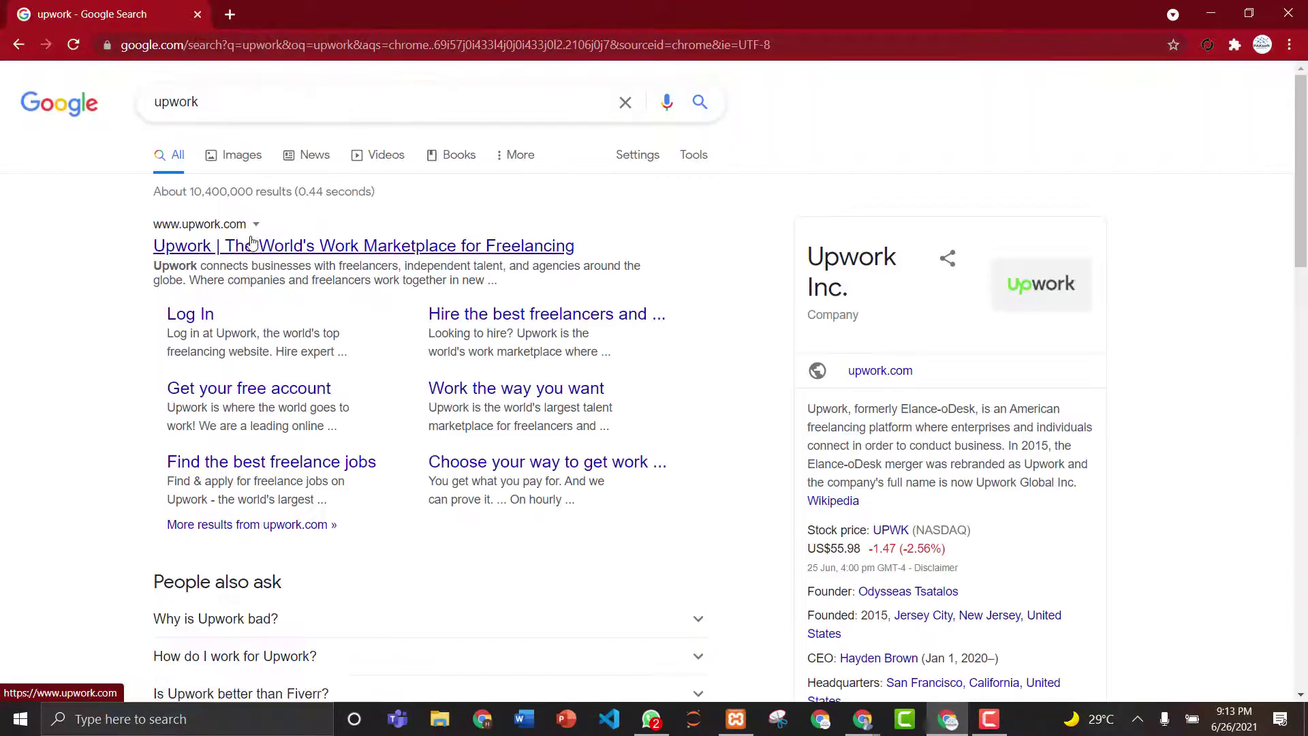
{"action": "left_click", "coordinate": [257, 255]}
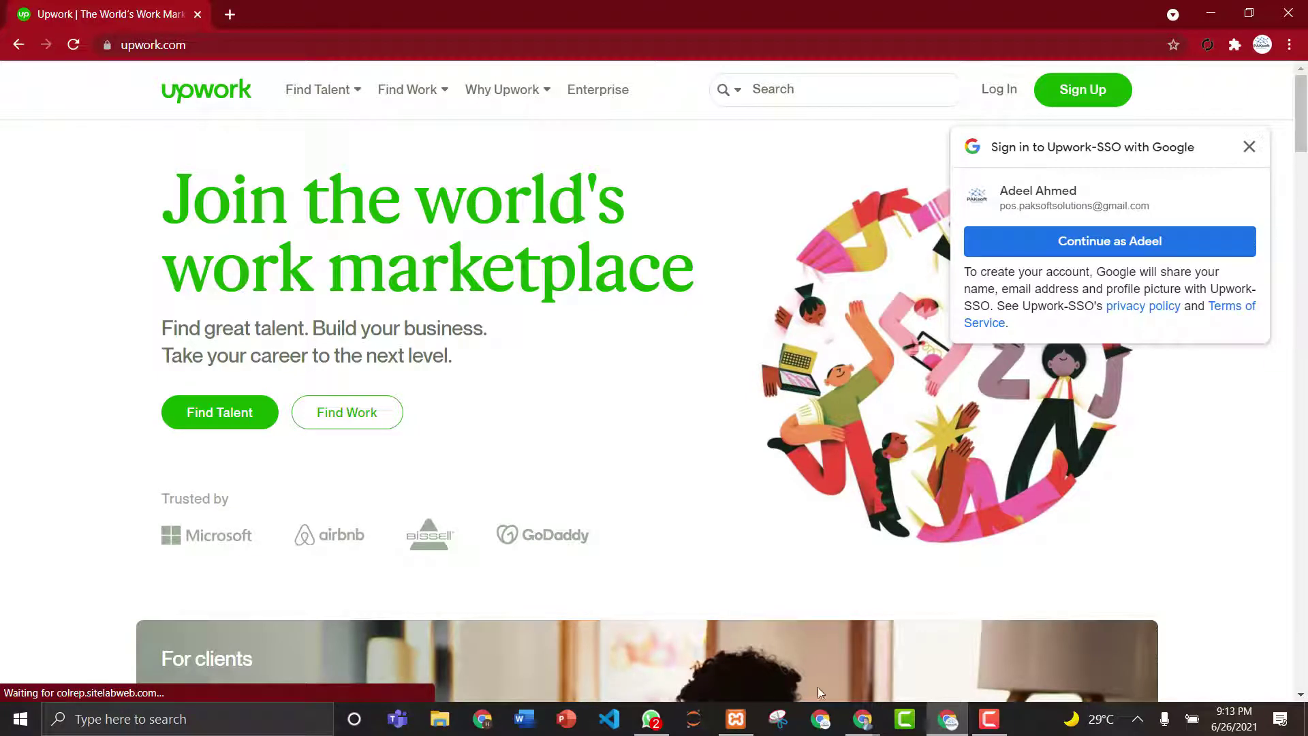
{"action": "left_click", "coordinate": [862, 721]}
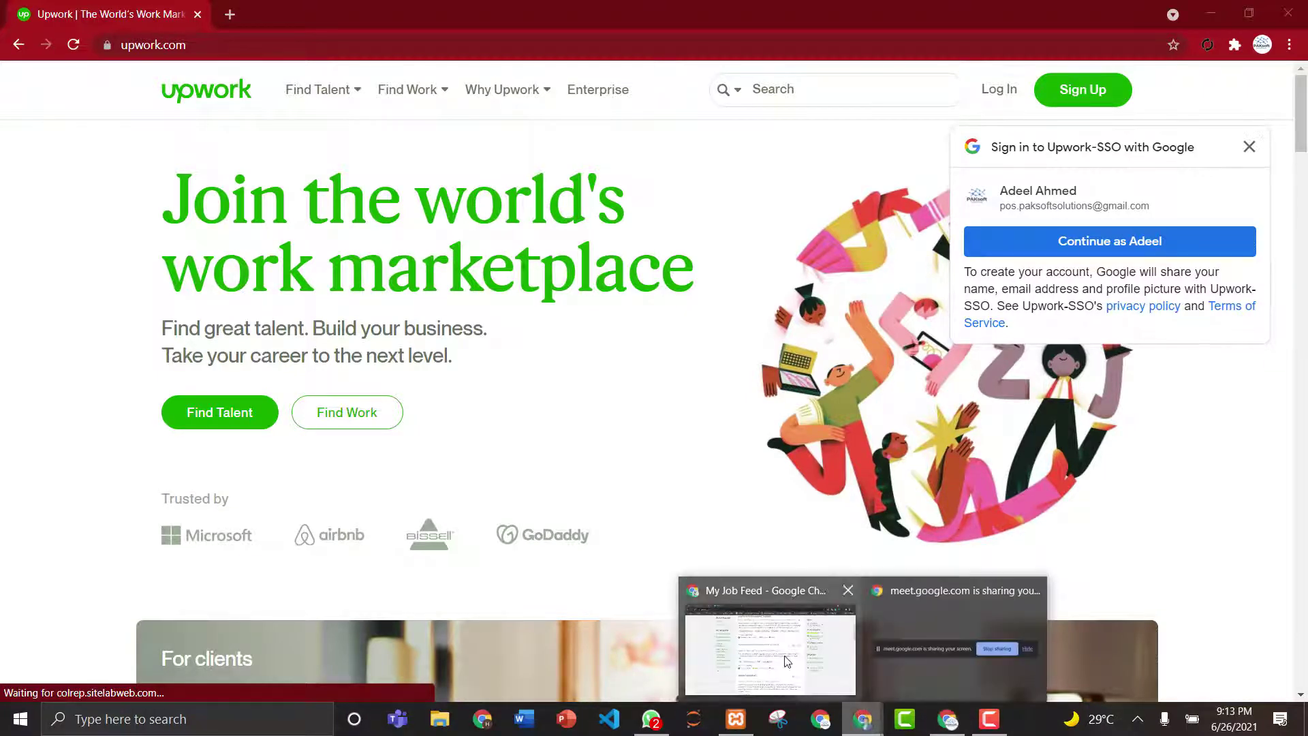
{"action": "left_click", "coordinate": [787, 658]}
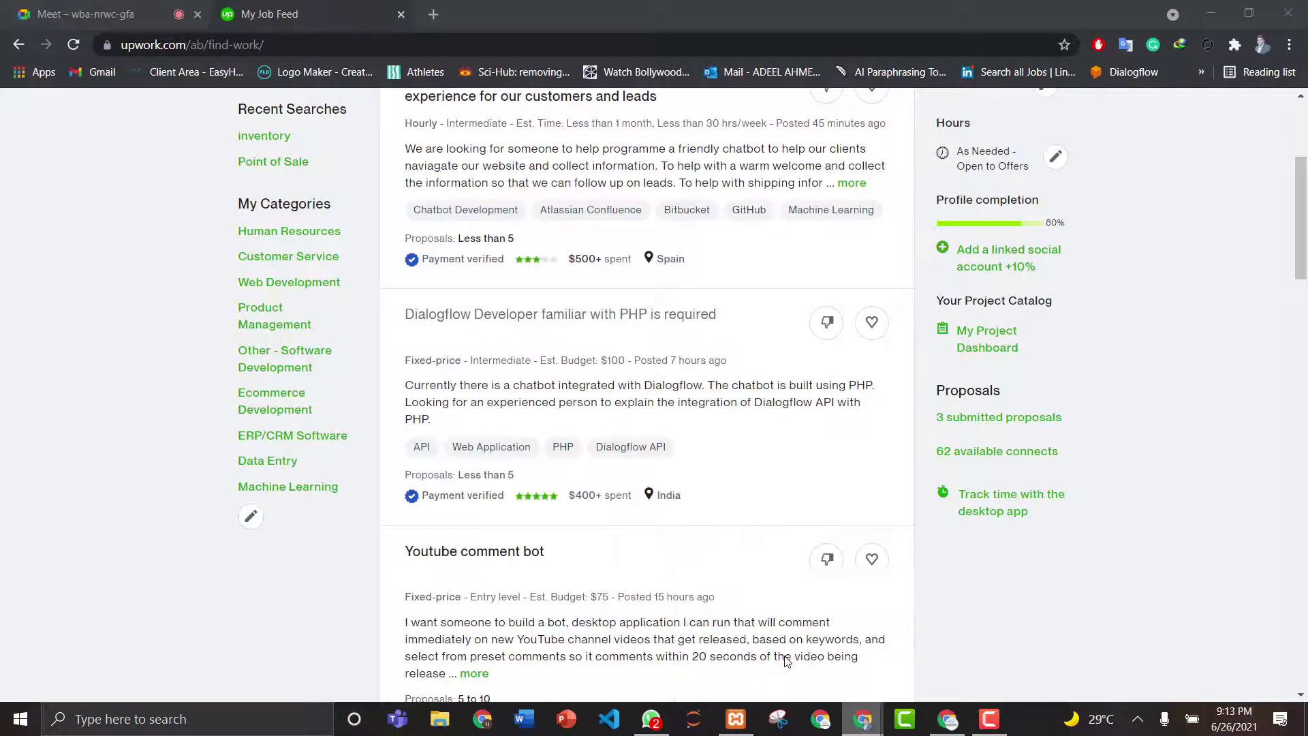
{"action": "left_click", "coordinate": [947, 720]}
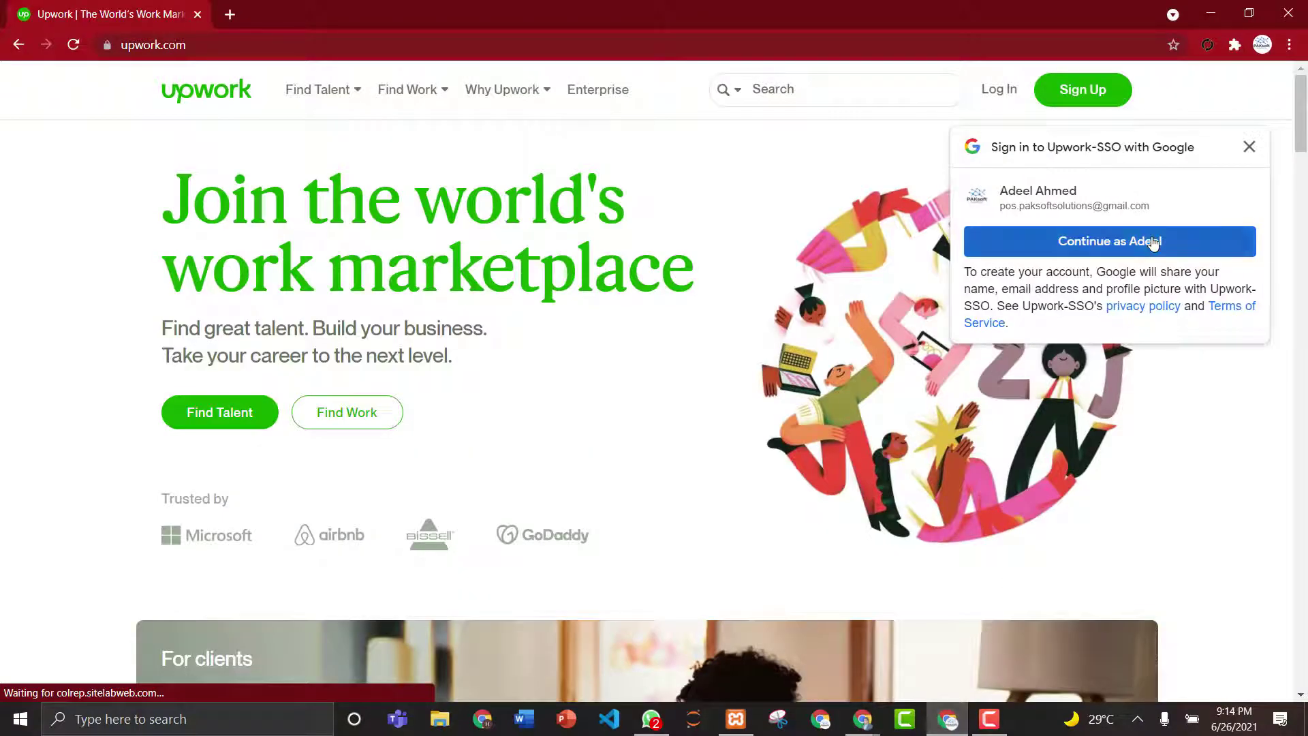
- Continue as the Google user to reach the signup details page, then minimize both Chrome windows
{"action": "left_click", "coordinate": [1127, 243]}
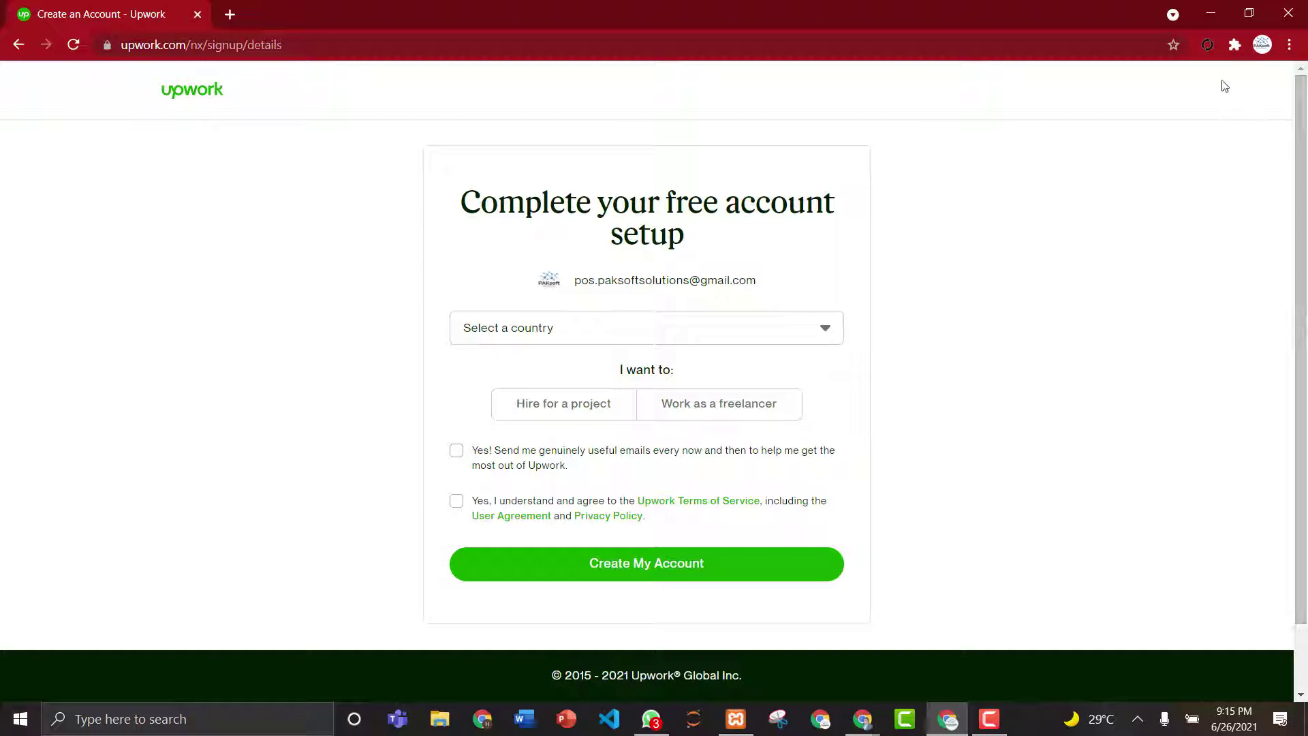
{"action": "left_click", "coordinate": [1210, 12]}
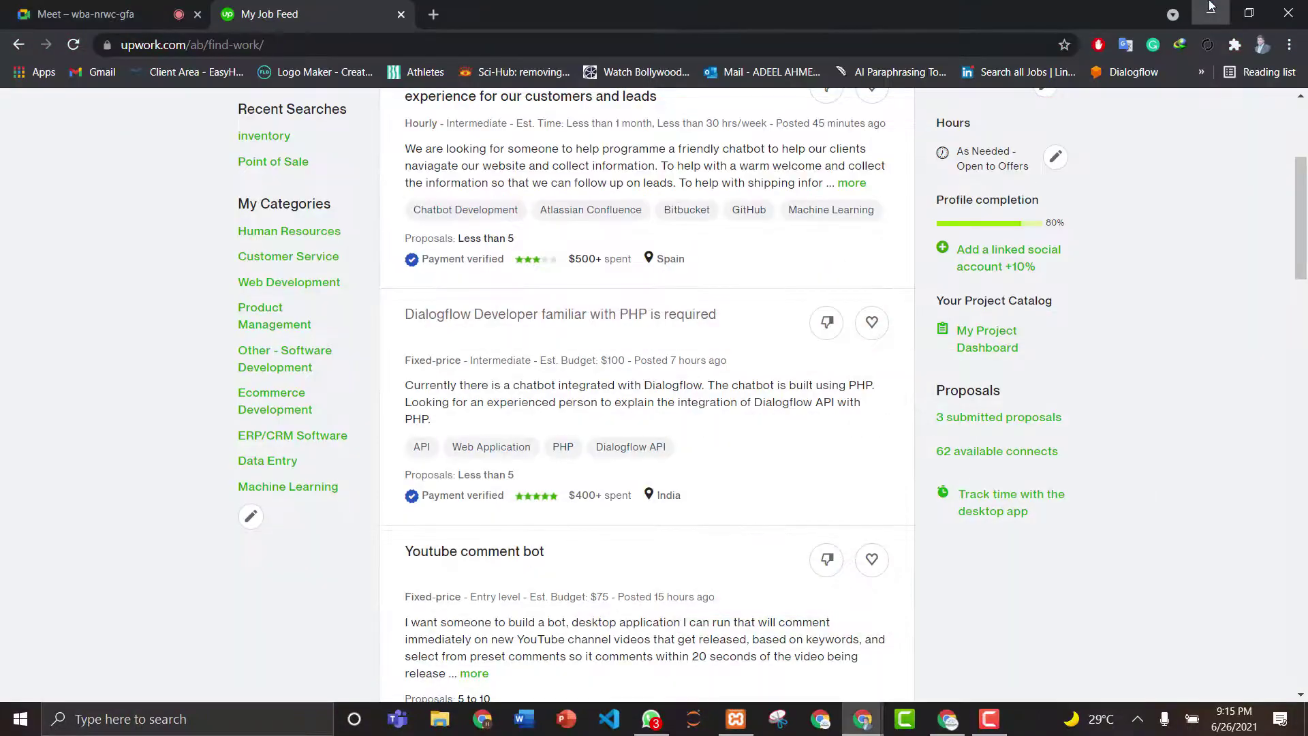
{"action": "left_click", "coordinate": [1211, 11]}
- Browse to C:\xampp\php and open php.ini with Edit with Notepad++
{"action": "left_click", "coordinate": [434, 720]}
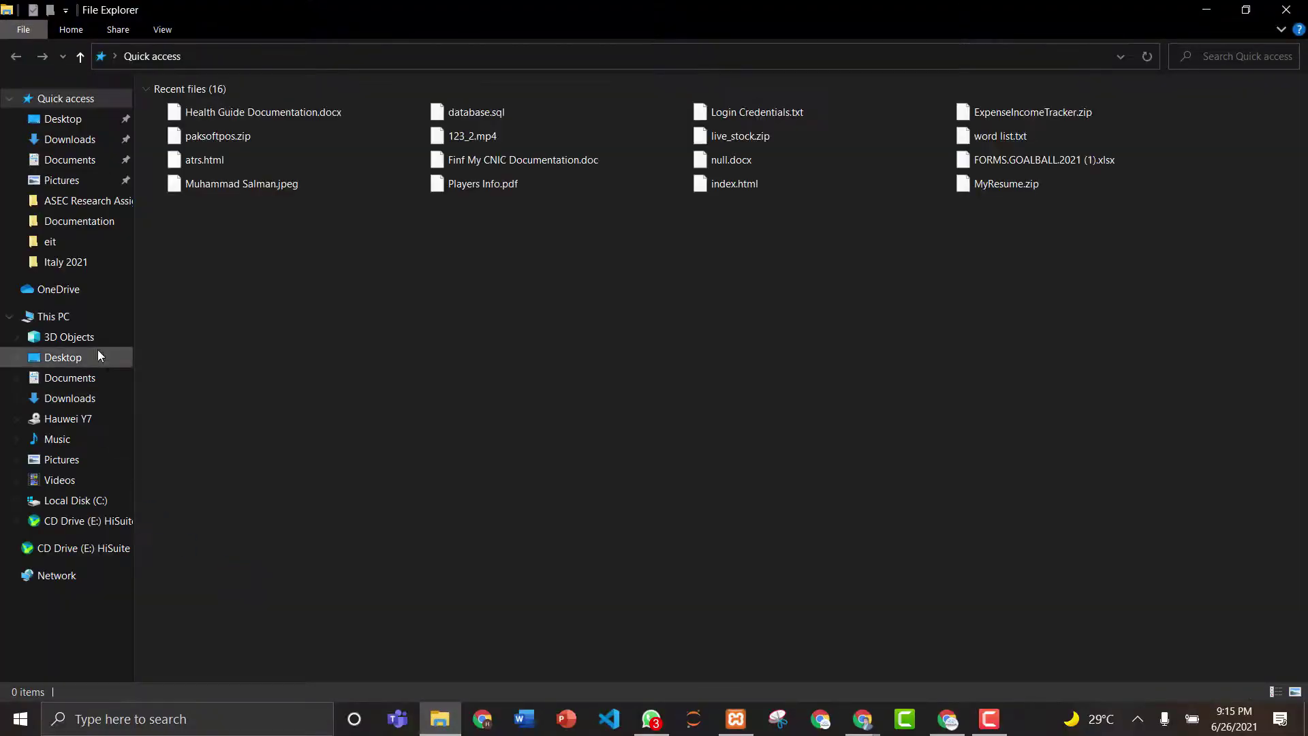
{"action": "left_click", "coordinate": [76, 501]}
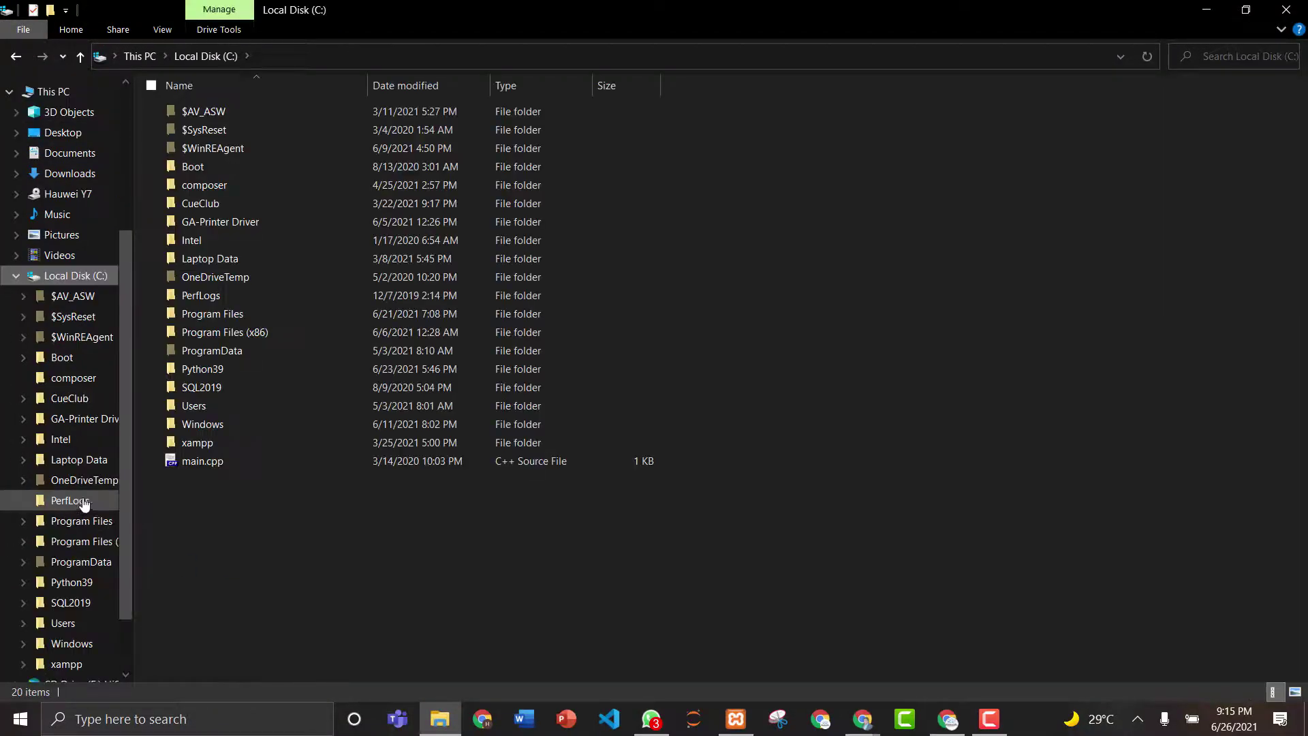
{"action": "double_click", "coordinate": [216, 444]}
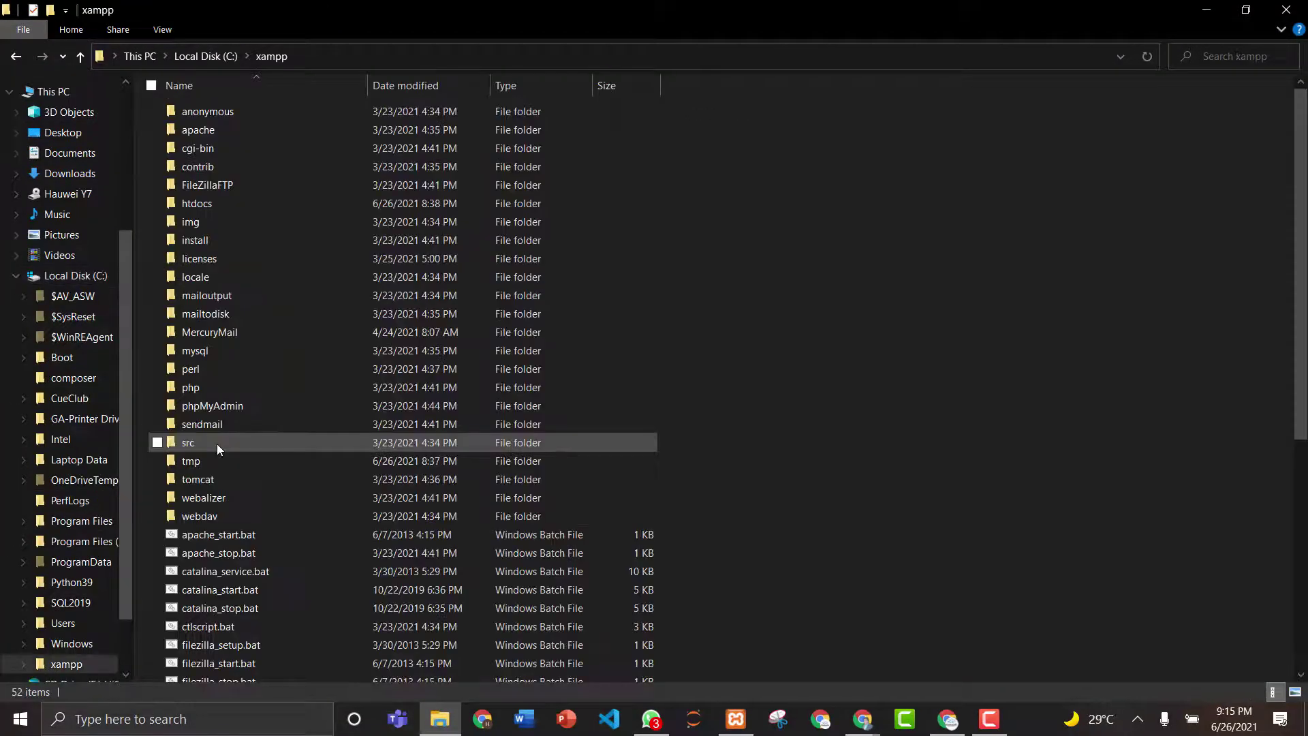
{"action": "double_click", "coordinate": [216, 201]}
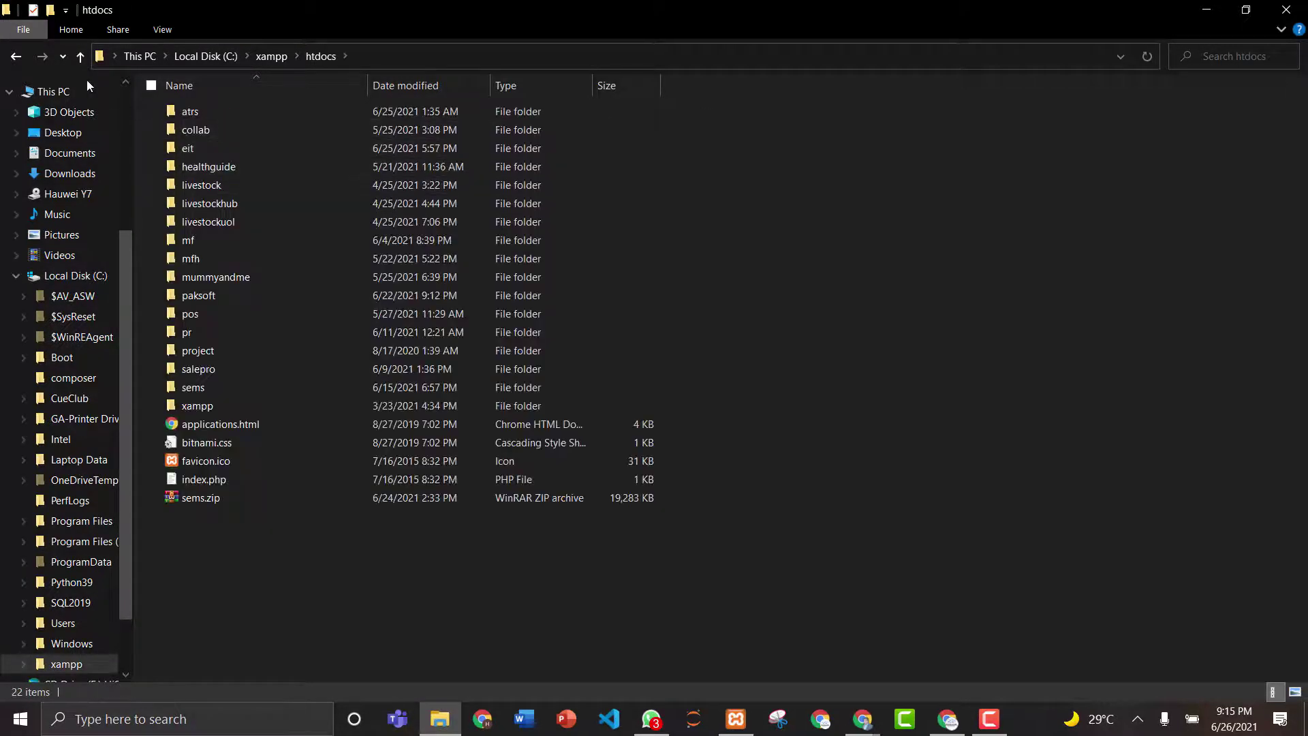
{"action": "left_click", "coordinate": [28, 58]}
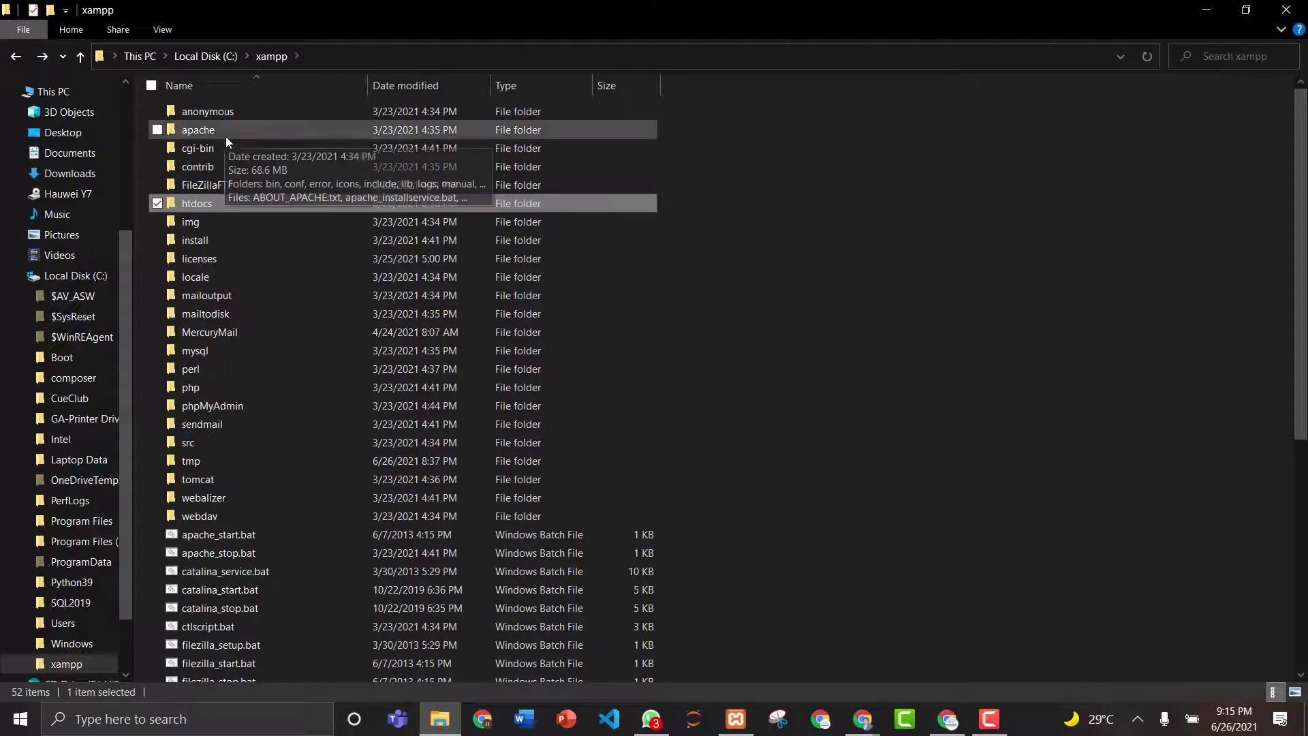
{"action": "double_click", "coordinate": [236, 391]}
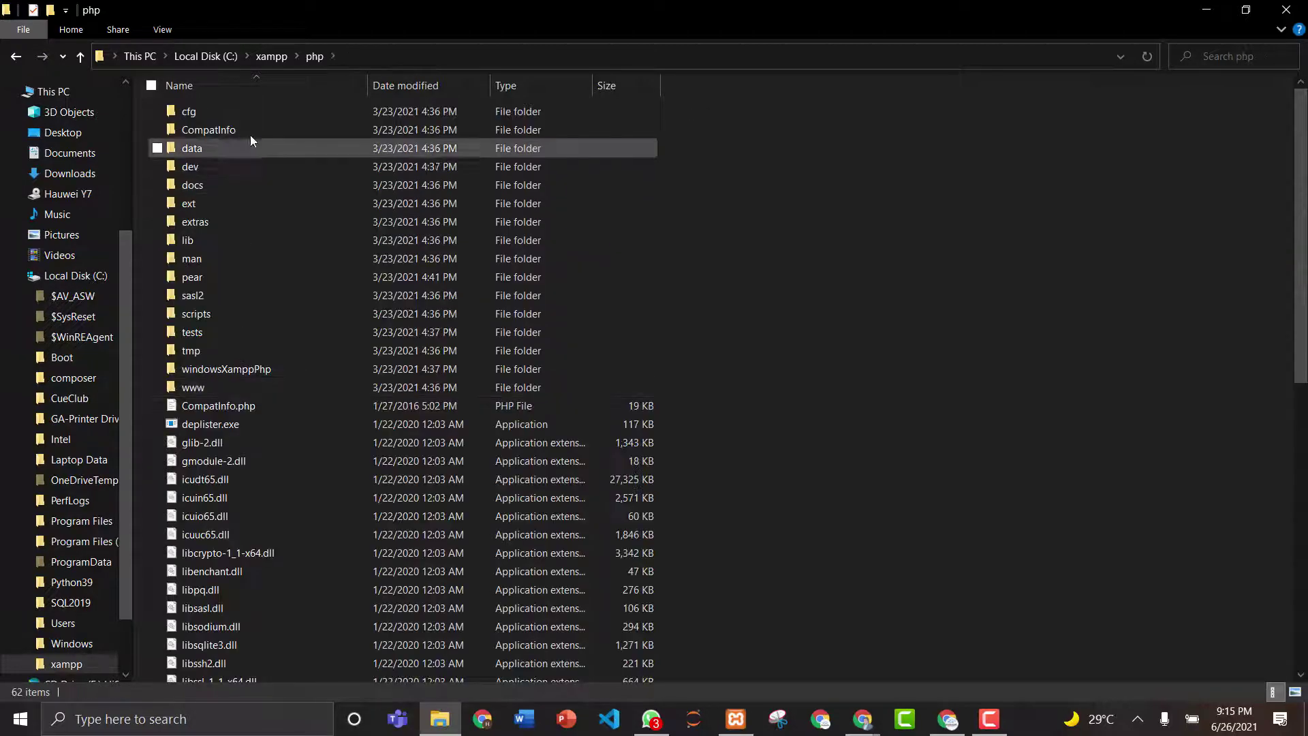
{"action": "scroll", "coordinate": [1290, 256], "scroll_direction": "down", "scroll_amount": 6}
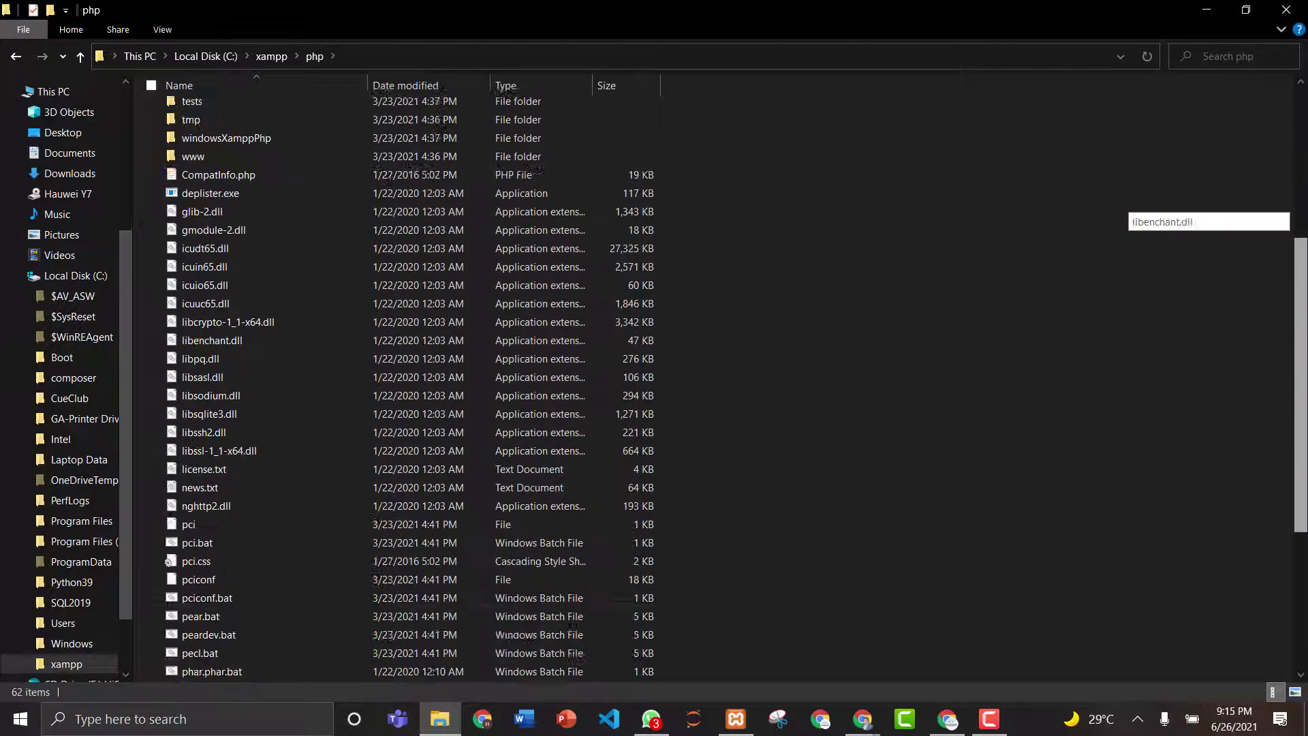
{"action": "scroll", "coordinate": [735, 388], "scroll_direction": "down", "scroll_amount": 3}
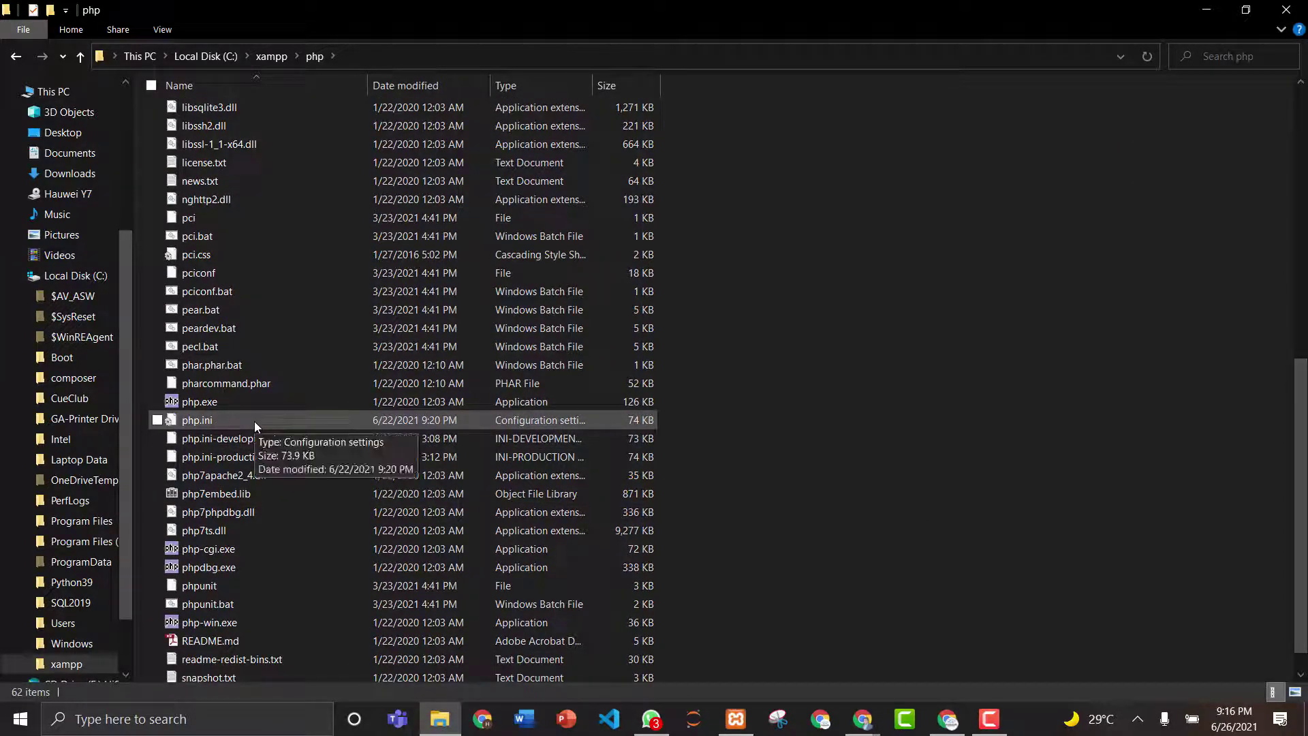
{"action": "left_click", "coordinate": [191, 425]}
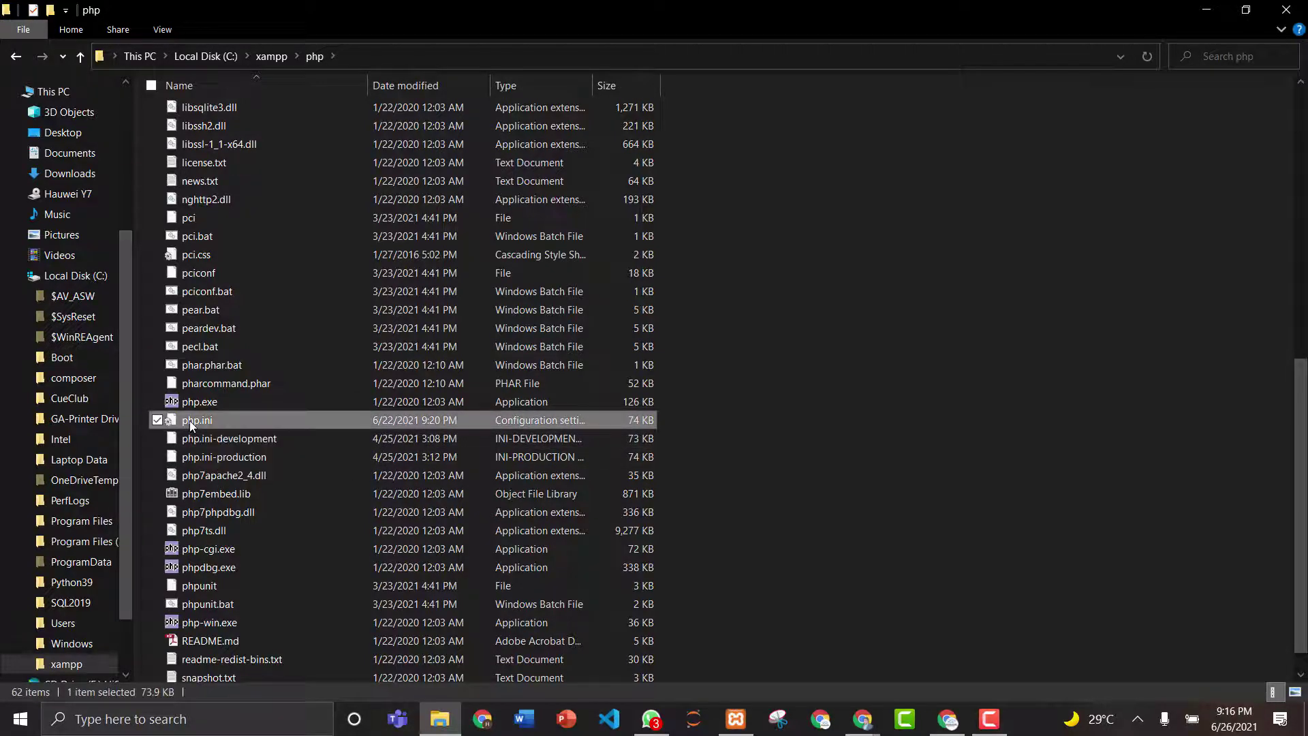
{"action": "right_click", "coordinate": [191, 426]}
{"action": "left_click", "coordinate": [246, 359]}
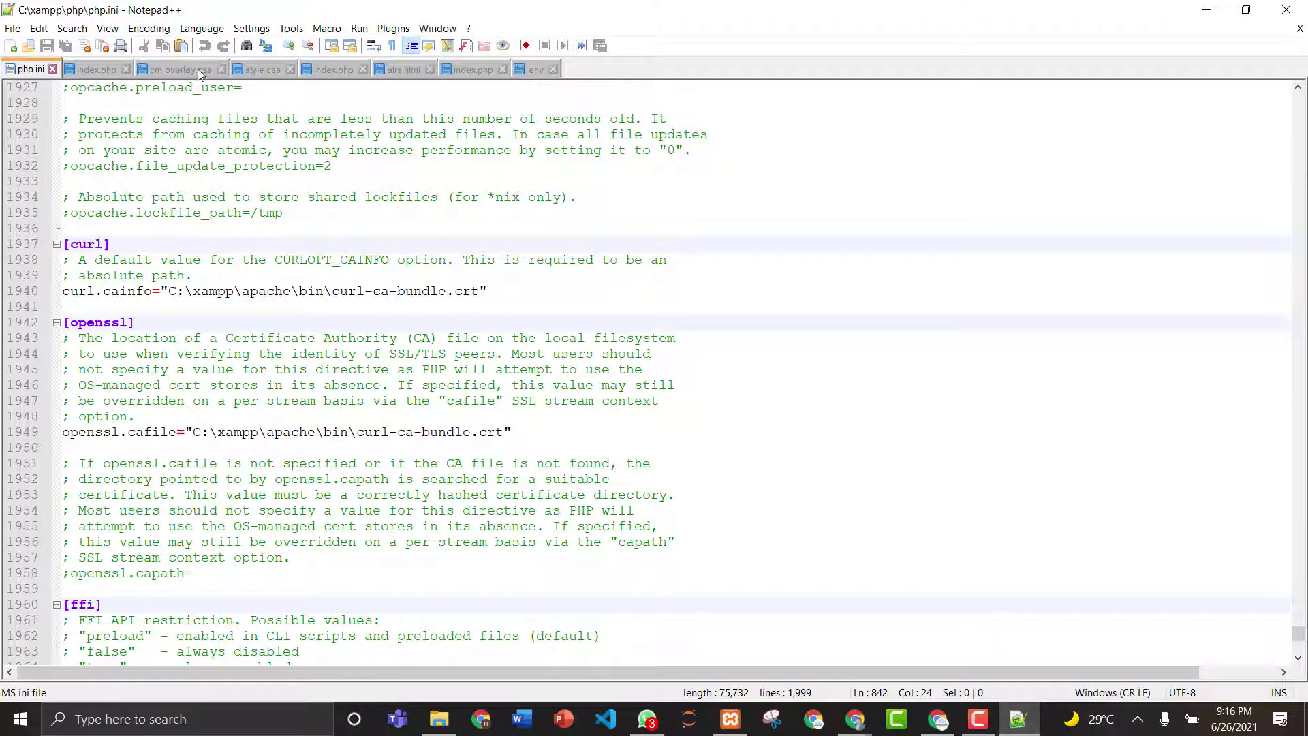
- Search php.ini for 'execution' and go to the max_execution_time=1200 line
{"action": "left_click", "coordinate": [71, 29]}
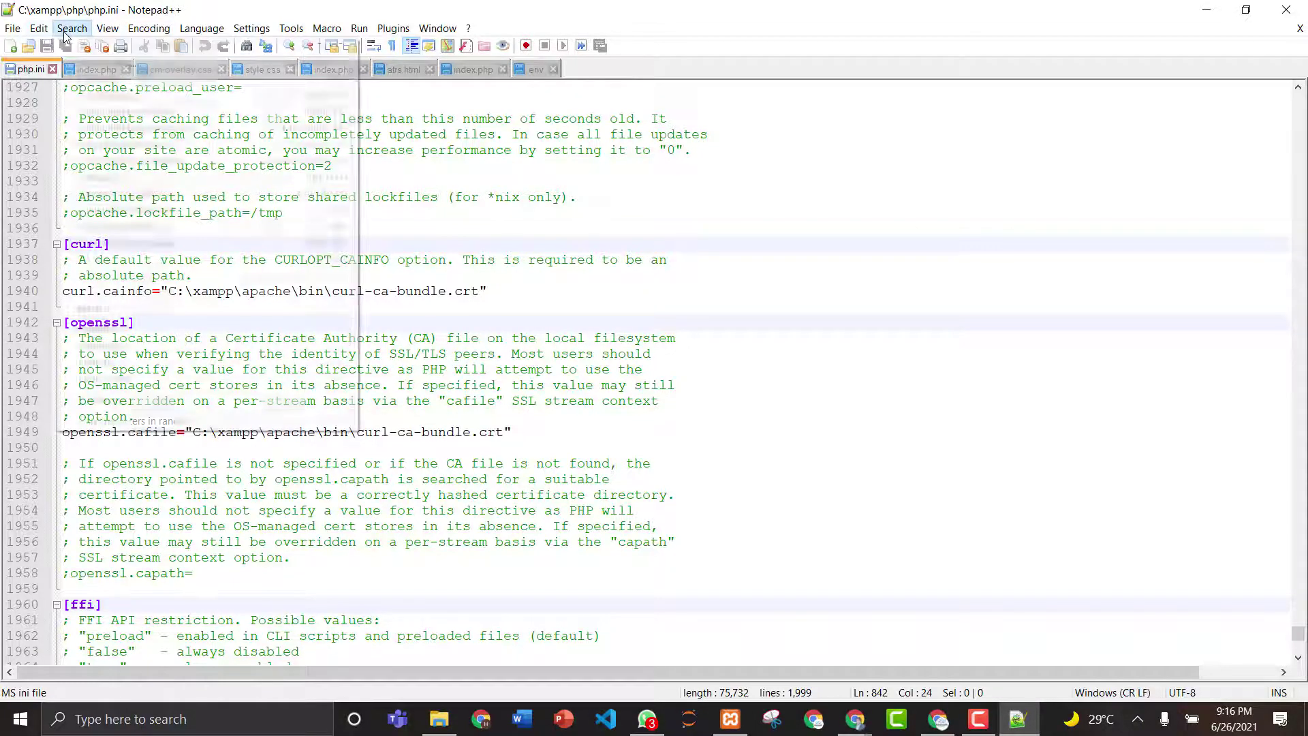
{"action": "left_click", "coordinate": [85, 47]}
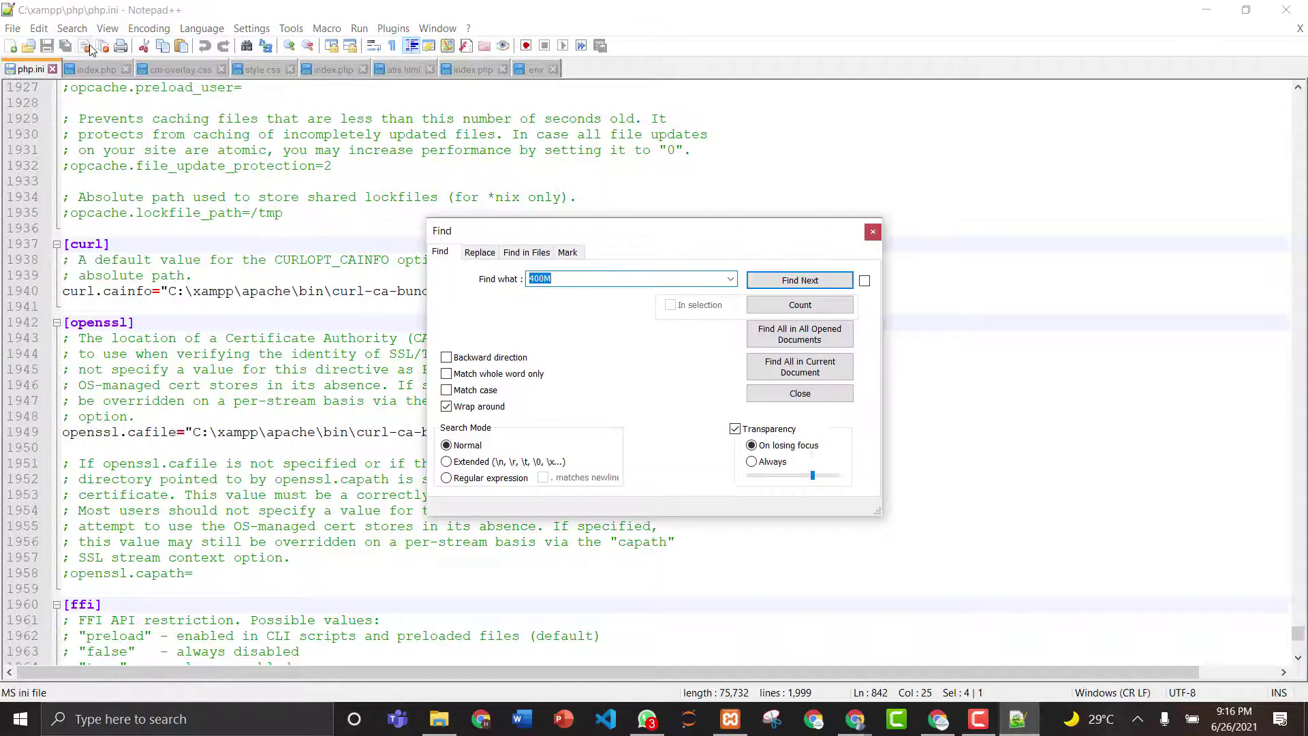
{"action": "key", "text": "BackSpace"}
{"action": "key", "text": "Return"}
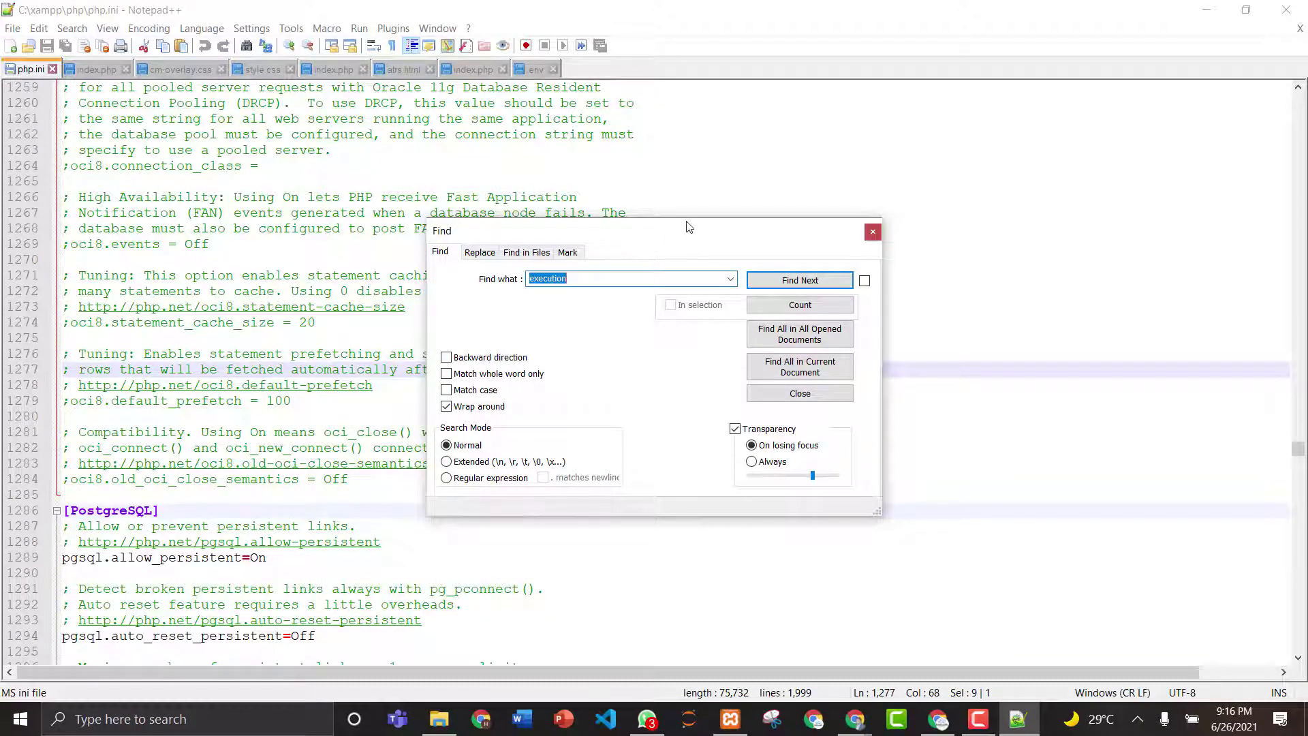
{"action": "left_click_drag", "start_coordinate": [690, 229], "coordinate": [1018, 185]}
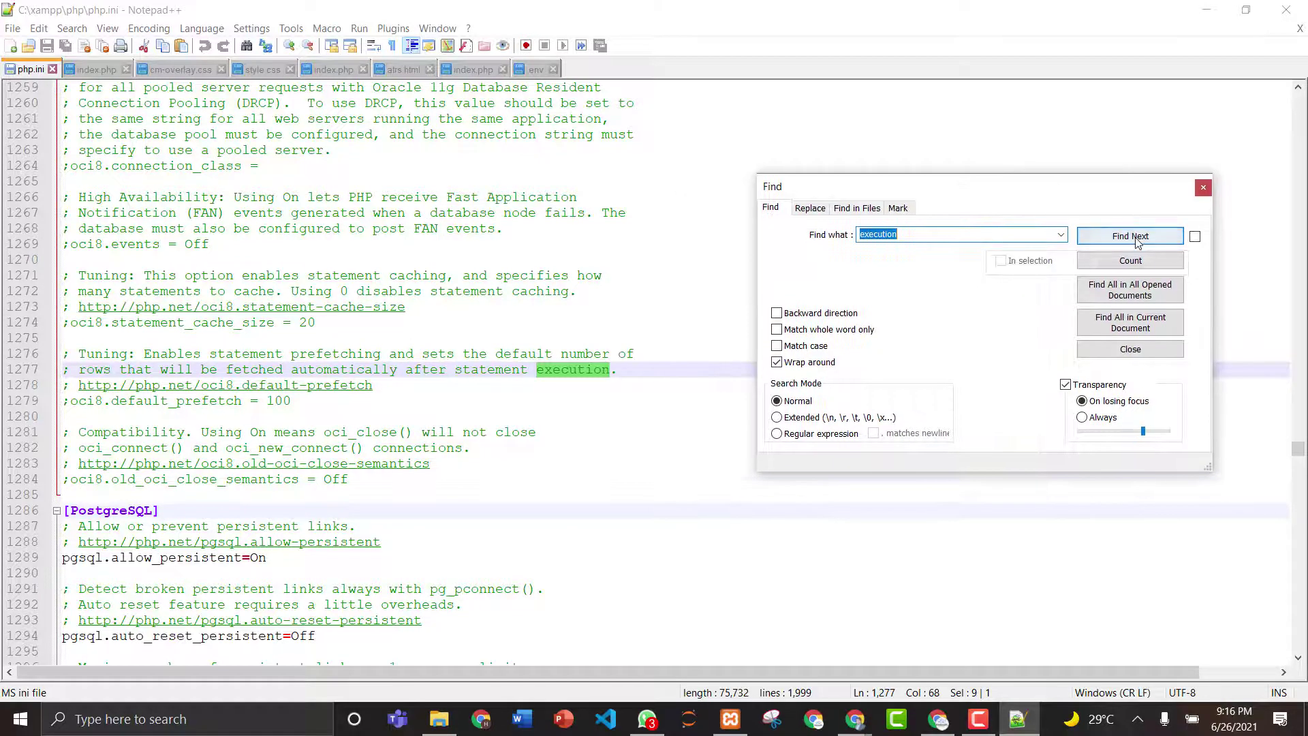
{"action": "left_click", "coordinate": [1136, 241]}
{"action": "left_click", "coordinate": [1136, 241]}
{"action": "left_click", "coordinate": [1136, 242]}
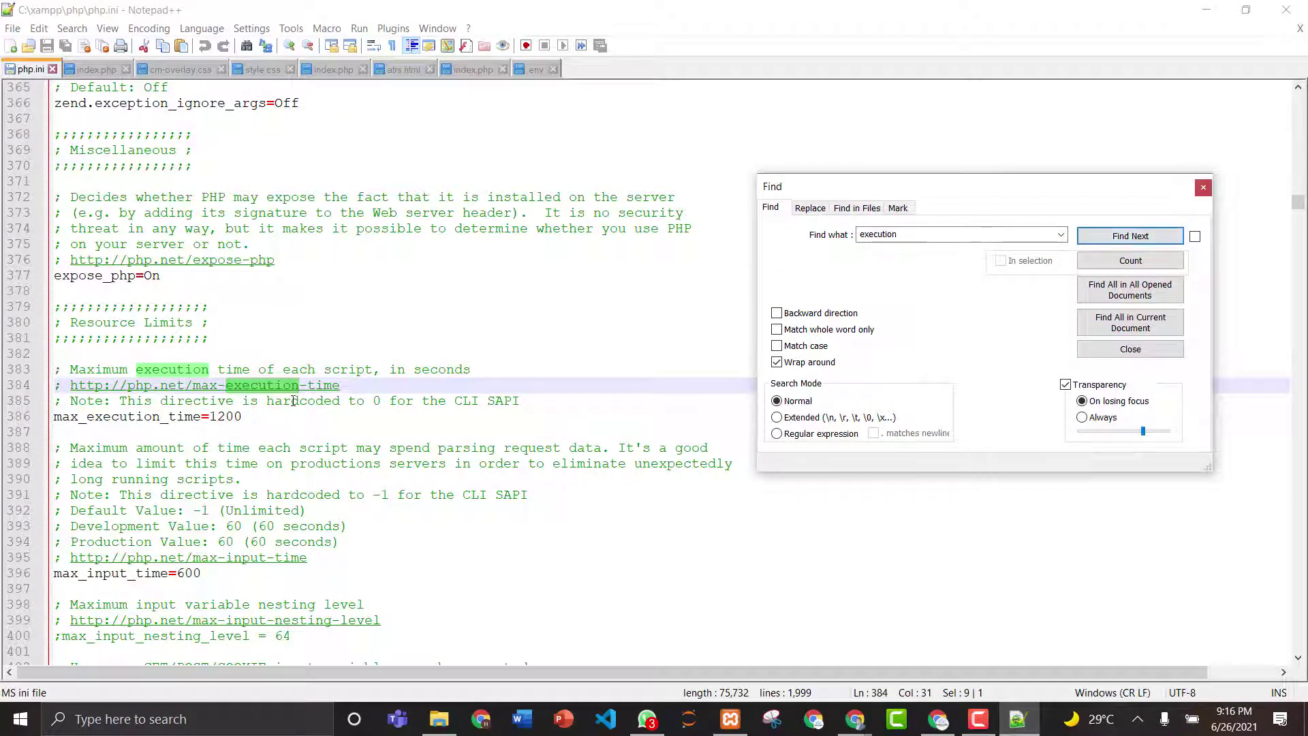
{"action": "left_click", "coordinate": [249, 423]}
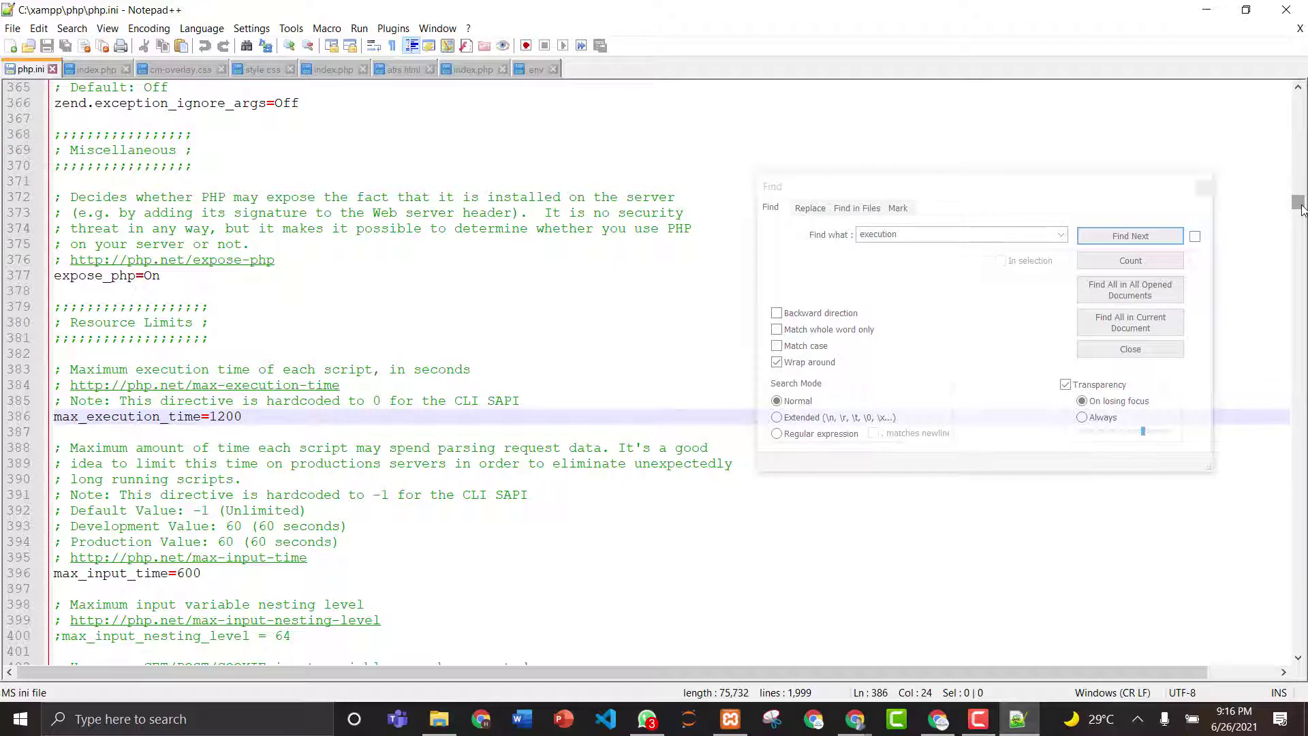
- Close the Find window and minimize Notepad++
{"action": "left_click_drag", "start_coordinate": [1301, 209], "coordinate": [1302, 214]}
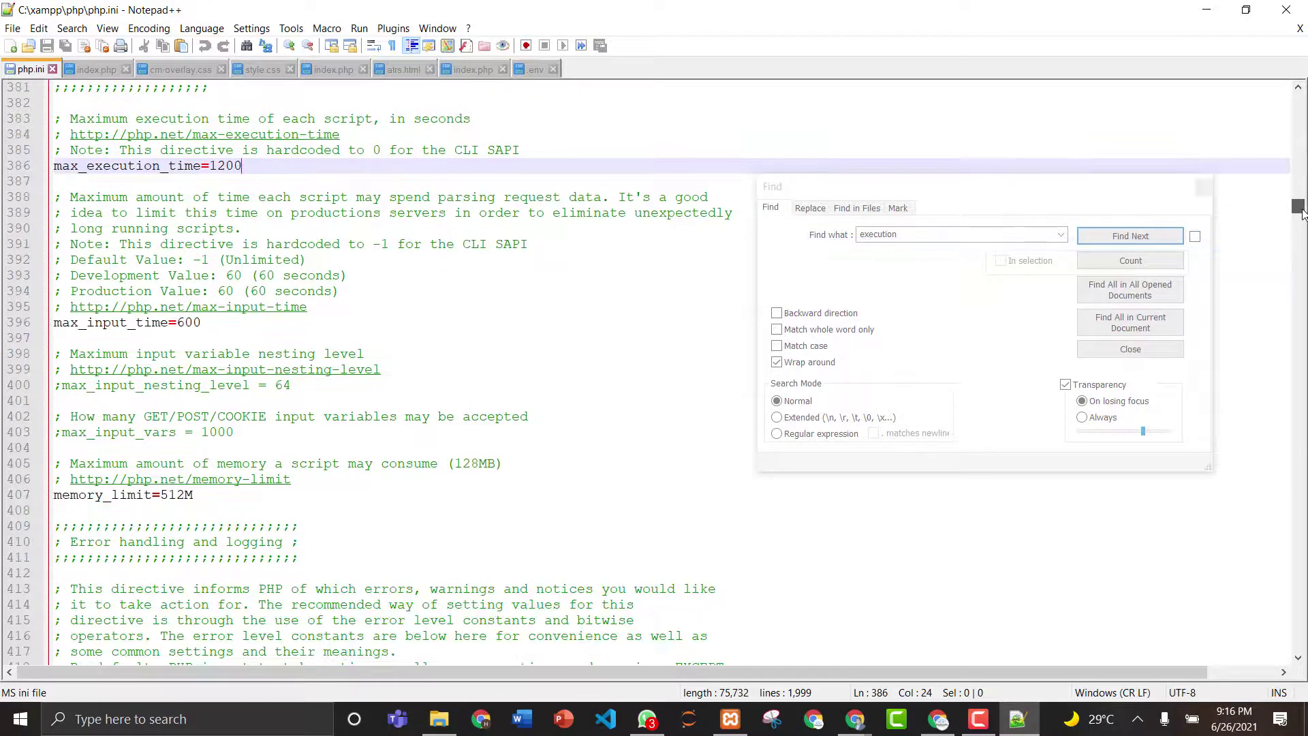
{"action": "mouse_move", "coordinate": [1301, 213]}
{"action": "left_mouse_down"}
{"action": "mouse_move", "coordinate": [1303, 260]}
{"action": "mouse_move", "coordinate": [1304, 203]}
{"action": "left_mouse_up"}
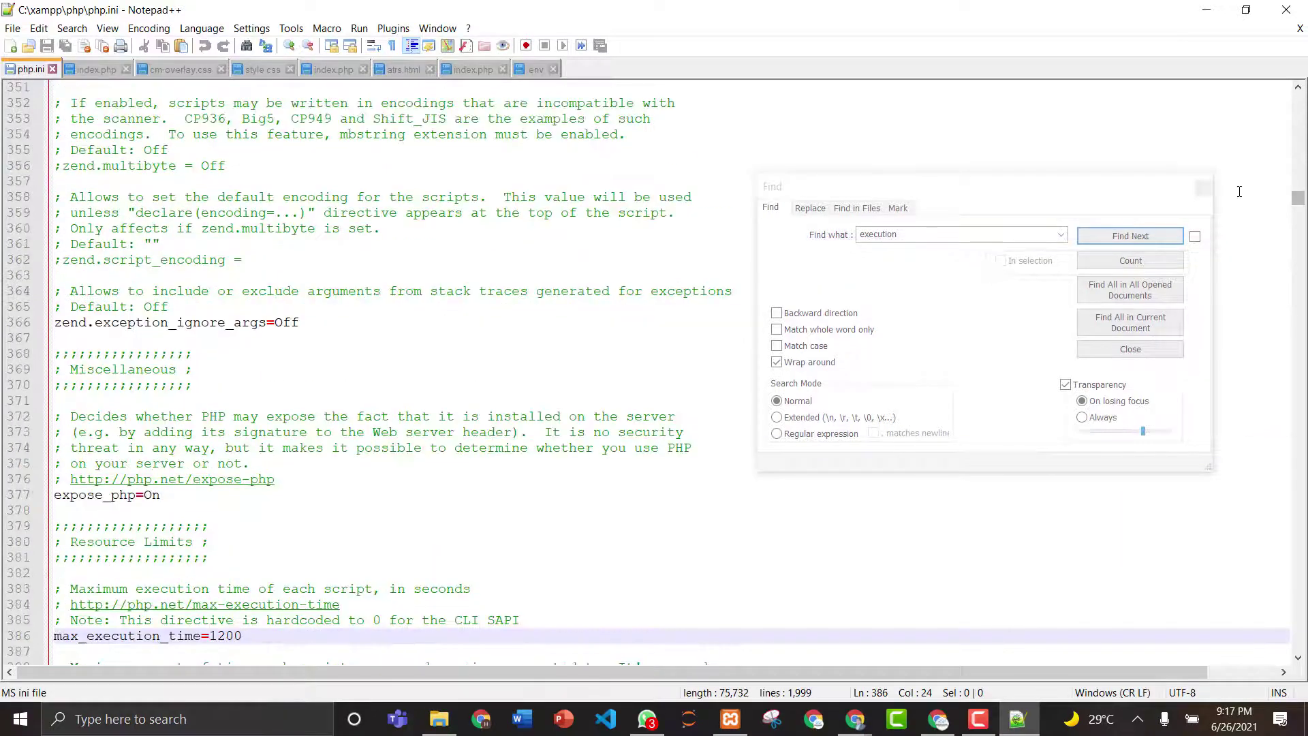
{"action": "left_click", "coordinate": [1206, 187]}
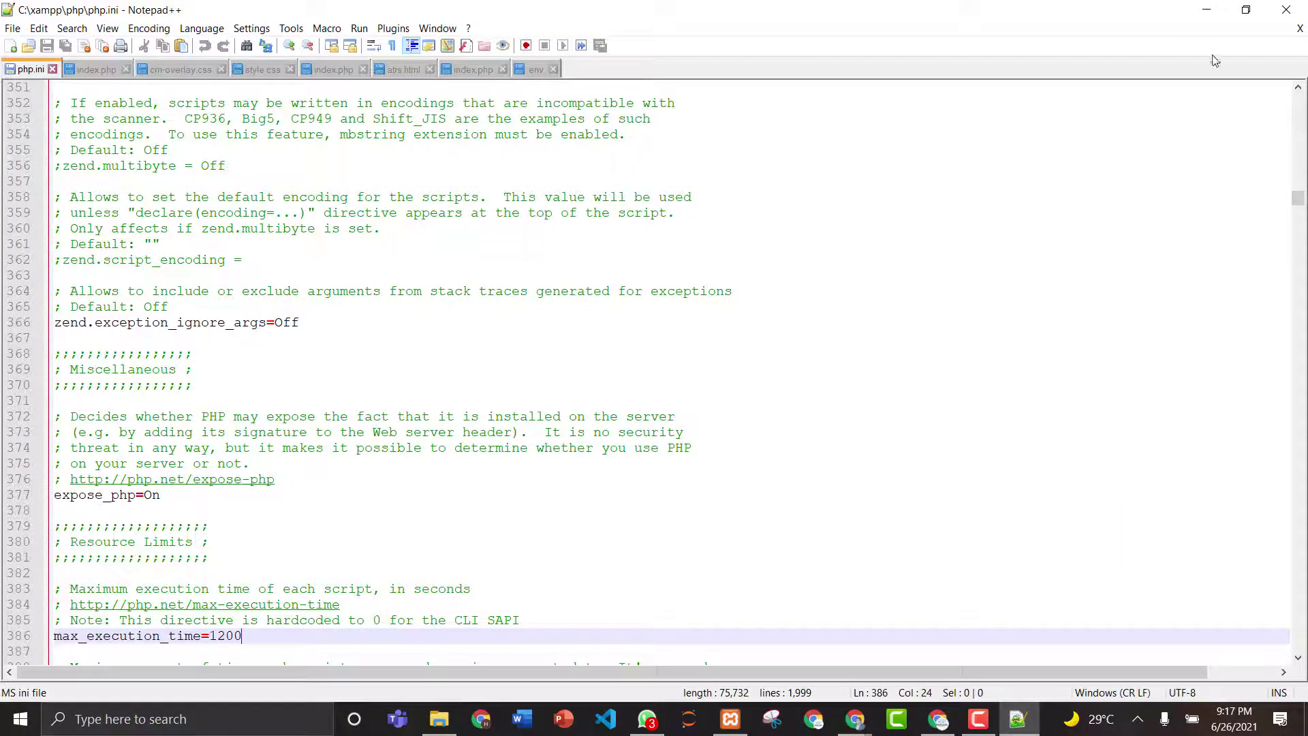
{"action": "left_click", "coordinate": [1205, 11]}
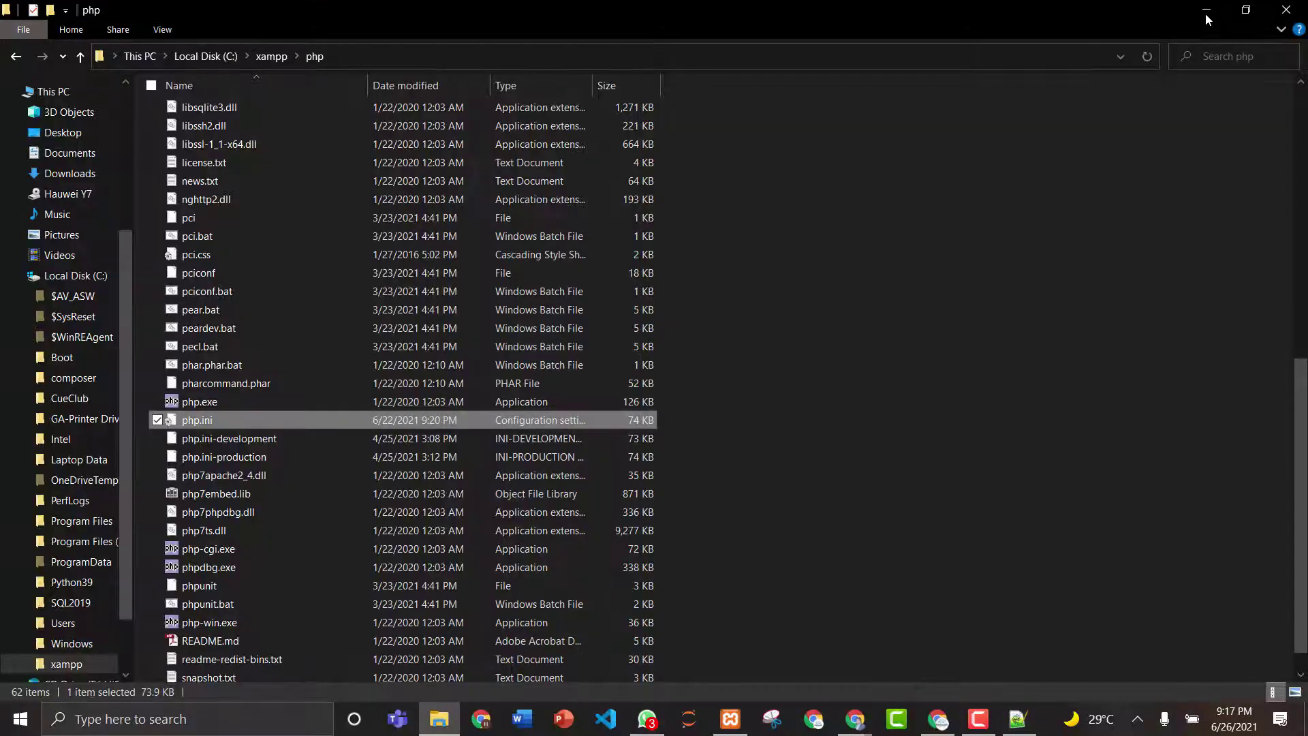
- Back in Chrome, replace the old signup tab with a new one and open upwork.com from a Google search
{"action": "left_click", "coordinate": [1204, 13]}
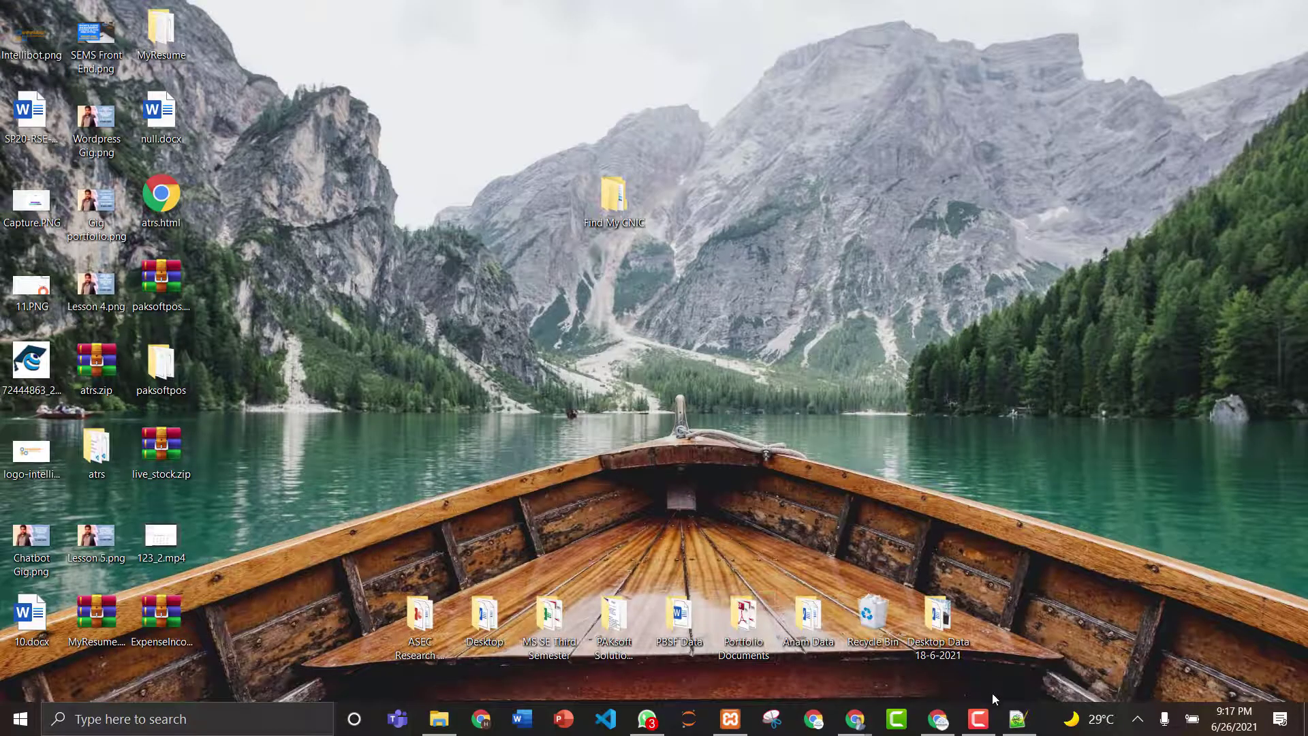
{"action": "left_click", "coordinate": [938, 722]}
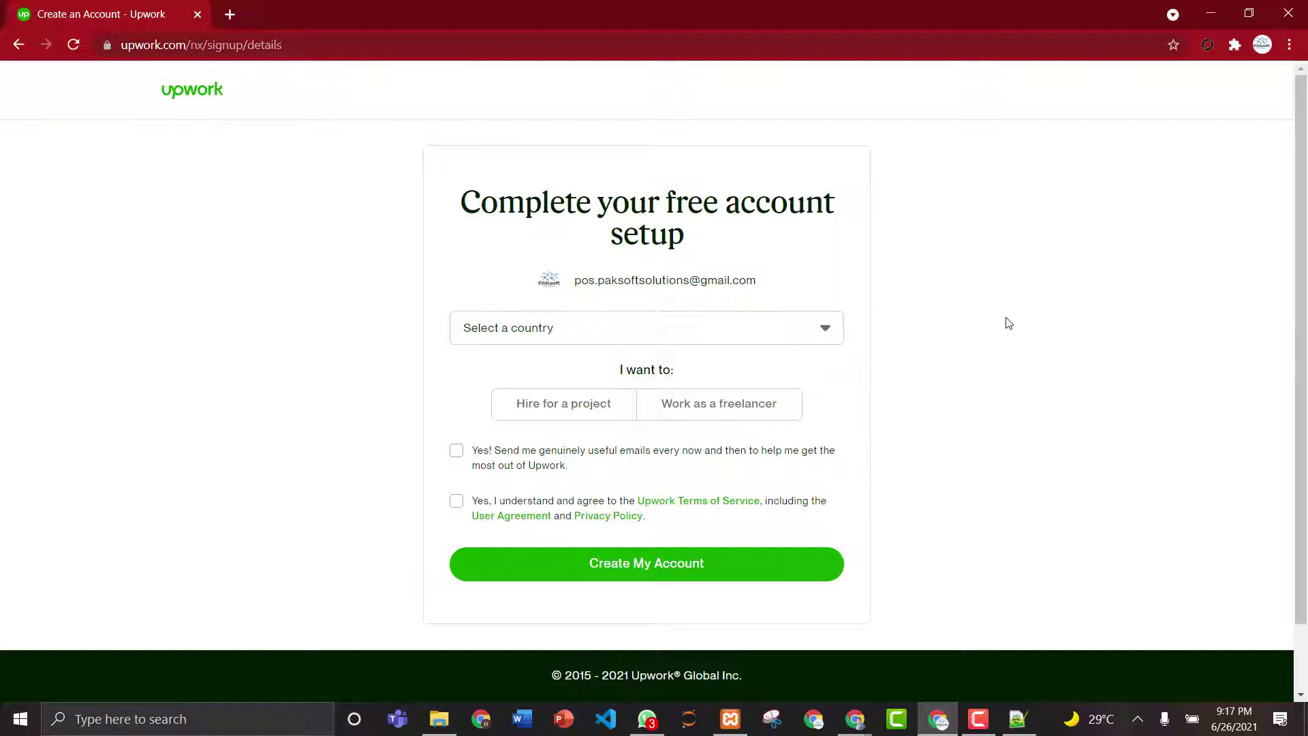
{"action": "left_click", "coordinate": [18, 45]}
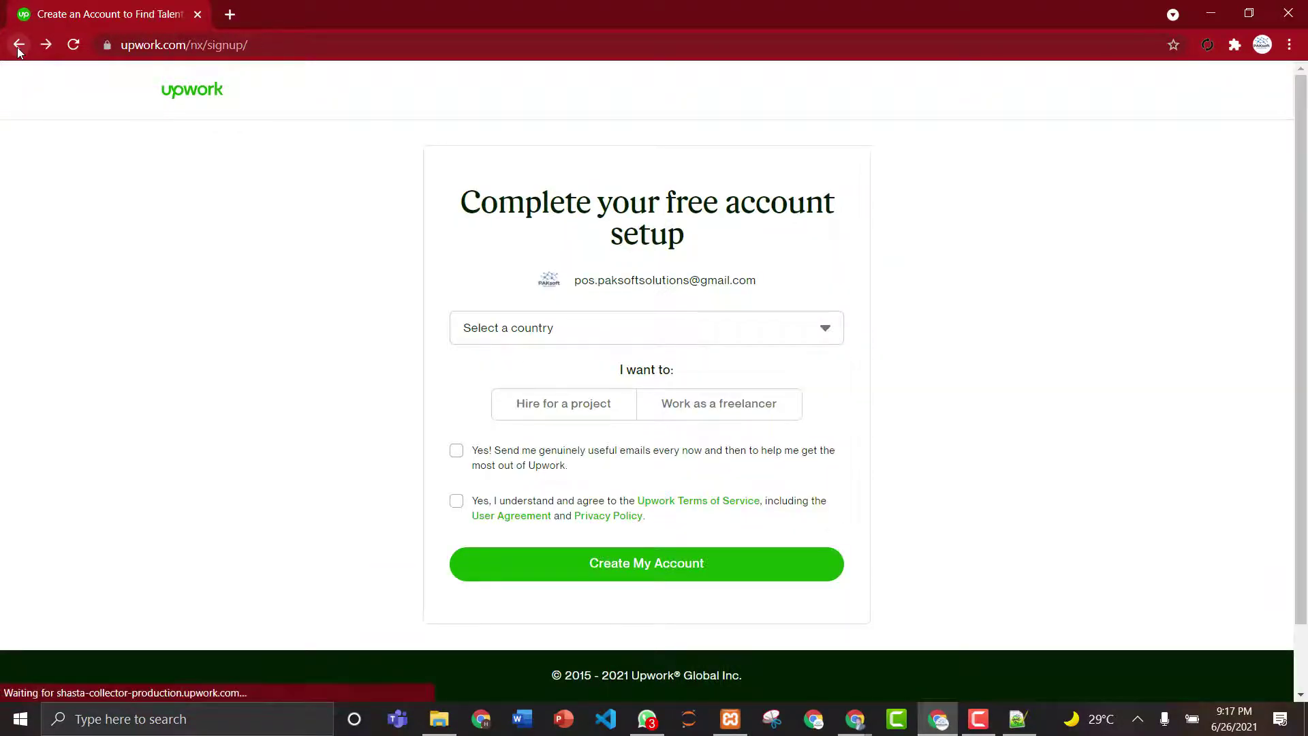
{"action": "left_click", "coordinate": [227, 19]}
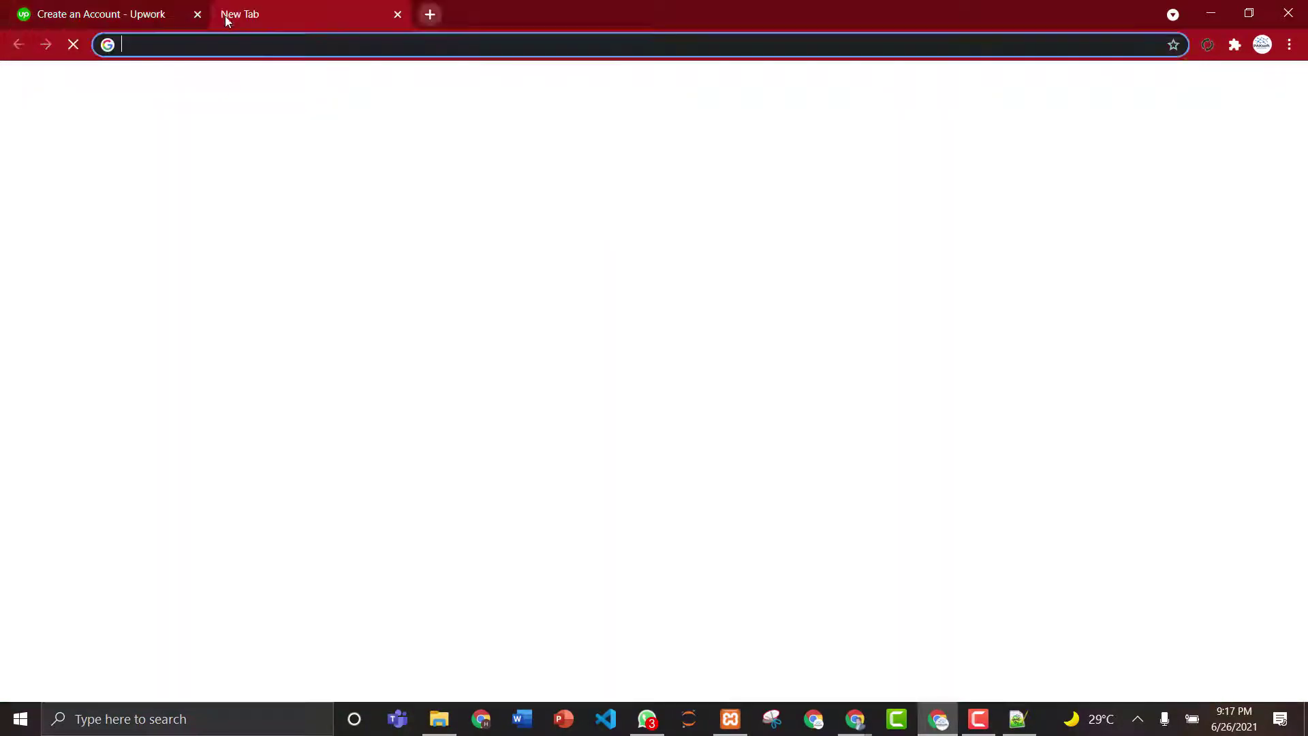
{"action": "left_click", "coordinate": [198, 14]}
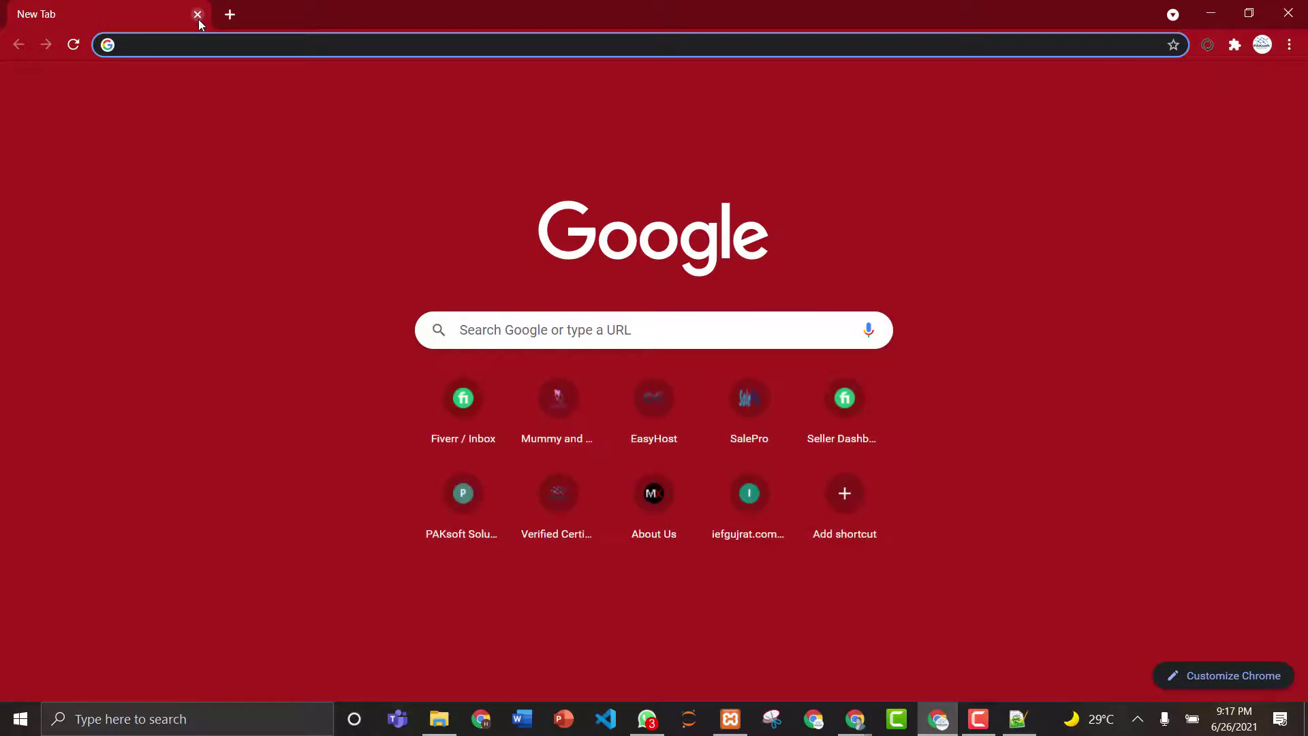
{"action": "type", "text": "upwork"}
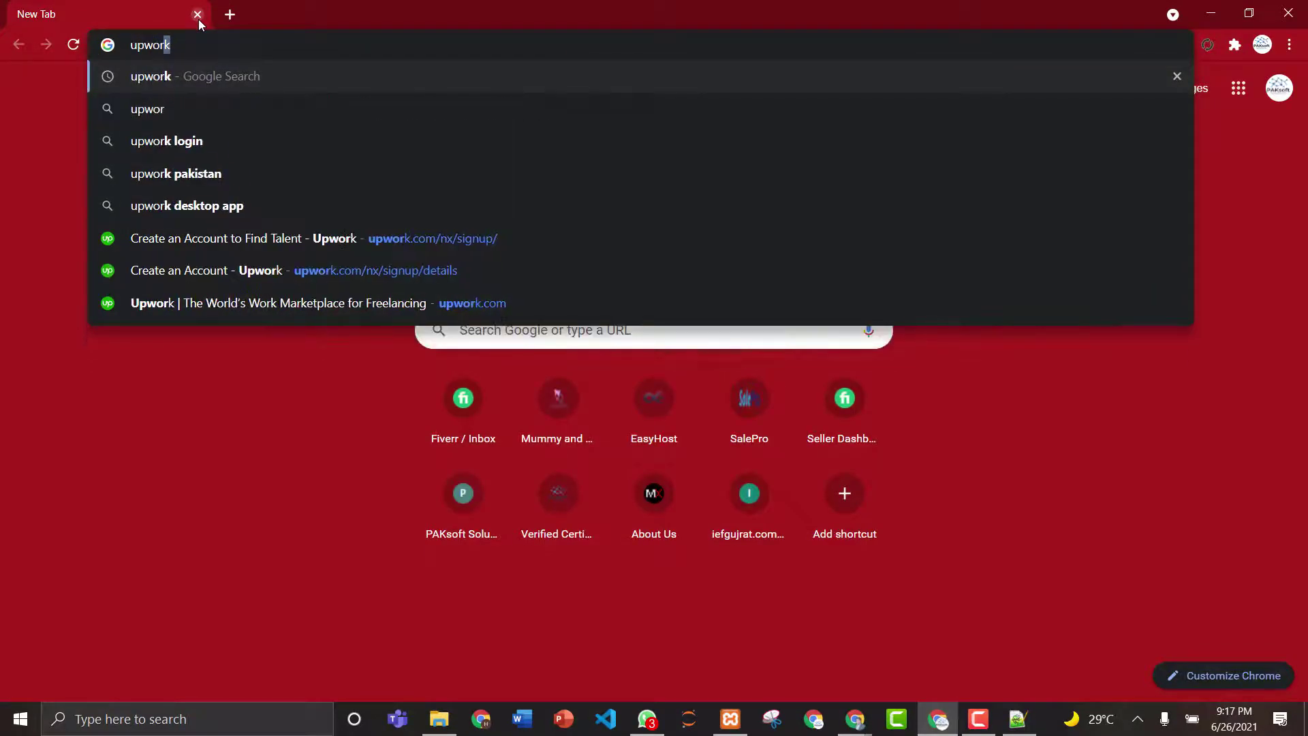
{"action": "key", "text": "Return"}
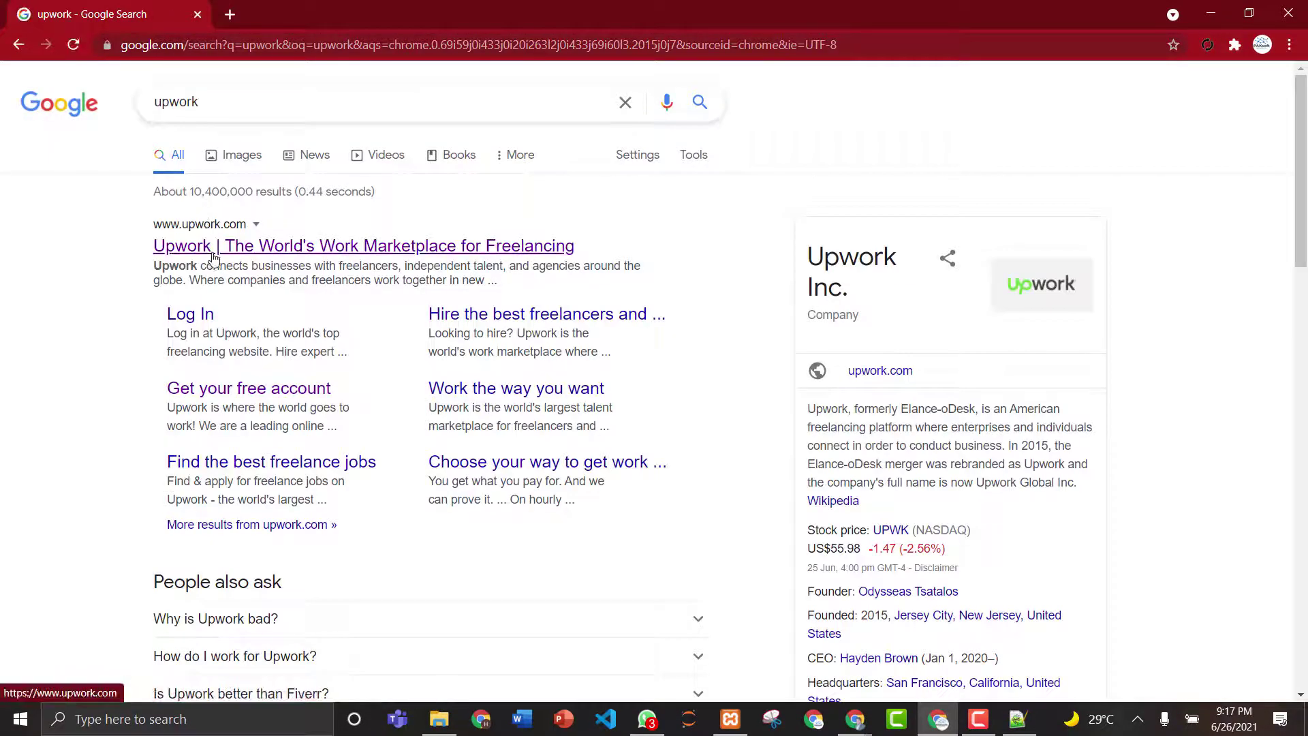
{"action": "left_click", "coordinate": [212, 253]}
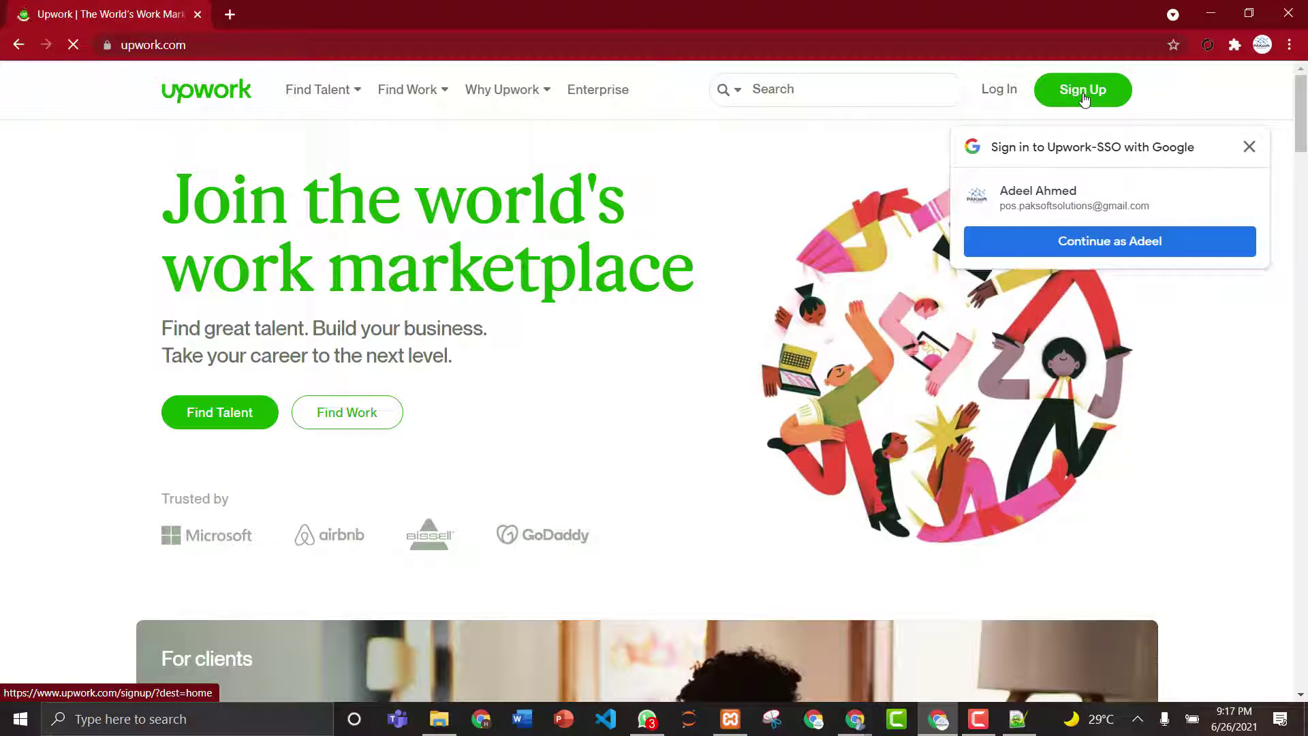
- Start Upwork sign-up with the Google account and choose Pakistan as the country
{"action": "left_click", "coordinate": [1084, 95]}
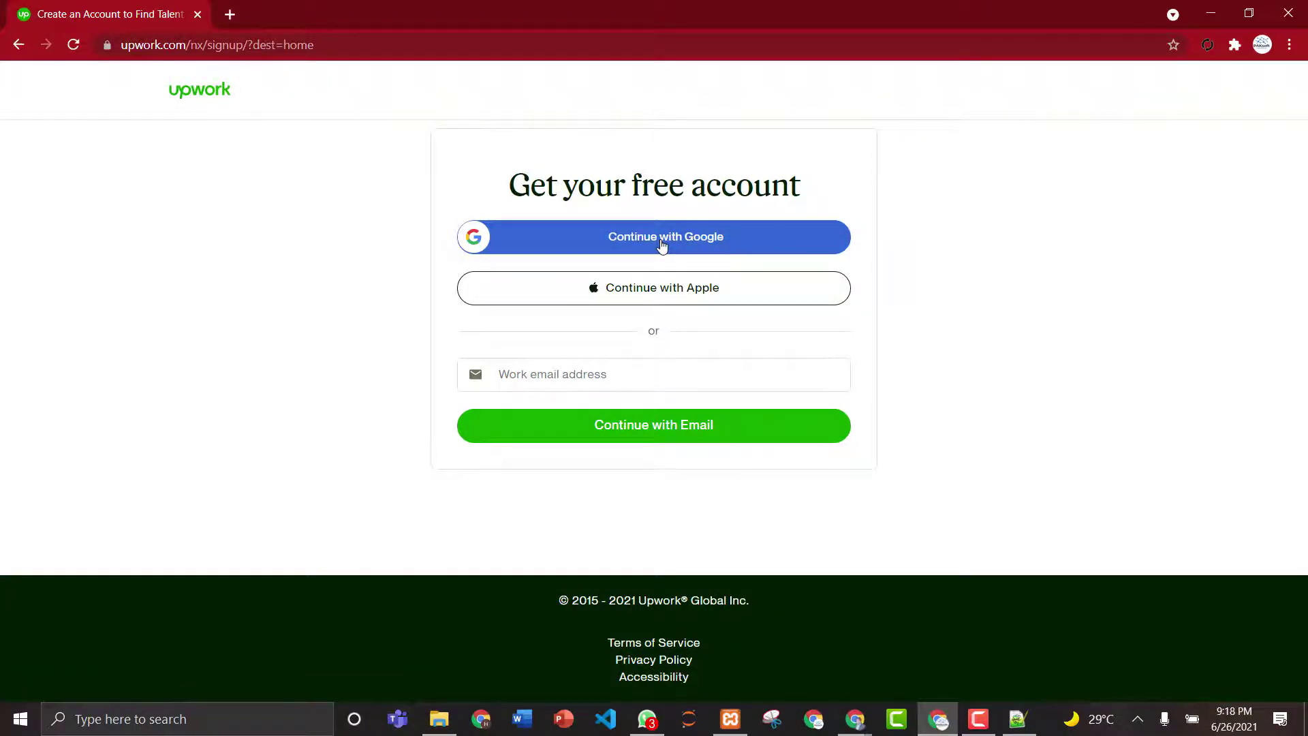
{"action": "left_click", "coordinate": [661, 245]}
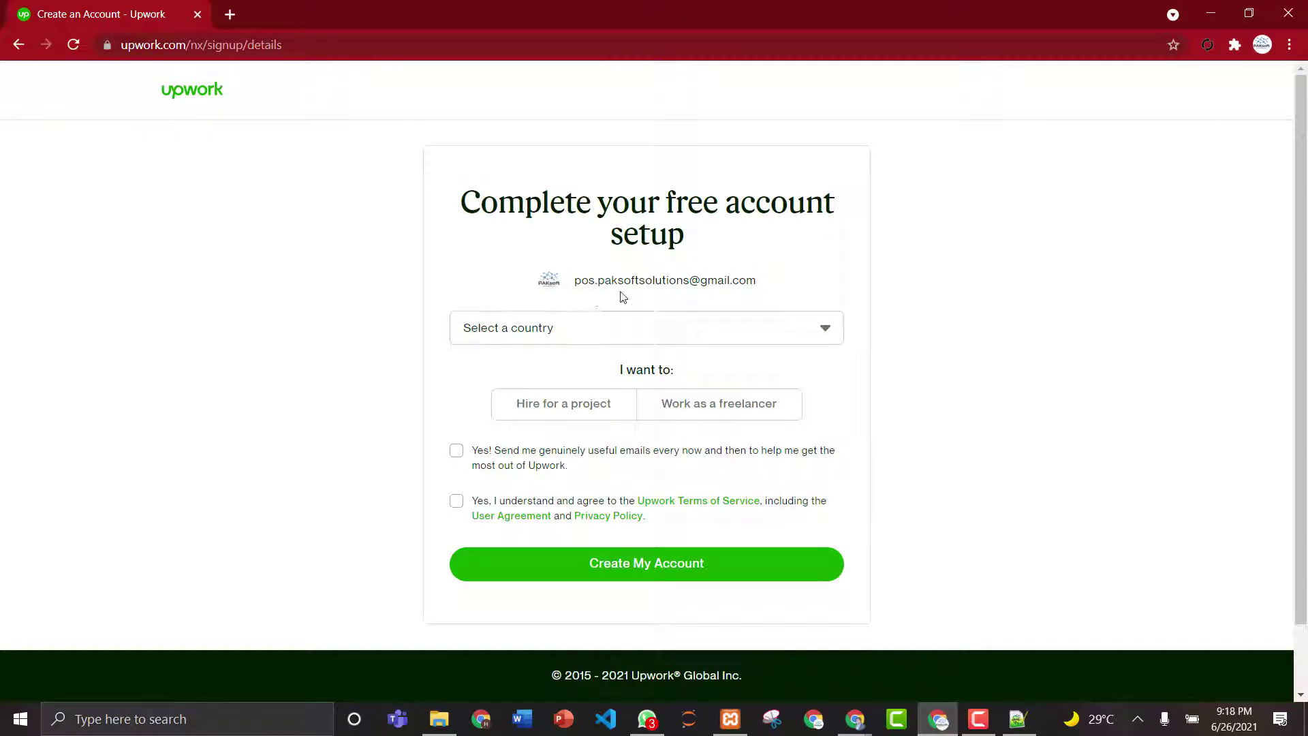
{"action": "left_click", "coordinate": [619, 333]}
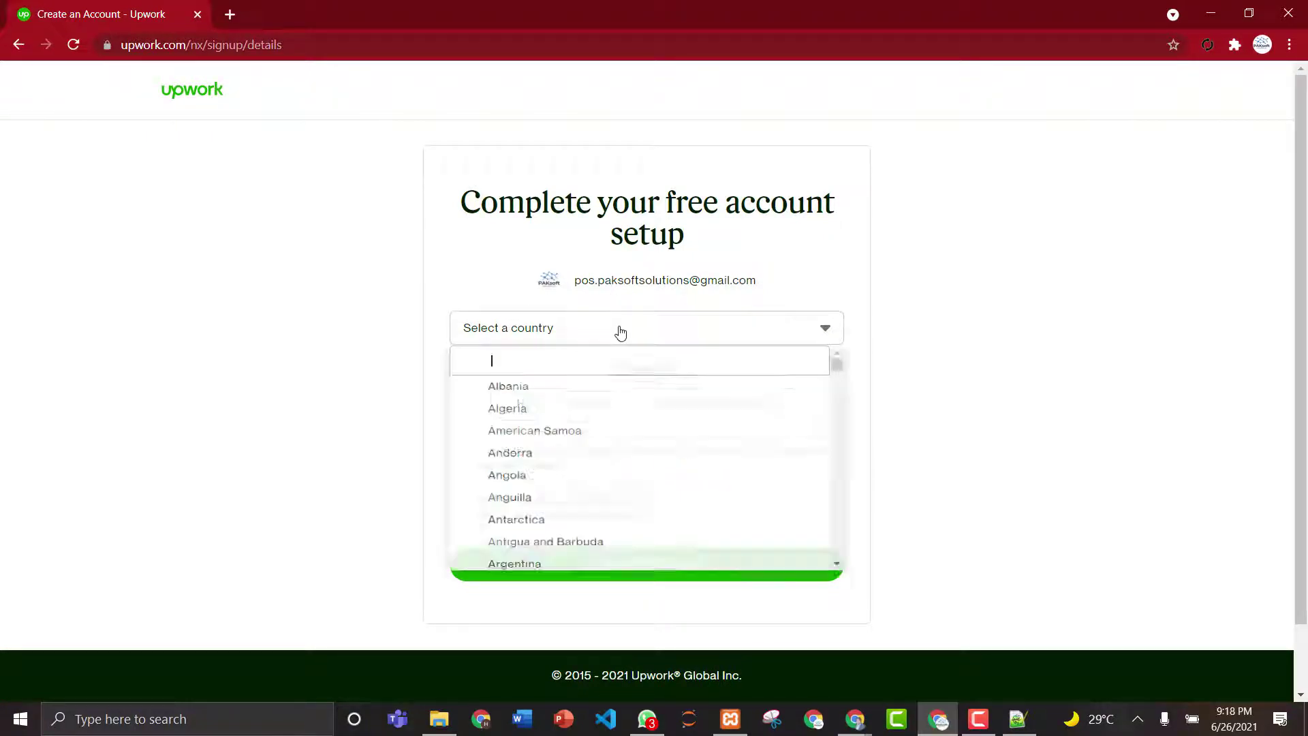
{"action": "type", "text": "pa"}
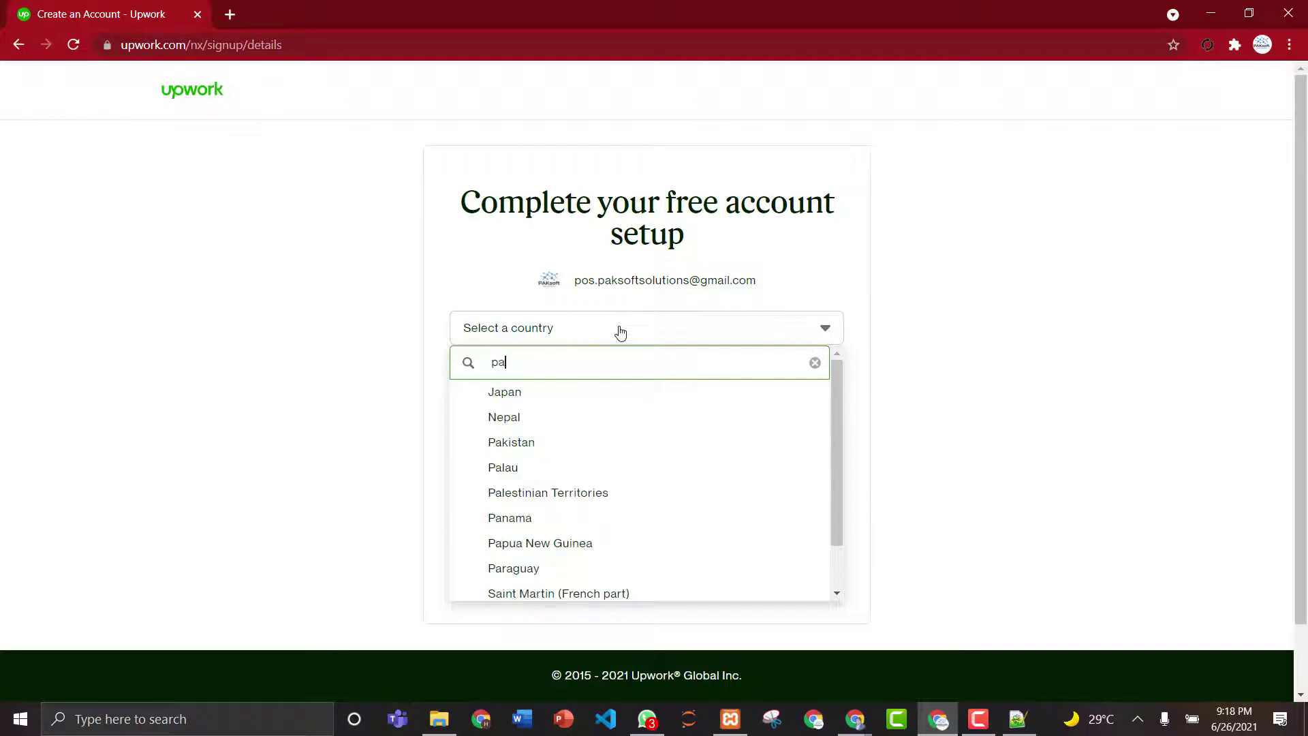
{"action": "type", "text": "k"}
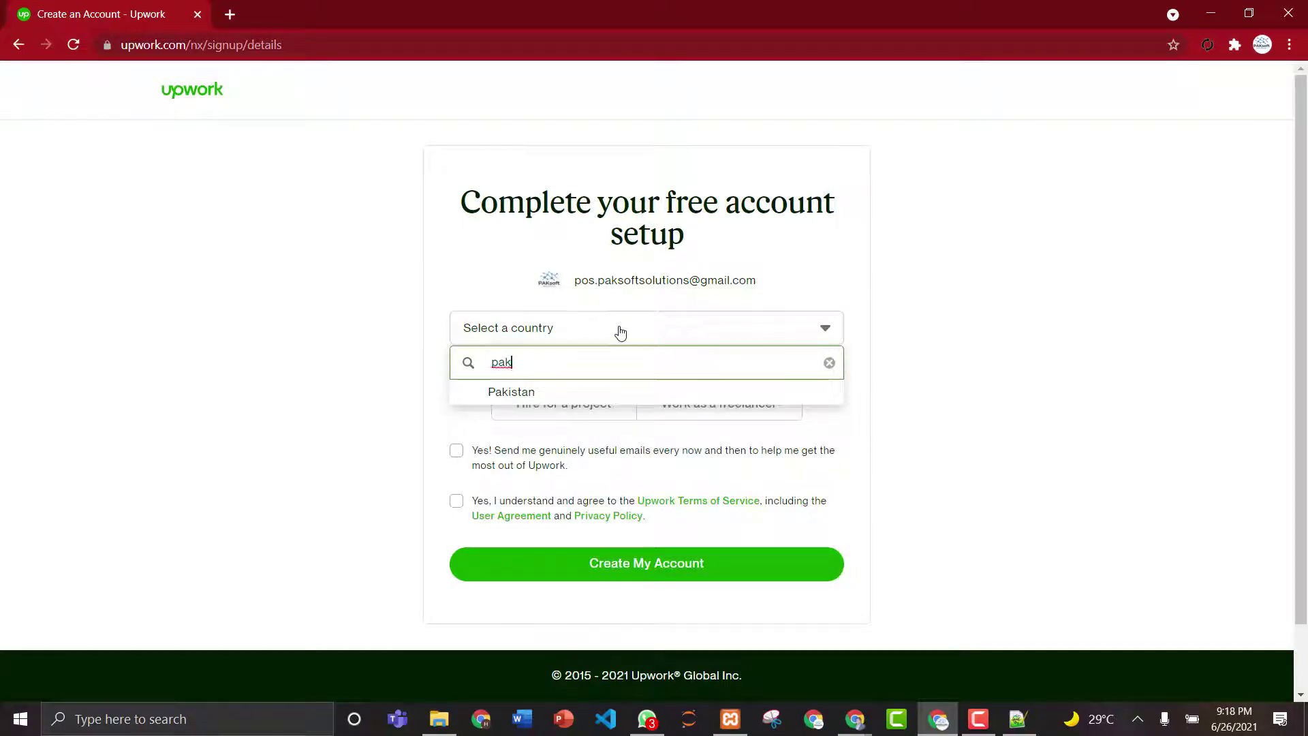
{"action": "left_click", "coordinate": [526, 397]}
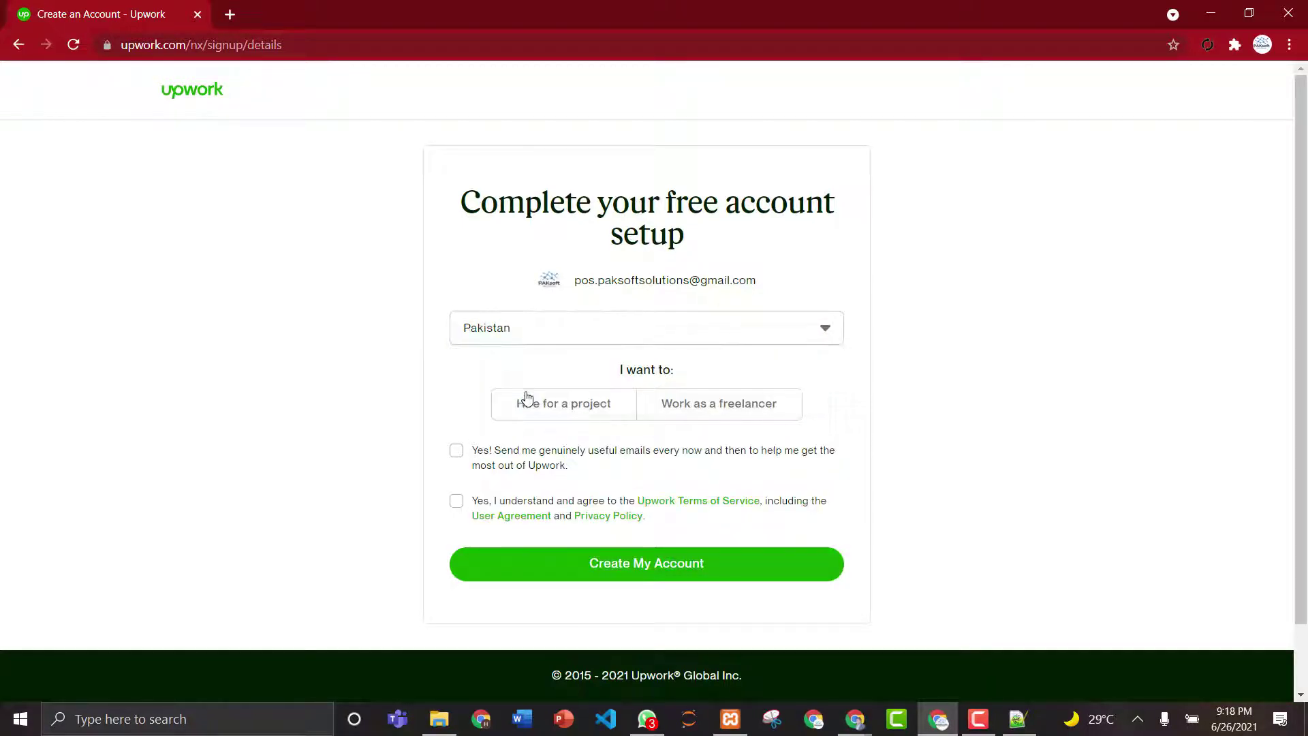
- Choose Work as a freelancer, enter a username, tick the emails and Terms boxes, and create the account
{"action": "left_click", "coordinate": [712, 412]}
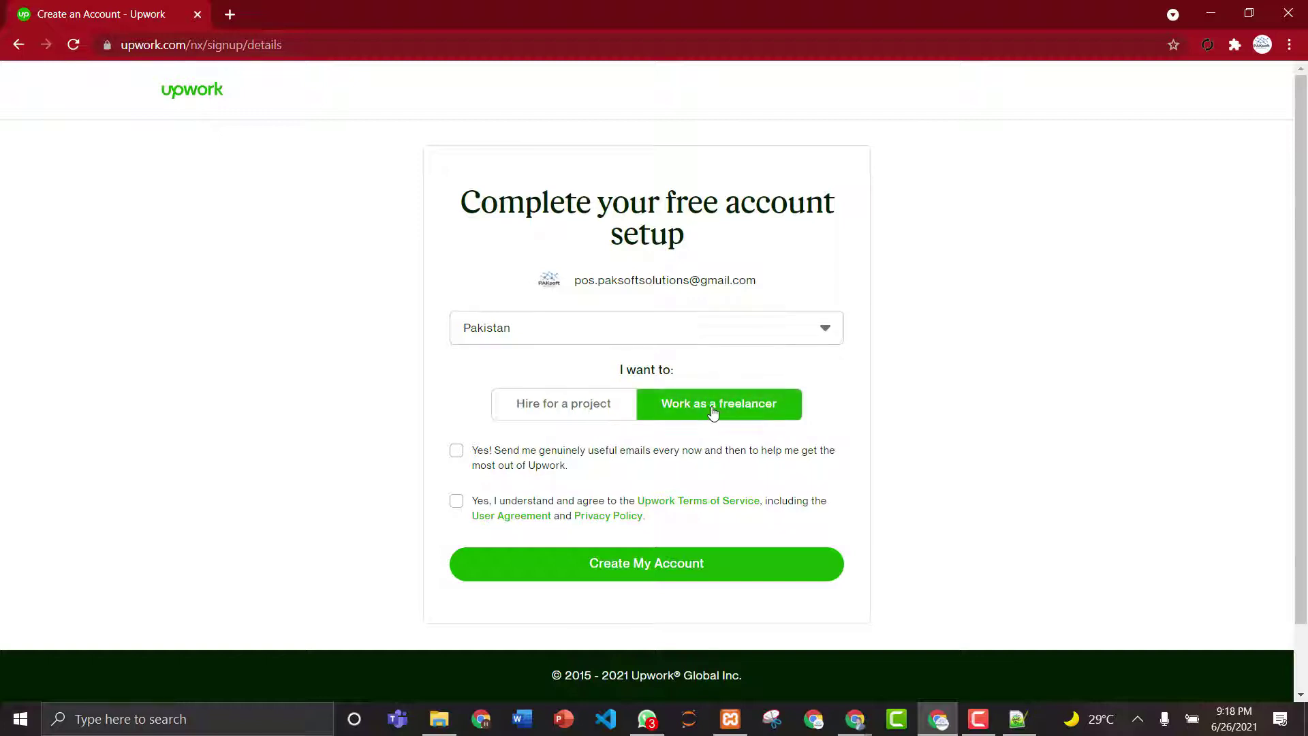
{"action": "left_click", "coordinate": [574, 411]}
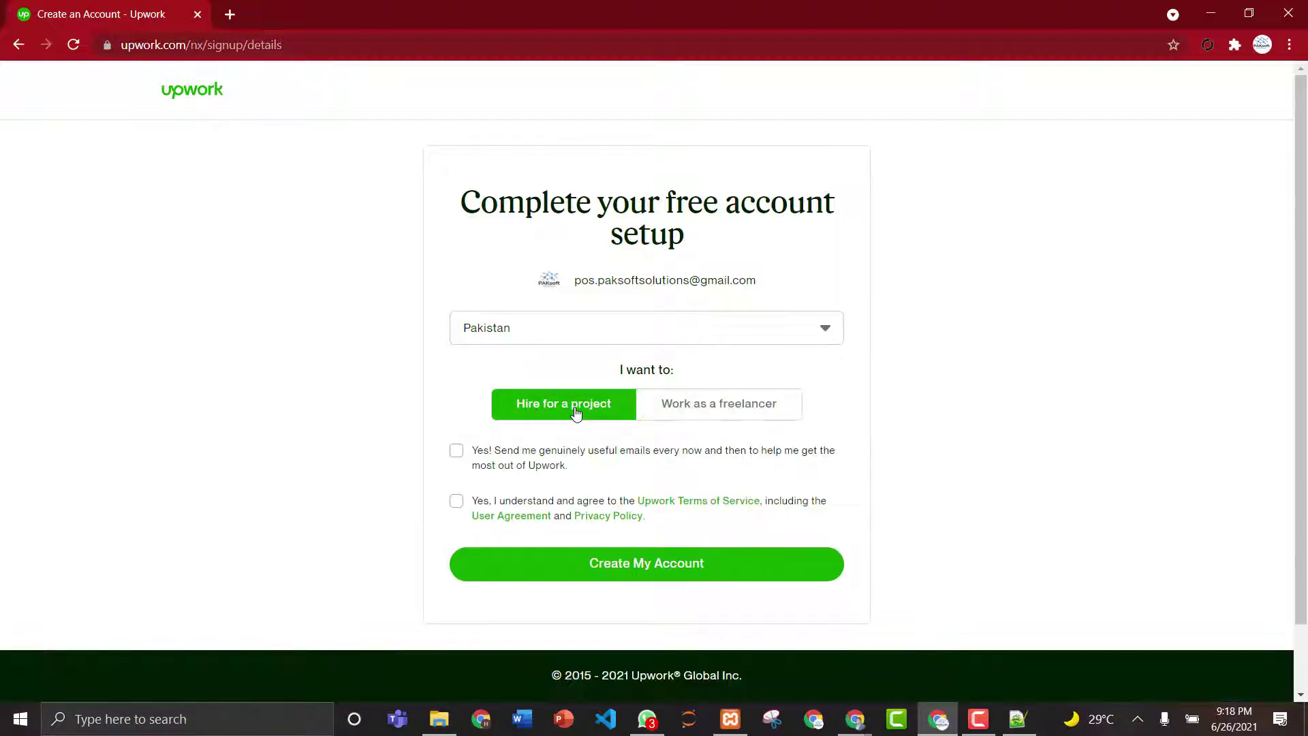
{"action": "left_click", "coordinate": [688, 408]}
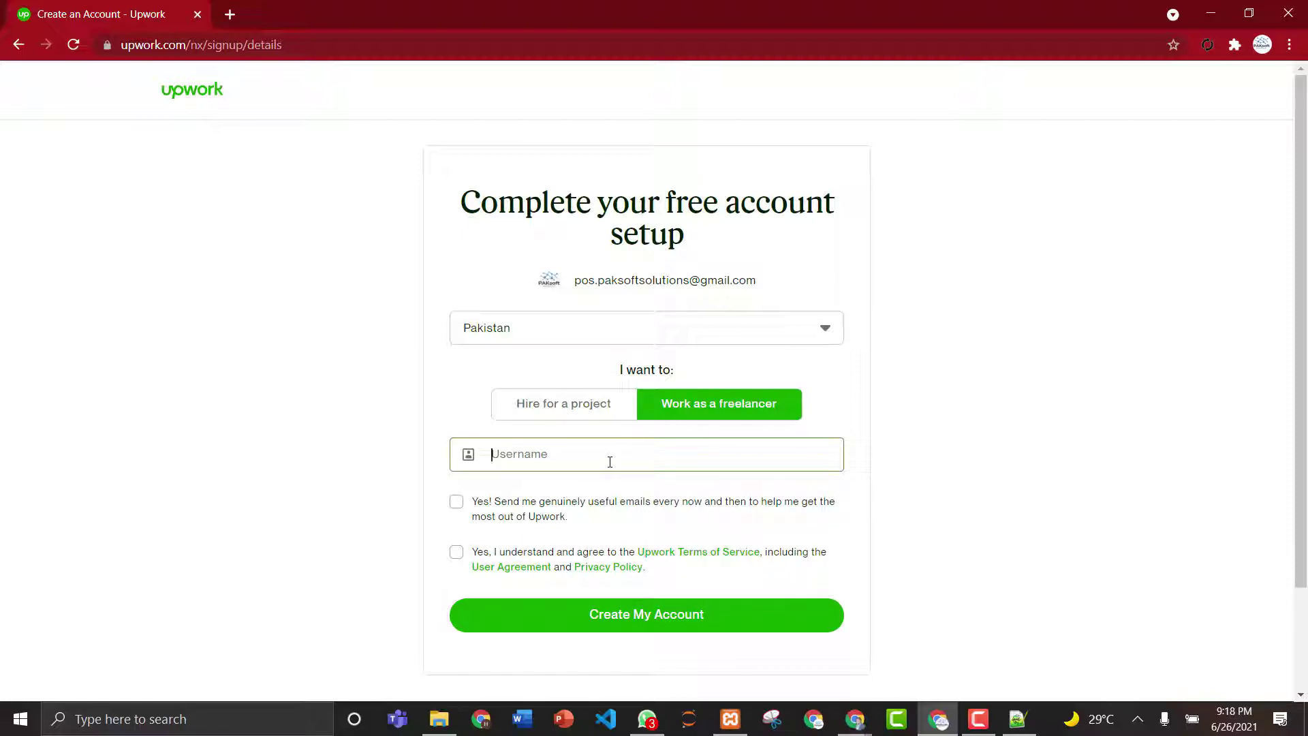
{"action": "type", "text": "a"}
{"action": "key", "text": "BackSpace"}
{"action": "type", "text": "llibot"}
{"action": "left_click", "coordinate": [456, 501]}
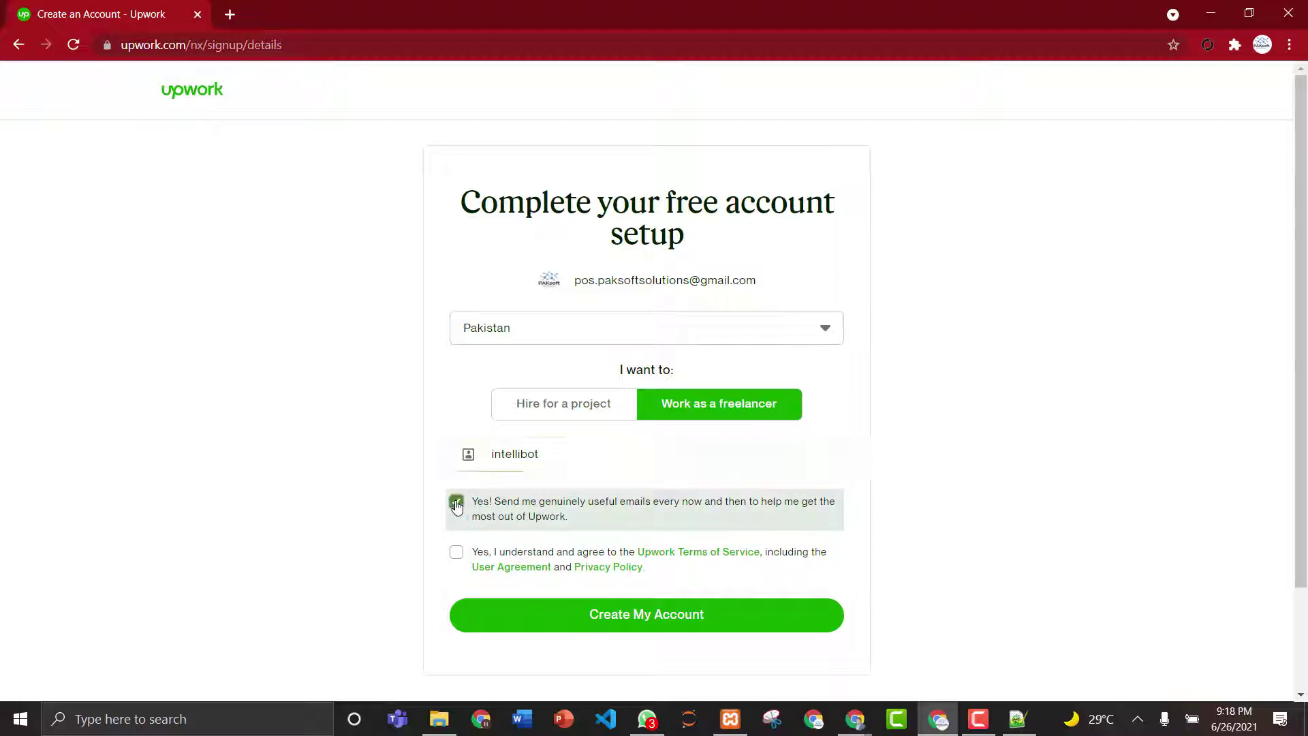
{"action": "left_click", "coordinate": [456, 551]}
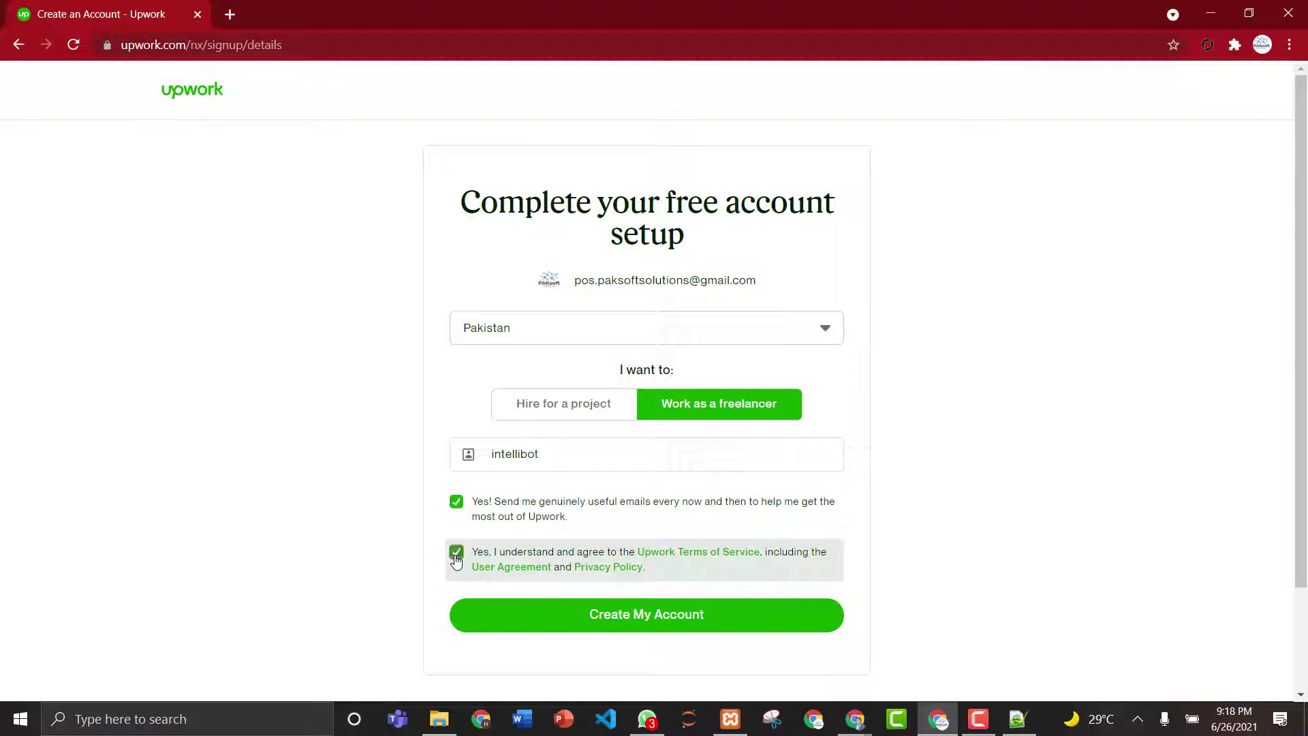
{"action": "left_click", "coordinate": [604, 628]}
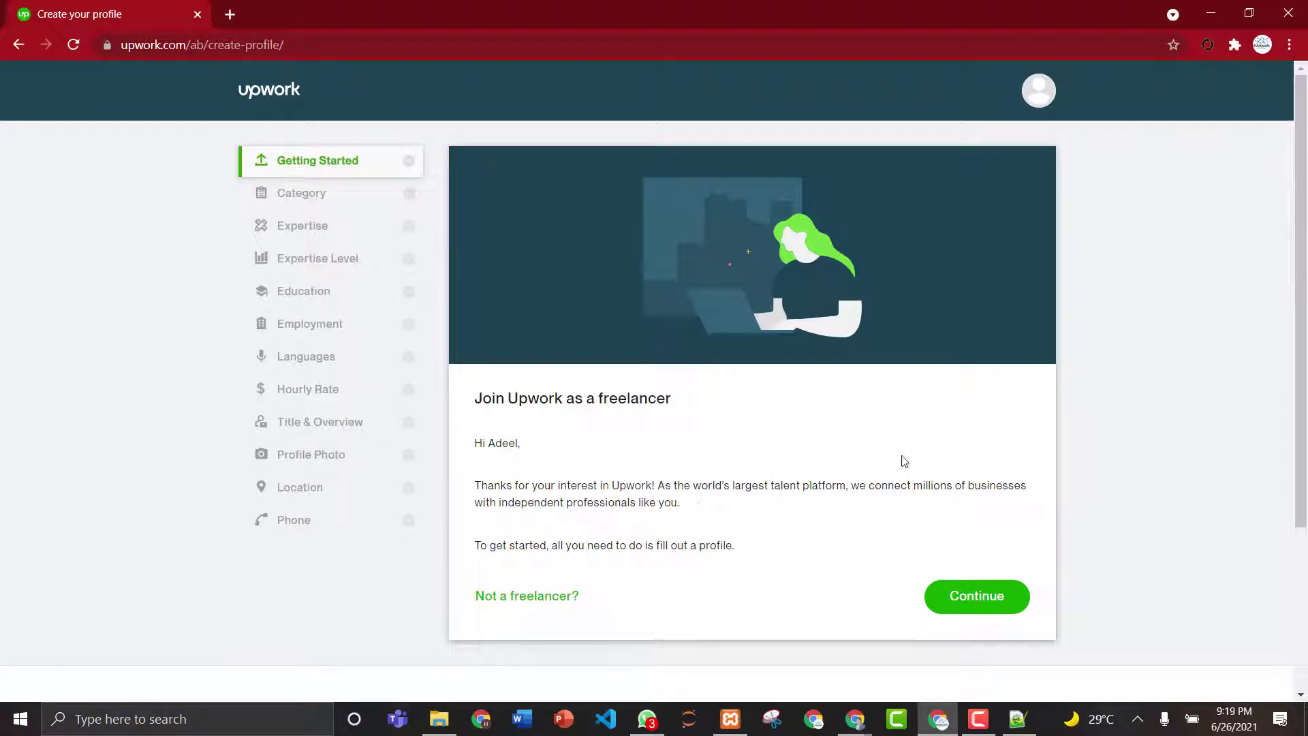
- Get past the welcome introduction and begin the profile with Start My Profile
{"action": "left_click_drag", "start_coordinate": [1300, 198], "coordinate": [1300, 140]}
{"action": "left_click", "coordinate": [978, 599]}
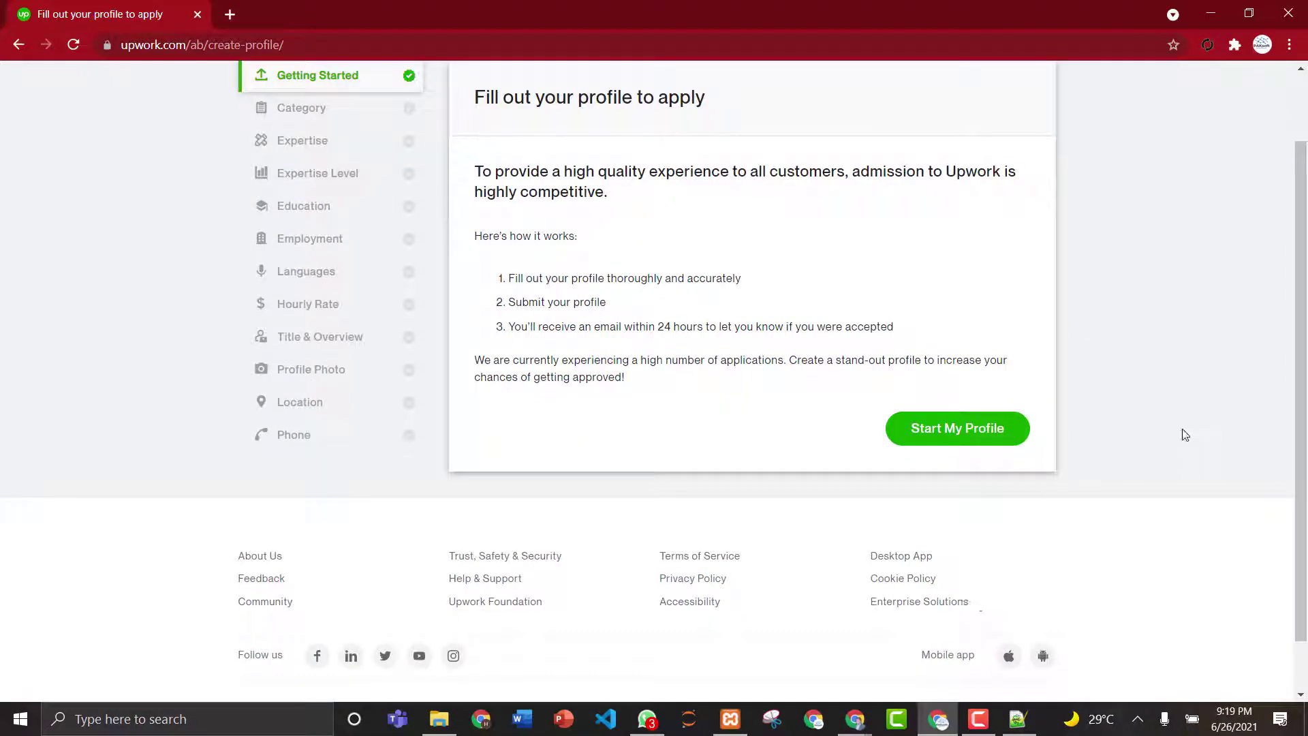
{"action": "left_click_drag", "start_coordinate": [1301, 368], "coordinate": [1301, 300]}
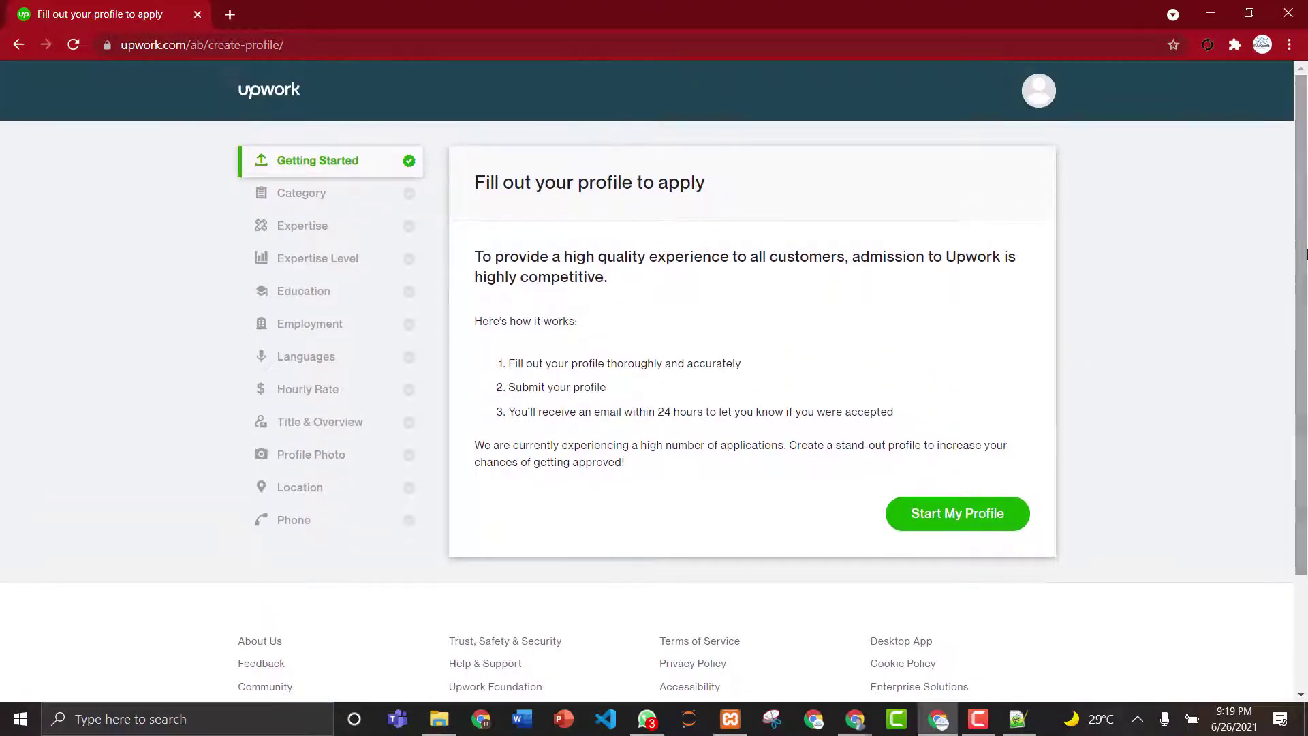
{"action": "left_click", "coordinate": [972, 528]}
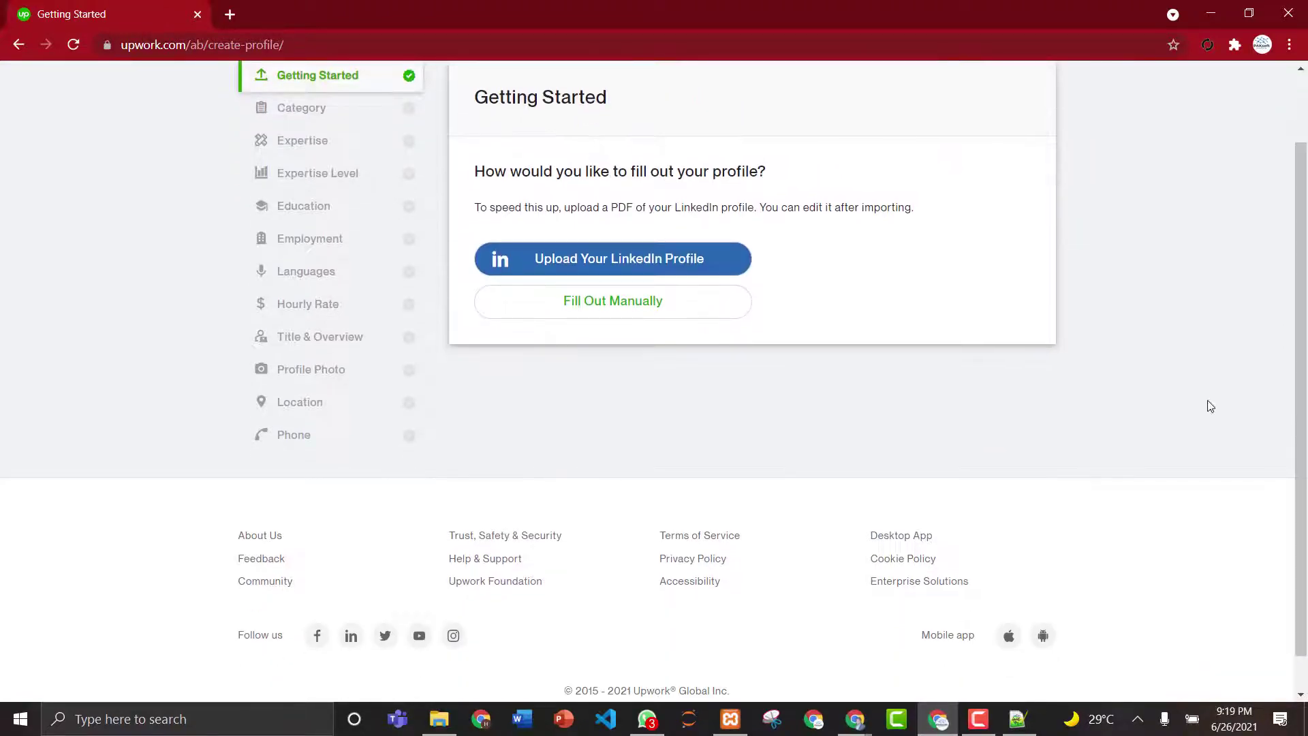
{"action": "left_click_drag", "start_coordinate": [1297, 294], "coordinate": [1298, 225]}
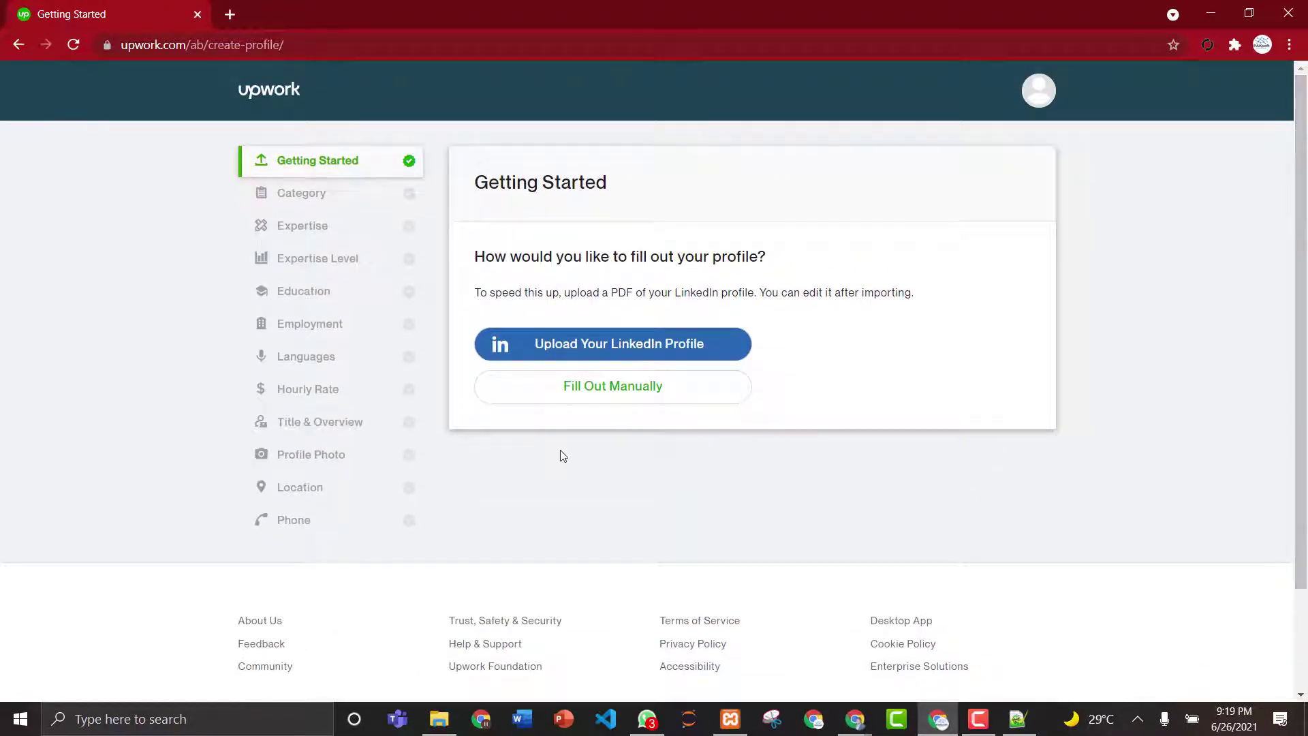
- Fill out the profile manually, picking IT & Networking with subcategory Other - IT & Networking
{"action": "left_click", "coordinate": [600, 389]}
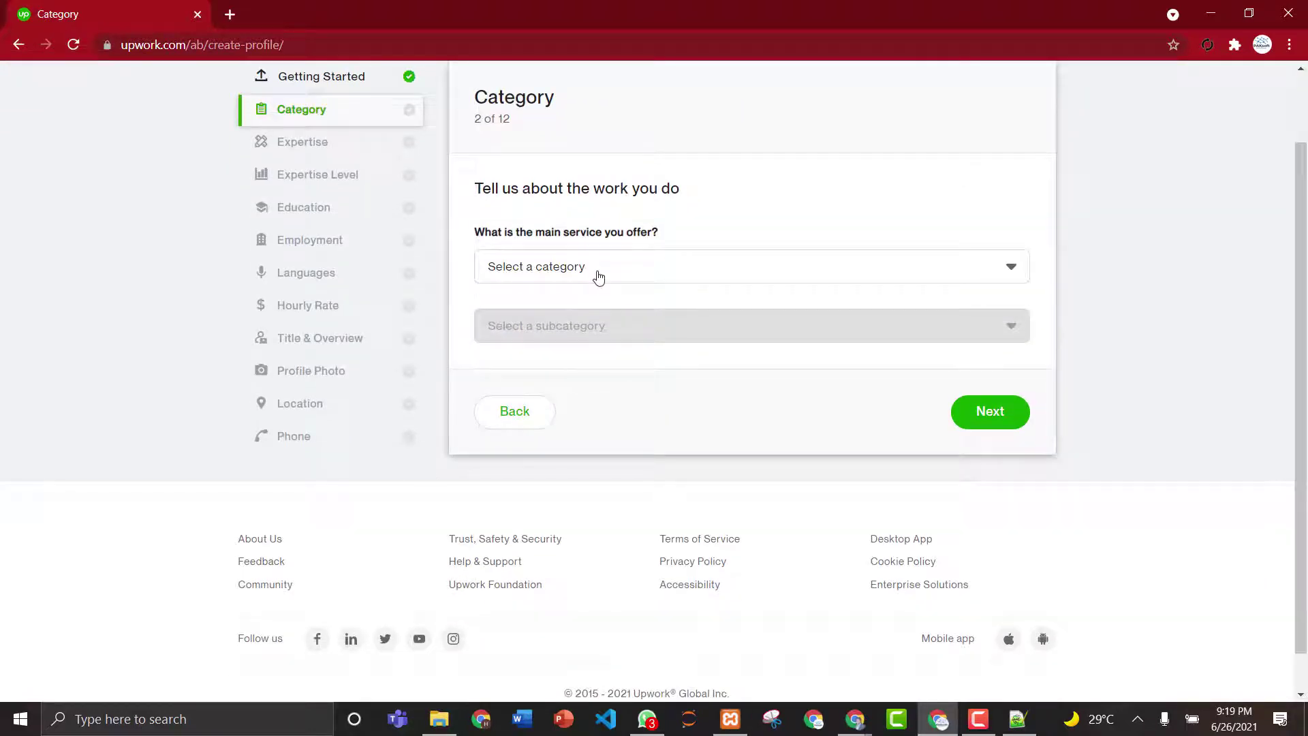
{"action": "left_click", "coordinate": [599, 277]}
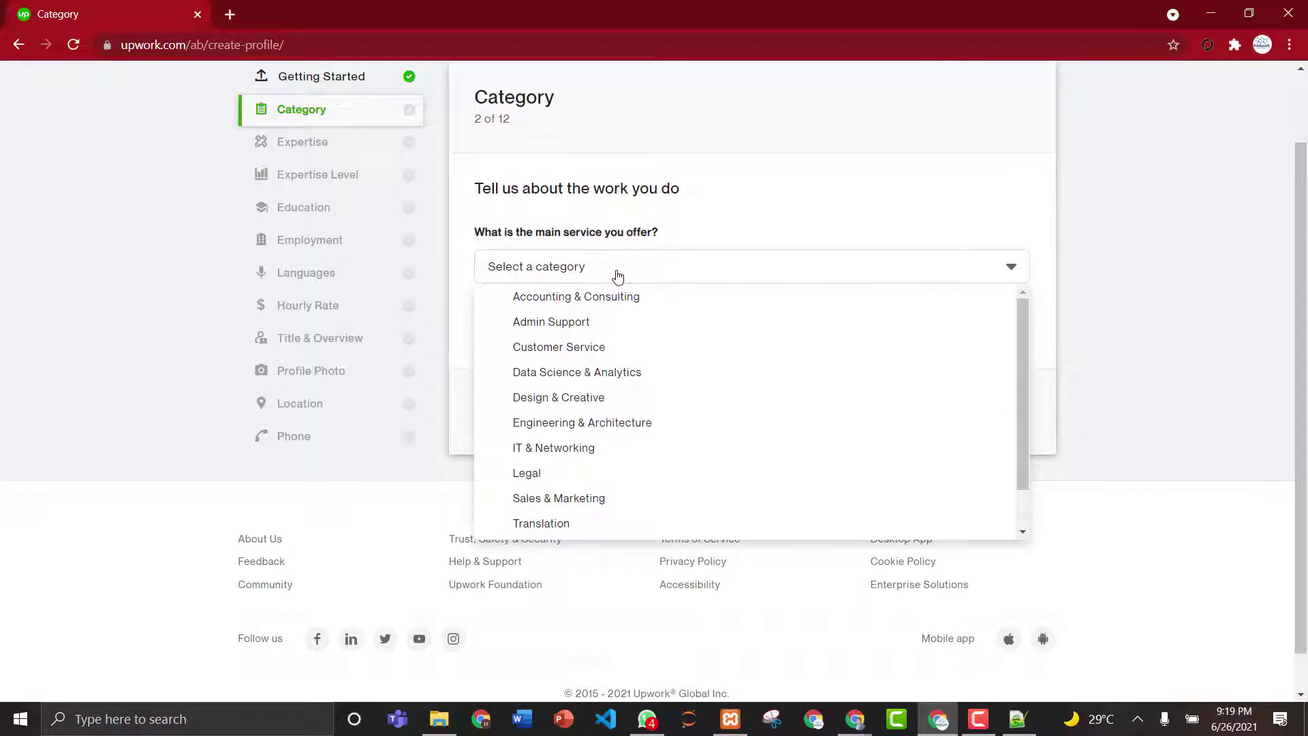
{"action": "left_click", "coordinate": [1021, 325]}
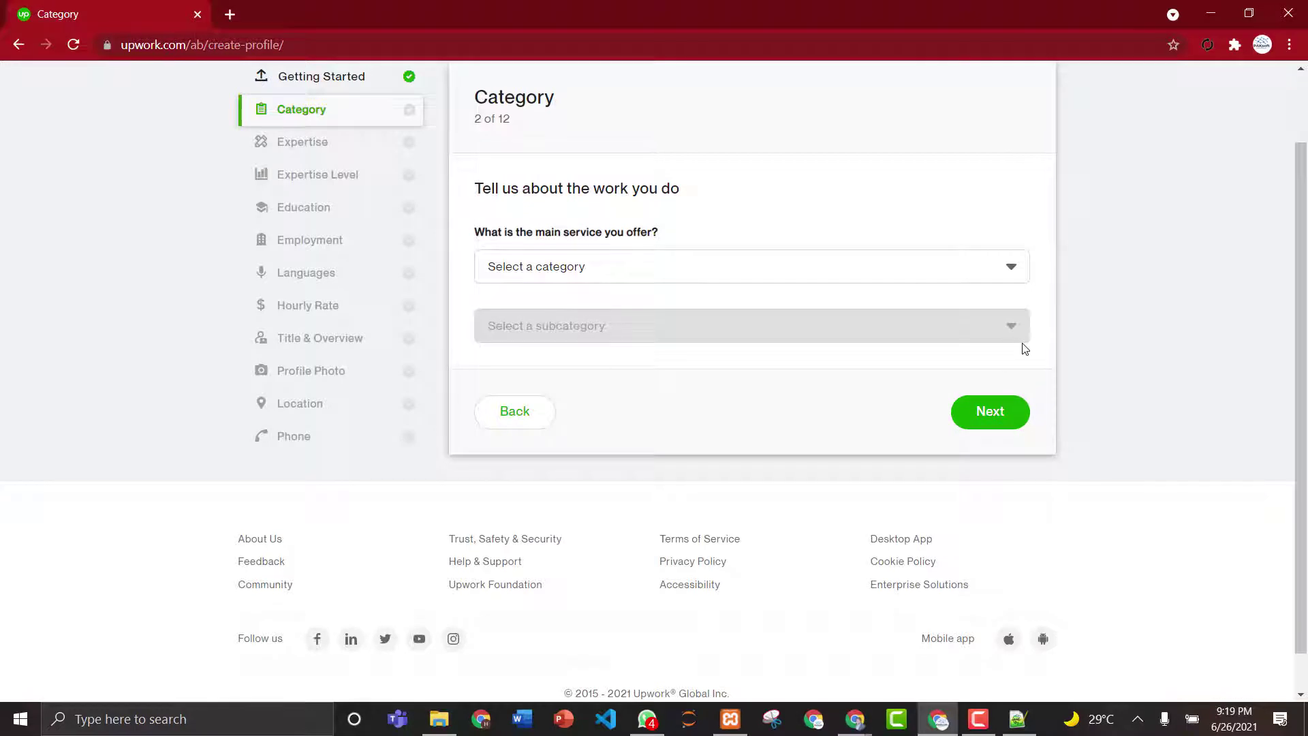
{"action": "left_click", "coordinate": [1006, 280]}
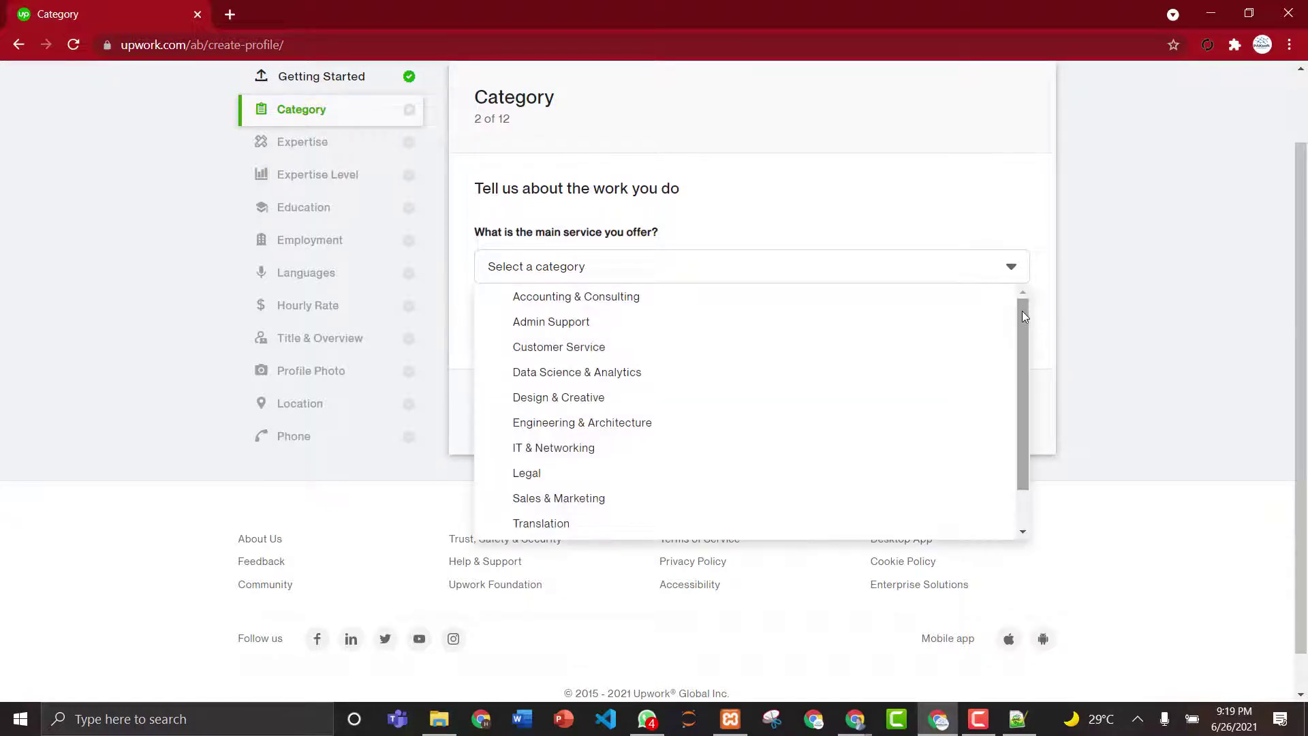
{"action": "left_click", "coordinate": [1024, 340]}
{"action": "left_click", "coordinate": [1009, 284]}
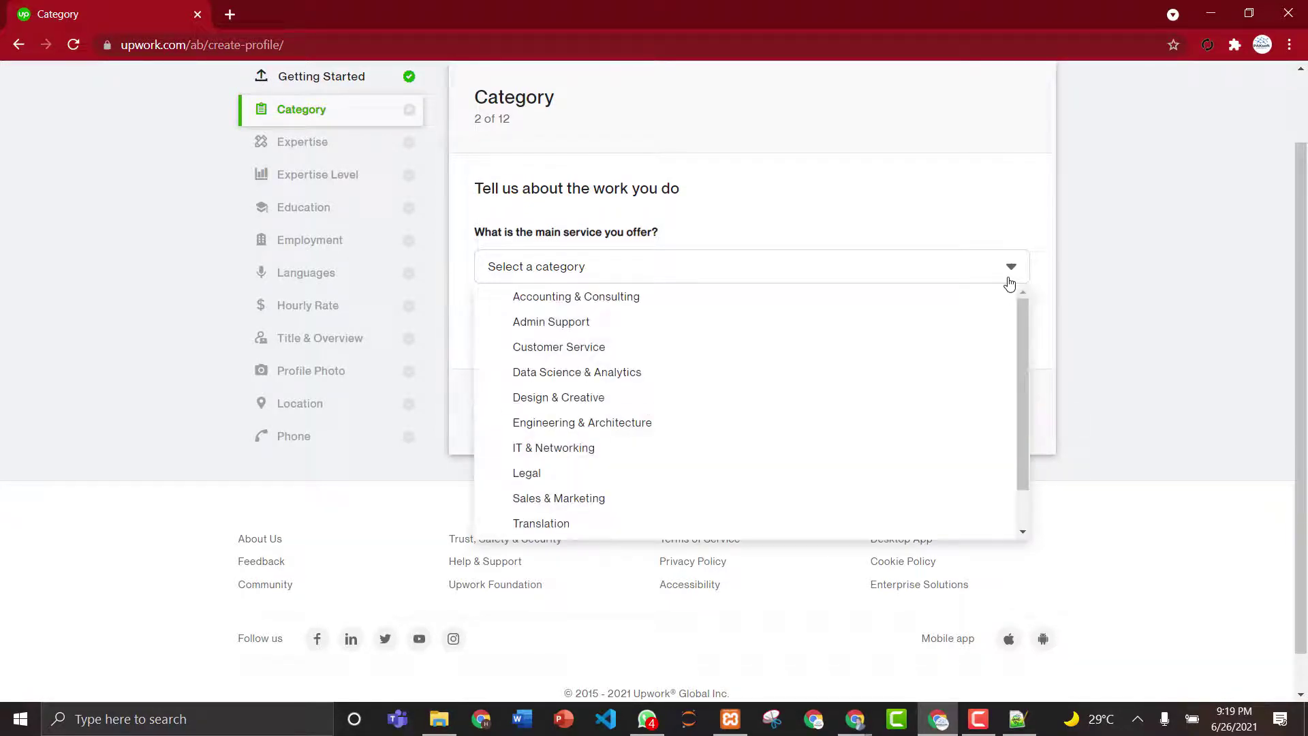
{"action": "left_click", "coordinate": [561, 450]}
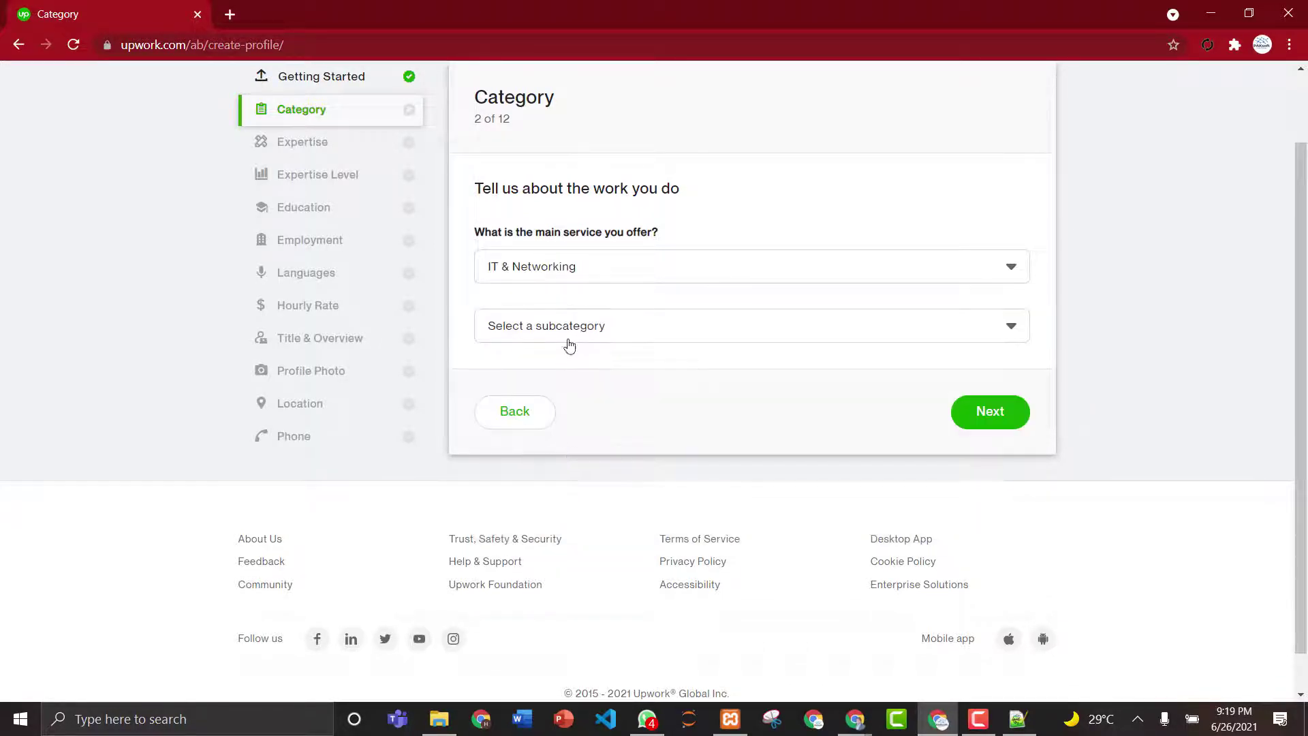
{"action": "left_click", "coordinate": [576, 334]}
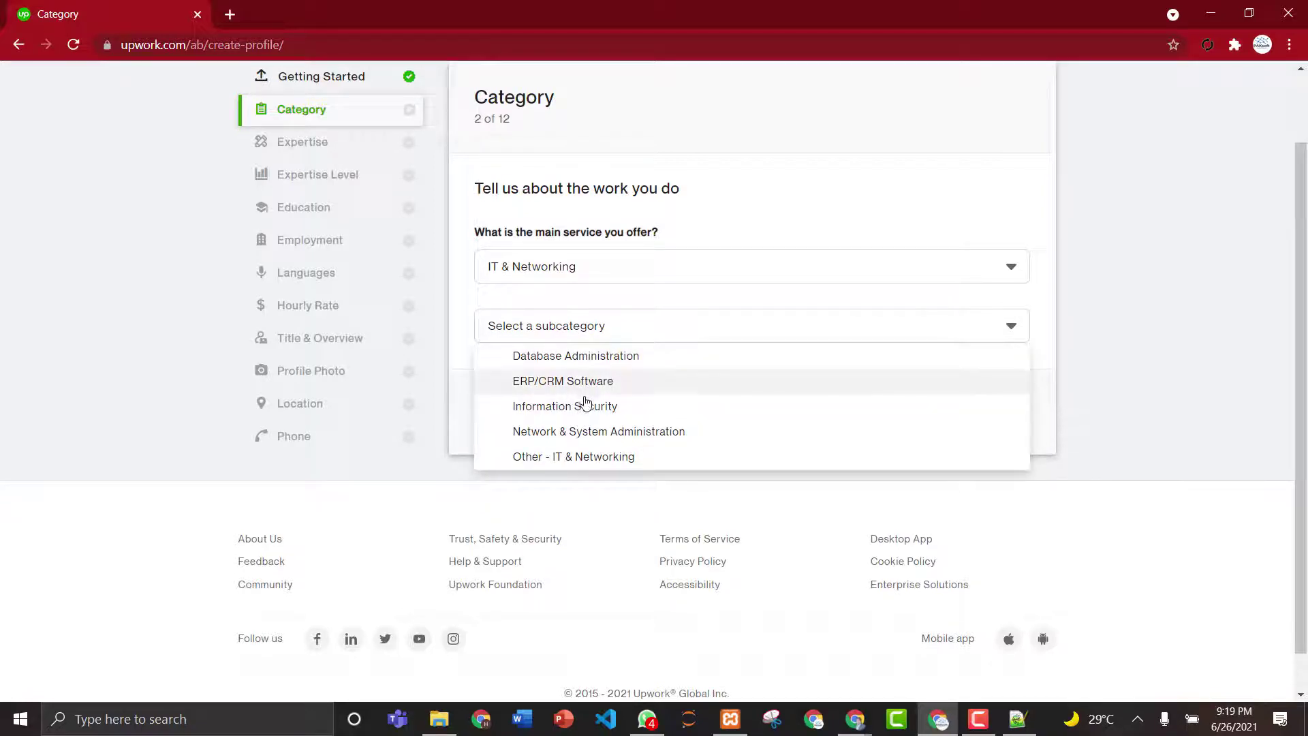
{"action": "left_click", "coordinate": [571, 454]}
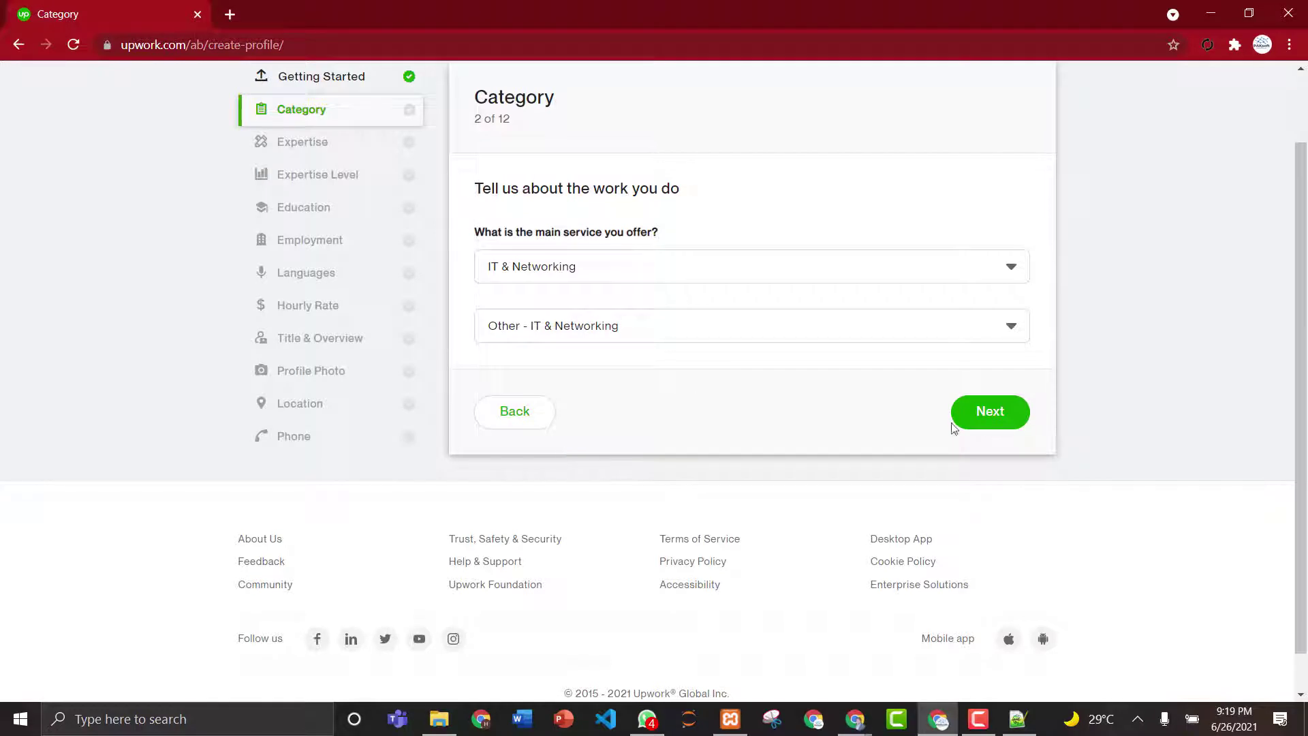
- Add skills WordPress Website, WordPress e-Commerce, WordPress, WordPress Plugin and WordPress SEO Plugins
{"action": "left_click", "coordinate": [992, 413]}
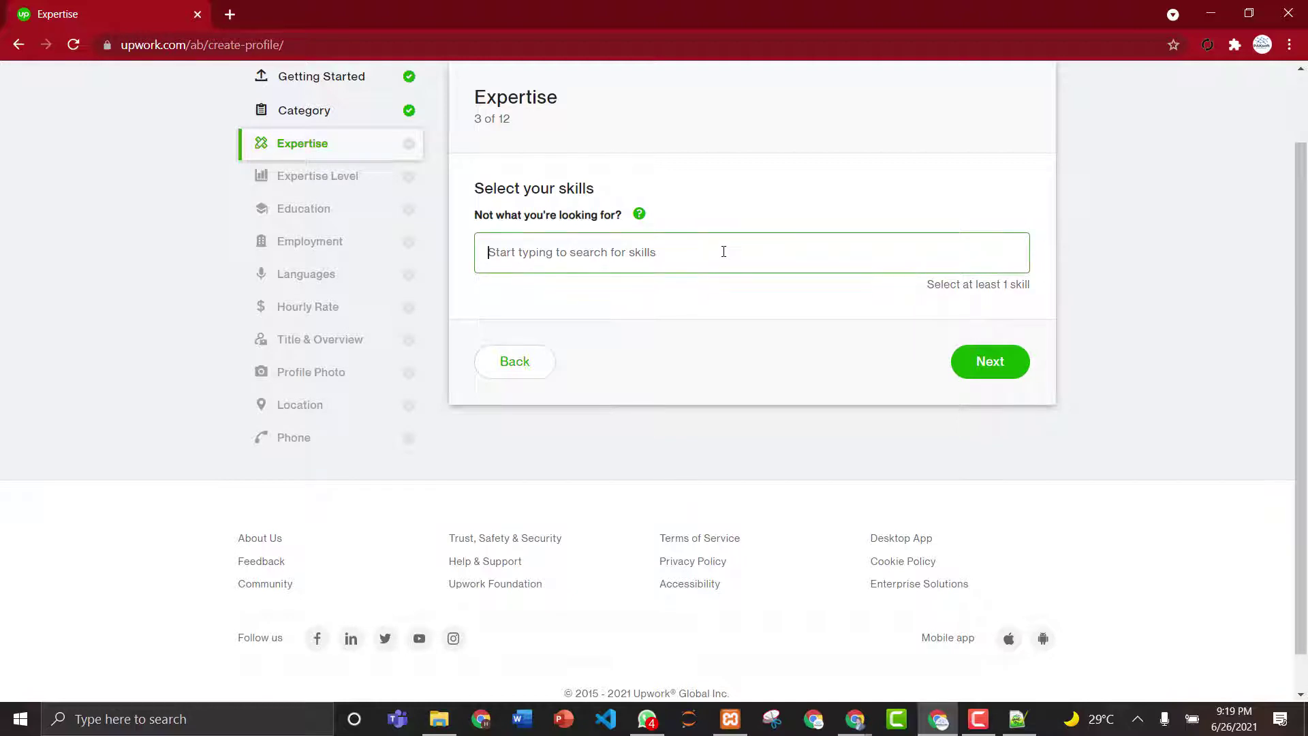
{"action": "type", "text": "Wor"}
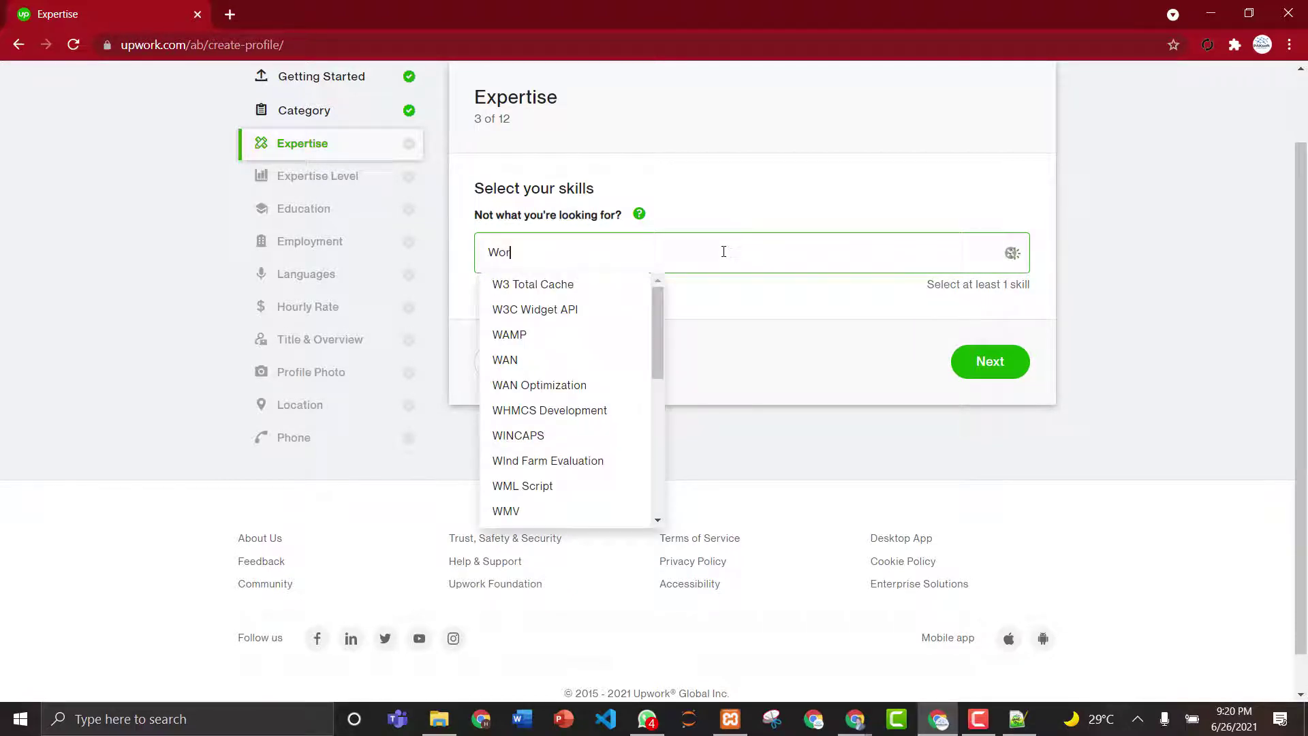
{"action": "type", "text": "d"}
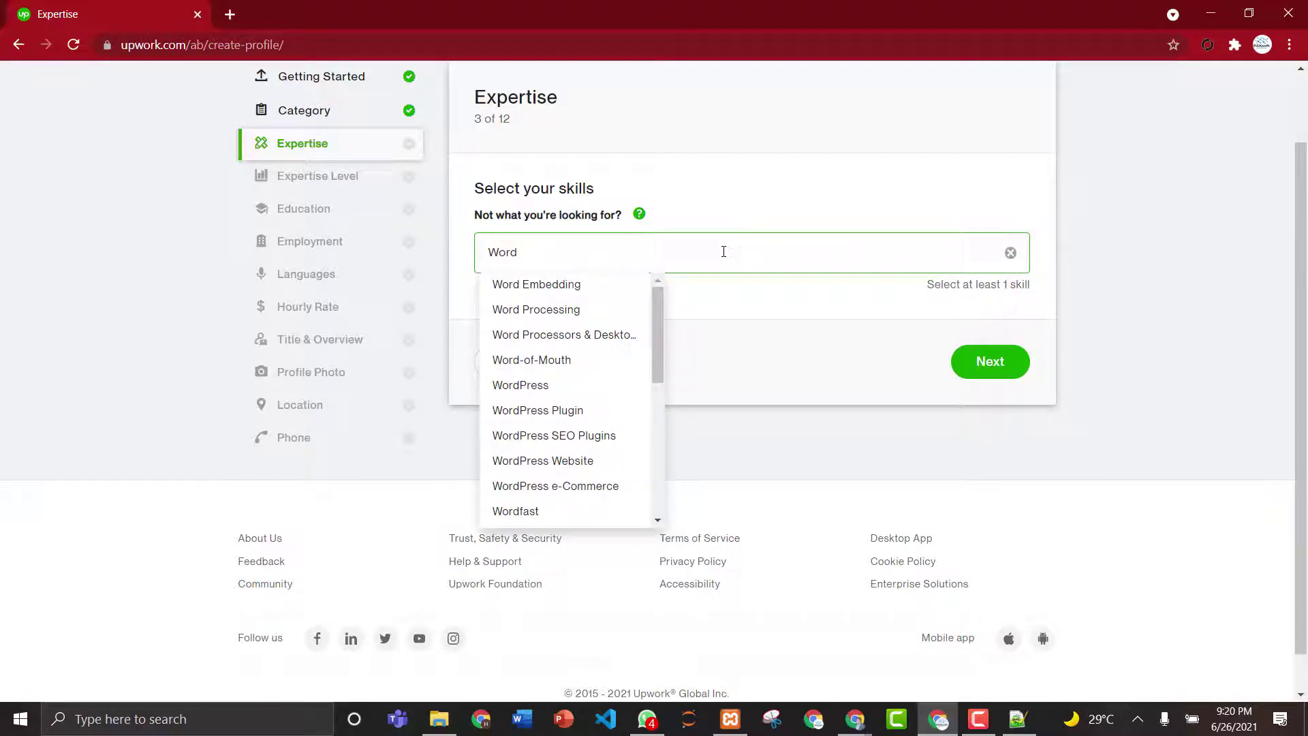
{"action": "left_click", "coordinate": [554, 467]}
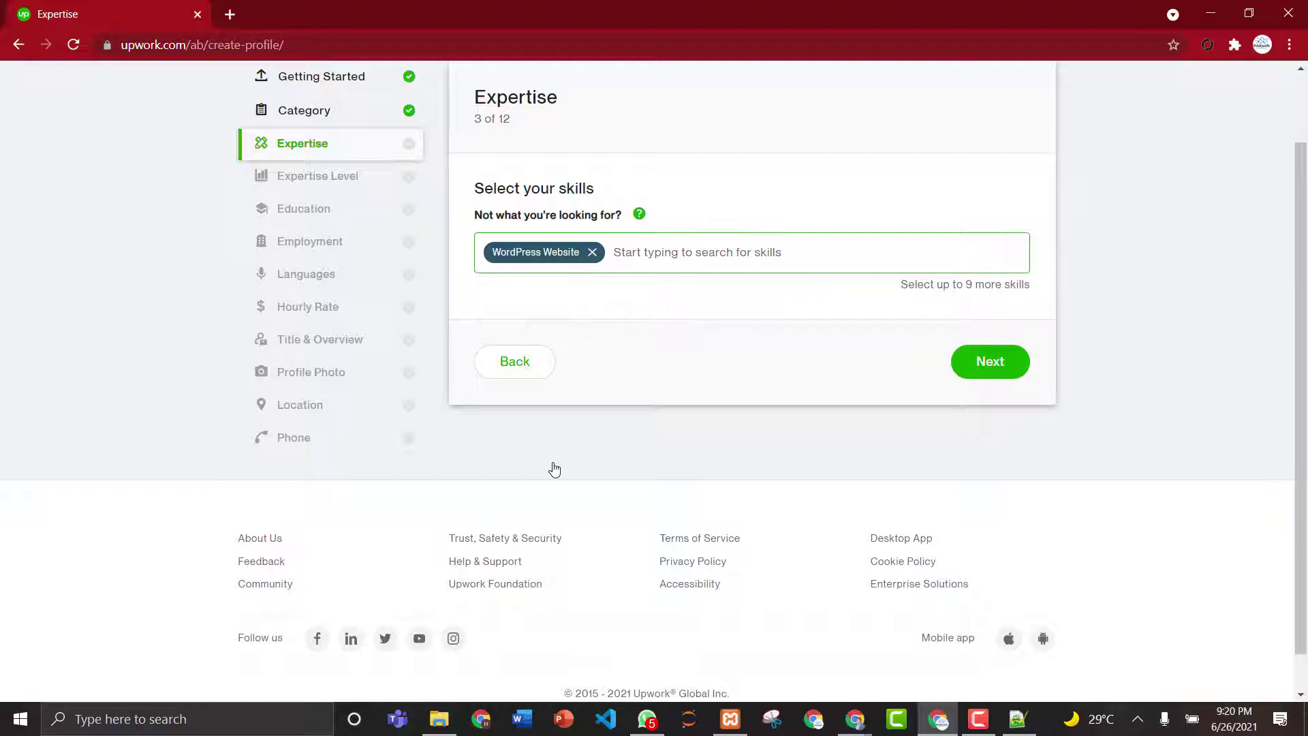
{"action": "type", "text": "w"}
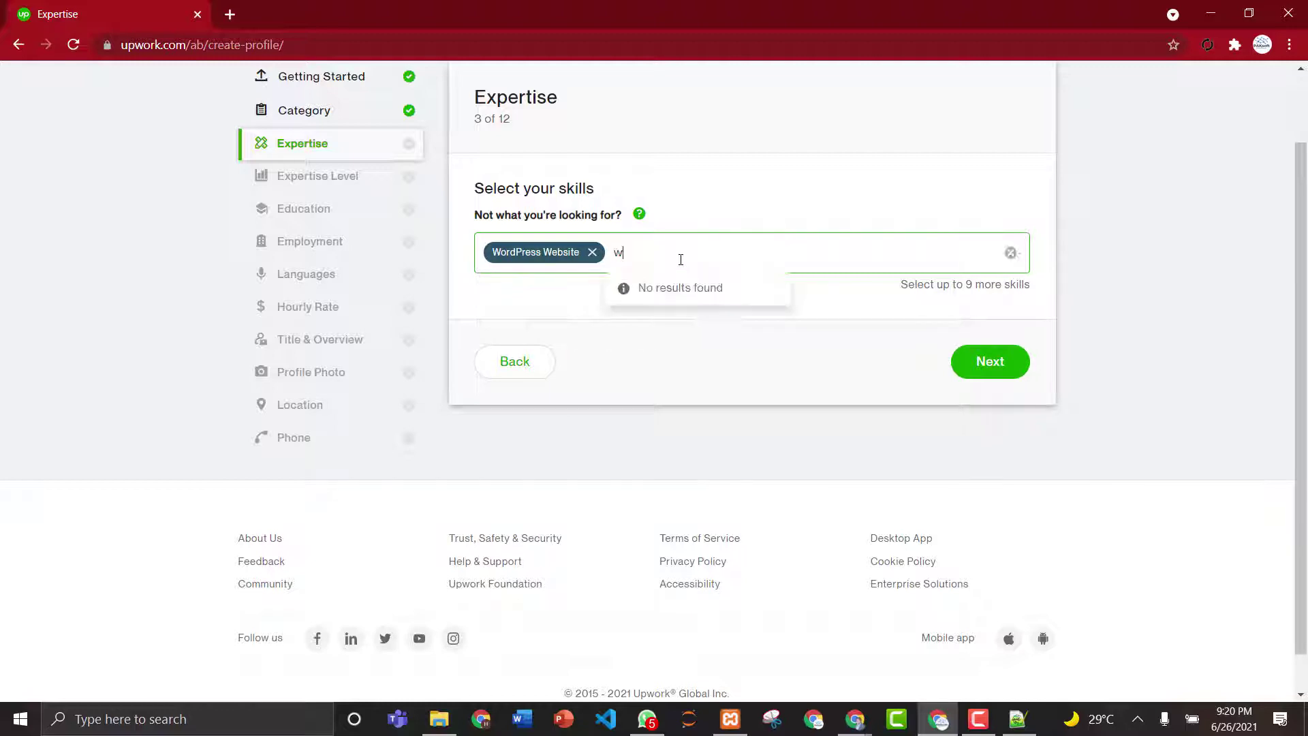
{"action": "type", "text": "ordpress"}
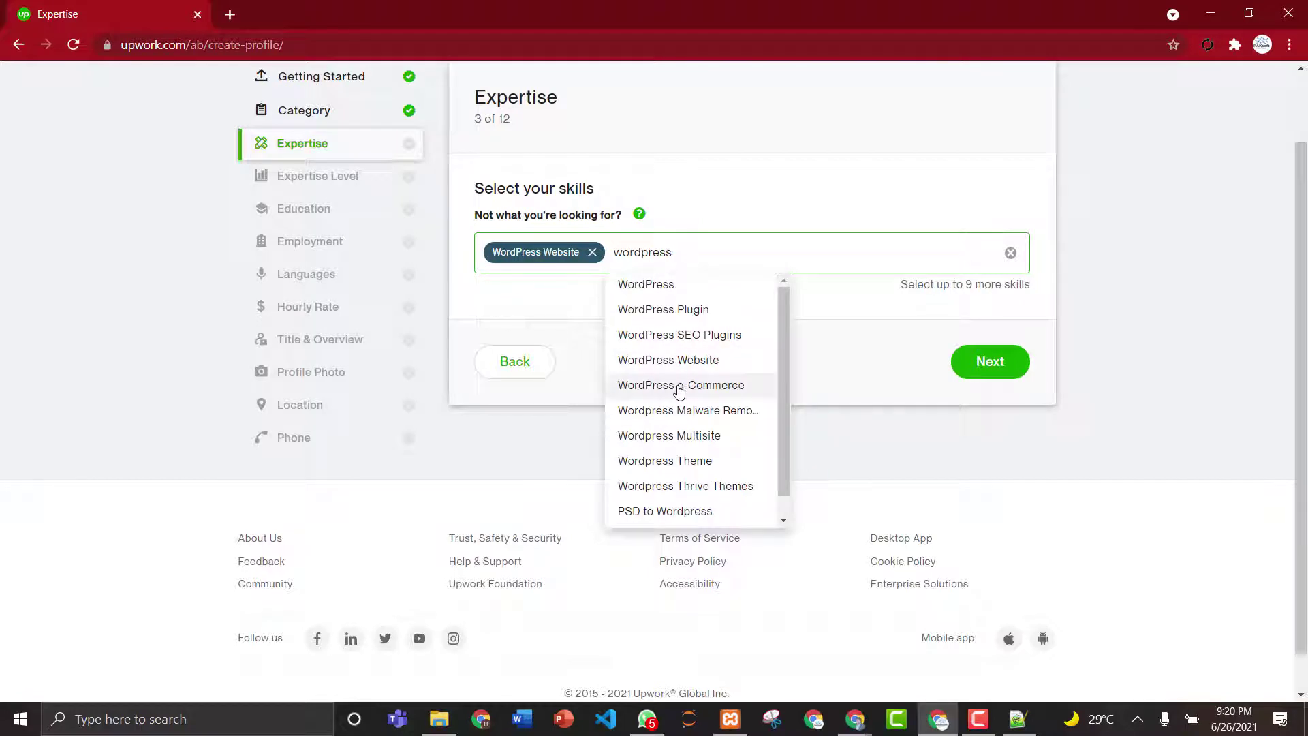
{"action": "left_click", "coordinate": [678, 391]}
{"action": "type", "text": "w"}
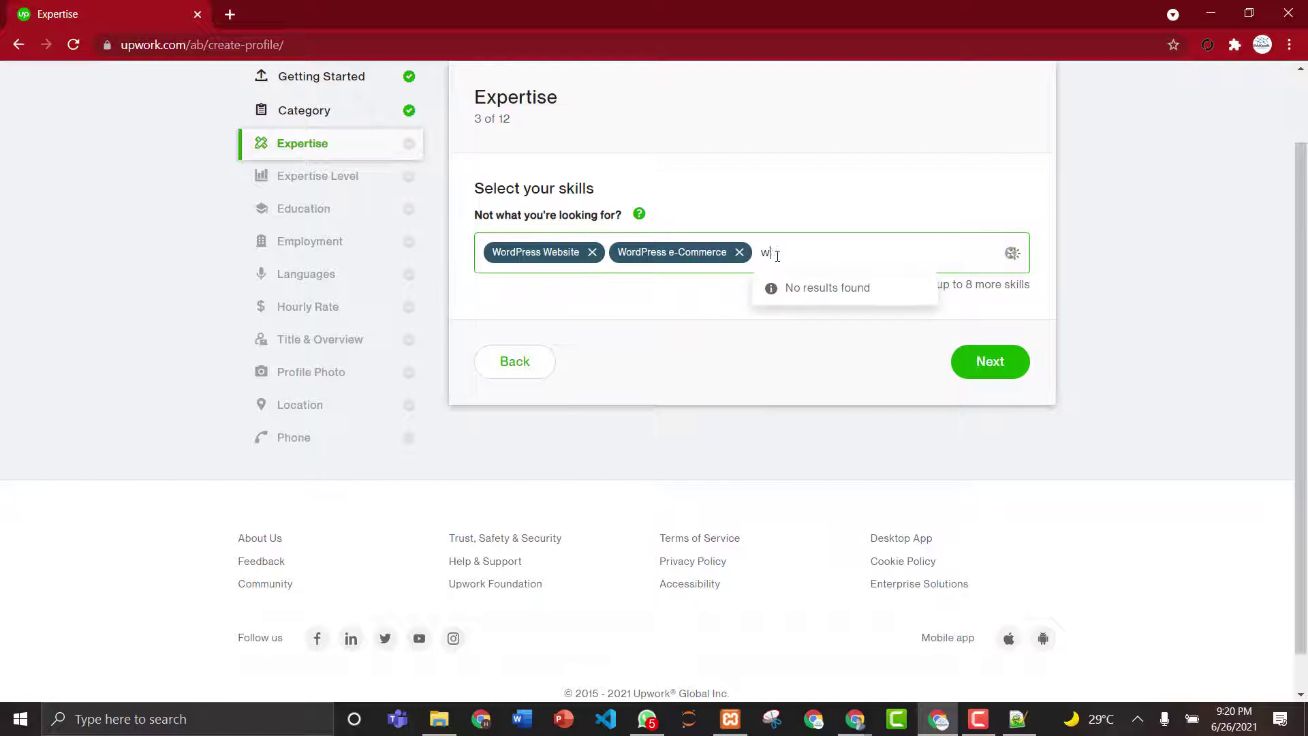
{"action": "type", "text": "ordpress"}
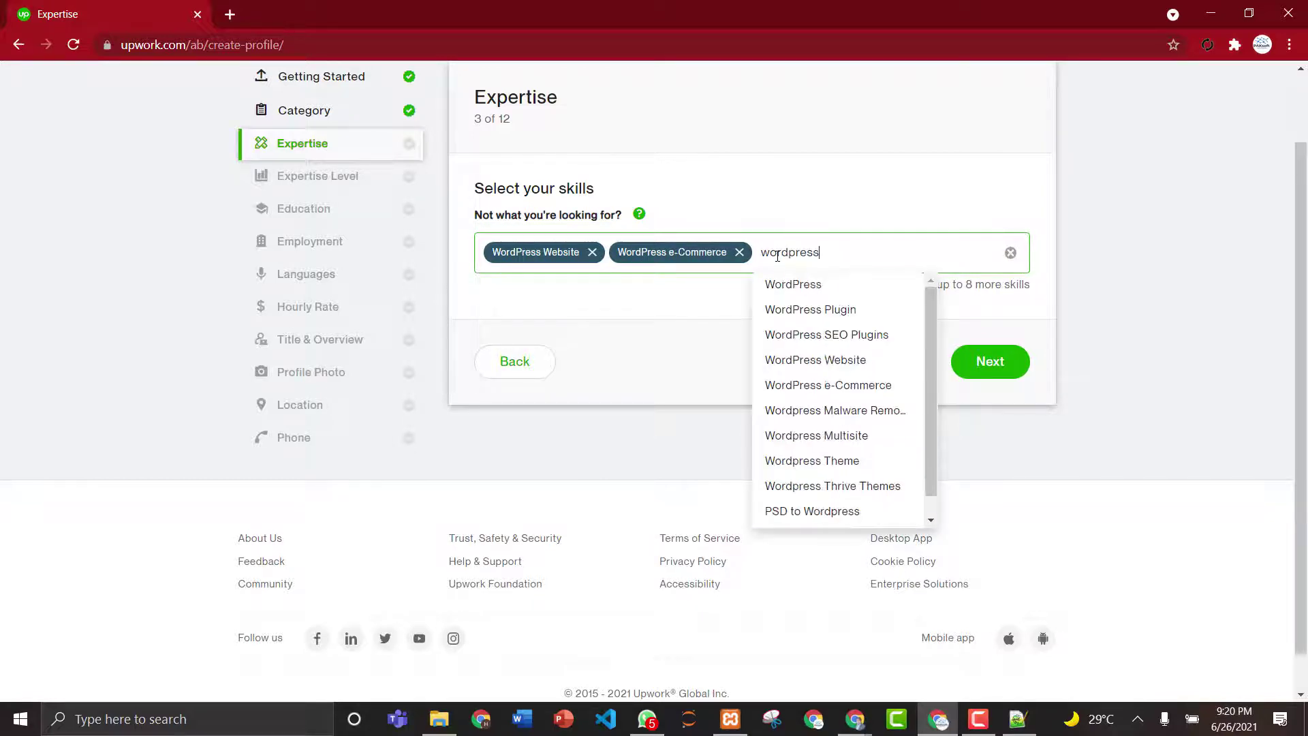
{"action": "left_click", "coordinate": [795, 285]}
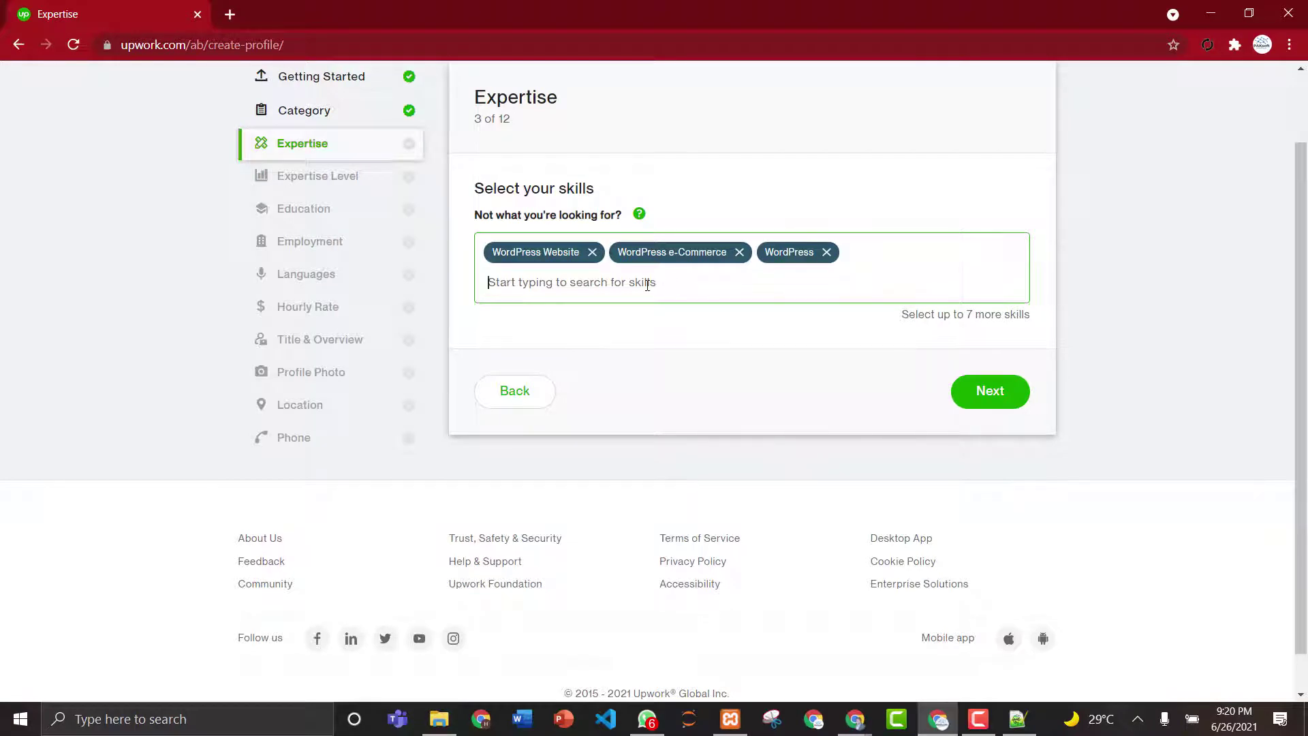
{"action": "type", "text": "word"}
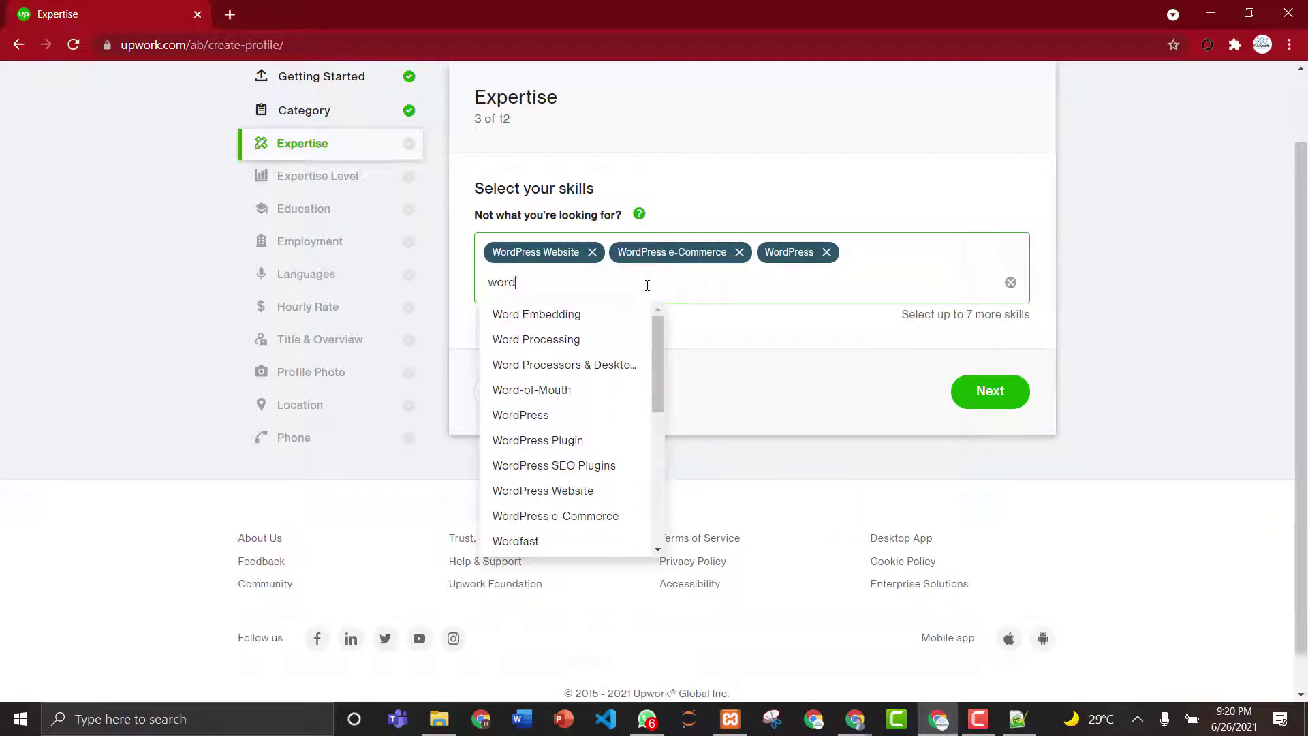
{"action": "type", "text": "press"}
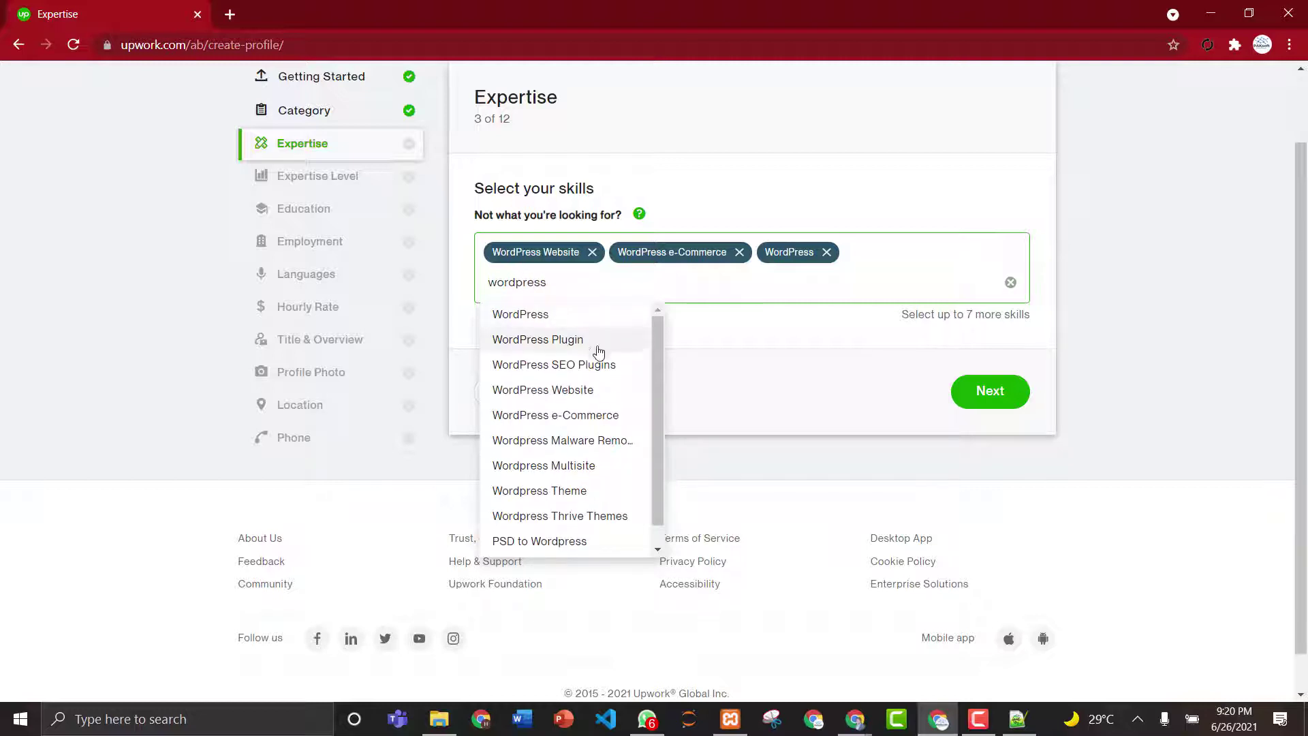
{"action": "left_click", "coordinate": [581, 350]}
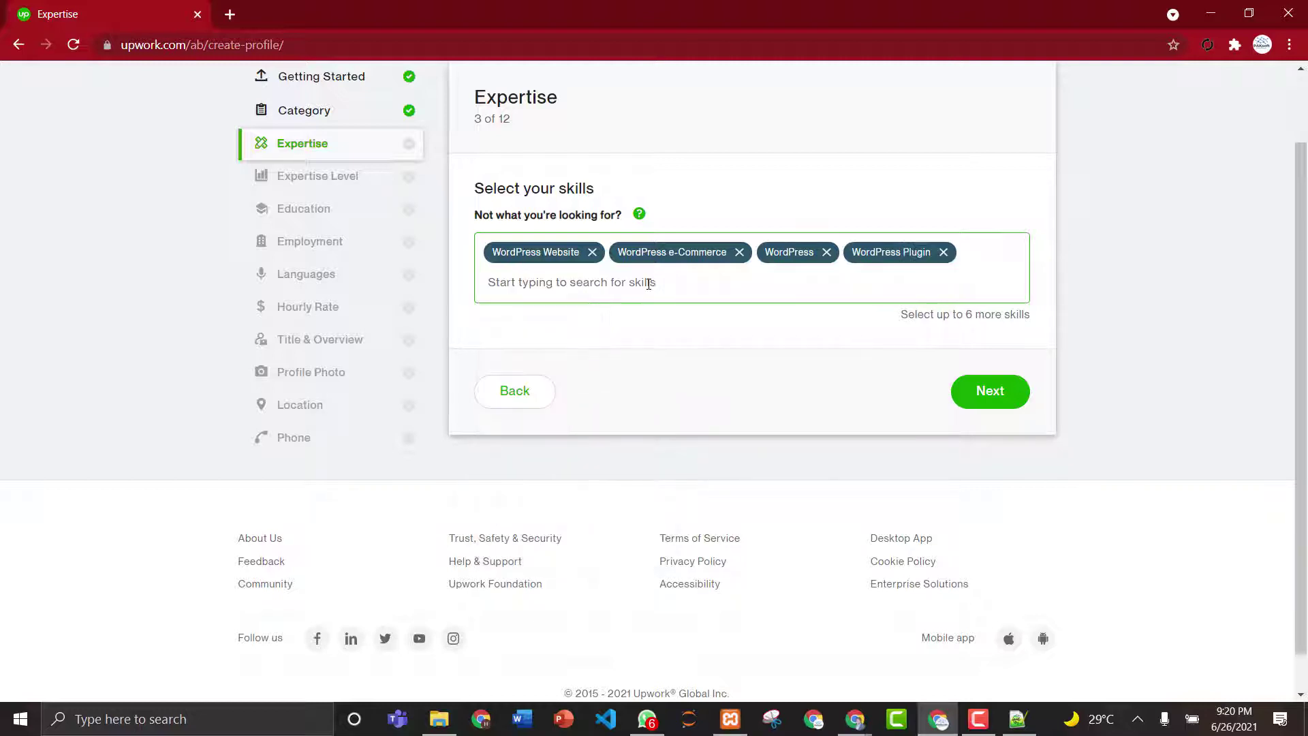
{"action": "type", "text": "wordp"}
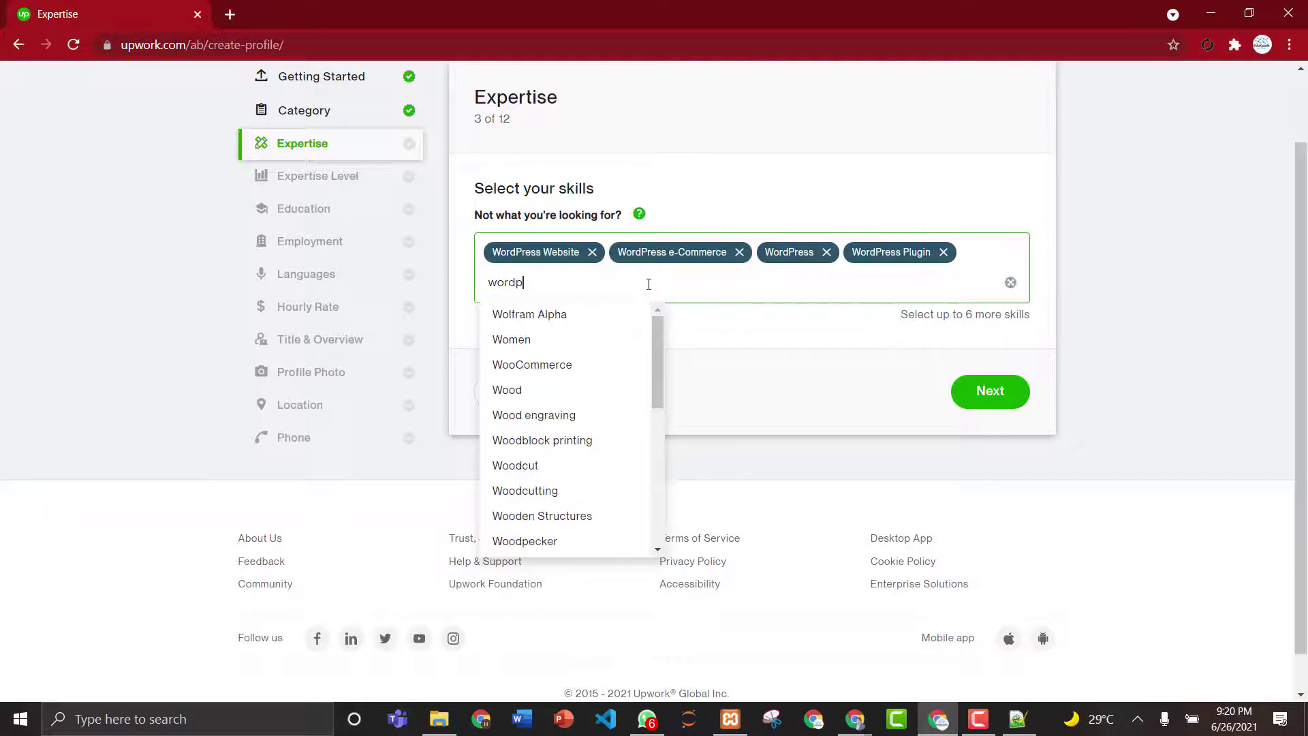
{"action": "type", "text": "ress"}
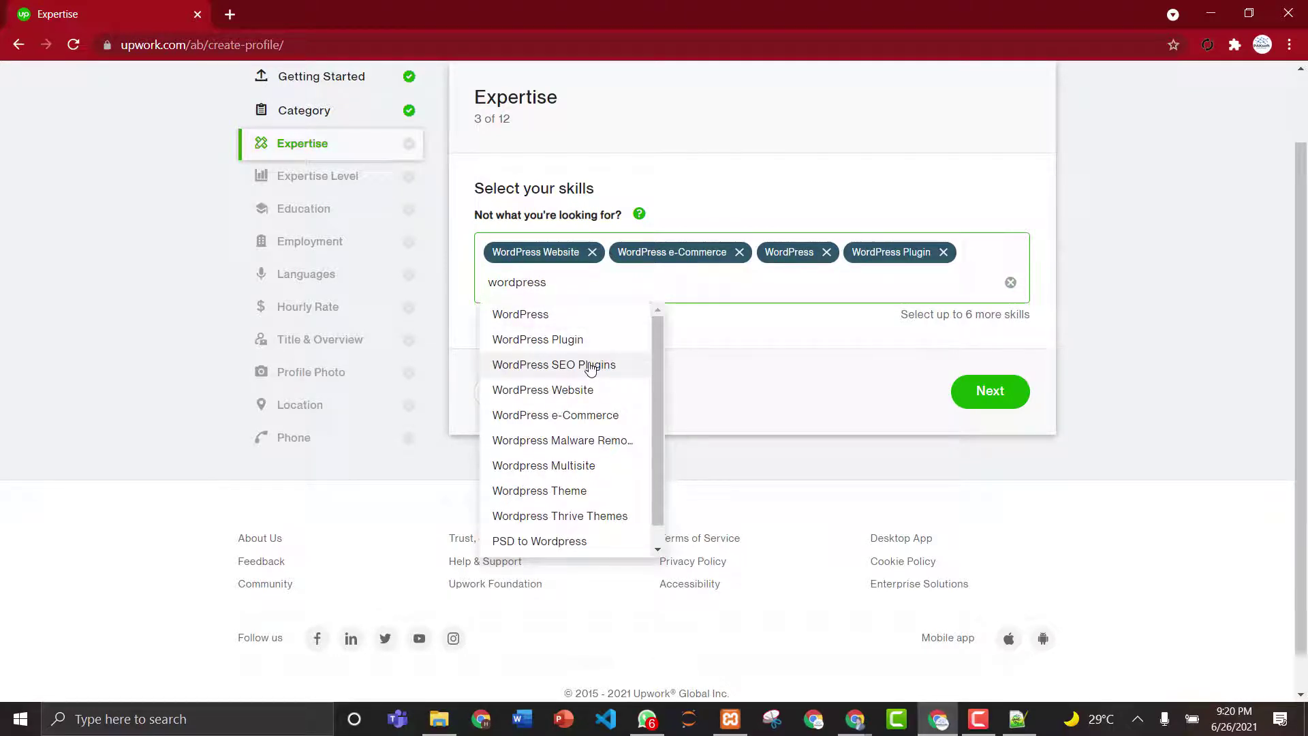
{"action": "left_click", "coordinate": [590, 368]}
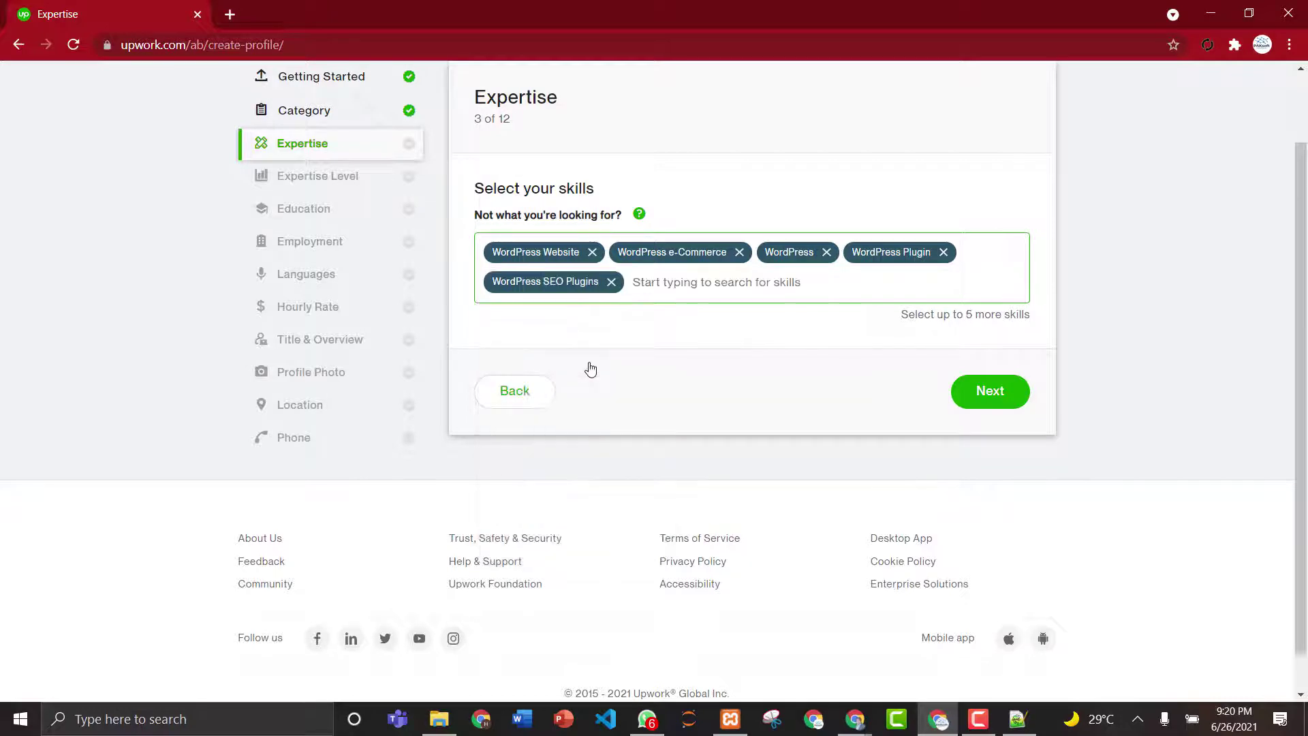
- Add Wordpress Malware Removal, Multisite, Theme, Plugins for Wordpress and PSD to Wordpress, then continue
{"action": "type", "text": "wor"}
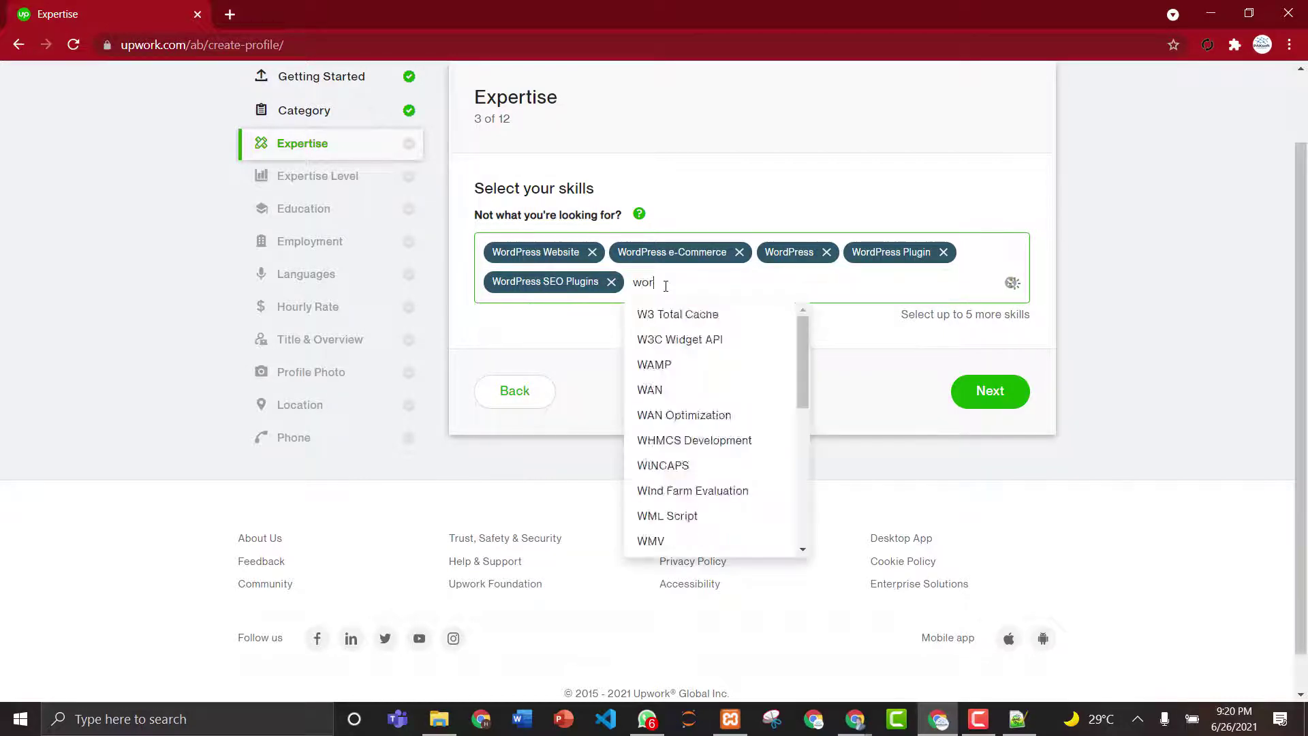
{"action": "type", "text": "dpress"}
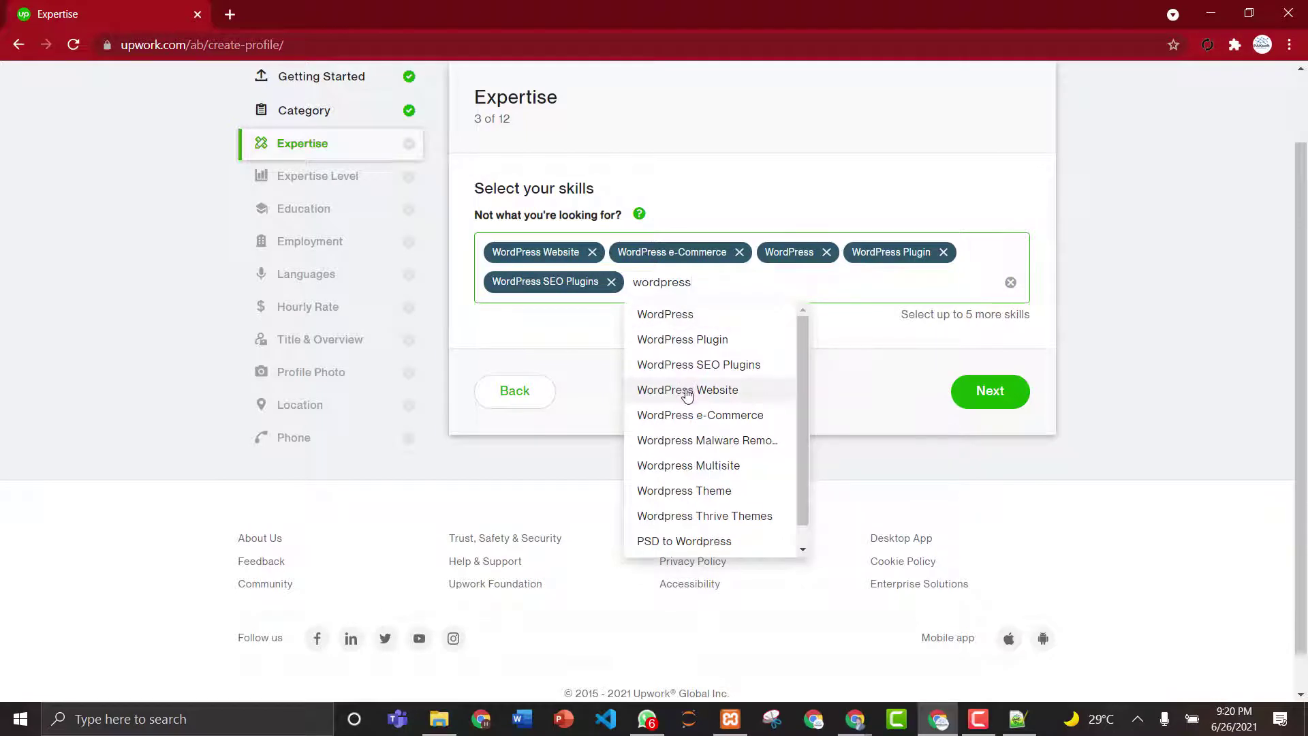
{"action": "left_click", "coordinate": [691, 447]}
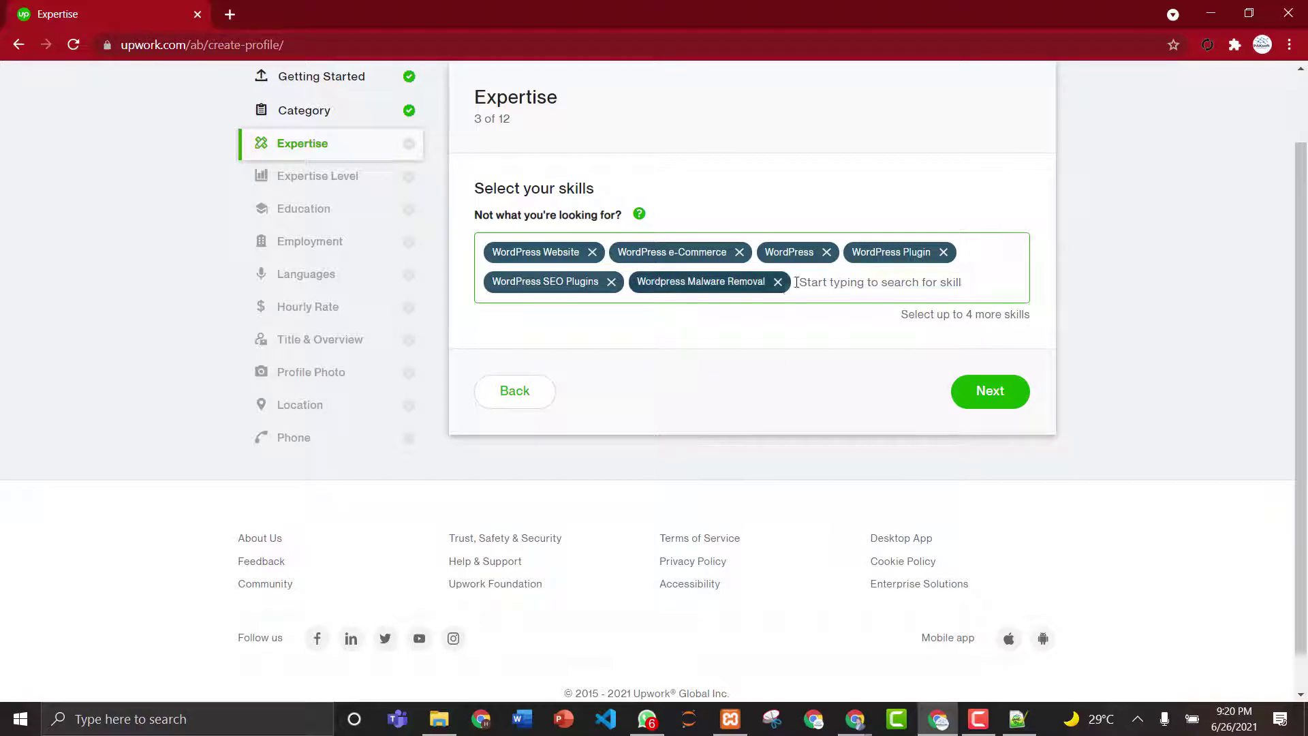
{"action": "type", "text": "wordpress"}
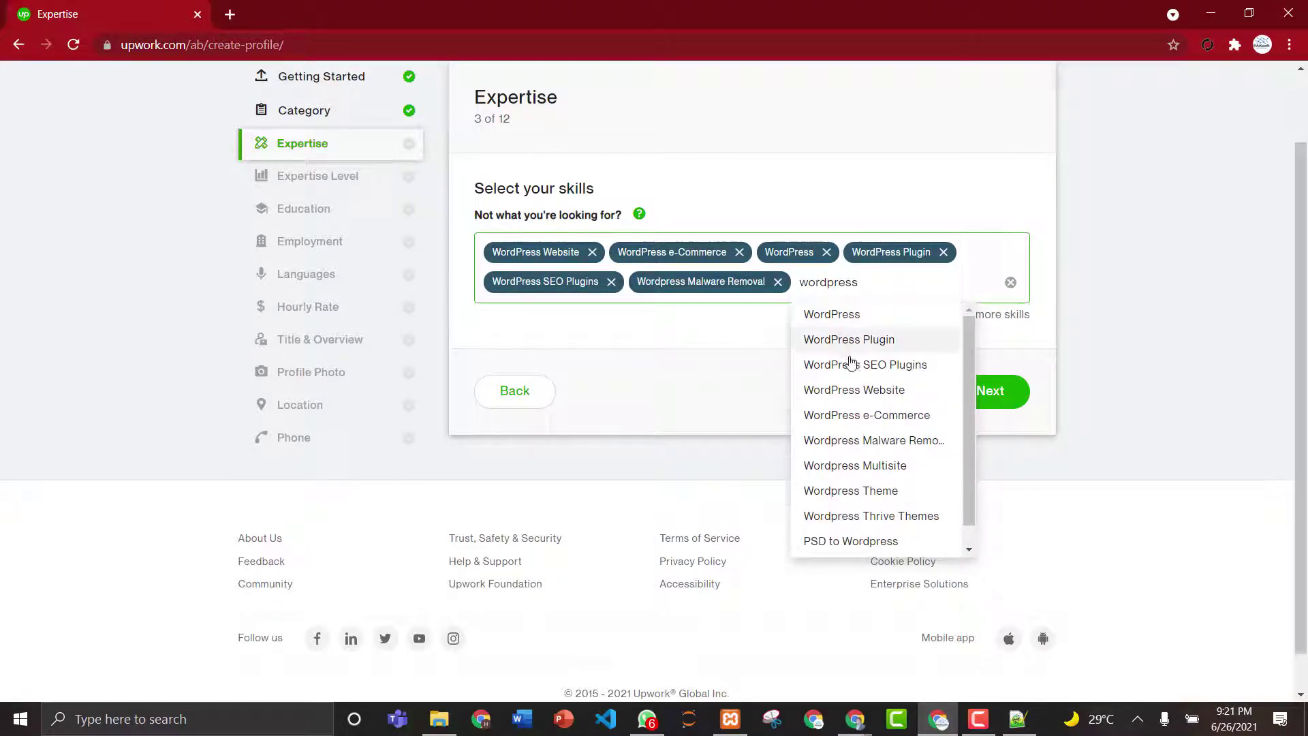
{"action": "left_click", "coordinate": [864, 466]}
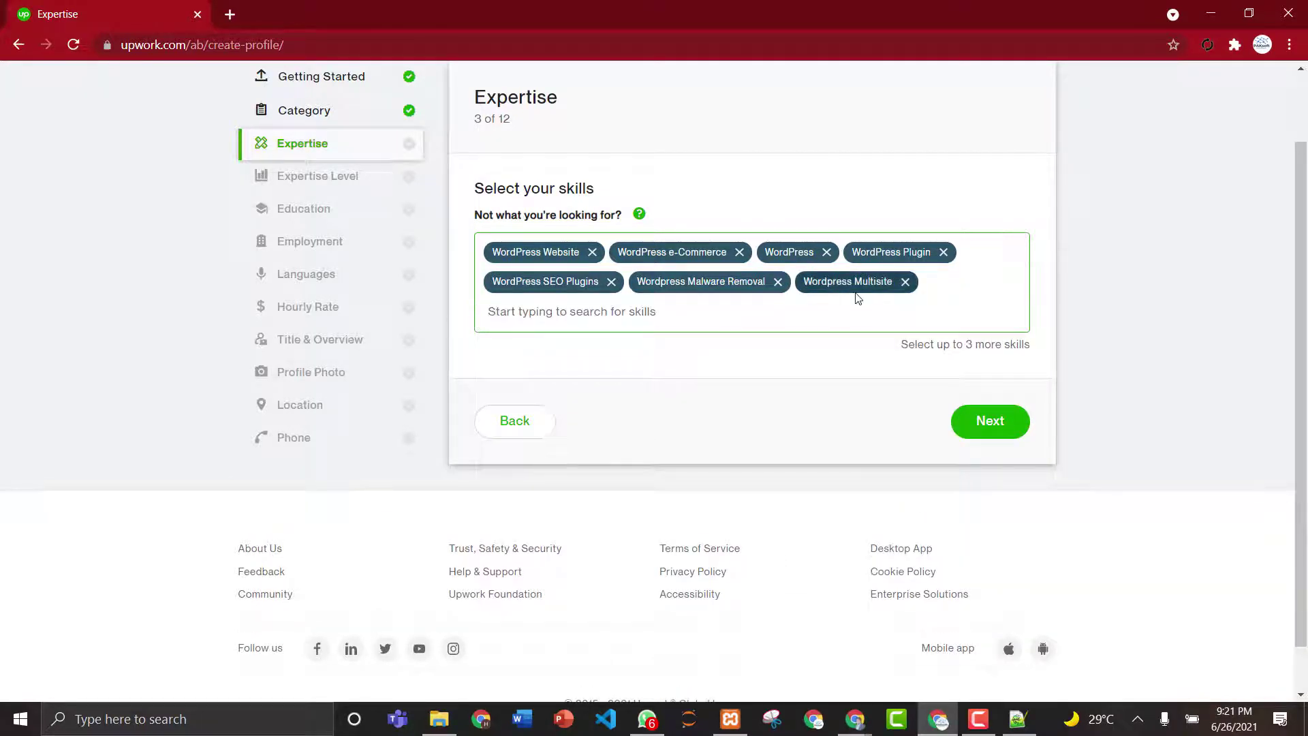
{"action": "left_click", "coordinate": [745, 312]}
{"action": "type", "text": "word"}
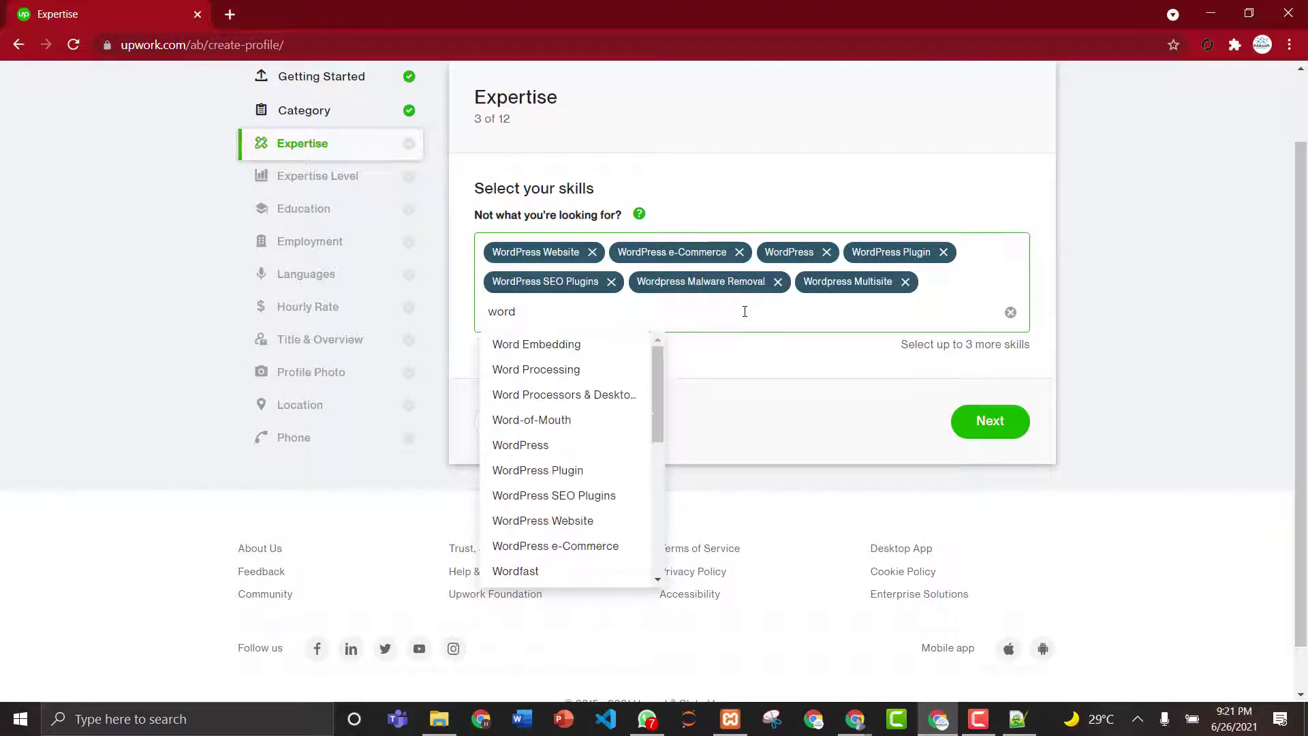
{"action": "type", "text": "press"}
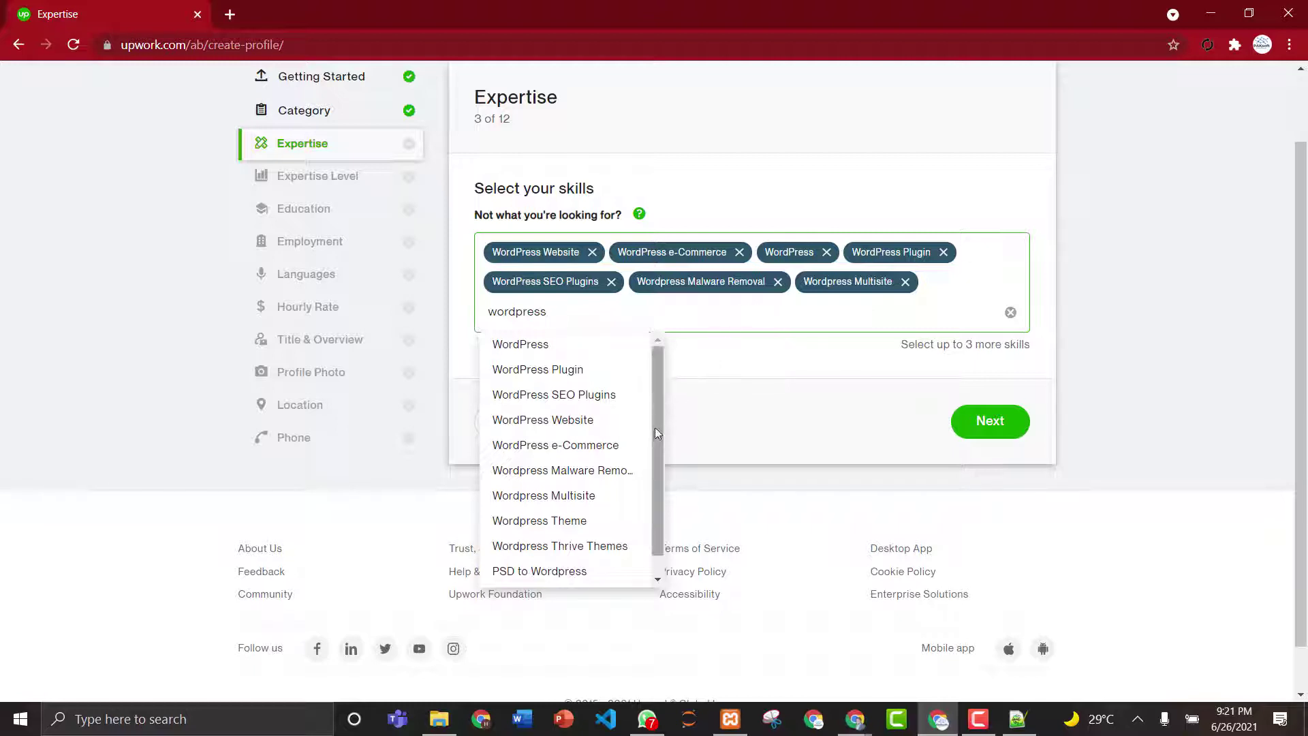
{"action": "left_click", "coordinate": [560, 520]}
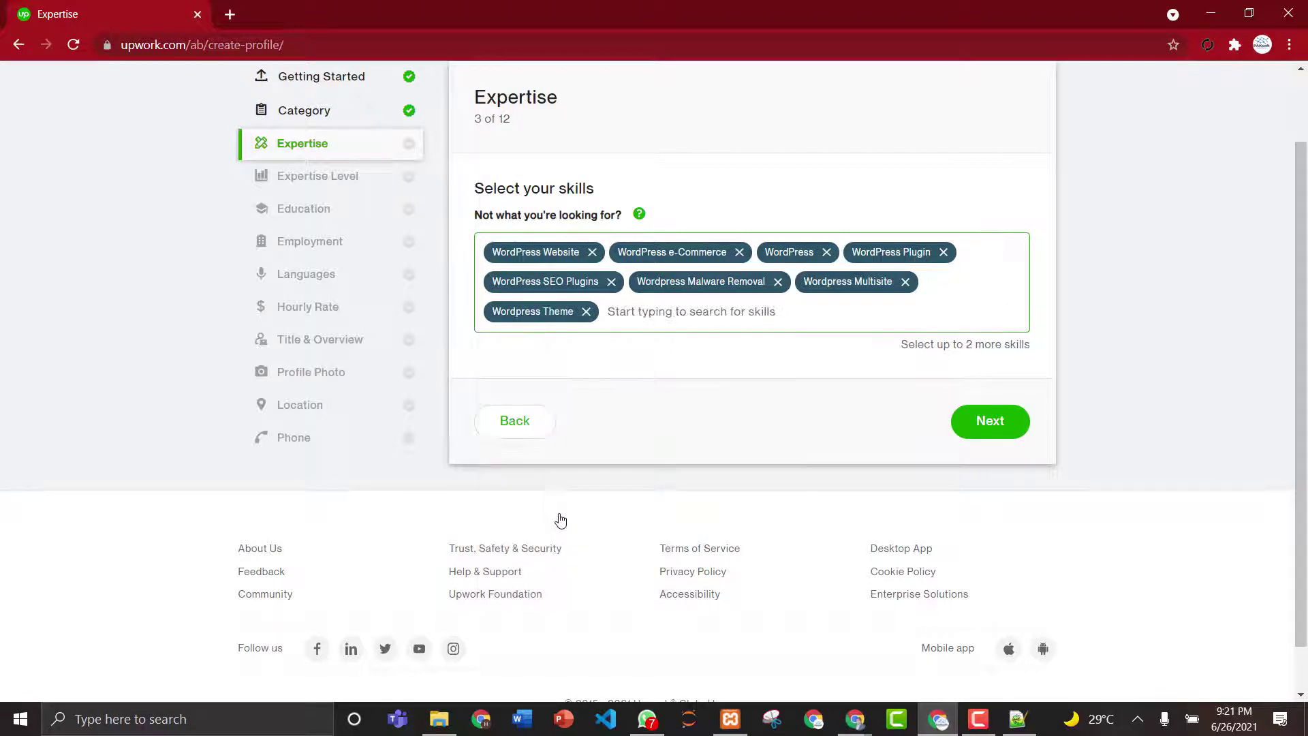
{"action": "type", "text": "wo"}
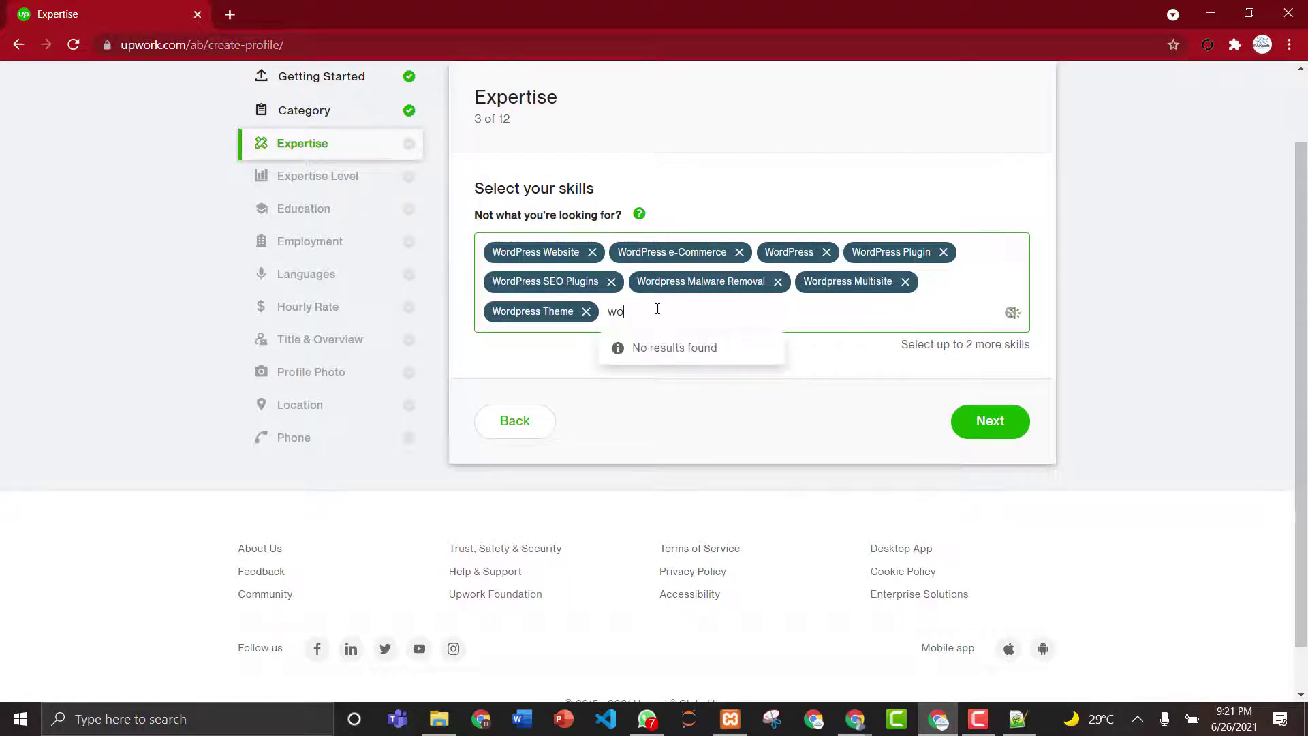
{"action": "type", "text": "rdpress"}
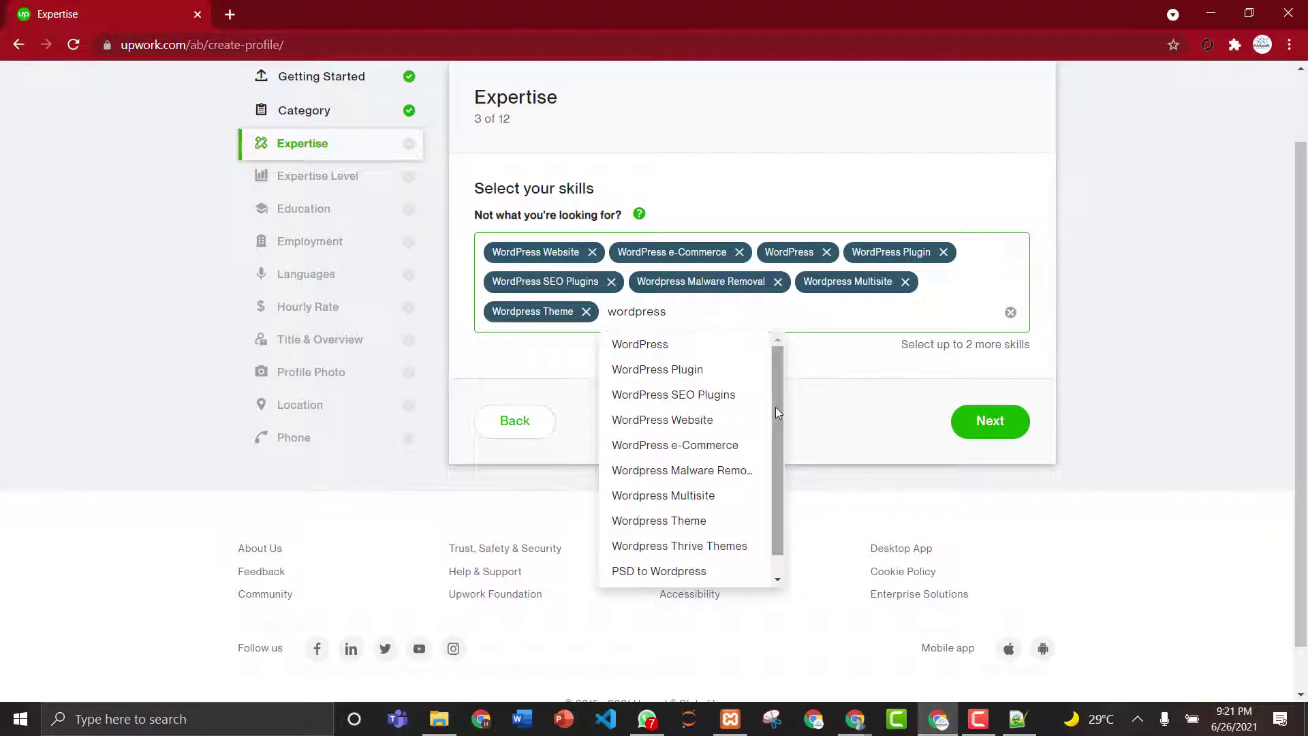
{"action": "left_click_drag", "start_coordinate": [775, 406], "coordinate": [773, 477]}
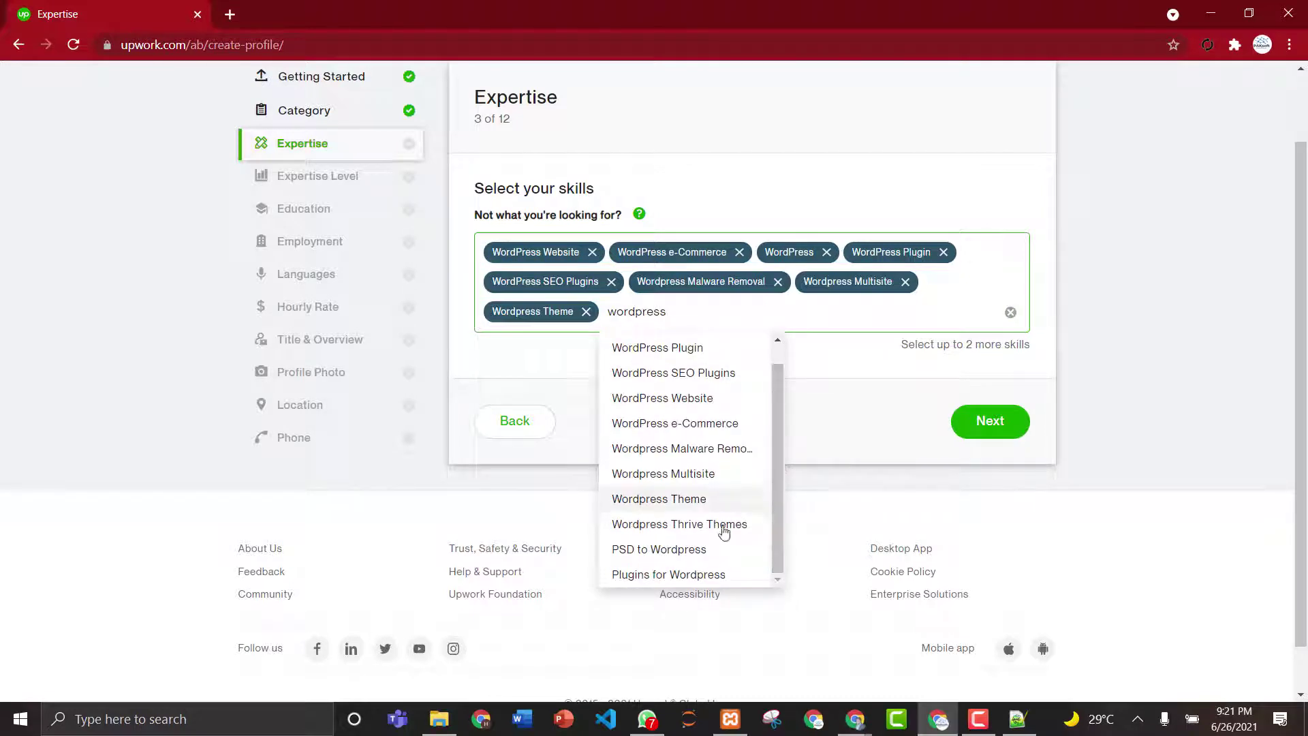
{"action": "left_click", "coordinate": [698, 575]}
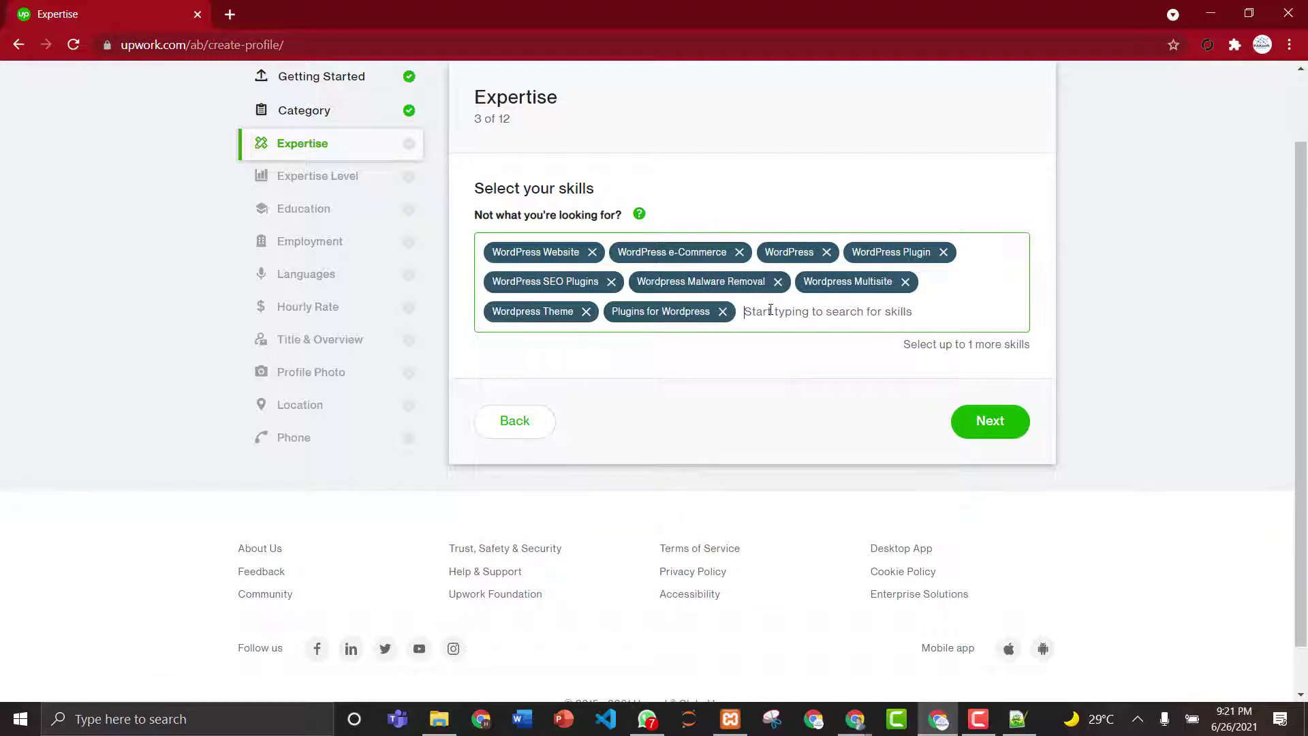
{"action": "type", "text": "wordpress"}
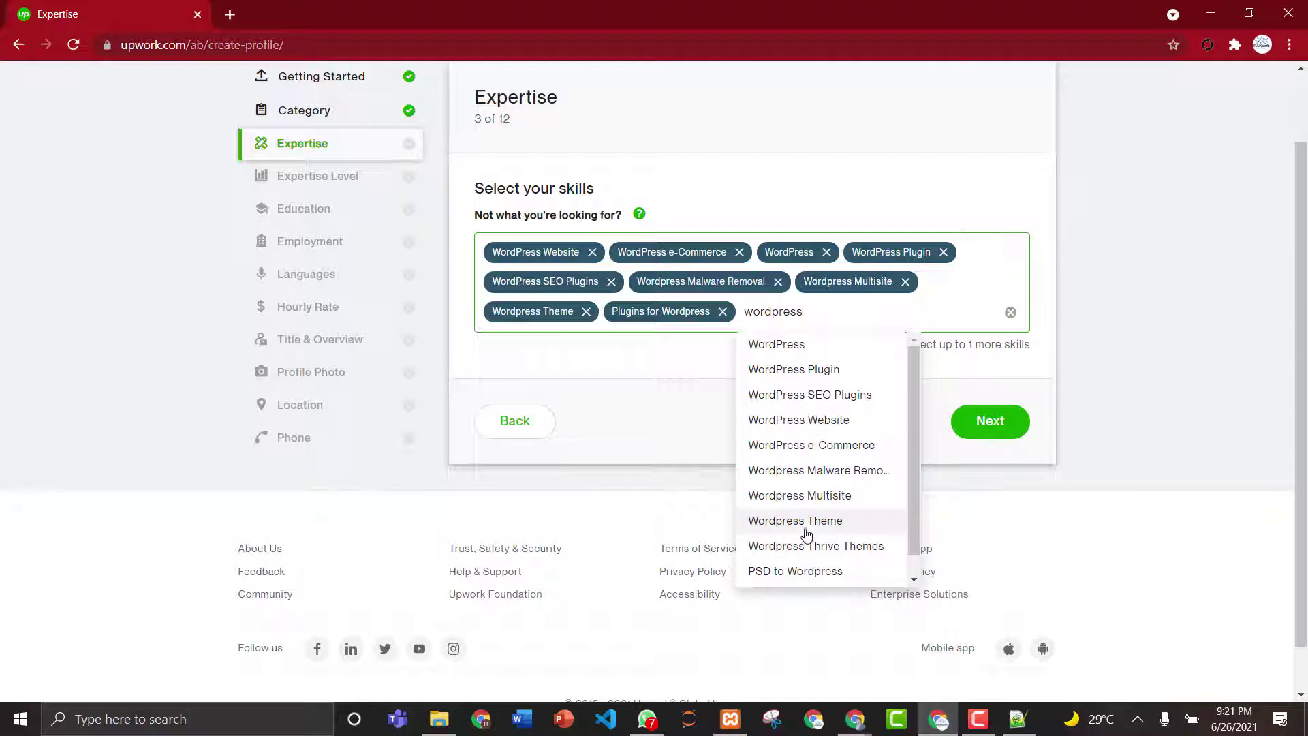
{"action": "left_click", "coordinate": [807, 574]}
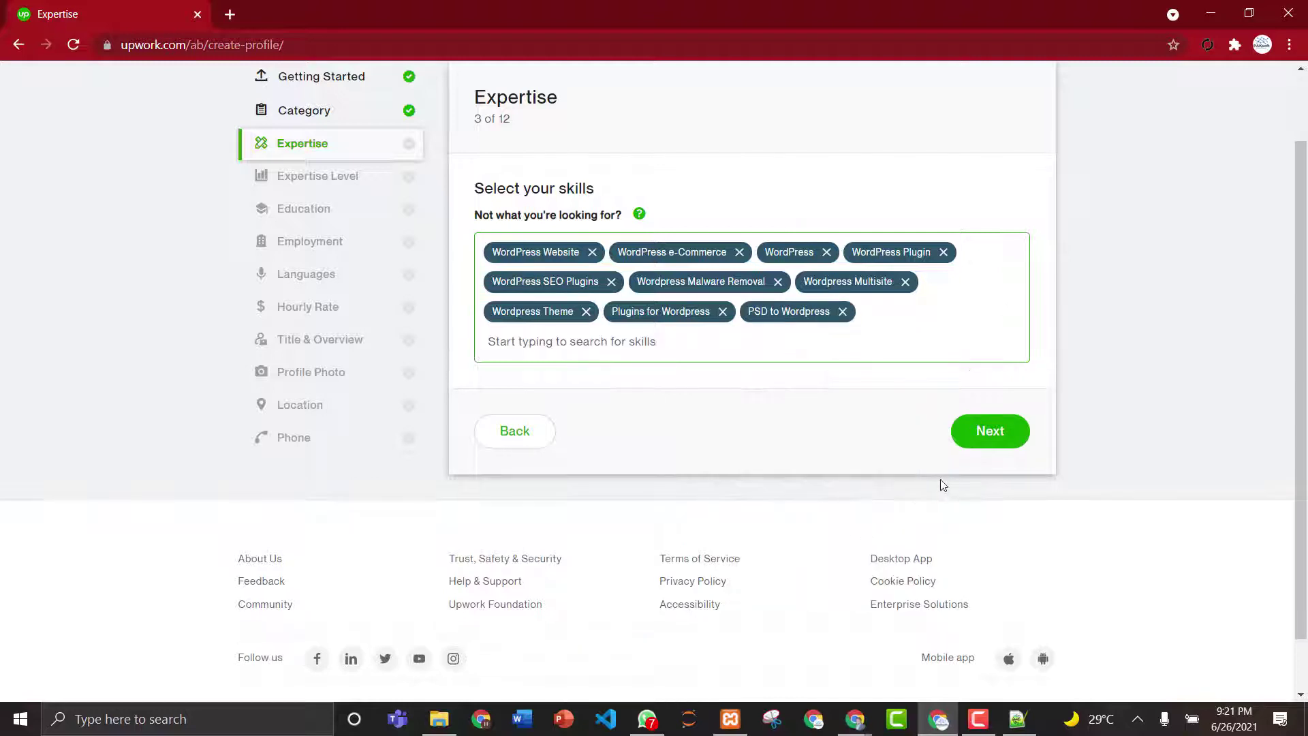
{"action": "left_click", "coordinate": [989, 431]}
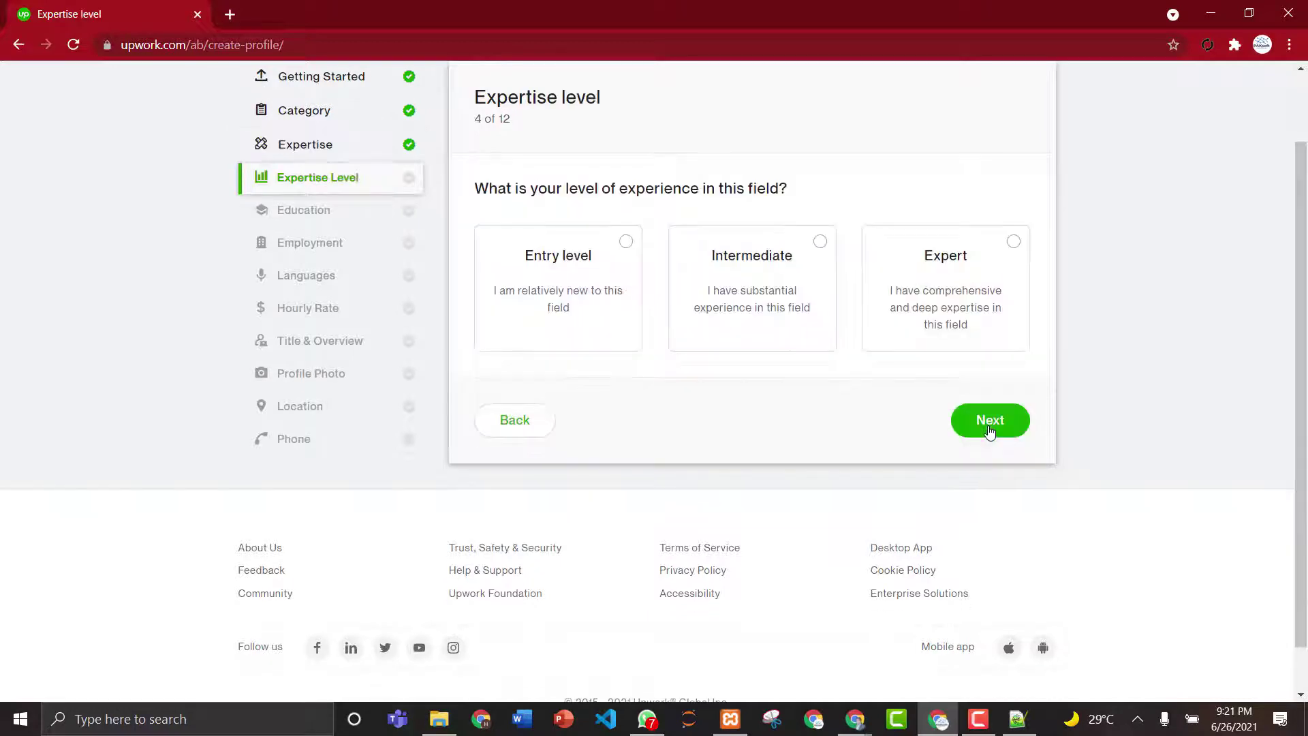
- Pick Expert as the experience level, continue, and start a new education entry
{"action": "left_click", "coordinate": [1022, 242]}
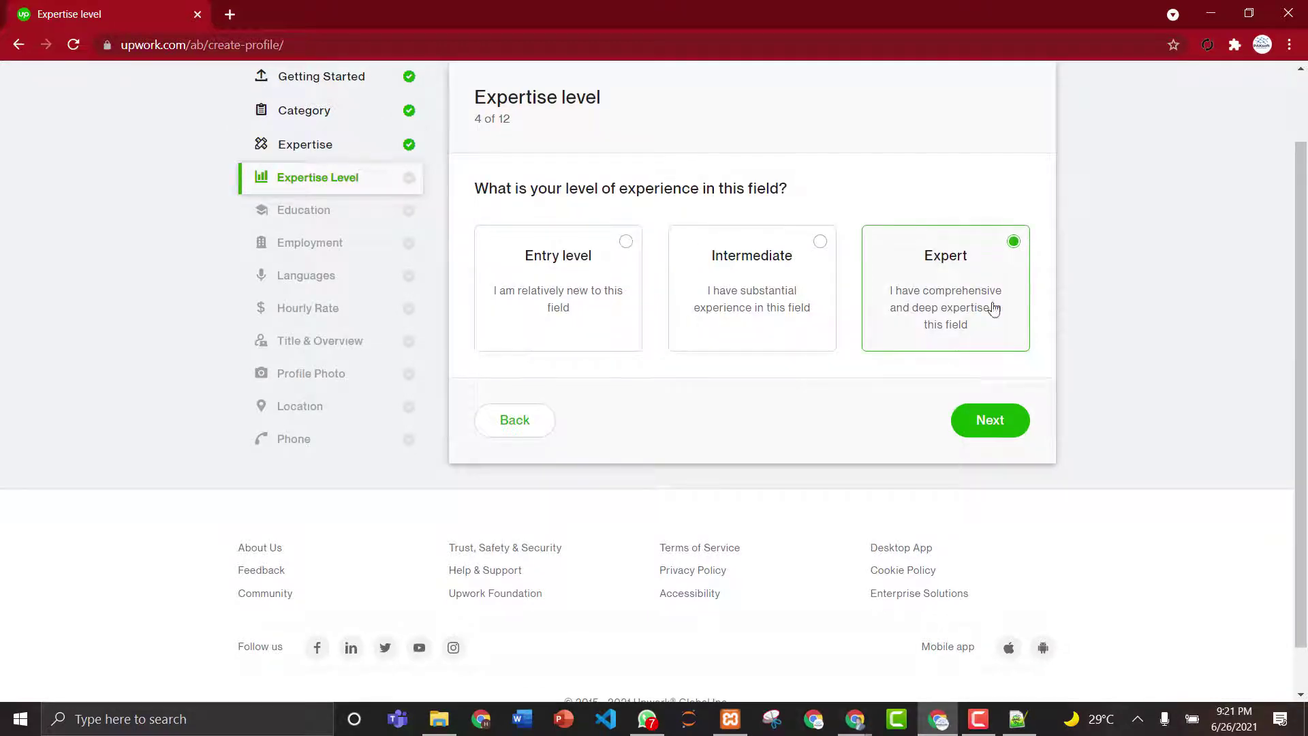
{"action": "left_click", "coordinate": [989, 421]}
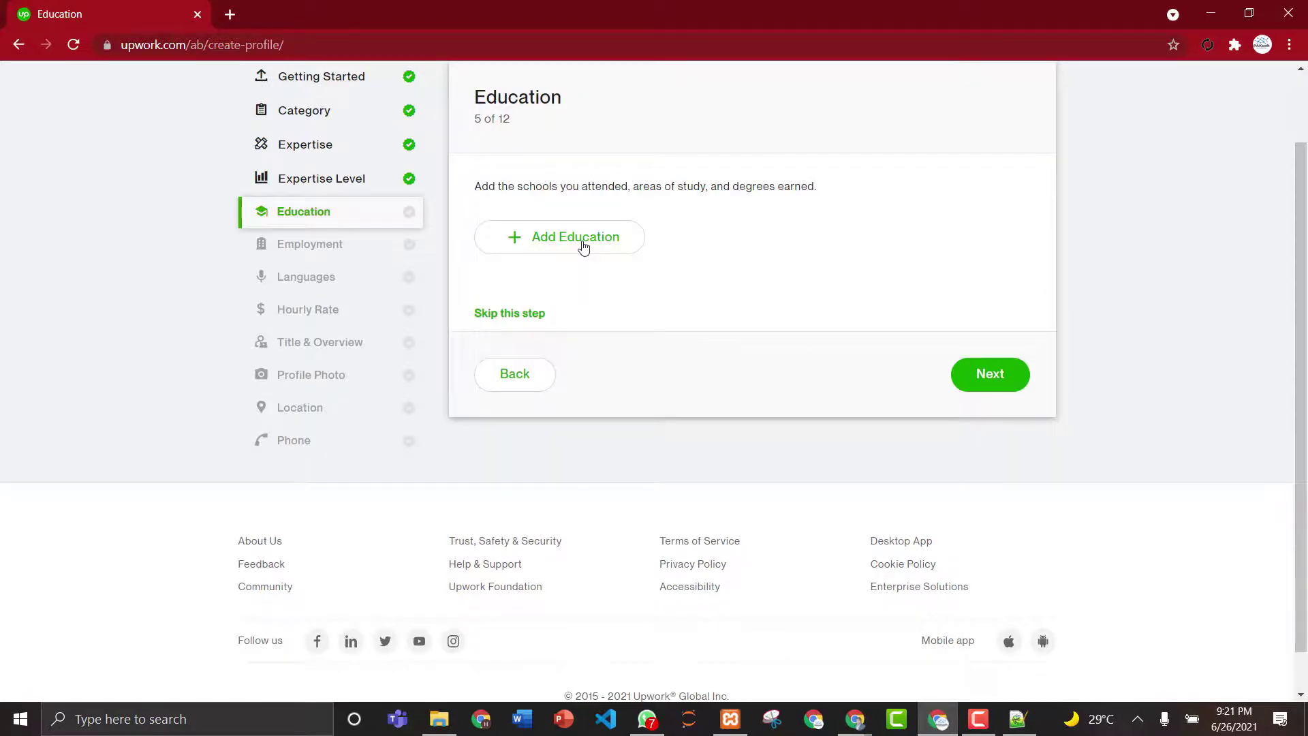
{"action": "left_click", "coordinate": [582, 243]}
- Enter the school name and 'Matric in Science' as the area of study
{"action": "left_click", "coordinate": [536, 196]}
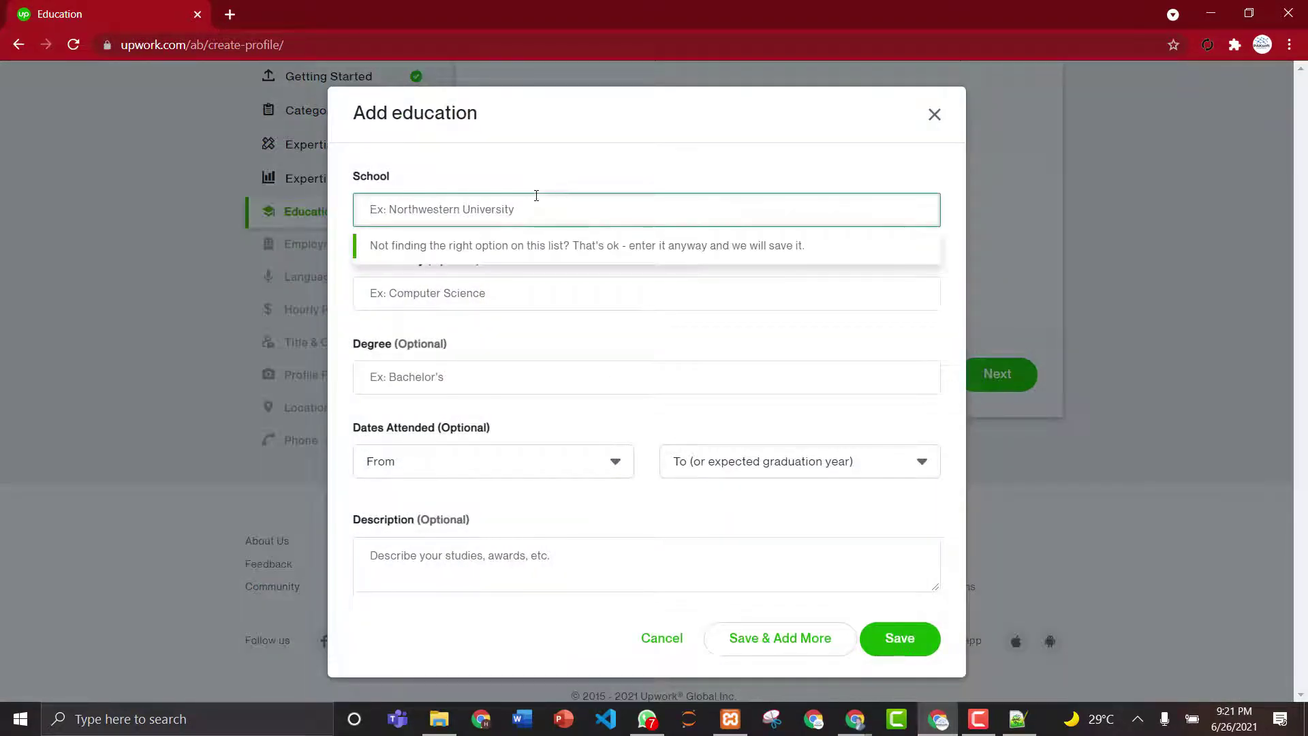
{"action": "type", "text": "Ji"}
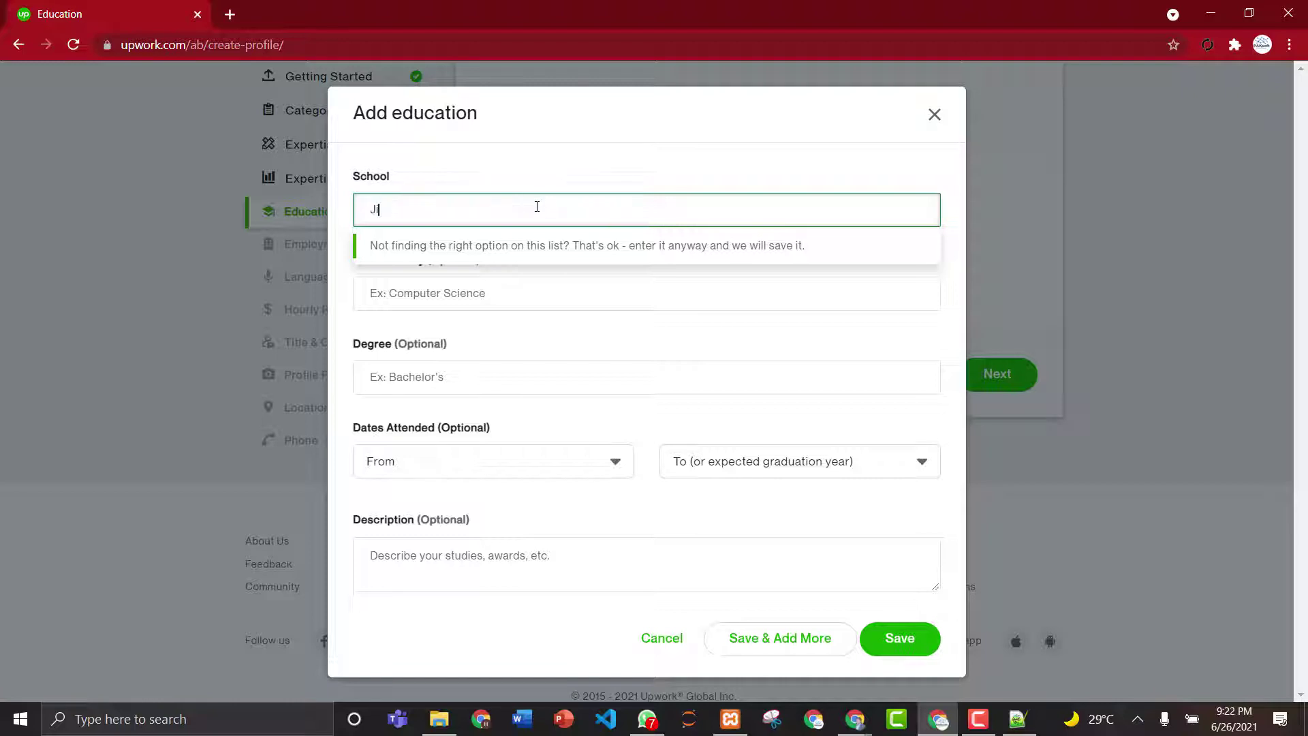
{"action": "type", "text": "nnah Pu"}
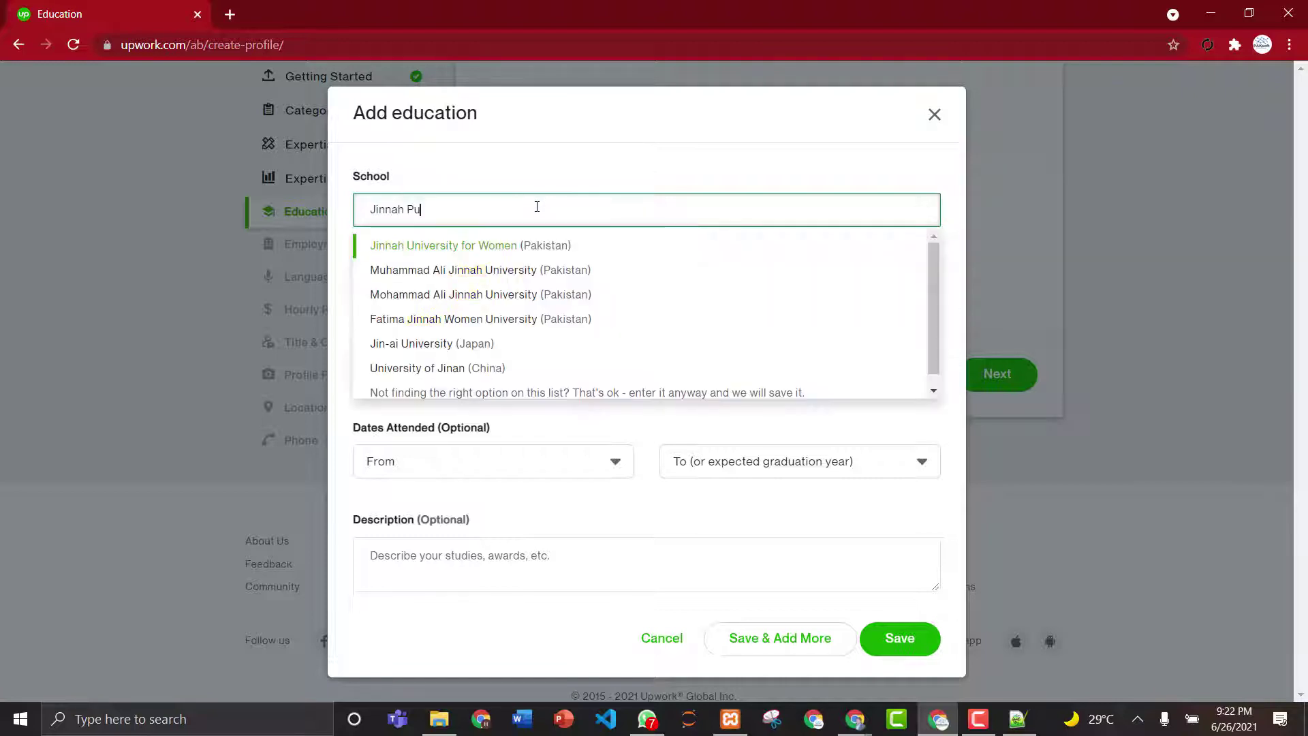
{"action": "type", "text": "blic Sch"}
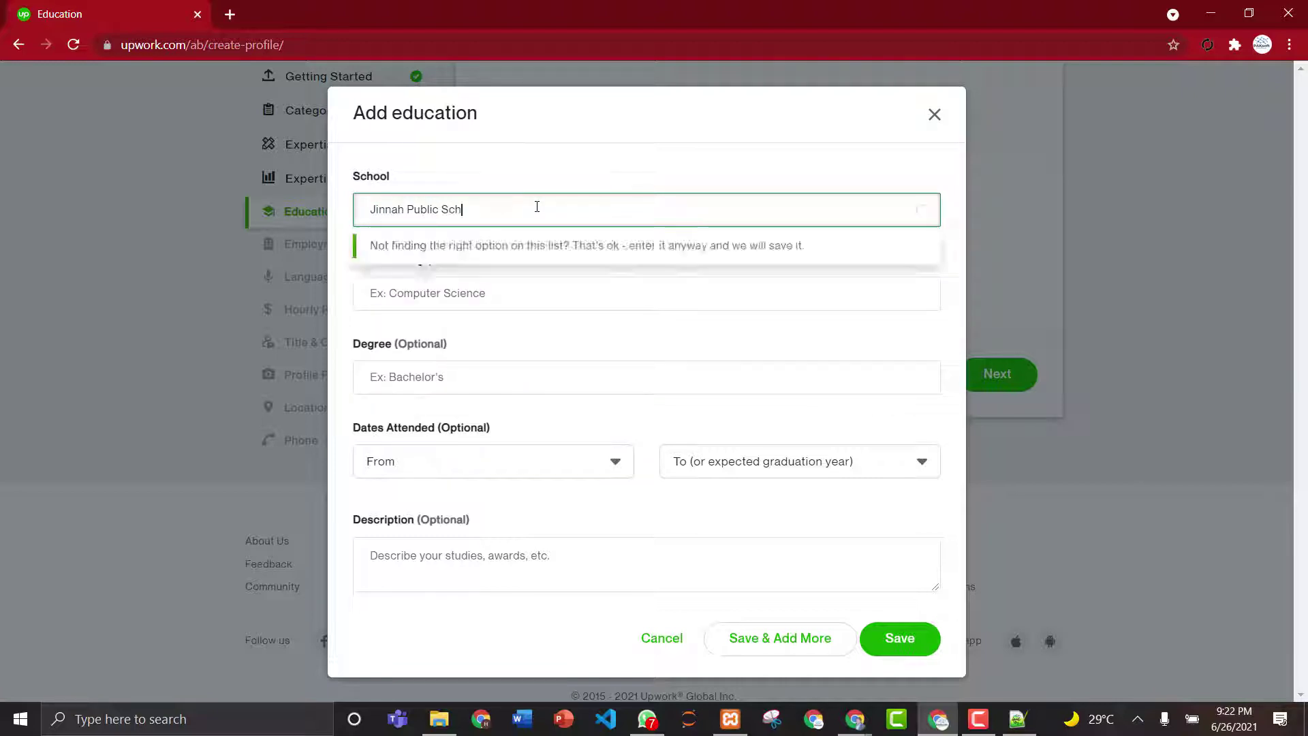
{"action": "type", "text": "ool and College Hafiz Hayat"}
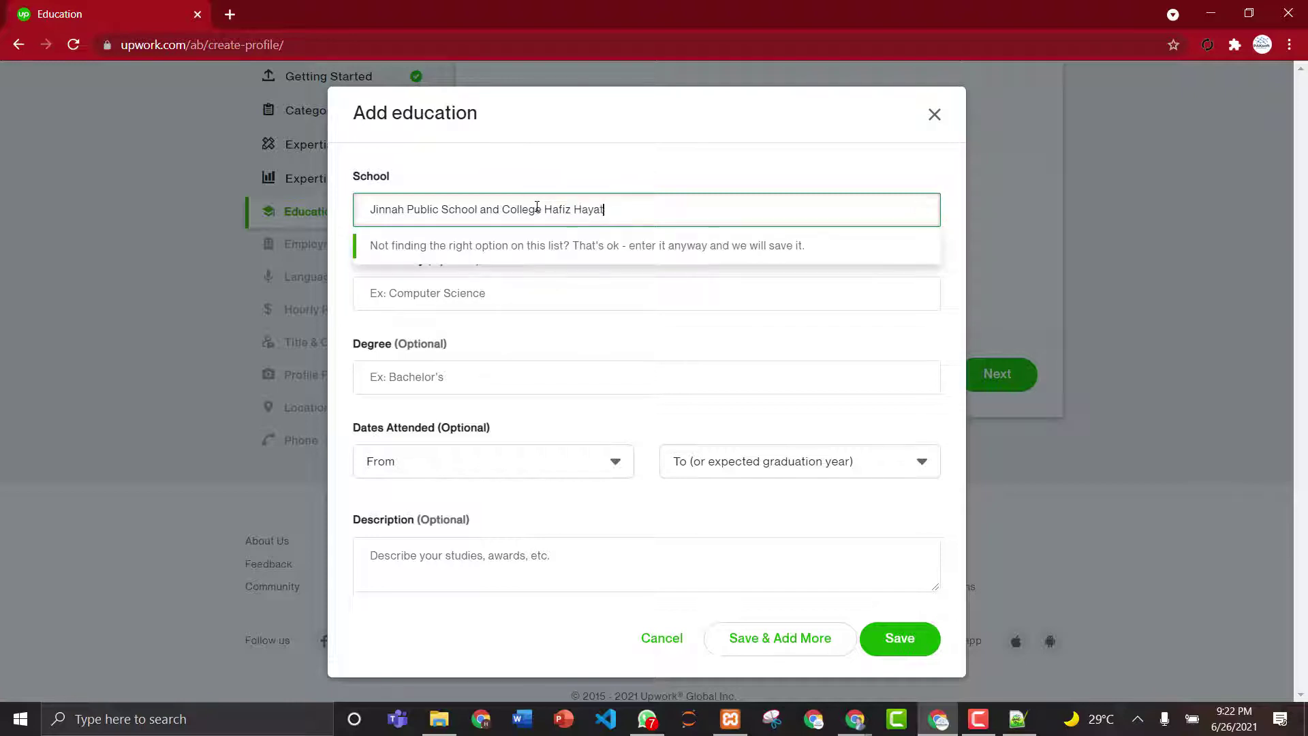
{"action": "type", "text": " Road Gujrat"}
{"action": "left_click", "coordinate": [494, 293]}
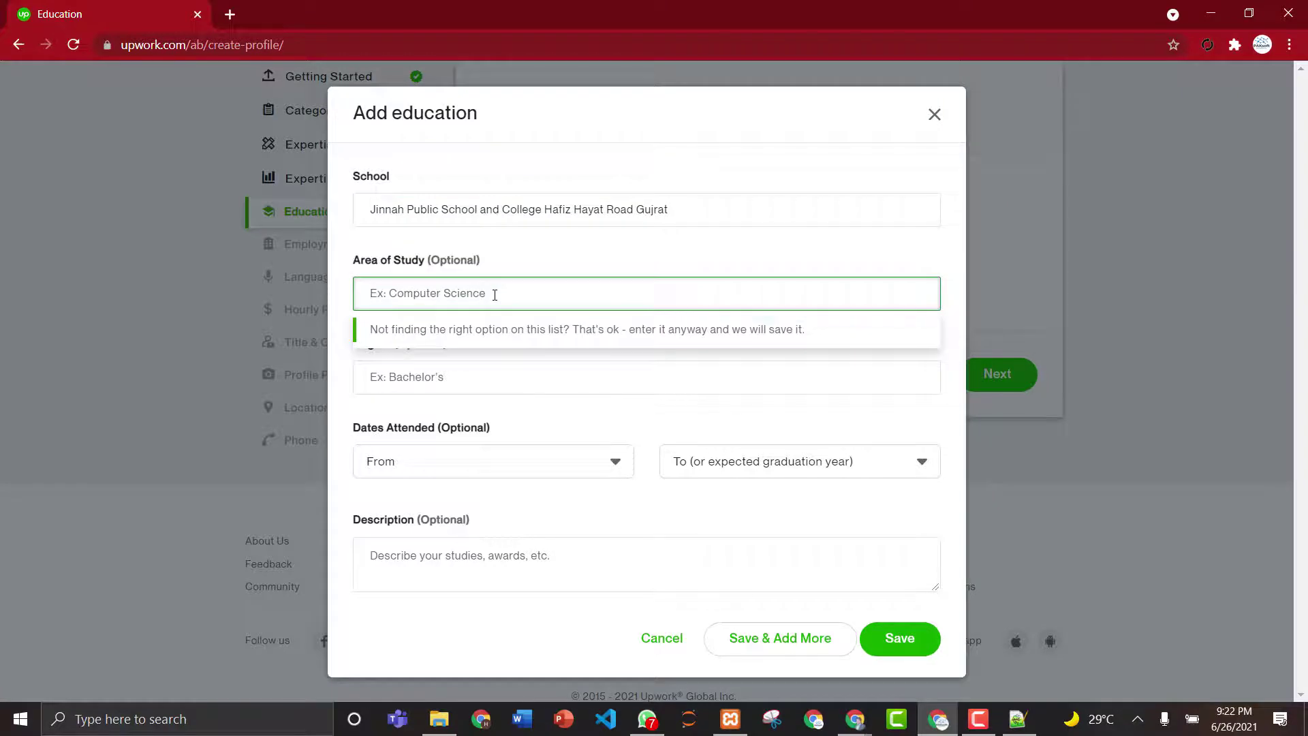
{"action": "type", "text": "Matr"}
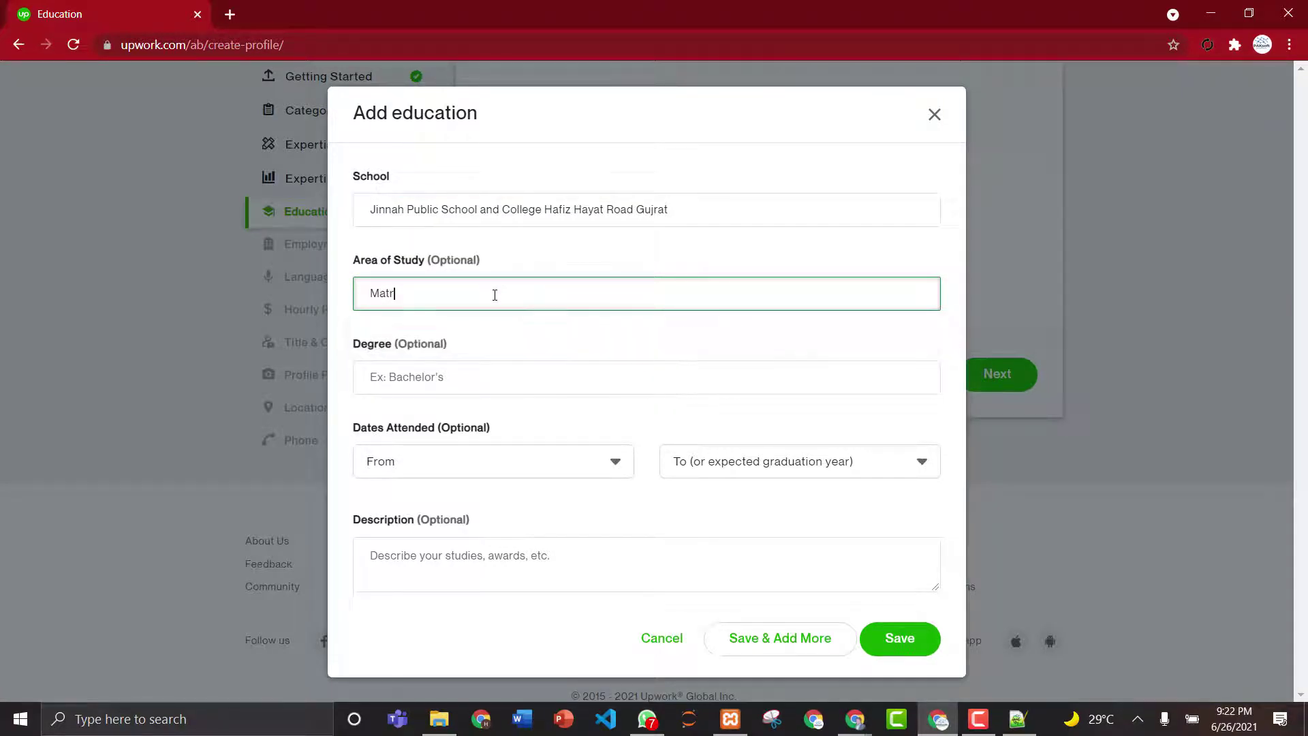
{"action": "type", "text": "ic in Science"}
{"action": "key", "text": "BackSpace"}
{"action": "key", "text": "BackSpace"}
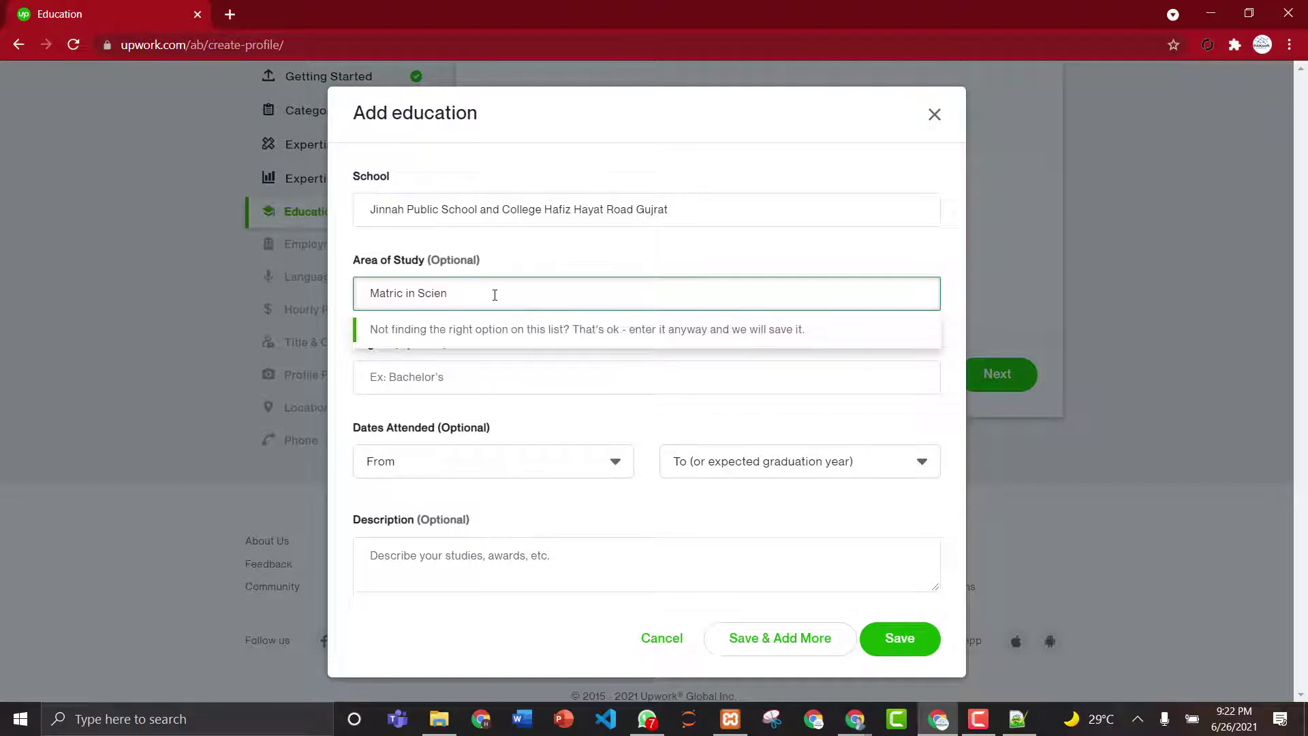
{"action": "type", "text": "ce"}
- Search the Degree field with 'sc' and choose High school degree
{"action": "left_click", "coordinate": [438, 378]}
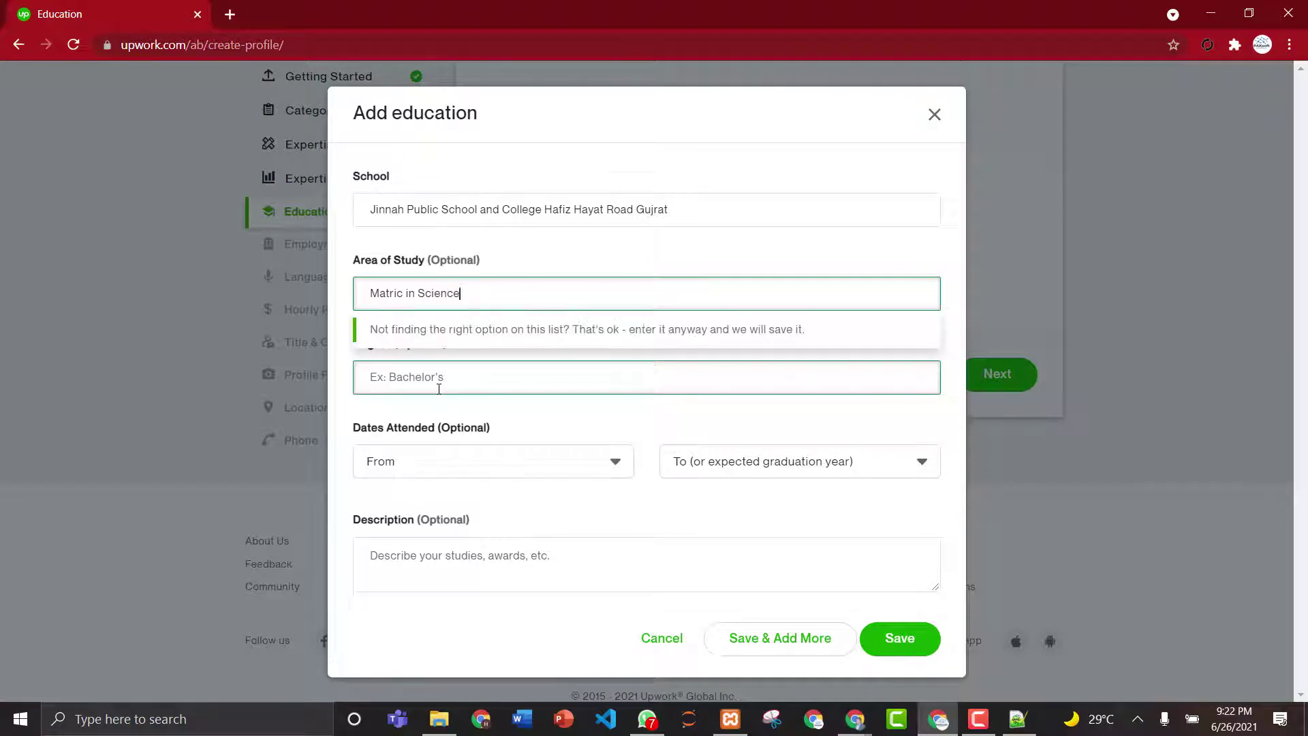
{"action": "type", "text": "Matric"}
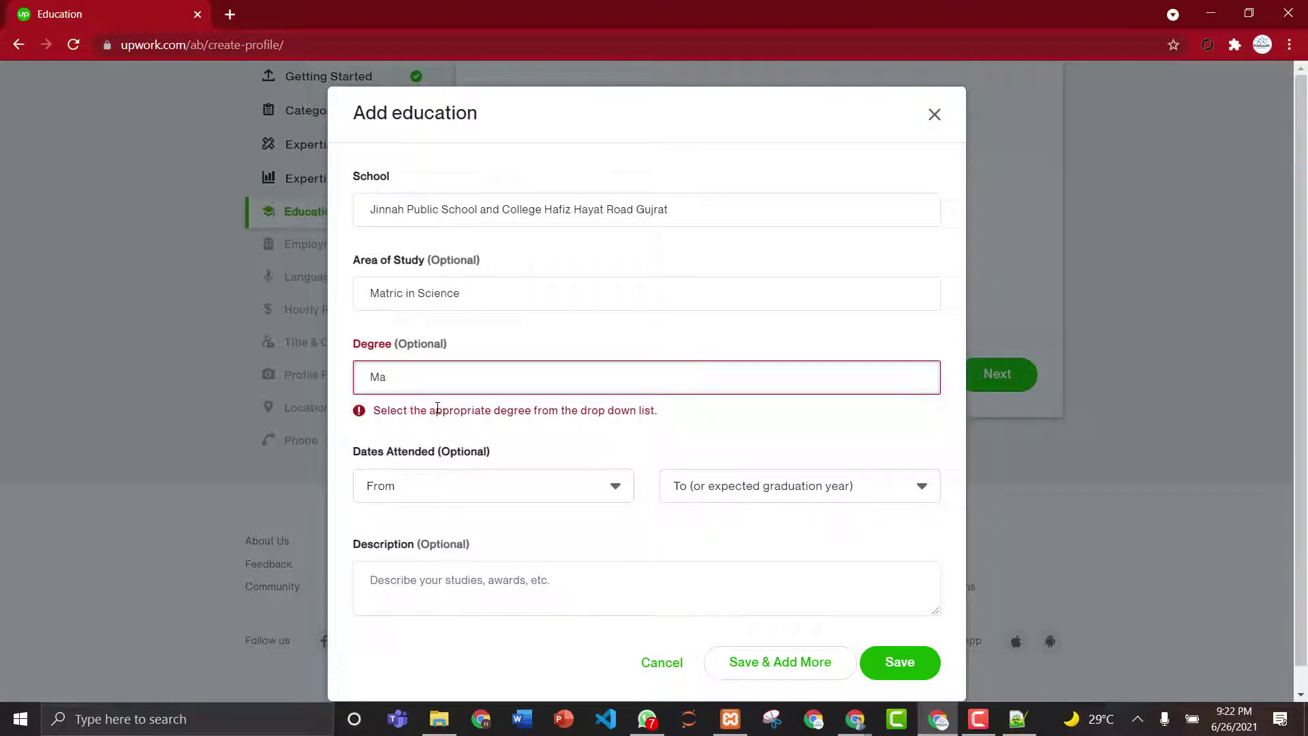
{"action": "key", "text": "BackSpace"}
{"action": "key", "text": "BackSpace"}
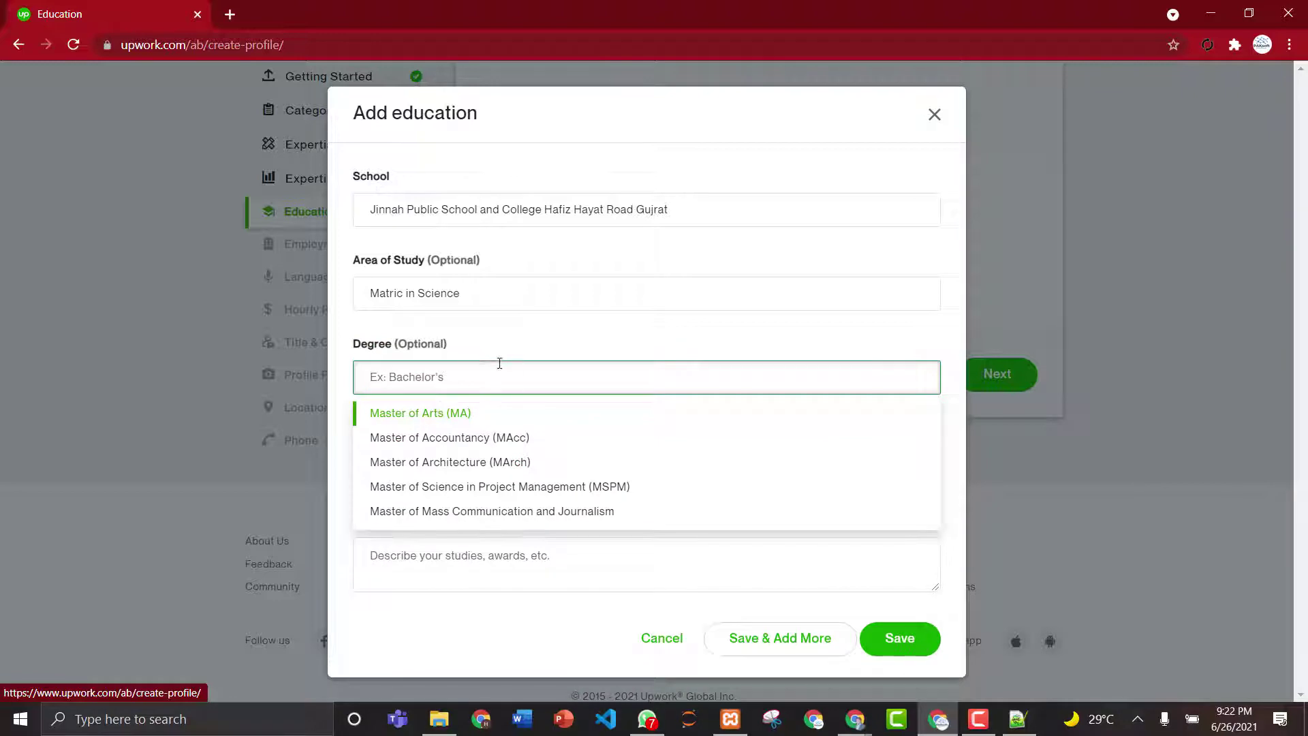
{"action": "type", "text": "sc"}
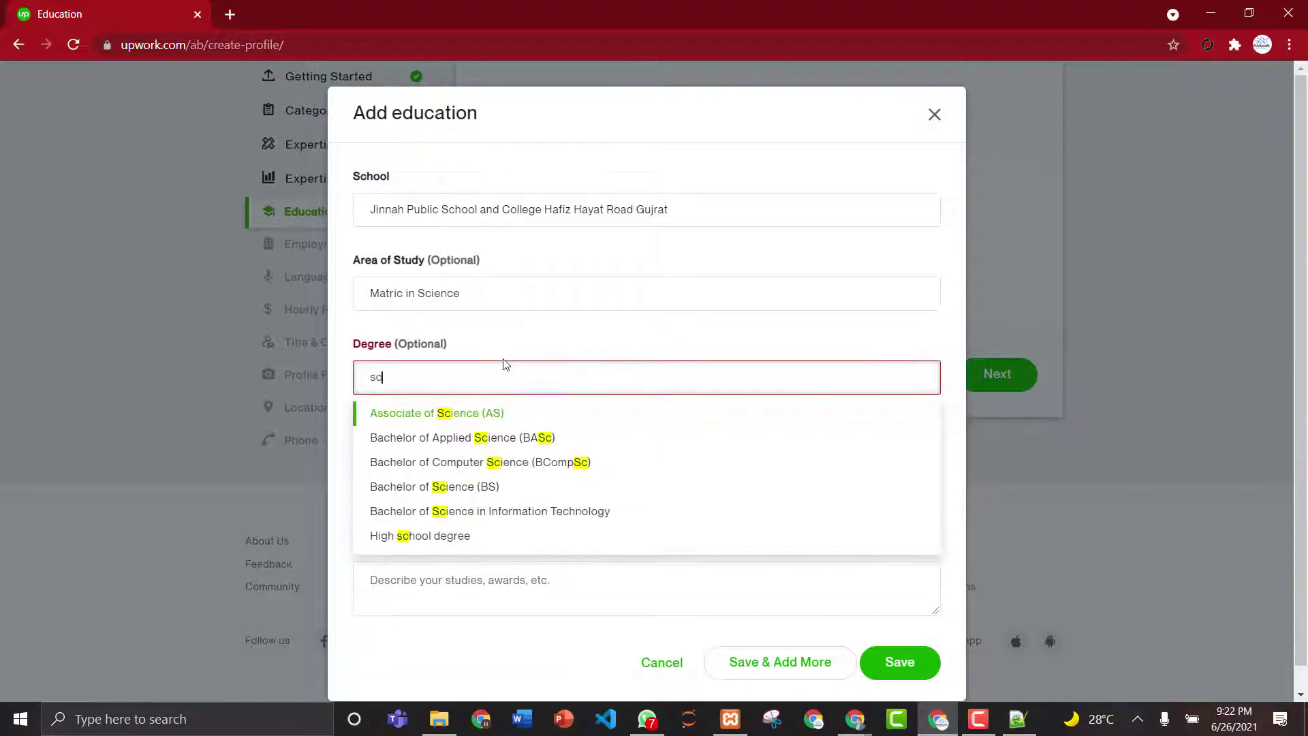
{"action": "key", "text": "BackSpace"}
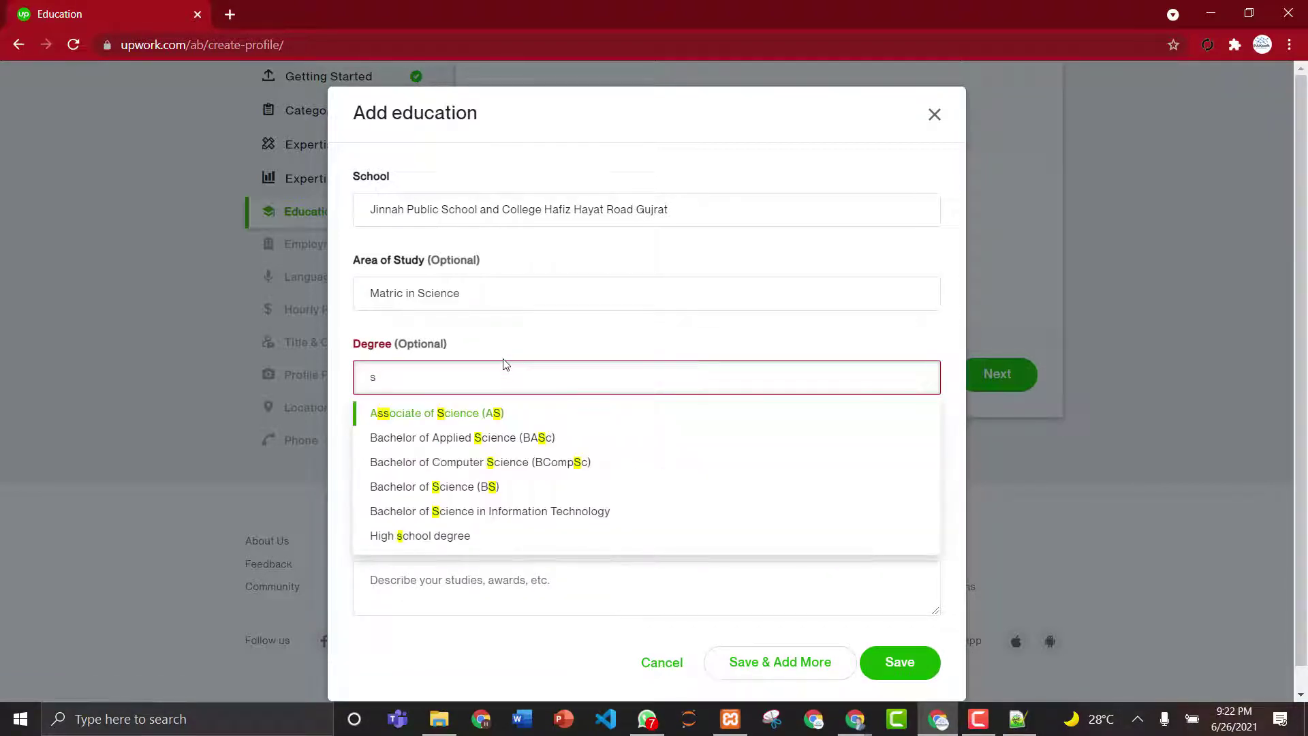
{"action": "left_click", "coordinate": [432, 536]}
- Set the education's start year to 2000
{"action": "left_click", "coordinate": [470, 471]}
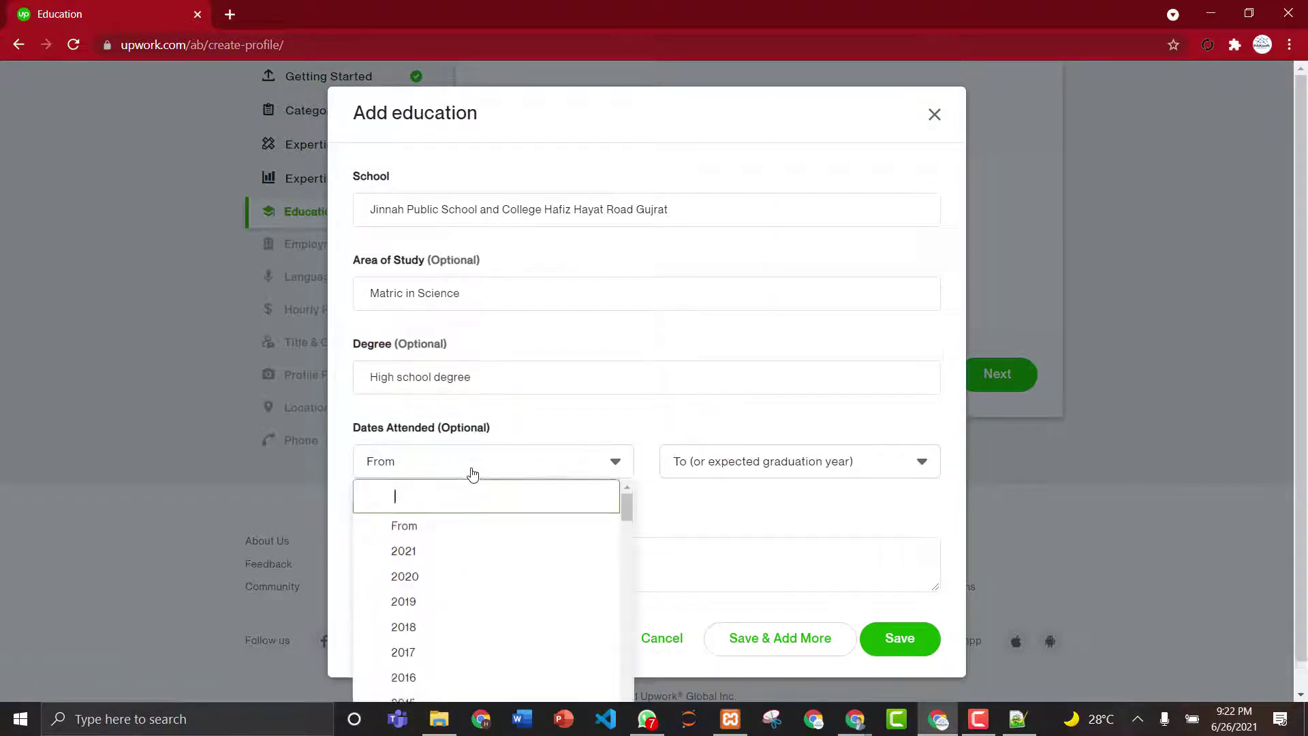
{"action": "left_click", "coordinate": [630, 512]}
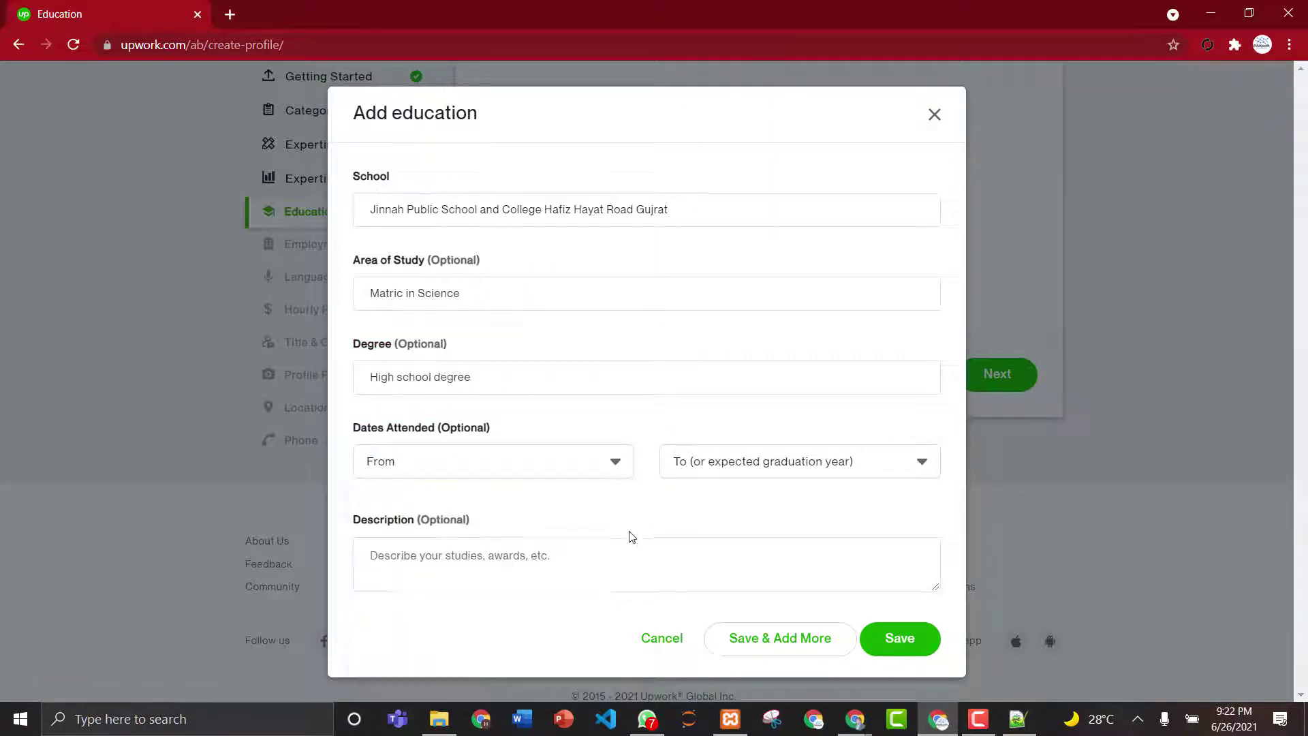
{"action": "left_click", "coordinate": [599, 464]}
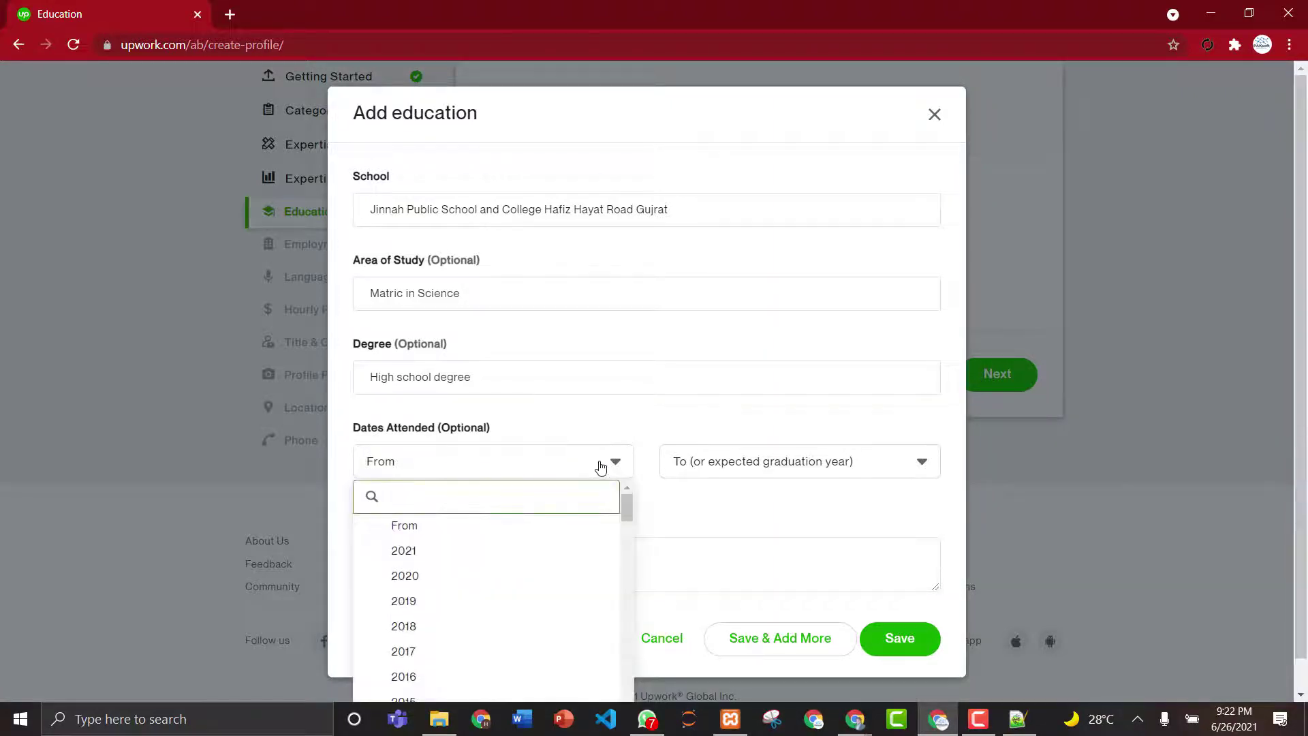
{"action": "left_click", "coordinate": [628, 505]}
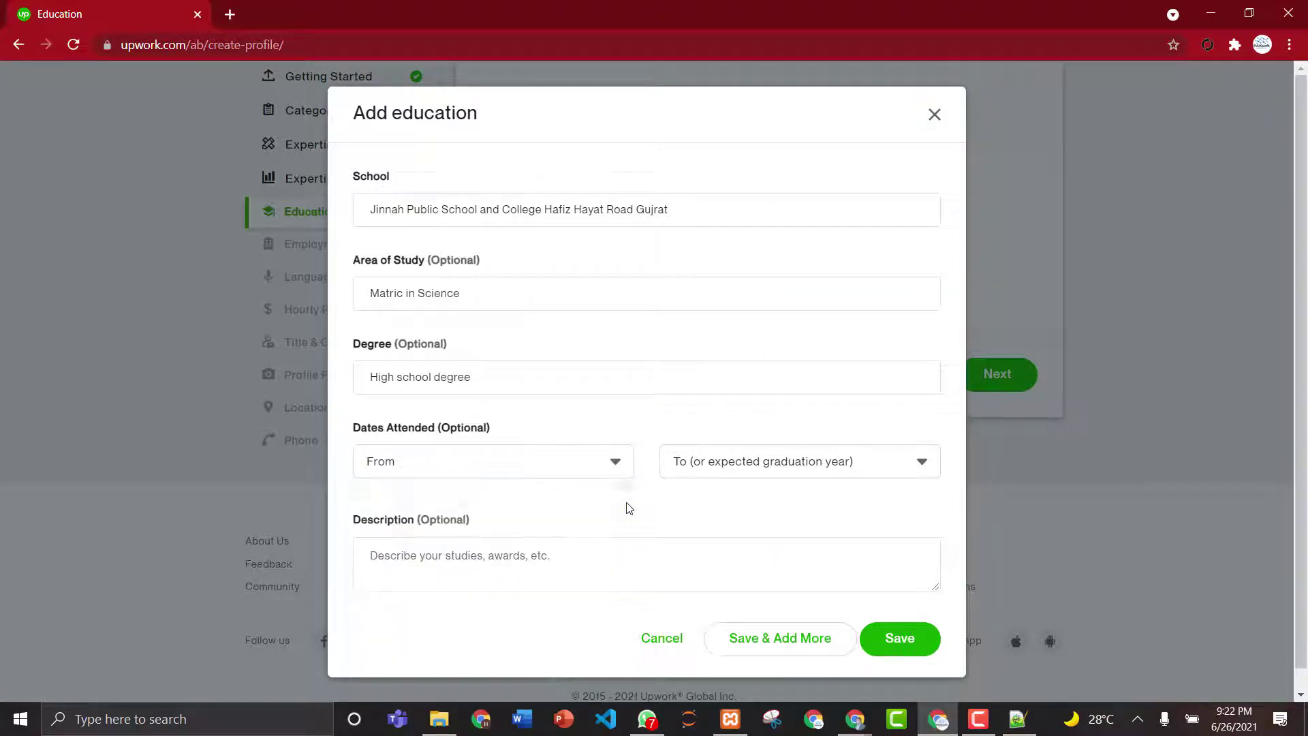
{"action": "left_click", "coordinate": [490, 465]}
{"action": "type", "text": "2000"}
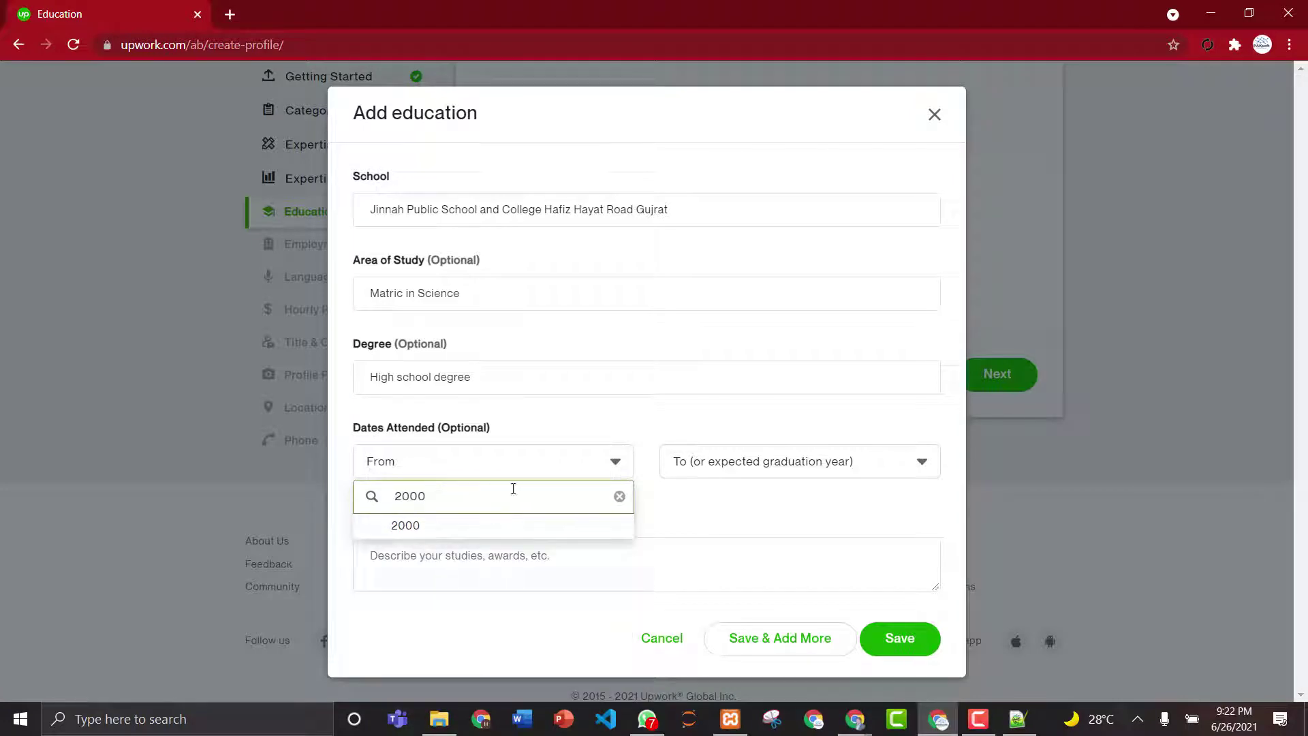
{"action": "left_click", "coordinate": [440, 535]}
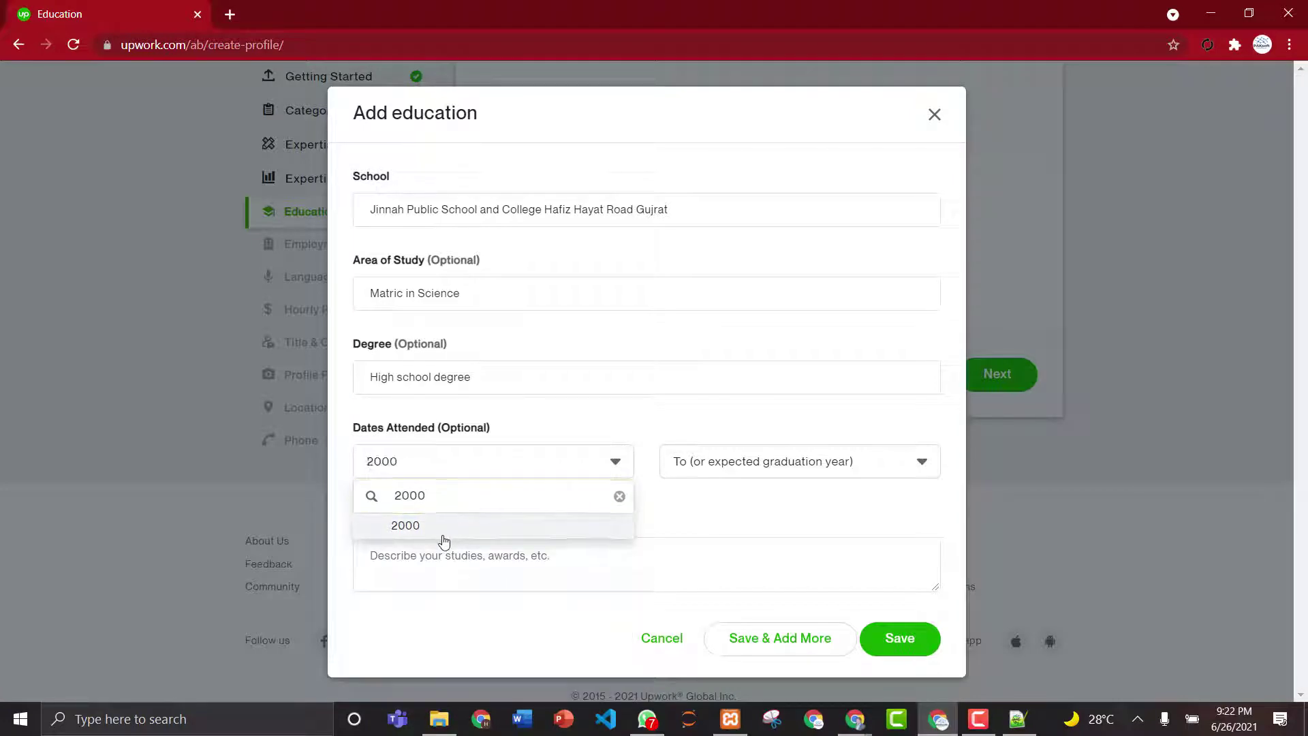
- Set the end year to 2012 and begin the description with 'Co'
{"action": "left_click", "coordinate": [722, 463]}
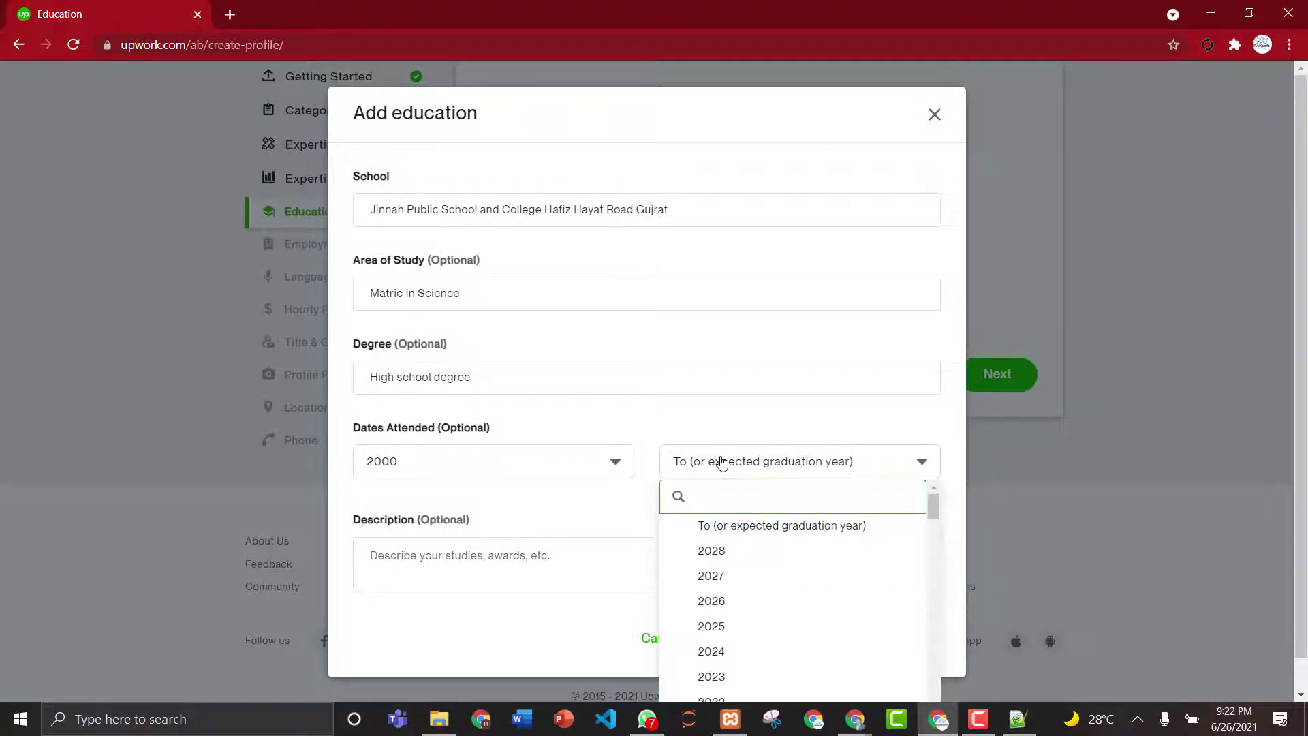
{"action": "left_click", "coordinate": [931, 673]}
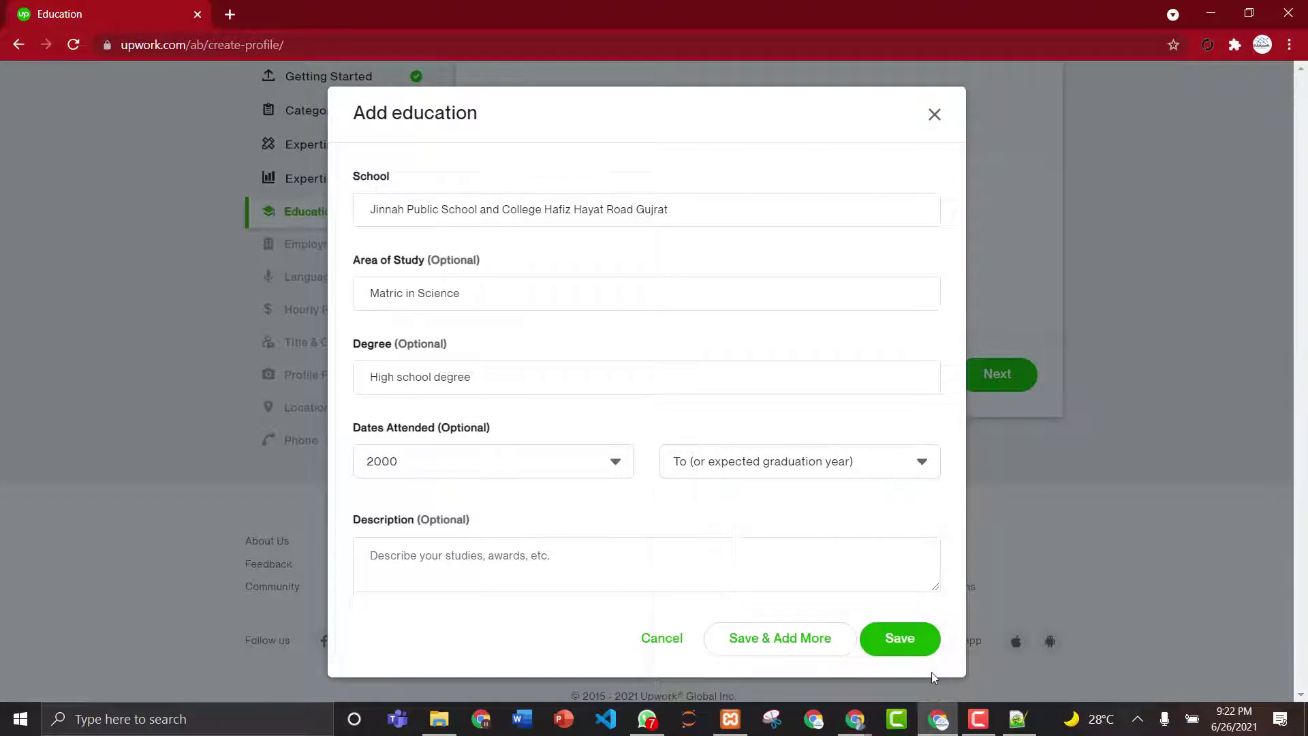
{"action": "left_click", "coordinate": [750, 476]}
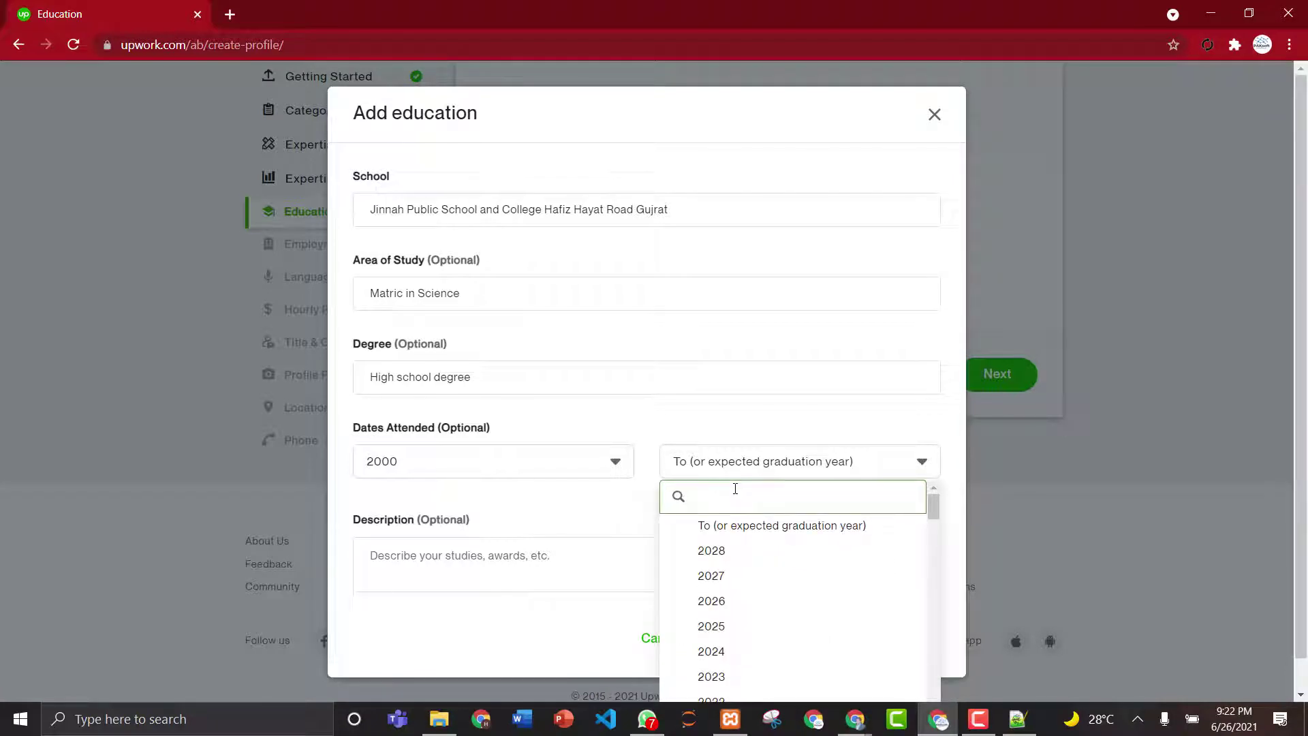
{"action": "type", "text": "2012"}
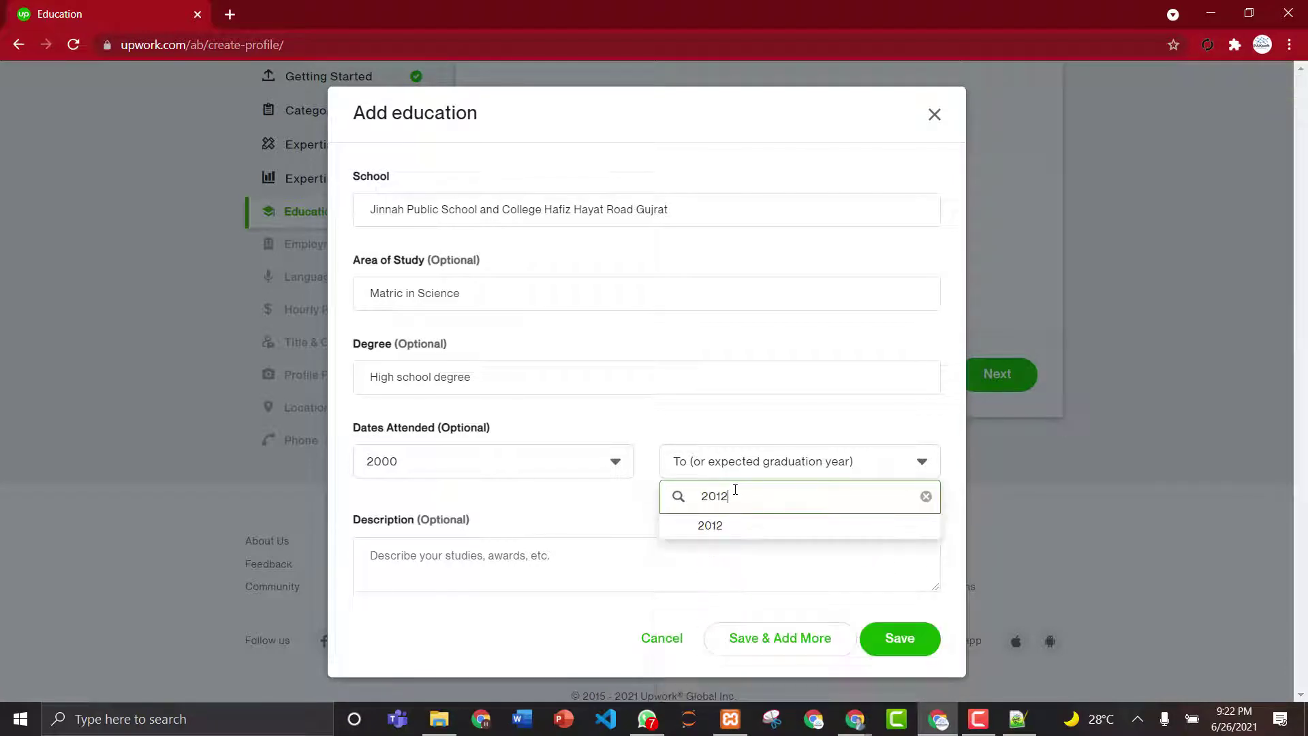
{"action": "left_click", "coordinate": [709, 531]}
{"action": "left_click", "coordinate": [572, 557]}
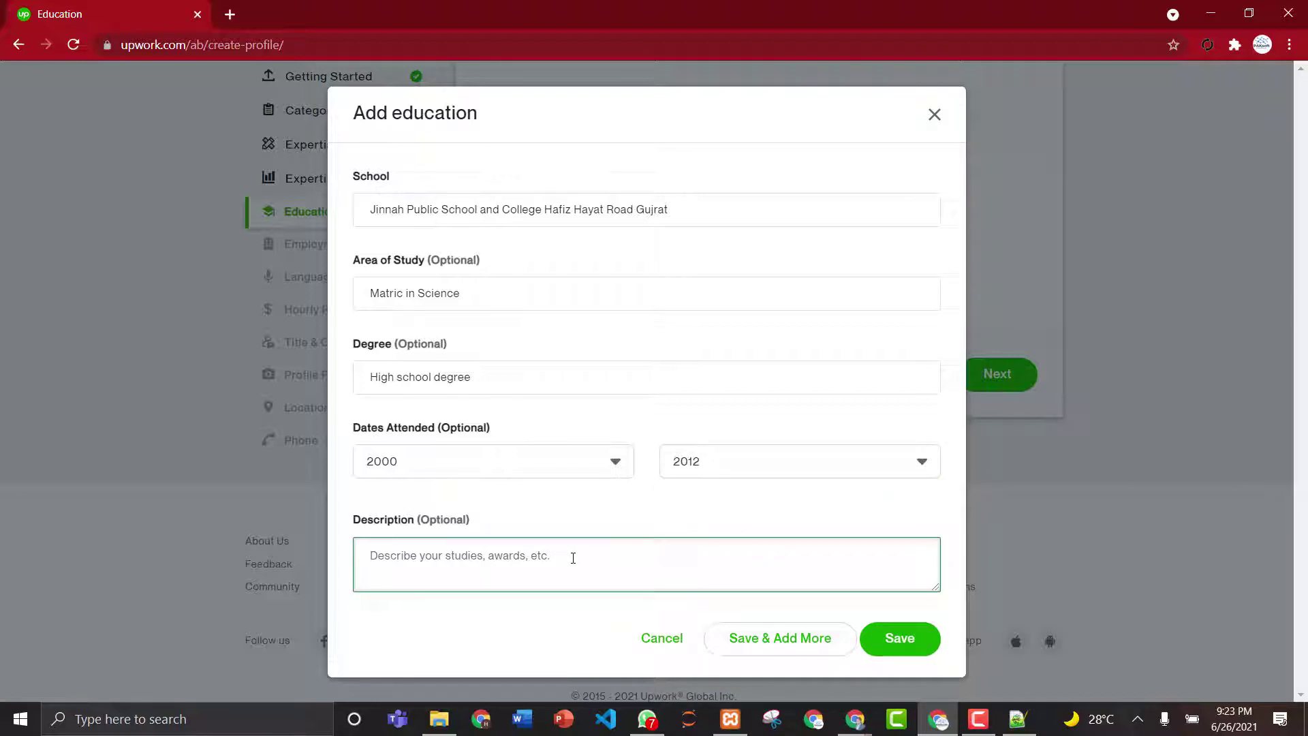
{"action": "type", "text": "Computer Science"}
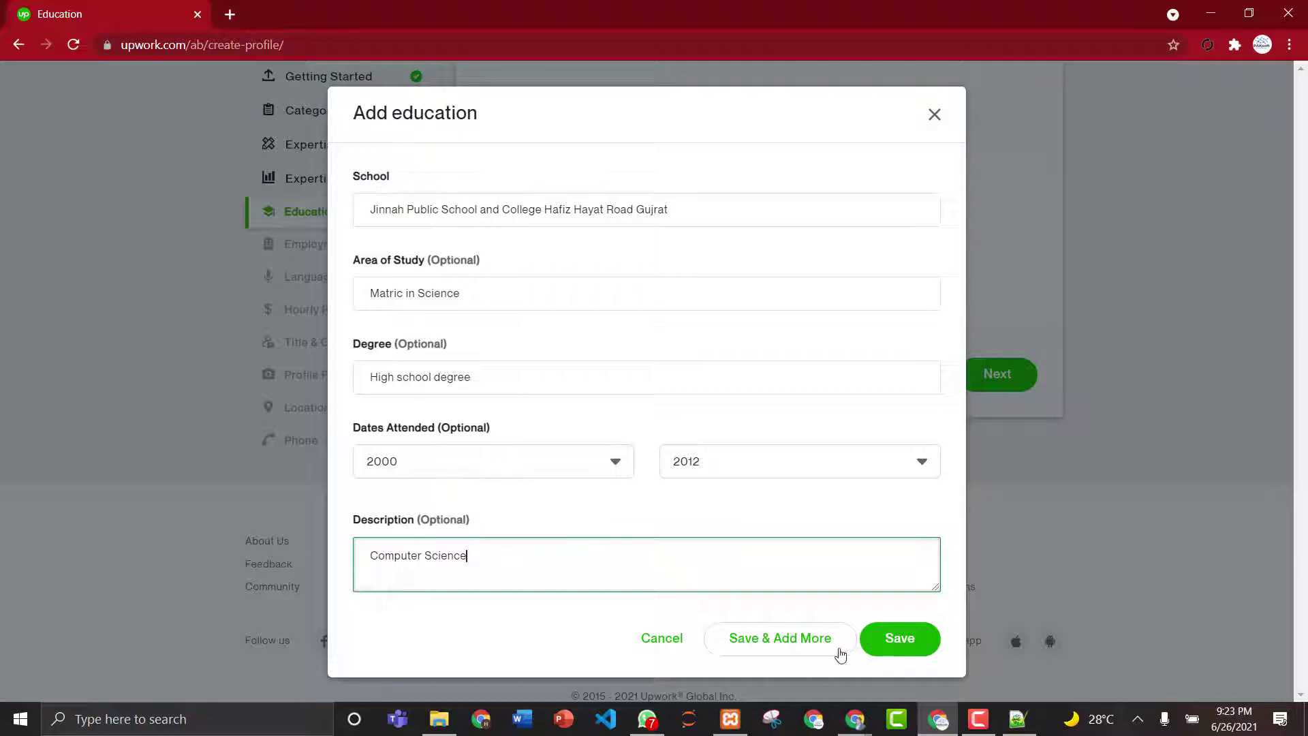
- Save the high school entry (2000–2012) and open a fresh education form
{"action": "left_click", "coordinate": [807, 652]}
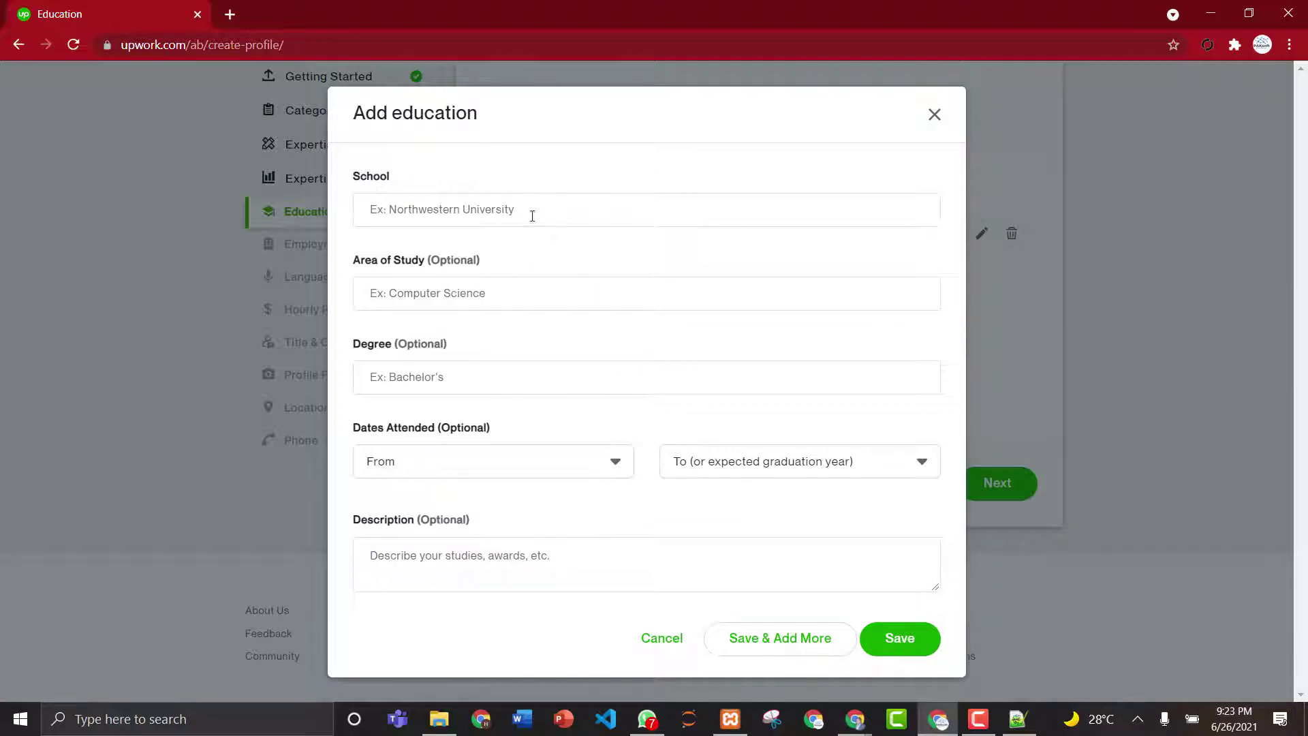
- Enter the school 'Gujrat College of Commerce' with Computer Science as the area of study
{"action": "left_click", "coordinate": [512, 209]}
{"action": "type", "text": "G"}
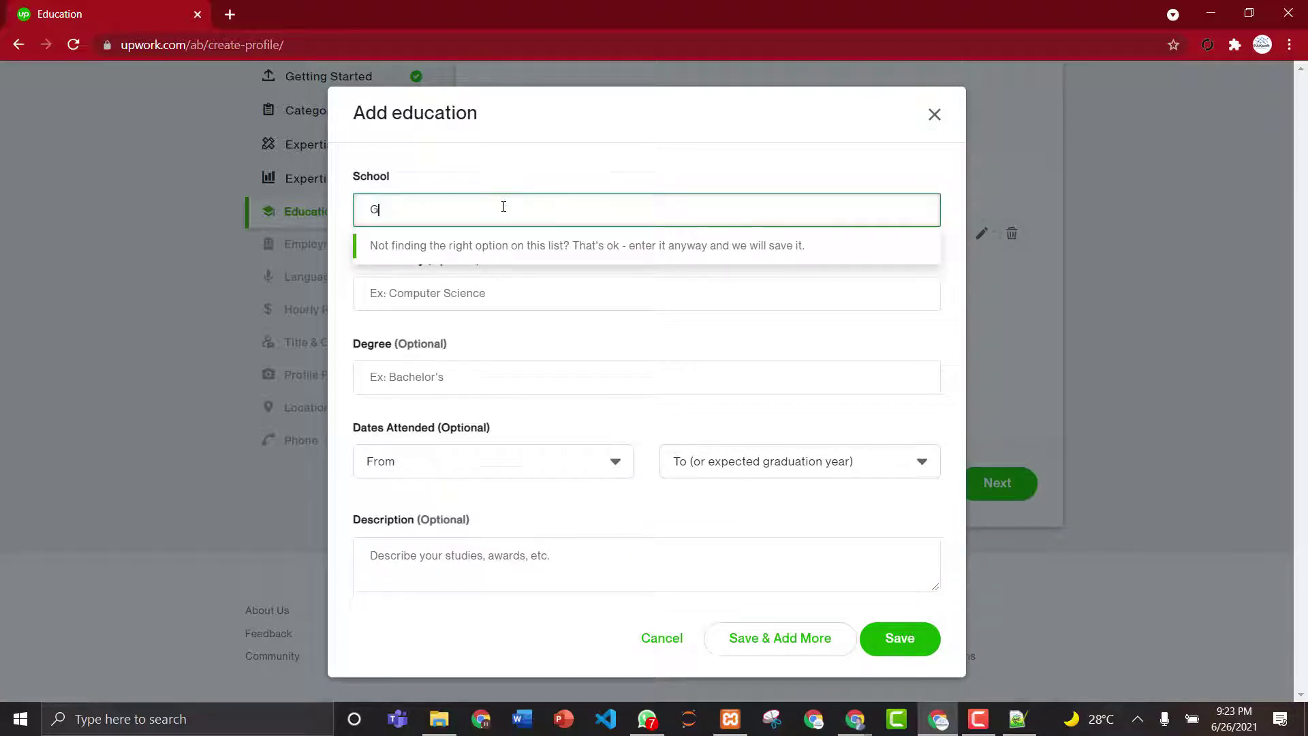
{"action": "type", "text": "ujrat College and"}
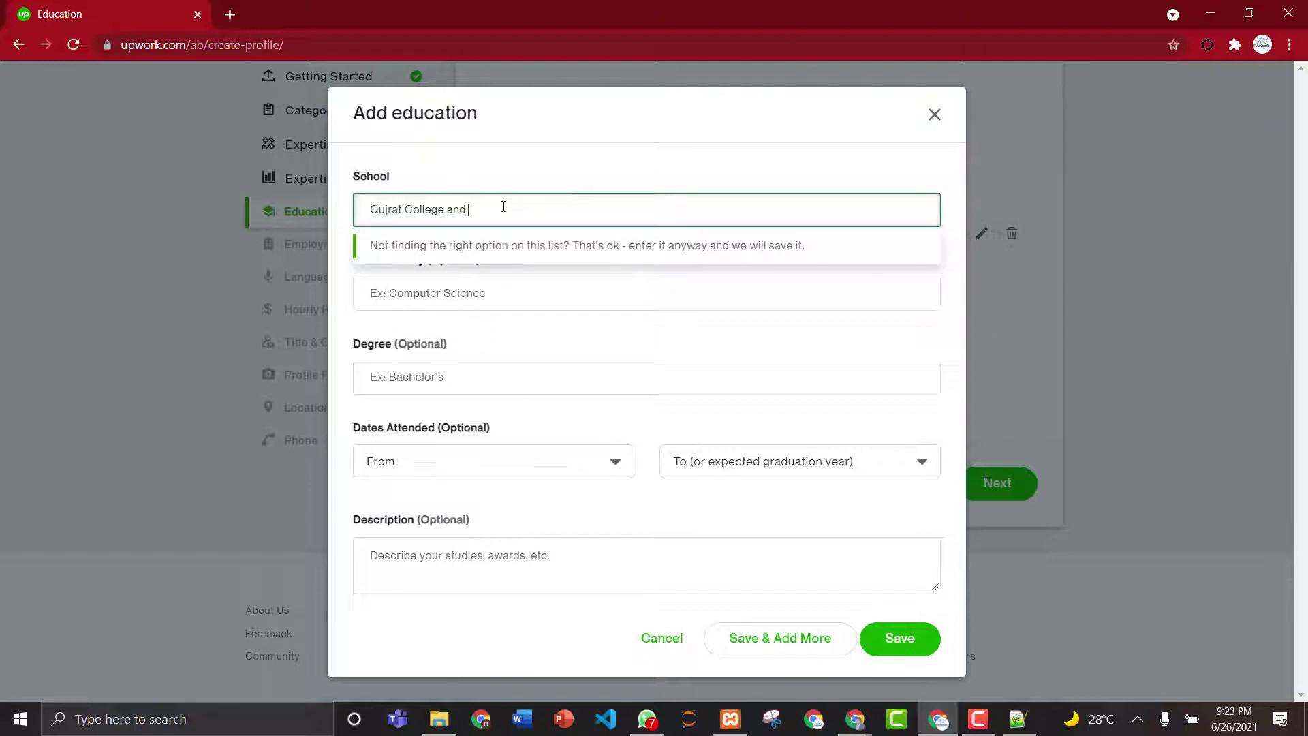
{"action": "key", "text": "BackSpace"}
{"action": "key", "text": "BackSpace"}
{"action": "key", "text": "BackSpace"}
{"action": "key", "text": "BackSpace"}
{"action": "type", "text": "of Commerce"}
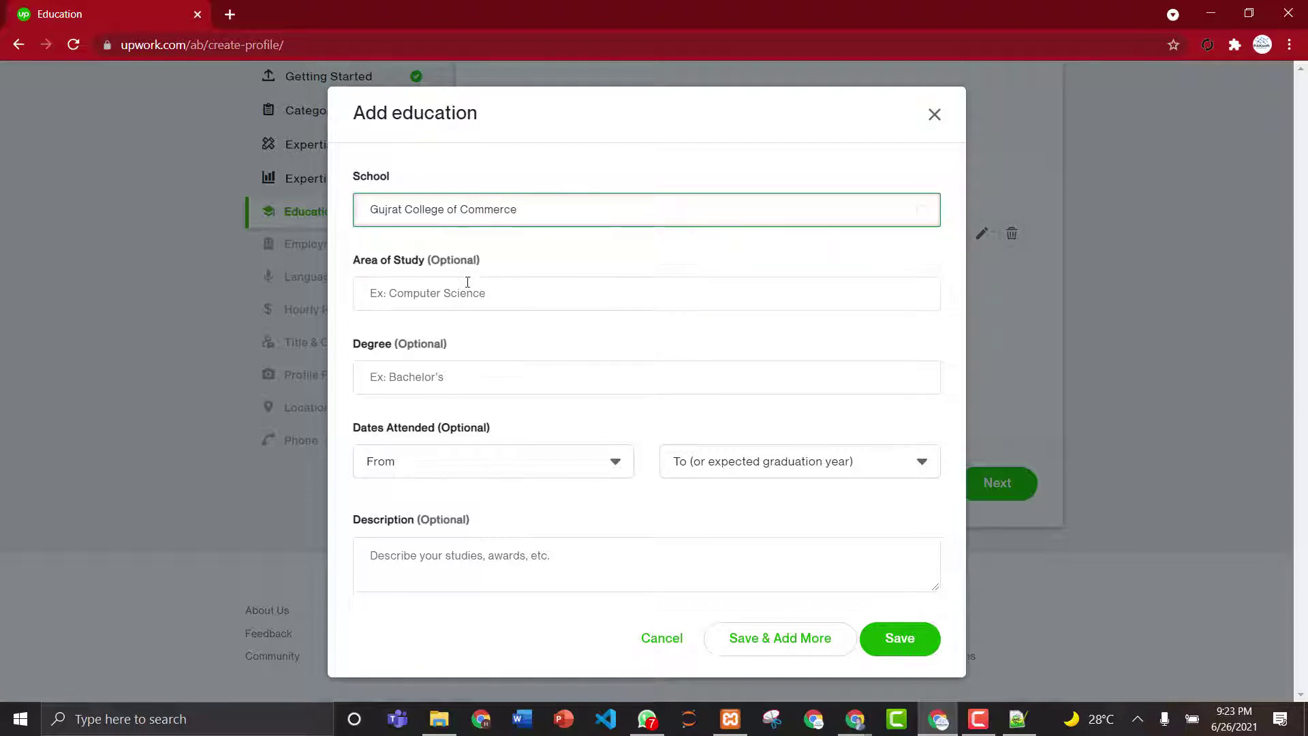
{"action": "left_click", "coordinate": [468, 282]}
{"action": "type", "text": "Comp"}
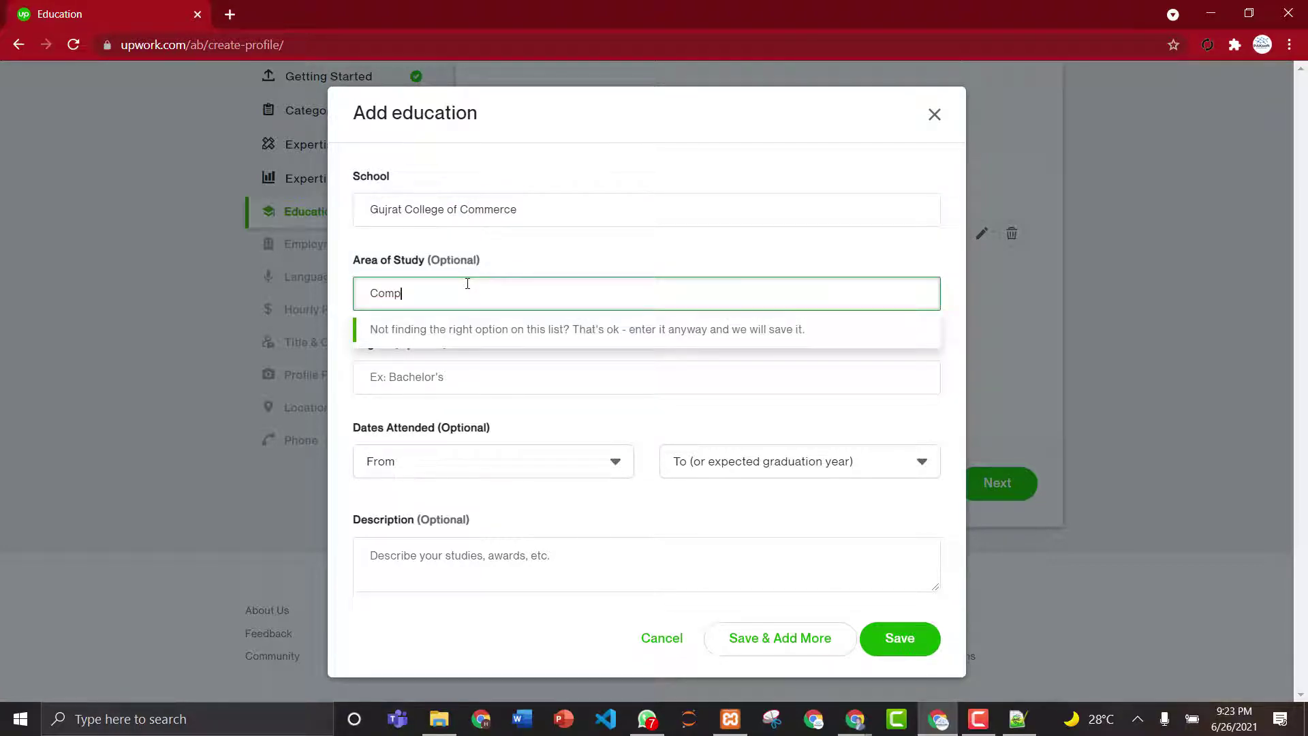
{"action": "type", "text": "uter Sci"}
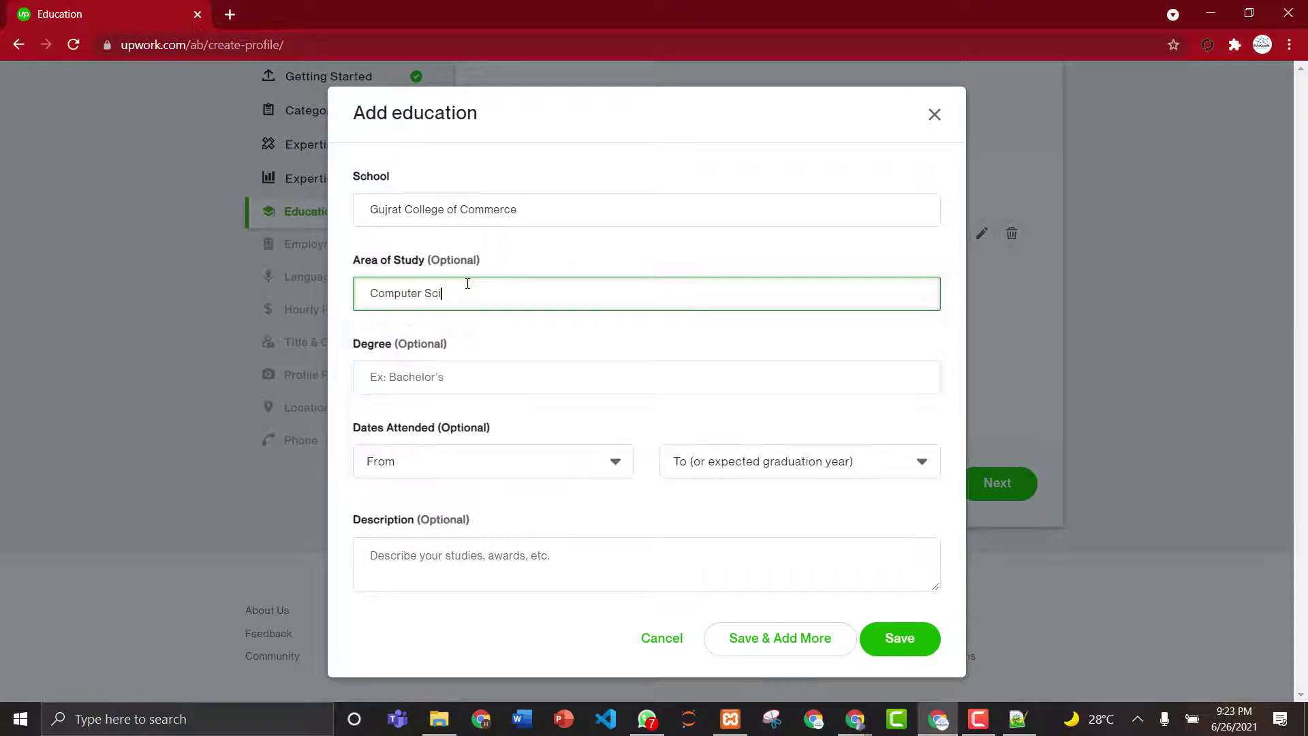
{"action": "type", "text": "ence"}
{"action": "left_click", "coordinate": [446, 377]}
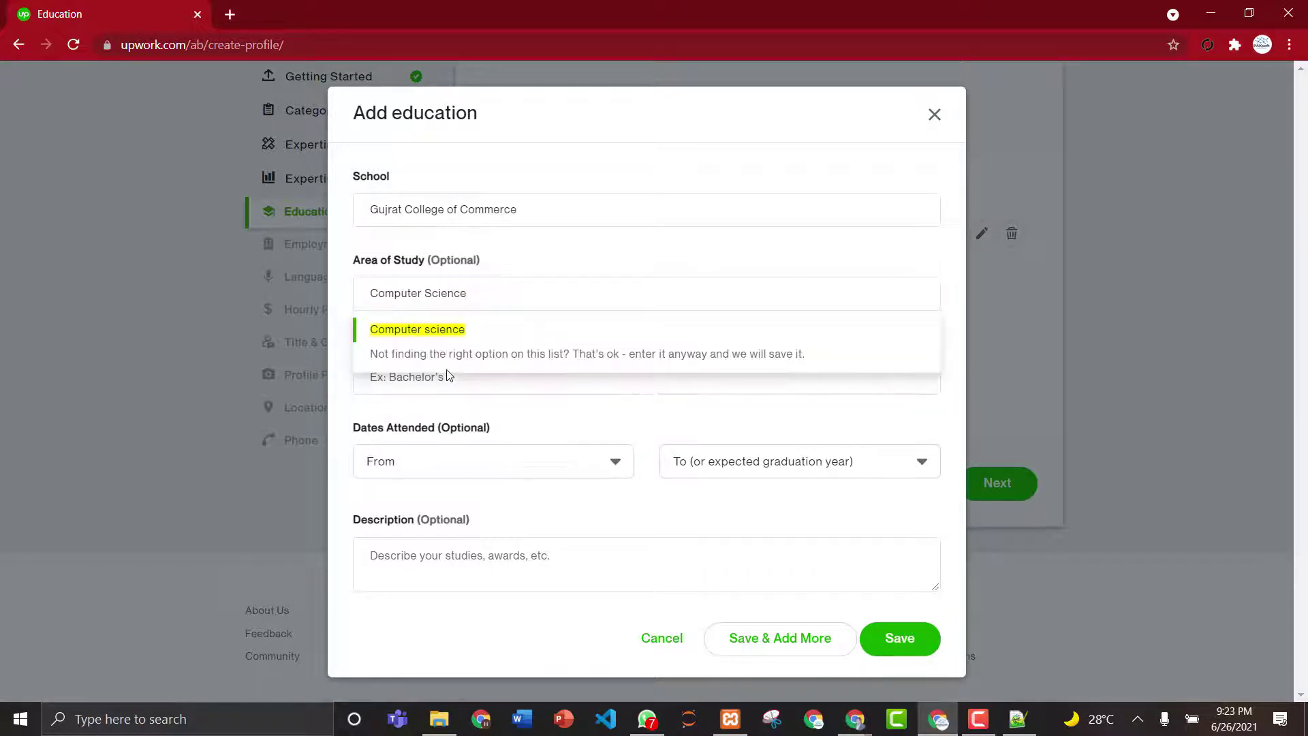
- Try degree searches 'C' and 'in', then clear them and erase the school name
{"action": "left_click", "coordinate": [446, 377]}
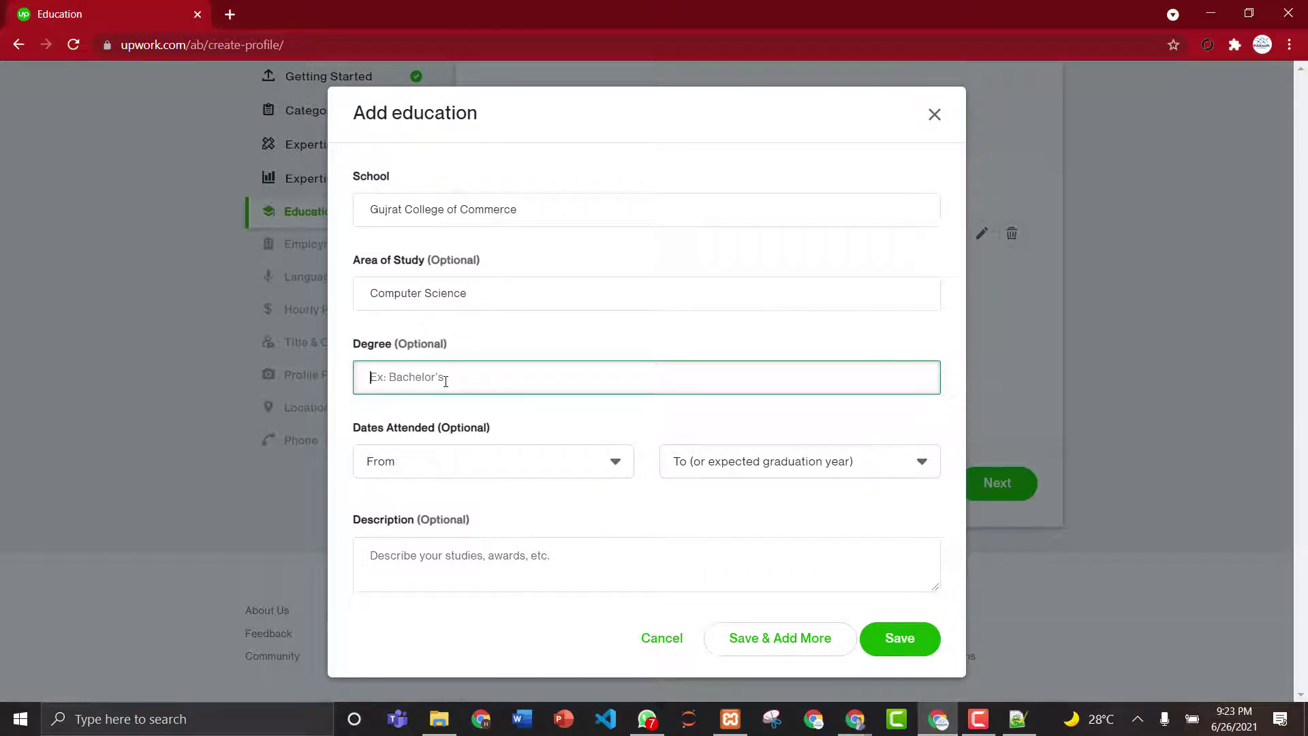
{"action": "type", "text": "C"}
{"action": "key", "text": "BackSpace"}
{"action": "type", "text": "C"}
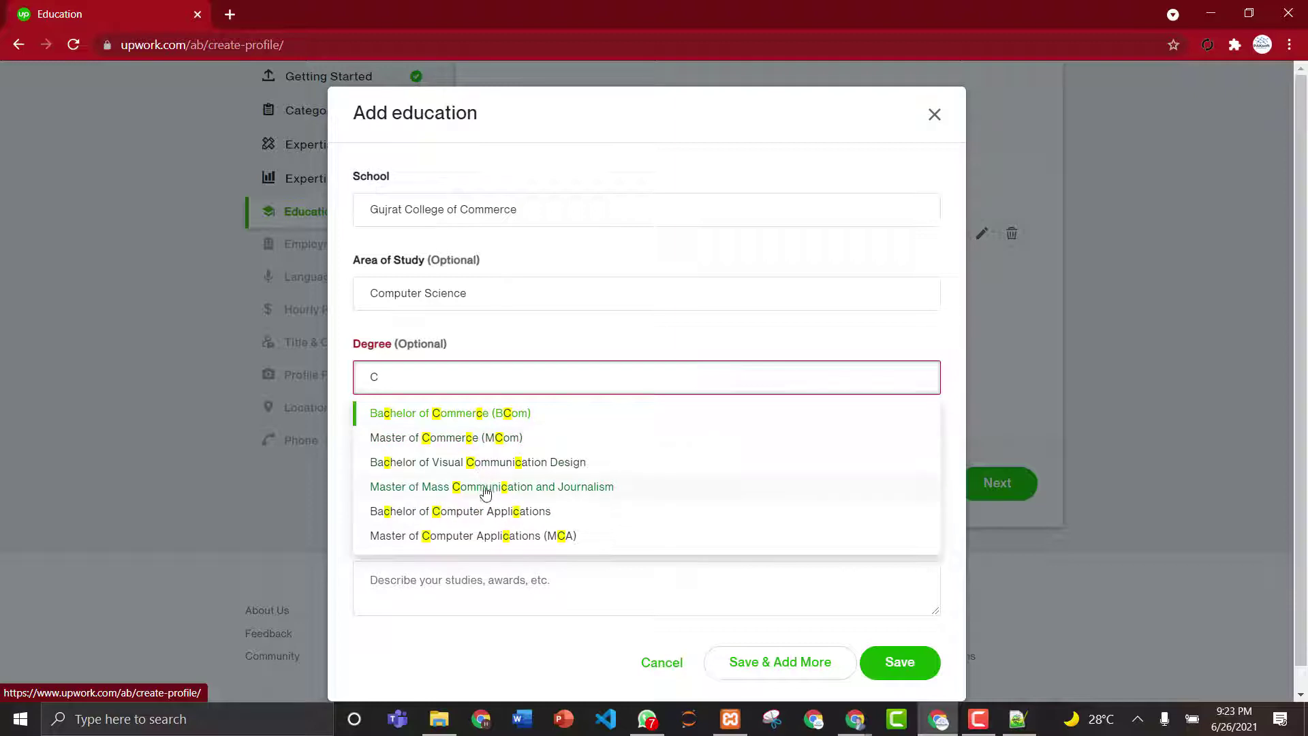
{"action": "key", "text": "BackSpace"}
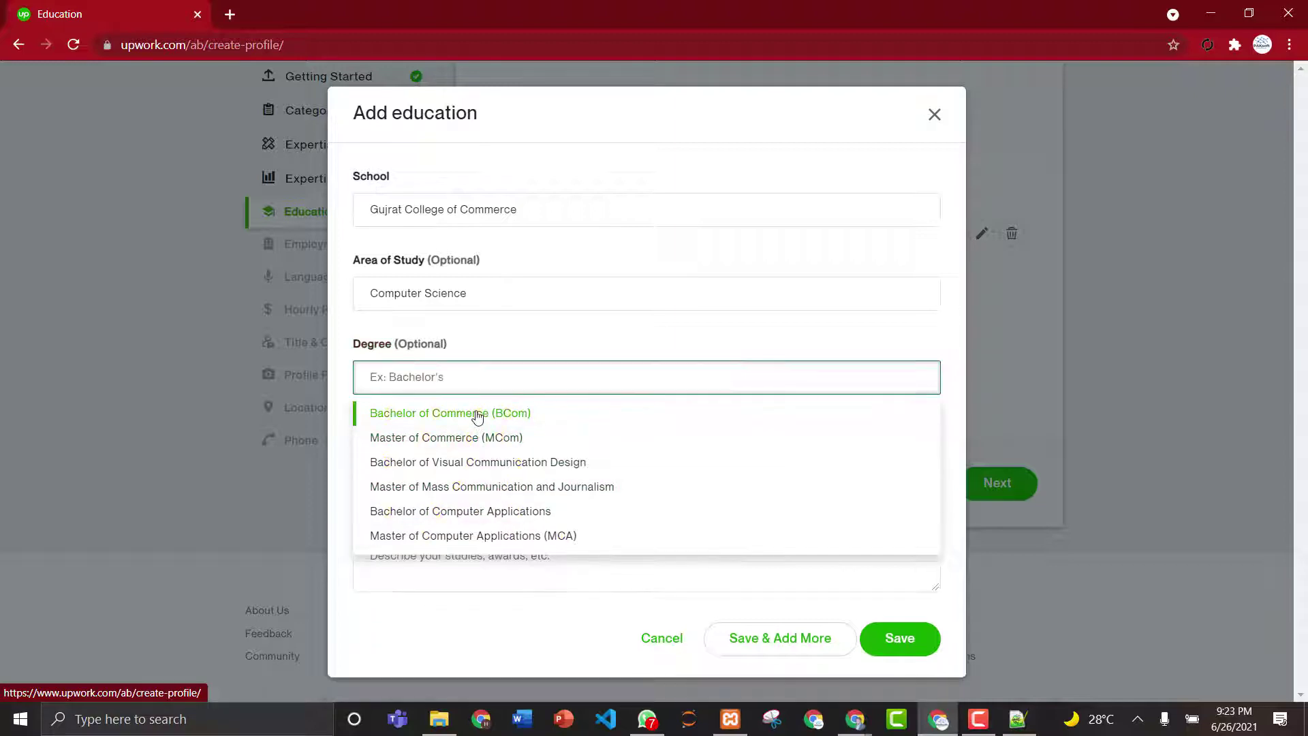
{"action": "type", "text": "int"}
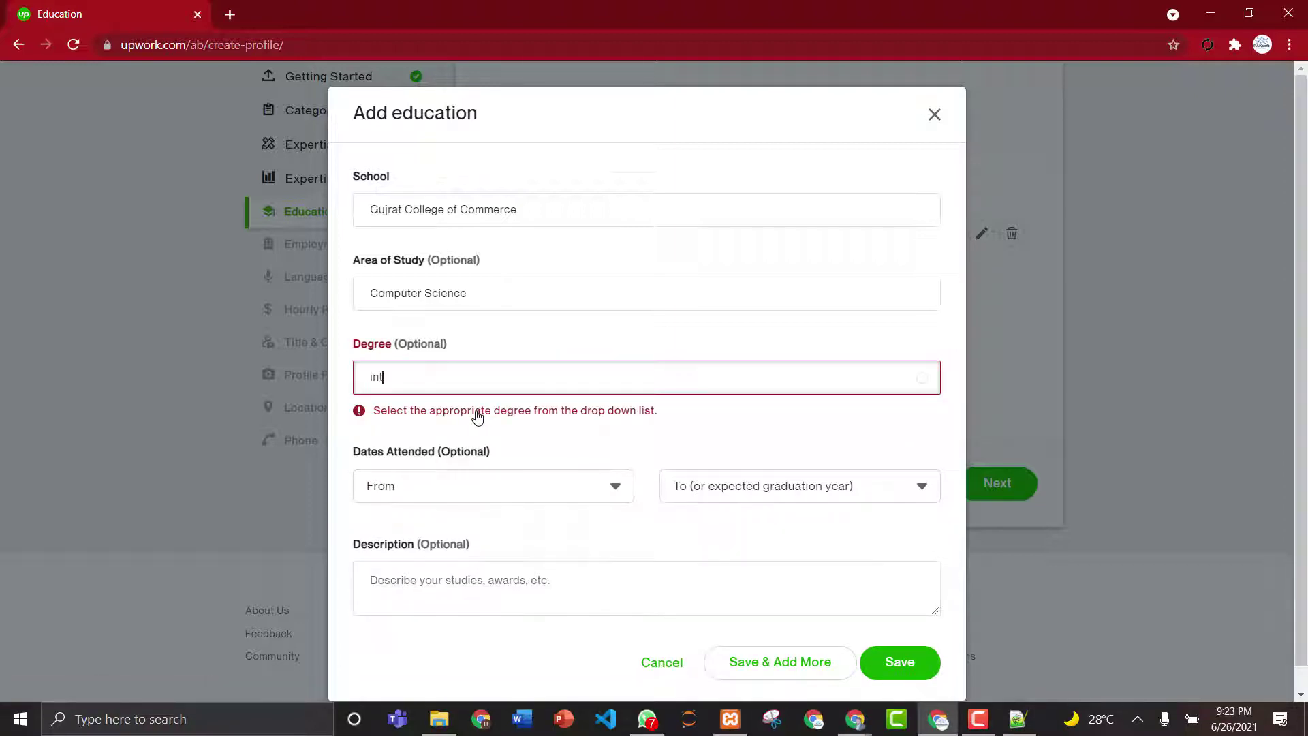
{"action": "key", "text": "BackSpace"}
{"action": "key", "text": "BackSpace"}
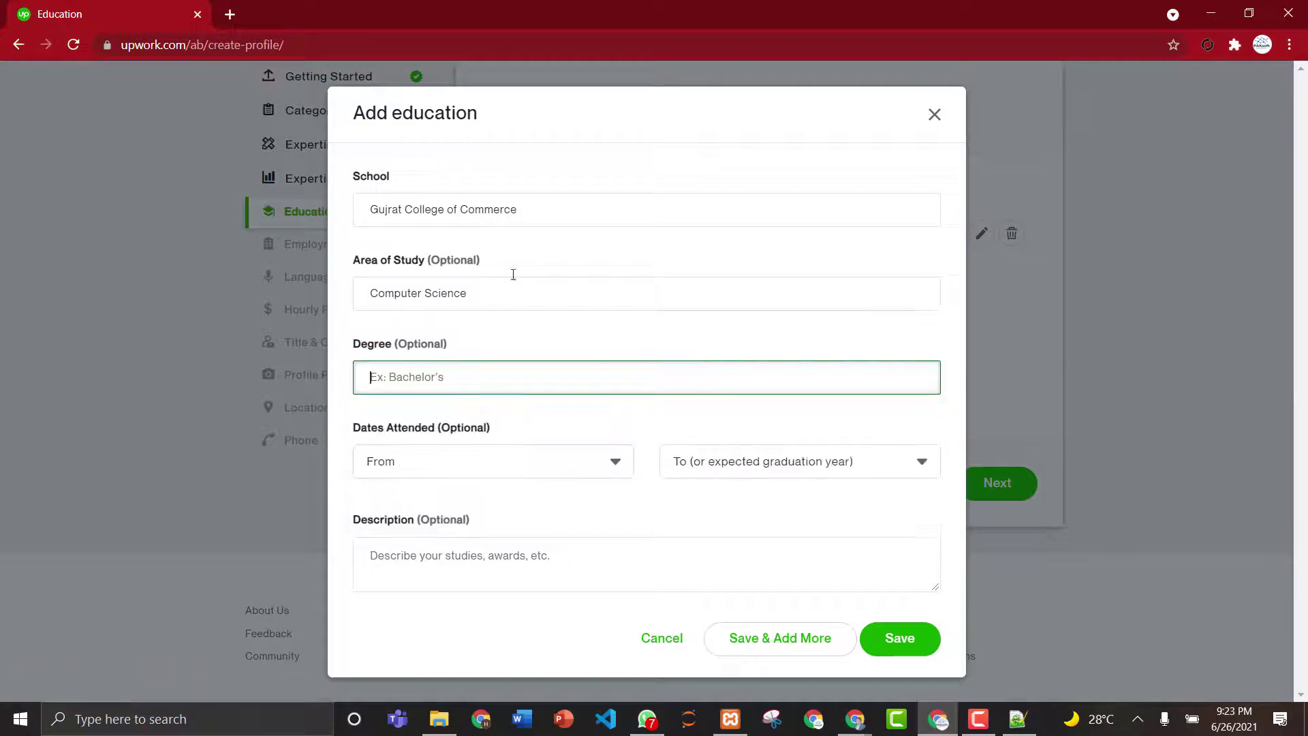
{"action": "left_click", "coordinate": [557, 223]}
{"action": "key", "text": "BackSpace"}
{"action": "key", "text": "BackSpace"}
{"action": "key", "text": "BackSpace"}
{"action": "key", "text": "BackSpace"}
{"action": "key", "text": "BackSpace"}
{"action": "key", "text": "BackSpace"}
{"action": "key", "text": "BackSpace"}
{"action": "key", "text": "BackSpace"}
{"action": "key", "text": "BackSpace"}
{"action": "key", "text": "BackSpace"}
{"action": "key", "text": "BackSpace"}
{"action": "key", "text": "BackSpace"}
{"action": "key", "text": "BackSpace"}
{"action": "key", "text": "BackSpace"}
{"action": "key", "text": "BackSpace"}
{"action": "key", "text": "BackSpace"}
{"action": "key", "text": "BackSpace"}
{"action": "key", "text": "BackSpace"}
{"action": "key", "text": "BackSpace"}
{"action": "key", "text": "BackSpace"}
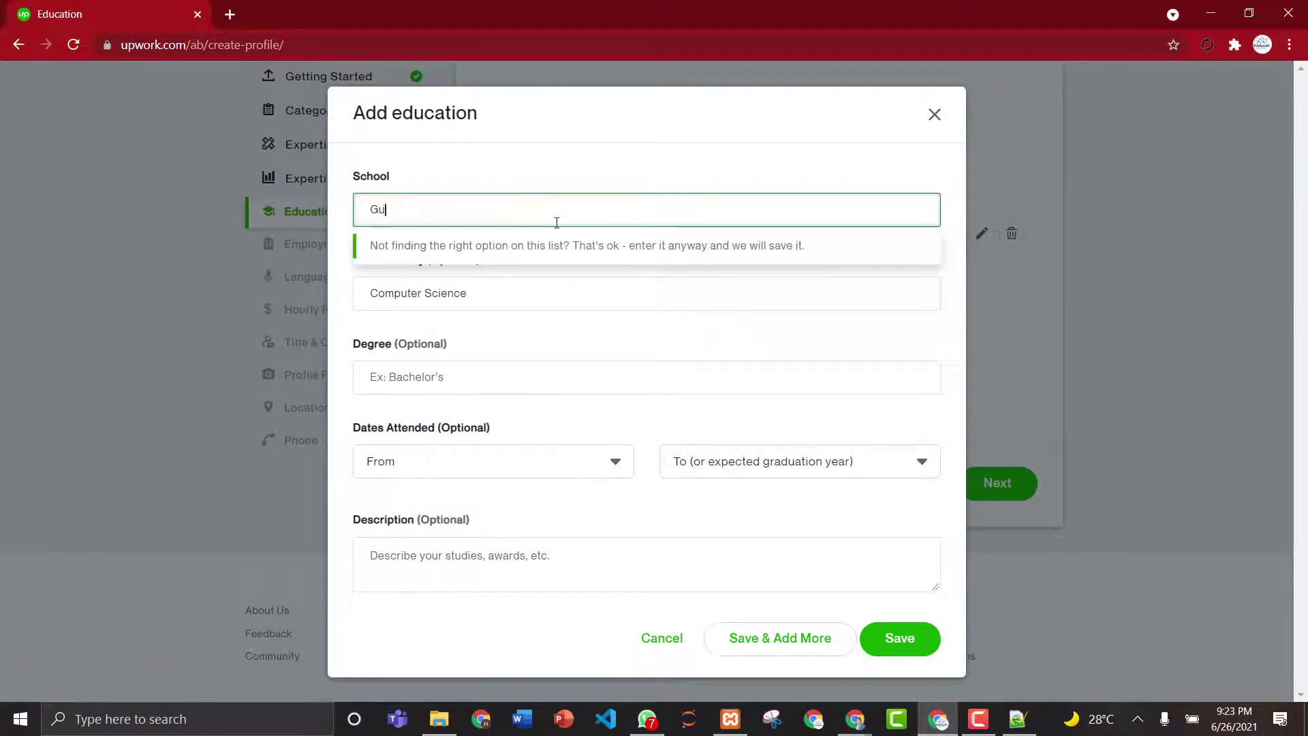
- Choose University of Gujrat as the school and Bachelor of Computer Applications as the degree
{"action": "type", "text": "University of"}
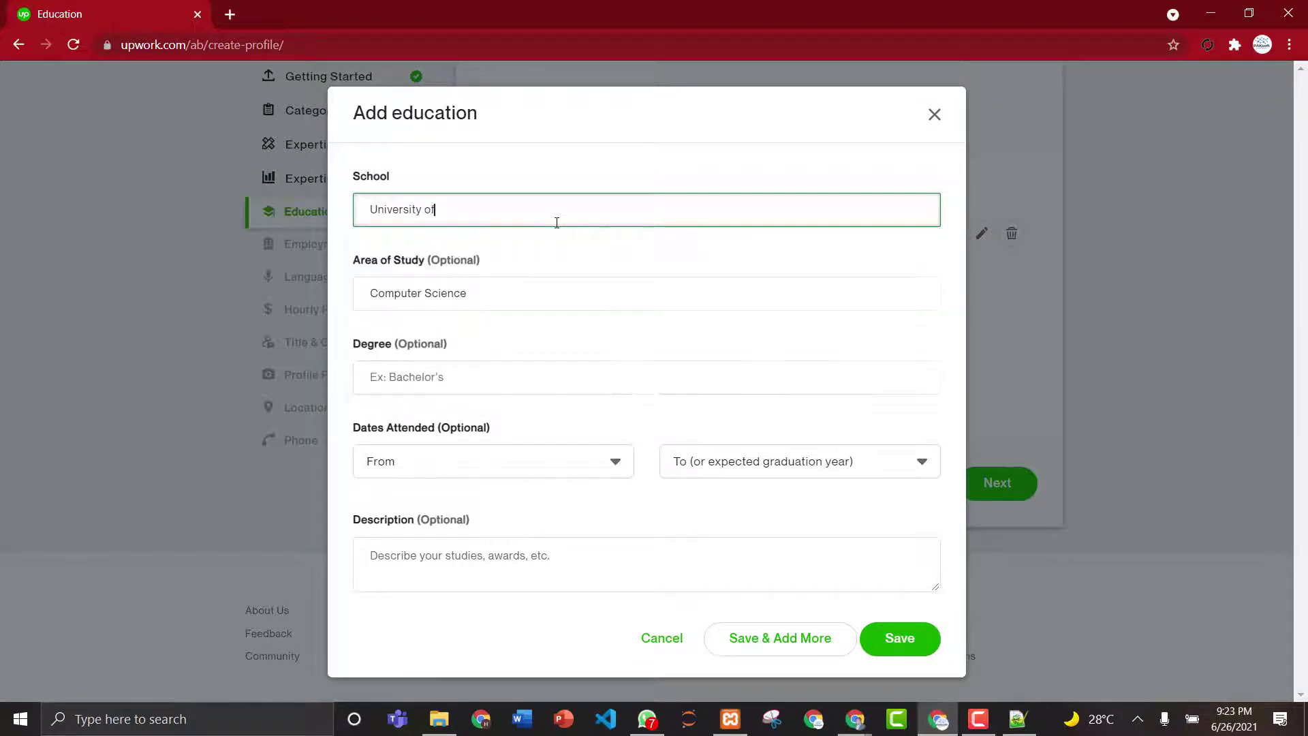
{"action": "type", "text": " Gujr"}
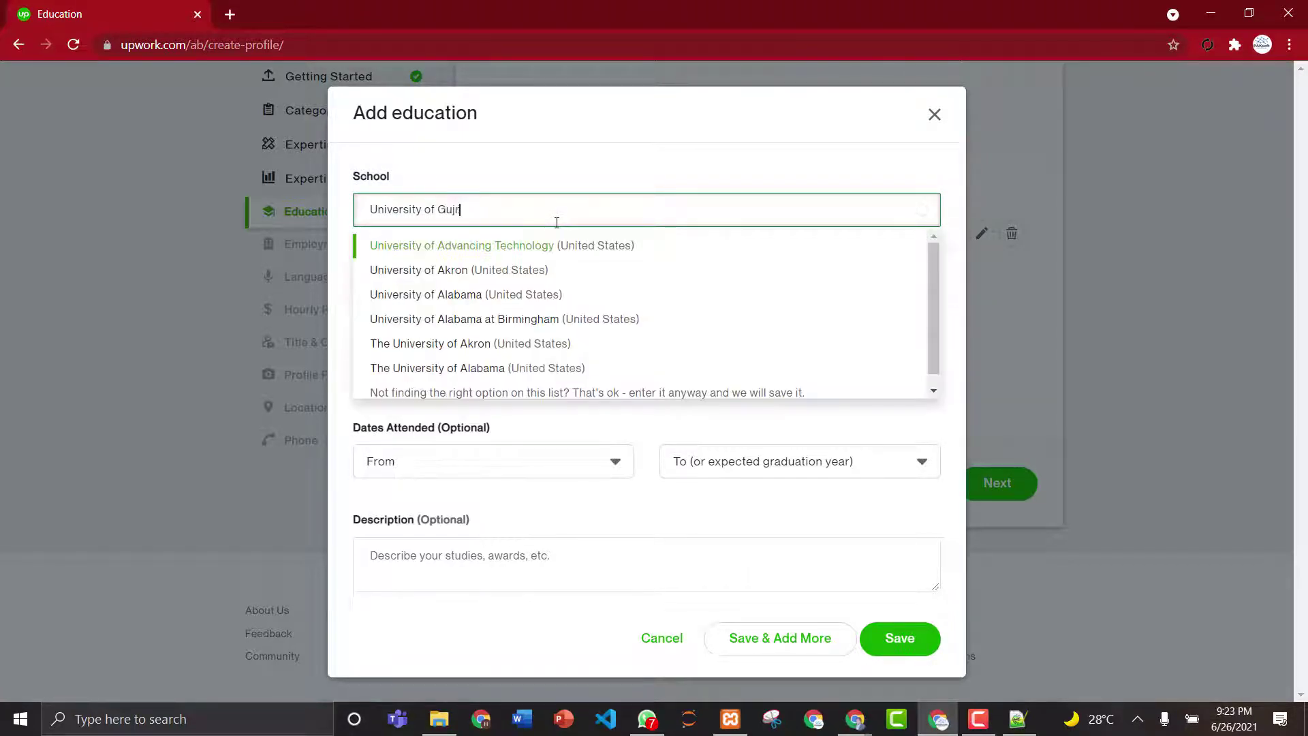
{"action": "type", "text": "at"}
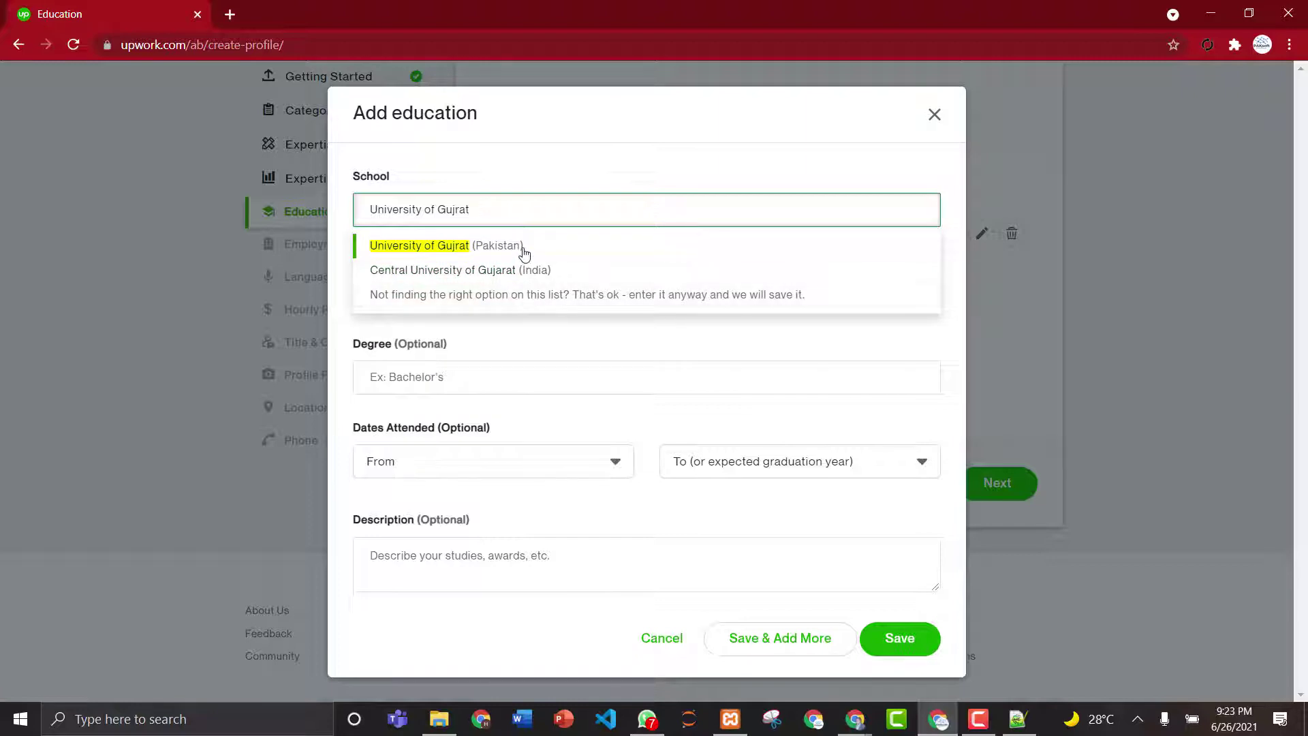
{"action": "left_click", "coordinate": [439, 253]}
{"action": "left_click", "coordinate": [459, 294]}
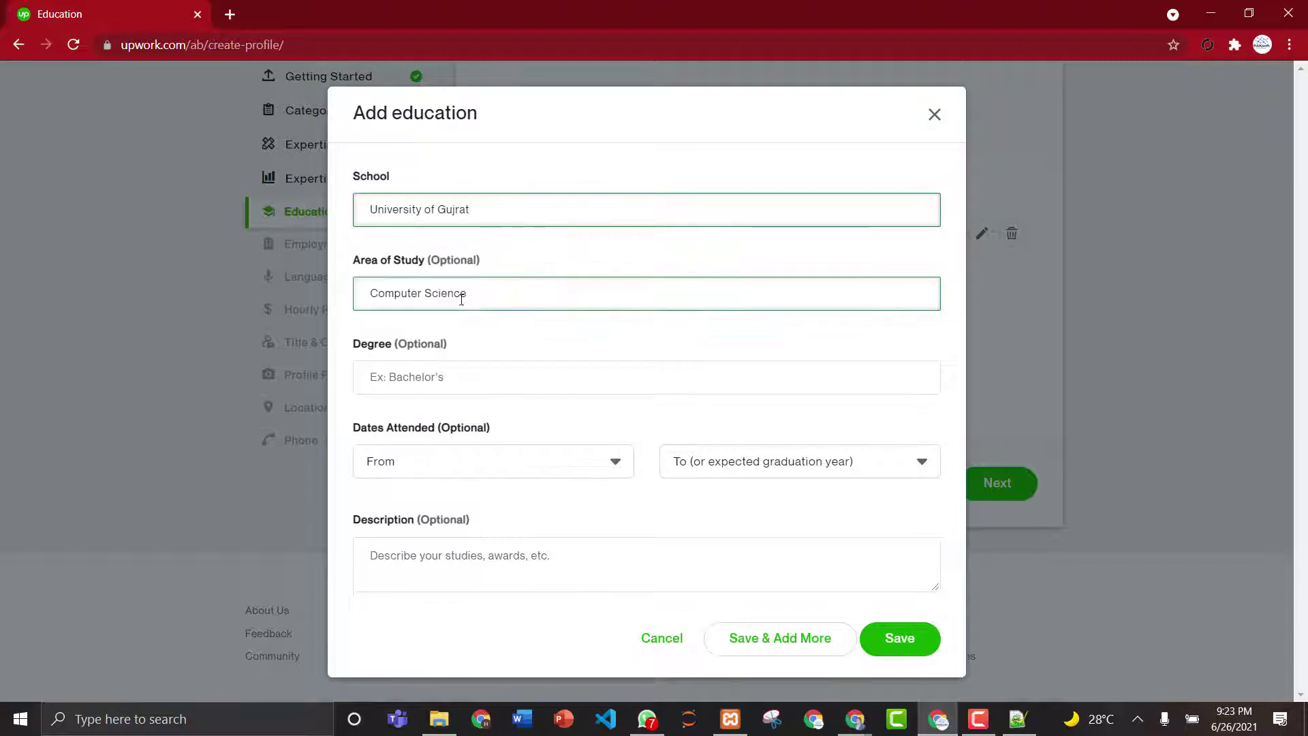
{"action": "left_click", "coordinate": [463, 379]}
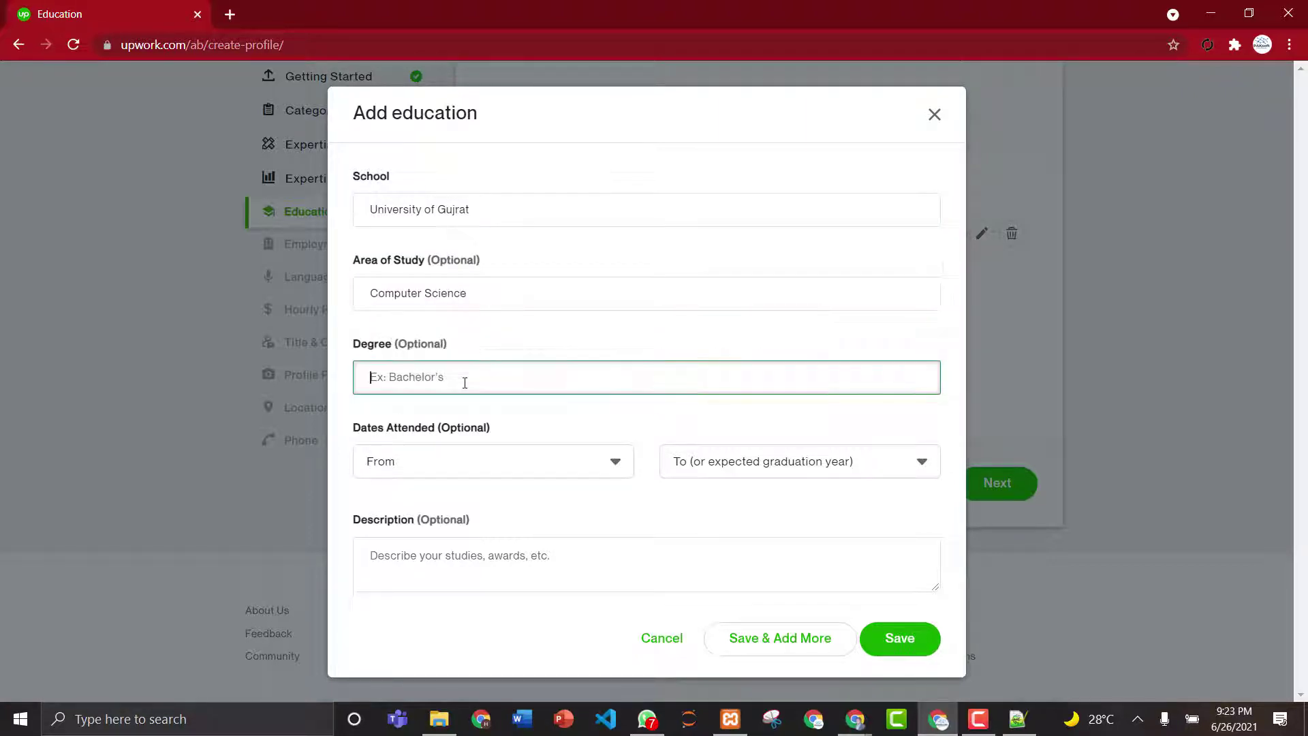
{"action": "type", "text": "ba"}
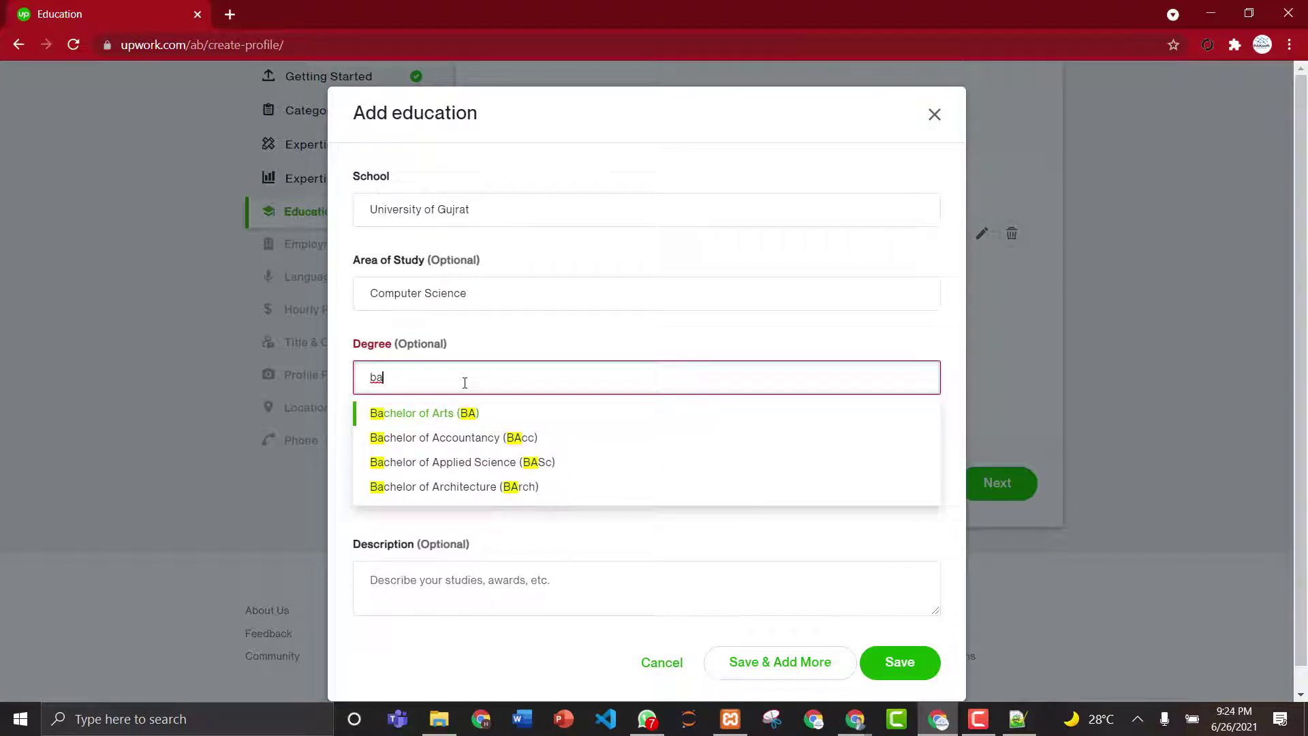
{"action": "key", "text": "BackSpace"}
{"action": "key", "text": "BackSpace"}
{"action": "type", "text": "com"}
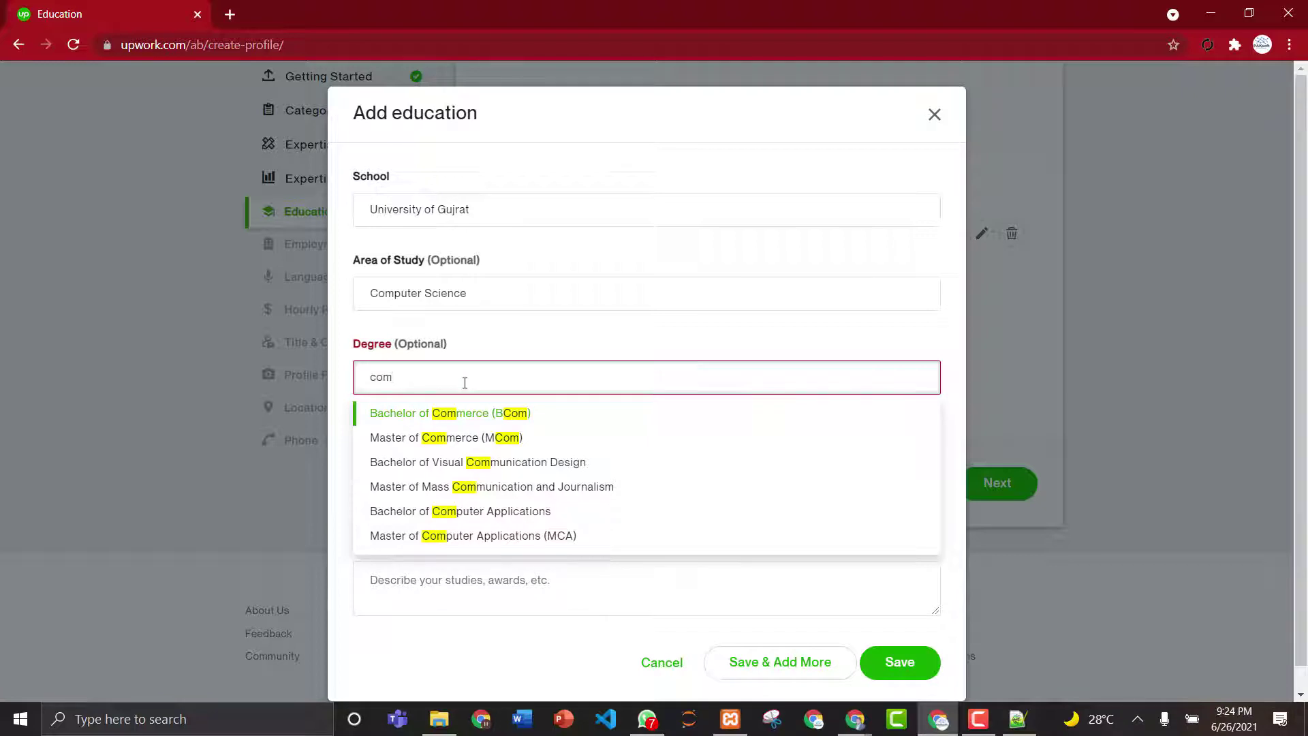
{"action": "left_click", "coordinate": [479, 512]}
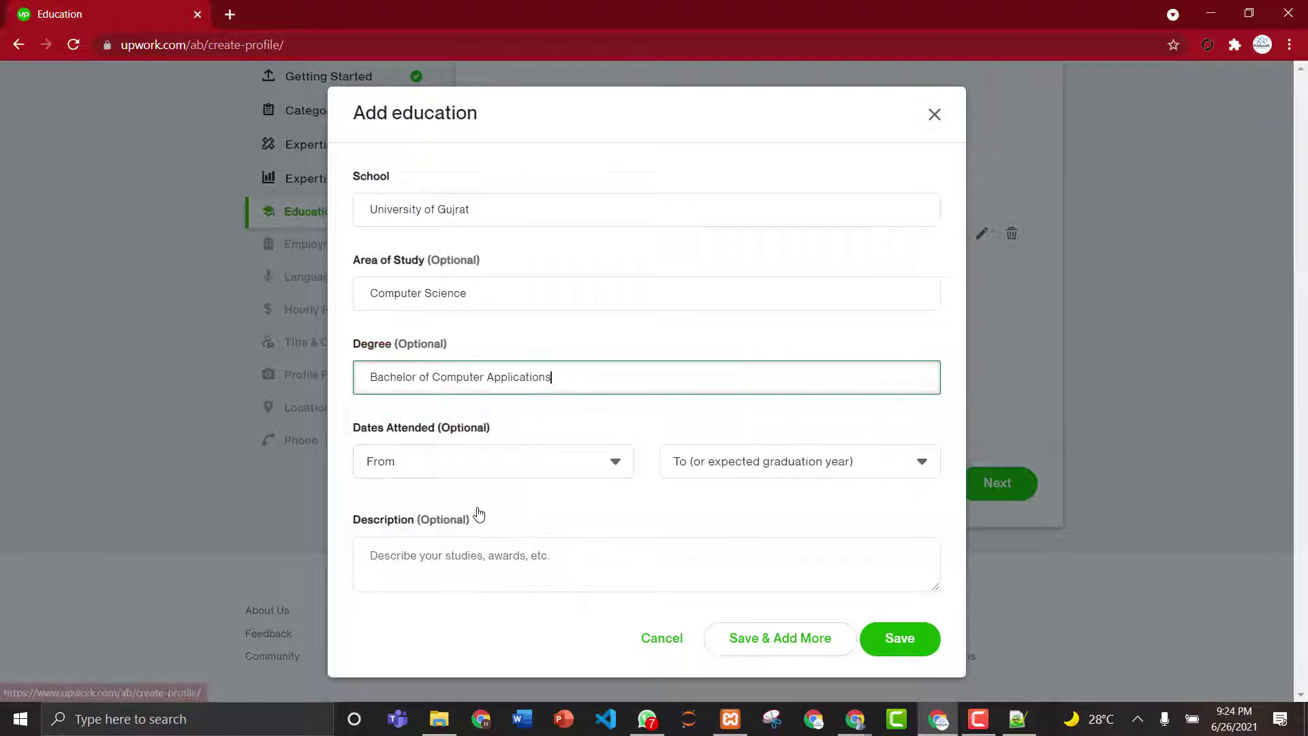
- Set years 2014 to 2018, describe it as 'Web Development', and save to add another
{"action": "left_click", "coordinate": [488, 469]}
{"action": "type", "text": "2014"}
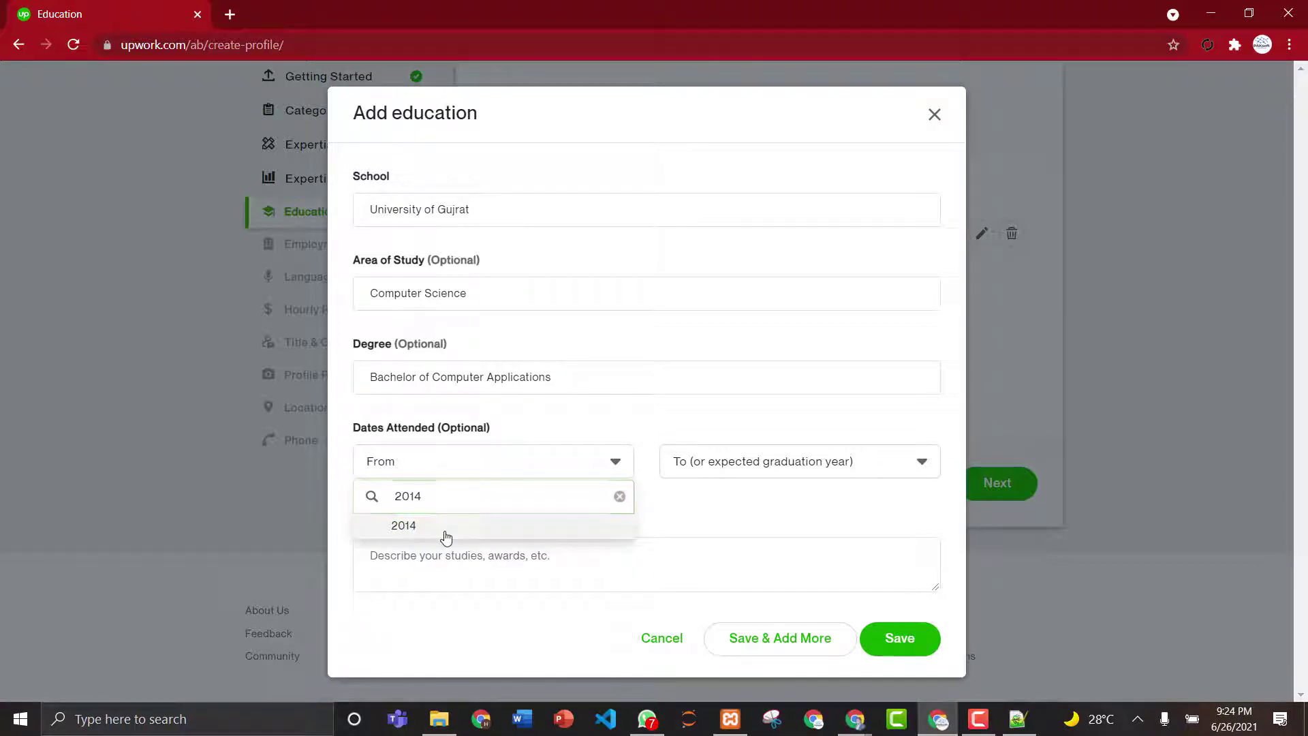
{"action": "left_click", "coordinate": [447, 533]}
{"action": "left_click", "coordinate": [777, 454]}
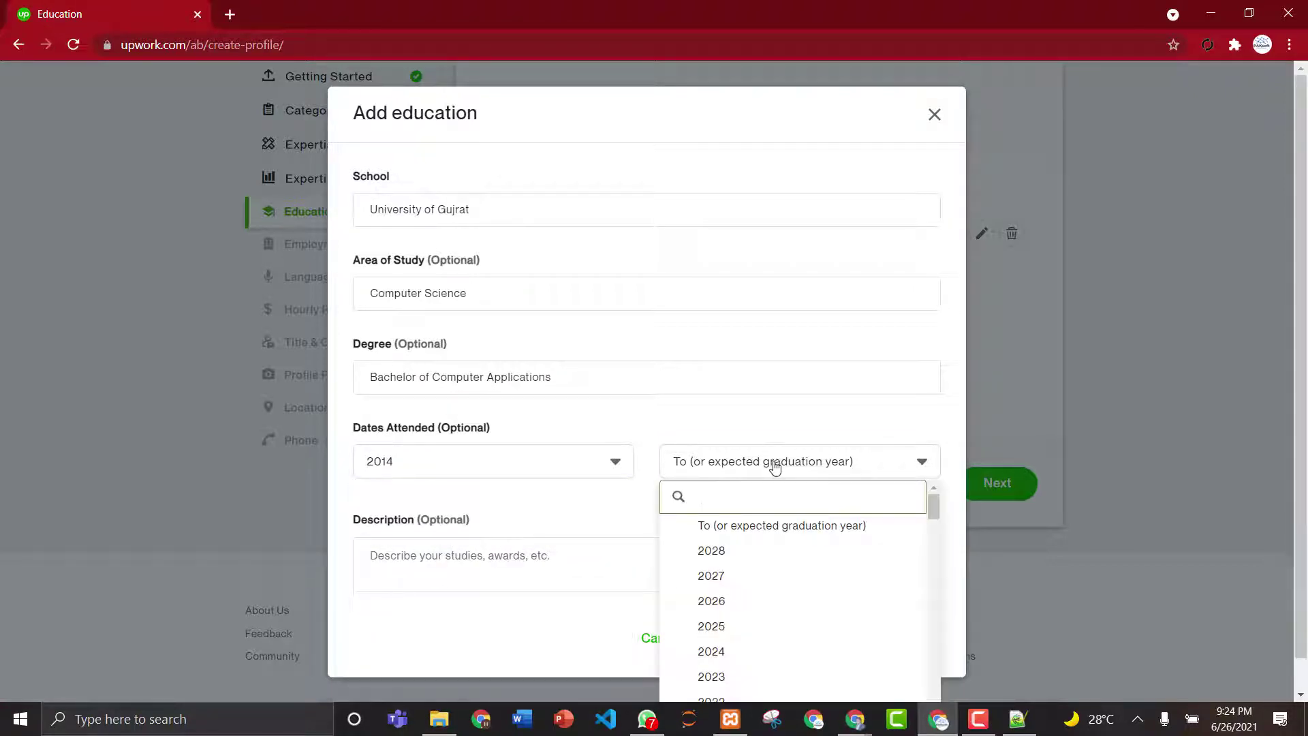
{"action": "type", "text": "201"}
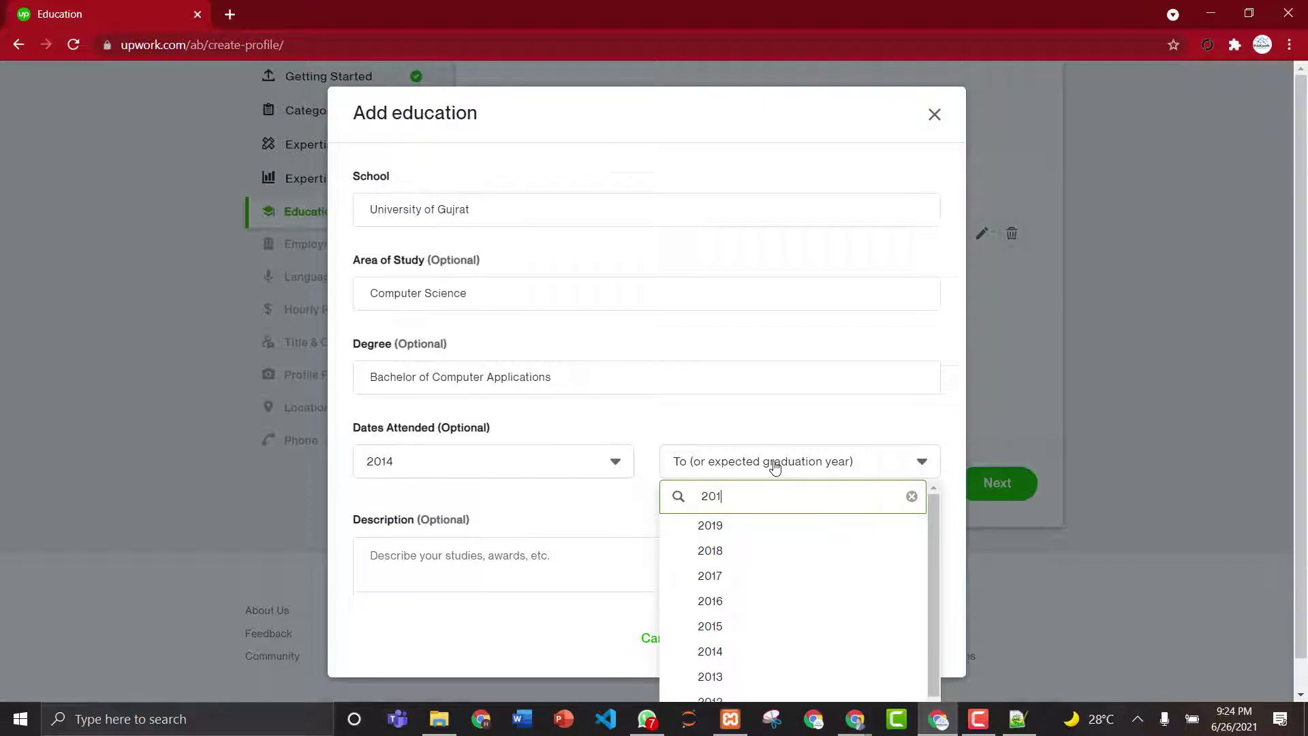
{"action": "type", "text": "8"}
{"action": "left_click", "coordinate": [742, 529]}
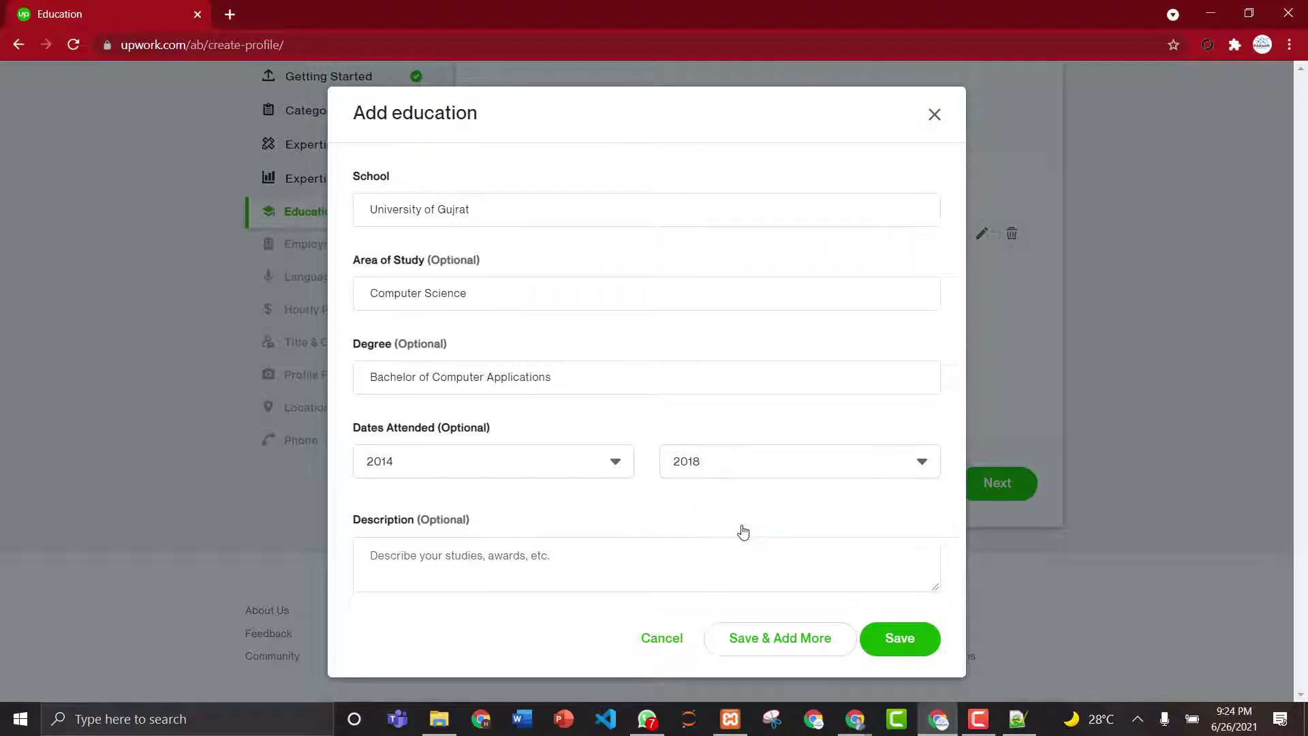
{"action": "left_click", "coordinate": [607, 566]}
{"action": "type", "text": "Web"}
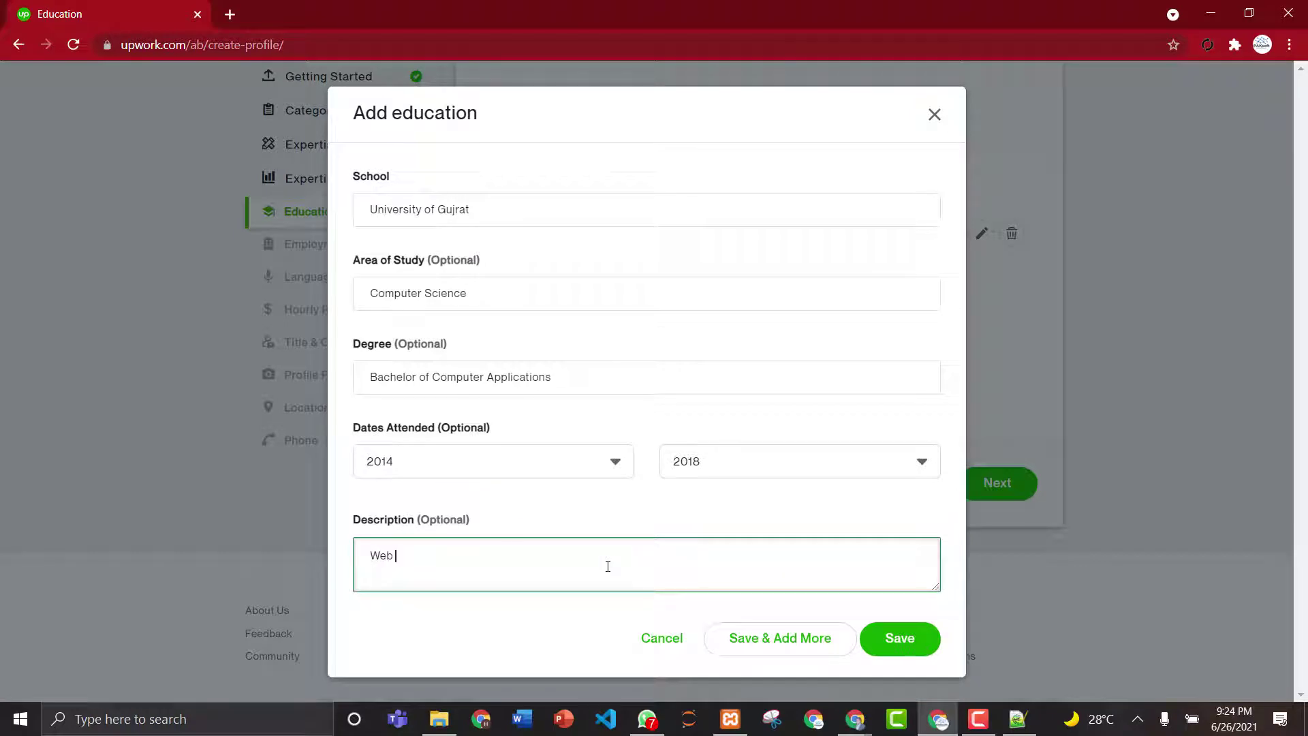
{"action": "type", "text": " Development"}
{"action": "left_click", "coordinate": [778, 643]}
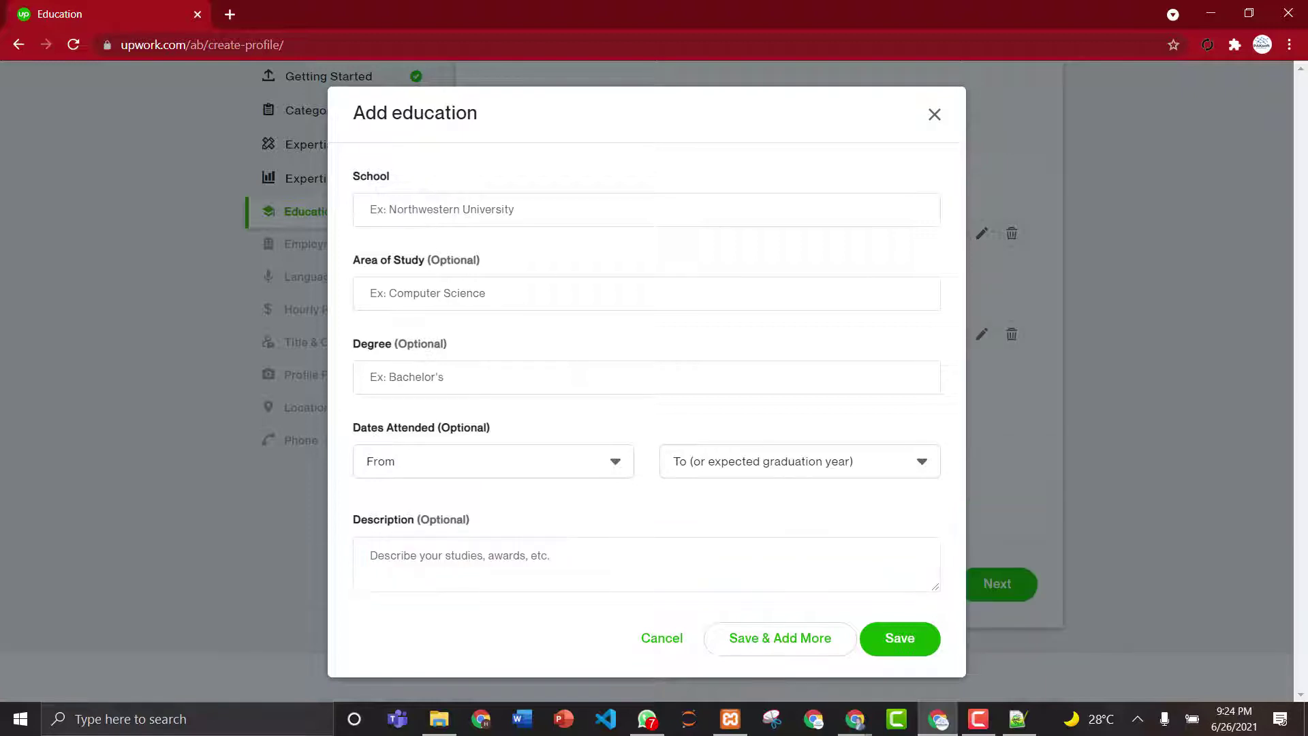
- Choose COMSATS Institute of Information Technology with Computer science as the area of study
{"action": "left_click", "coordinate": [426, 204]}
{"action": "type", "text": "C"}
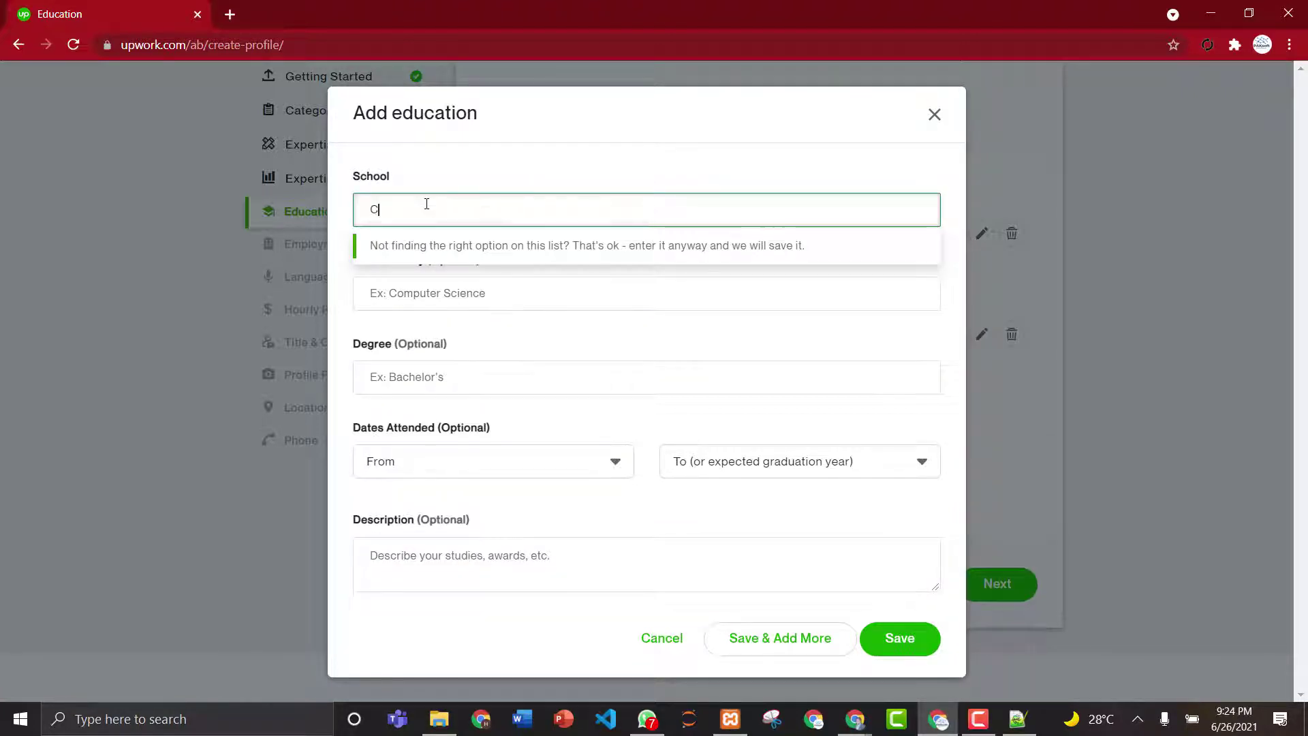
{"action": "type", "text": "omsats"}
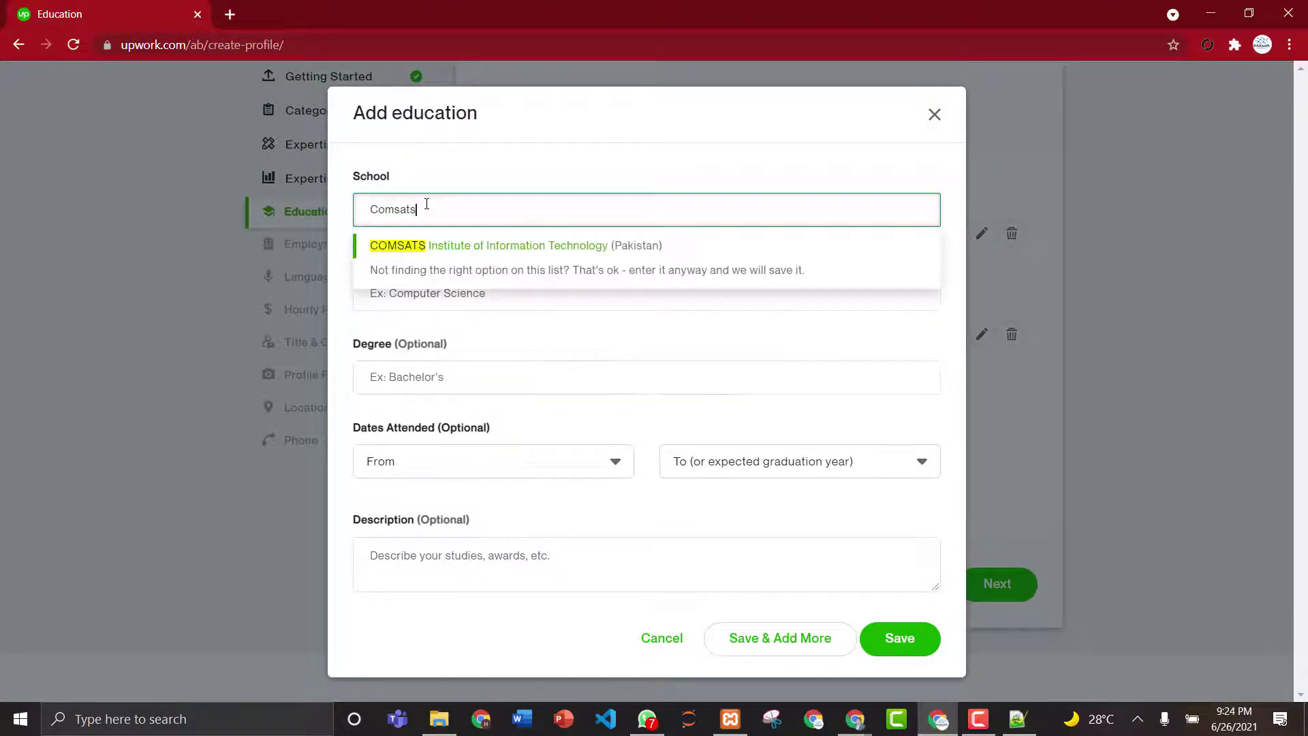
{"action": "left_click", "coordinate": [455, 247]}
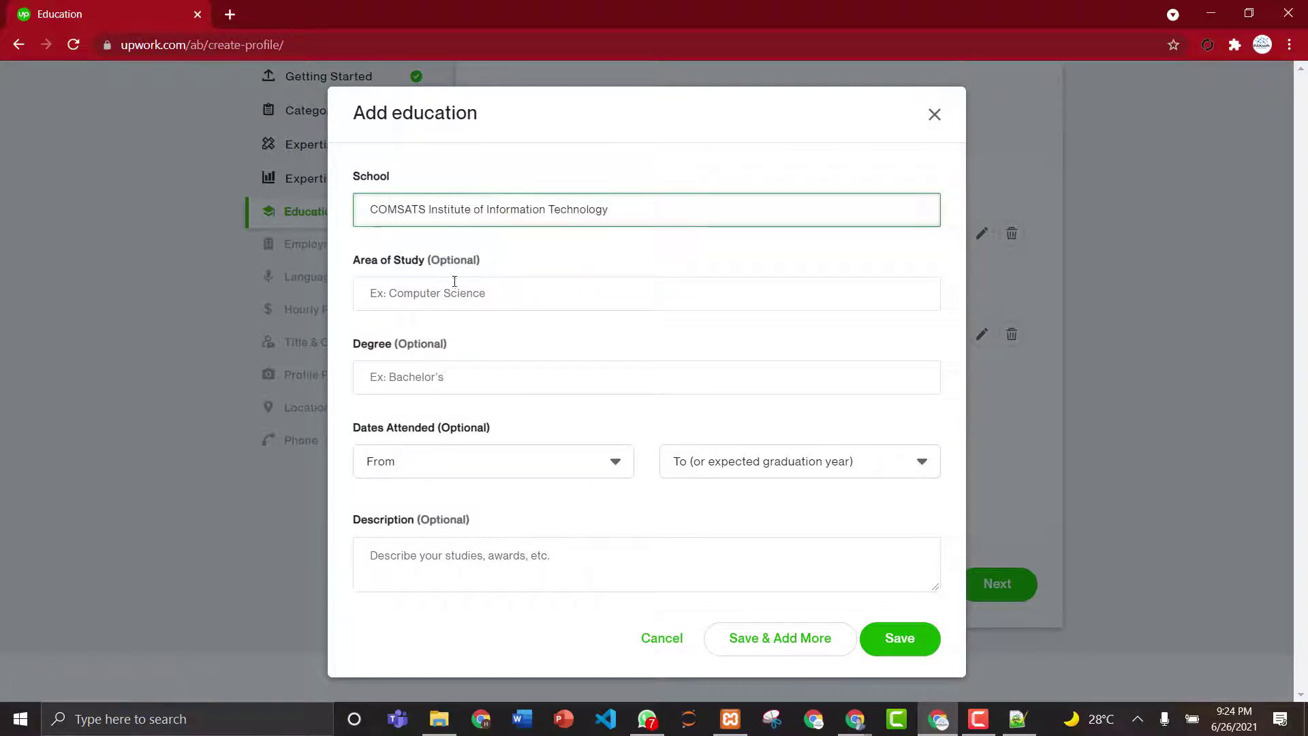
{"action": "left_click", "coordinate": [453, 285]}
{"action": "type", "text": "Comp"}
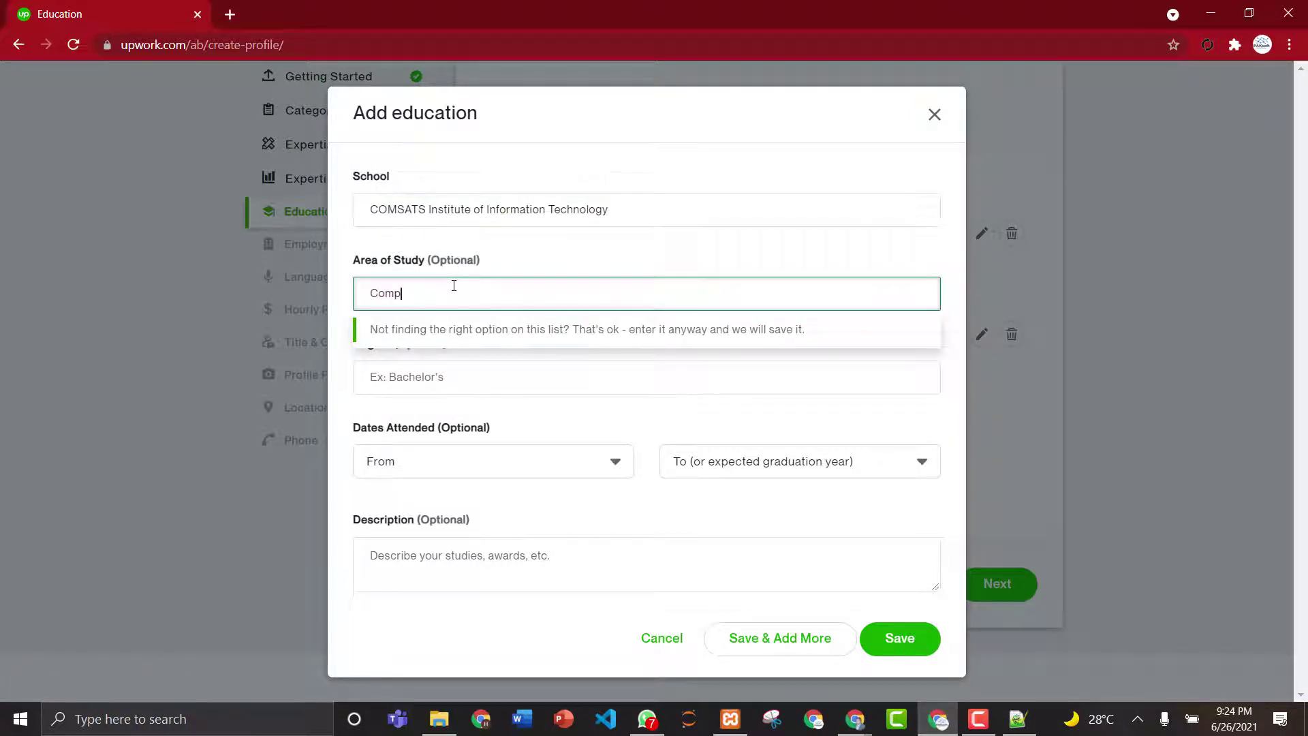
{"action": "key", "text": "BackSpace"}
{"action": "key", "text": "BackSpace"}
{"action": "type", "text": "Softwa"}
{"action": "key", "text": "BackSpace"}
{"action": "key", "text": "BackSpace"}
{"action": "key", "text": "BackSpace"}
{"action": "key", "text": "BackSpace"}
{"action": "key", "text": "BackSpace"}
{"action": "key", "text": "BackSpace"}
{"action": "key", "text": "BackSpace"}
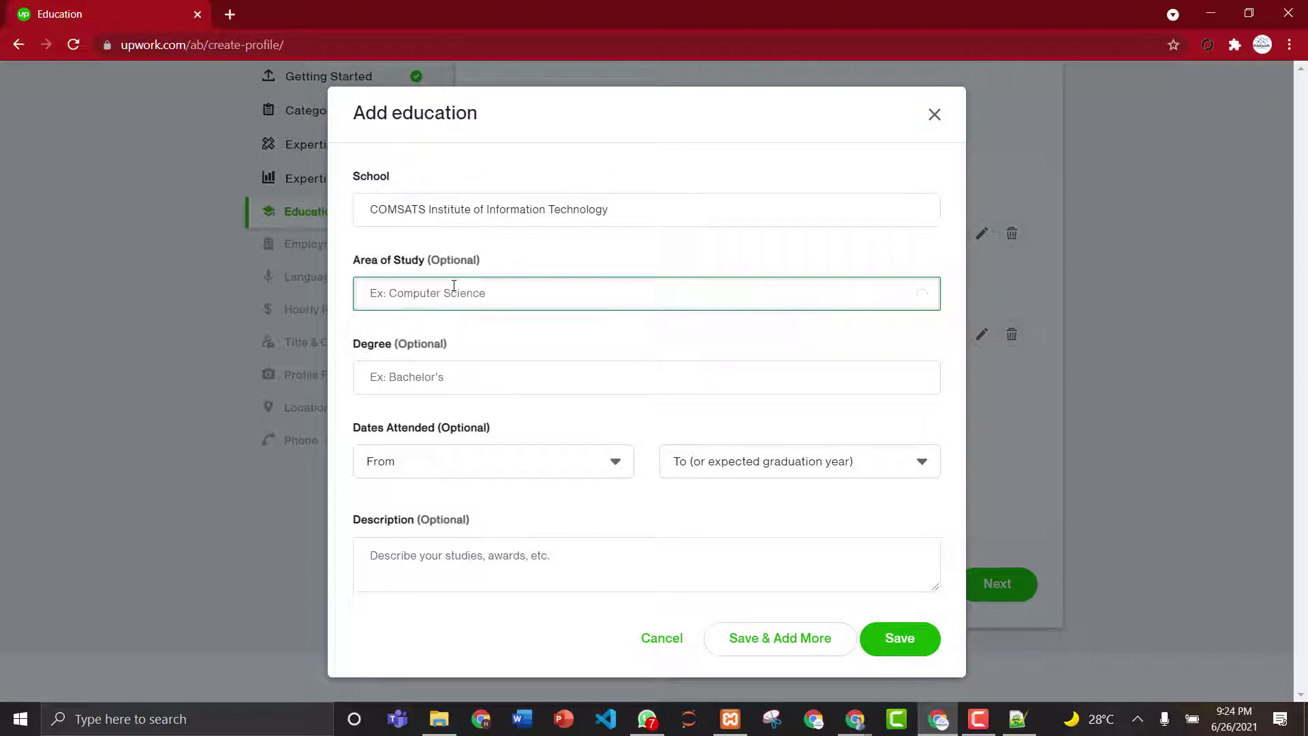
{"action": "type", "text": "Comp"}
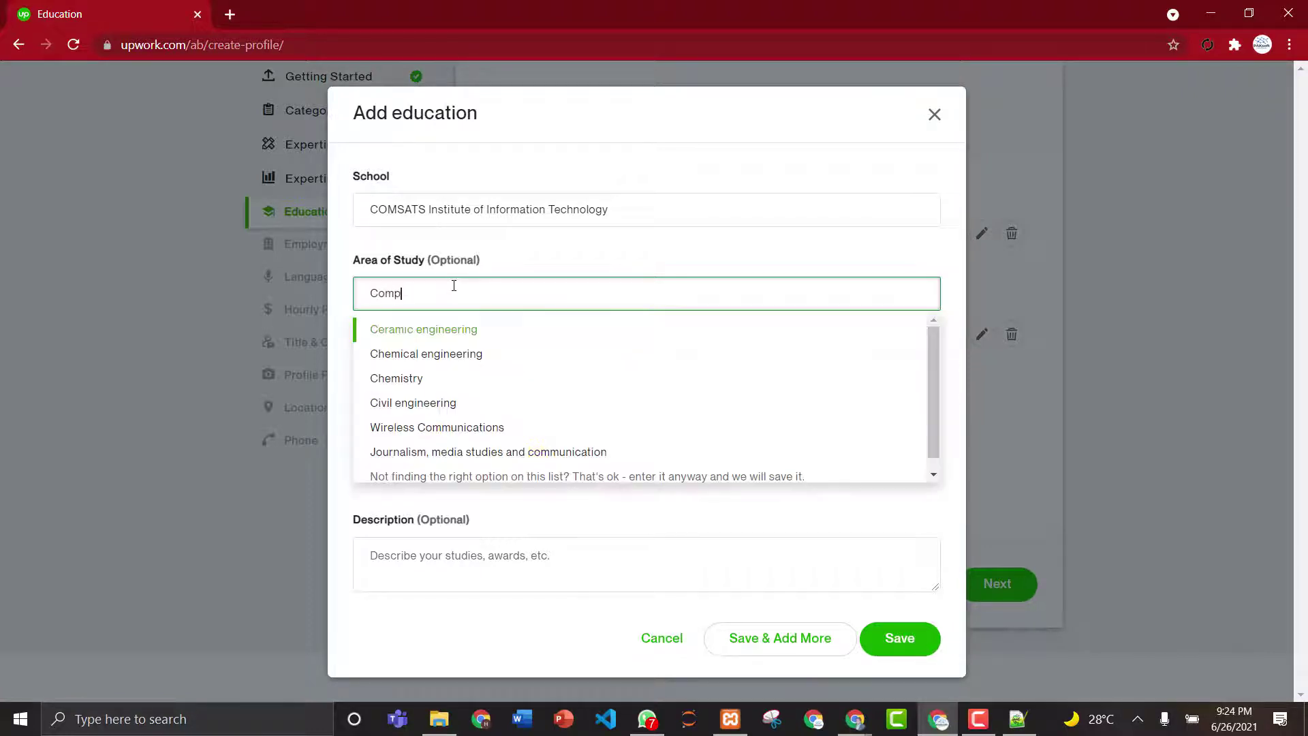
{"action": "type", "text": "utr Sc"}
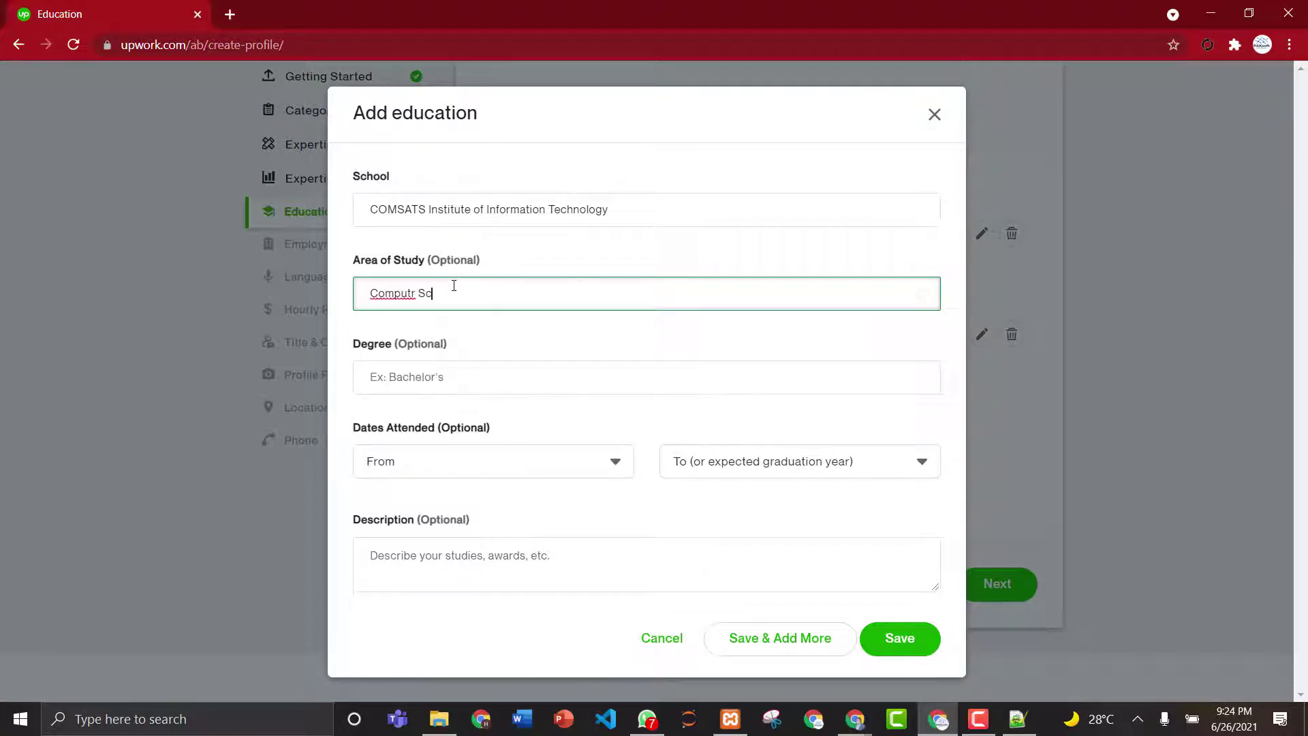
{"action": "type", "text": "ience"}
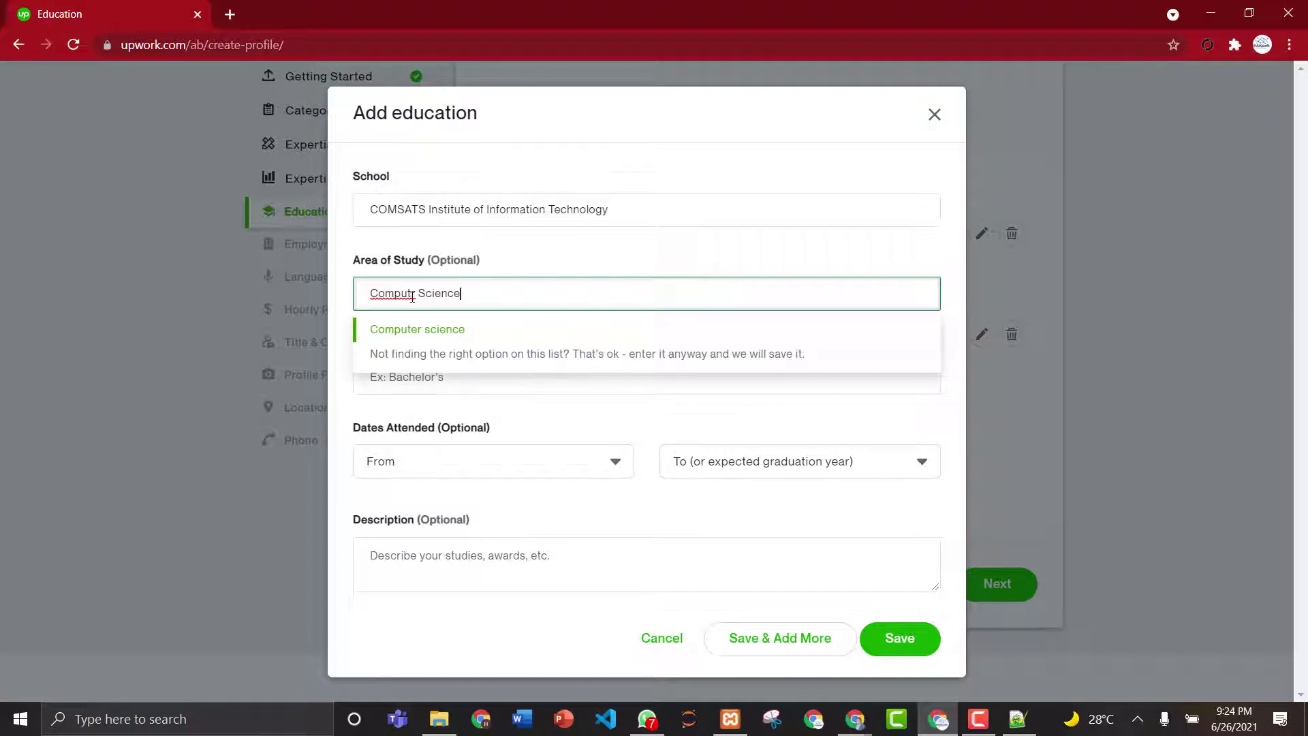
{"action": "left_click", "coordinate": [417, 330]}
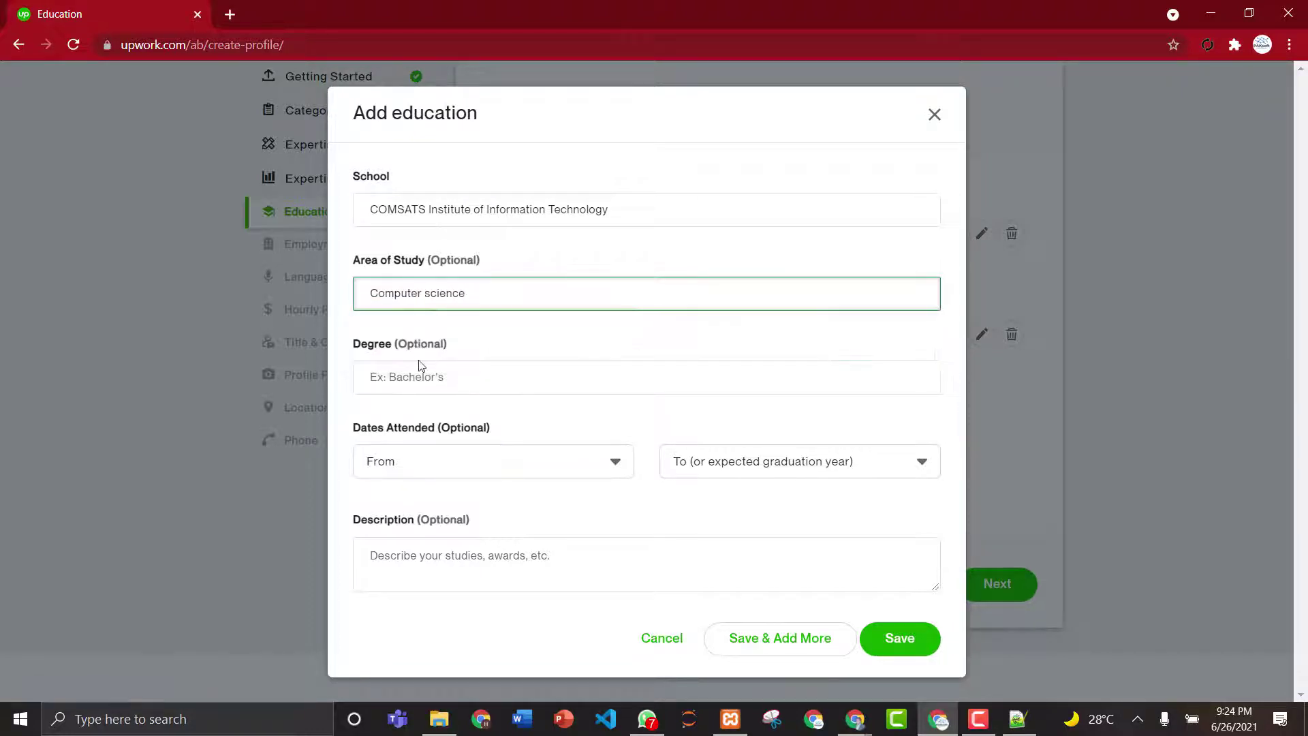
- Select Master of Computer Applications (MCA) as the degree
{"action": "left_click", "coordinate": [421, 368]}
{"action": "type", "text": "mas"}
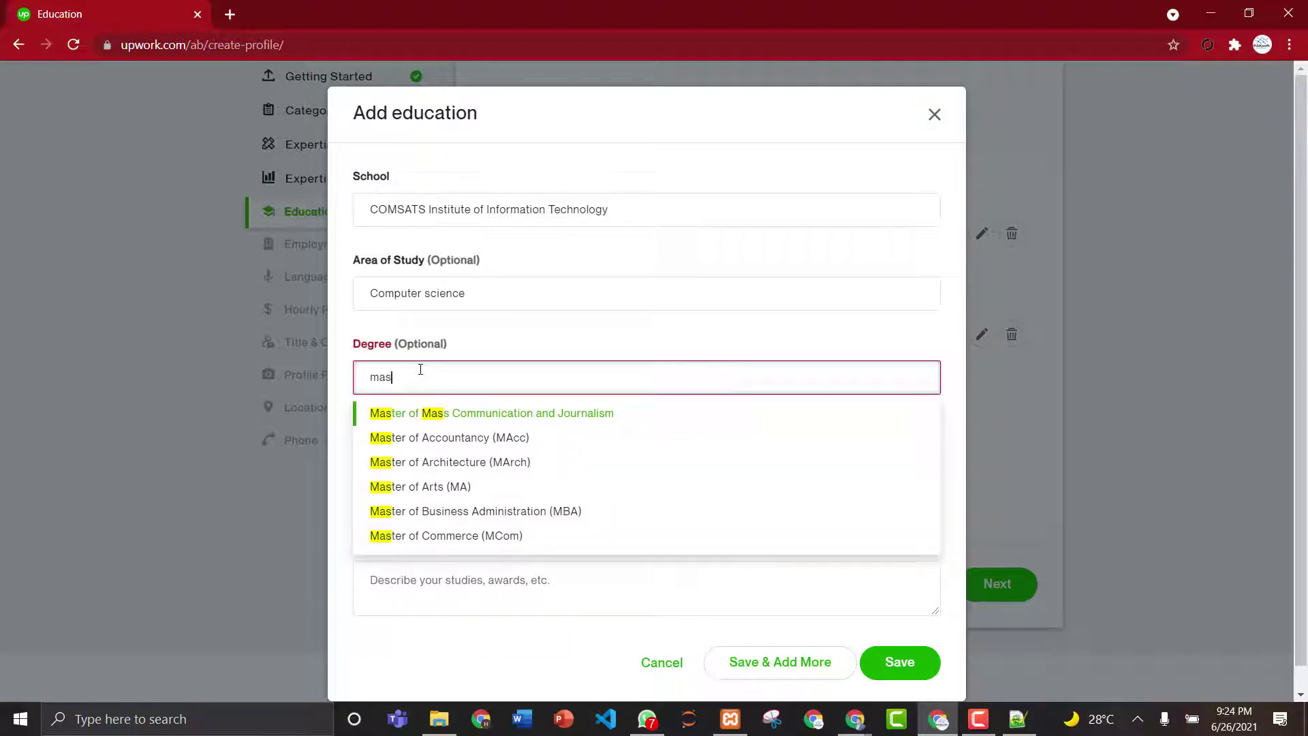
{"action": "key", "text": "BackSpace"}
{"action": "key", "text": "BackSpace"}
{"action": "key", "text": "BackSpace"}
{"action": "type", "text": "cc"}
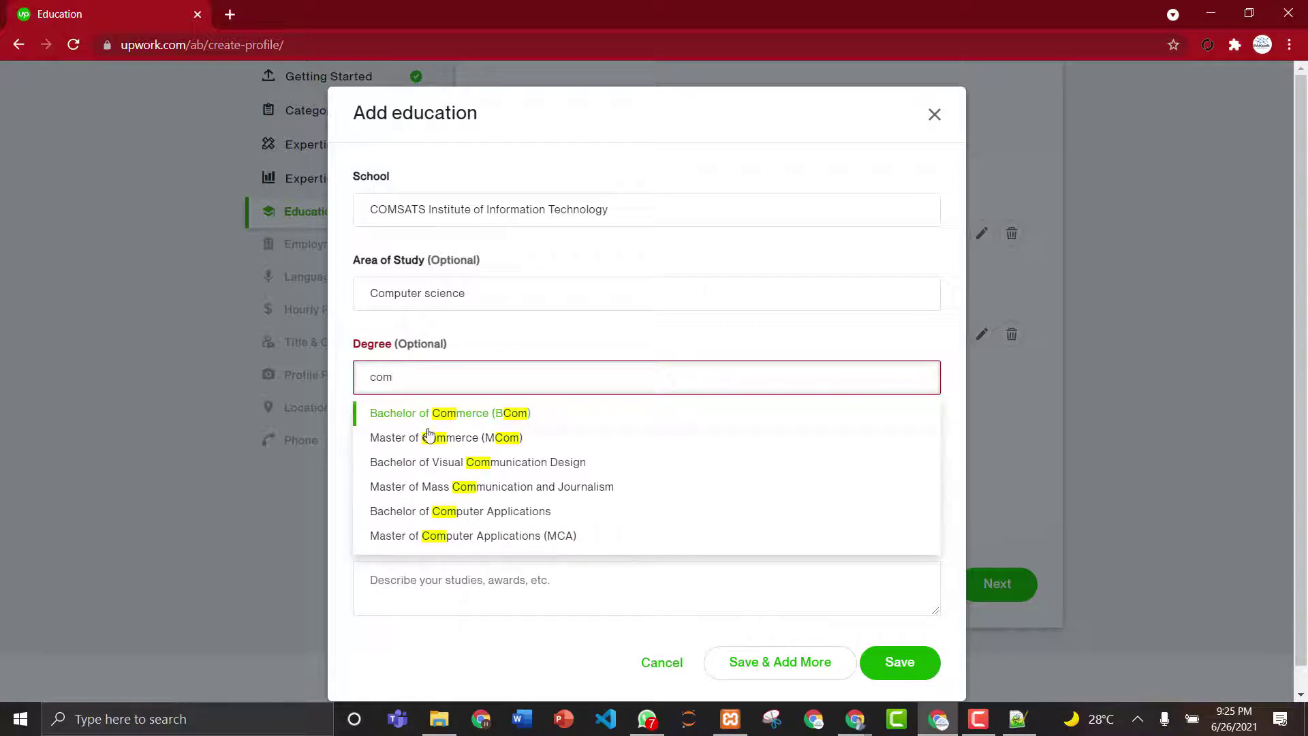
{"action": "left_click", "coordinate": [447, 534]}
- Set years 2019 to 2022, describe it as 'Software Development', and save the entry
{"action": "left_click", "coordinate": [465, 477]}
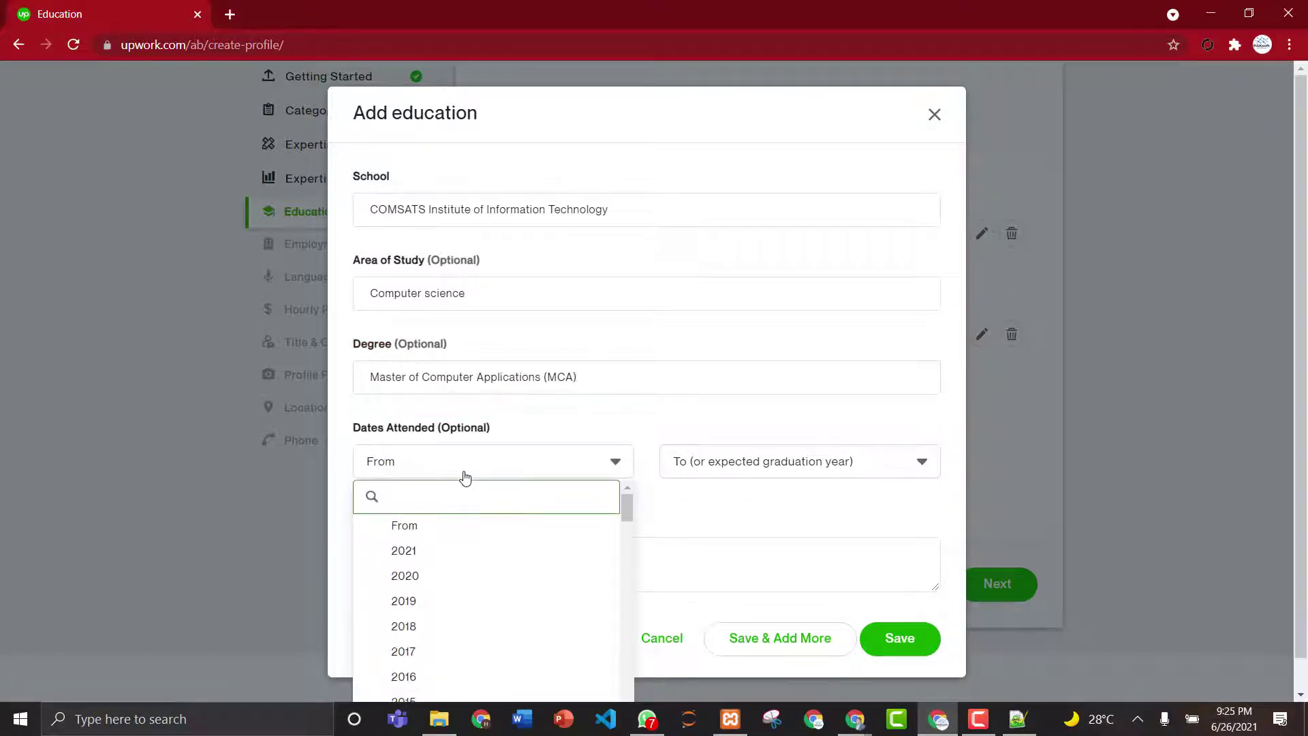
{"action": "type", "text": "2019"}
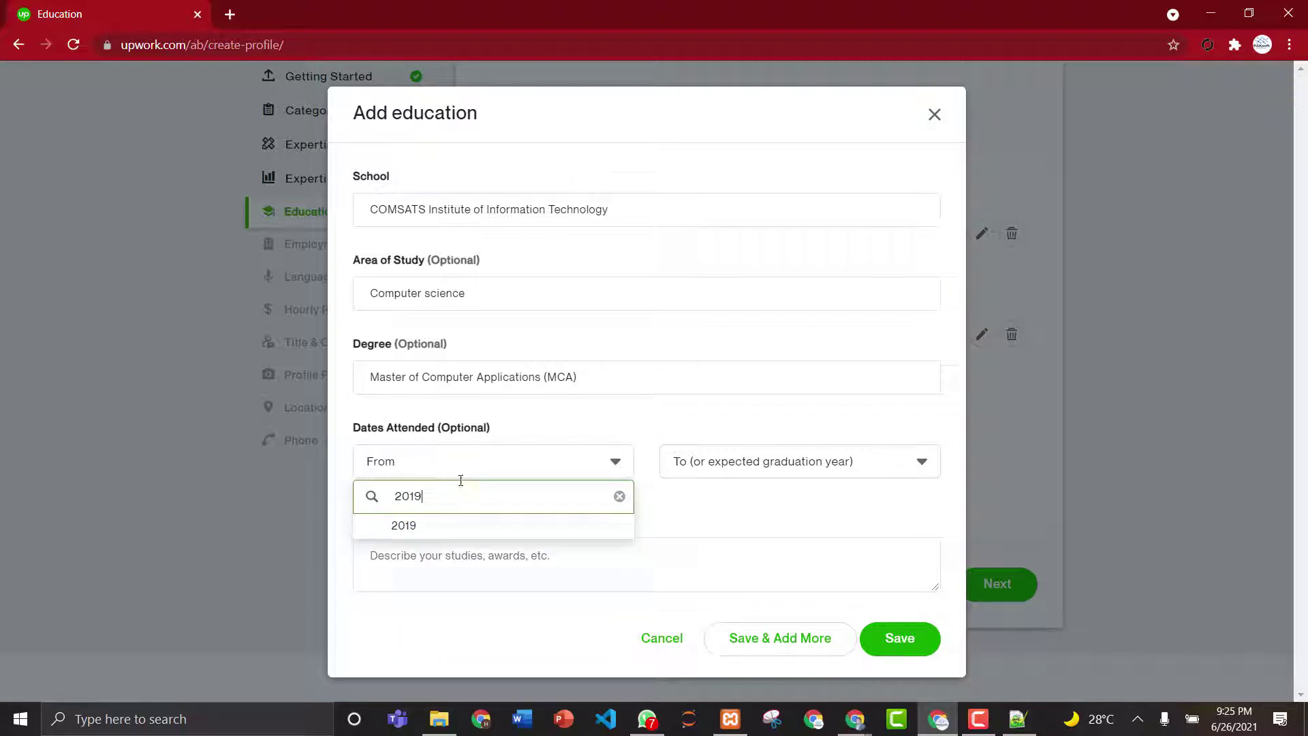
{"action": "left_click", "coordinate": [431, 532]}
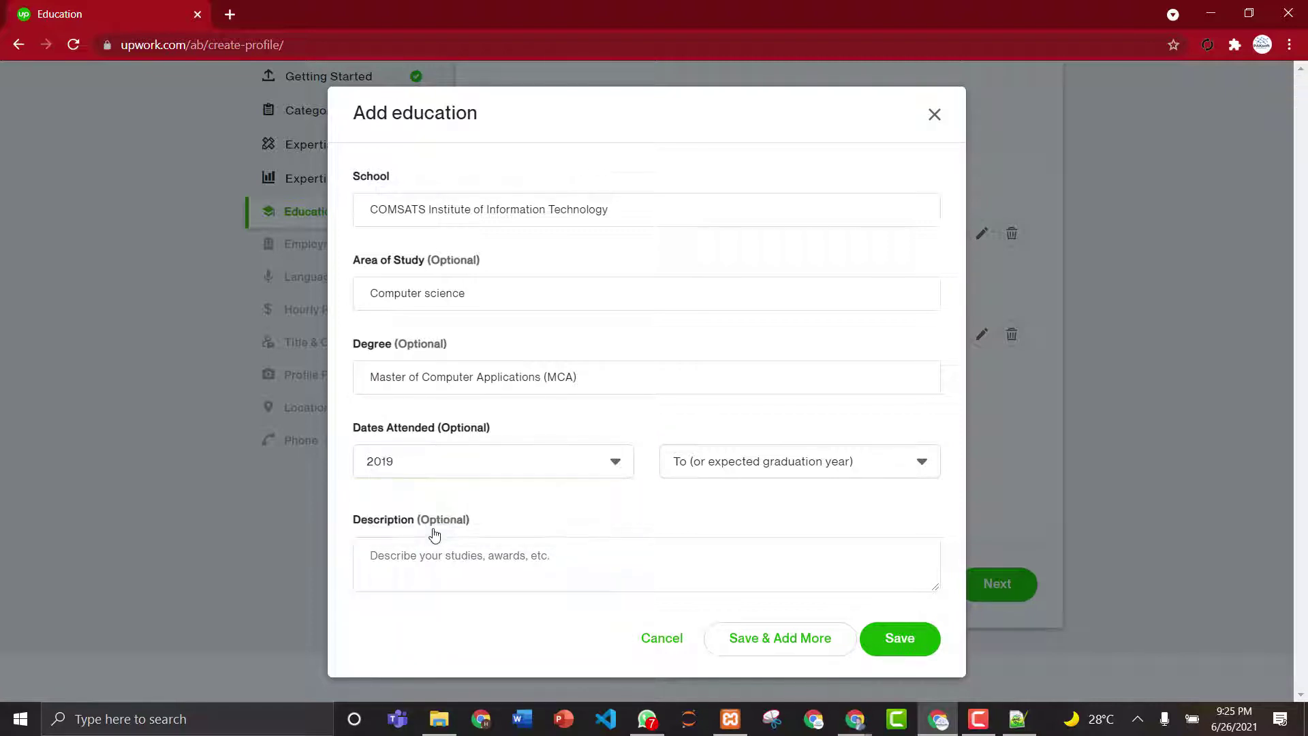
{"action": "left_click", "coordinate": [693, 466]}
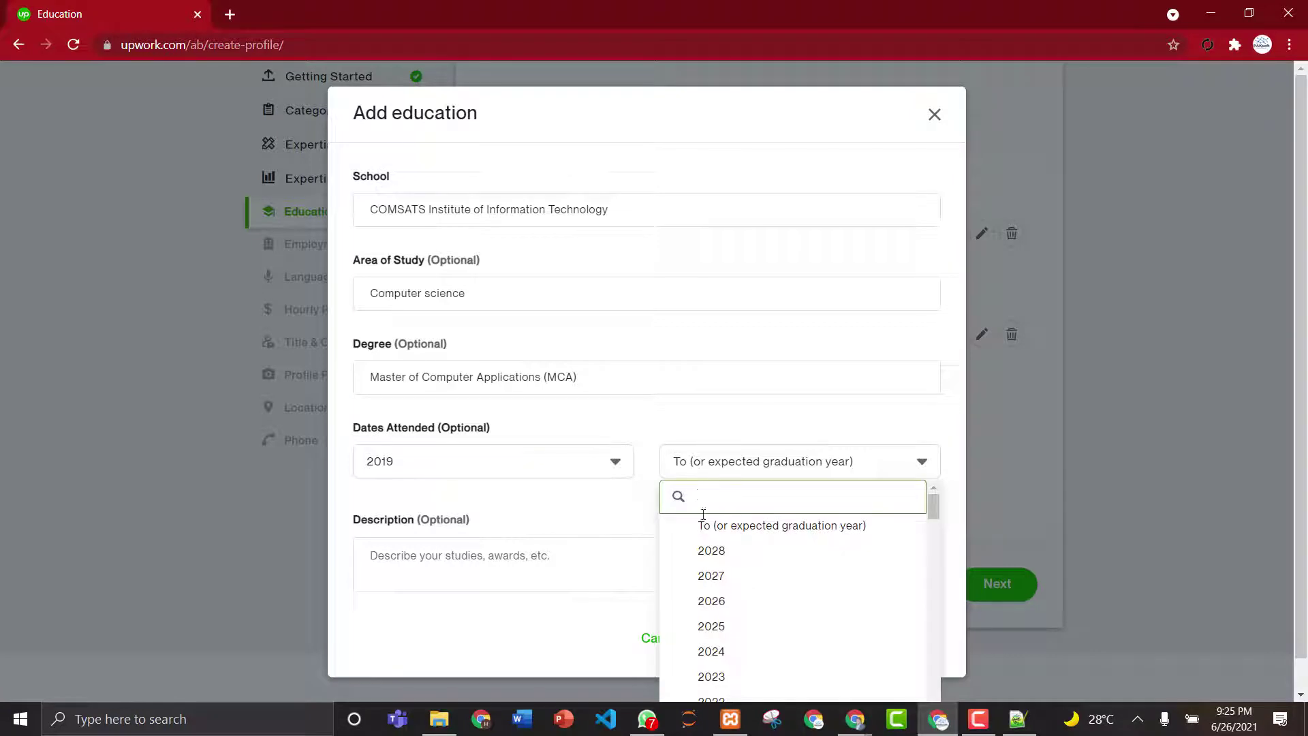
{"action": "type", "text": "2022"}
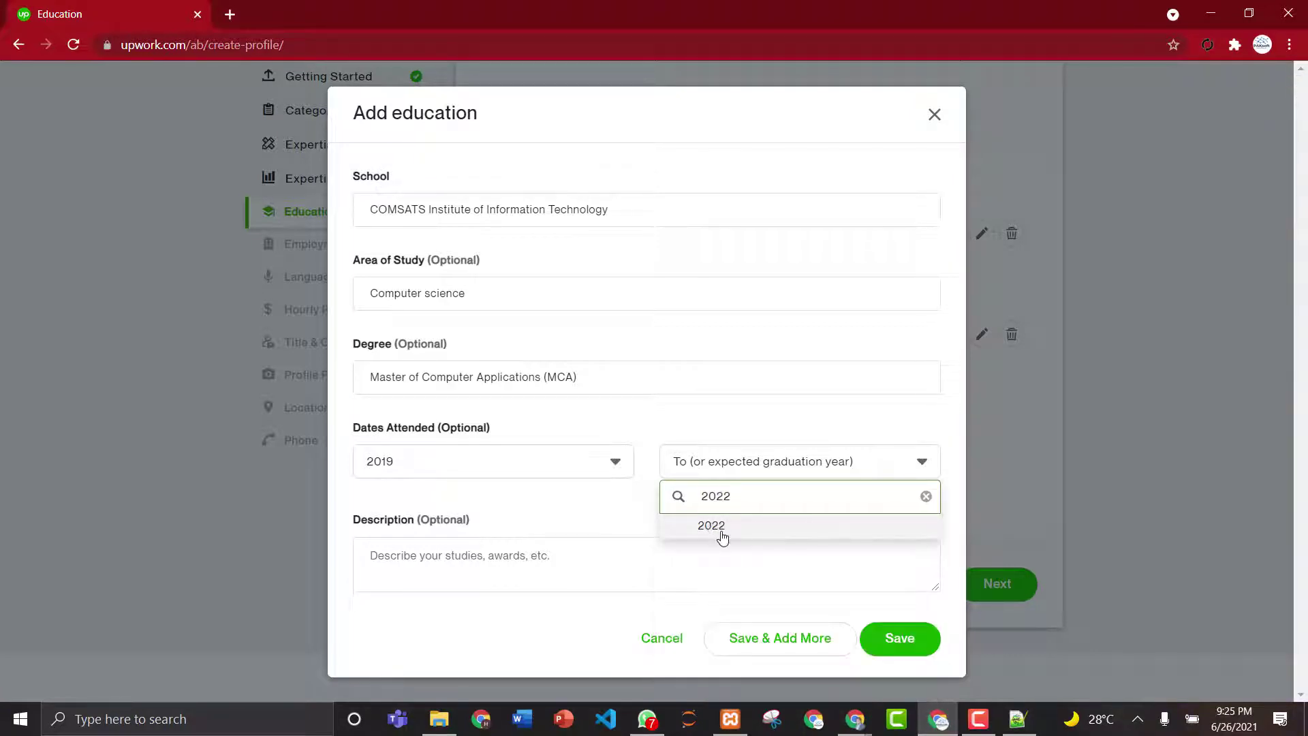
{"action": "left_click", "coordinate": [720, 537]}
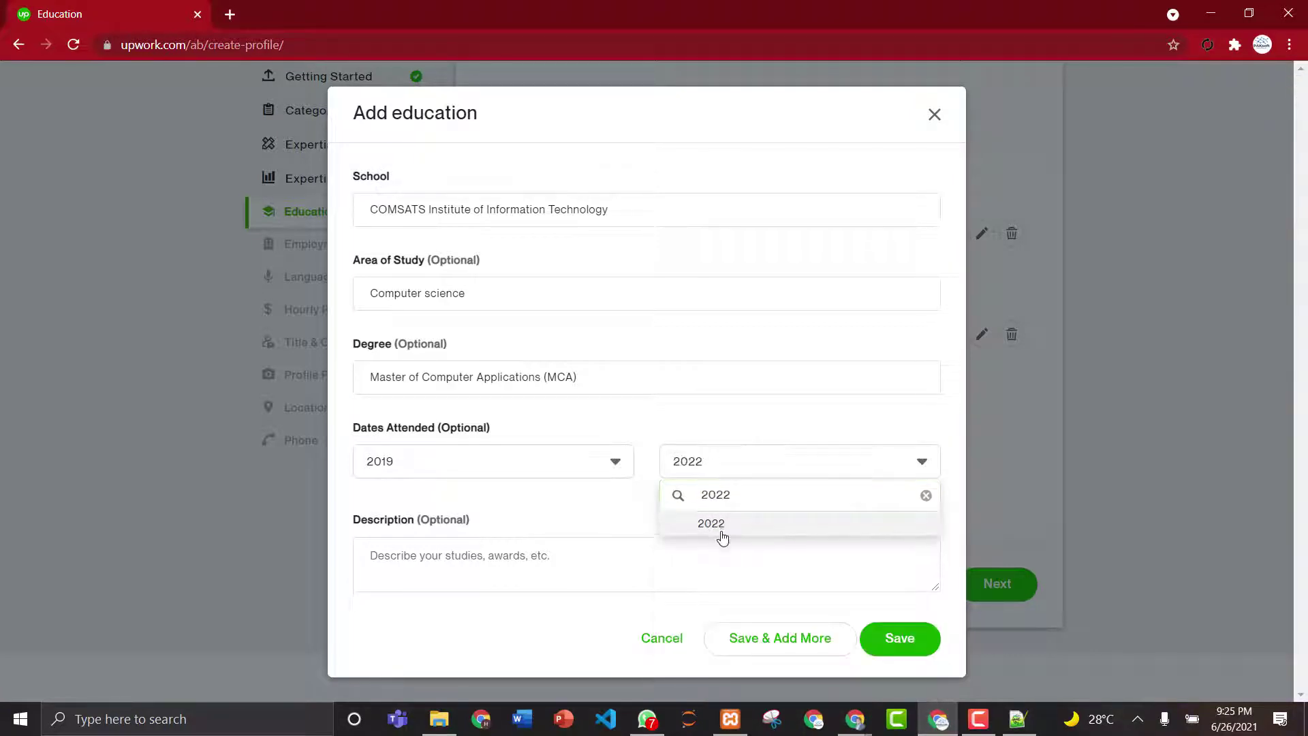
{"action": "left_click", "coordinate": [633, 558]}
{"action": "type", "text": "S"}
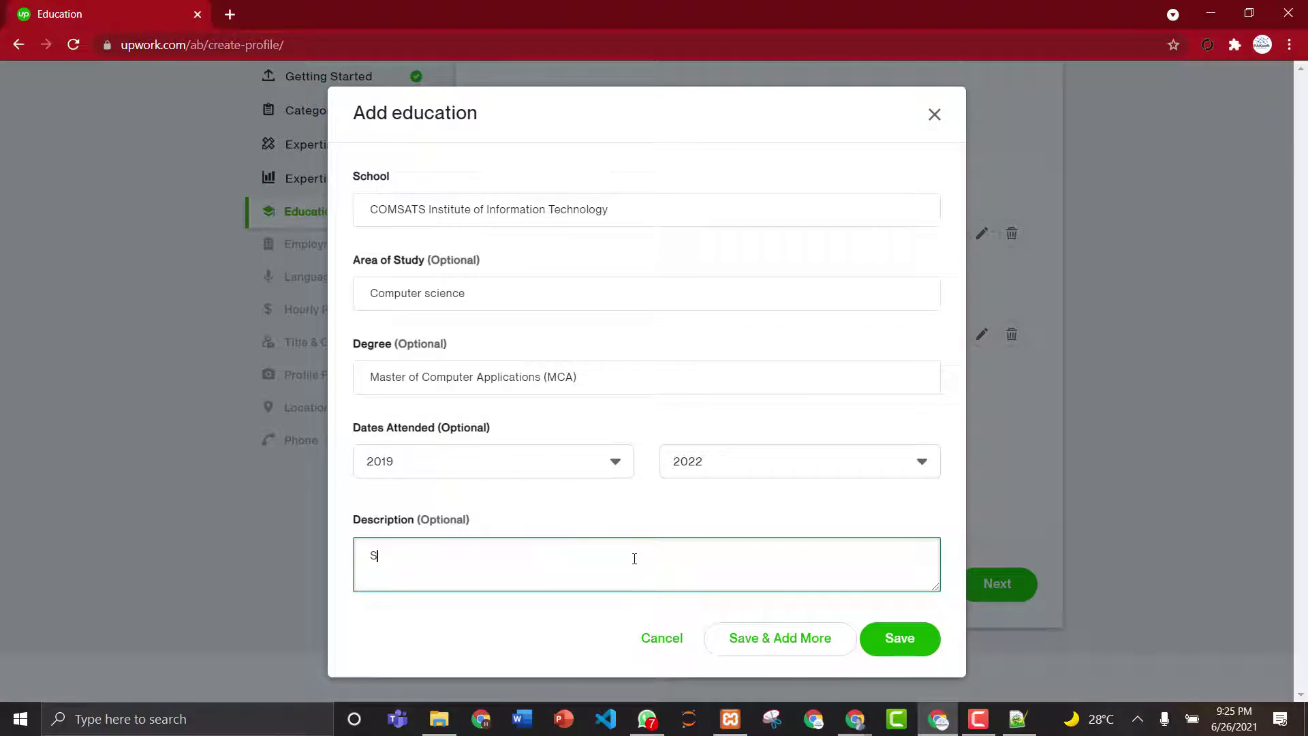
{"action": "type", "text": "oftware Development"}
{"action": "left_click", "coordinate": [898, 644]}
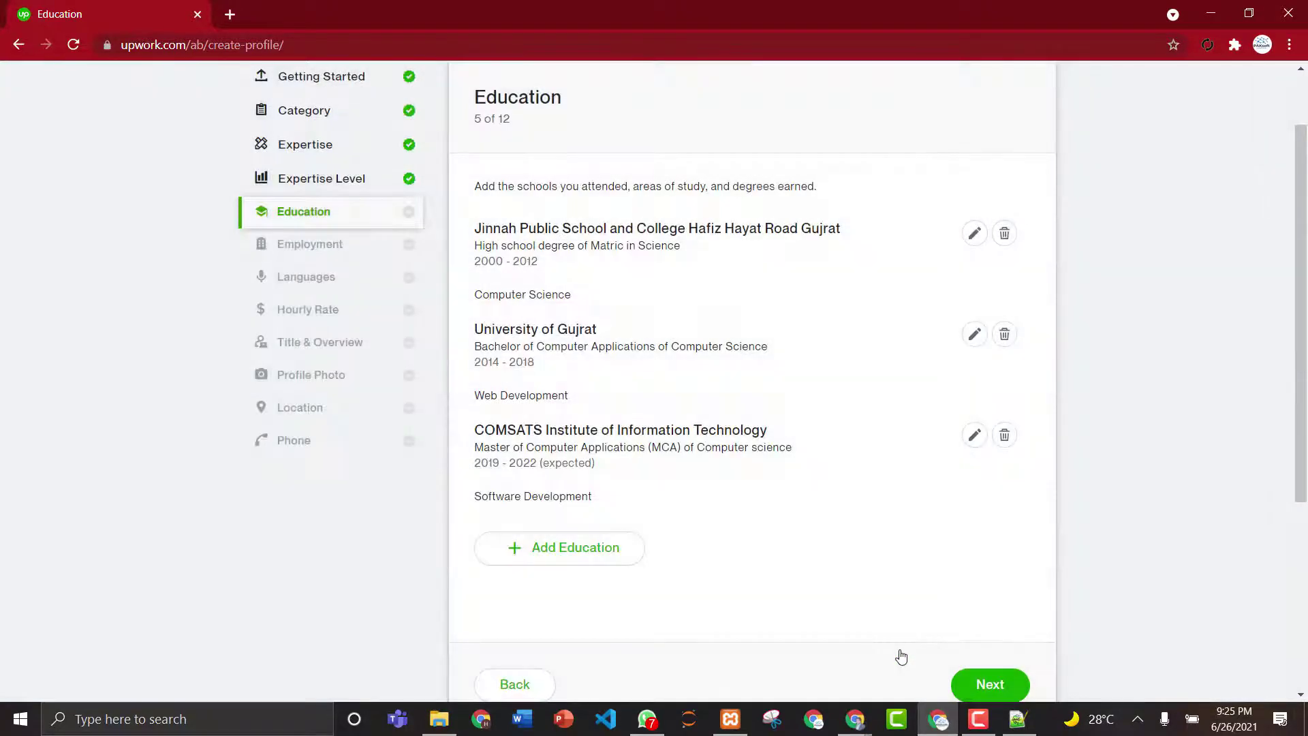
- Start an employment entry: company PAKsoft Solutions, city Gujrat, title CEO
{"action": "left_click", "coordinate": [982, 692]}
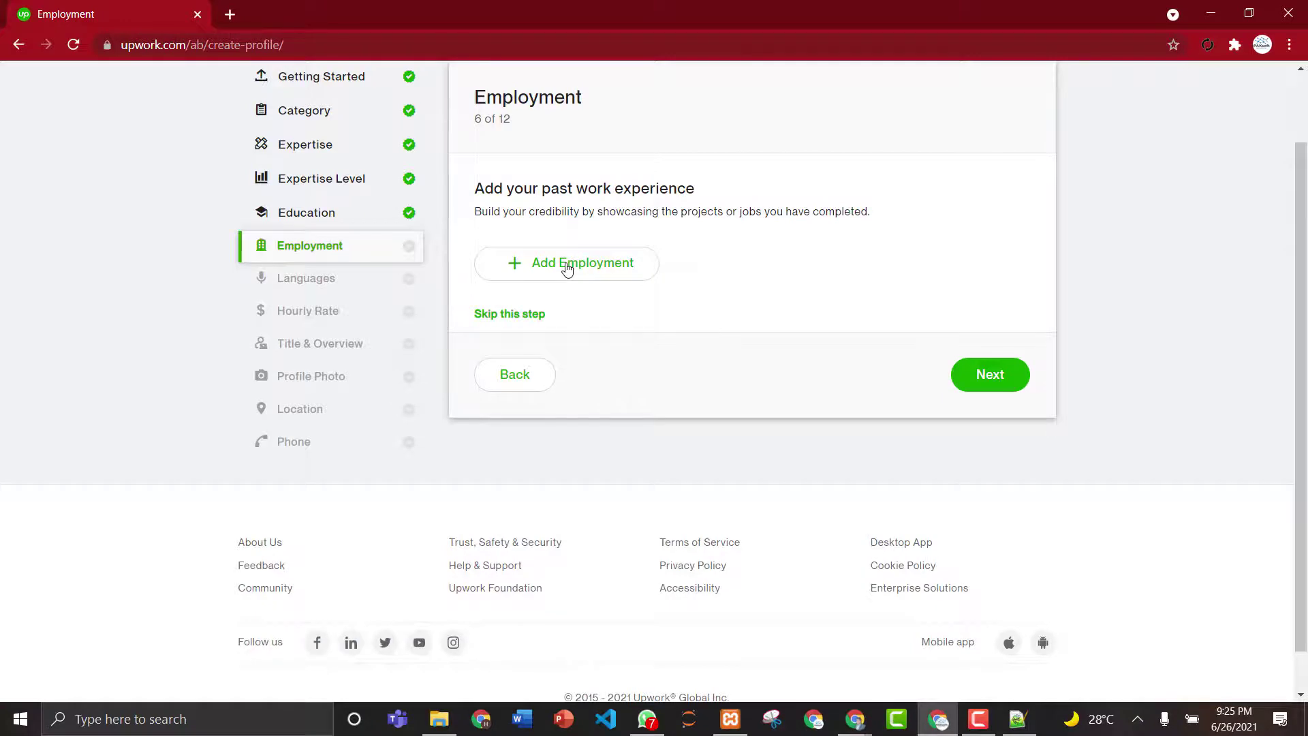
{"action": "left_click", "coordinate": [565, 266]}
{"action": "left_click", "coordinate": [536, 176]}
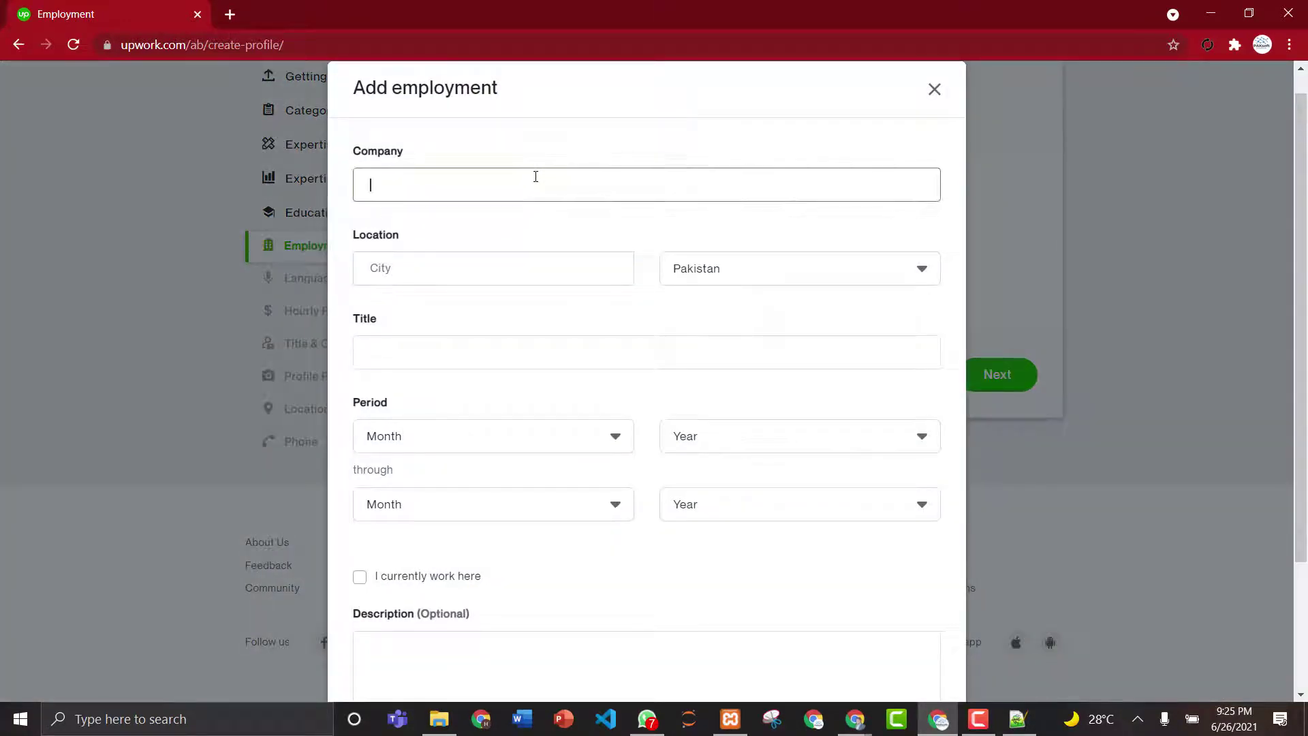
{"action": "type", "text": "PAKsoft Solutions"}
{"action": "left_click", "coordinate": [513, 257]}
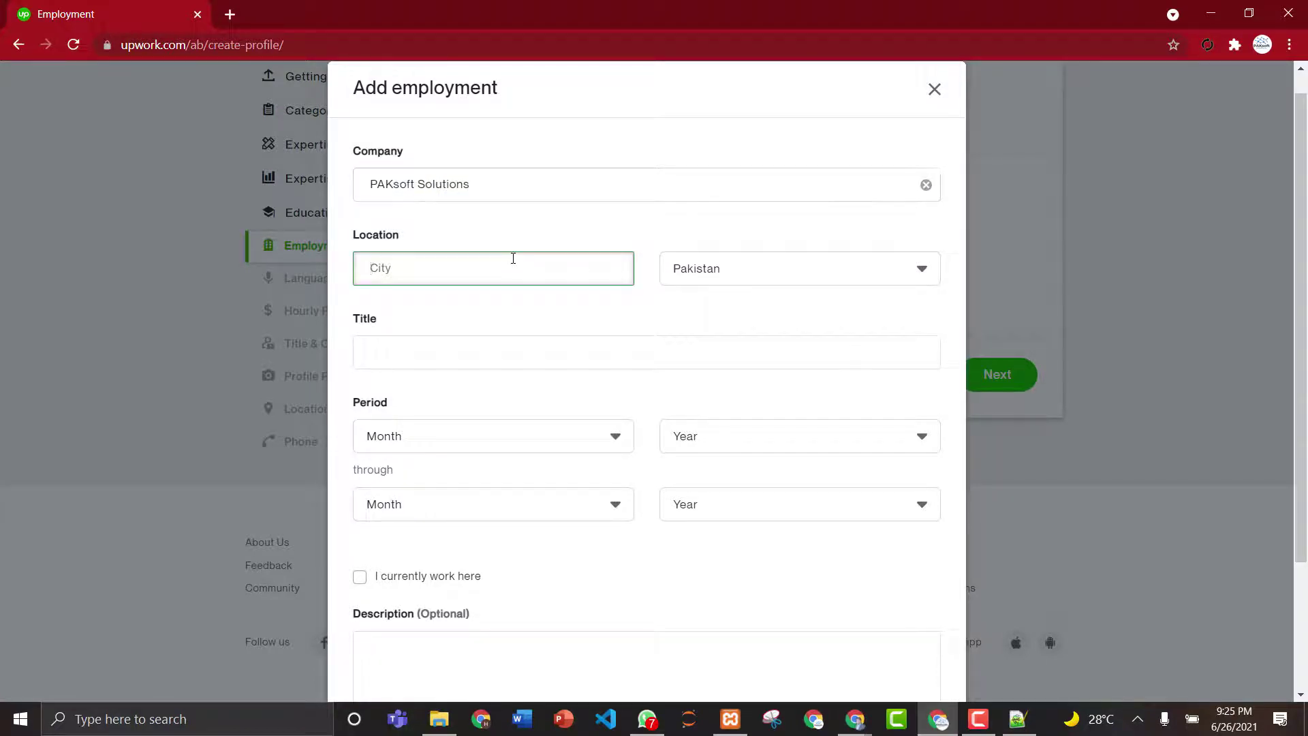
{"action": "type", "text": "Gujrat"}
{"action": "left_click", "coordinate": [542, 341]}
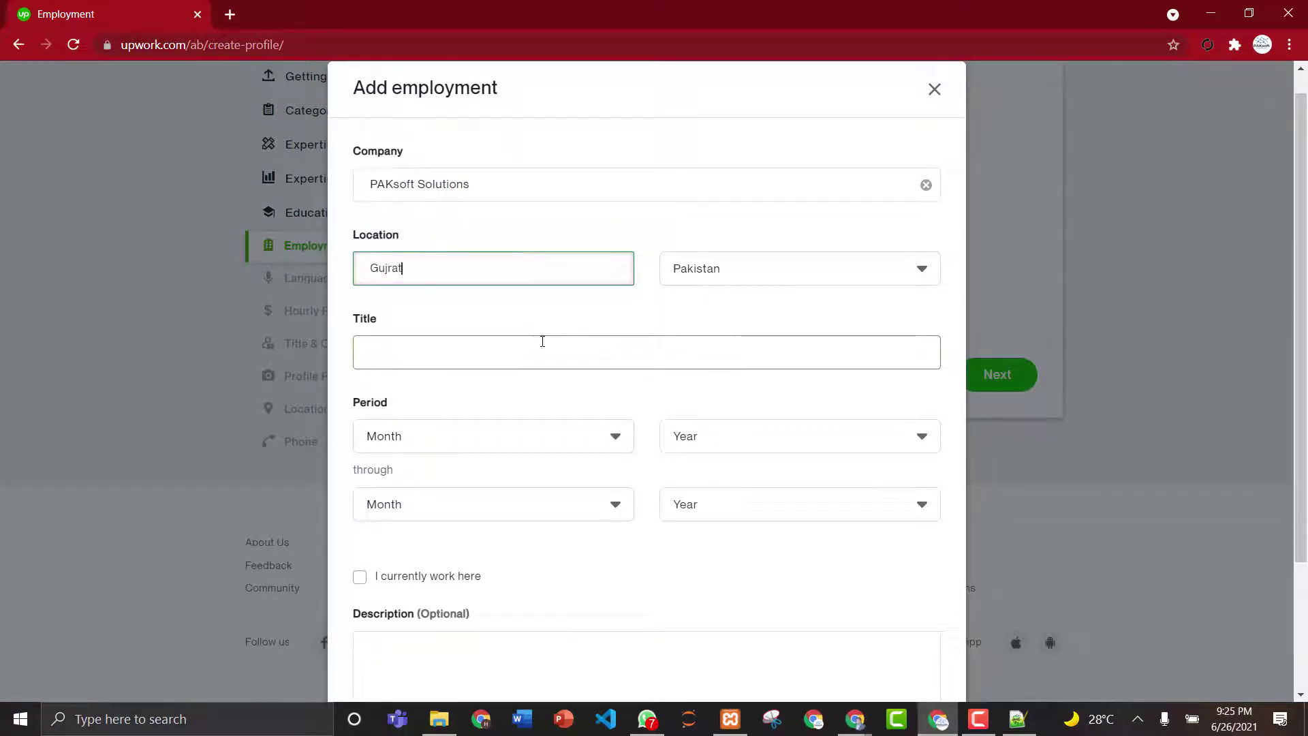
{"action": "type", "text": "CEO"}
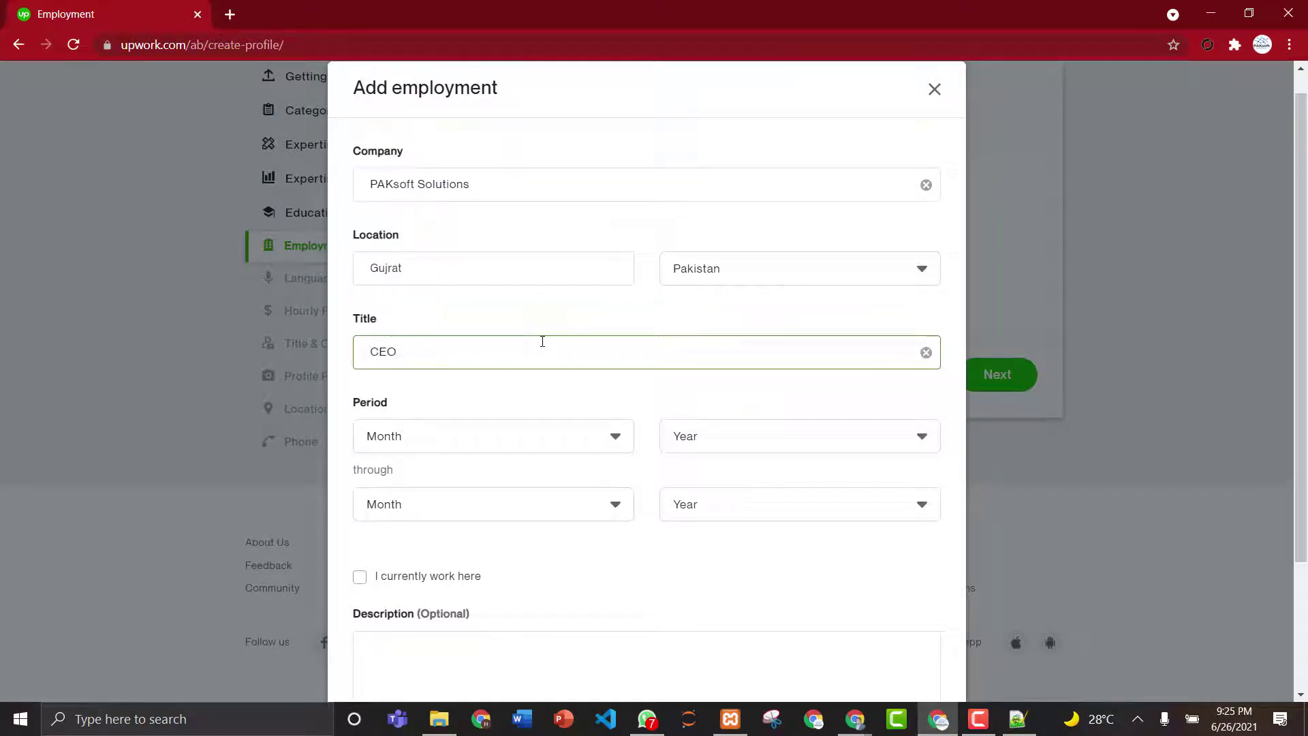
- Set the start date to April 2015 and mark it as a current job
{"action": "left_click", "coordinate": [522, 450]}
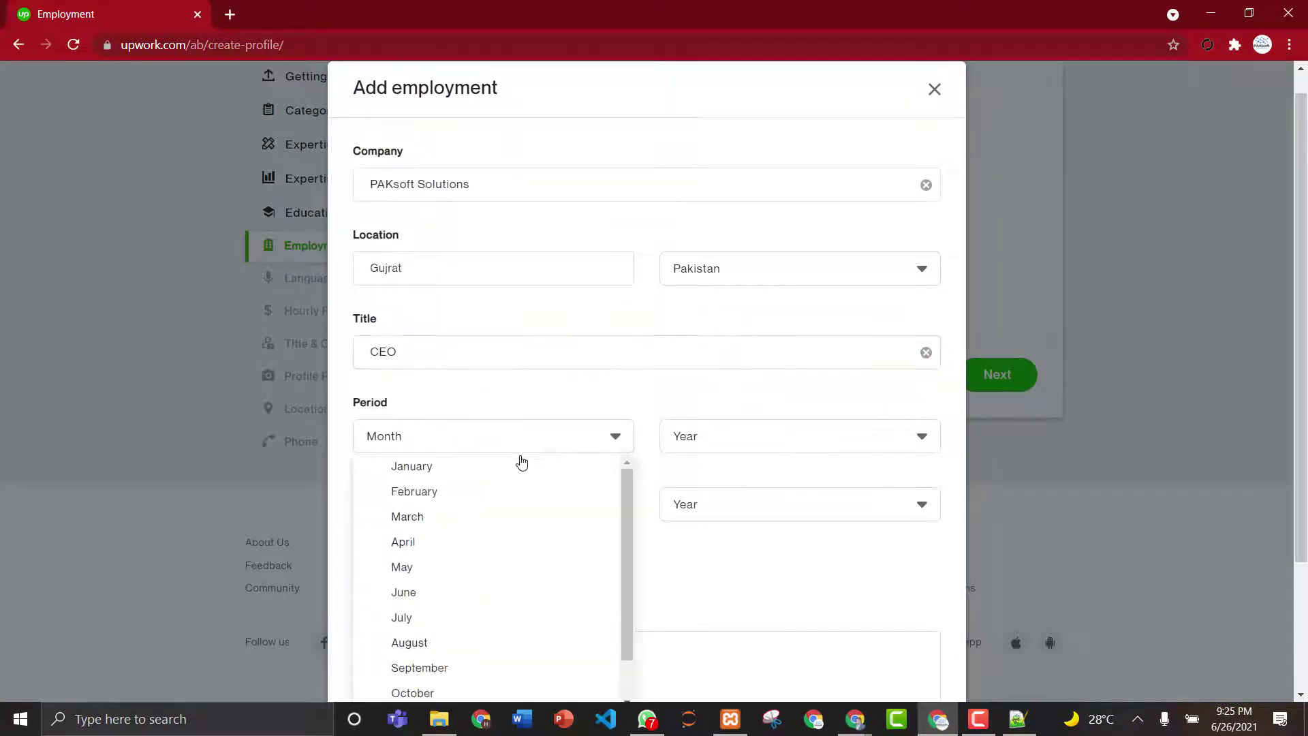
{"action": "left_click", "coordinate": [514, 541]}
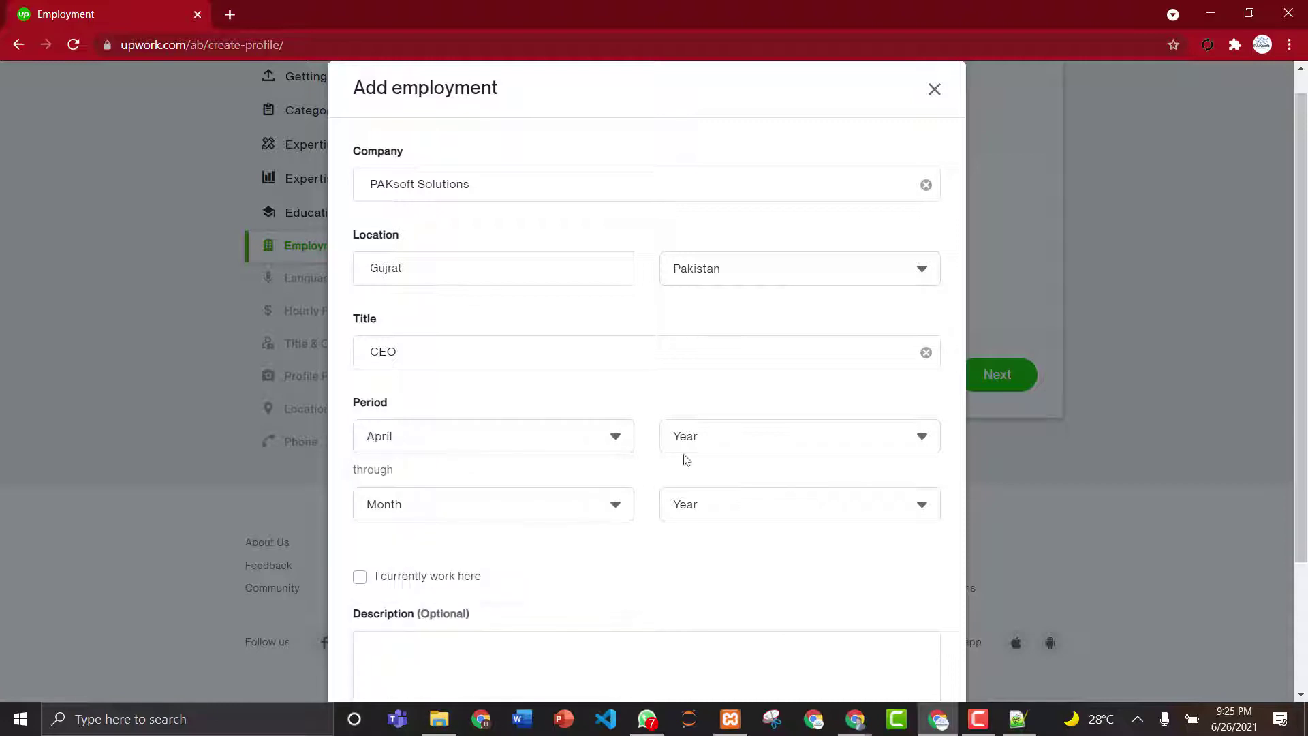
{"action": "left_click", "coordinate": [738, 442]}
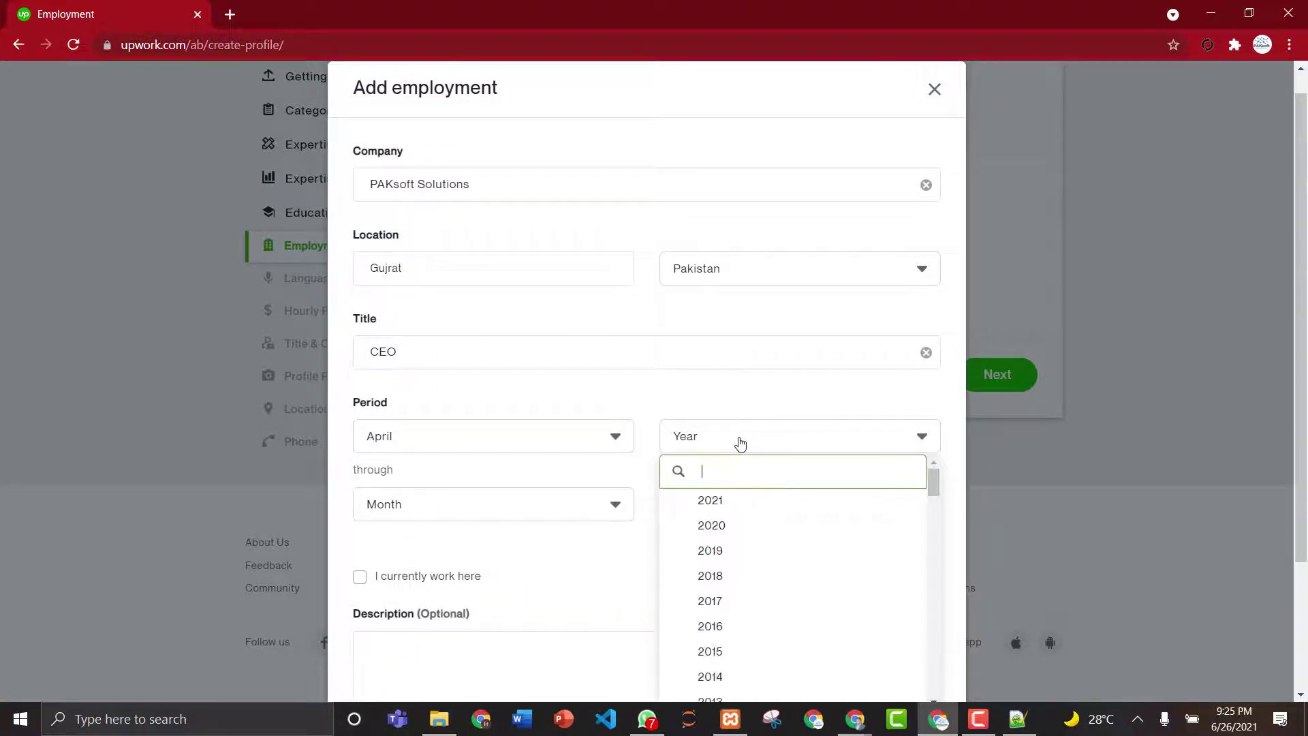
{"action": "left_click", "coordinate": [934, 579]}
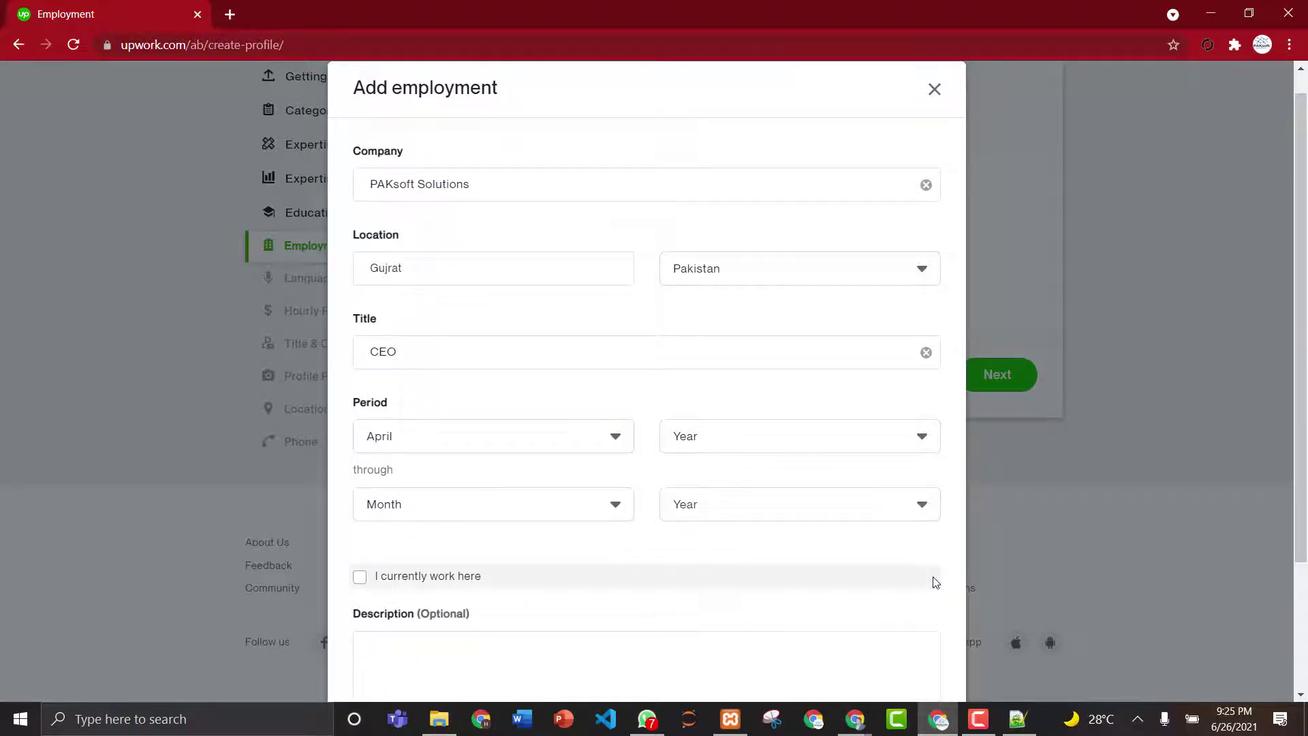
{"action": "left_click", "coordinate": [918, 436]}
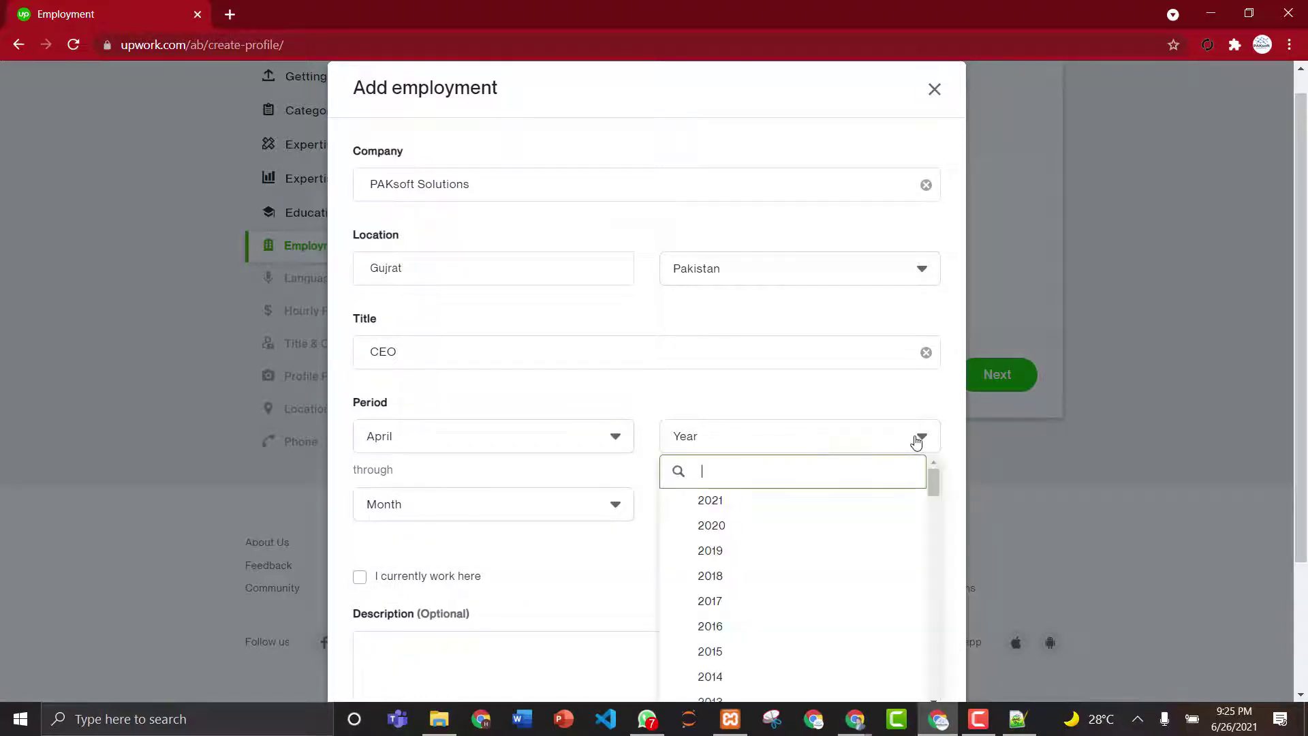
{"action": "left_click", "coordinate": [779, 652]}
{"action": "left_click", "coordinate": [525, 517]}
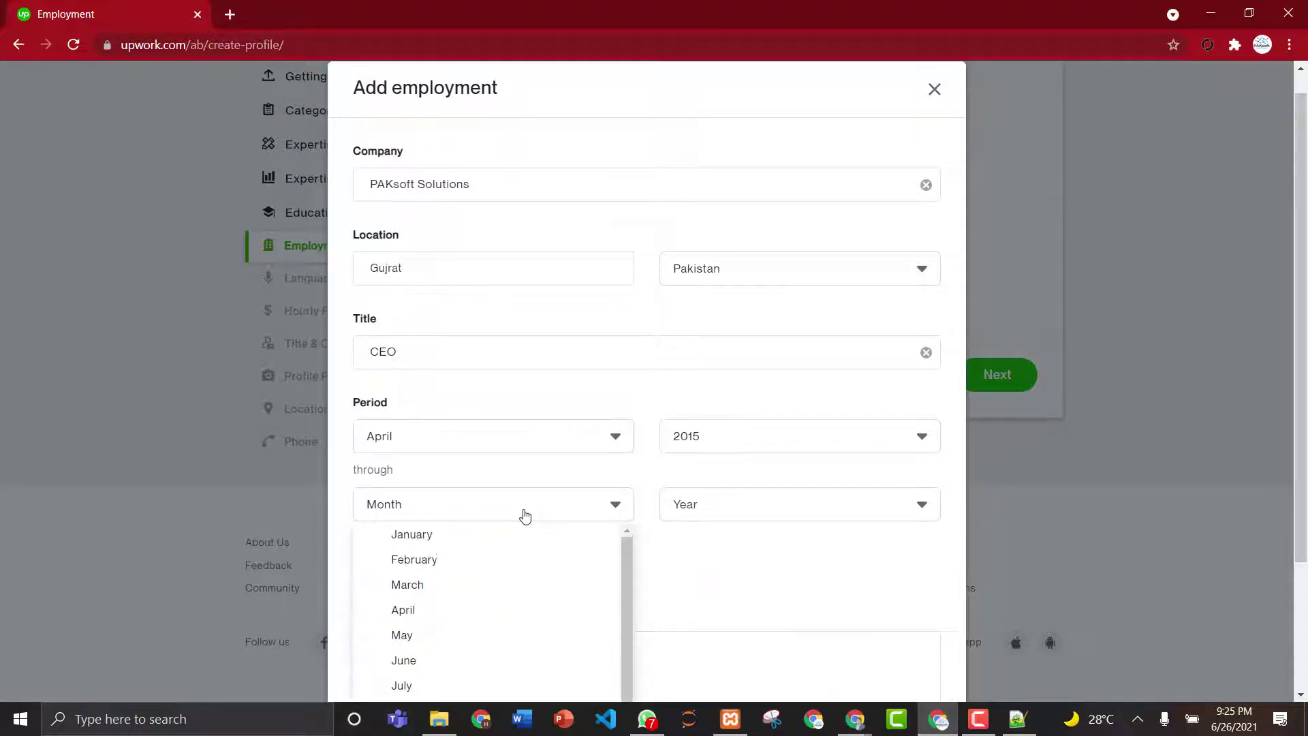
{"action": "left_click", "coordinate": [818, 585]}
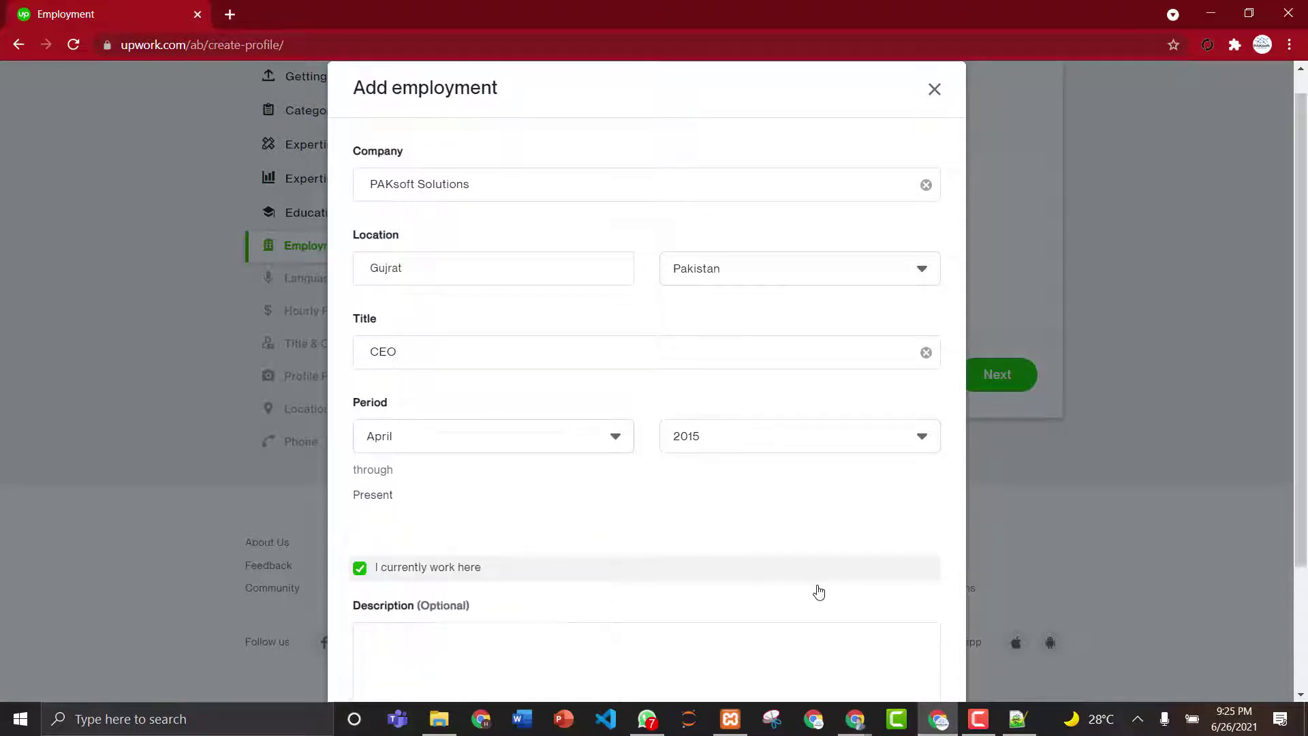
{"action": "scroll", "coordinate": [818, 592], "scroll_direction": "down", "scroll_amount": 3}
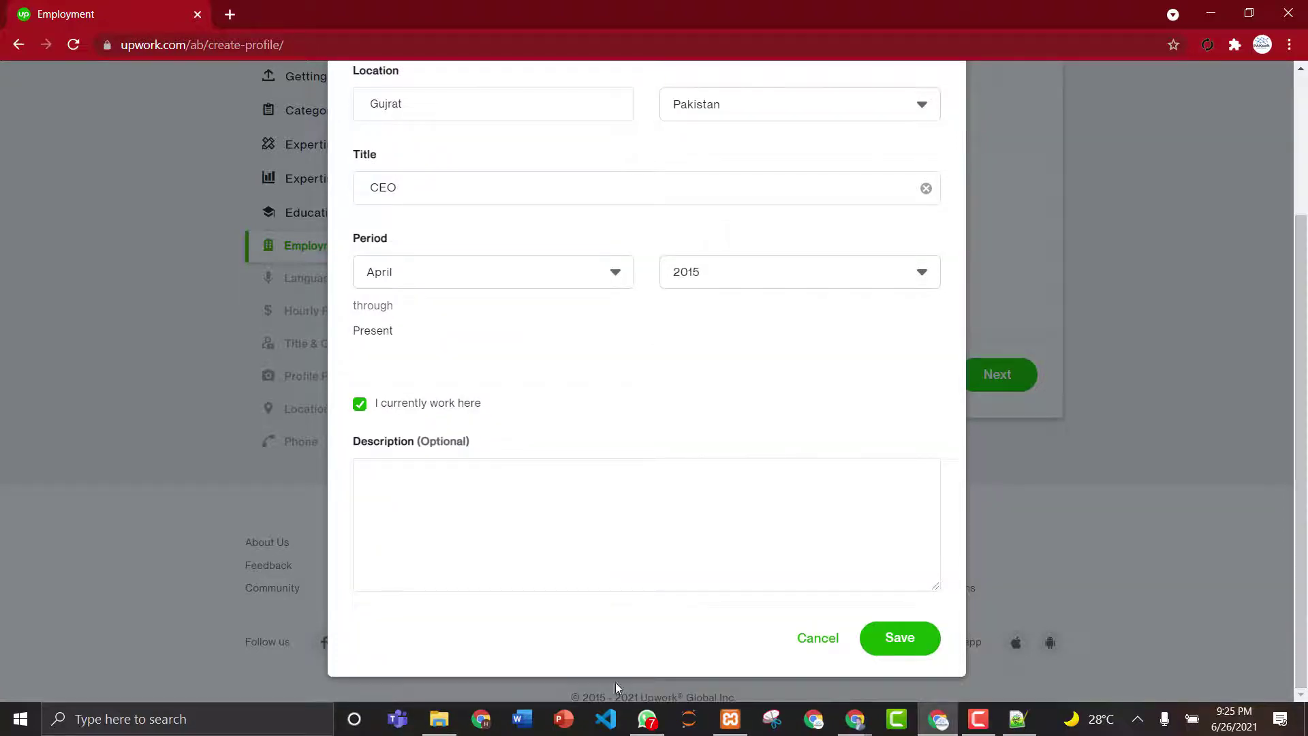
- Describe the company's intelligent business solutions like Website and Mobile App Development, fixing 'bussiness'
{"action": "left_click", "coordinate": [503, 531]}
{"action": "type", "text": "I"}
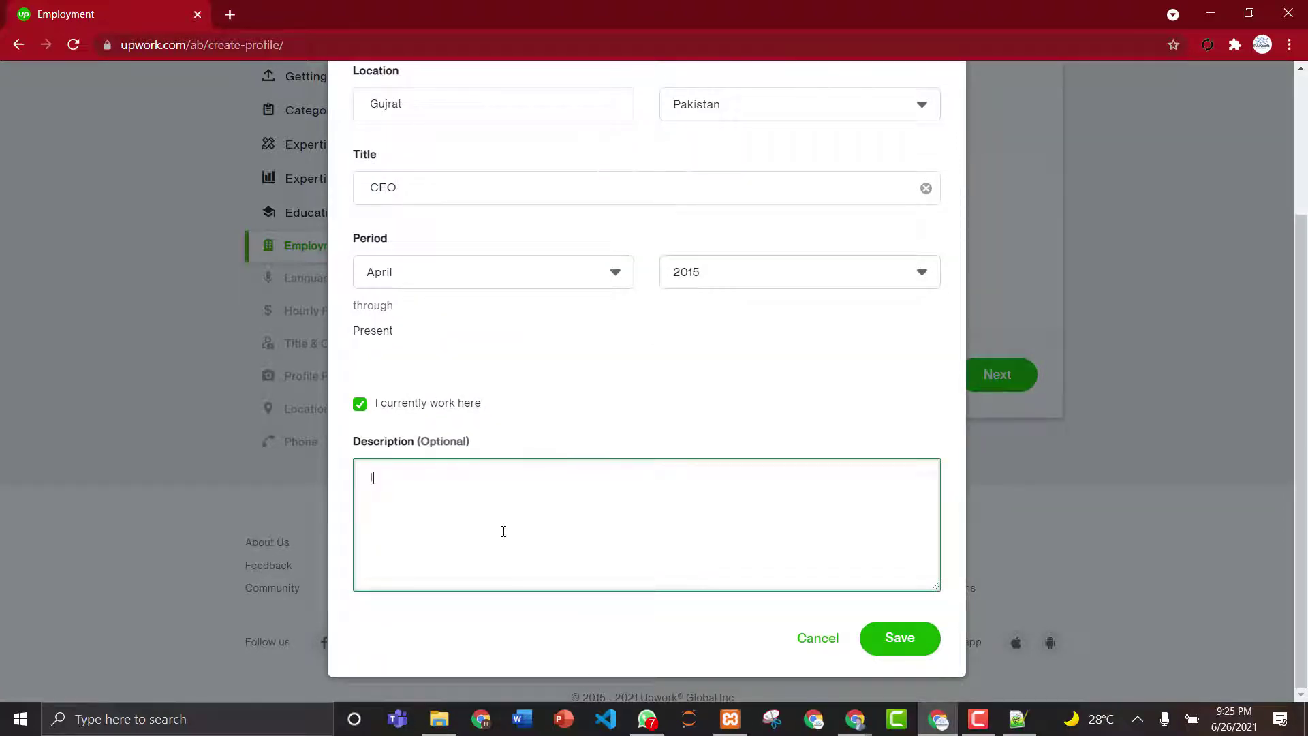
{"action": "type", "text": " am owner of this company. W"}
{"action": "type", "text": "e are "}
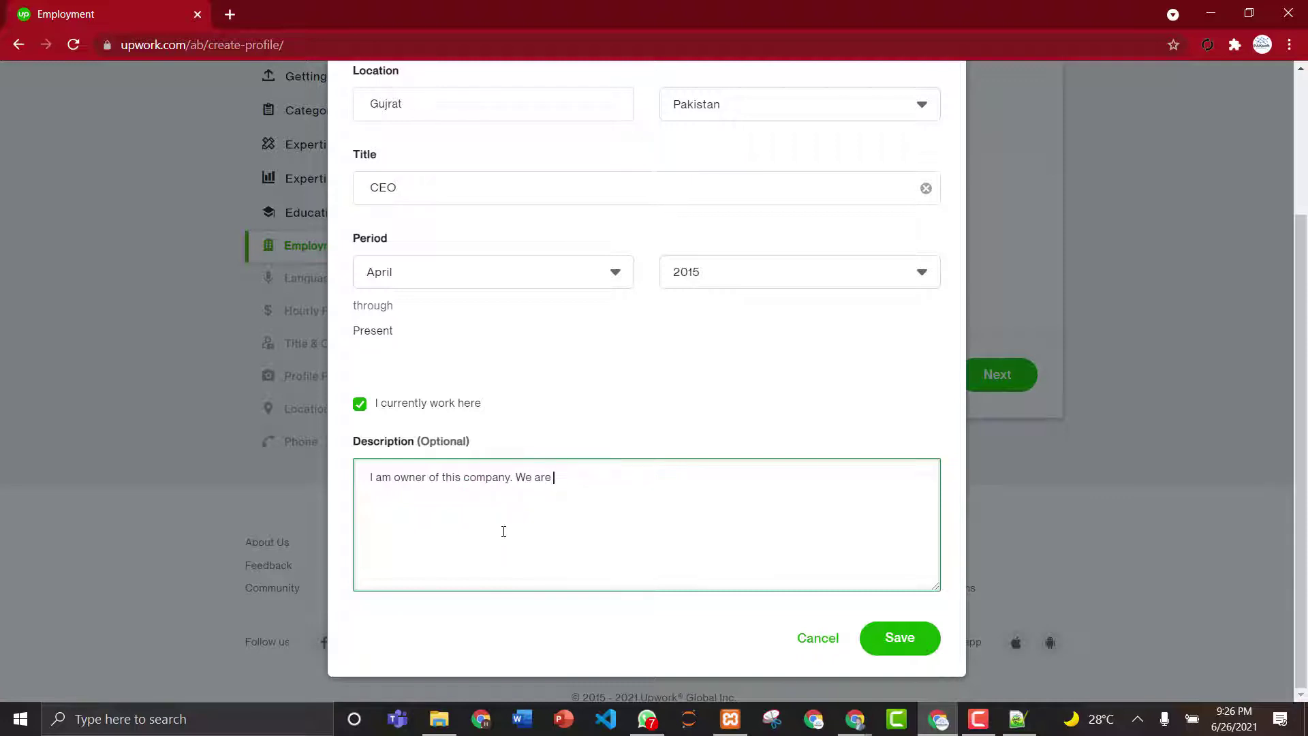
{"action": "type", "text": "working to provide intelli"}
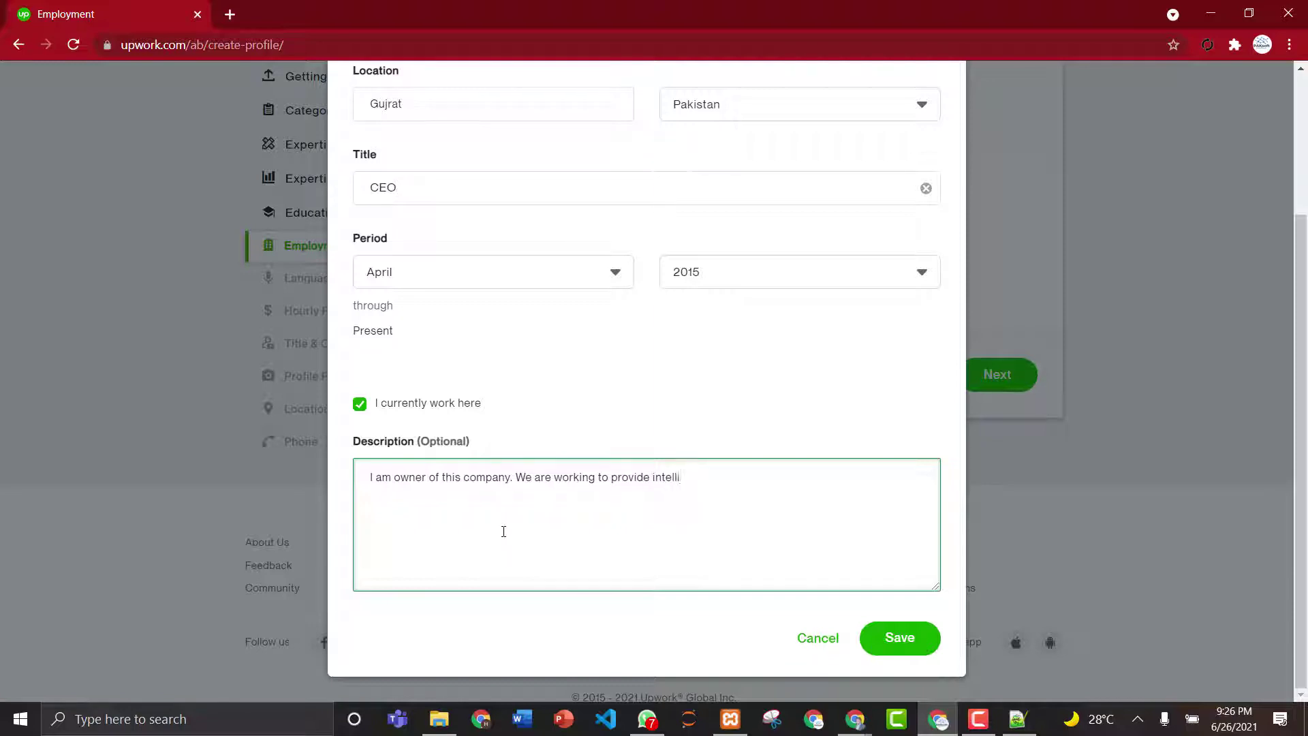
{"action": "type", "text": "gent bussiness solutions"}
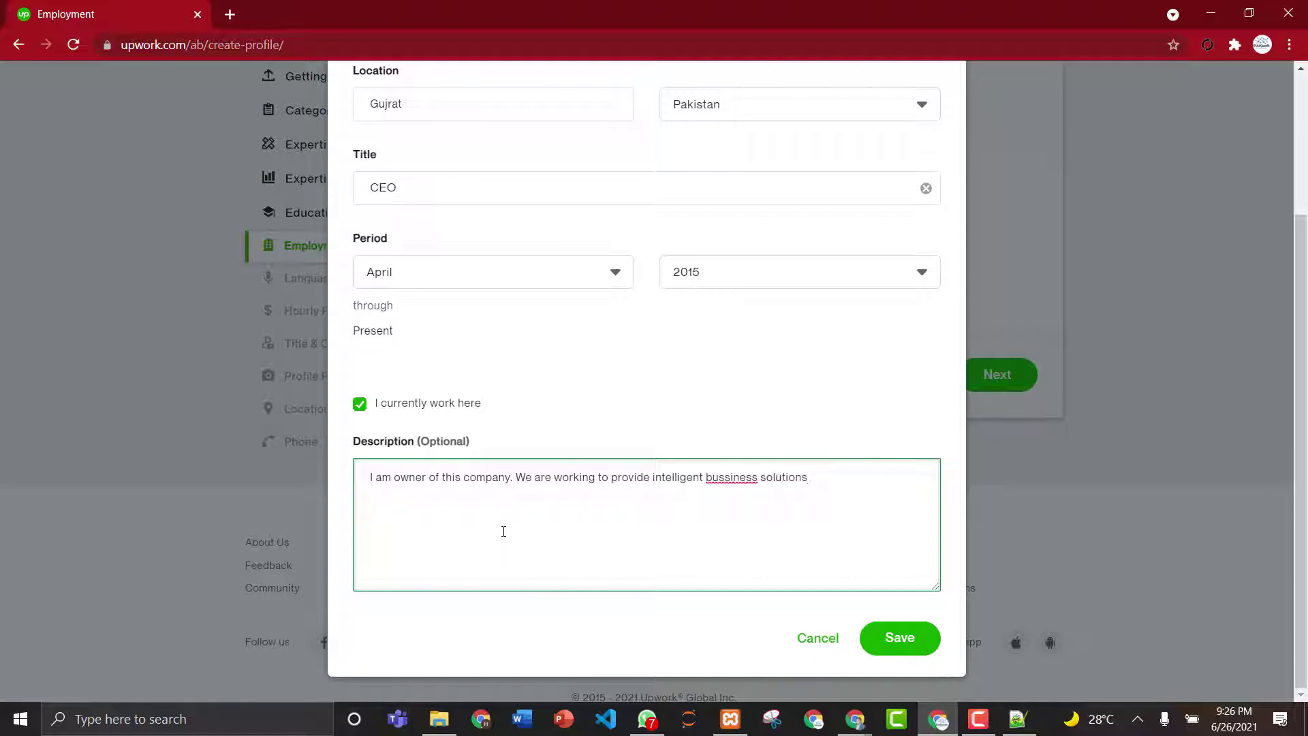
{"action": "right_click", "coordinate": [734, 485]}
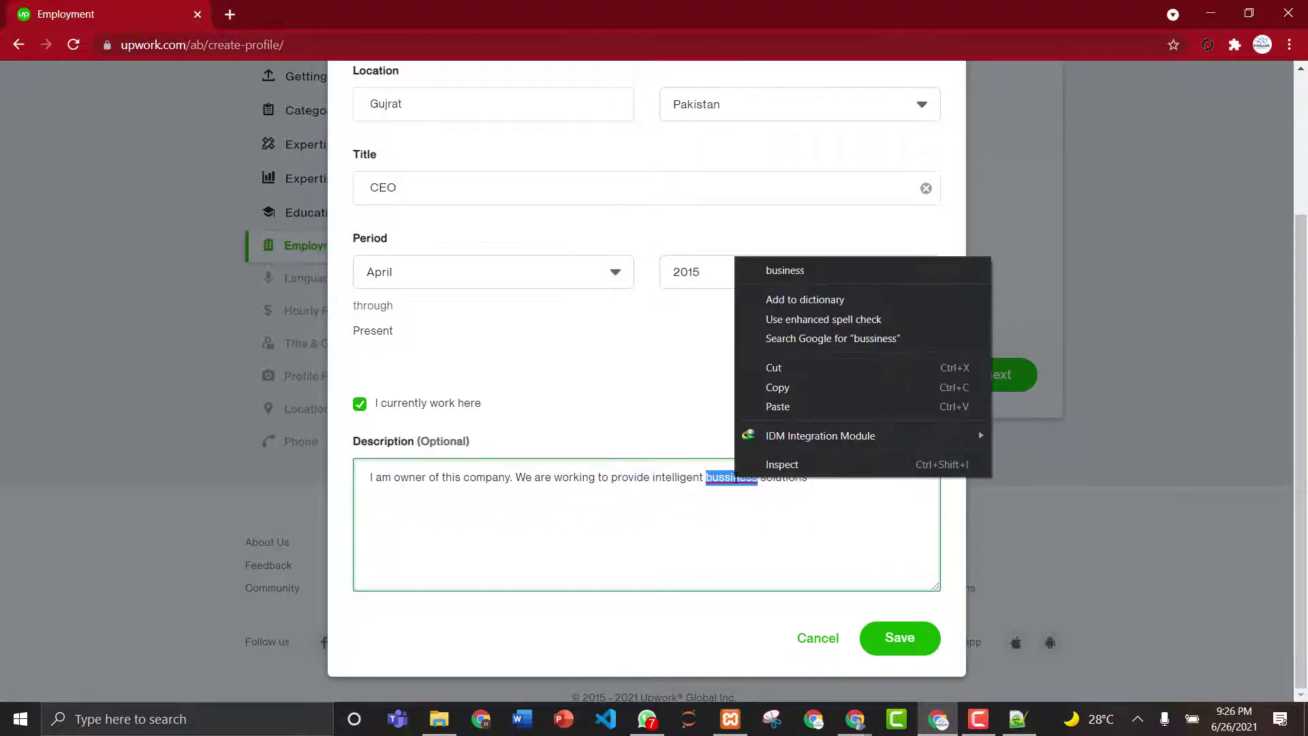
{"action": "left_click", "coordinate": [809, 272]}
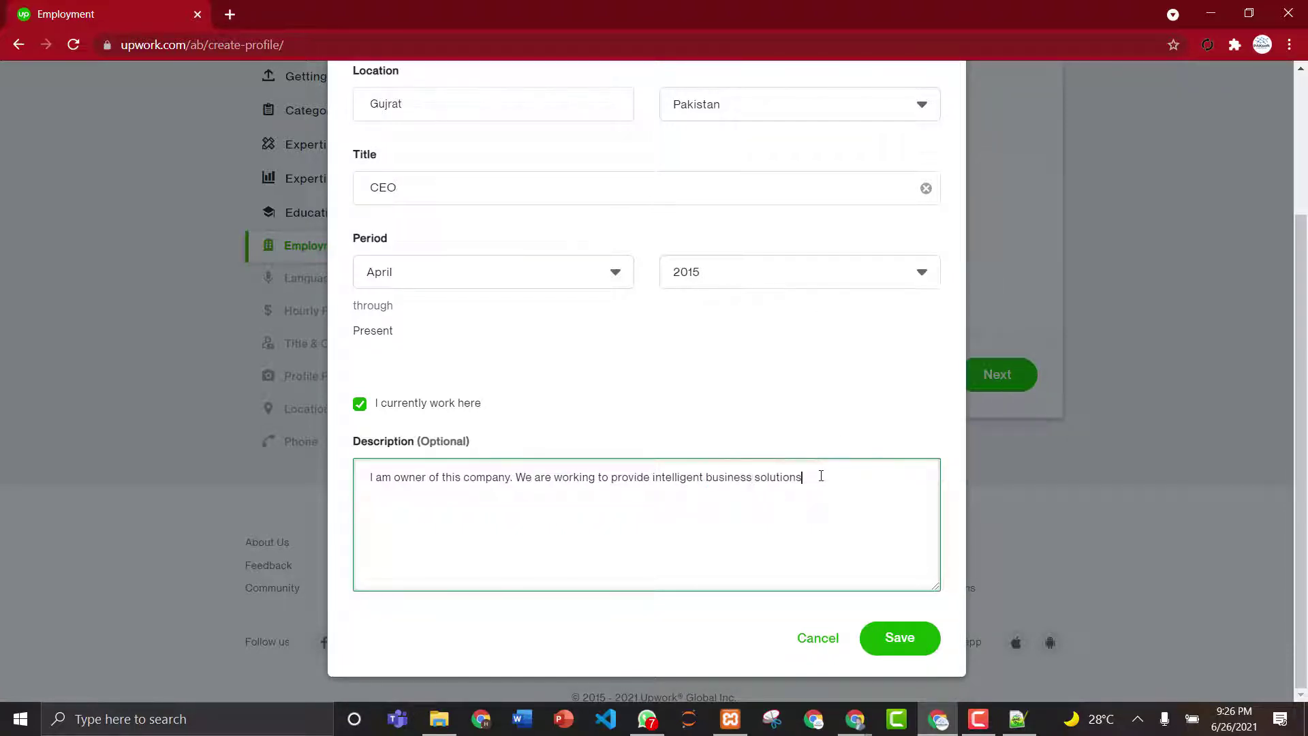
{"action": "type", "text": "such as Website and Mobile App Deve"}
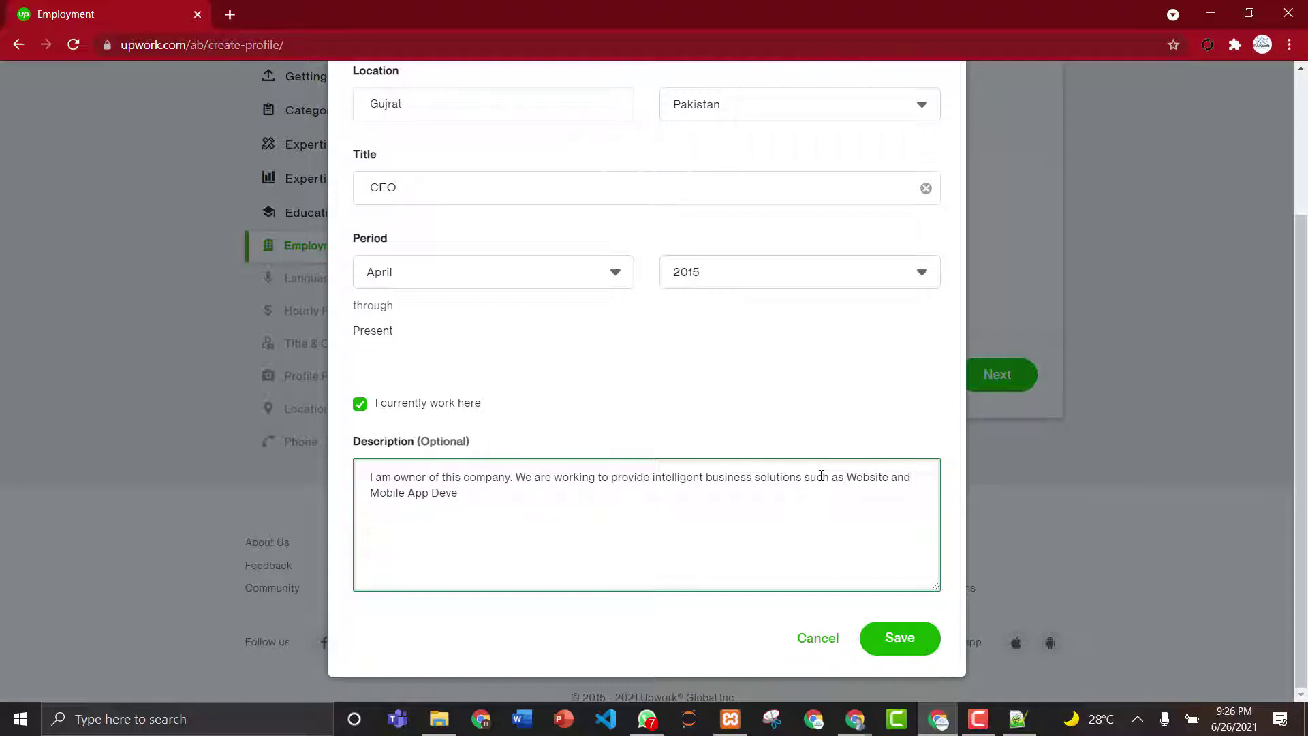
{"action": "type", "text": ";opme"}
{"action": "type", "text": "nt. We also provide Inventory"}
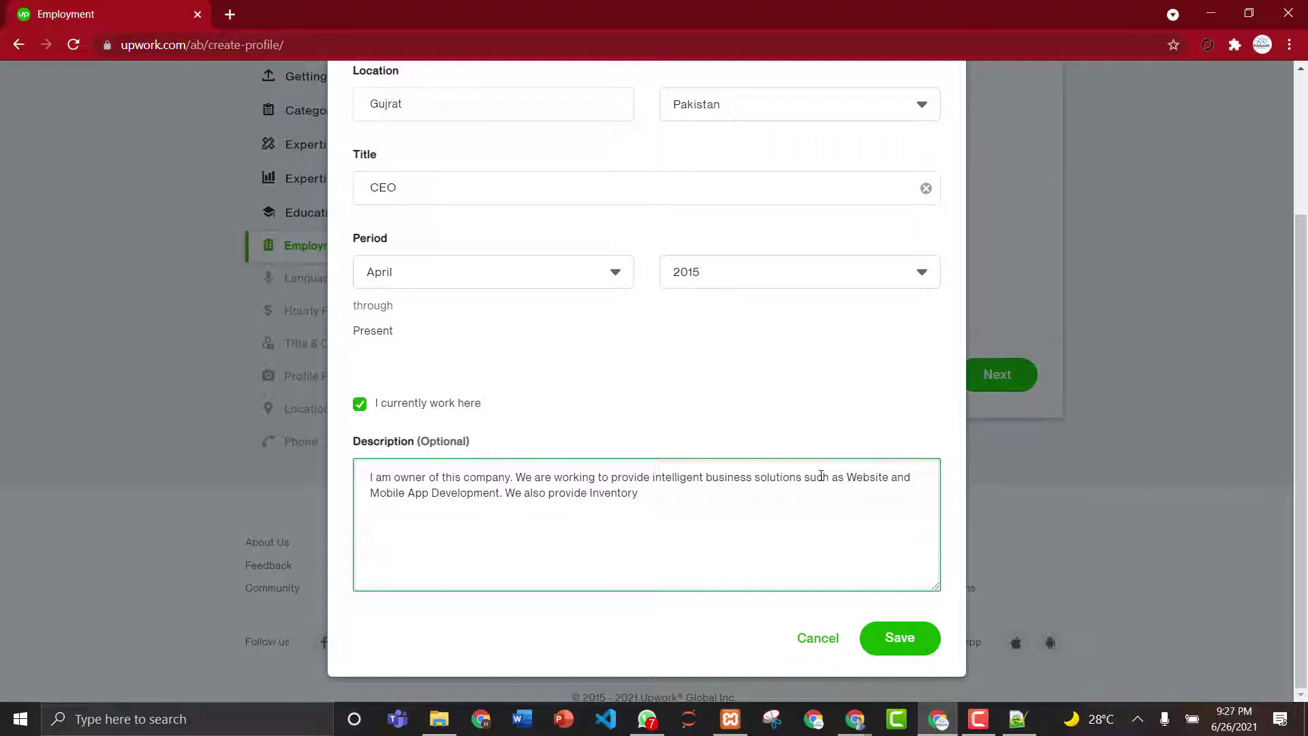
{"action": "type", "text": " plus POS So"}
{"action": "key", "text": "BackSpace"}
{"action": "key", "text": "BackSpace"}
- Add school, college, hospital and clinic management software at affordable prices, fix 'Softwares', and add 'Visit our Website:'
{"action": "type", "text": ", School and College Managem"}
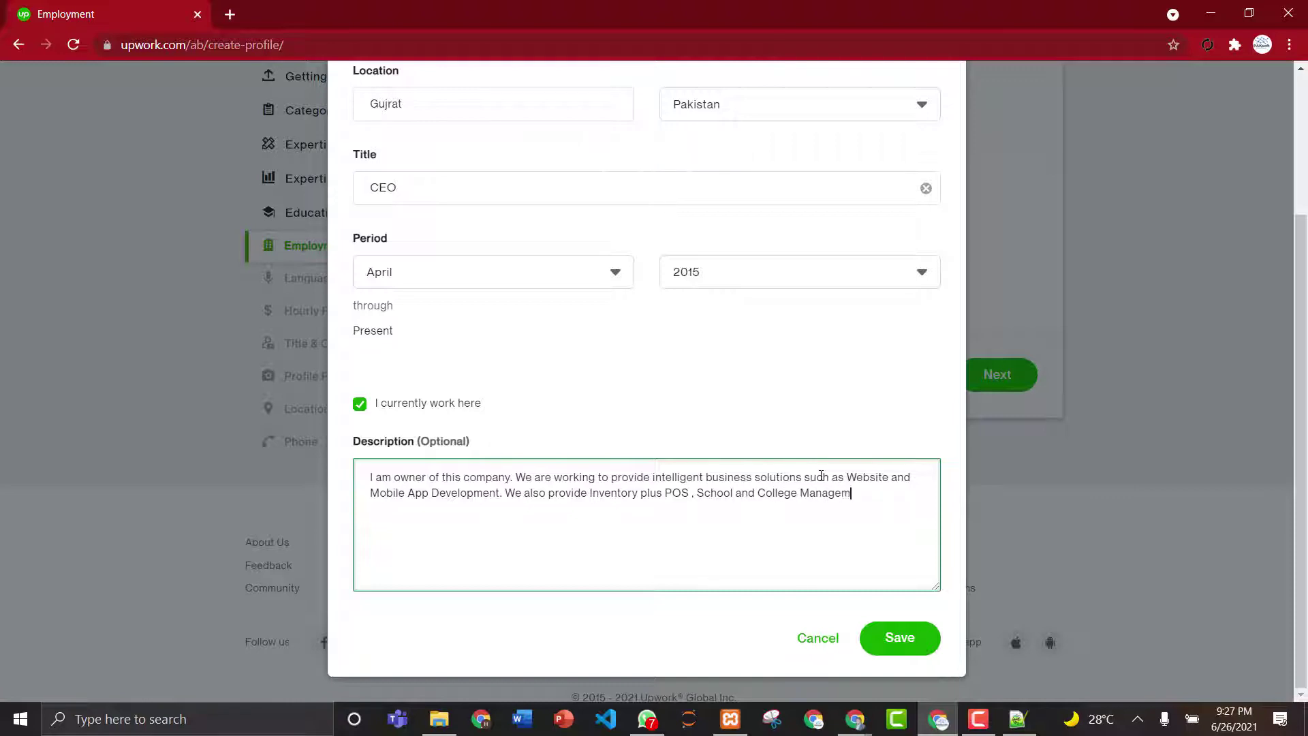
{"action": "type", "text": "ent, Hospital and Clinic Management"}
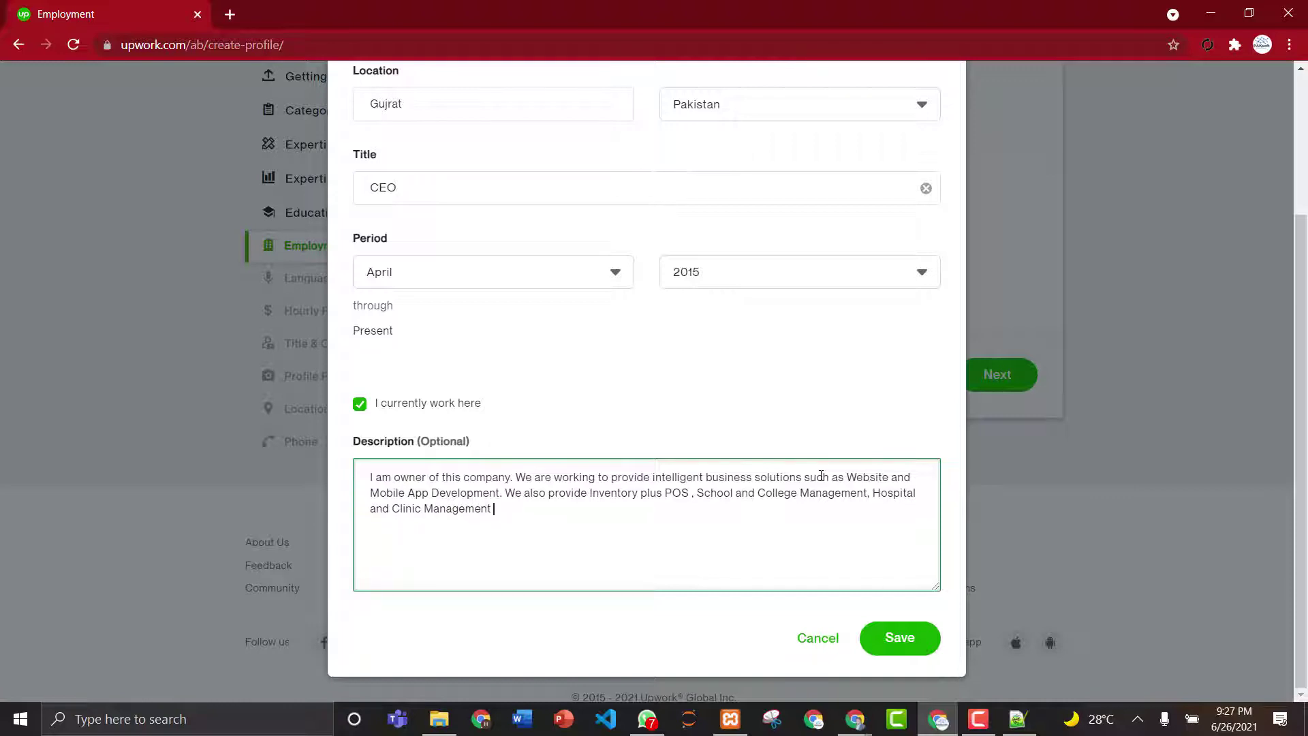
{"action": "type", "text": " System Softwares at very "}
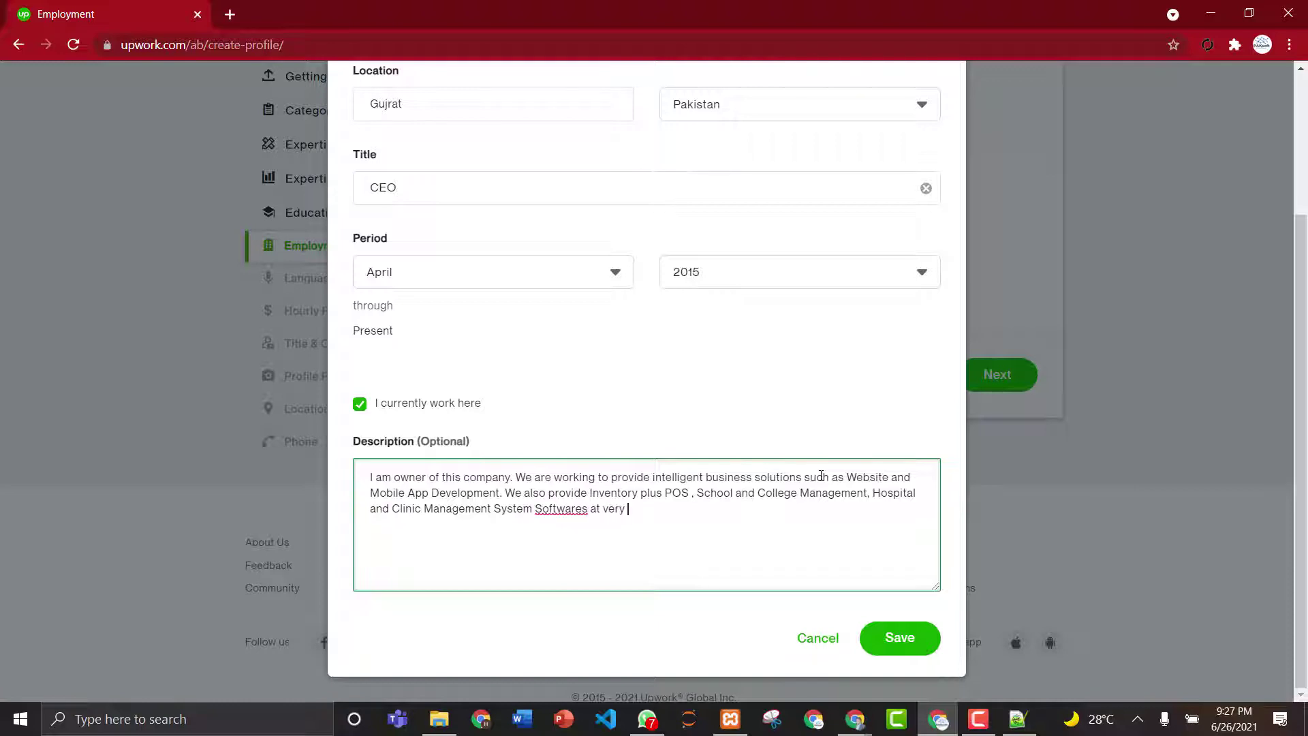
{"action": "type", "text": "affordable prices."}
{"action": "right_click", "coordinate": [574, 512]}
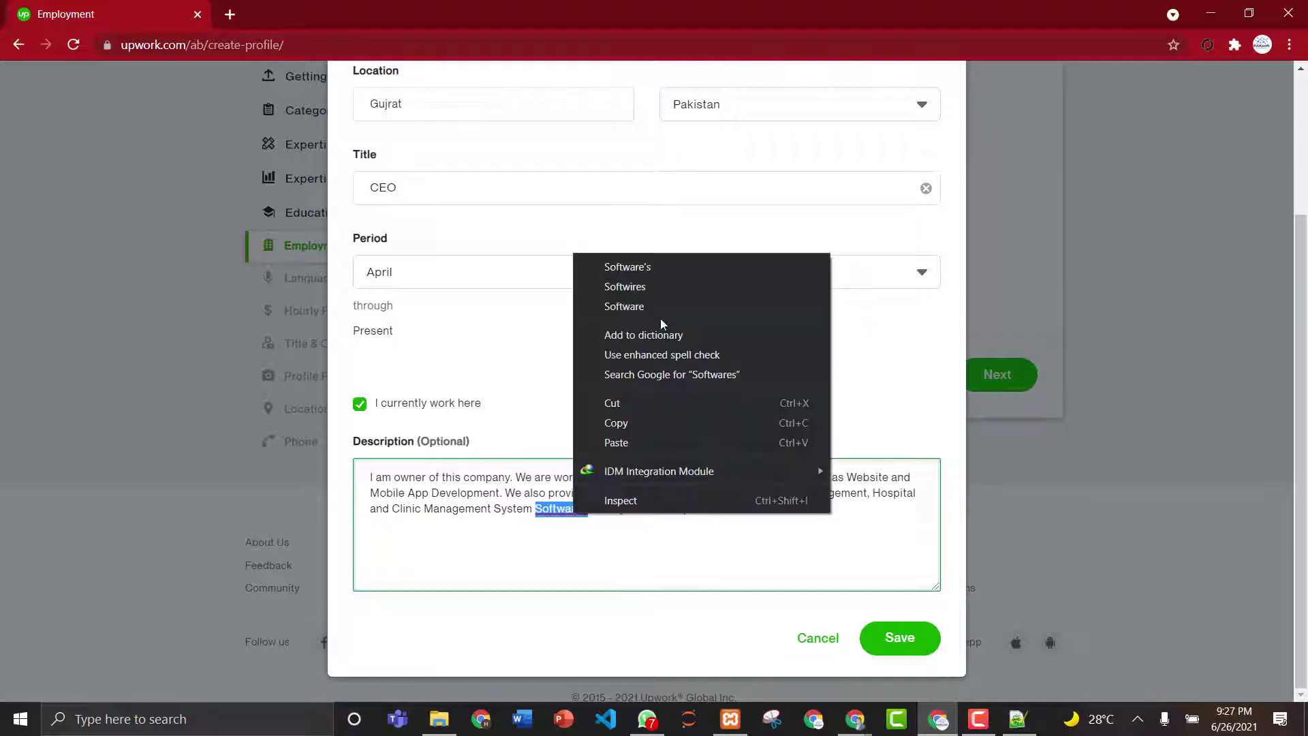
{"action": "left_click", "coordinate": [675, 269]}
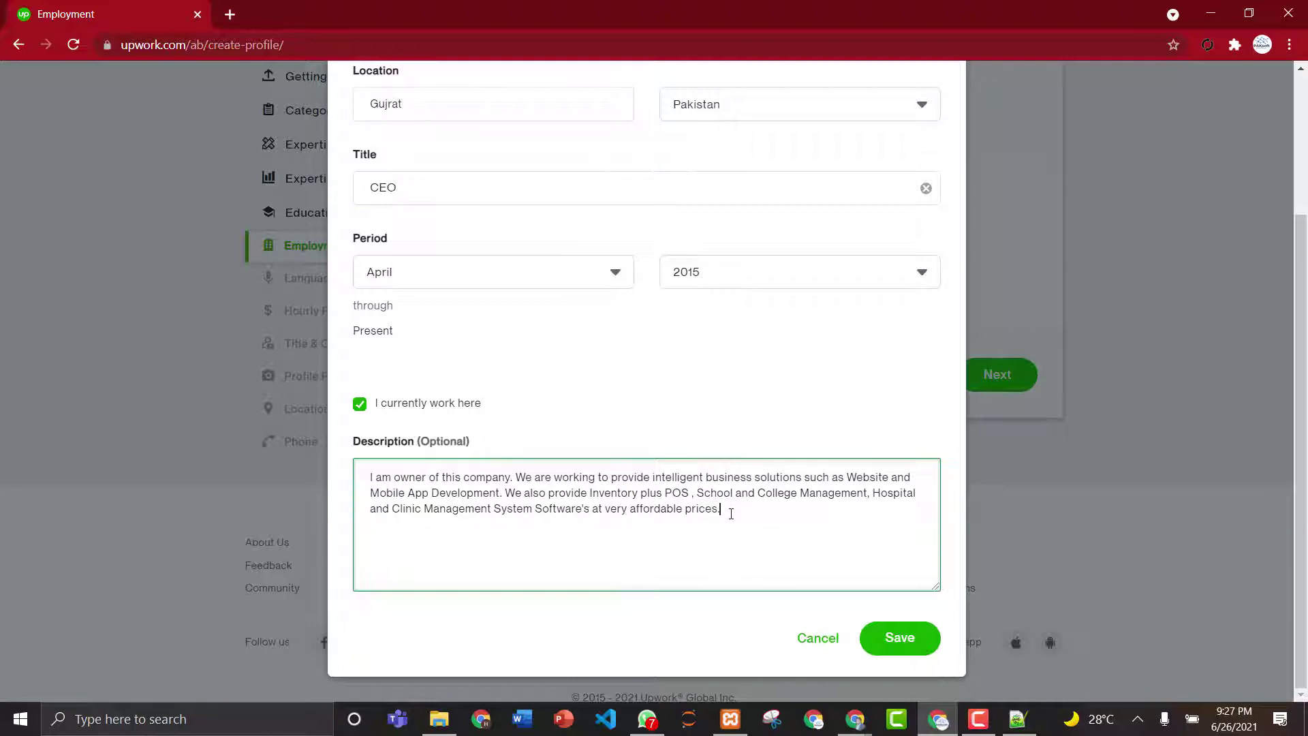
{"action": "type", "text": "Visit our Website:"}
{"action": "left_click", "coordinate": [863, 732]}
- Load paksoftsolutions.com in a new Chrome tab
{"action": "left_click", "coordinate": [811, 679]}
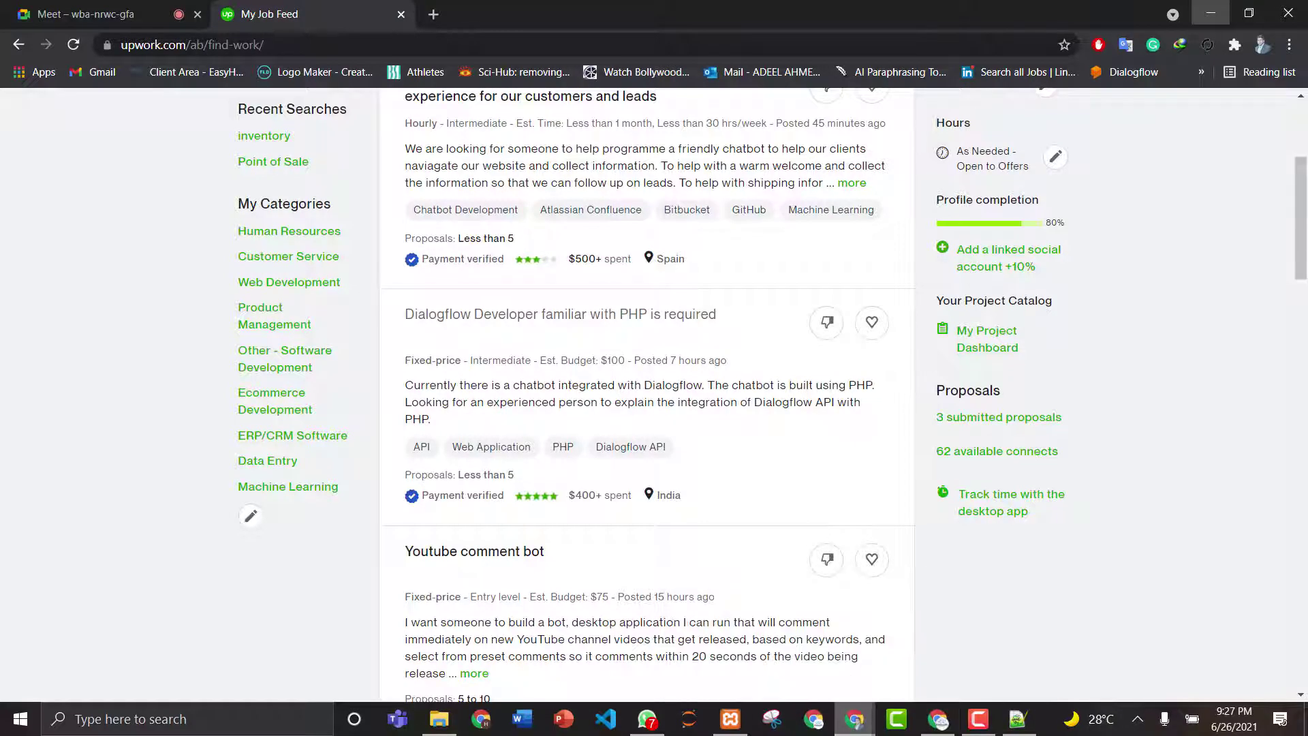
{"action": "left_click", "coordinate": [435, 22]}
{"action": "type", "text": "p"}
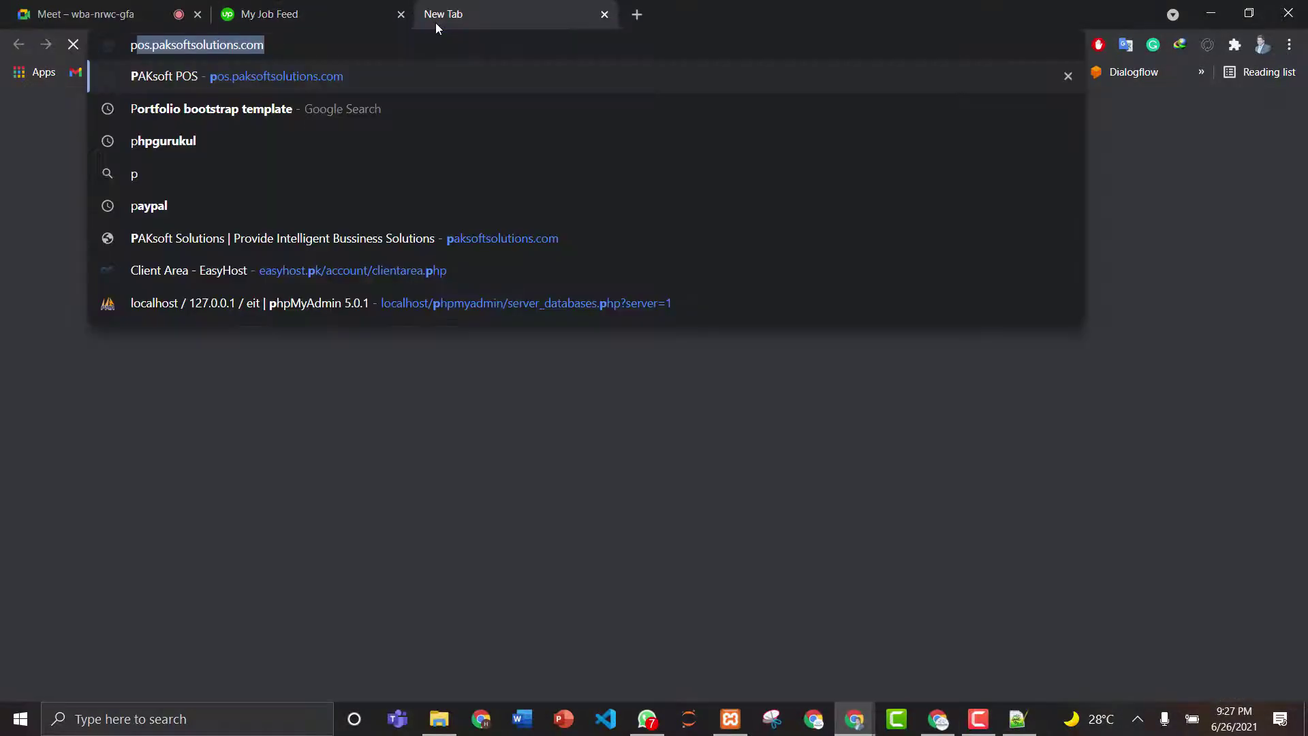
{"action": "key", "text": "Return"}
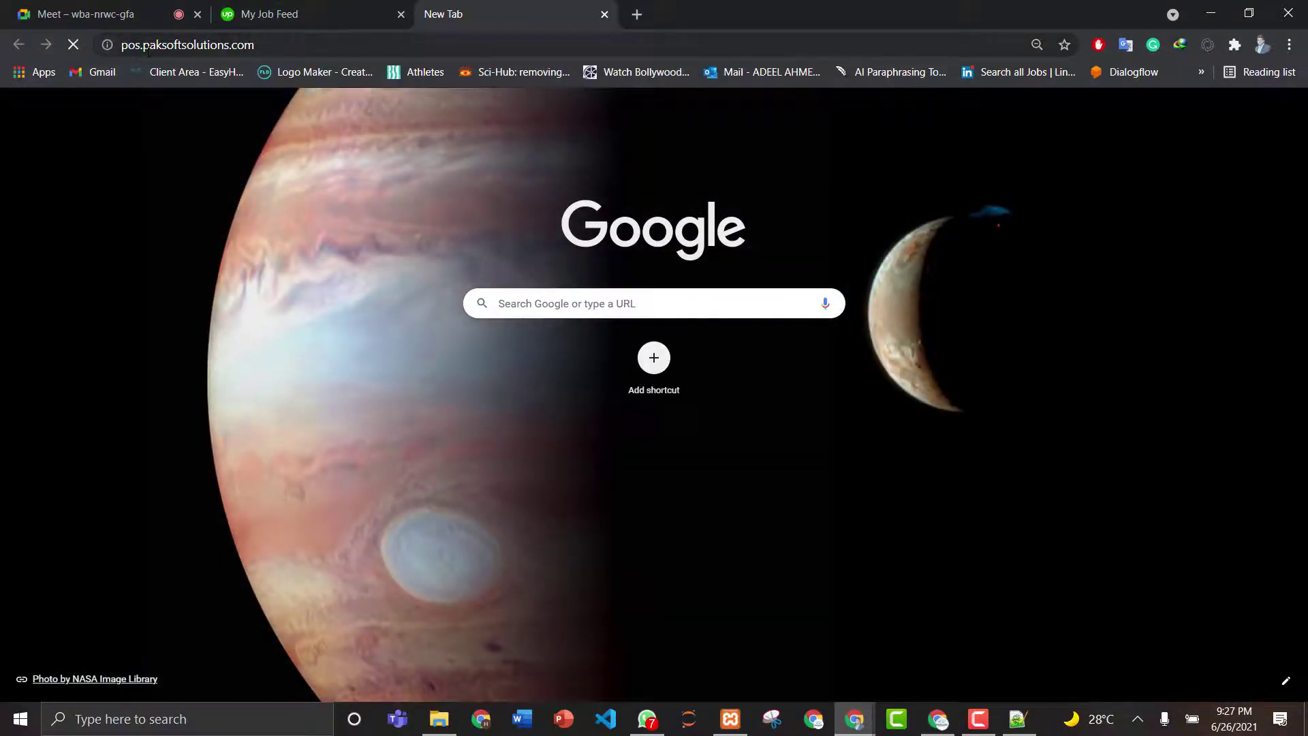
{"action": "left_click", "coordinate": [143, 45]}
{"action": "key", "text": "ctrl+a"}
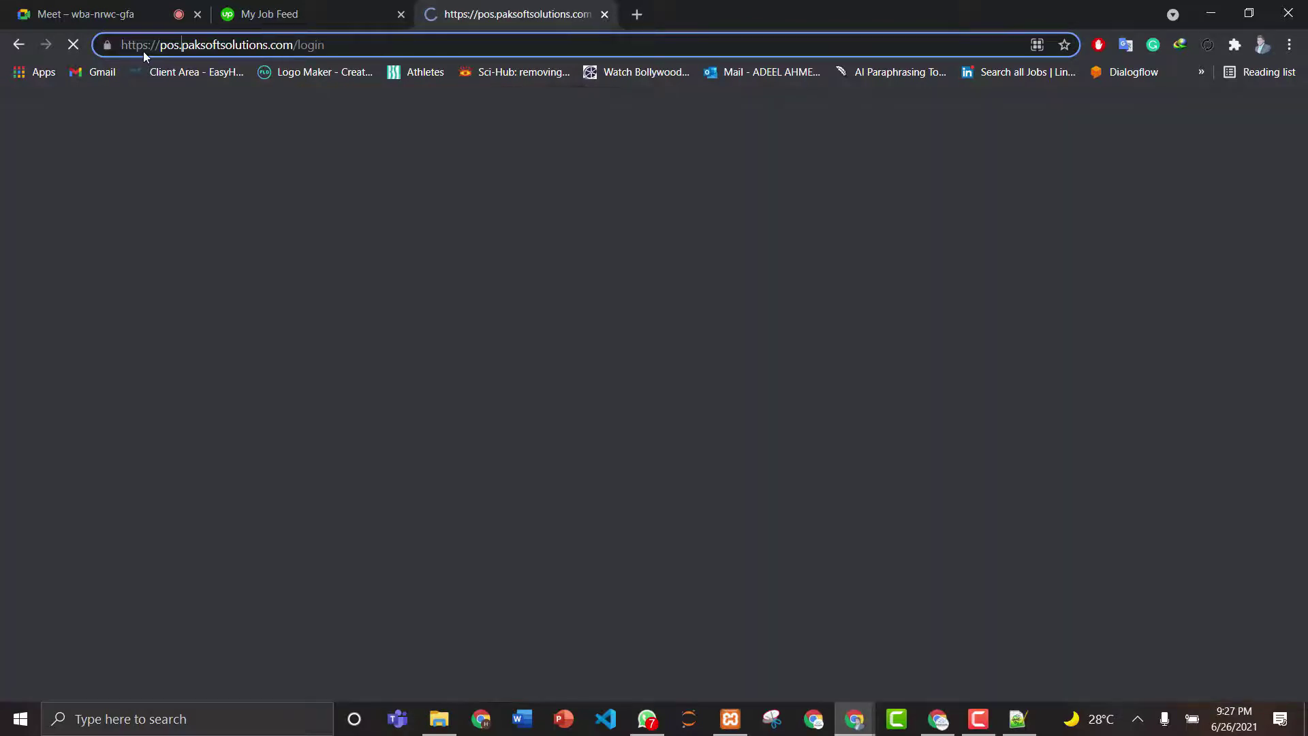
{"action": "left_click", "coordinate": [143, 47]}
{"action": "key", "text": "BackSpace"}
{"action": "key", "text": "BackSpace"}
{"action": "key", "text": "BackSpace"}
{"action": "key", "text": "BackSpace"}
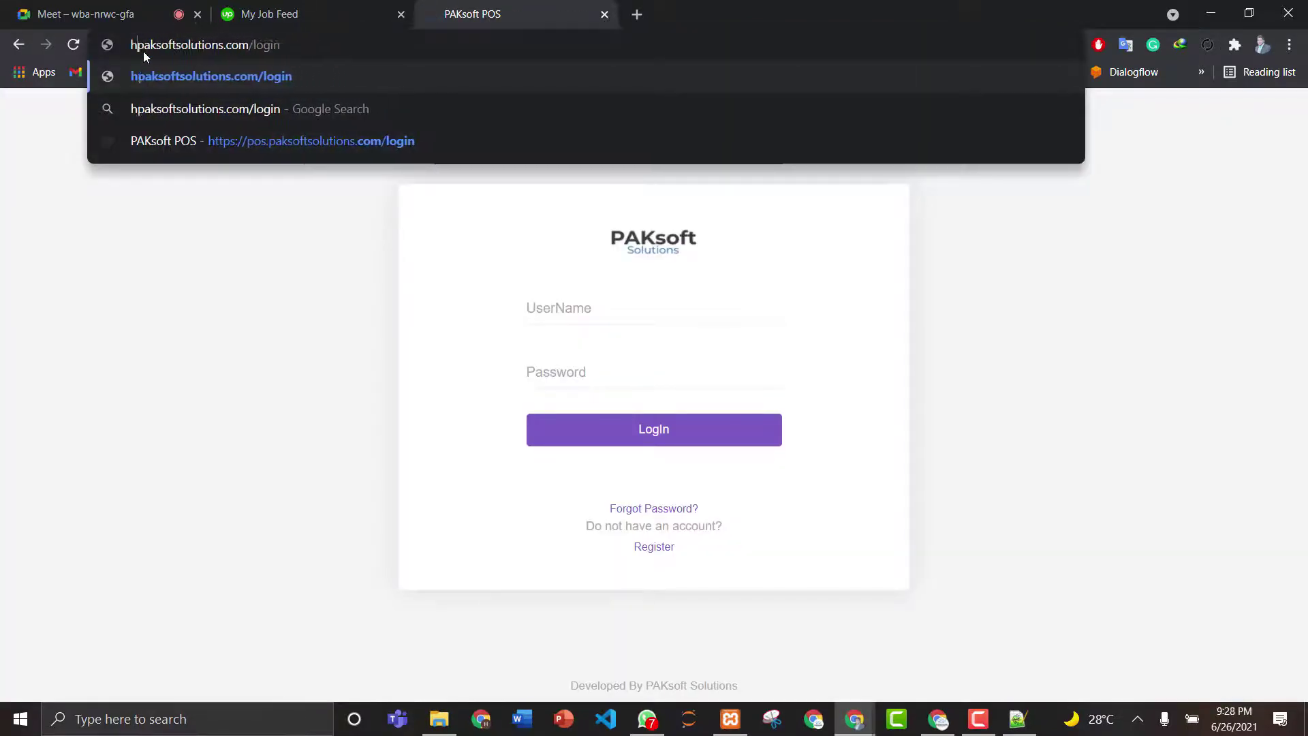
{"action": "key", "text": "Return"}
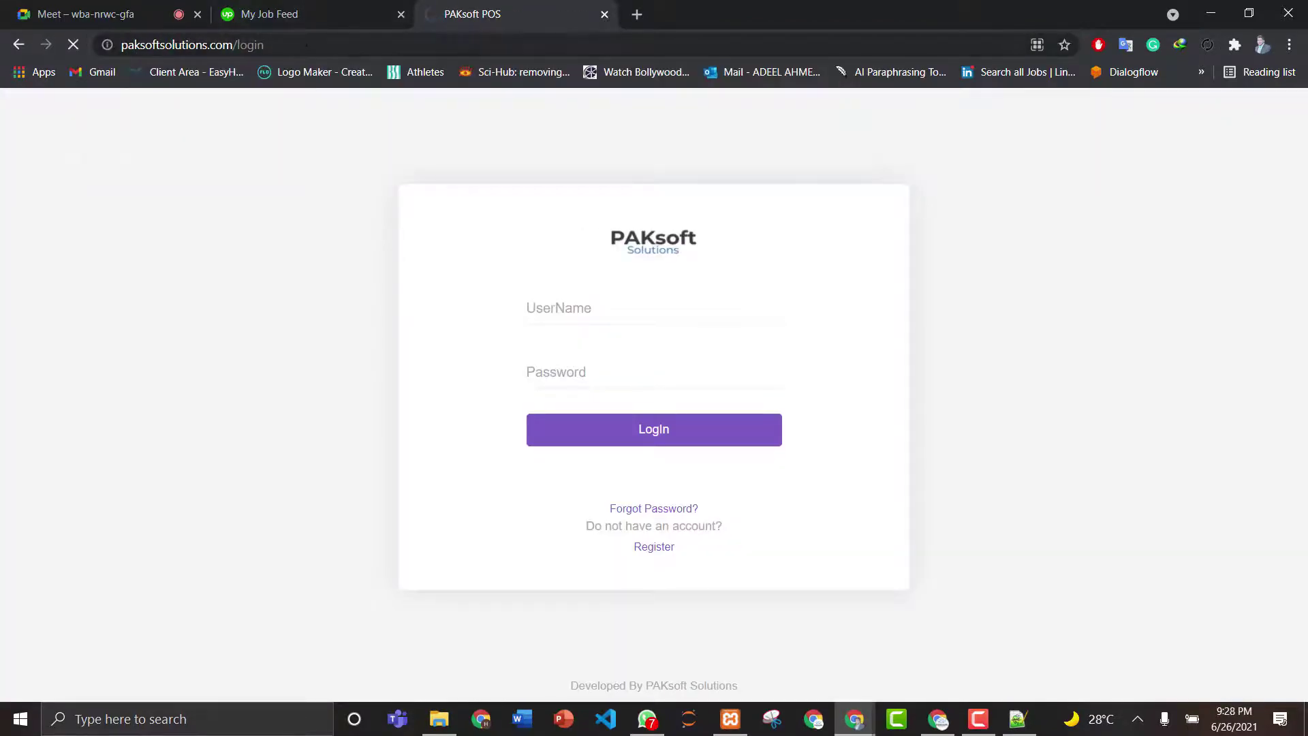
{"action": "left_click", "coordinate": [143, 48]}
{"action": "key", "text": "BackSpace"}
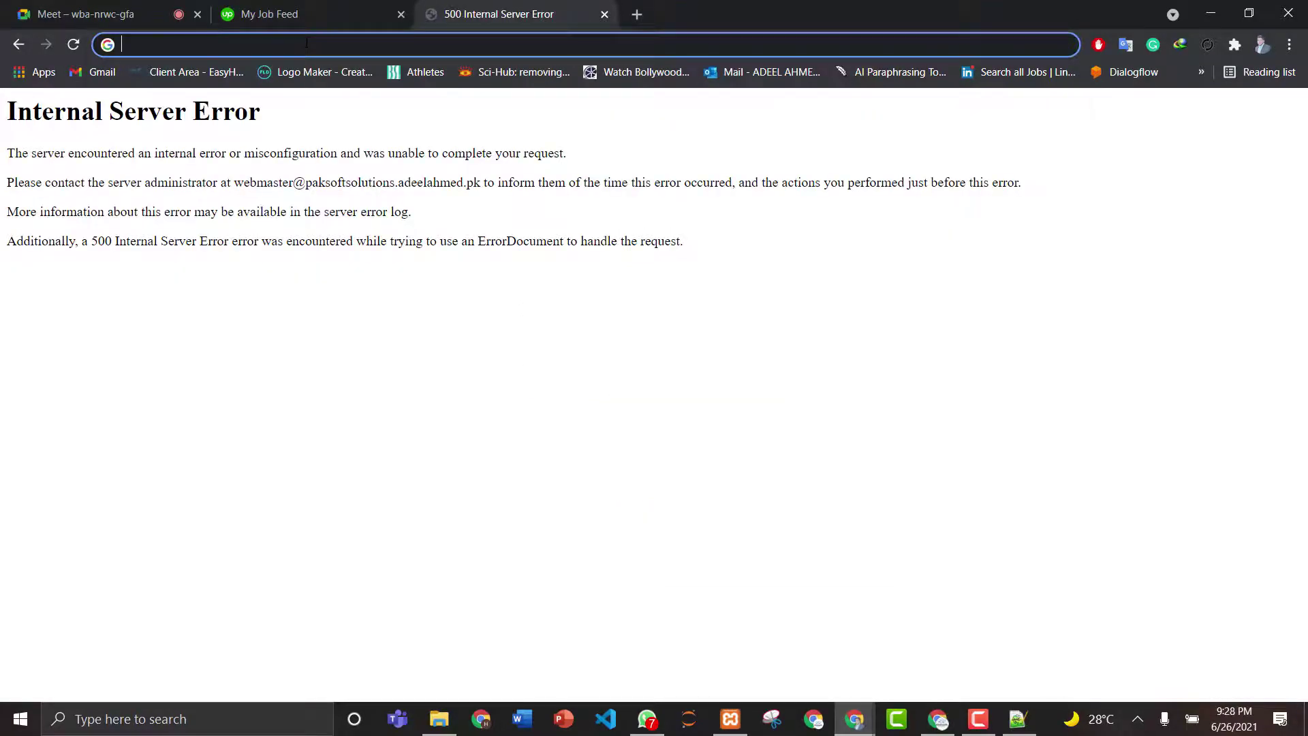
{"action": "type", "text": "pa"}
{"action": "key", "text": "Return"}
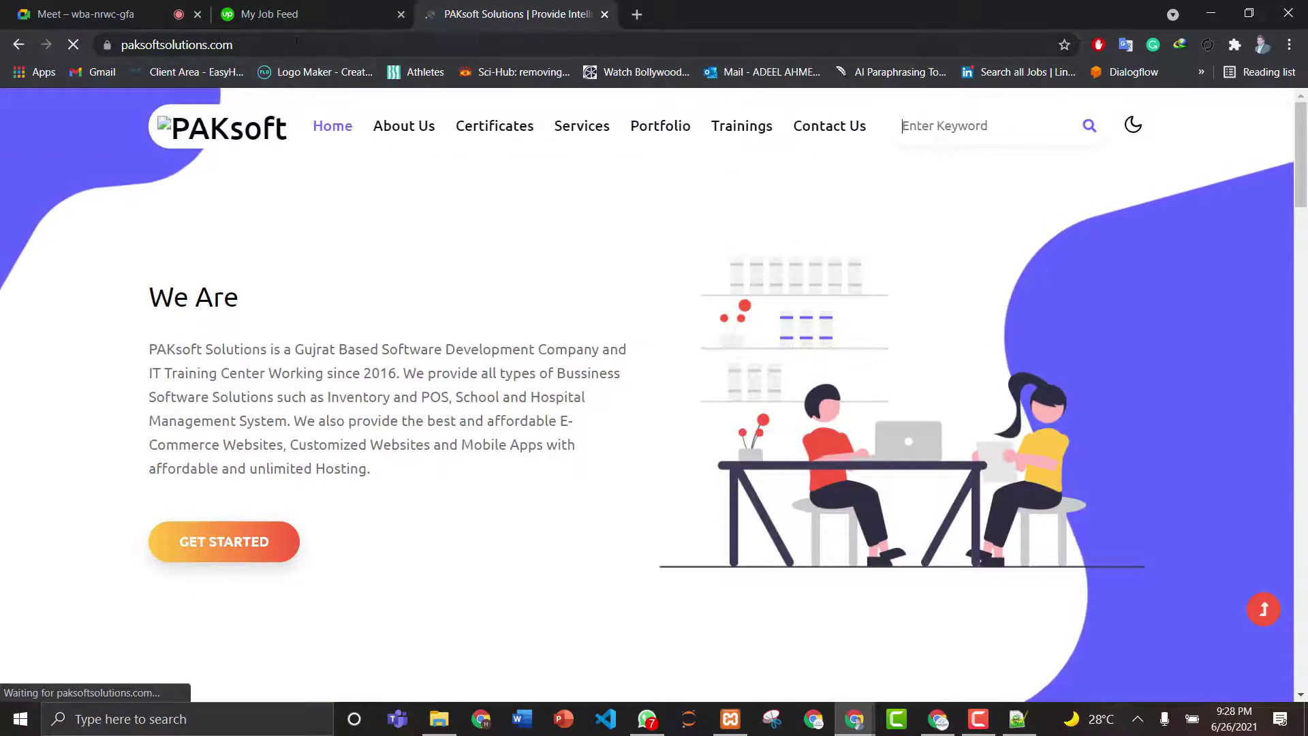
- Copy the site address, close the tab, and return to the description's website line
{"action": "key", "text": "ctrl+l"}
{"action": "key", "text": "ctrl+c"}
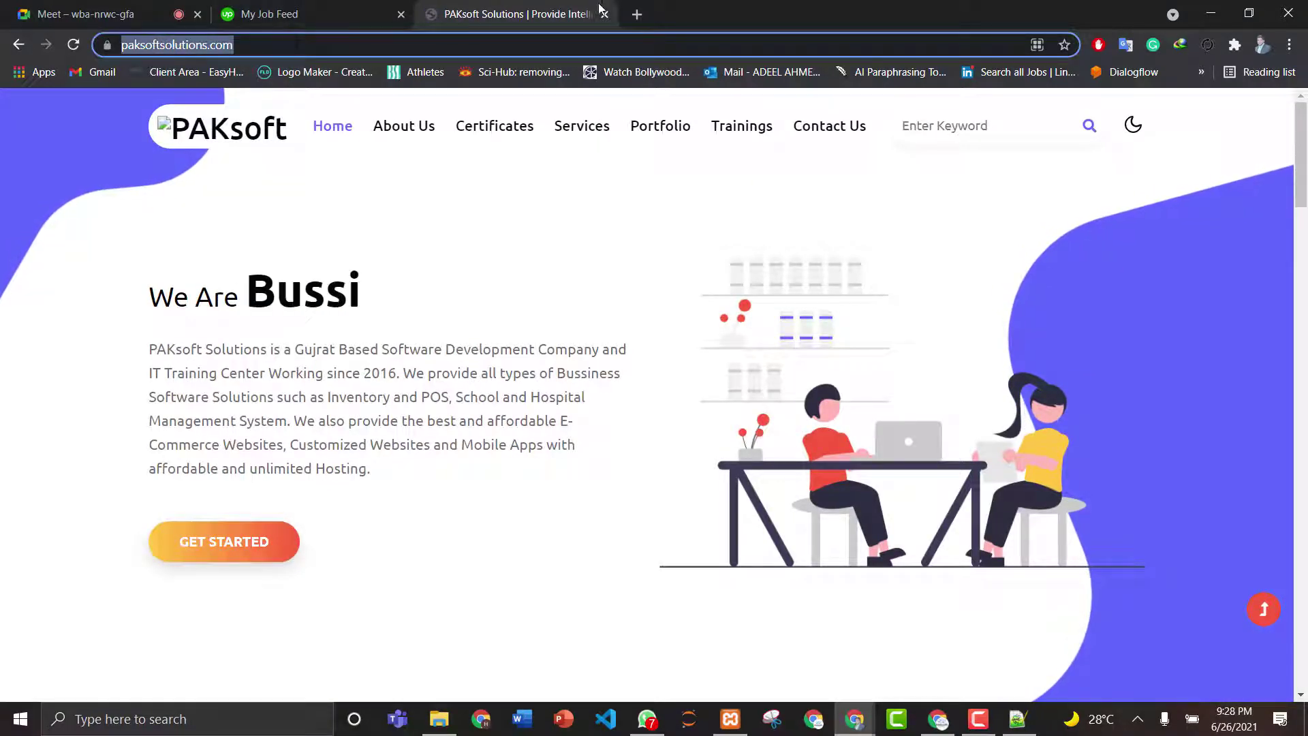
{"action": "left_click", "coordinate": [605, 14]}
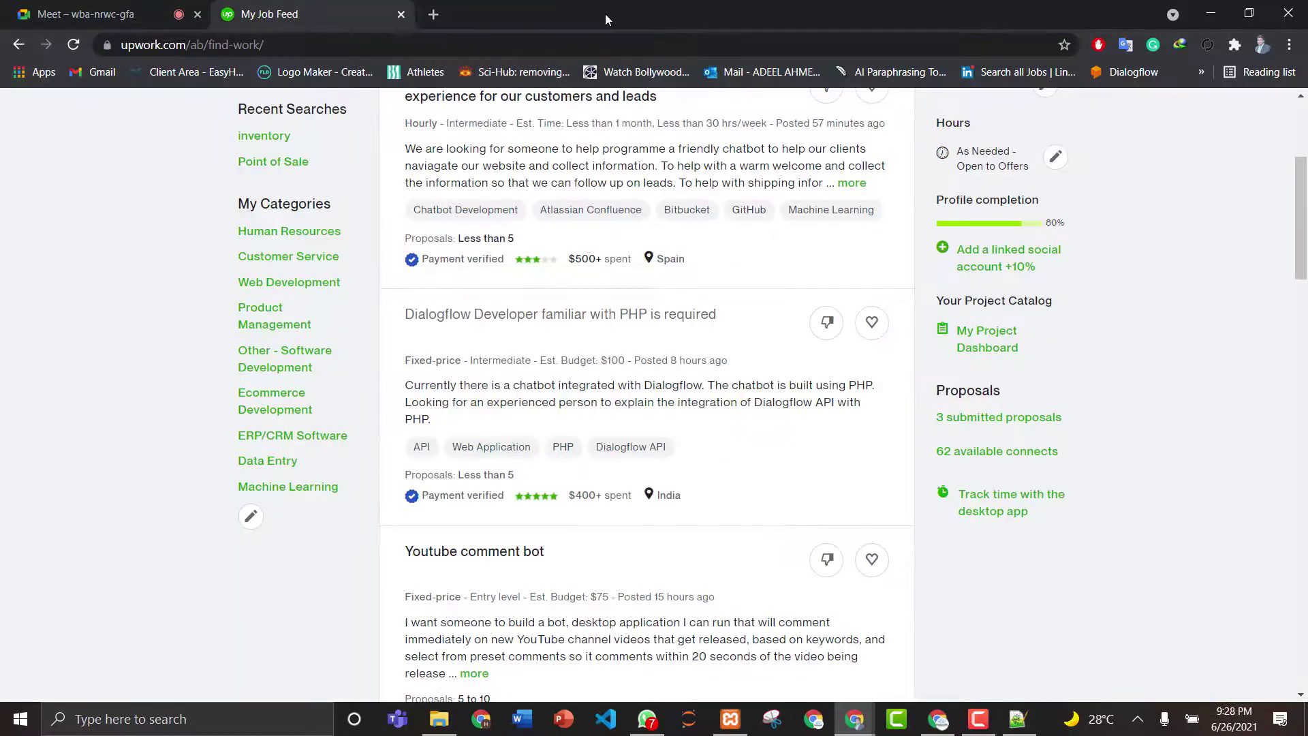
{"action": "left_click", "coordinate": [938, 719]}
{"action": "left_click", "coordinate": [733, 586]}
- Paste the website address into the description and save the CEO job
{"action": "key", "text": "ctrl+v"}
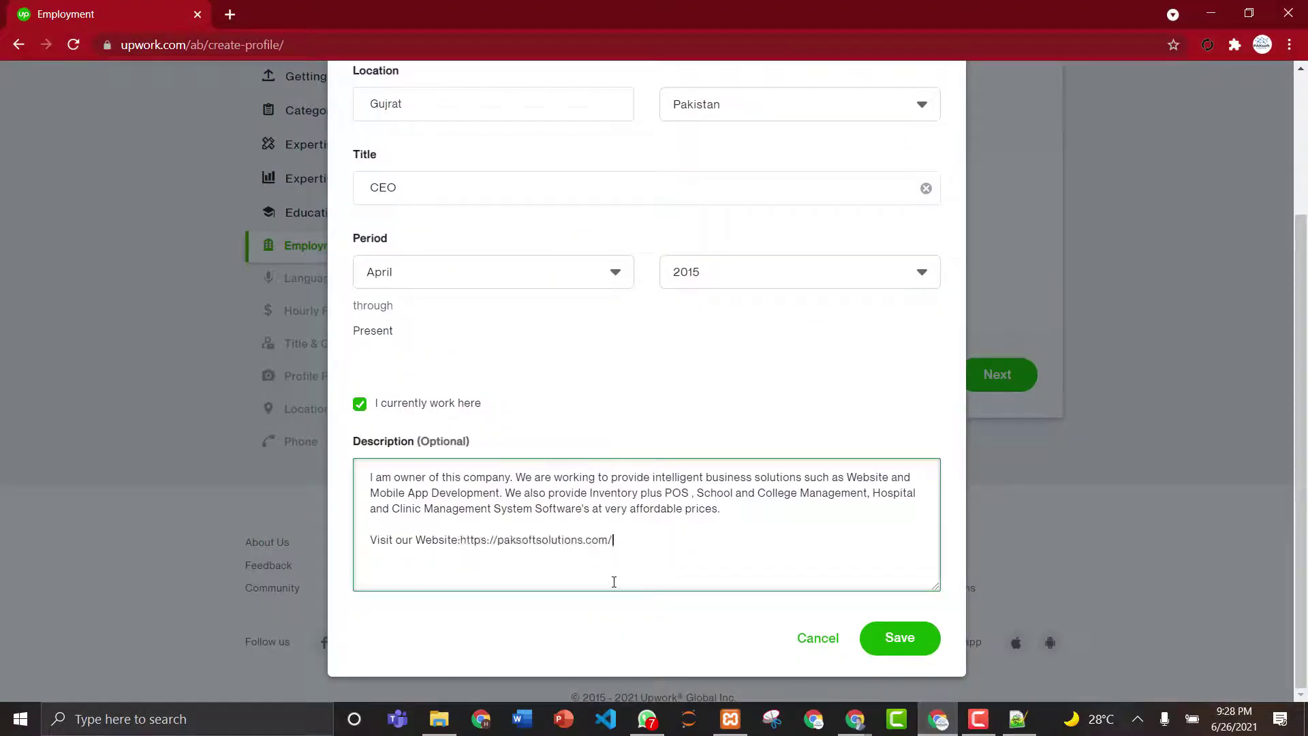
{"action": "left_click", "coordinate": [908, 638]}
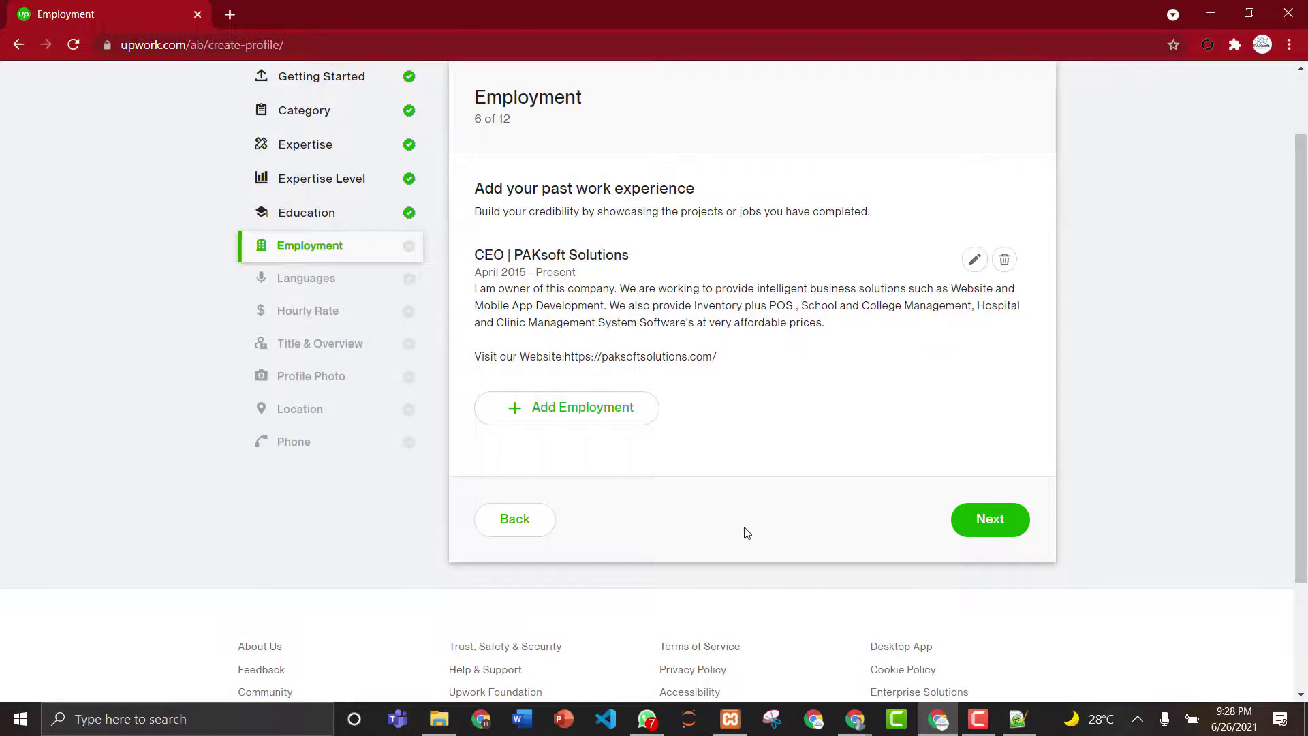
{"action": "left_click", "coordinate": [980, 521]}
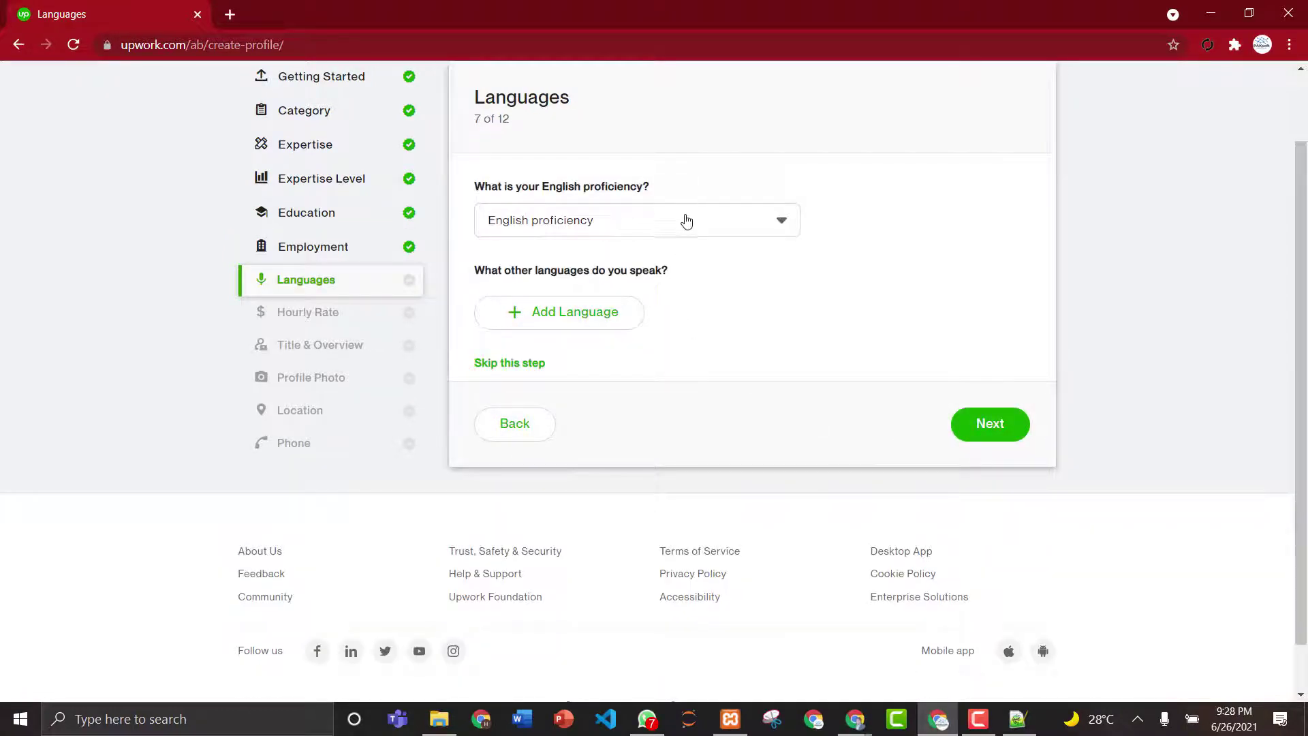
- Set English proficiency to Fluent and continue
{"action": "left_click", "coordinate": [685, 220]}
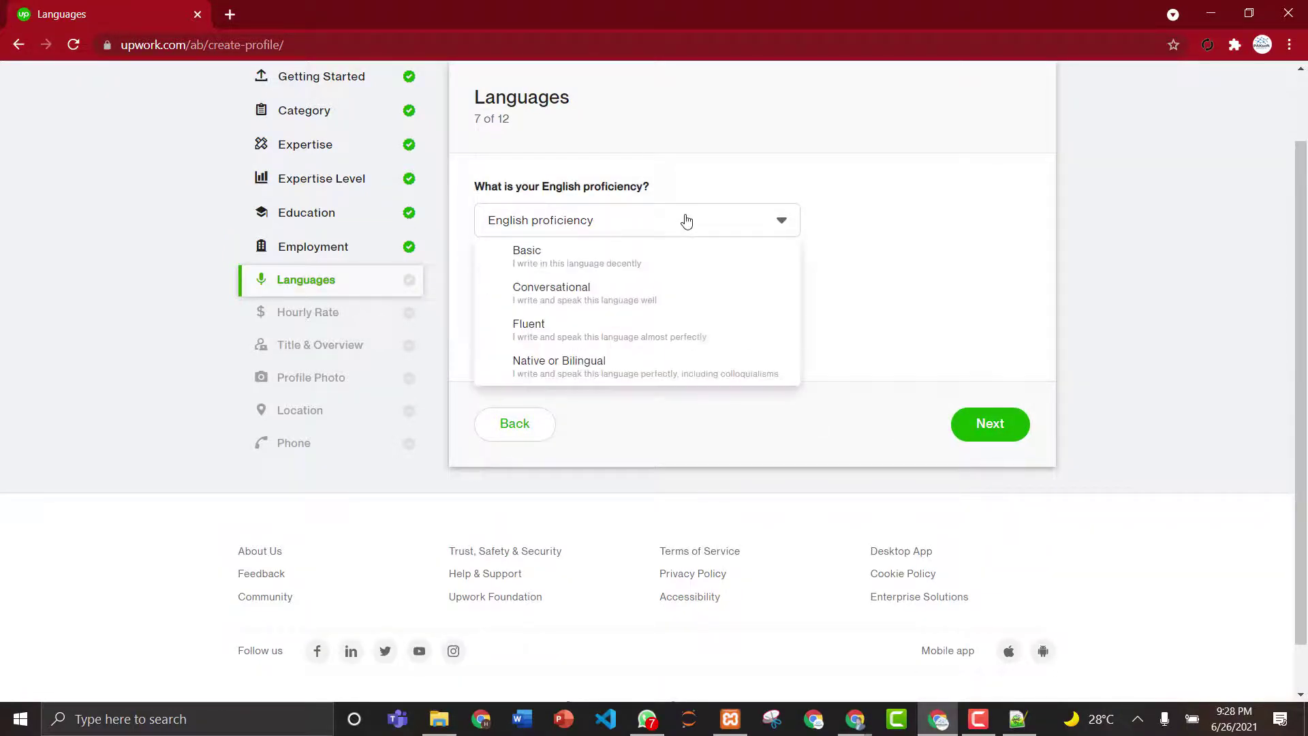
{"action": "left_click", "coordinate": [652, 337]}
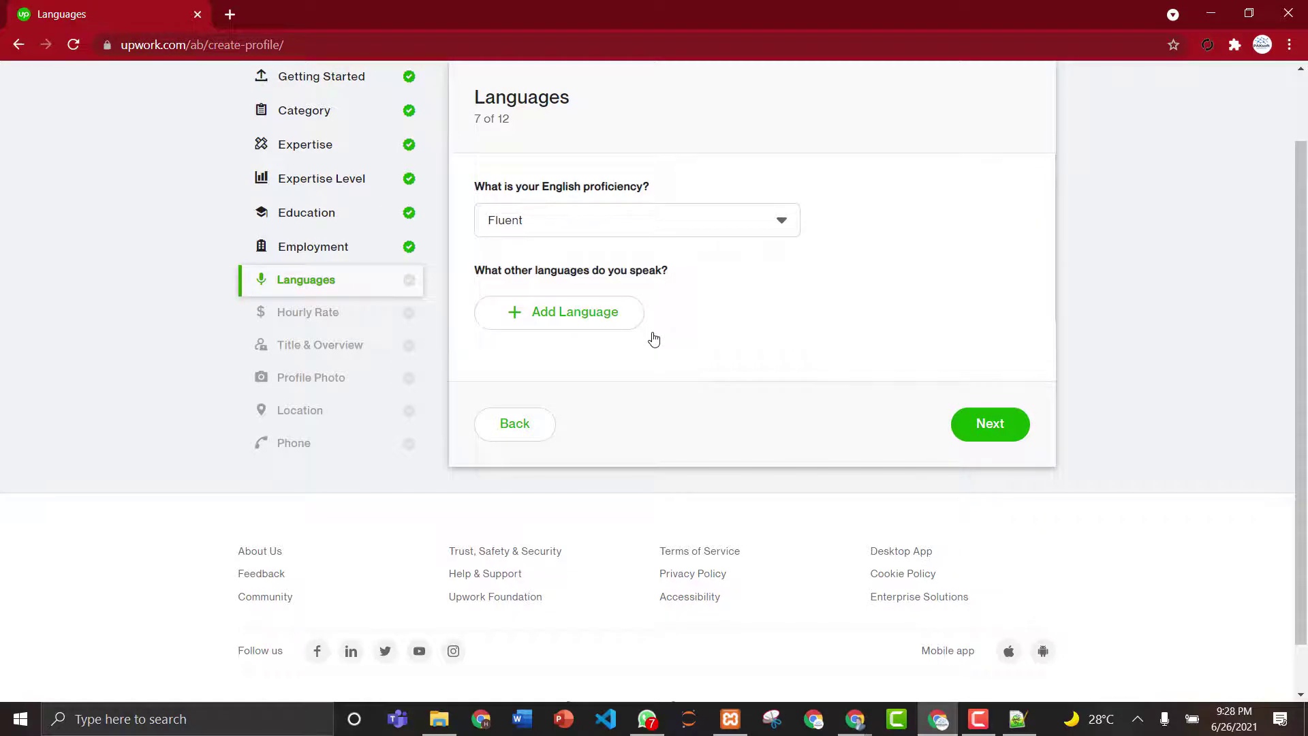
{"action": "left_click", "coordinate": [1013, 436]}
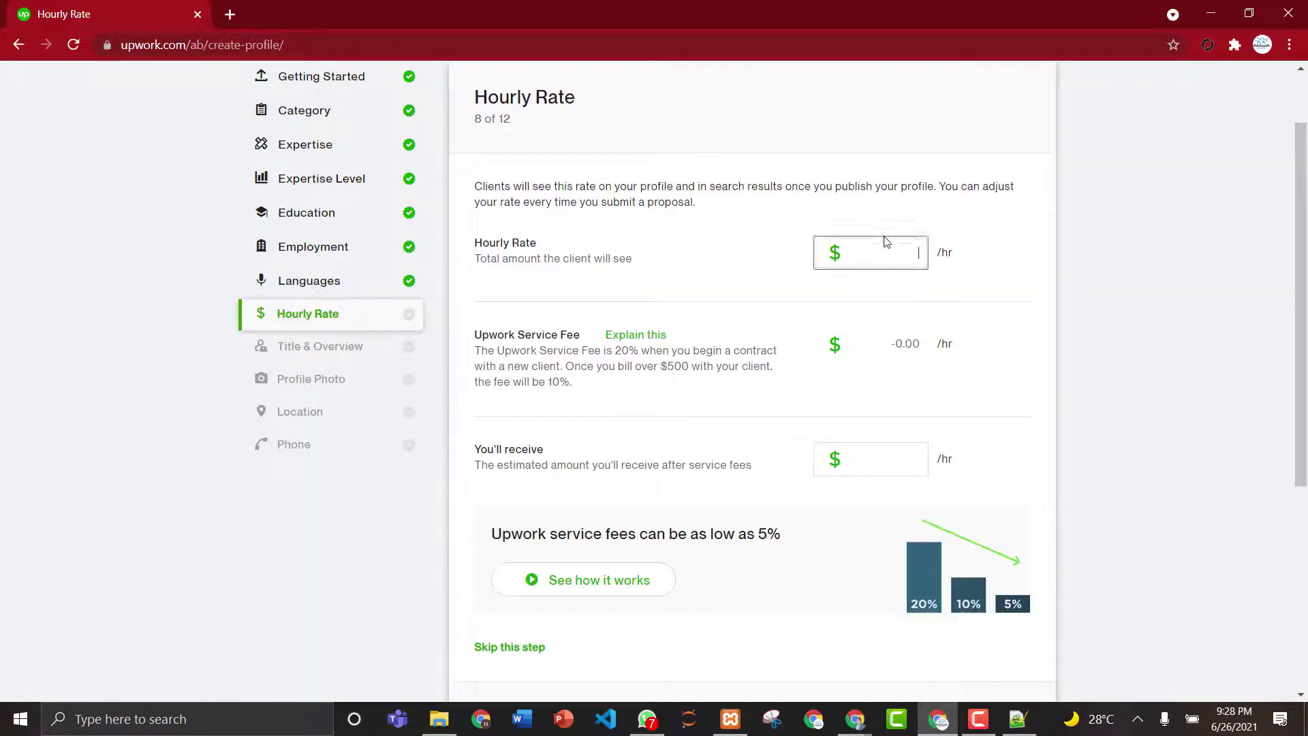
- Enter a $5 hourly rate ($4.00 after fees) and continue to Title & Overview
{"action": "left_click", "coordinate": [886, 241]}
{"action": "type", "text": "5"}
{"action": "scroll", "coordinate": [862, 512], "scroll_direction": "down", "scroll_amount": 5}
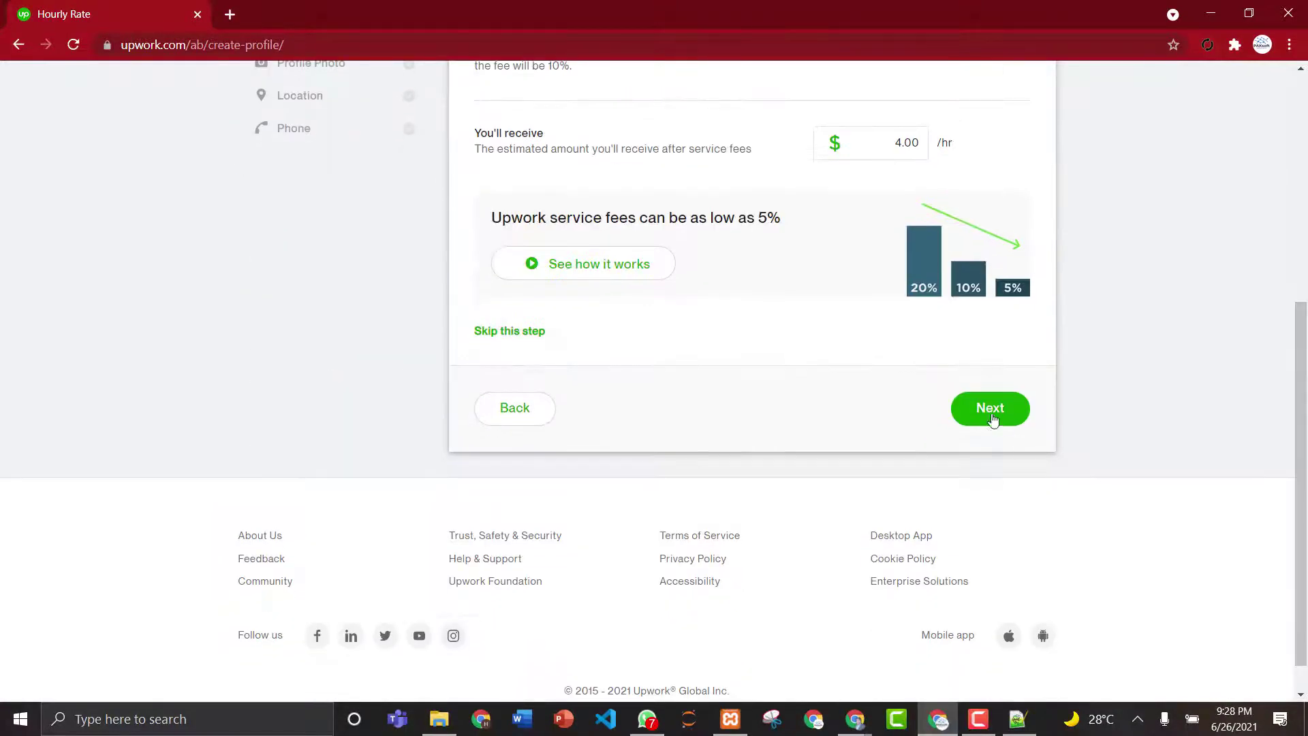
{"action": "left_click", "coordinate": [991, 412]}
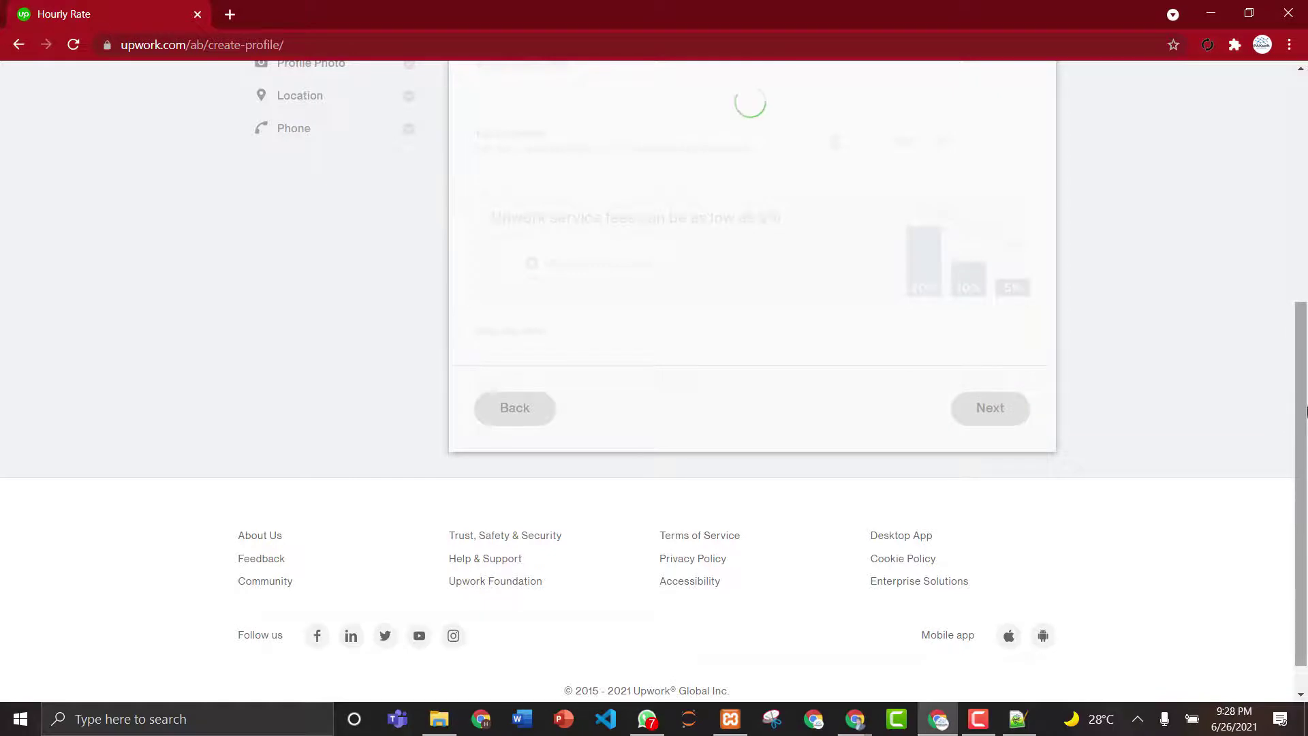
{"action": "left_click_drag", "start_coordinate": [1306, 411], "coordinate": [1306, 264]}
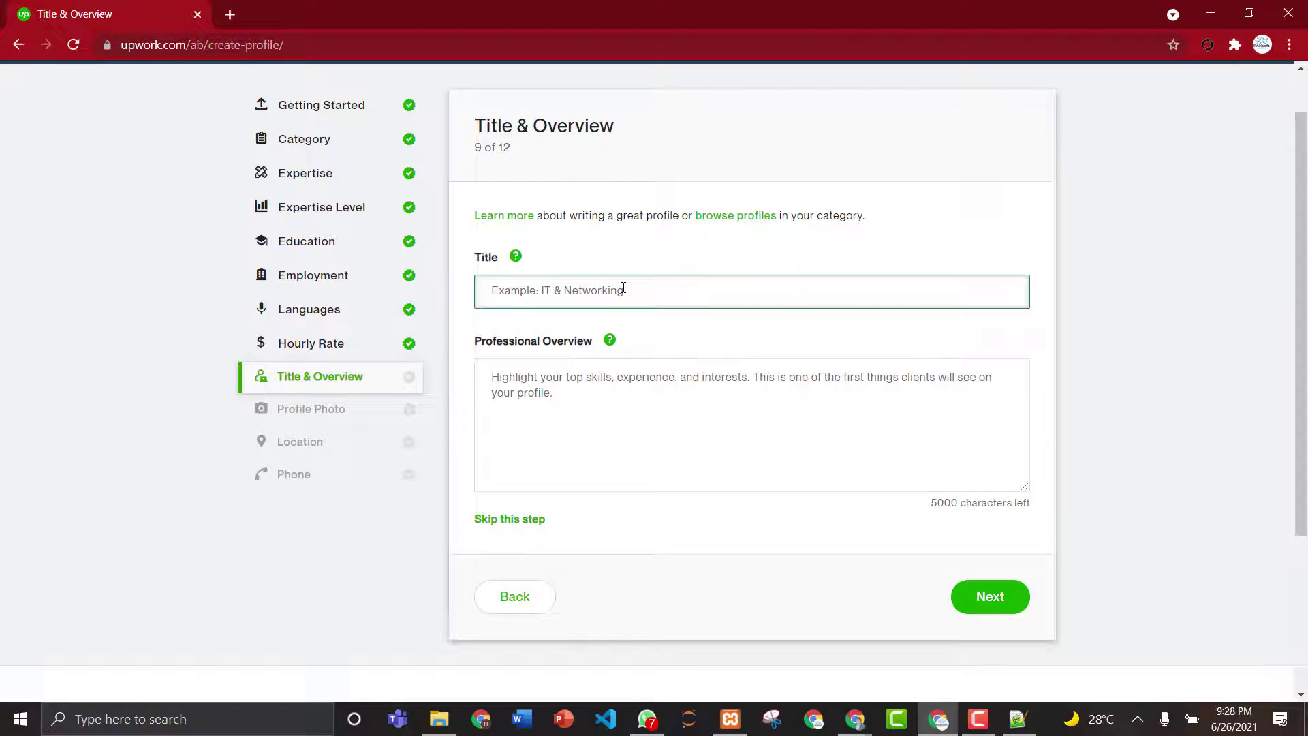
- Set the title 'Wordpress and Chatbot Developer' and draft an overview on 4 years of WordPress and chatbot work
{"action": "type", "text": "Wordpress and Chatbot Developer"}
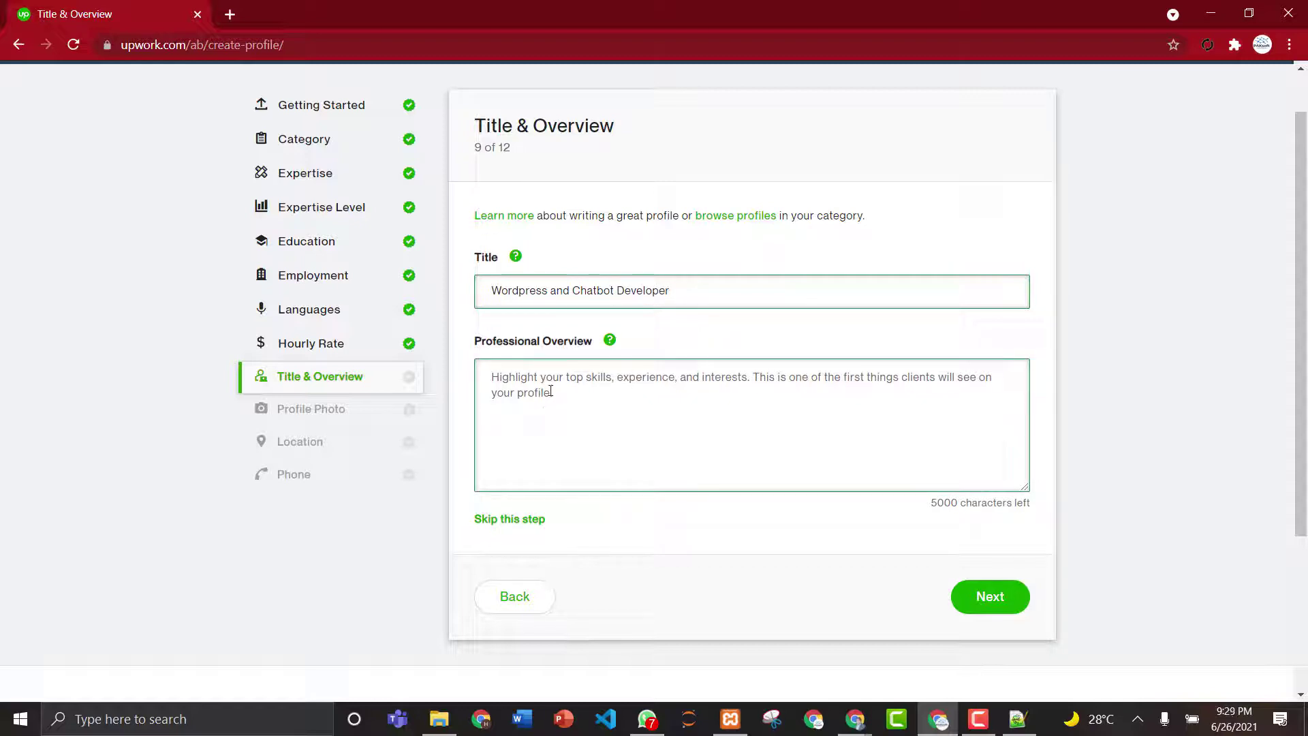
{"action": "left_click", "coordinate": [604, 391]}
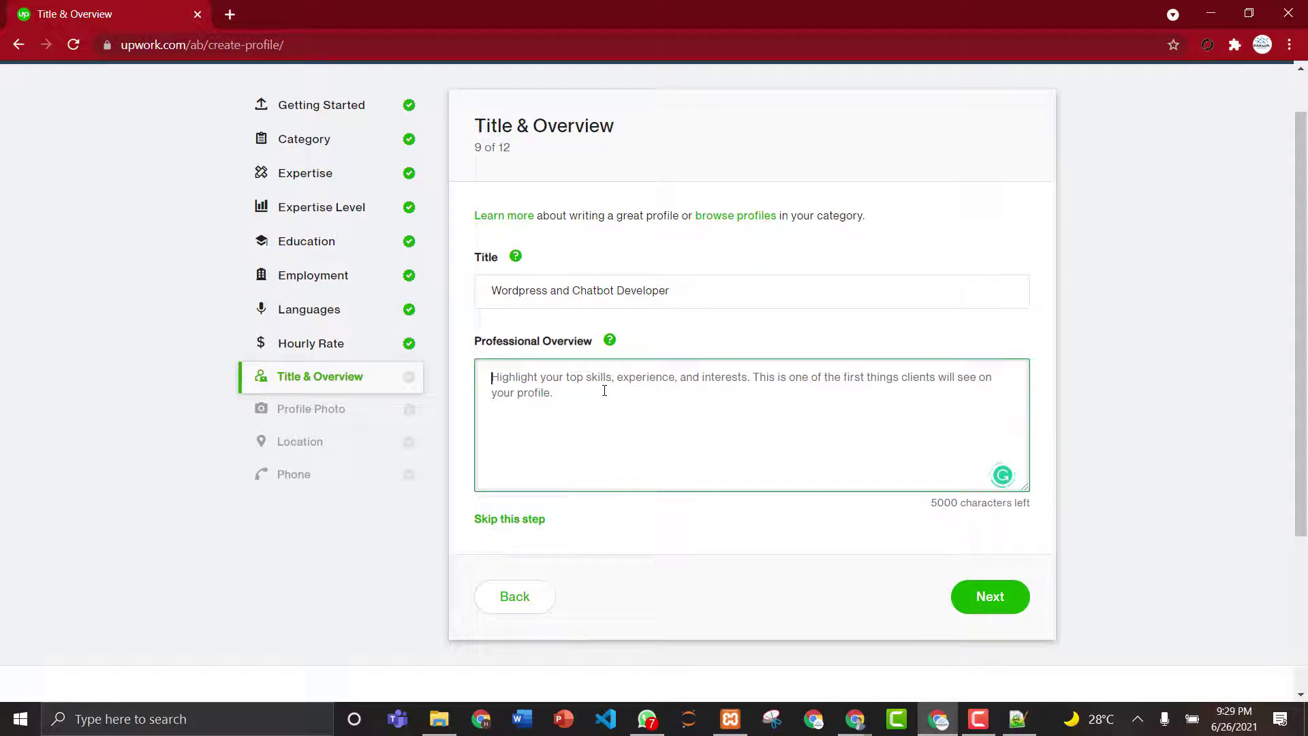
{"action": "type", "text": "My nam"}
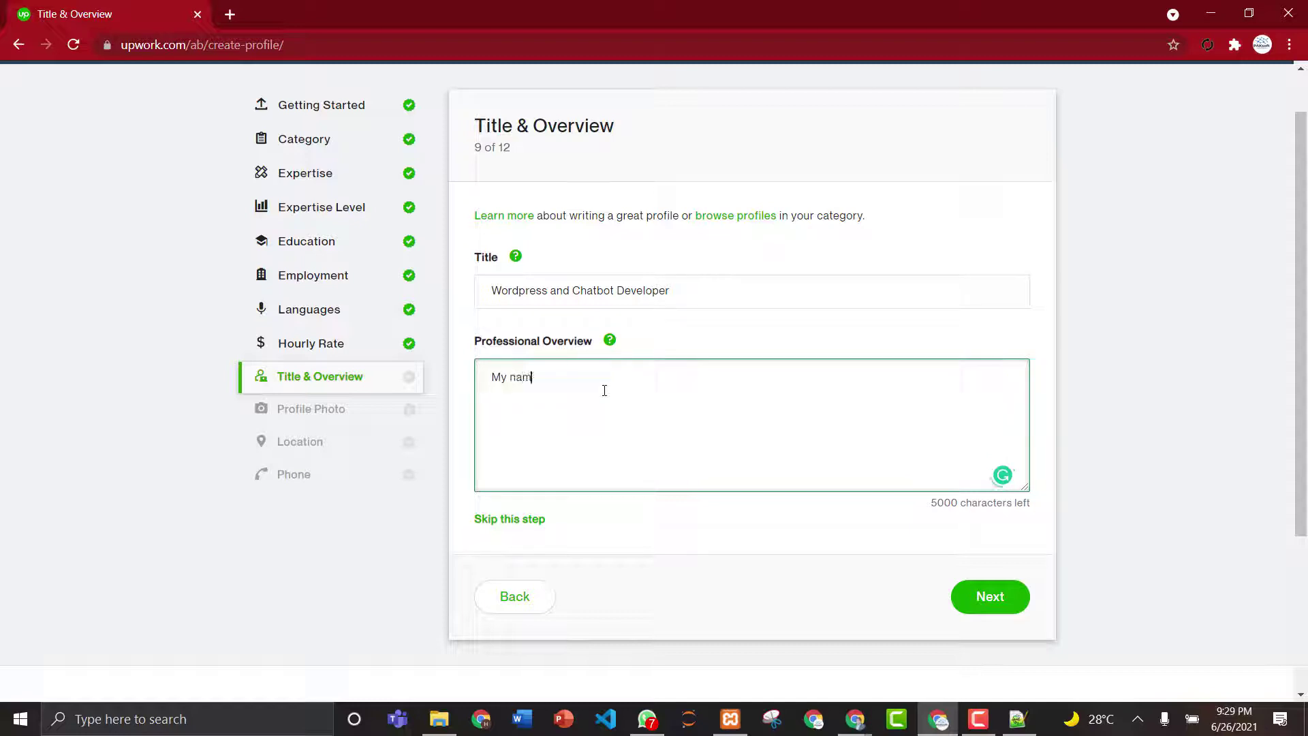
{"action": "type", "text": "e is Adeel. I am professional wordpress an"}
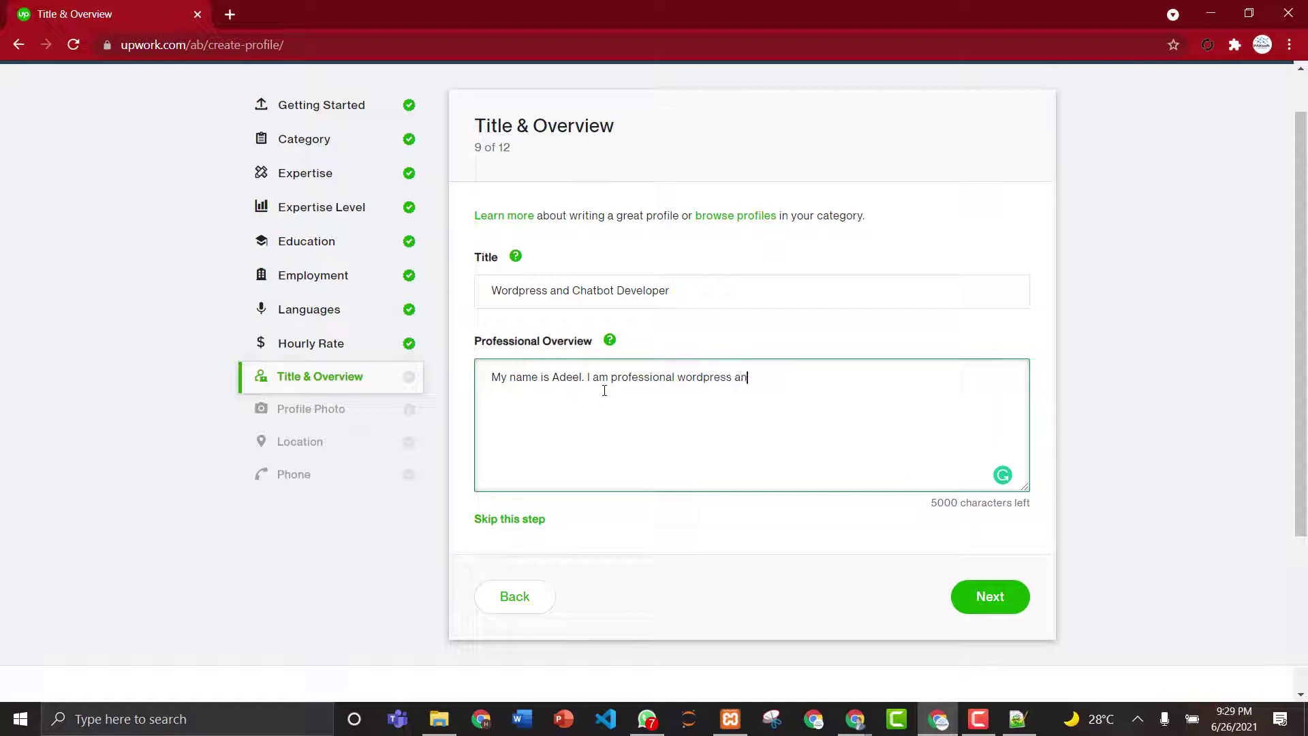
{"action": "type", "text": "d chatbot developer"}
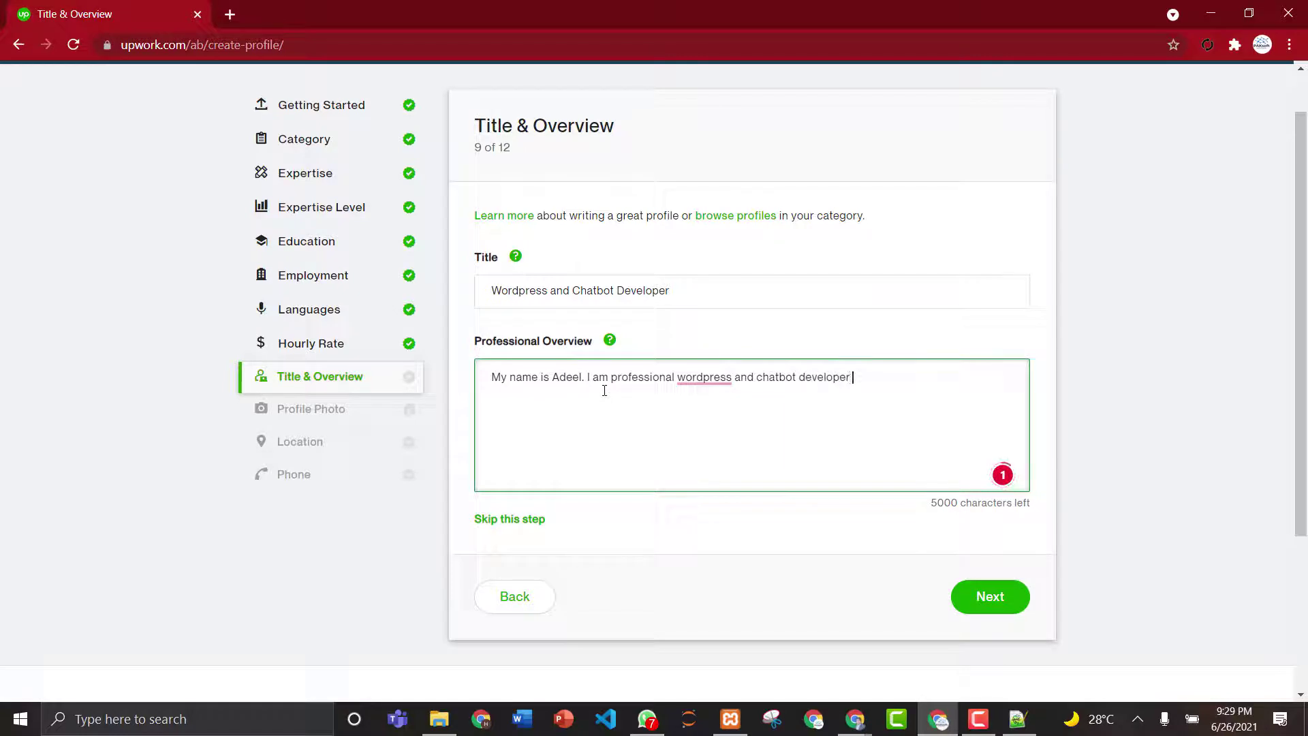
{"action": "type", "text": " working since l"}
{"action": "type", "text": "ast 4 years"}
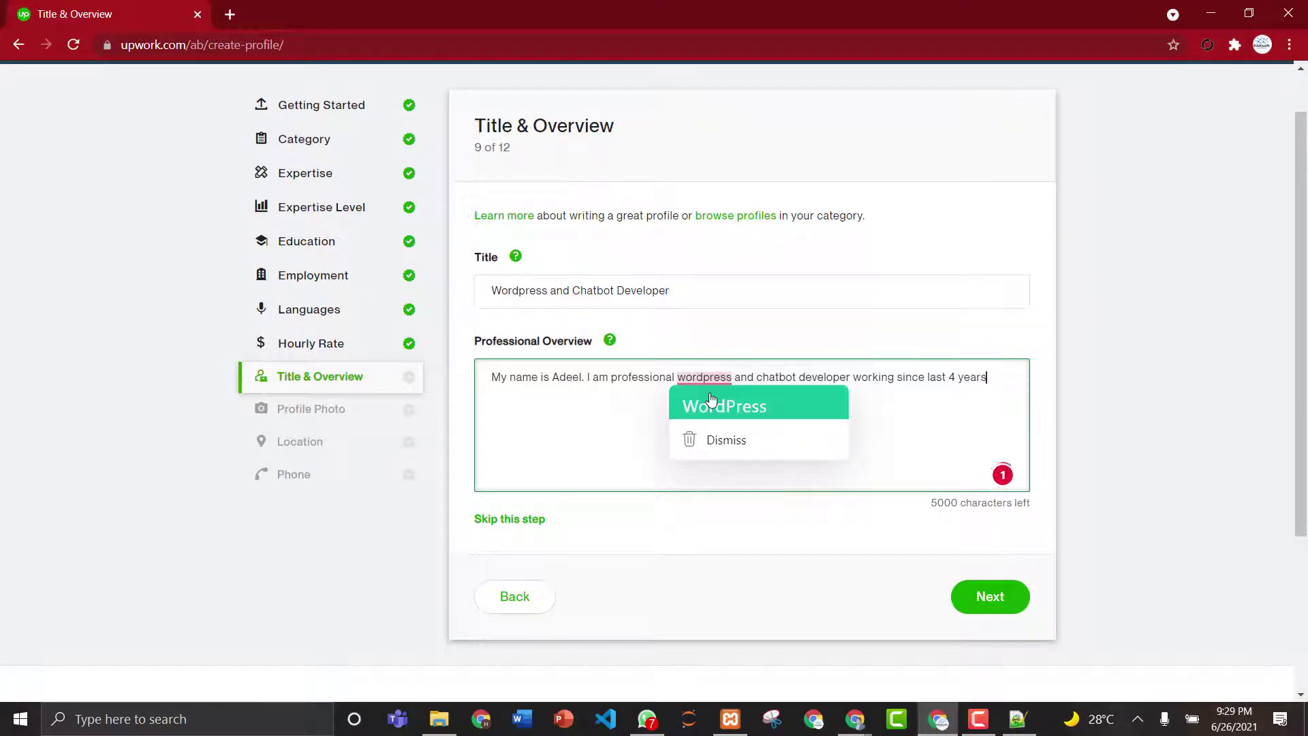
{"action": "left_click", "coordinate": [710, 400]}
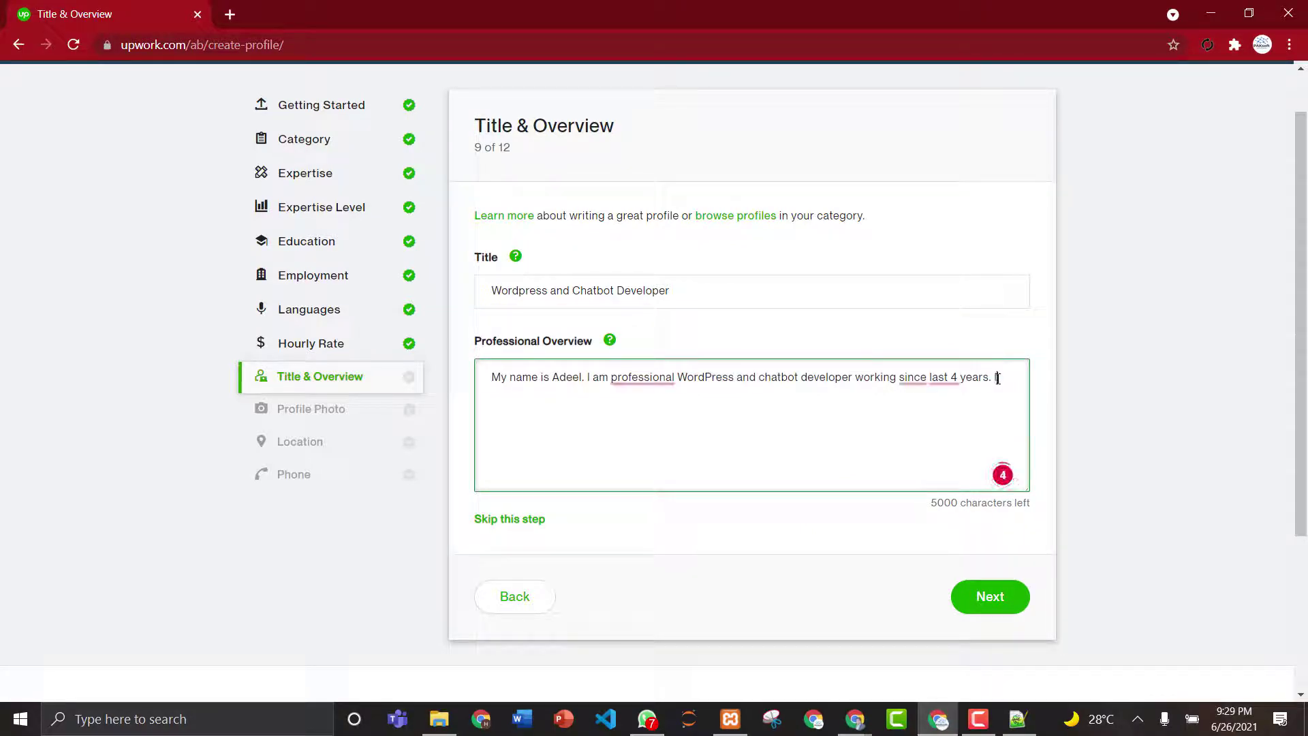
{"action": "type", "text": "ill develop, customize and fix wordpr"}
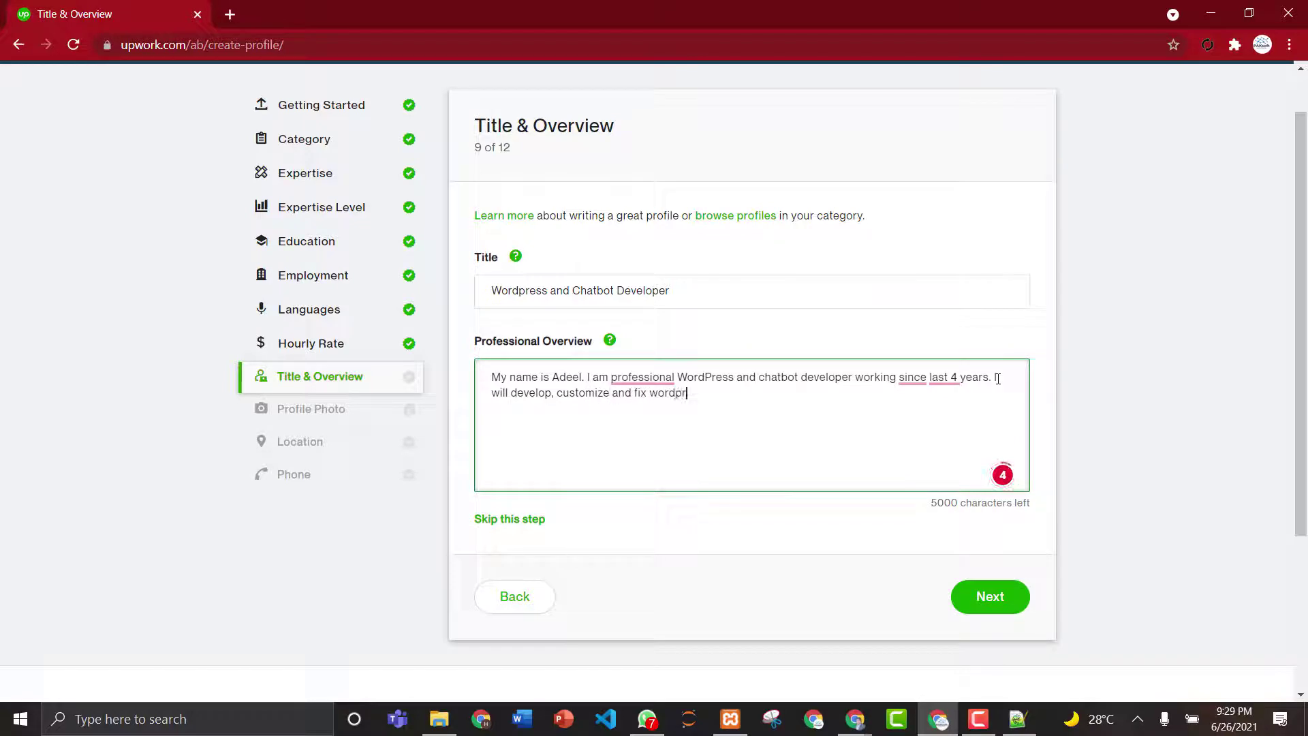
{"action": "type", "text": "ess sites and Chatbots."}
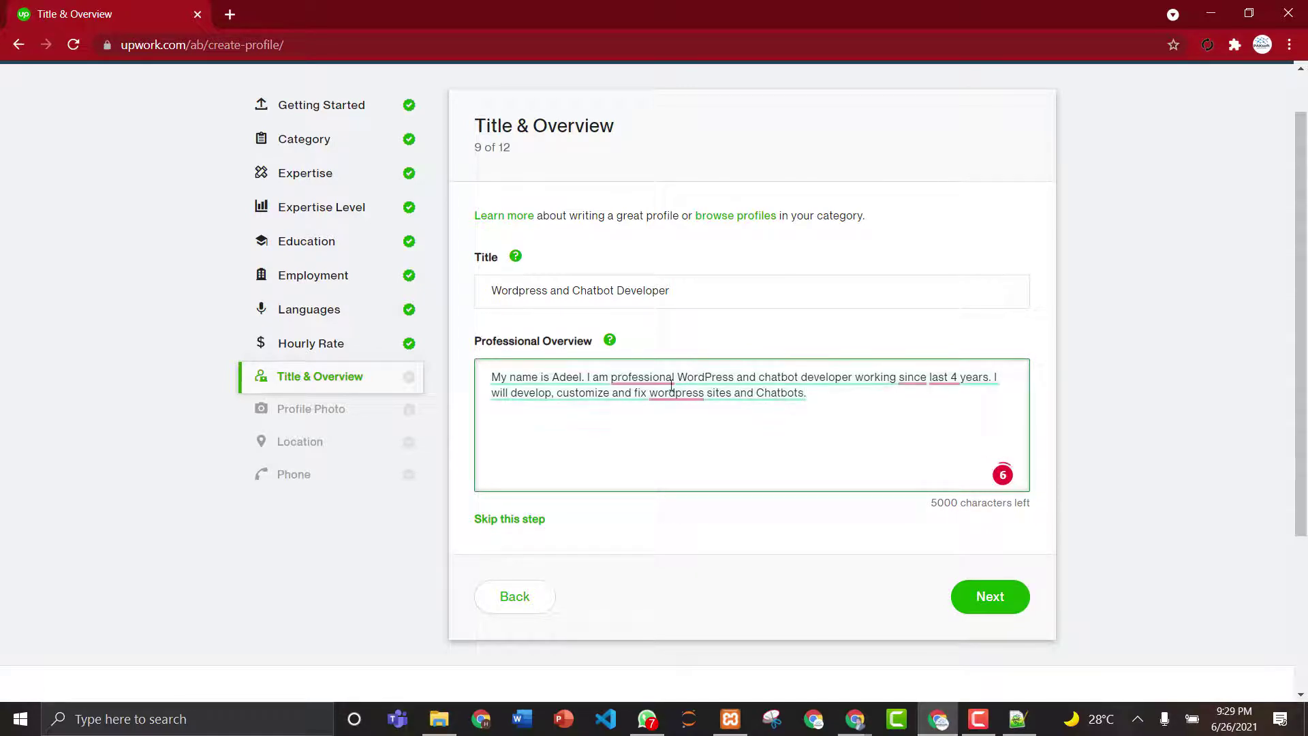
- Apply Grammarly fixes ('a professional', 'WordPress', 'for last 4 years'), dismiss the monotonous-passage card, and continue
{"action": "mouse_move", "coordinate": [650, 378]}
{"action": "left_click", "coordinate": [657, 418]}
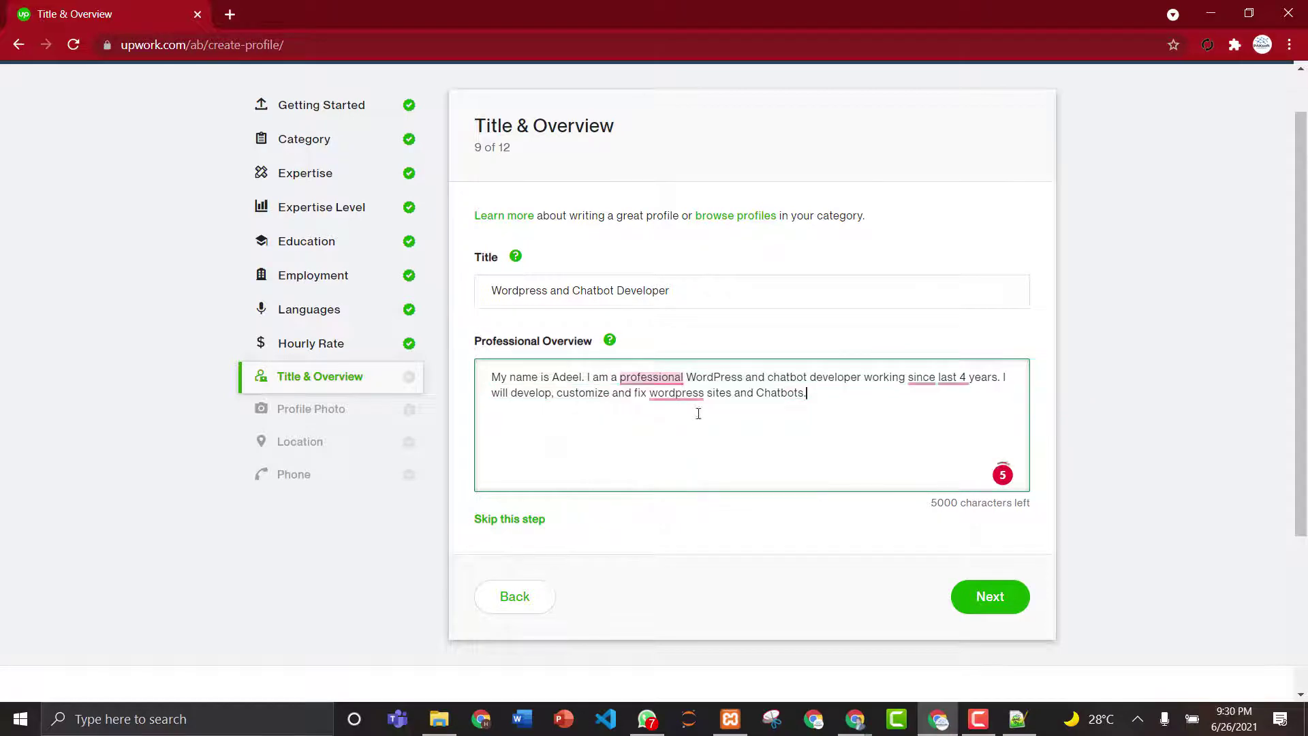
{"action": "left_click", "coordinate": [679, 423]}
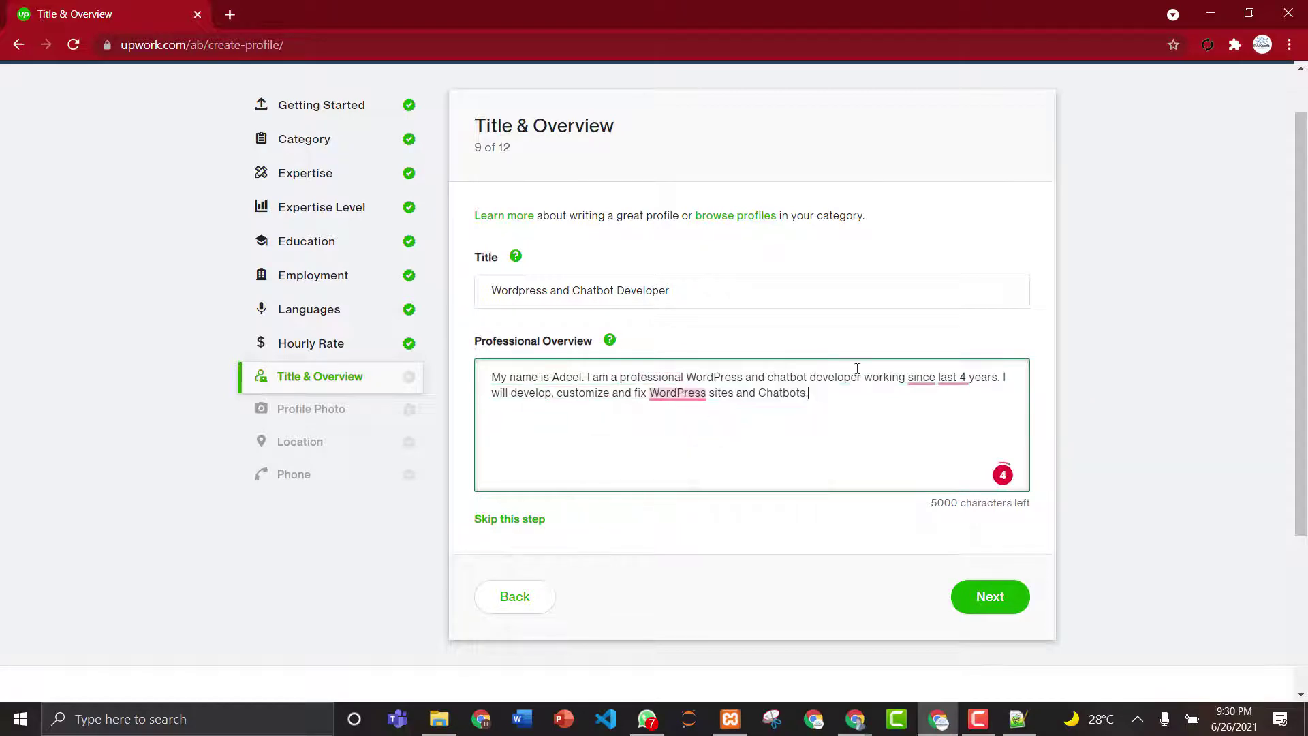
{"action": "mouse_move", "coordinate": [936, 380]}
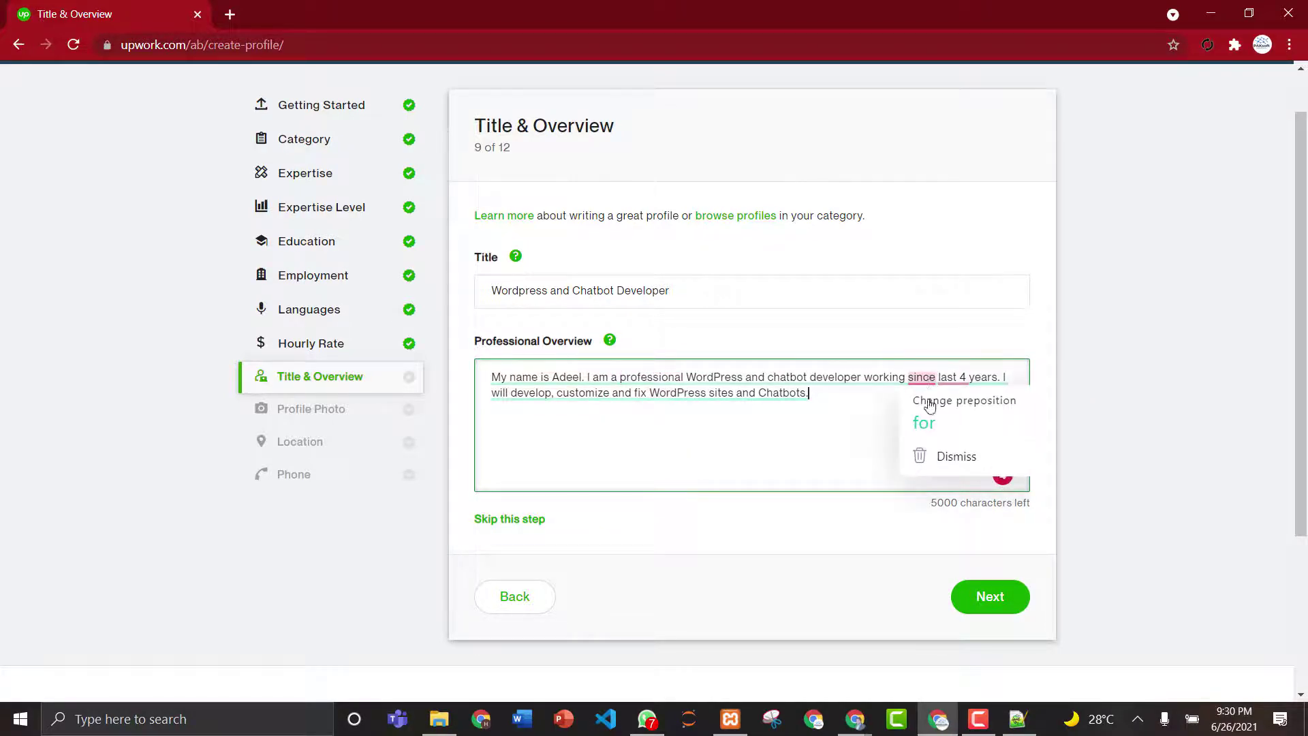
{"action": "left_click", "coordinate": [917, 423]}
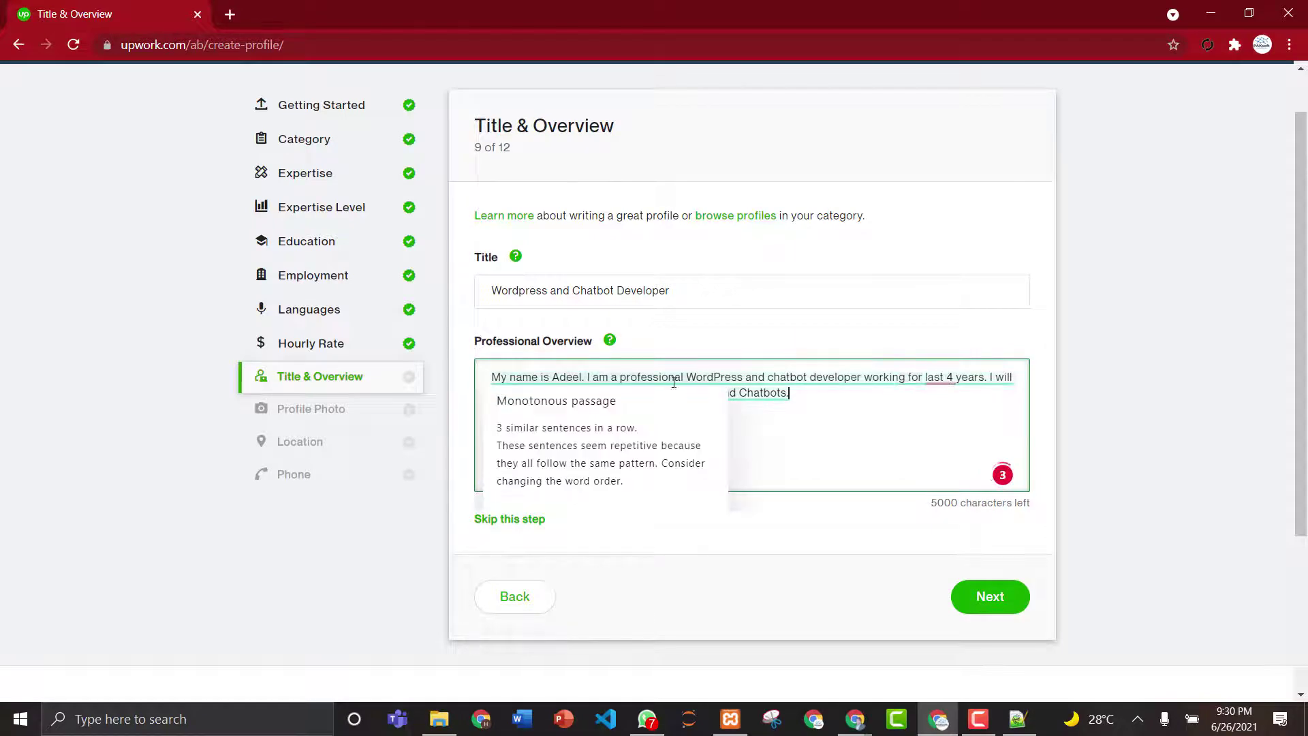
{"action": "left_click", "coordinate": [932, 376]}
{"action": "left_click", "coordinate": [776, 445]}
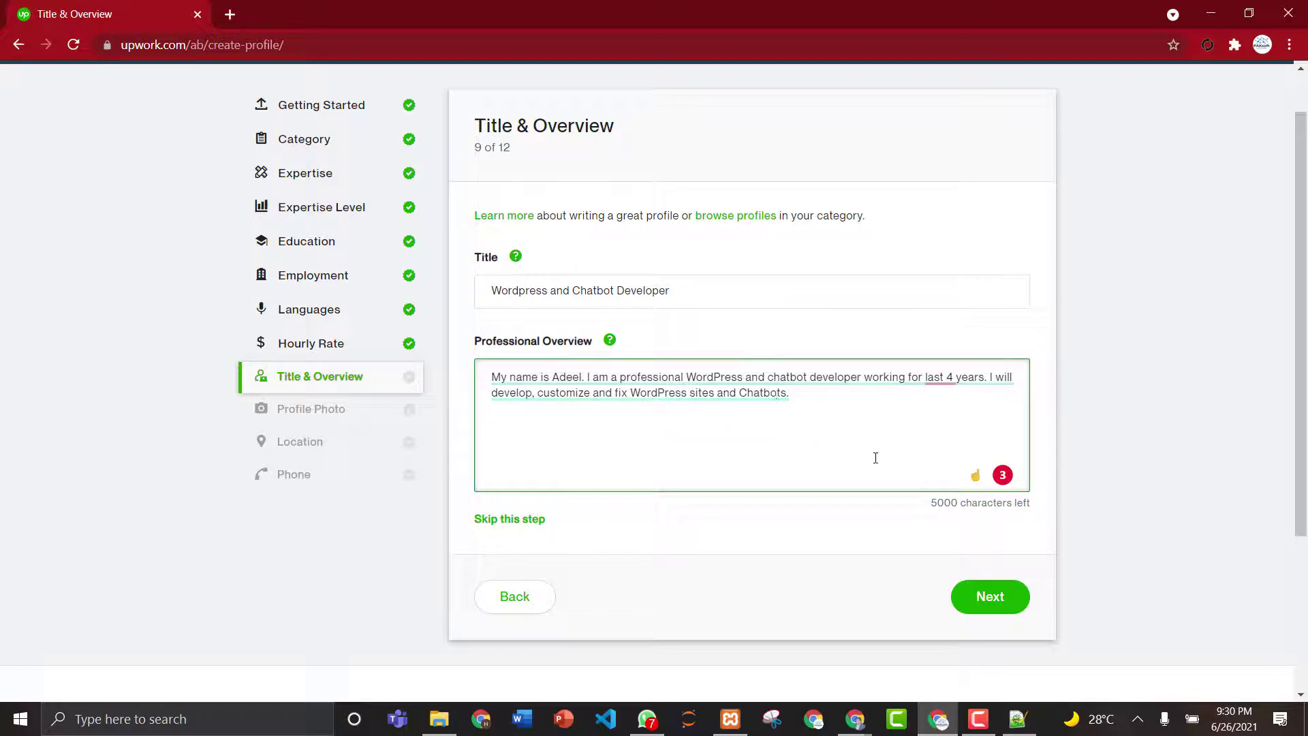
{"action": "left_click", "coordinate": [989, 597]}
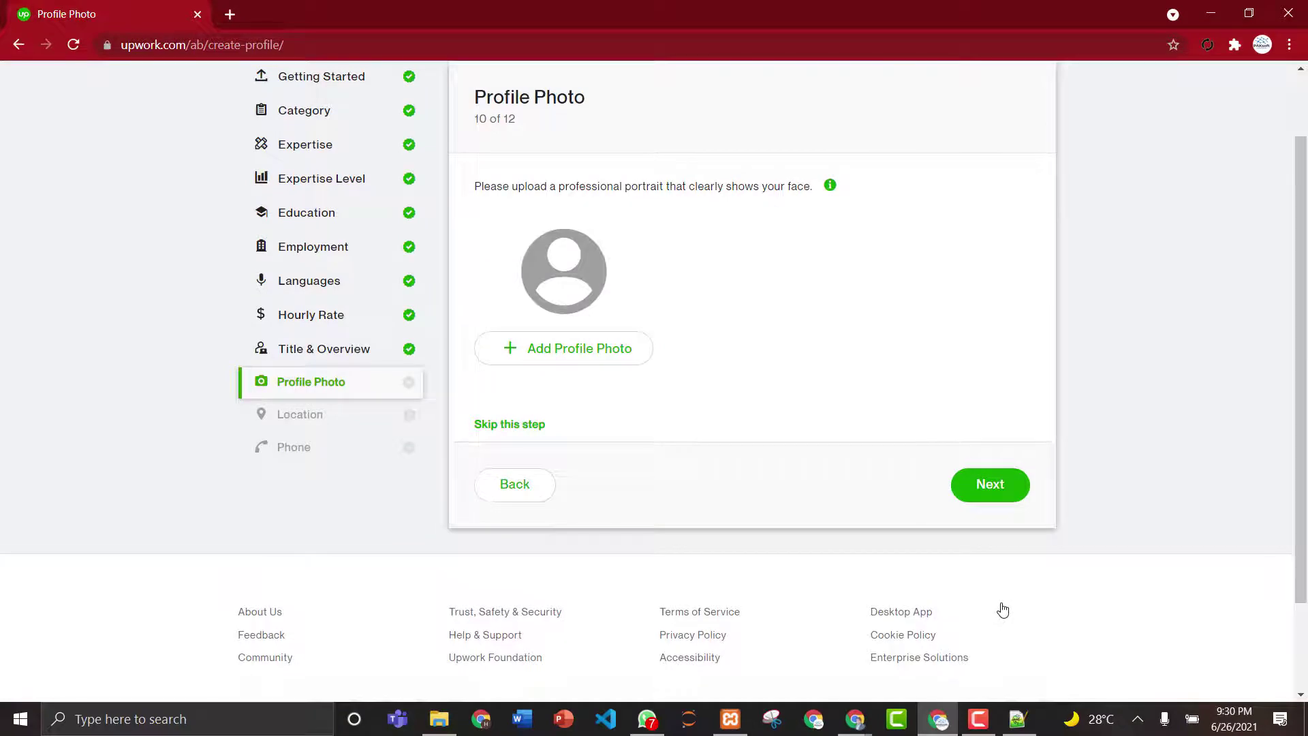
- Load Intellibot.png as a candidate profile photo, then choose to select a different image
{"action": "left_click", "coordinate": [565, 347]}
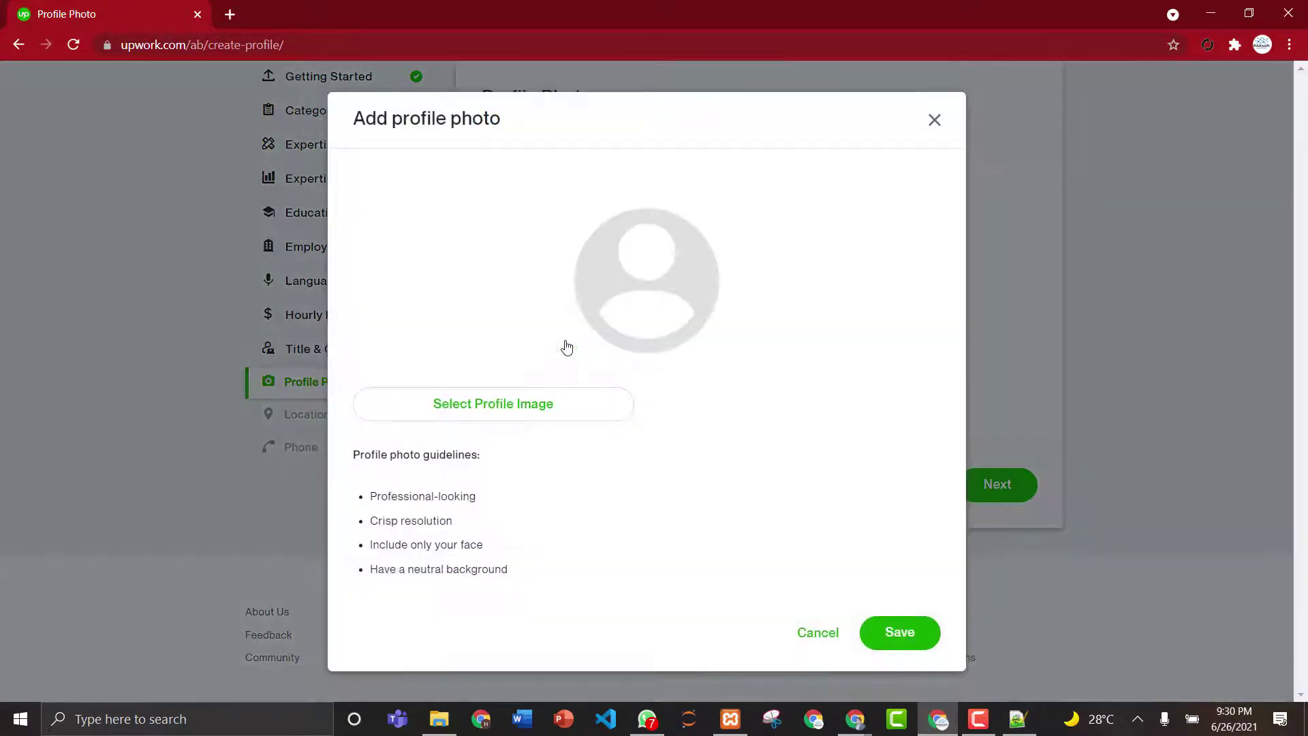
{"action": "left_click", "coordinate": [503, 407]}
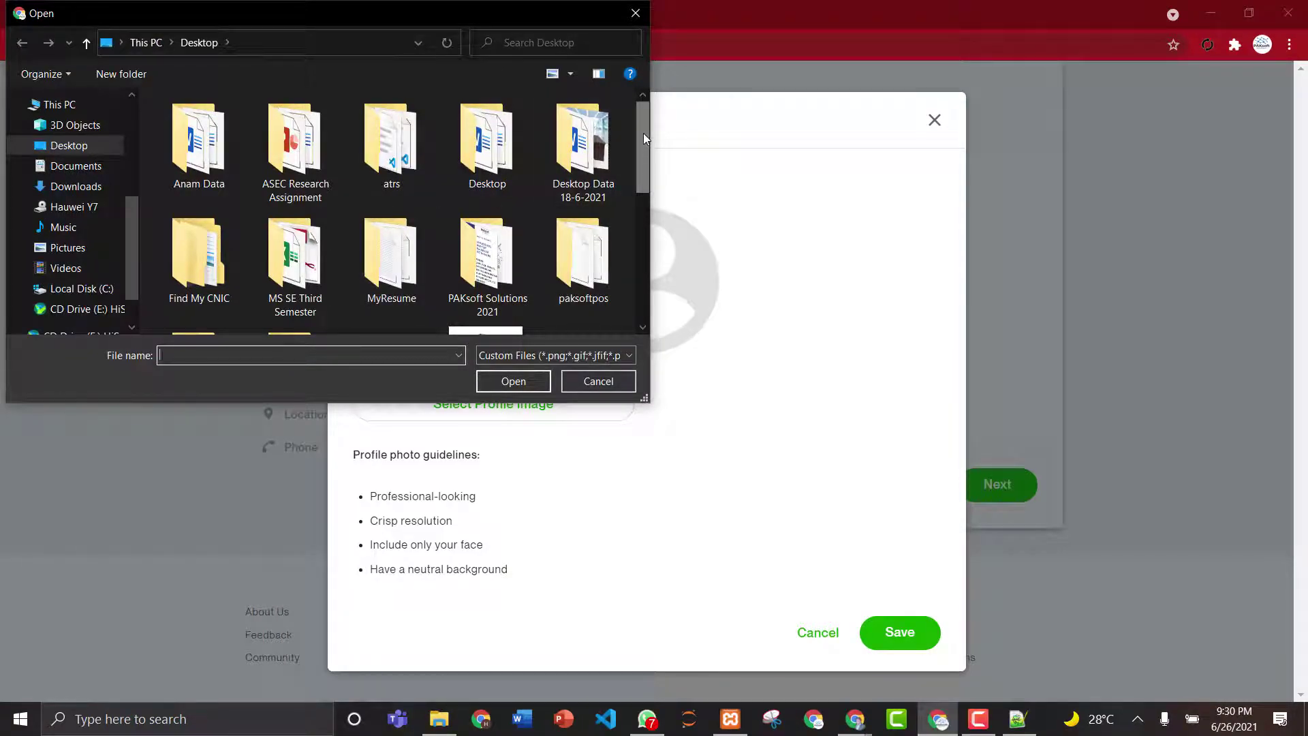
{"action": "left_click_drag", "start_coordinate": [643, 133], "coordinate": [647, 255]}
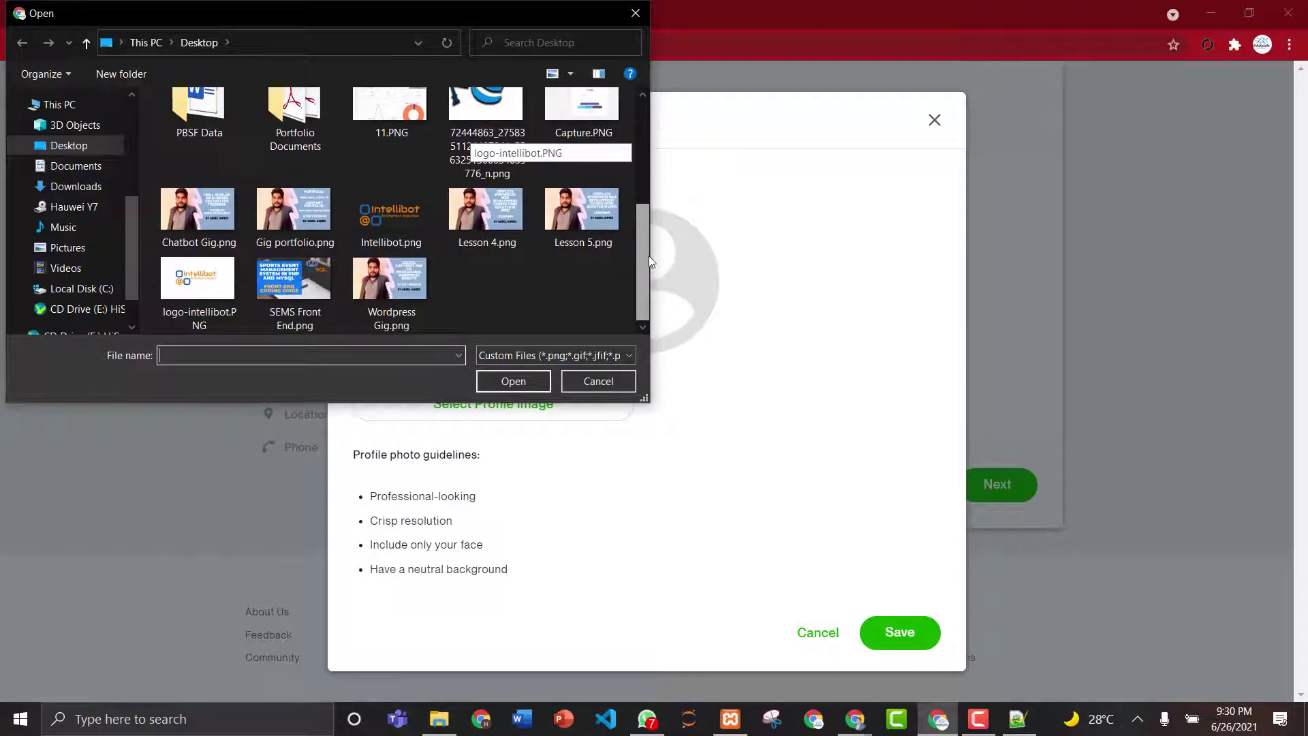
{"action": "left_click", "coordinate": [414, 202]}
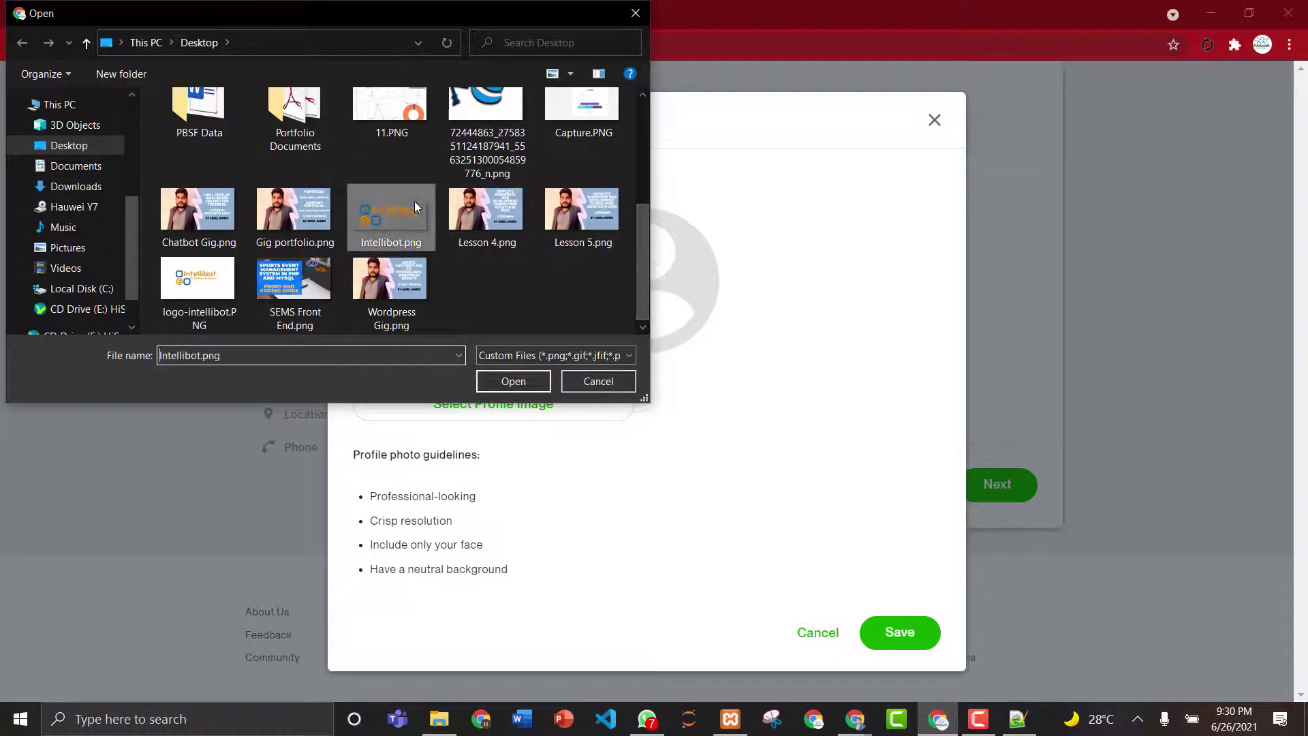
{"action": "left_click", "coordinate": [511, 384]}
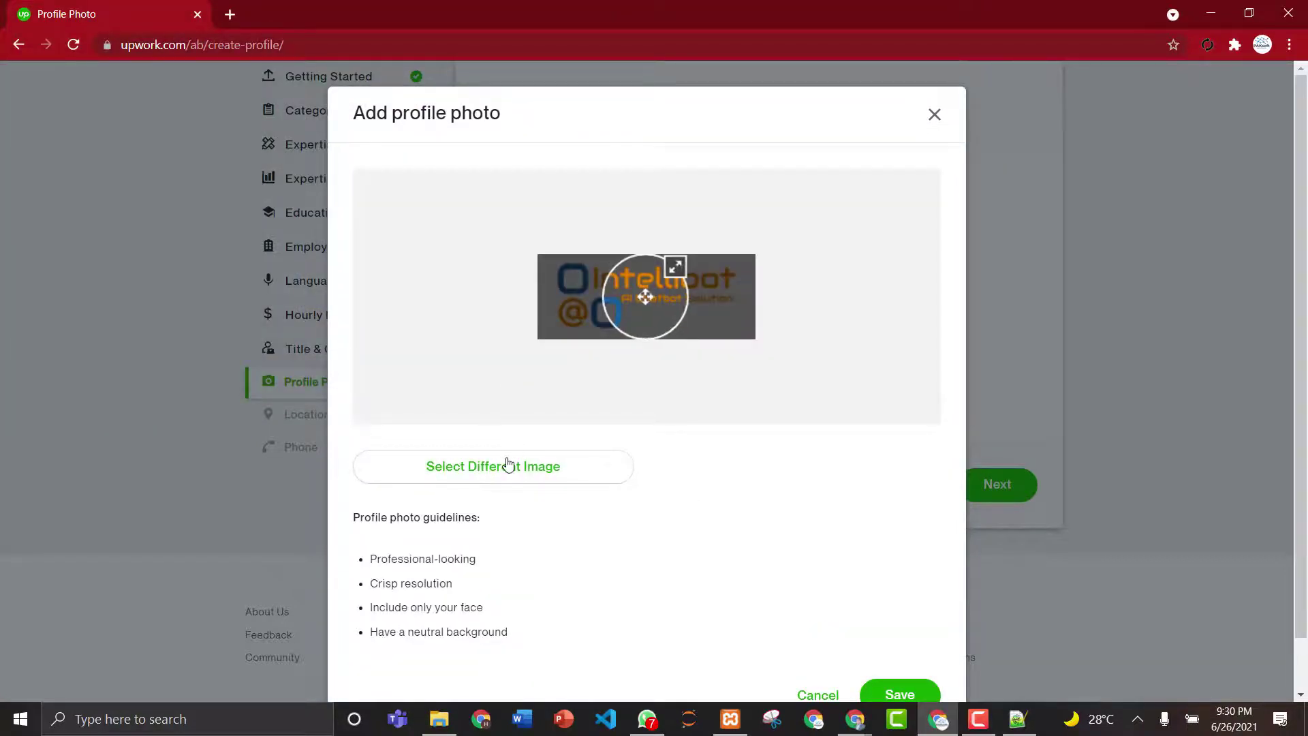
{"action": "left_click", "coordinate": [508, 465]}
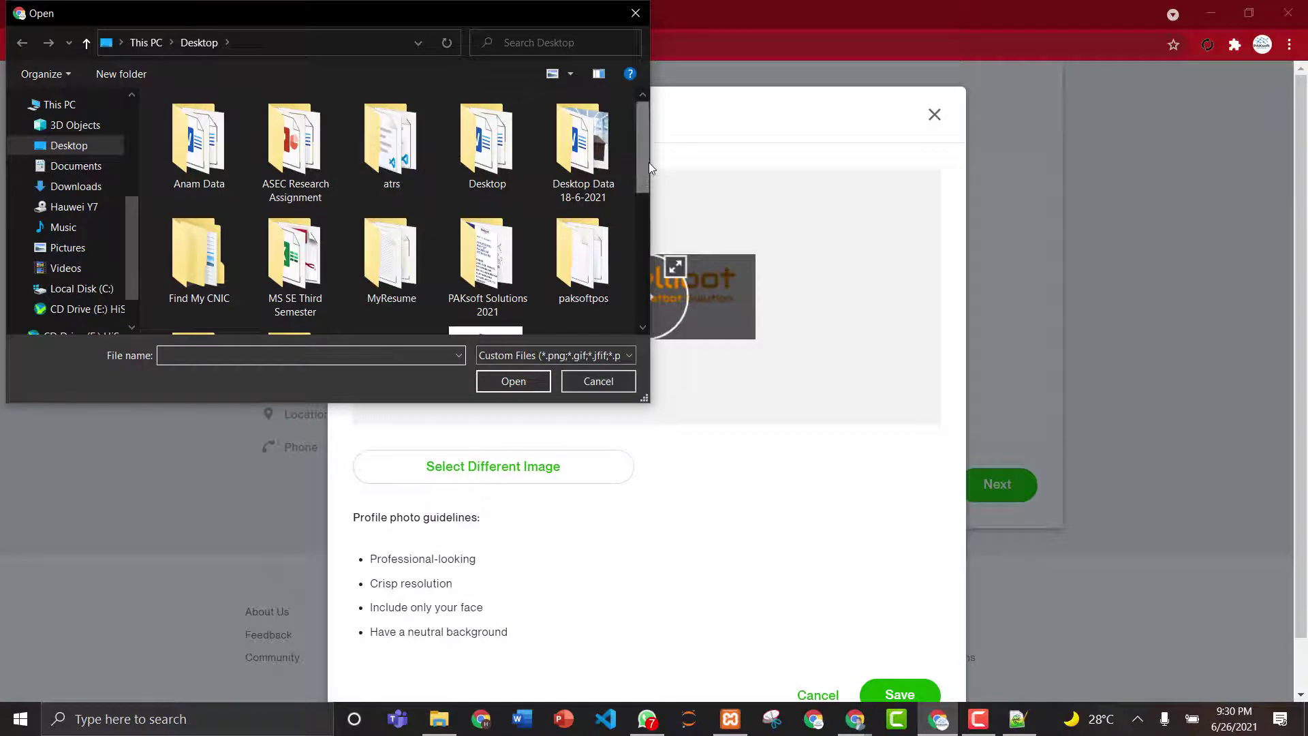
- Browse to PAKsoft Solutions 2021 > Company Website > paksoft > assets > images in the file picker
{"action": "mouse_move", "coordinate": [648, 170]}
{"action": "left_mouse_down"}
{"action": "mouse_move", "coordinate": [652, 265]}
{"action": "mouse_move", "coordinate": [652, 168]}
{"action": "left_mouse_up"}
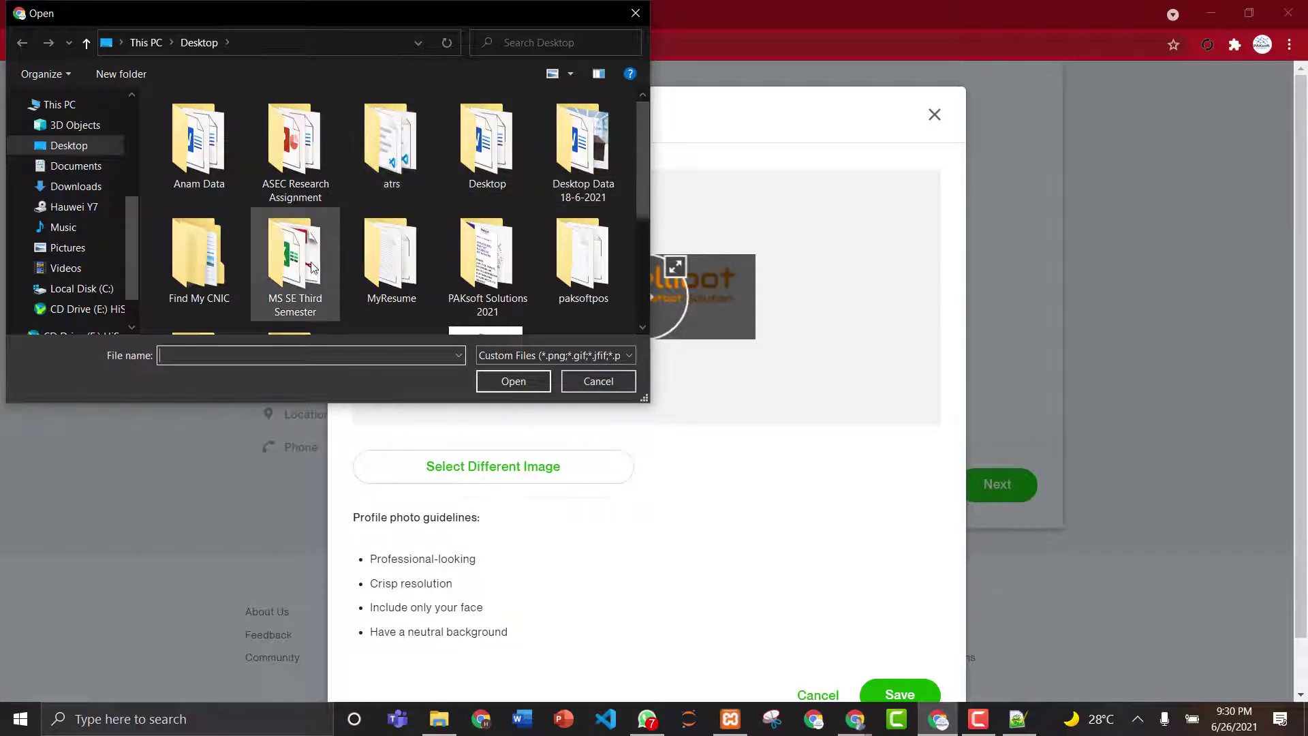
{"action": "double_click", "coordinate": [503, 276]}
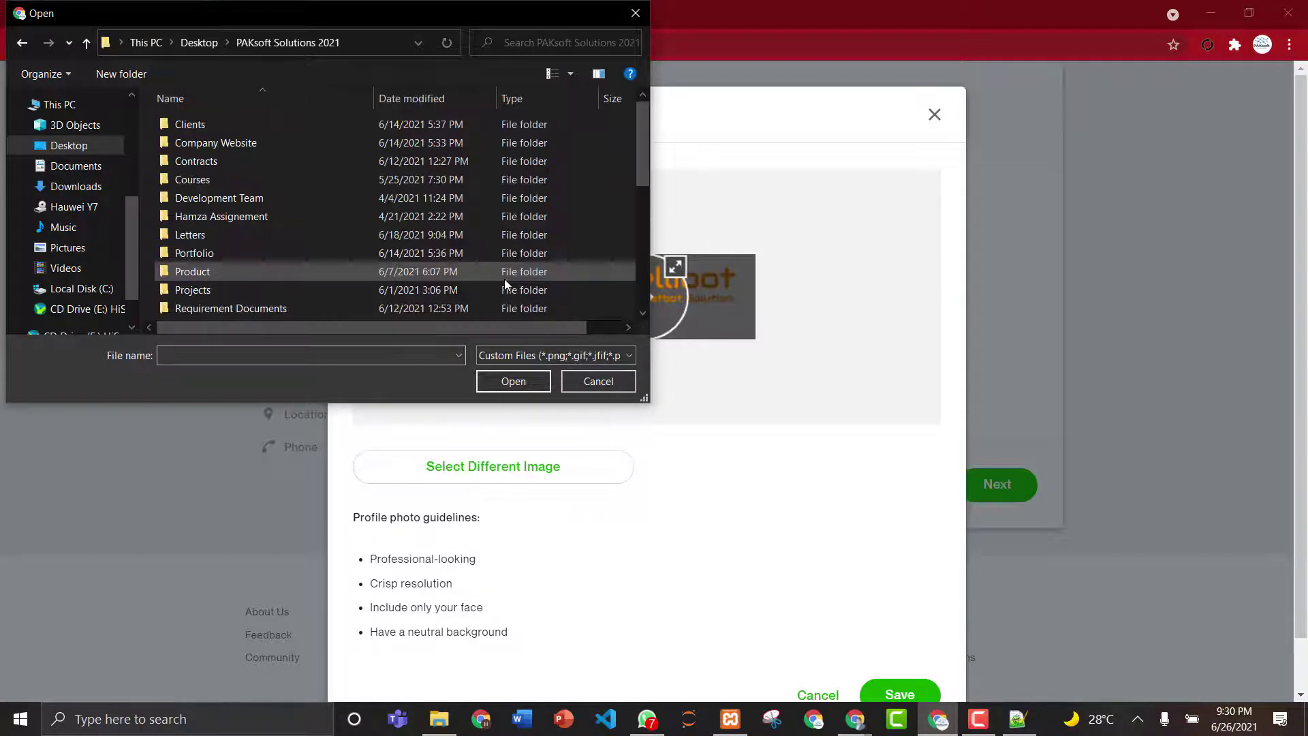
{"action": "double_click", "coordinate": [335, 148]}
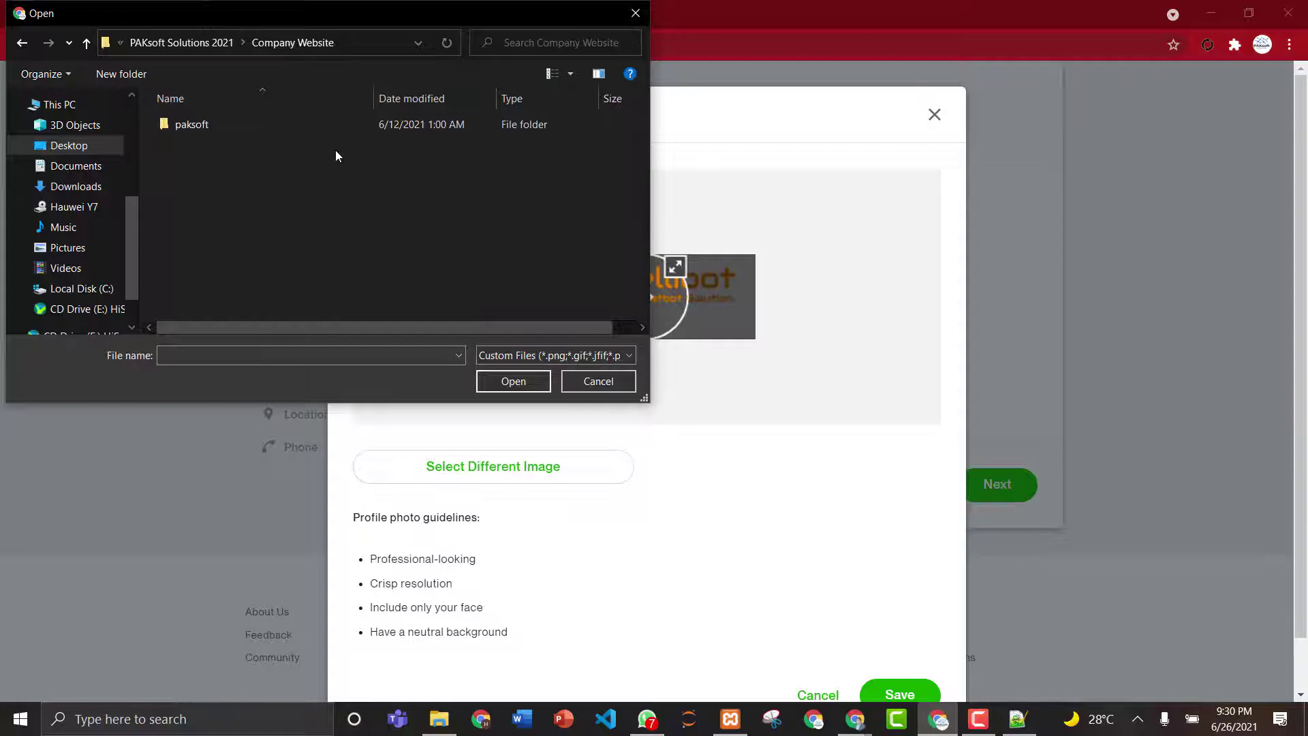
{"action": "double_click", "coordinate": [300, 128]}
{"action": "double_click", "coordinate": [284, 126]}
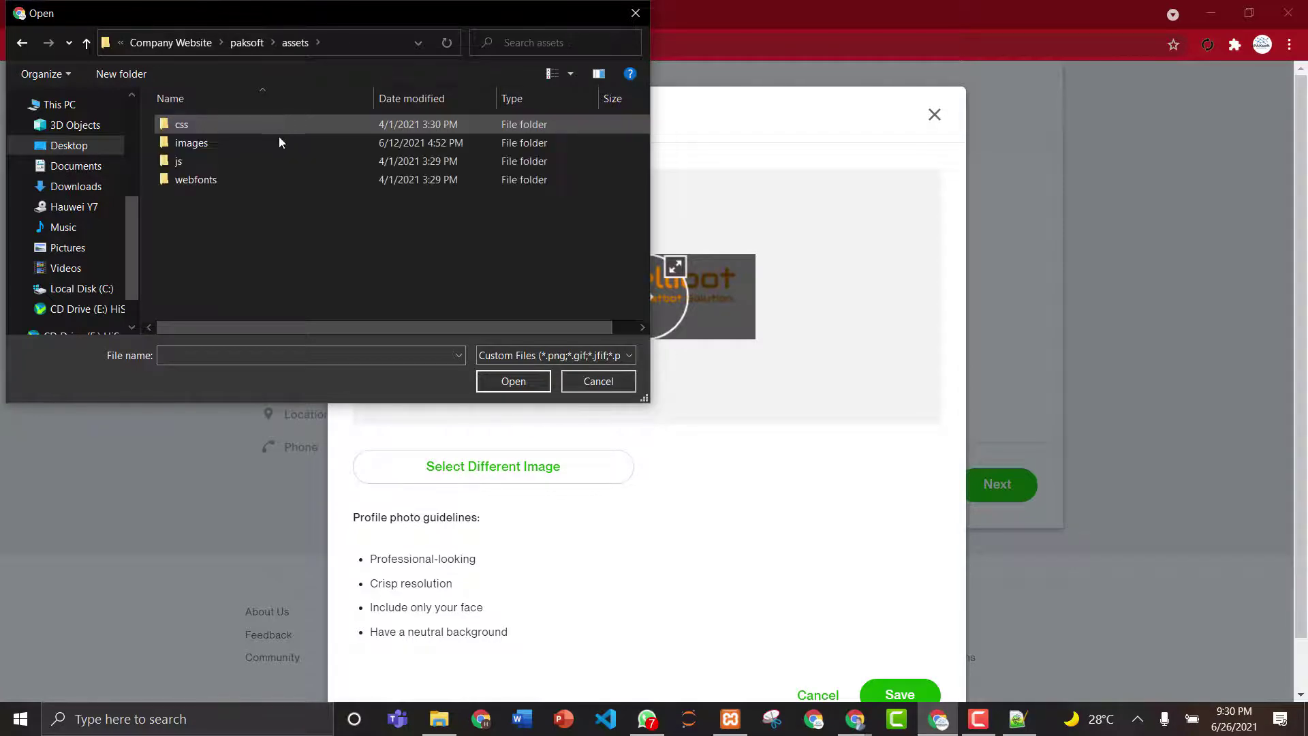
{"action": "double_click", "coordinate": [279, 142]}
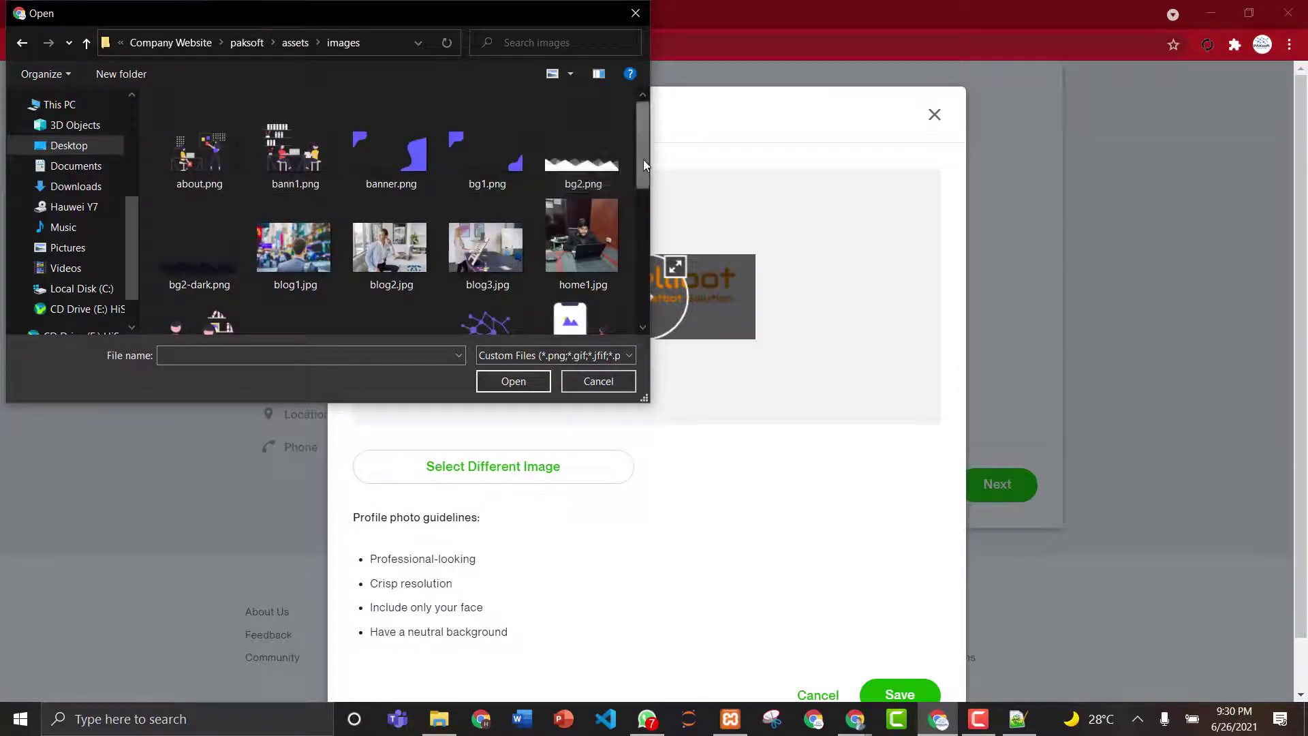
- Load home1.jpg as the profile photo and attempt to save it, which fails
{"action": "left_click_drag", "start_coordinate": [643, 160], "coordinate": [651, 192]}
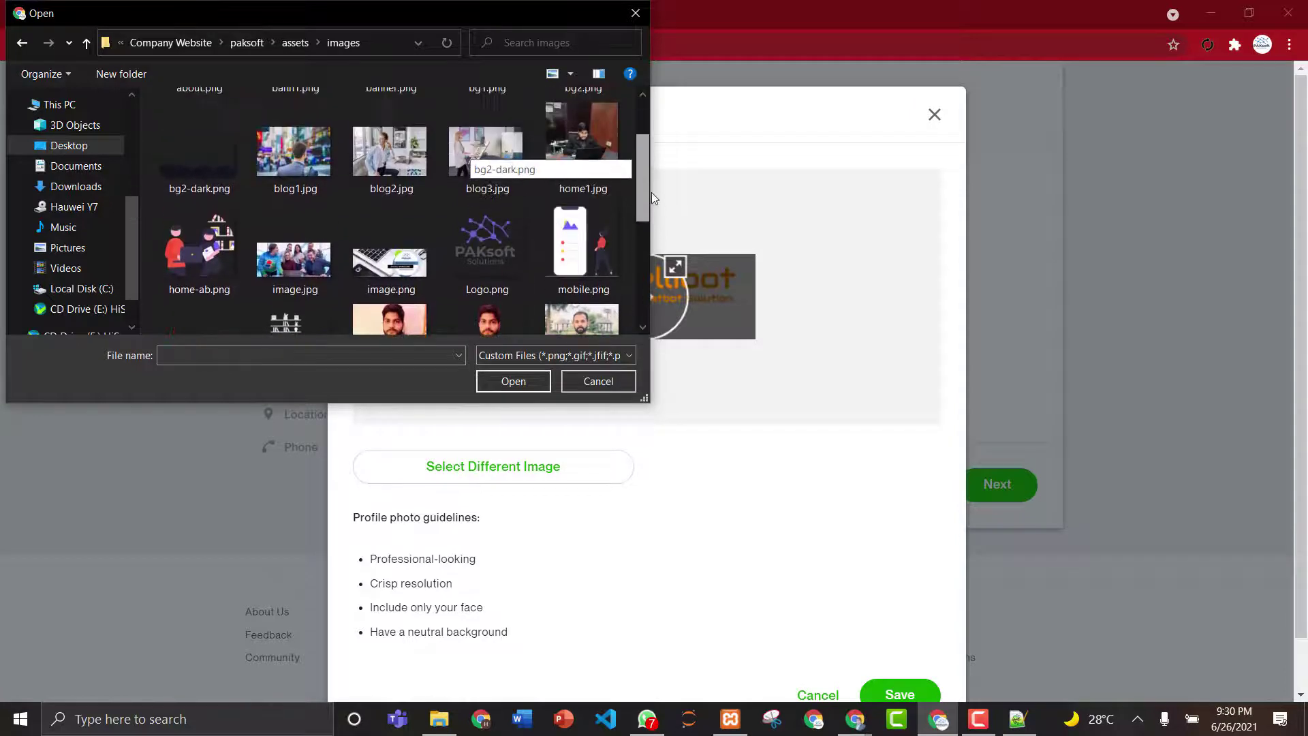
{"action": "left_click", "coordinate": [592, 157]}
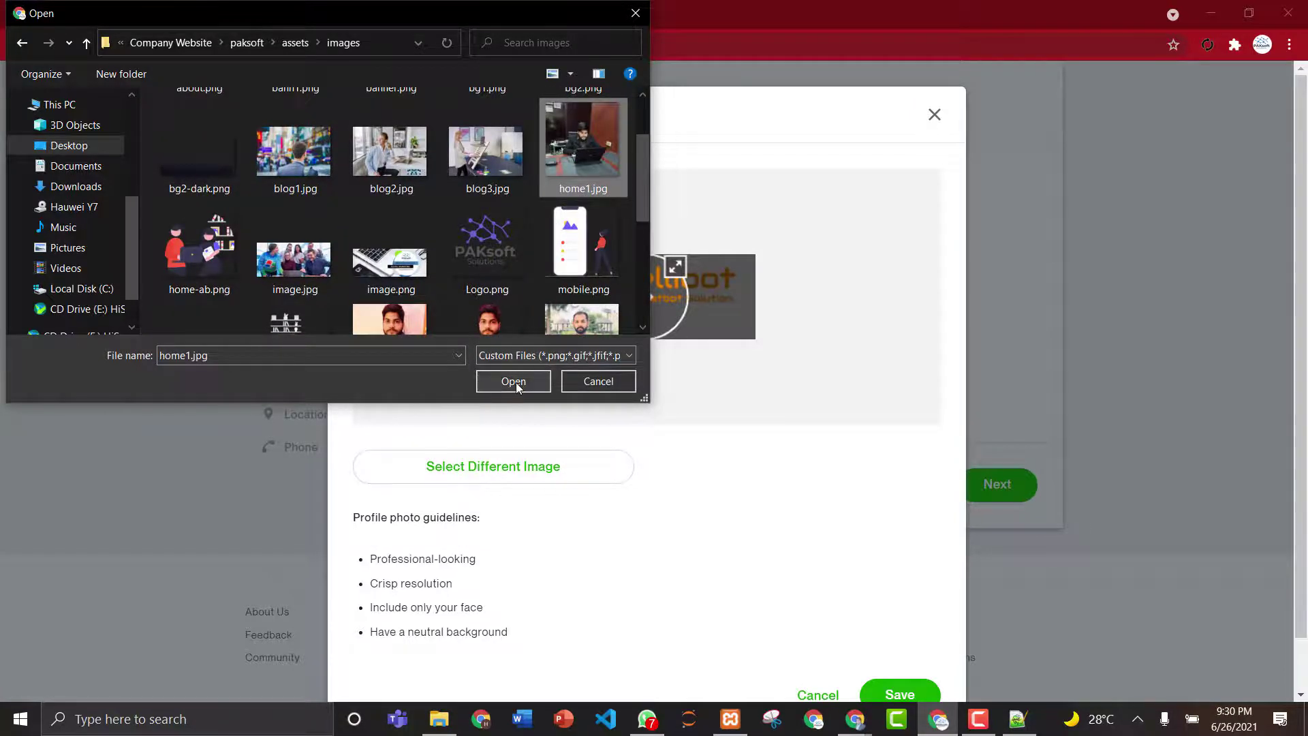
{"action": "left_click", "coordinate": [516, 382]}
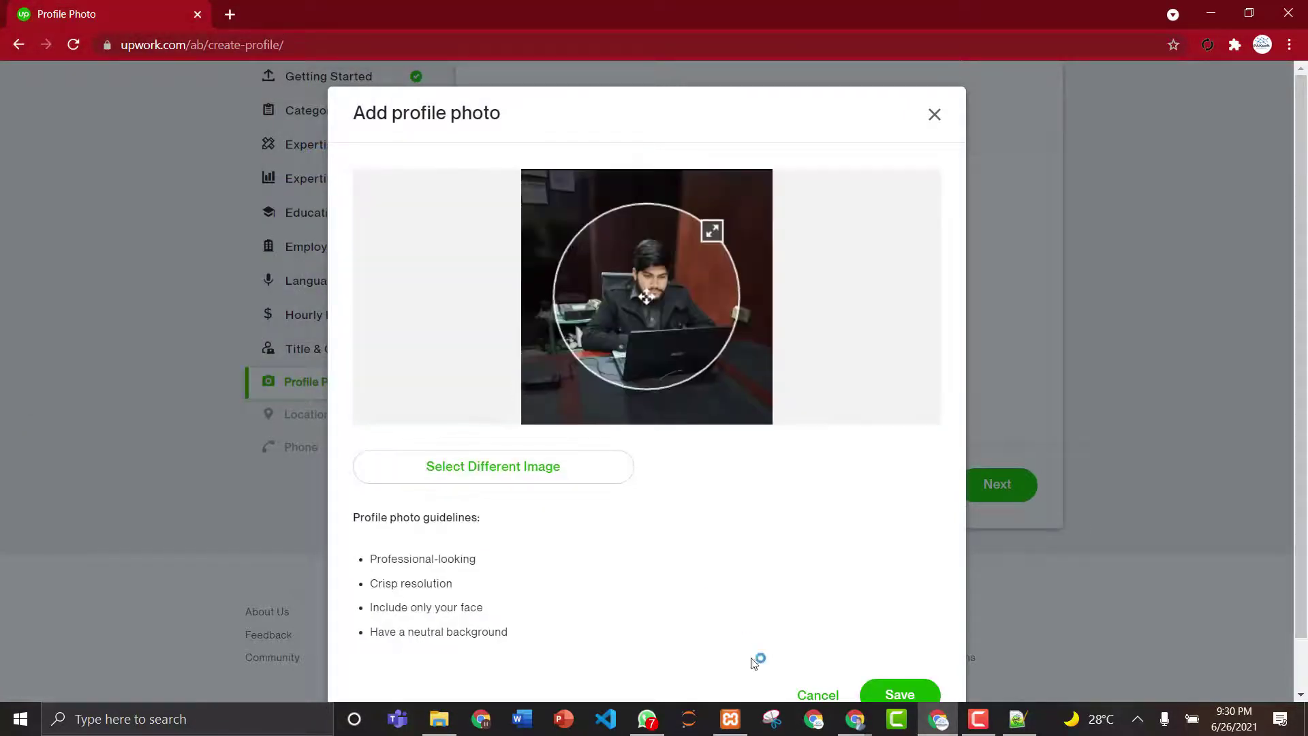
{"action": "scroll", "coordinate": [1302, 354], "scroll_direction": "down", "scroll_amount": 1}
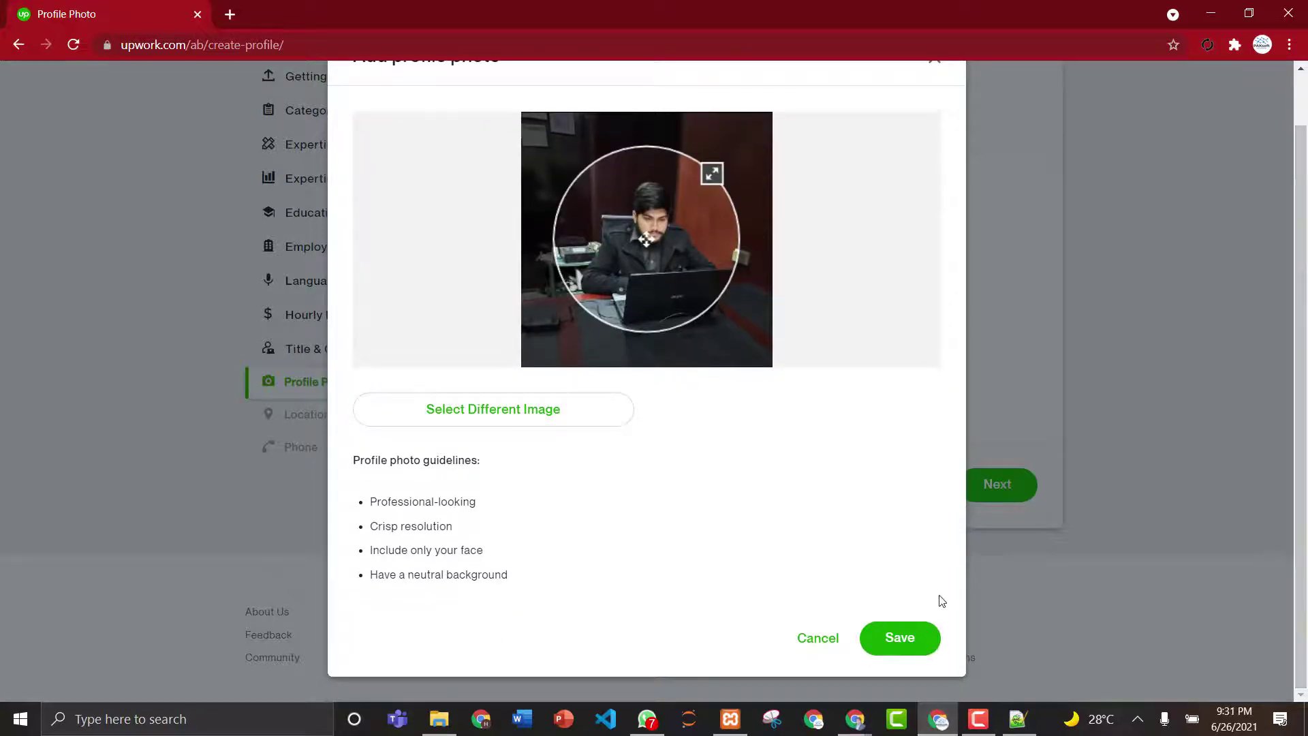
{"action": "left_click", "coordinate": [900, 638]}
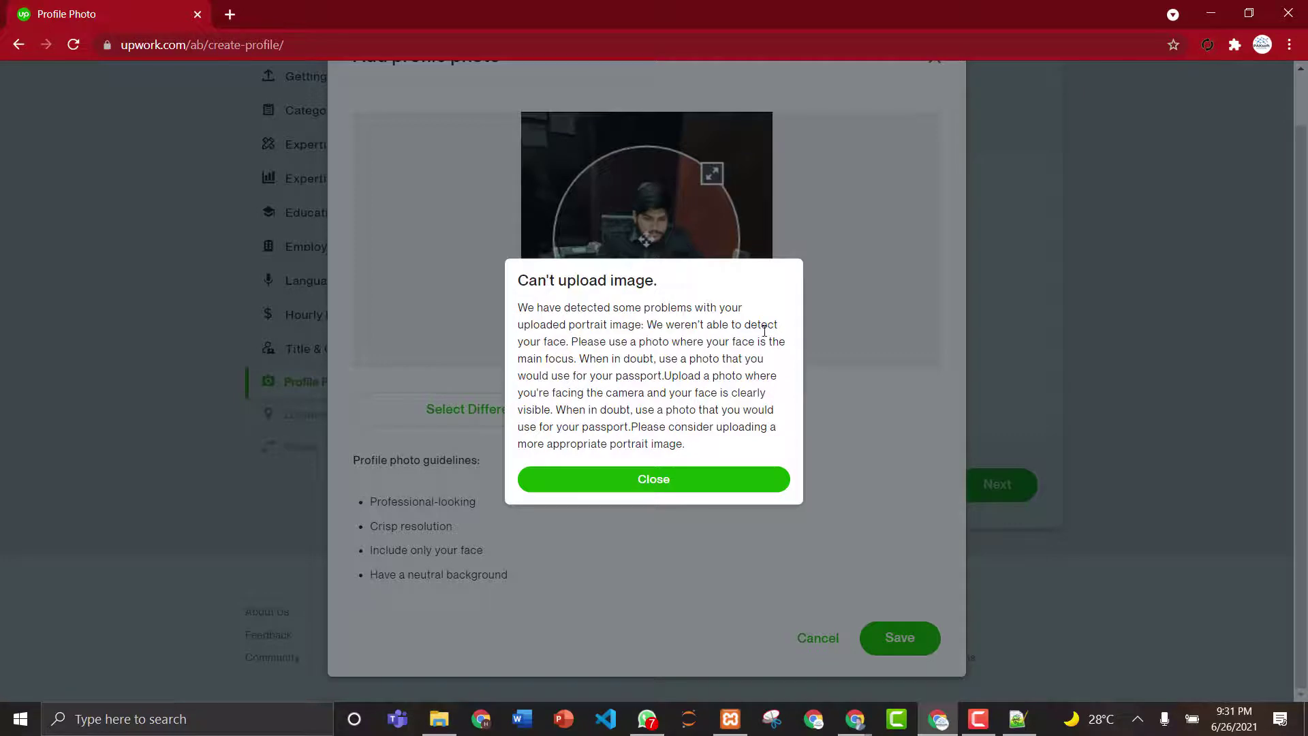
- Dismiss the error, load team1.jpg, center the crop circle on the face, and save it
{"action": "left_click", "coordinate": [658, 482]}
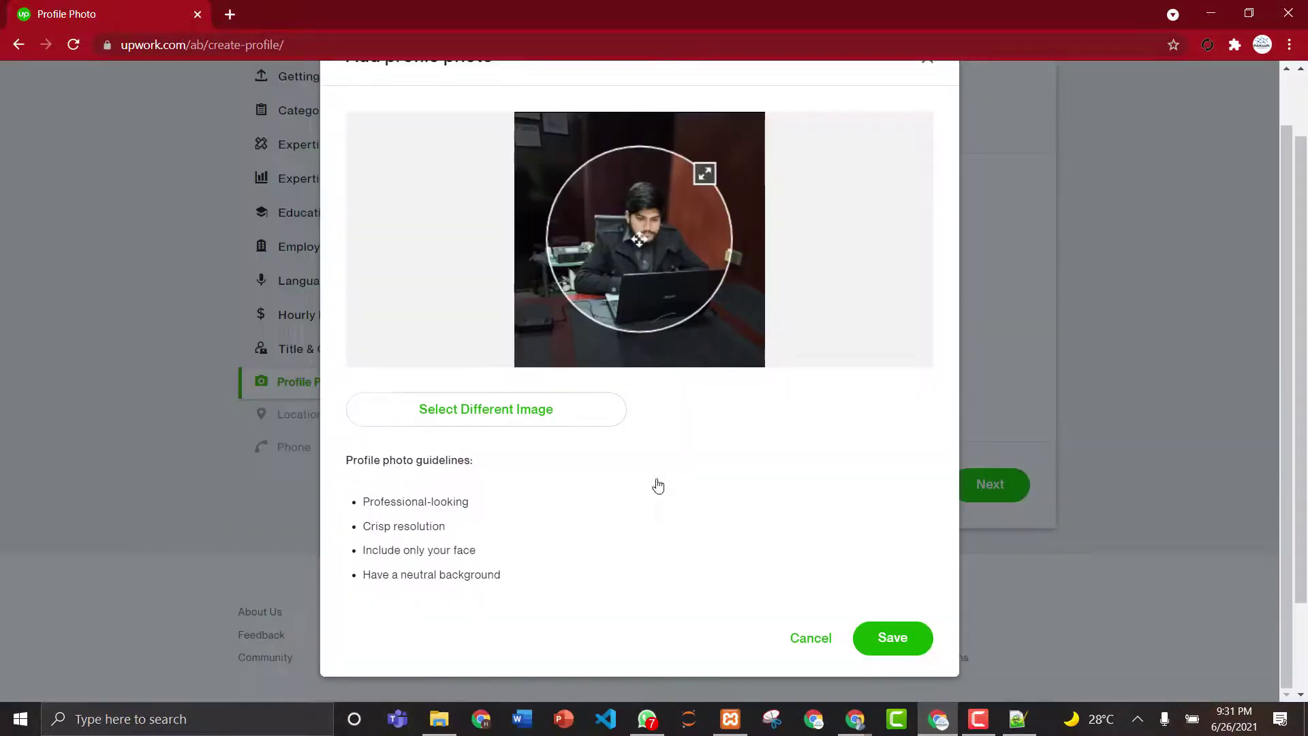
{"action": "left_click", "coordinate": [492, 417]}
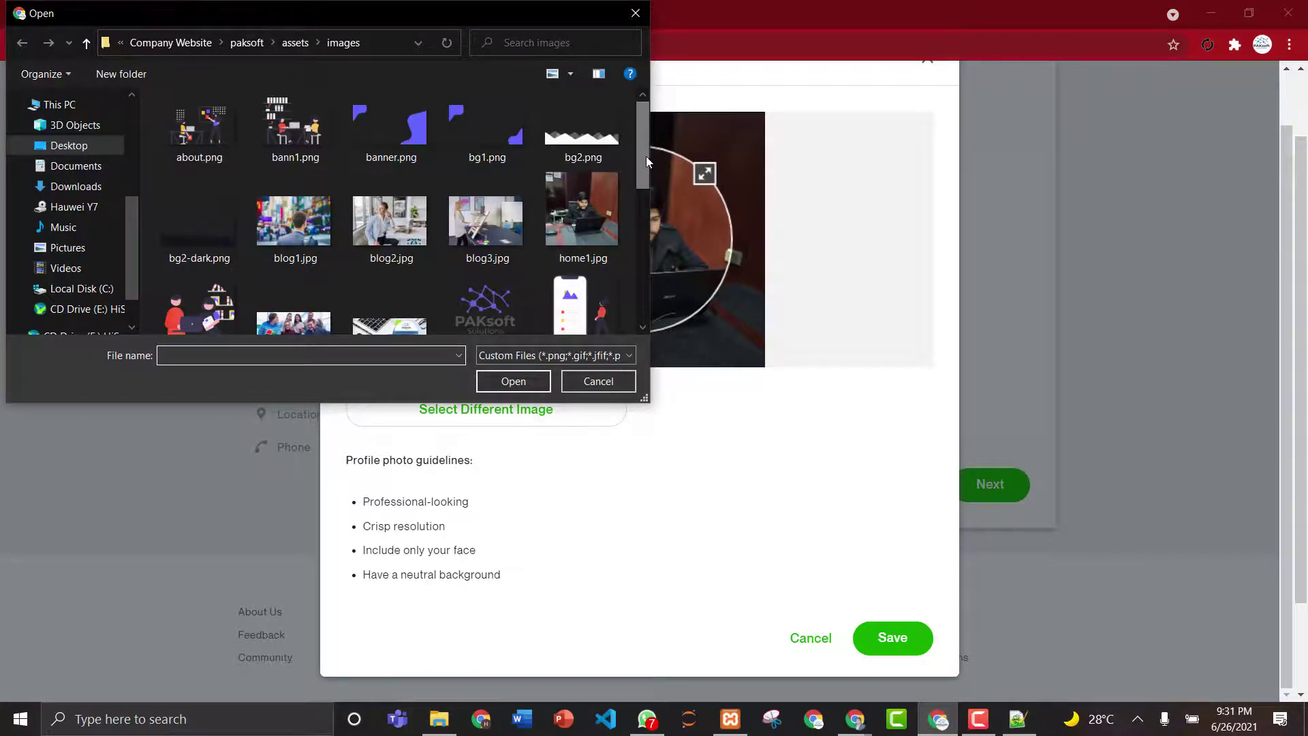
{"action": "left_click_drag", "start_coordinate": [646, 156], "coordinate": [640, 240]}
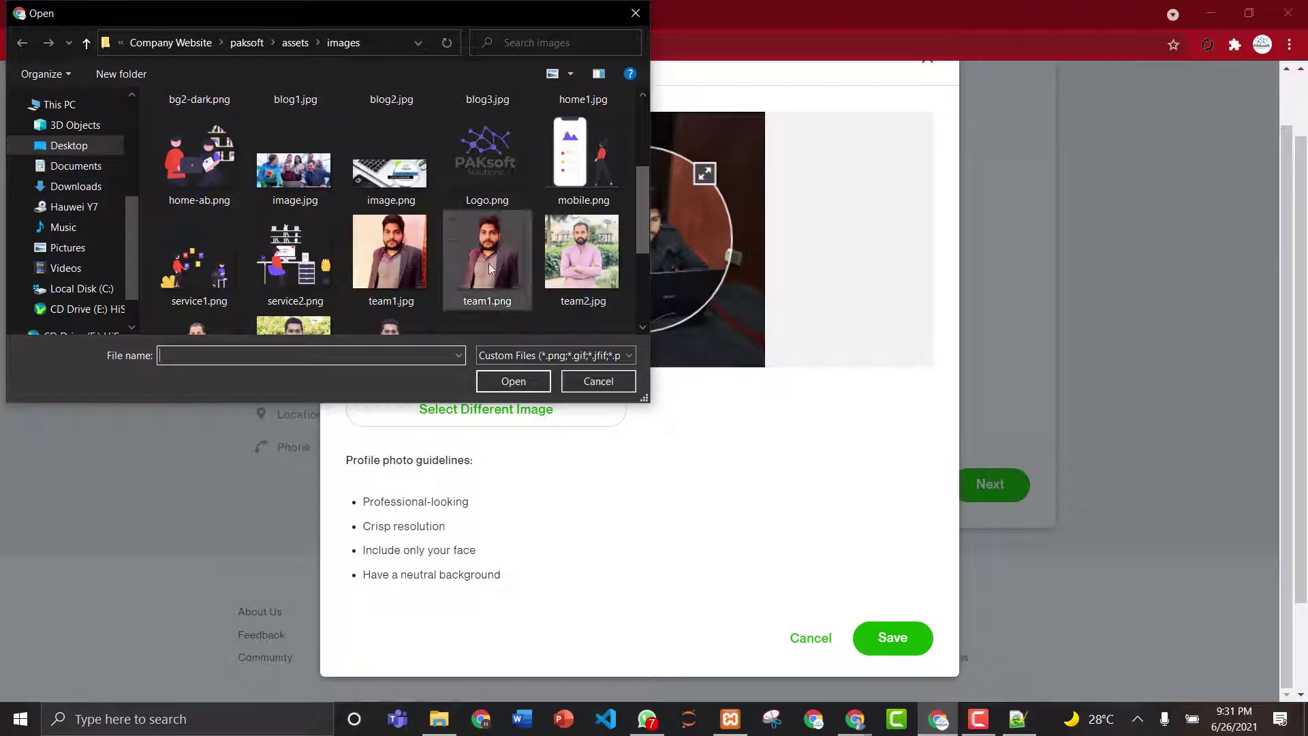
{"action": "left_click", "coordinate": [386, 254]}
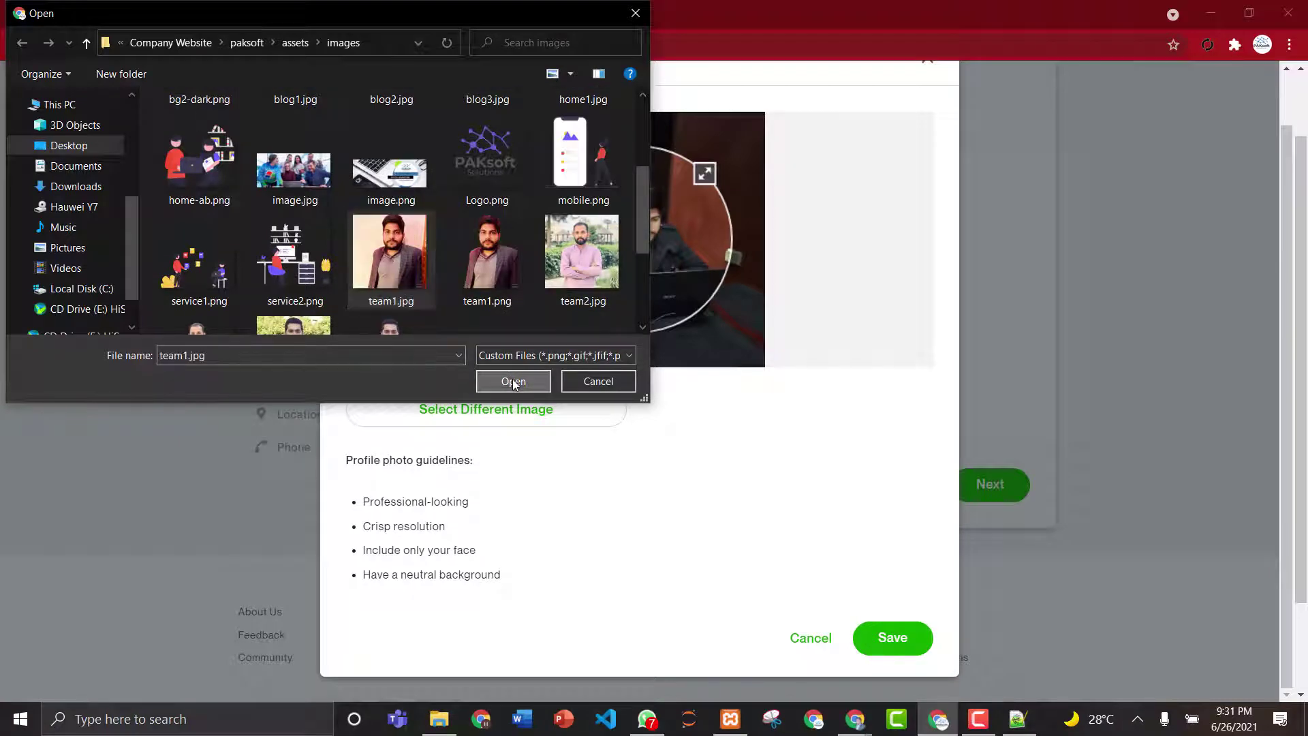
{"action": "left_click", "coordinate": [514, 380]}
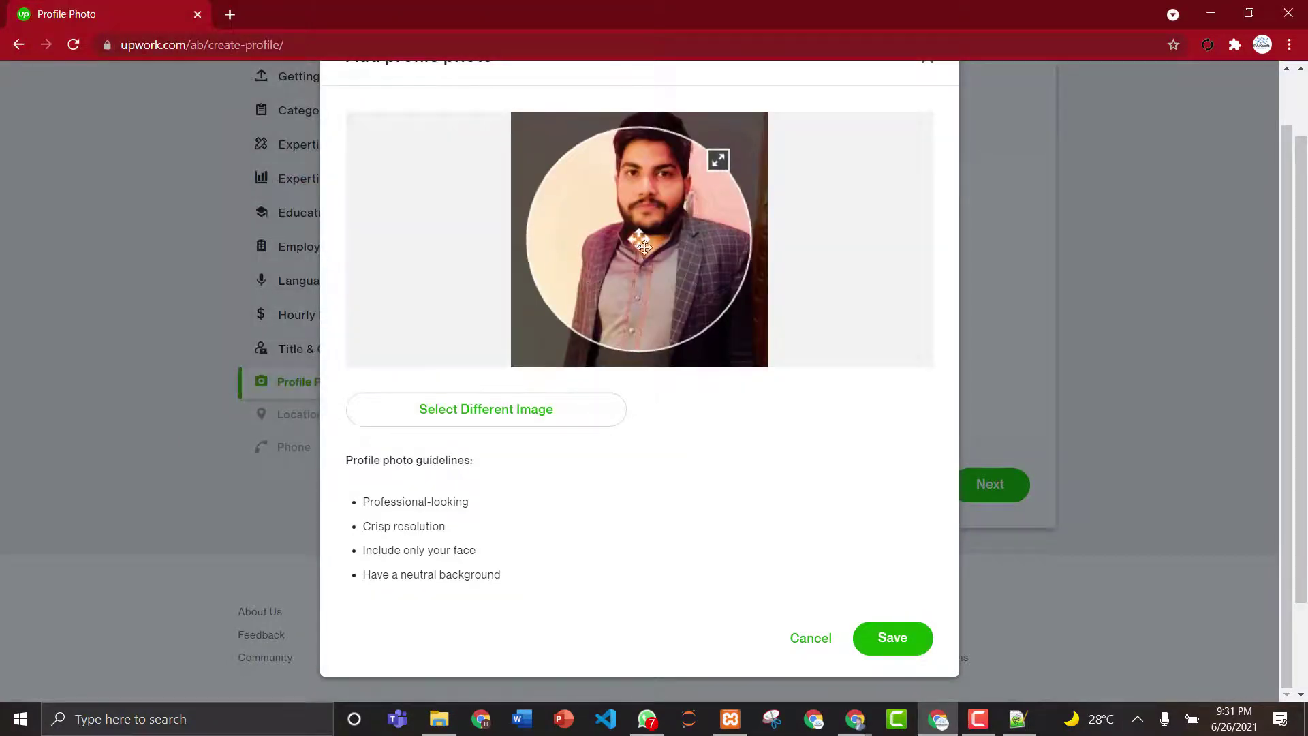
{"action": "mouse_move", "coordinate": [657, 242]}
{"action": "left_mouse_down"}
{"action": "mouse_move", "coordinate": [661, 257]}
{"action": "mouse_move", "coordinate": [666, 229]}
{"action": "left_mouse_up"}
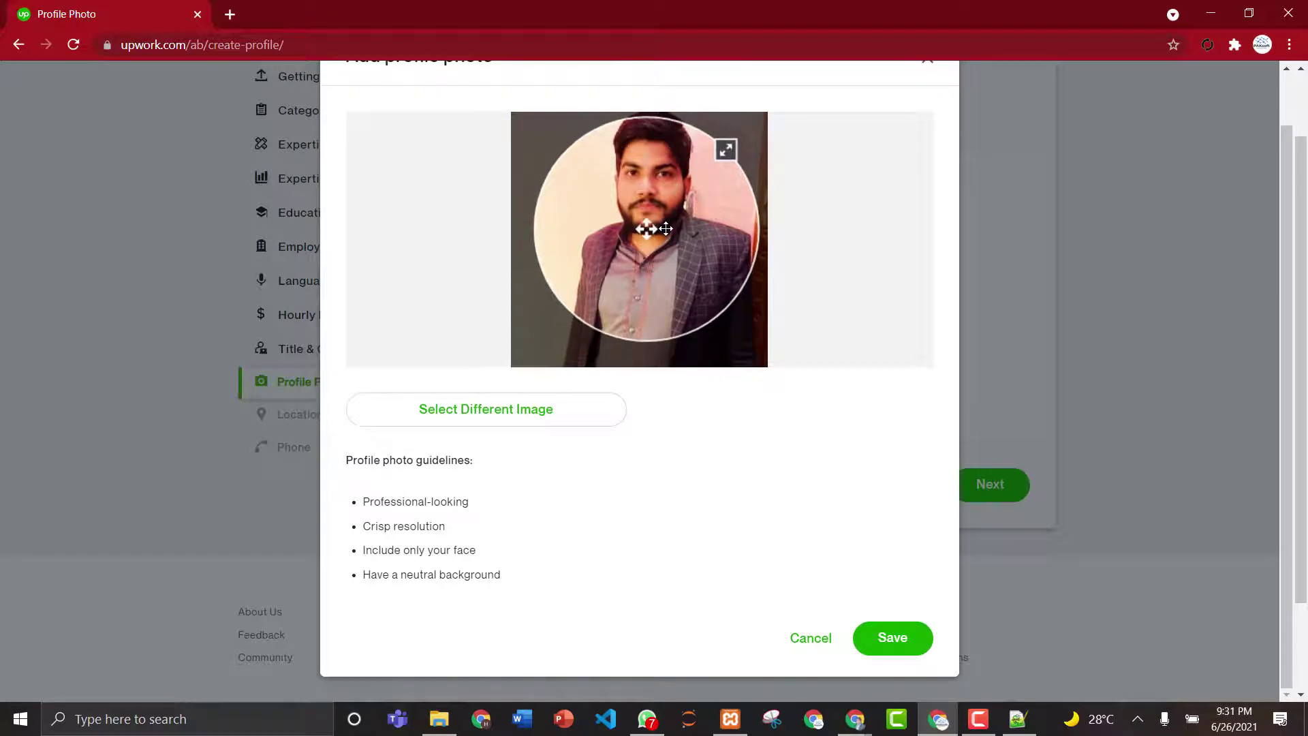
{"action": "left_click", "coordinate": [898, 638]}
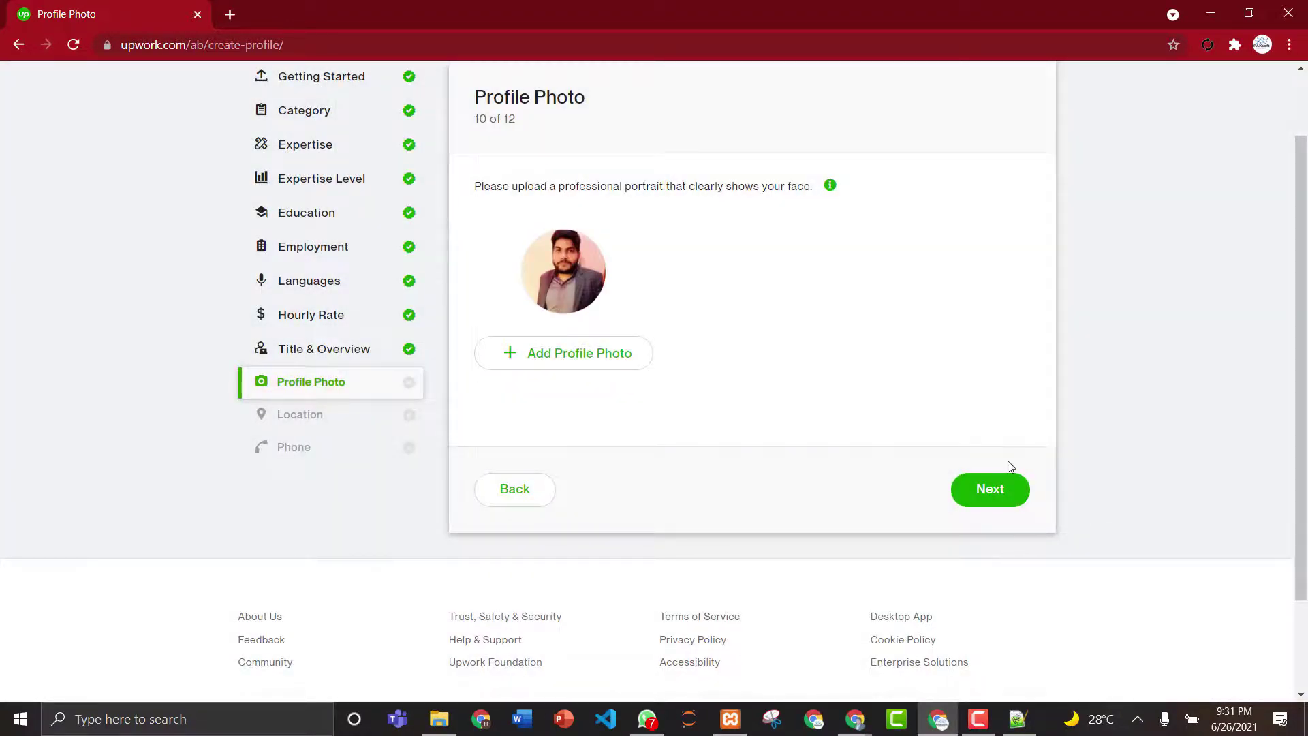
- On the Location step, enter the street address and the apartment/suite line
{"action": "left_click", "coordinate": [994, 488]}
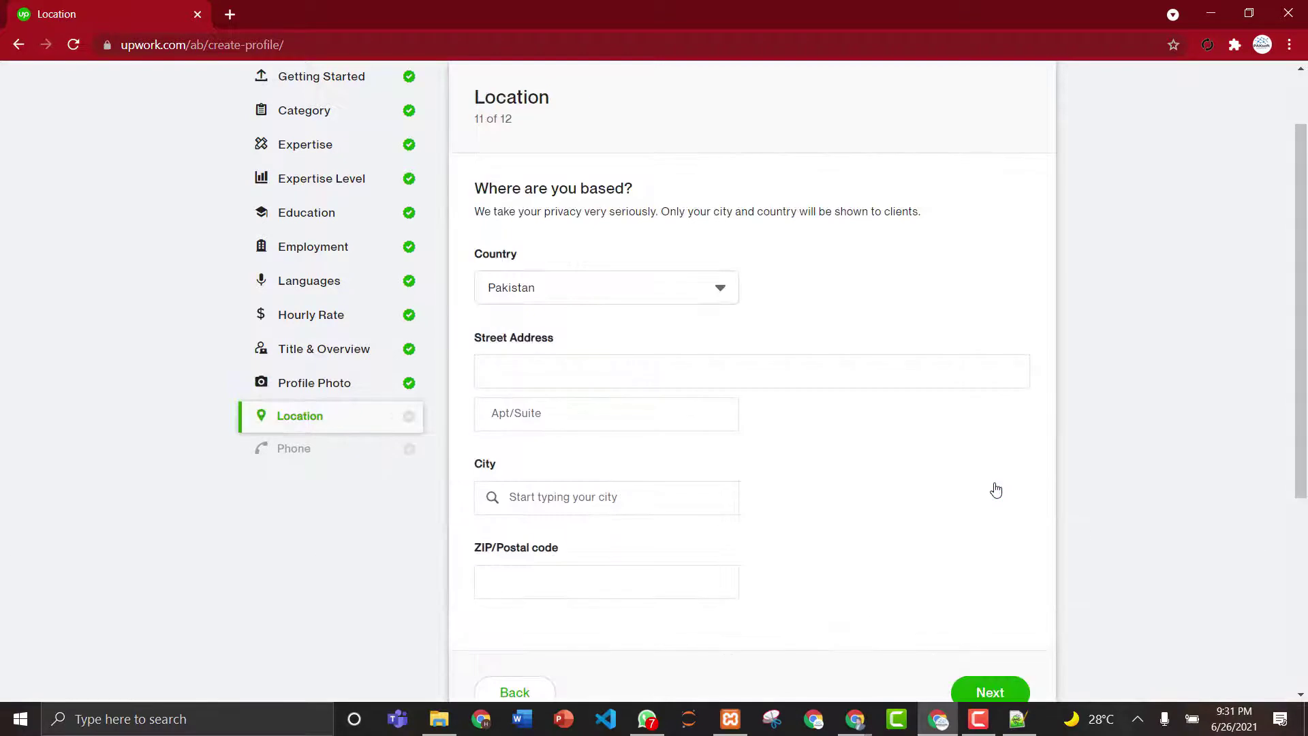
{"action": "left_click", "coordinate": [611, 407]}
{"action": "left_click", "coordinate": [600, 385]}
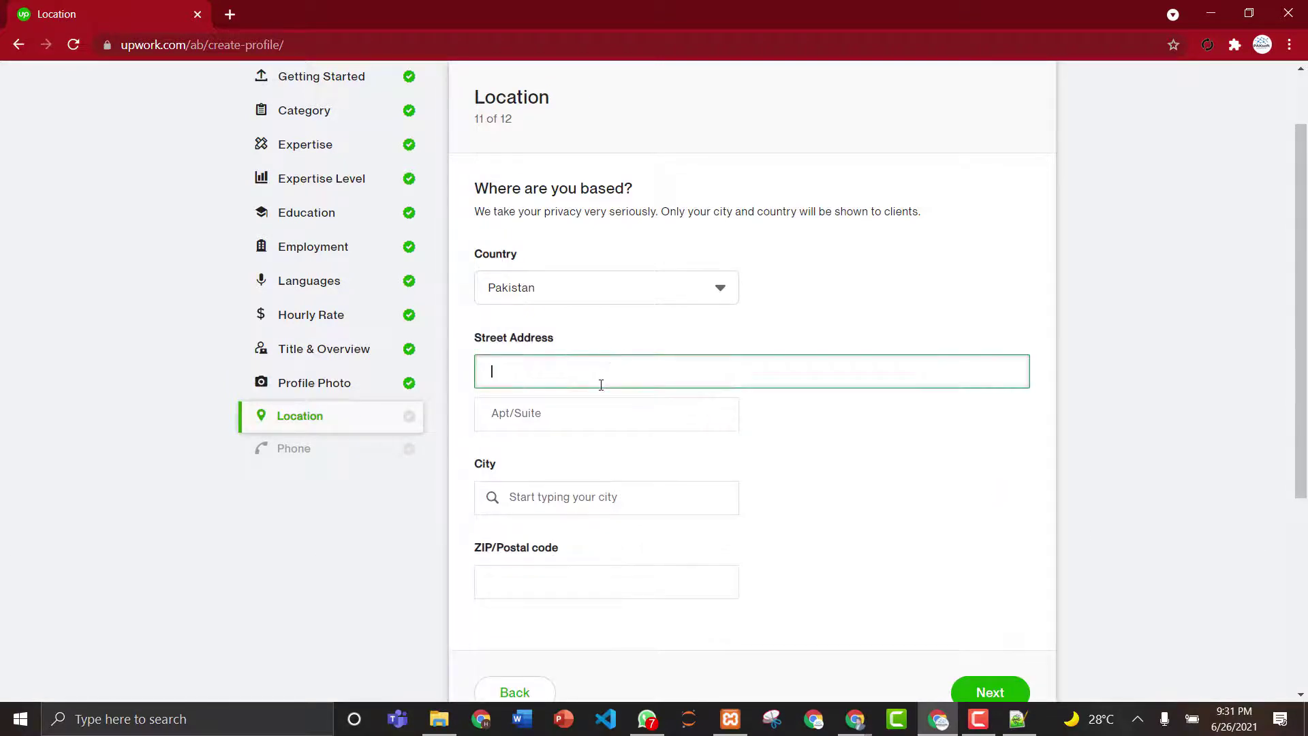
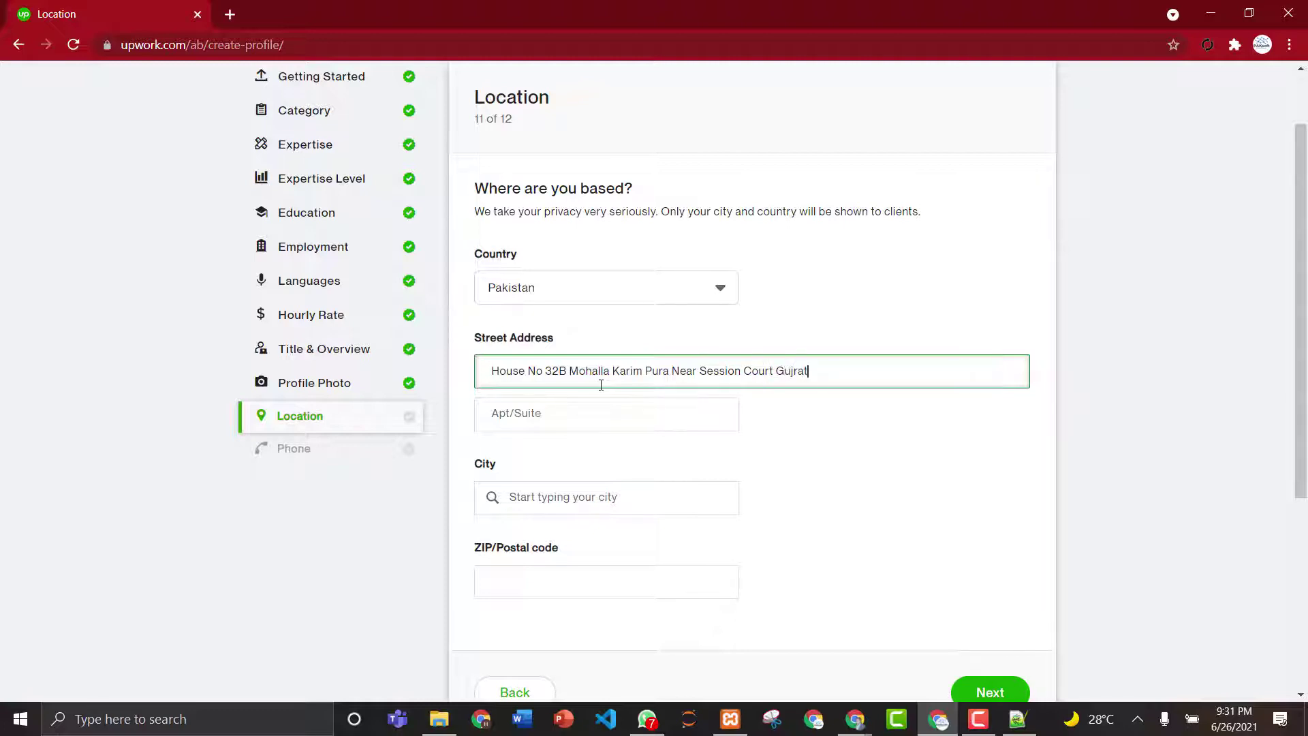
{"action": "left_click", "coordinate": [593, 412]}
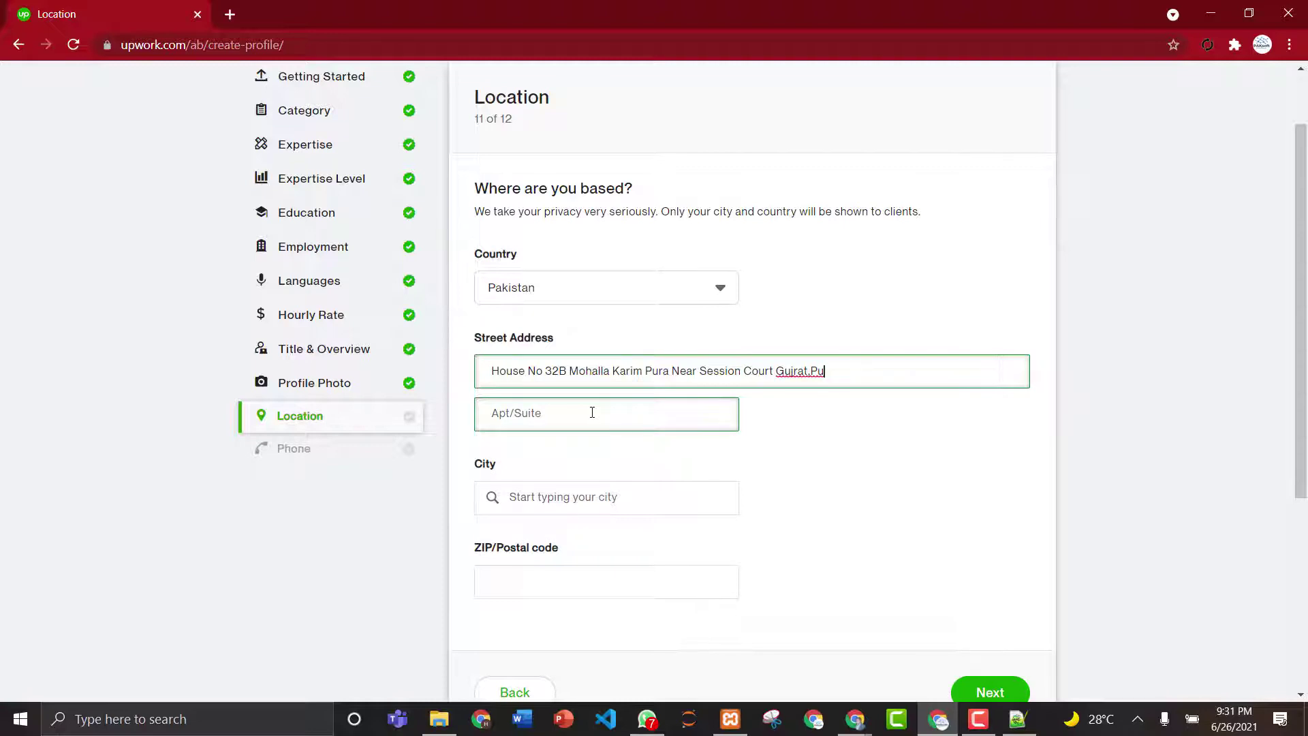
{"action": "key", "text": "BackSpace"}
{"action": "key", "text": "BackSpace"}
{"action": "left_click", "coordinate": [581, 412]}
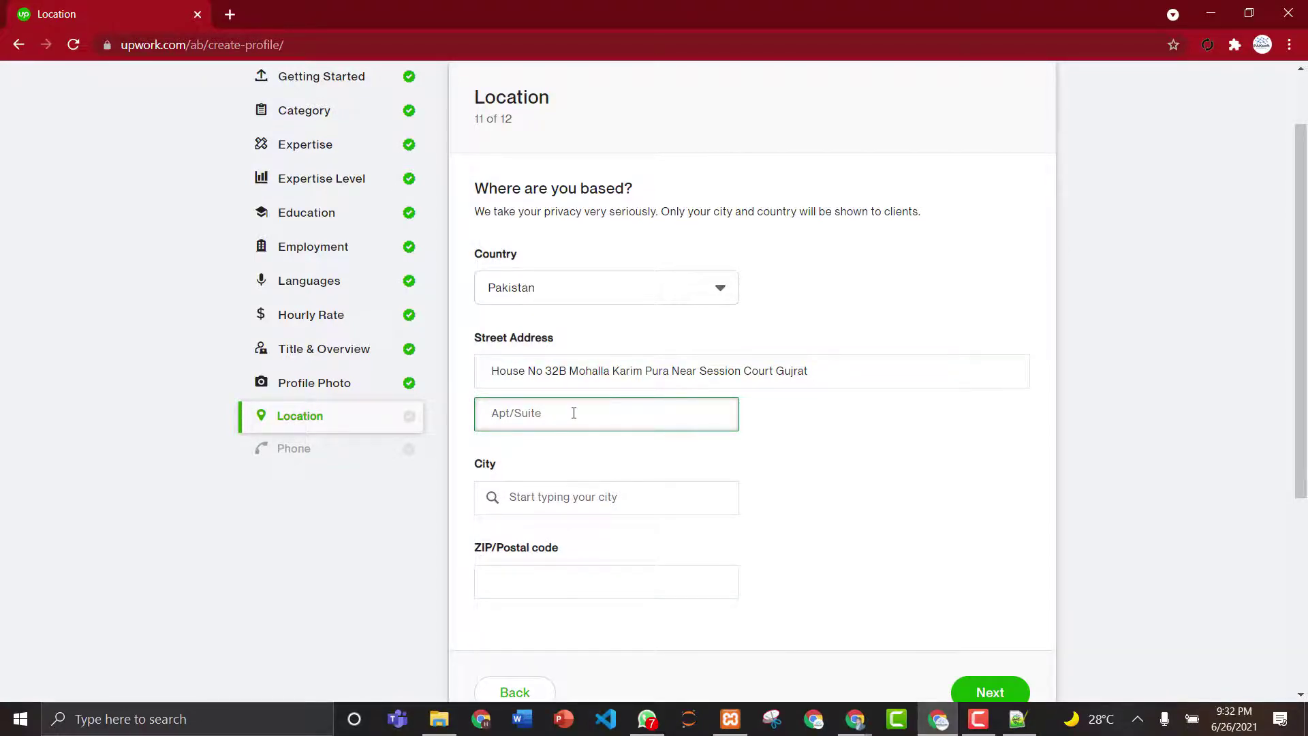
{"action": "key", "text": "BackSpace"}
- Pick the city from suggestions, confirm the province, enter the postal code, and continue
{"action": "left_click", "coordinate": [565, 494]}
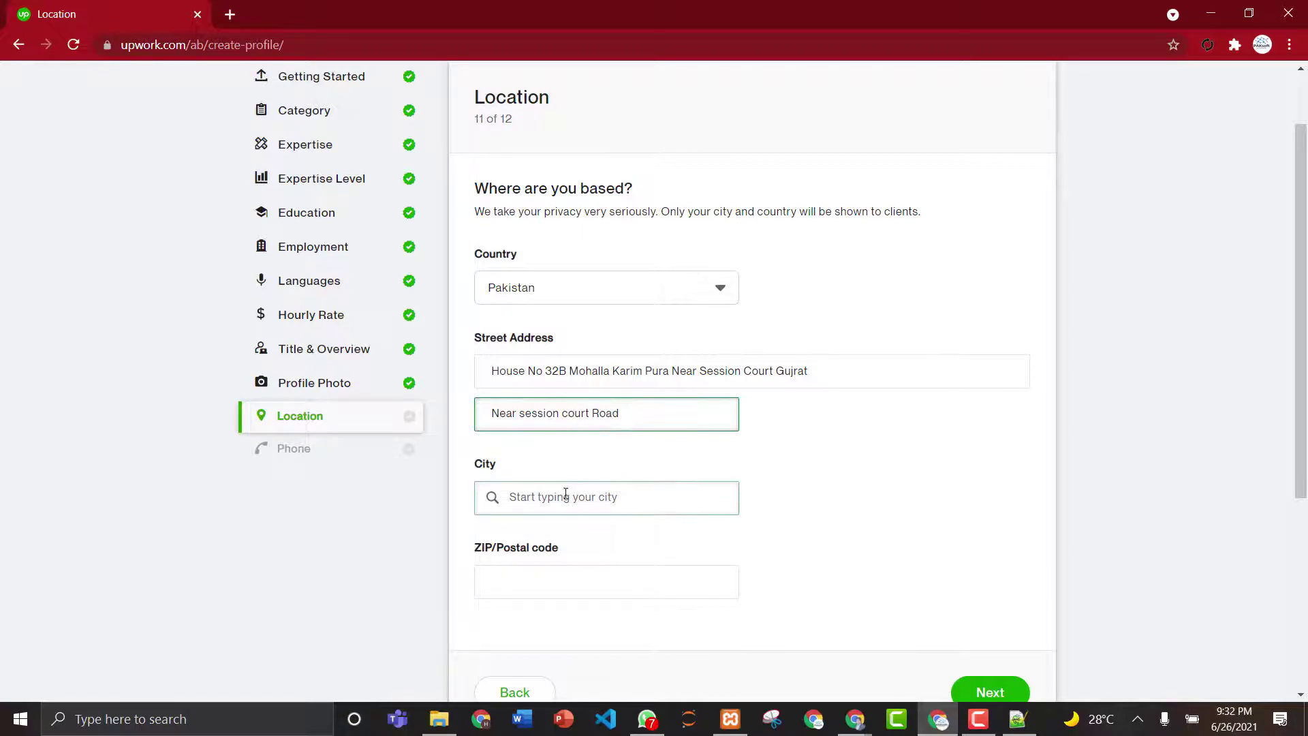
{"action": "type", "text": "G"}
{"action": "key", "text": "BackSpace"}
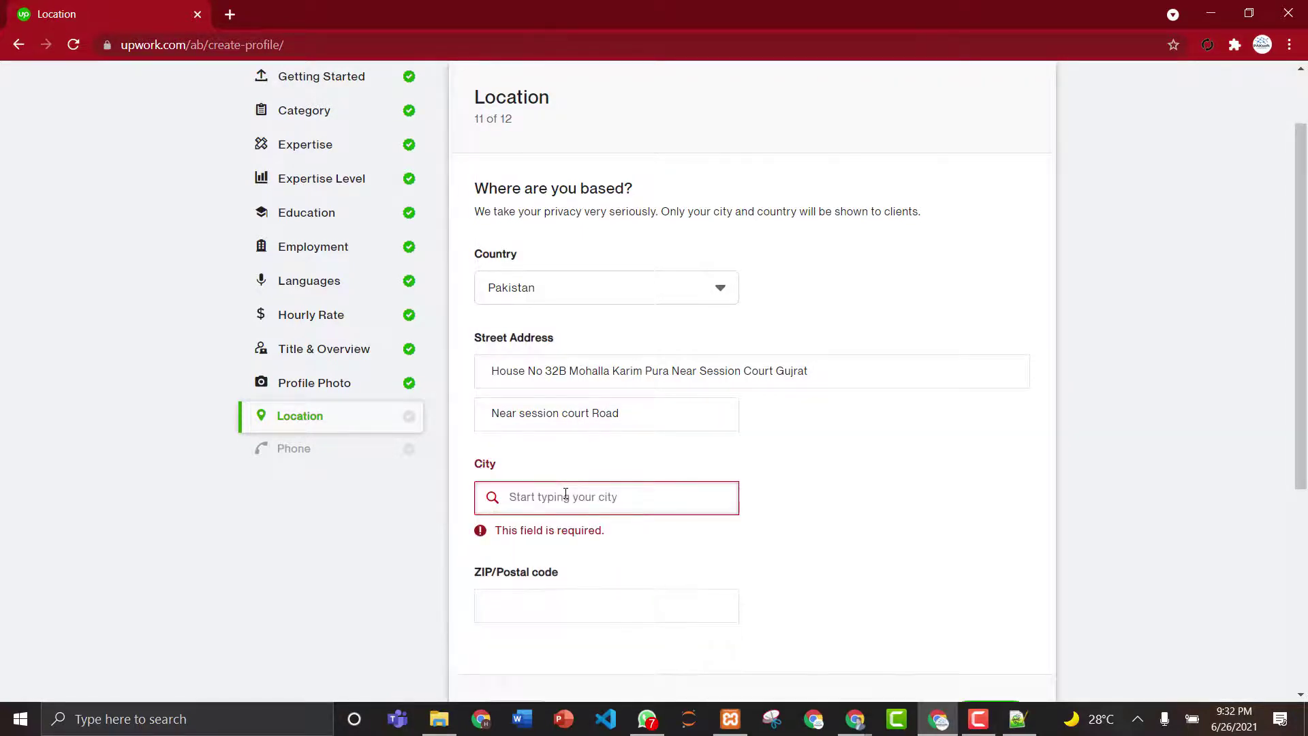
{"action": "type", "text": "Gujrat"}
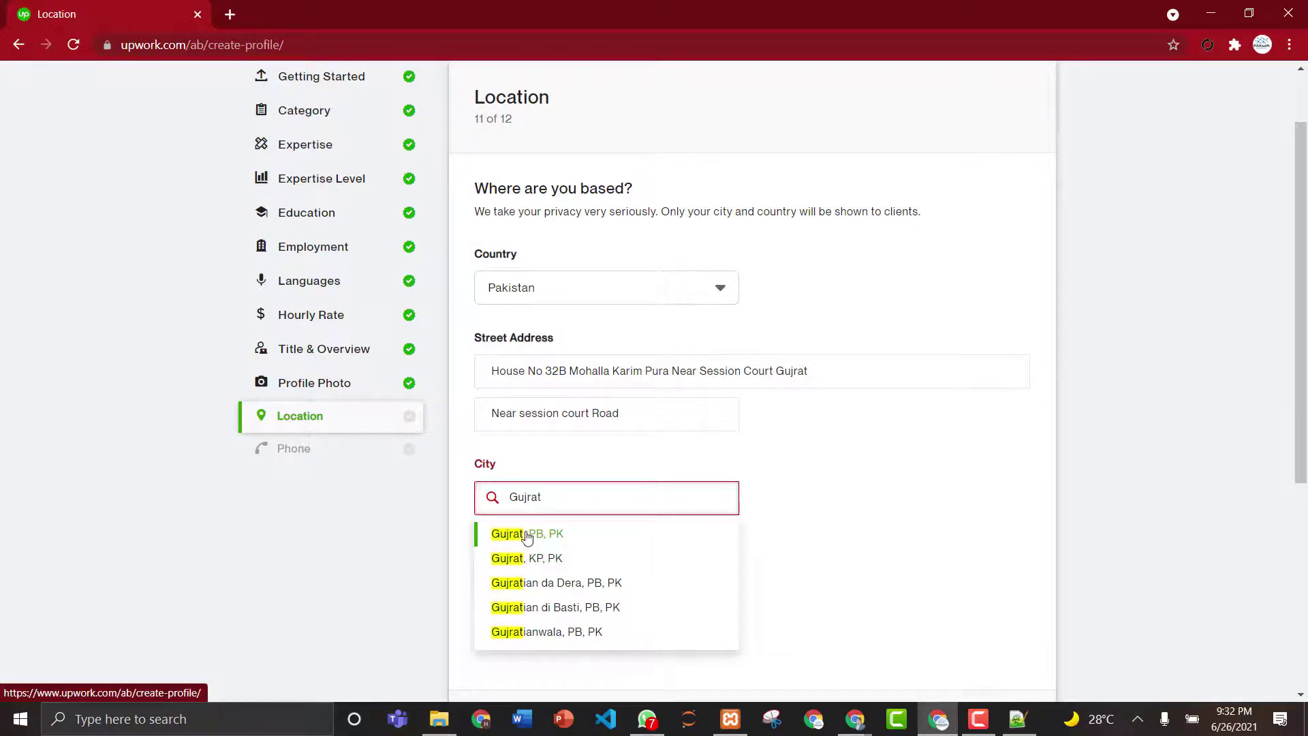
{"action": "left_click", "coordinate": [515, 538]}
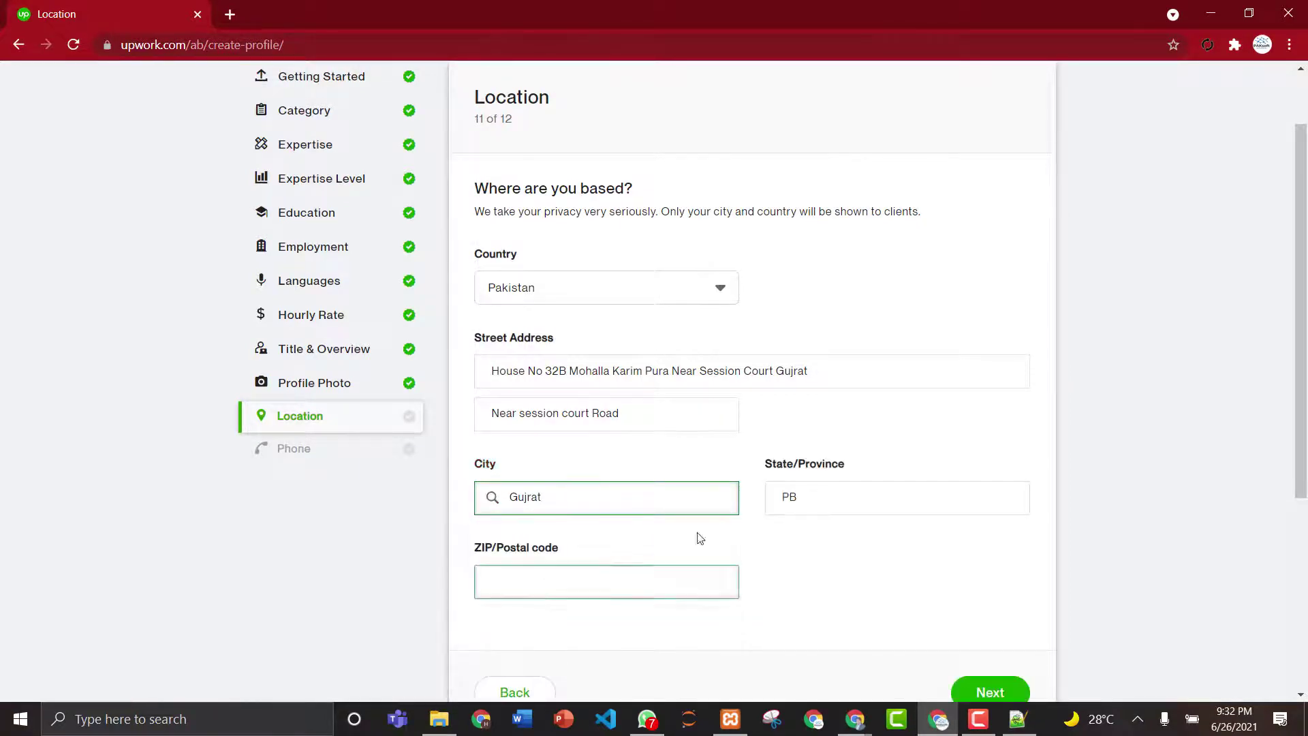
{"action": "left_click", "coordinate": [792, 500]}
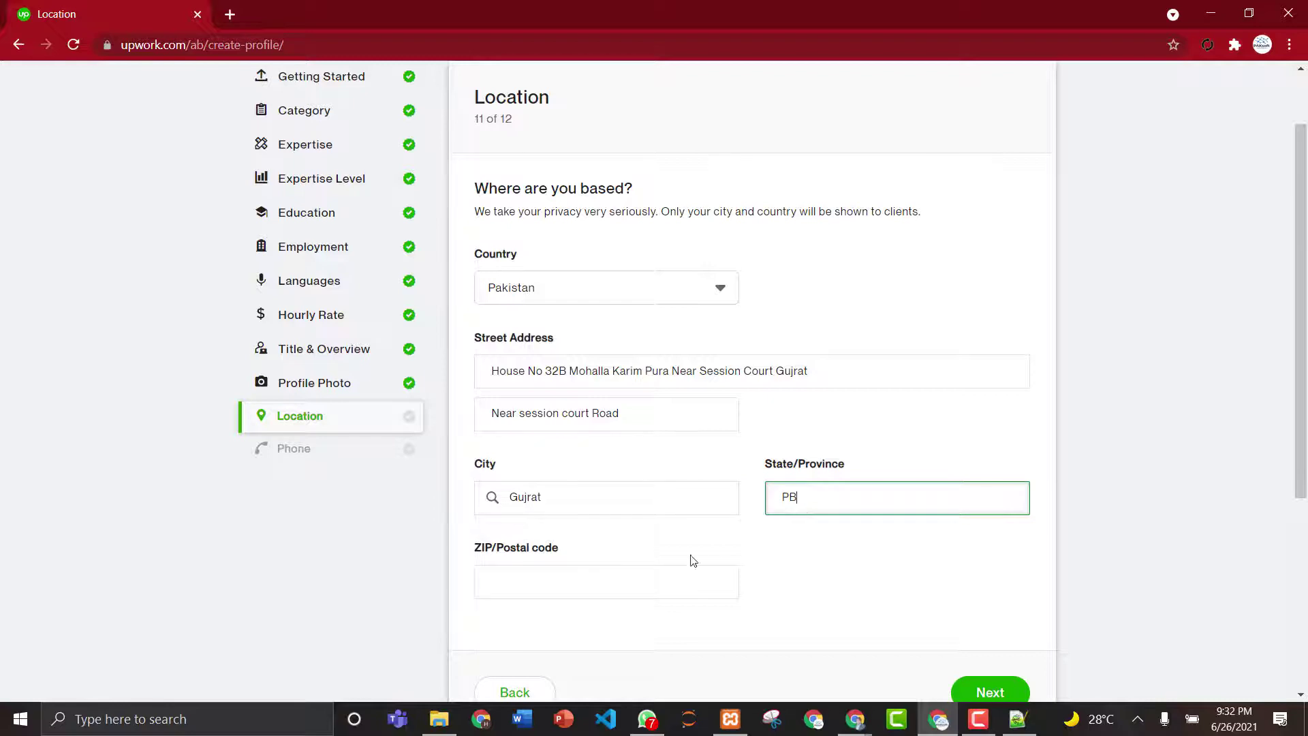
{"action": "left_click", "coordinate": [645, 573]}
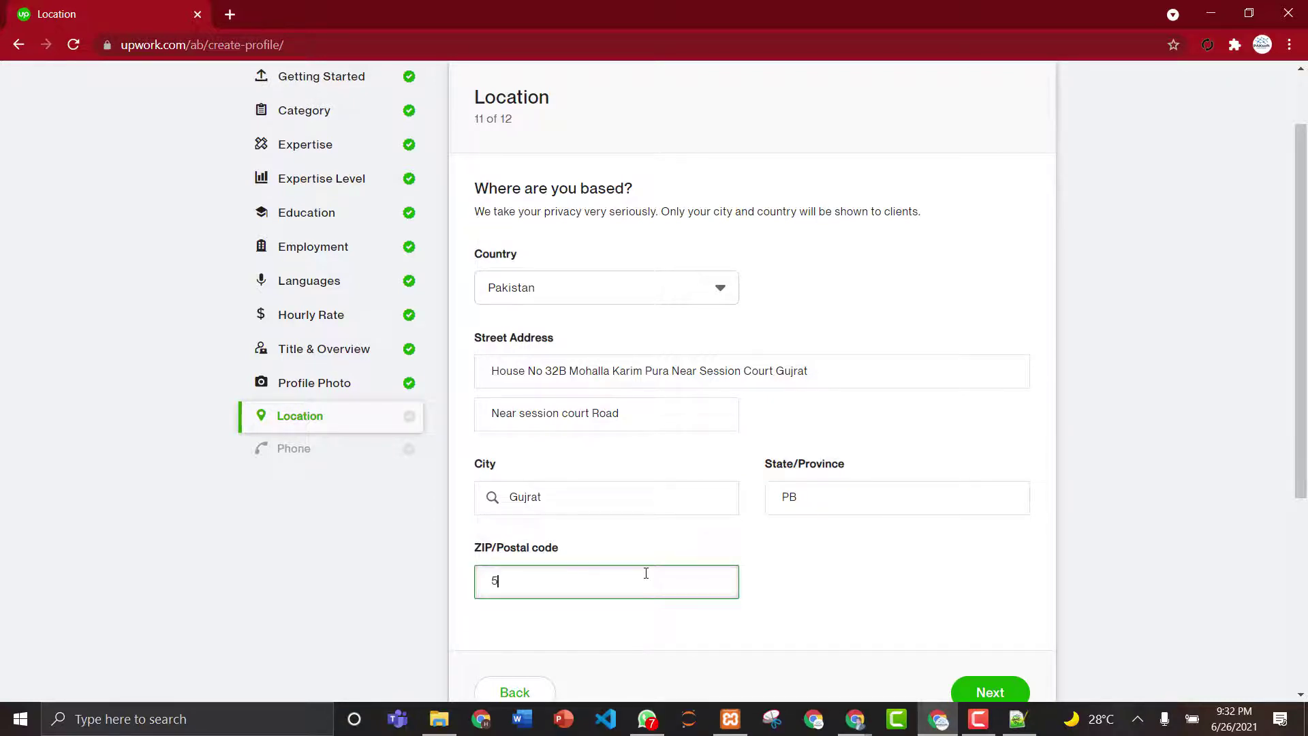
{"action": "type", "text": "50700"}
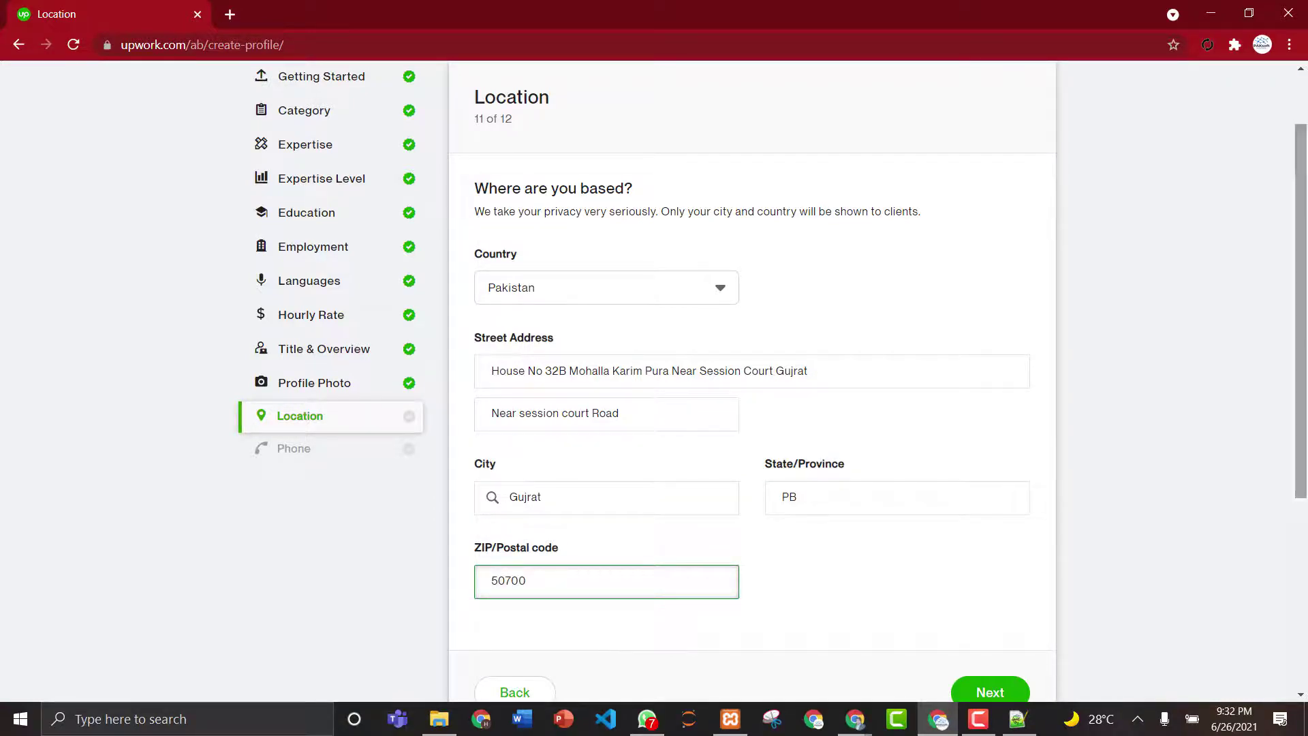
{"action": "scroll", "coordinate": [1111, 519], "scroll_direction": "down", "scroll_amount": 3}
{"action": "left_click", "coordinate": [970, 461]}
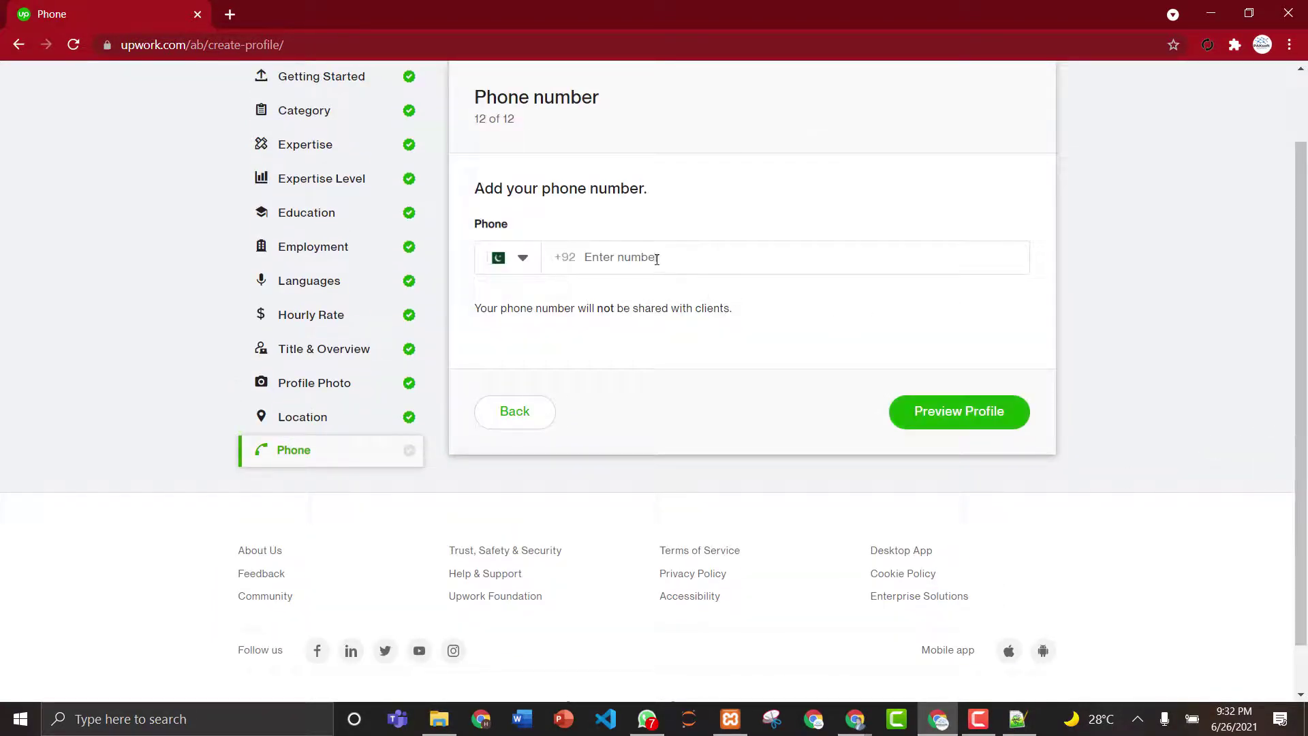
- Enter the phone number and open the profile preview
{"action": "left_click", "coordinate": [655, 258]}
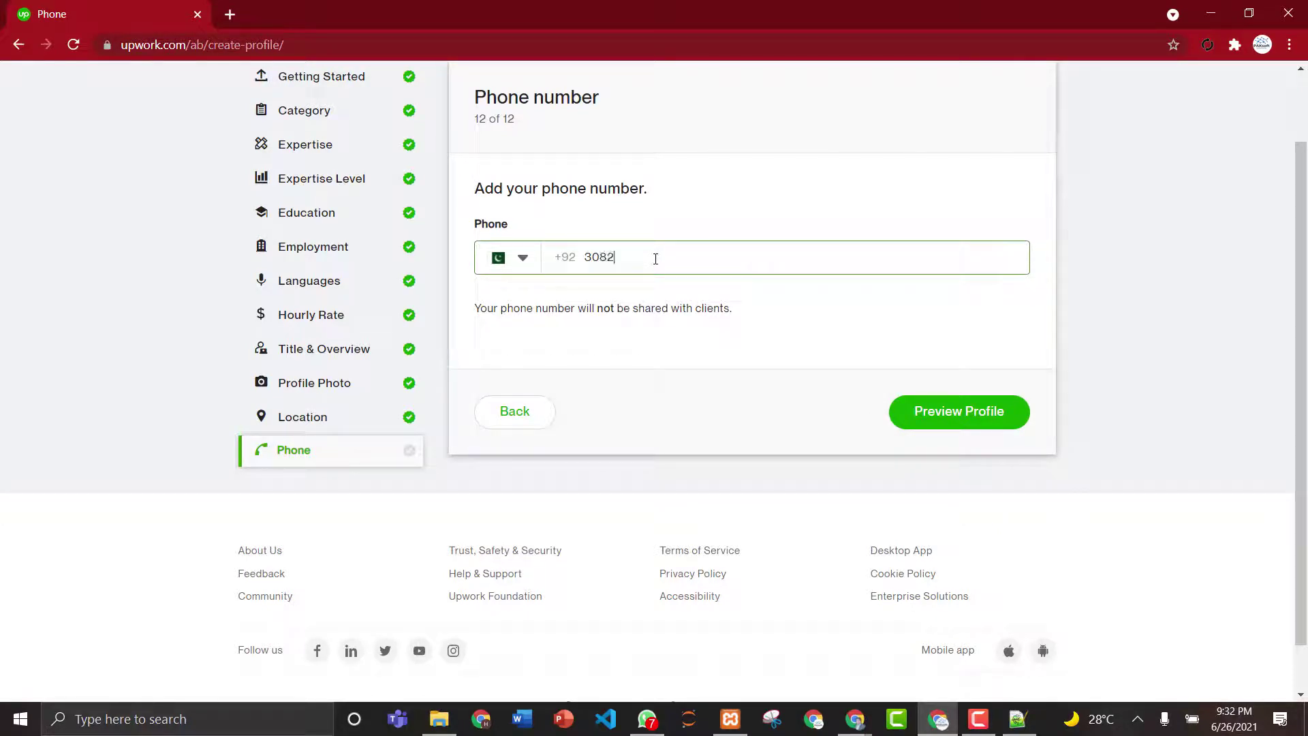
{"action": "left_click", "coordinate": [970, 422]}
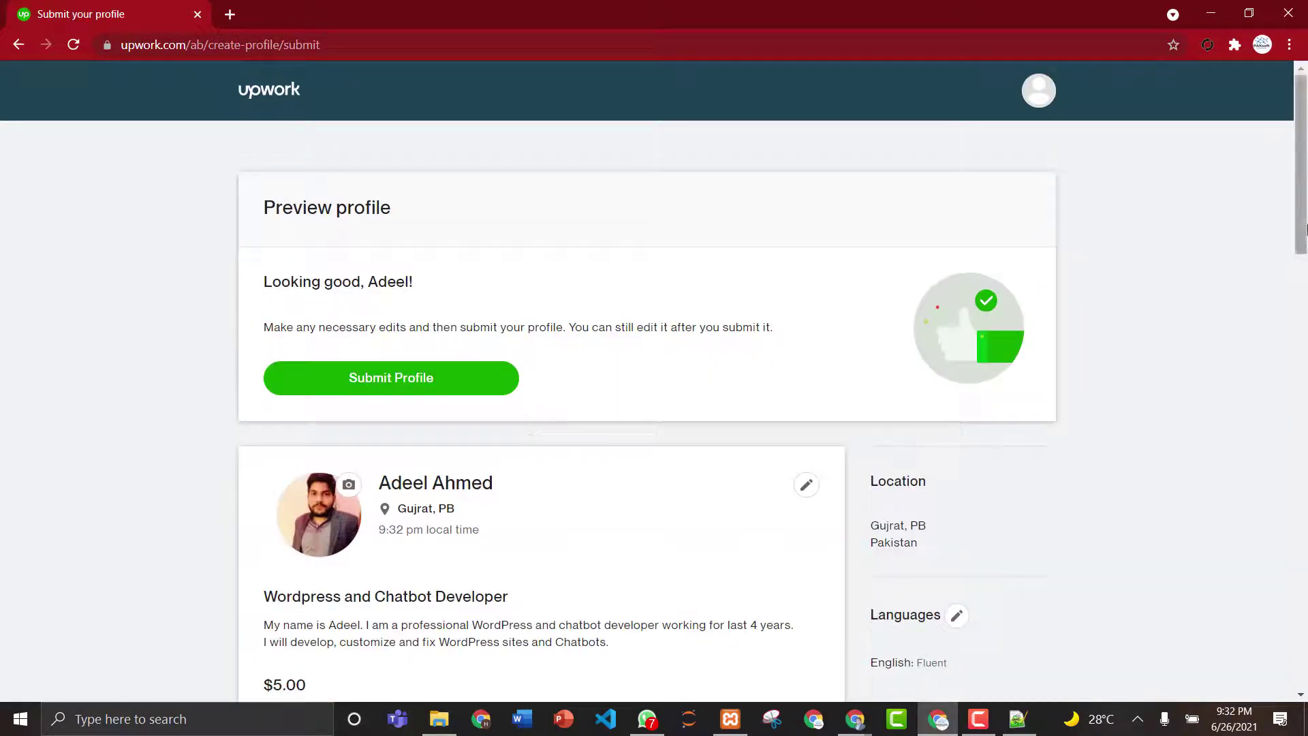
- Scroll through the profile preview and submit the profile
{"action": "mouse_move", "coordinate": [1304, 229]}
{"action": "left_mouse_down"}
{"action": "mouse_move", "coordinate": [1301, 675]}
{"action": "mouse_move", "coordinate": [1301, 229]}
{"action": "left_mouse_up"}
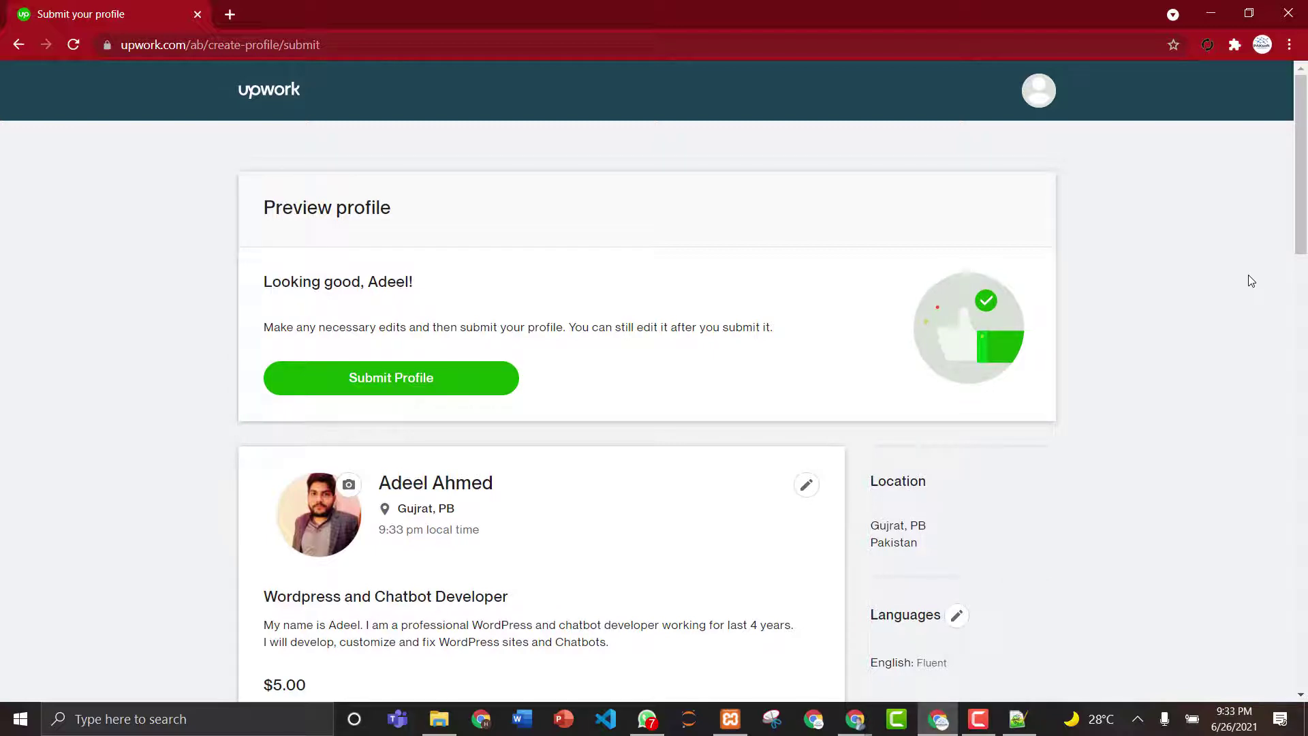
{"action": "scroll", "coordinate": [1303, 173], "scroll_direction": "down", "scroll_amount": 1}
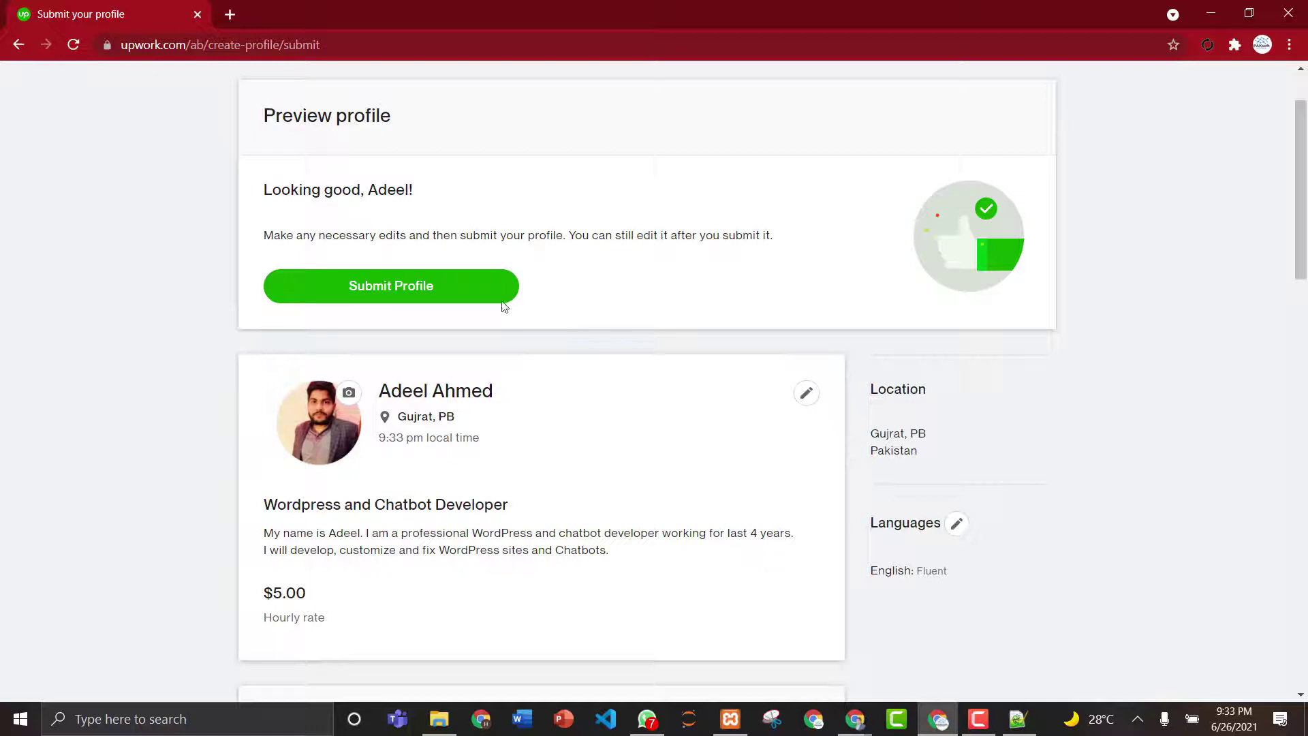
{"action": "left_click", "coordinate": [430, 295]}
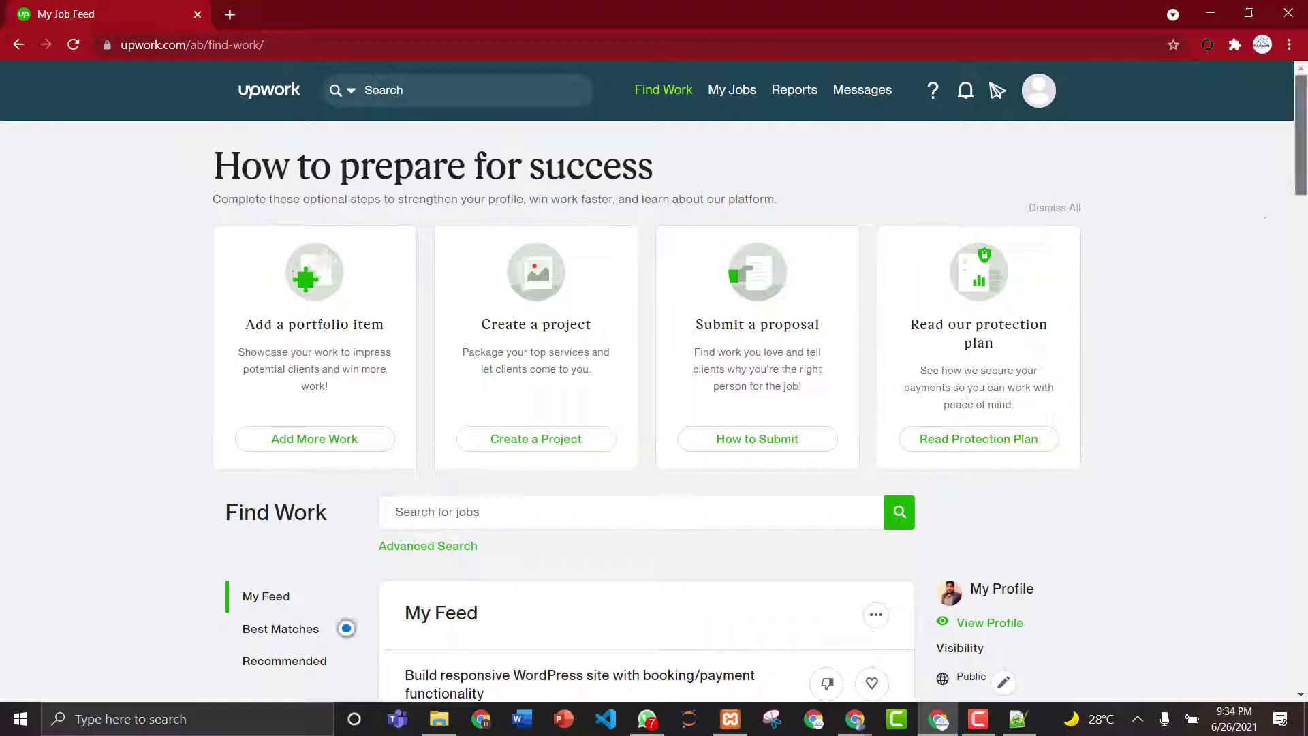
- Bring the second Chrome window with the other Upwork job feed to the front
{"action": "mouse_move", "coordinate": [1305, 127]}
{"action": "left_mouse_down"}
{"action": "mouse_move", "coordinate": [1306, 240]}
{"action": "mouse_move", "coordinate": [1305, 75]}
{"action": "mouse_move", "coordinate": [1306, 230]}
{"action": "mouse_move", "coordinate": [1306, 124]}
{"action": "left_mouse_up"}
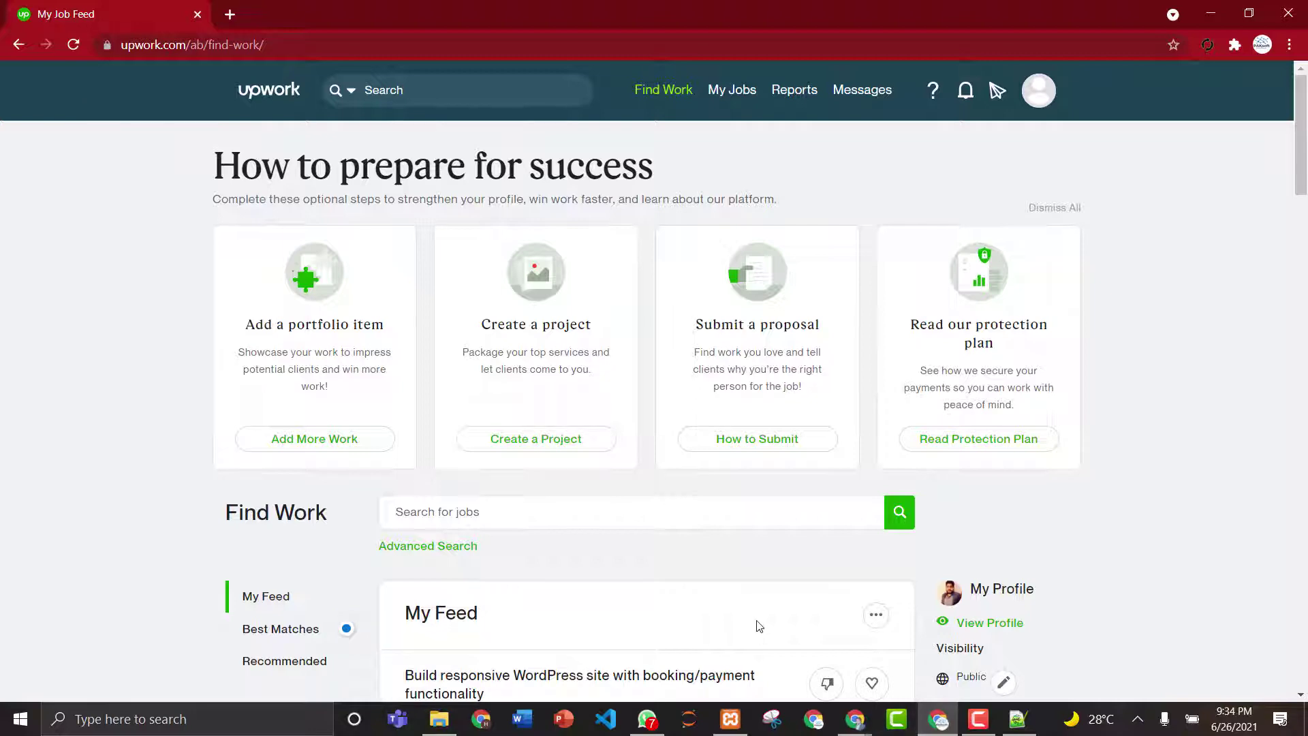
- Switch between the Chrome windows and the meeting tab, ending on the new profile's Upwork job feed
{"action": "mouse_move", "coordinate": [854, 719]}
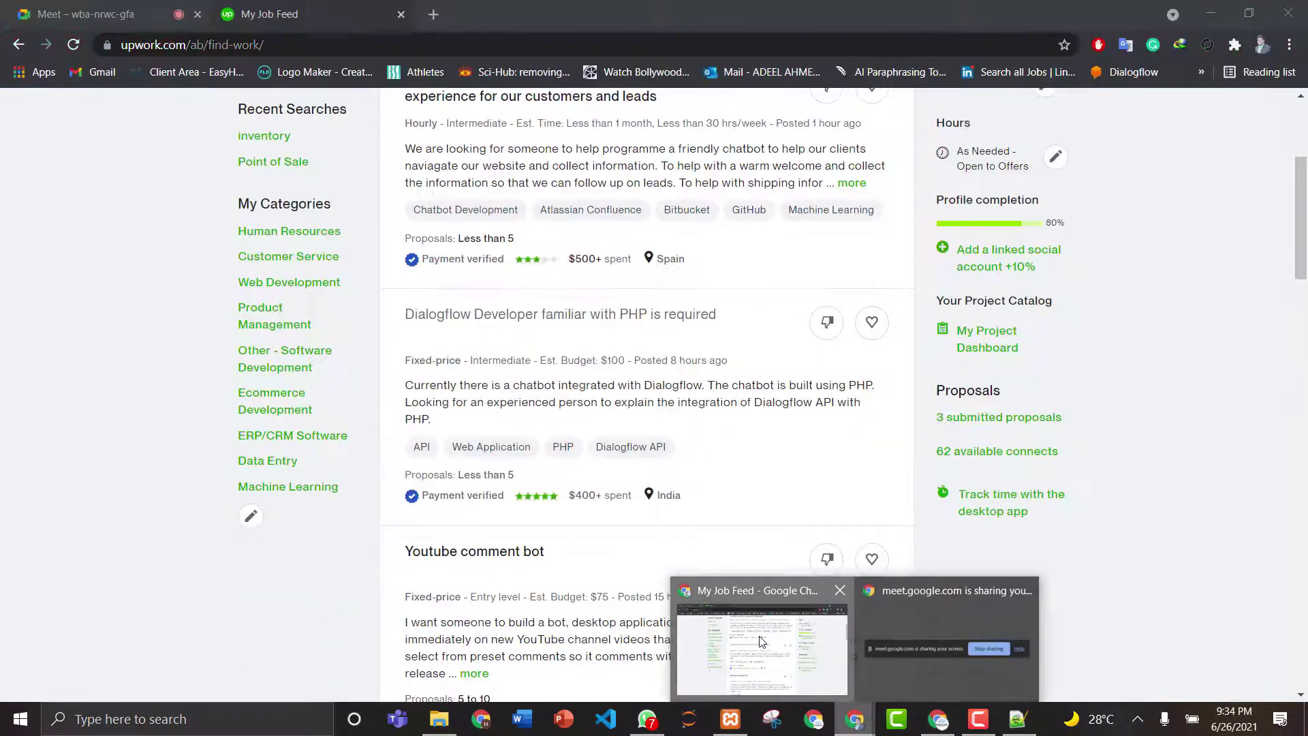
{"action": "left_click", "coordinate": [770, 647]}
{"action": "left_click", "coordinate": [43, 7]}
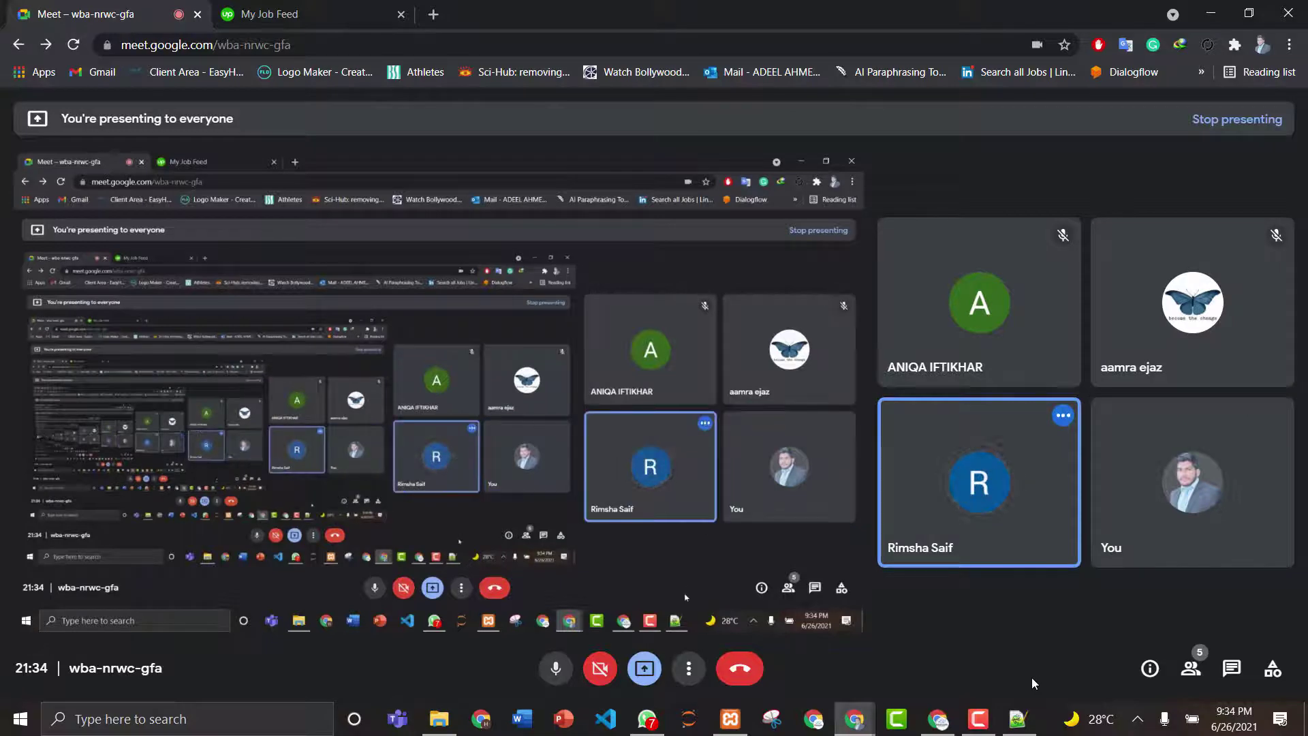
{"action": "mouse_move", "coordinate": [1041, 453]}
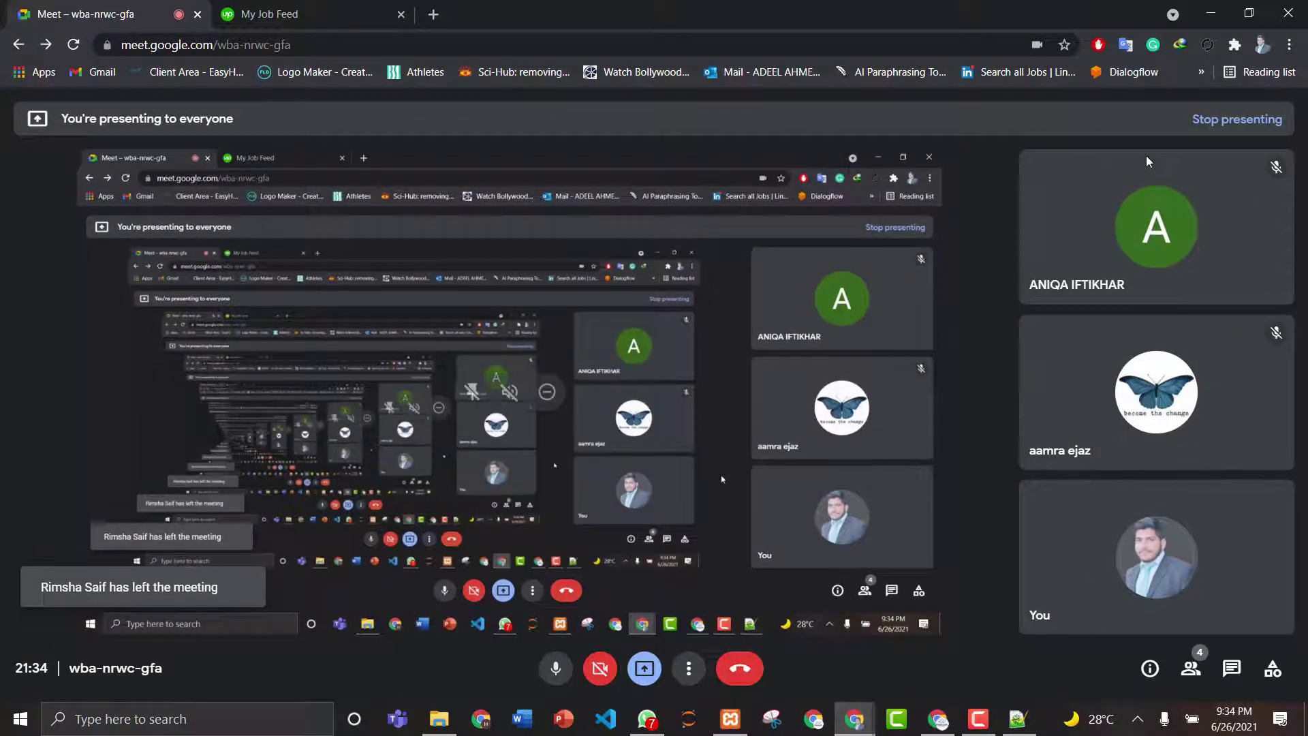
{"action": "left_click", "coordinate": [323, 7]}
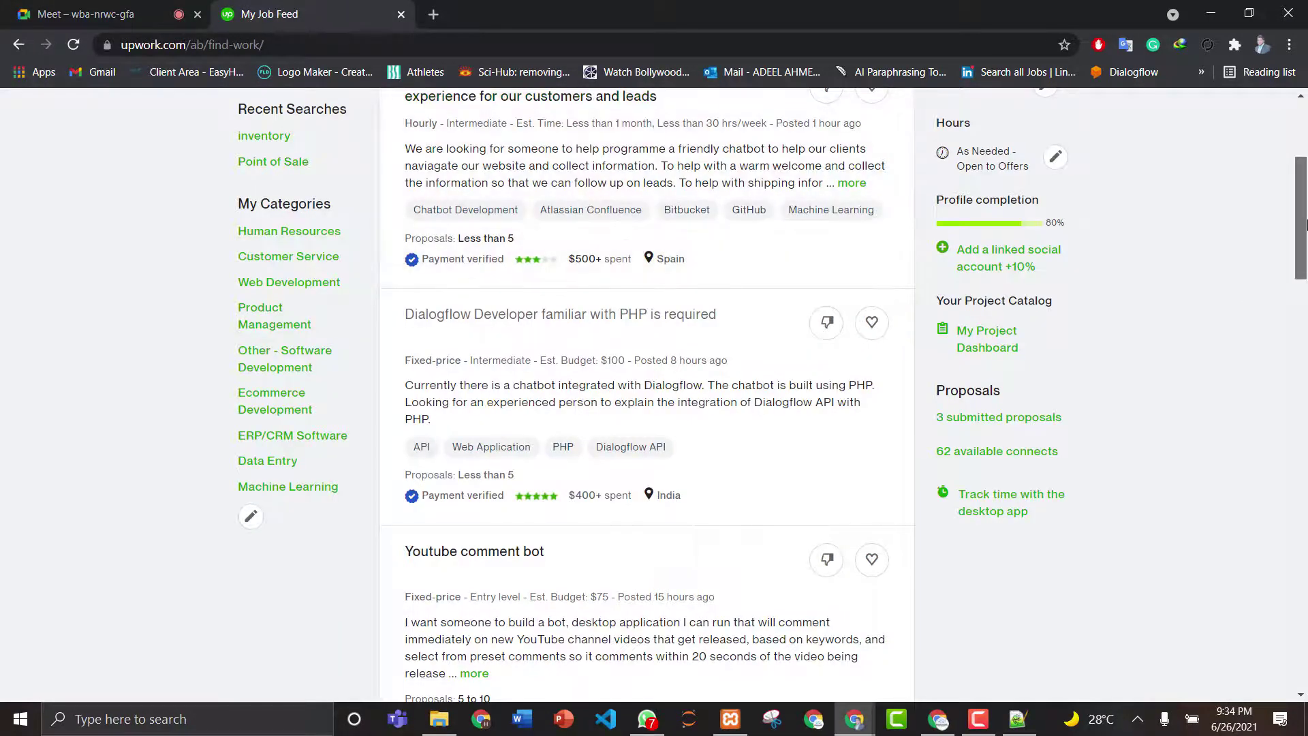
{"action": "left_click_drag", "start_coordinate": [1301, 186], "coordinate": [1304, 131]}
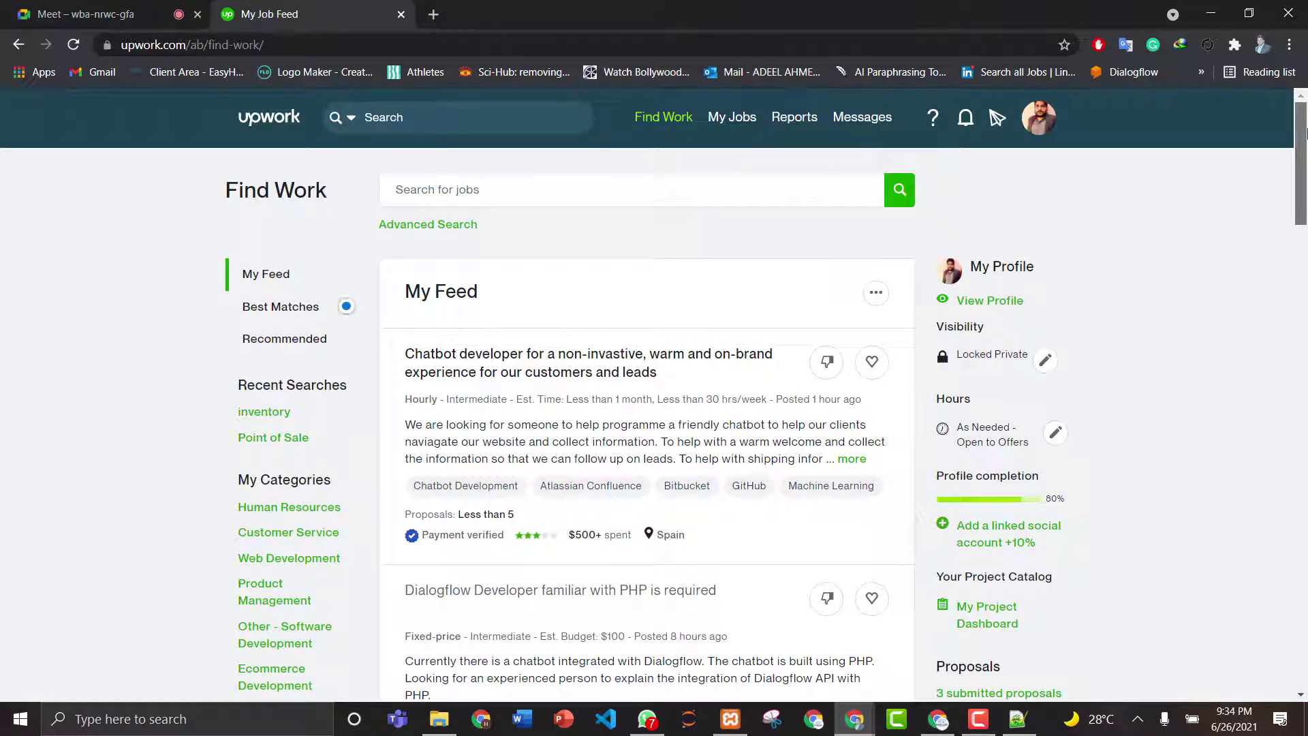
{"action": "scroll", "coordinate": [1304, 177], "scroll_direction": "down", "scroll_amount": 3}
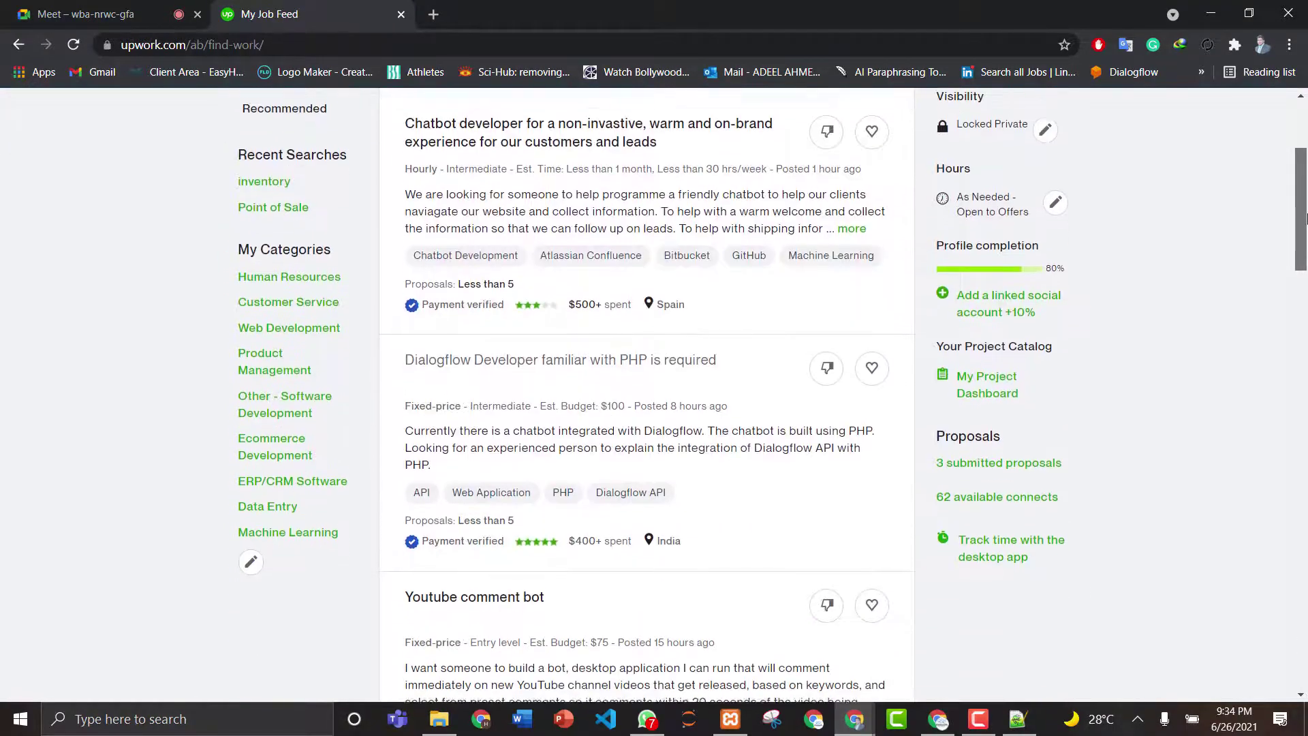
{"action": "left_click_drag", "start_coordinate": [1304, 218], "coordinate": [1304, 161]}
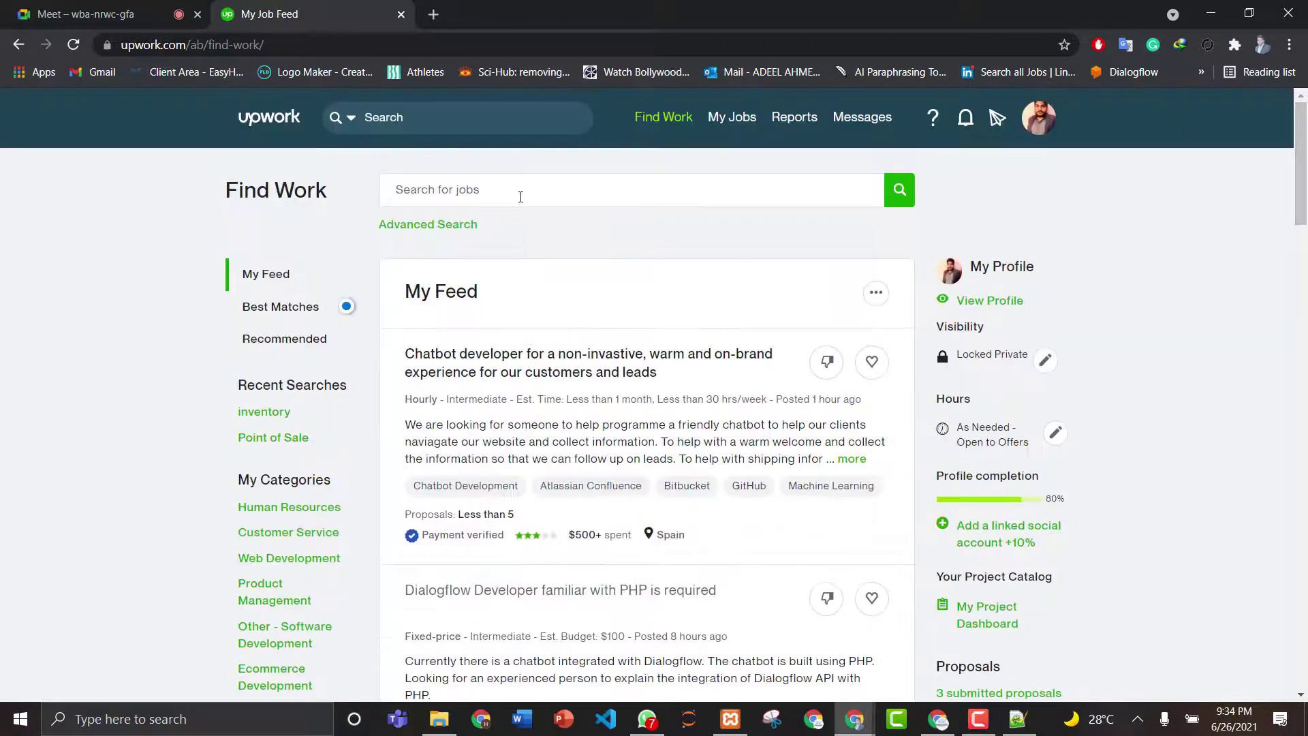
{"action": "left_click", "coordinate": [938, 719]}
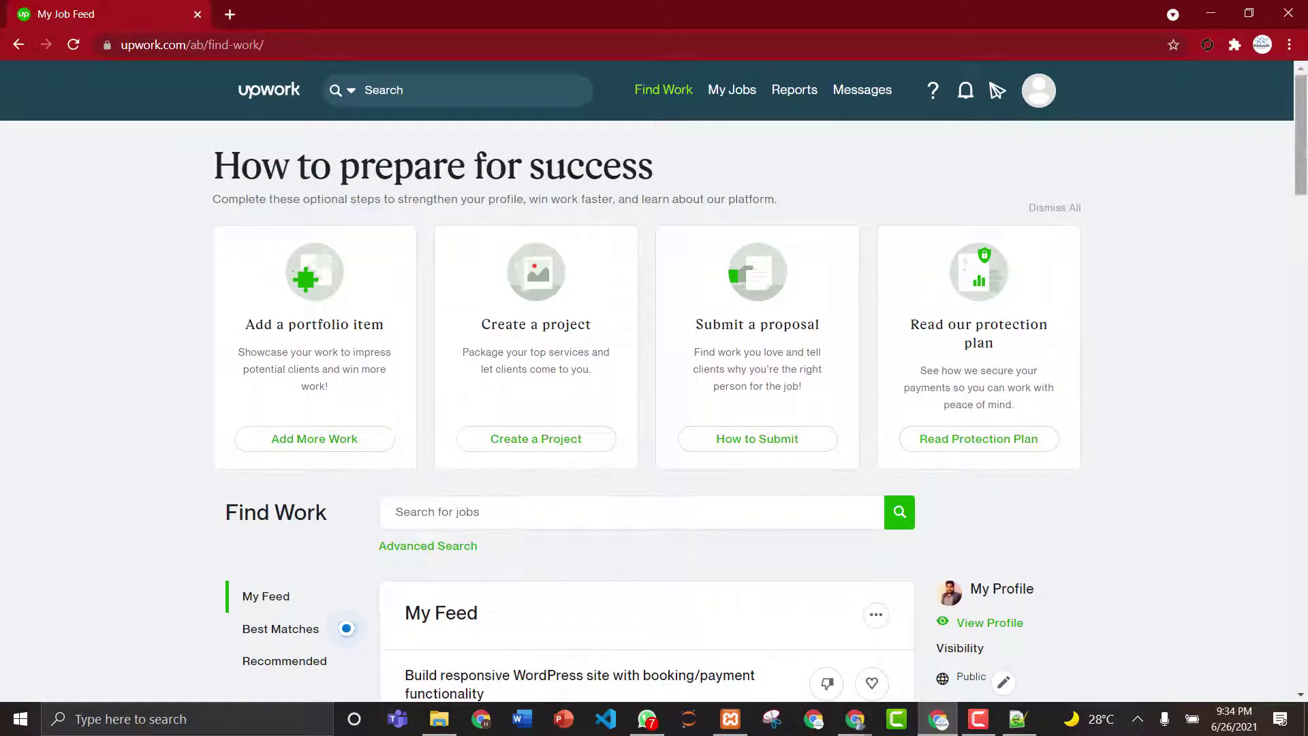
- Open the 'Build responsive WordPress site with booking/payment functionality' job and start a proposal for it
{"action": "mouse_move", "coordinate": [1305, 153]}
{"action": "left_mouse_down"}
{"action": "mouse_move", "coordinate": [1304, 177]}
{"action": "mouse_move", "coordinate": [1305, 130]}
{"action": "left_mouse_up"}
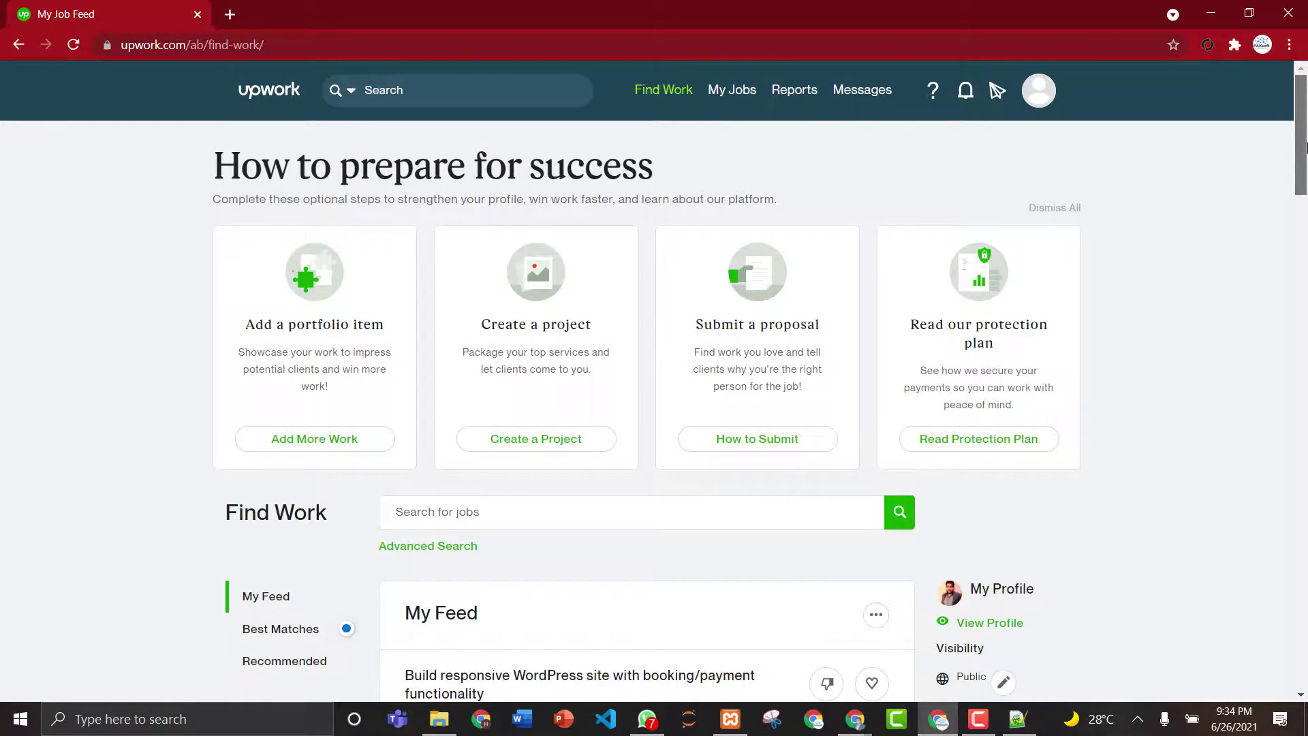
{"action": "left_click_drag", "start_coordinate": [1305, 147], "coordinate": [1305, 227]}
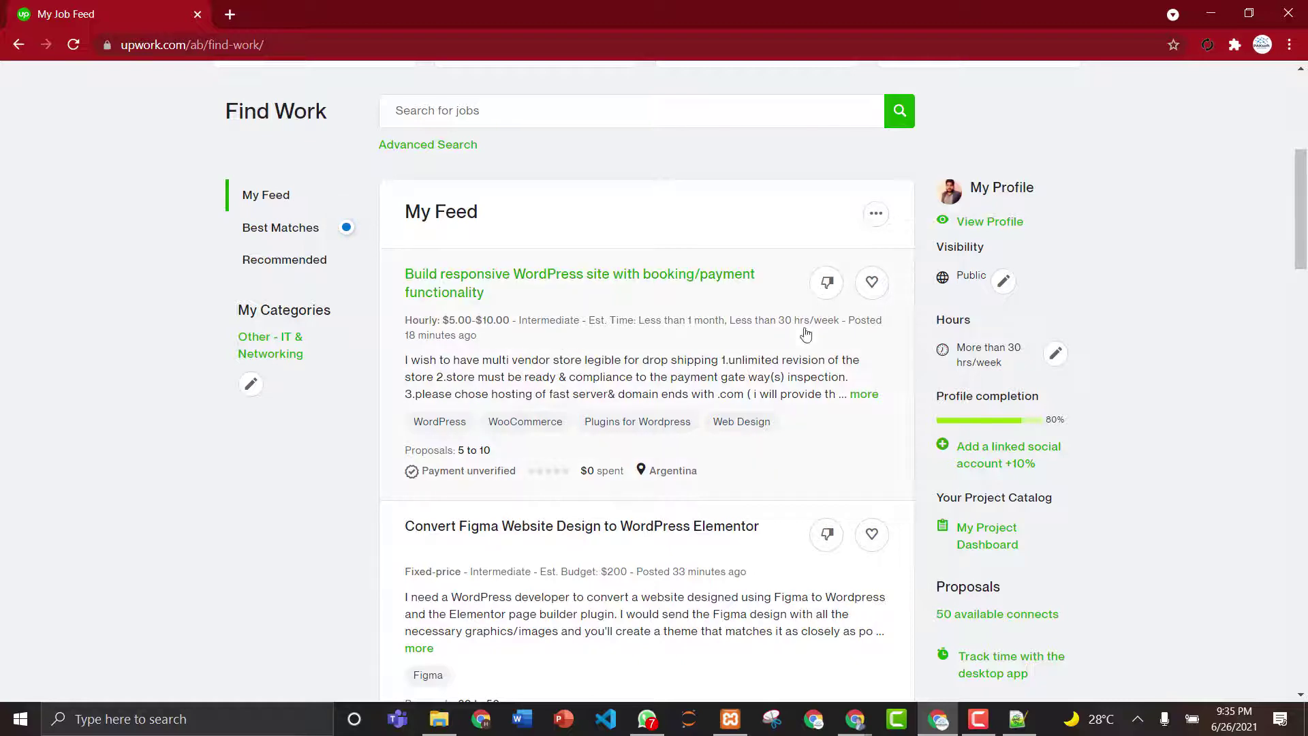
{"action": "left_click", "coordinate": [513, 344]}
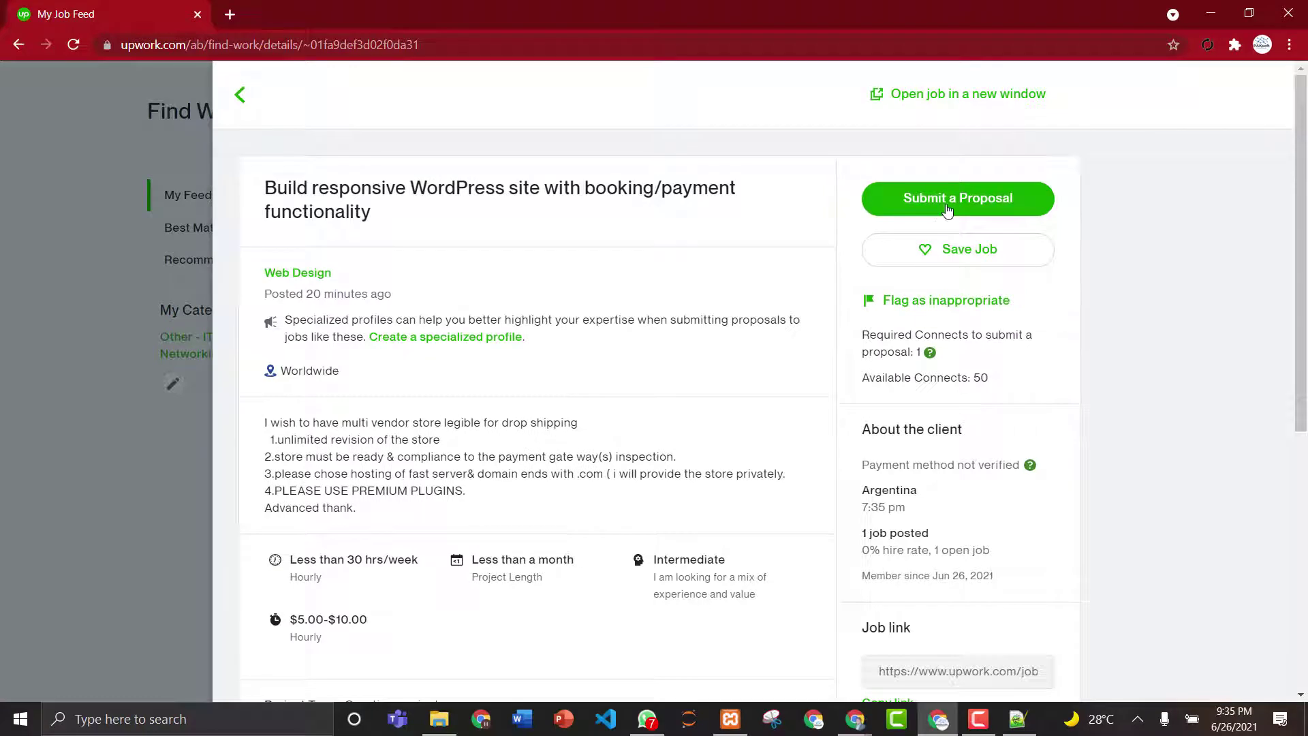
{"action": "left_click", "coordinate": [946, 209]}
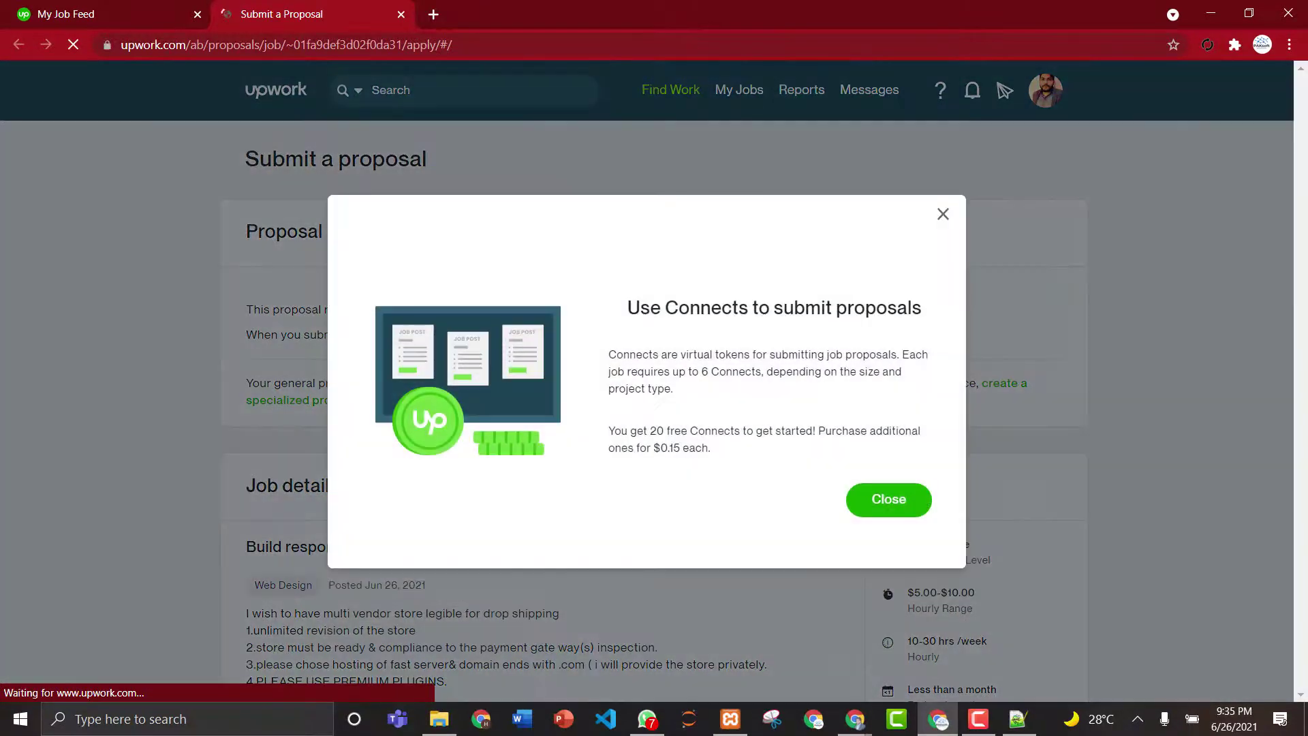
- Dismiss the Connects explanation and begin the cover letter with 'Hello,'
{"action": "left_click", "coordinate": [880, 518]}
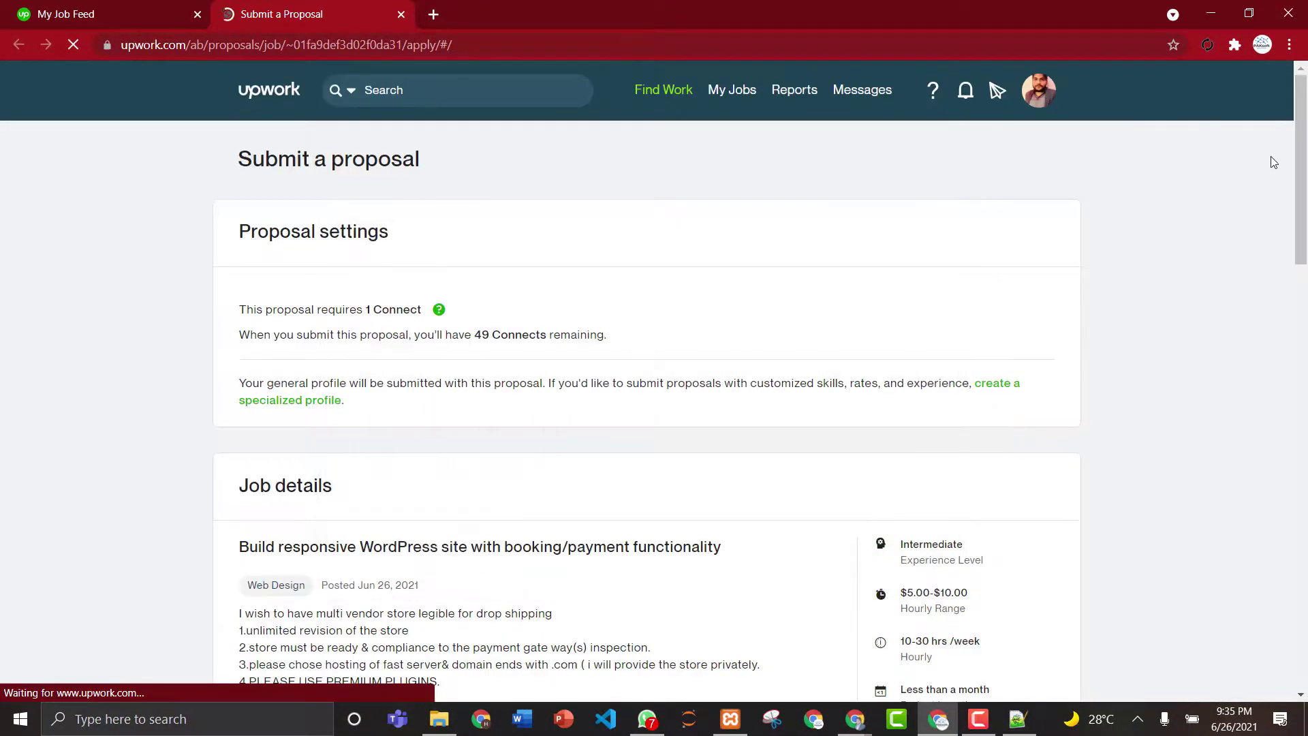
{"action": "left_click_drag", "start_coordinate": [1301, 163], "coordinate": [1306, 503]}
{"action": "left_click", "coordinate": [292, 317]}
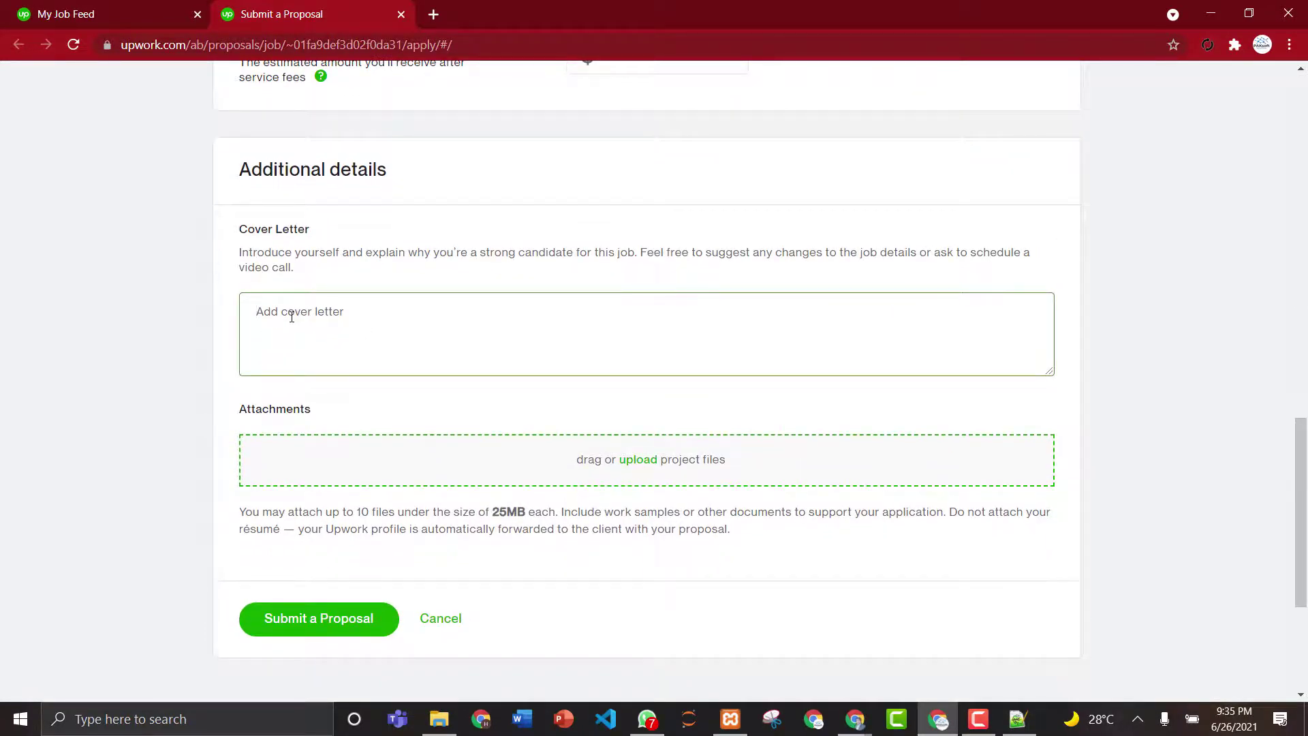
{"action": "type", "text": "Hel"}
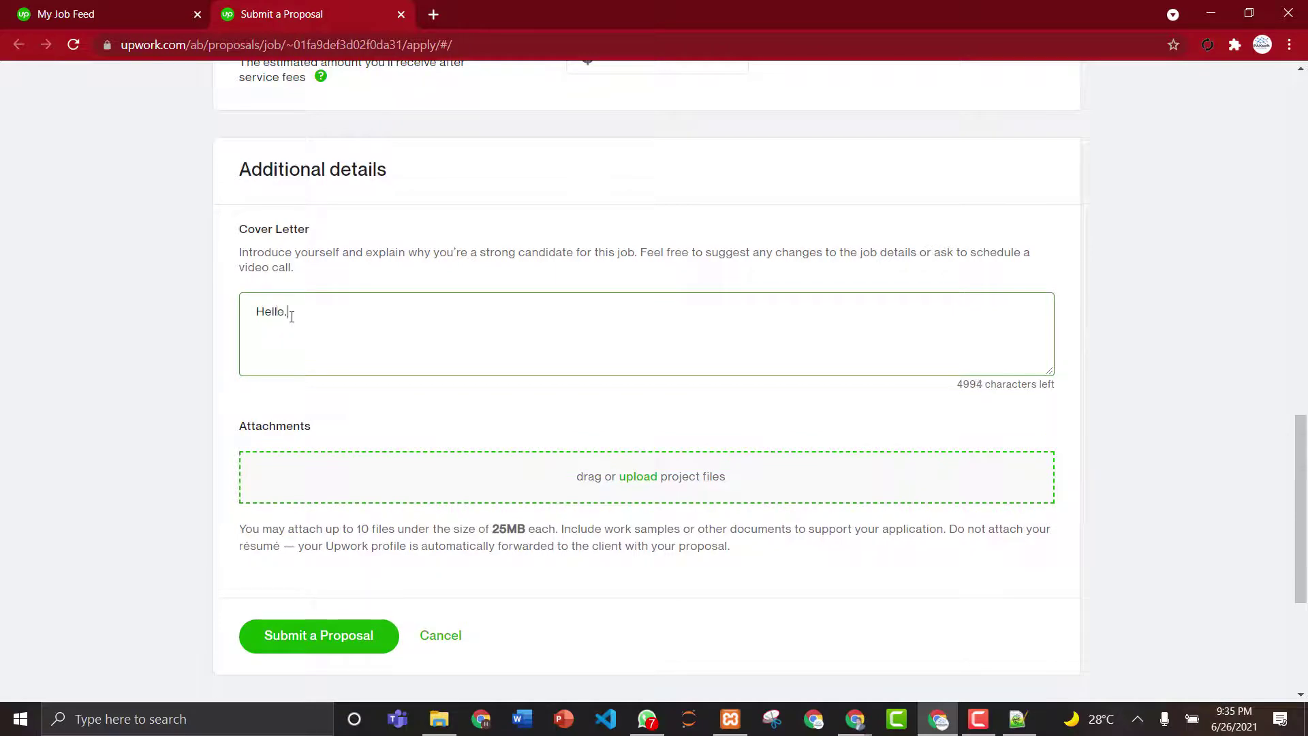
{"action": "type", "text": "lo,"}
{"action": "key", "text": "Return"}
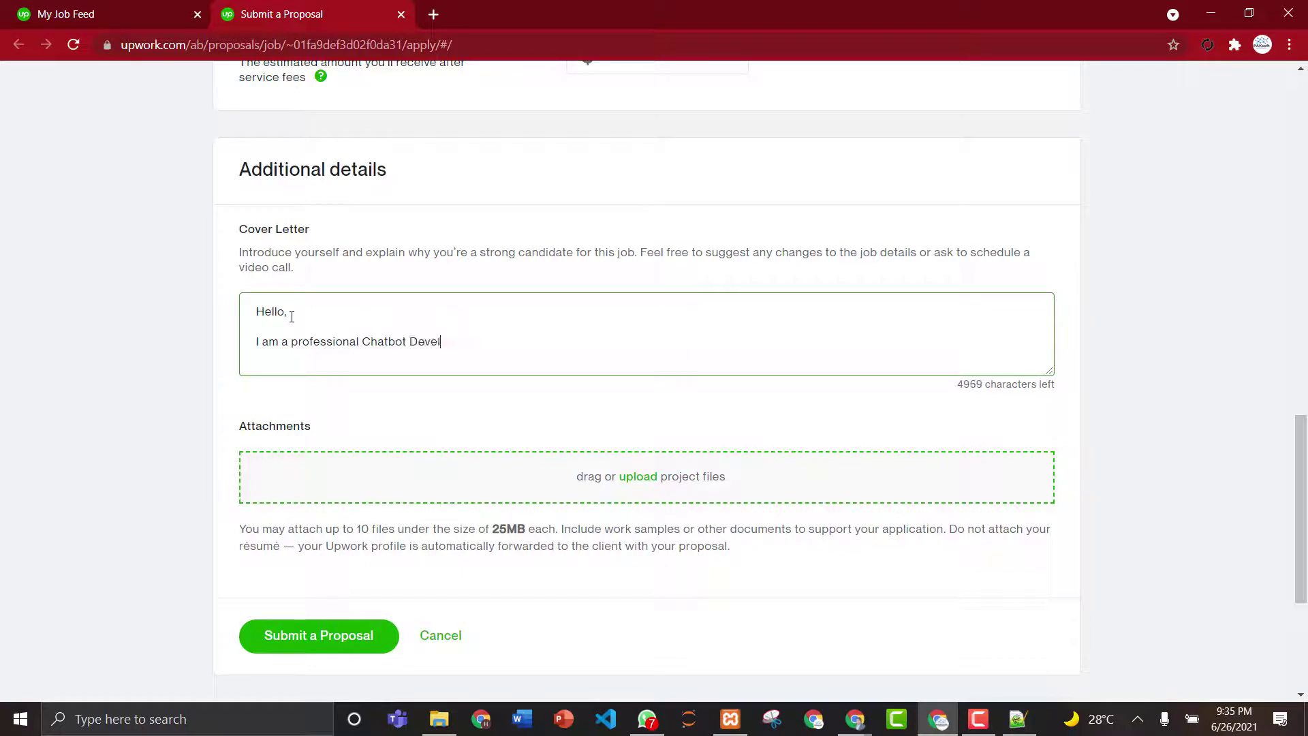
- Write the cover letter body as a professional WordPress developer, signing off 'Thanks' with your name
{"action": "key", "text": "BackSpace"}
{"action": "key", "text": "BackSpace"}
{"action": "key", "text": "BackSpace"}
{"action": "key", "text": "BackSpace"}
{"action": "key", "text": "BackSpace"}
{"action": "key", "text": "BackSpace"}
{"action": "key", "text": "BackSpace"}
{"action": "key", "text": "BackSpace"}
{"action": "type", "text": "dpress"}
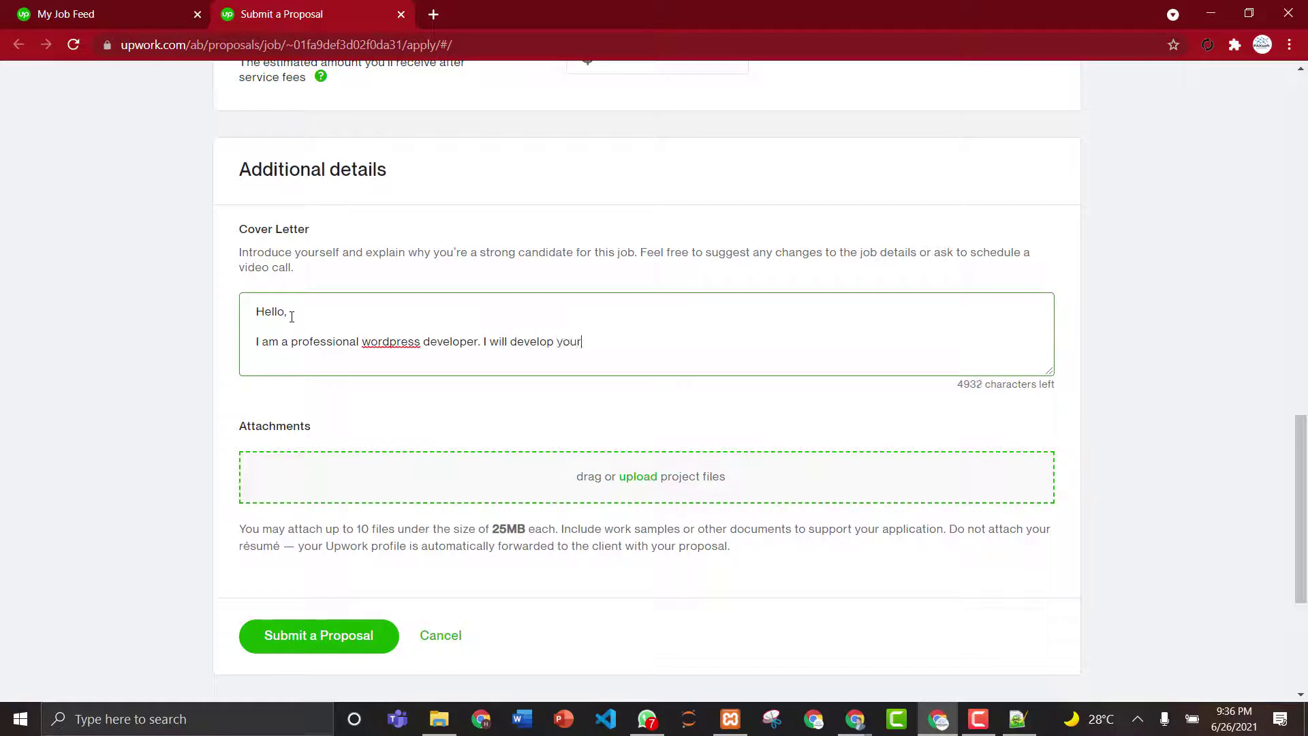
{"action": "type", "text": "according to your requiremnets"}
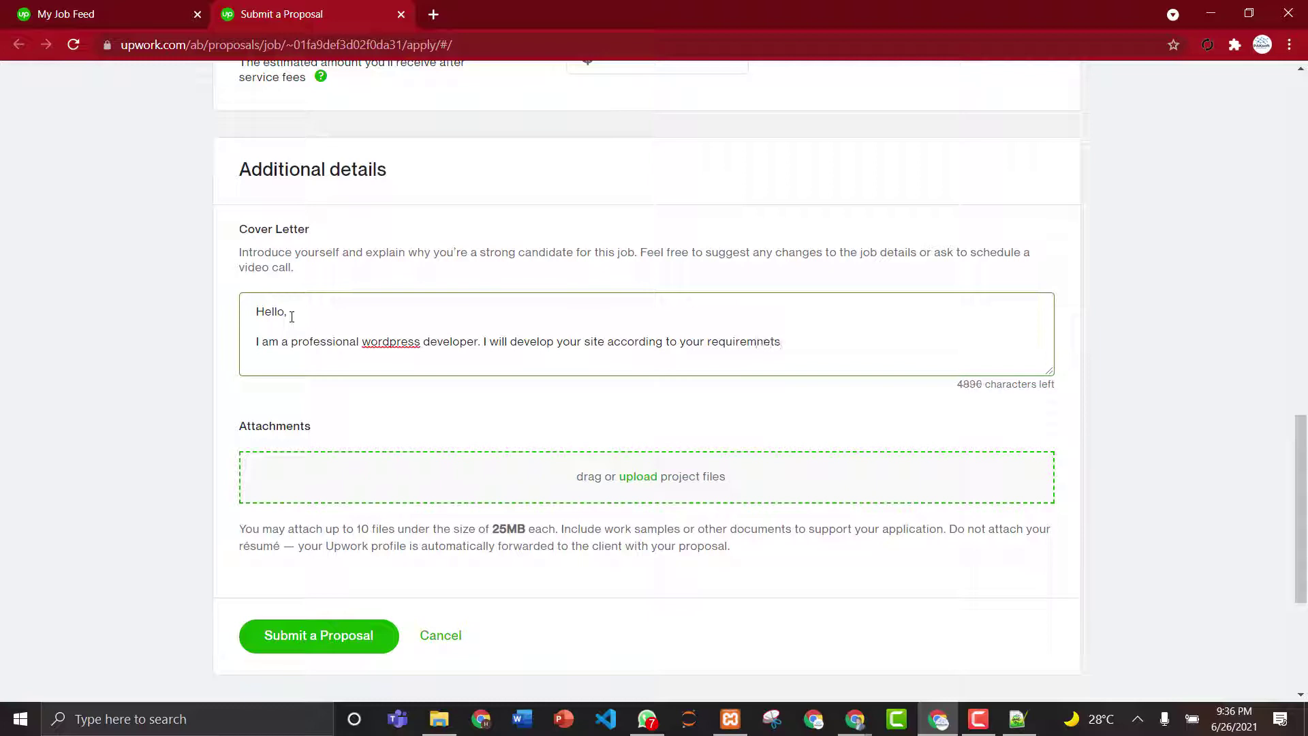
{"action": "key", "text": "BackSpace"}
{"action": "key", "text": "Return"}
{"action": "type", "text": "Thanks"}
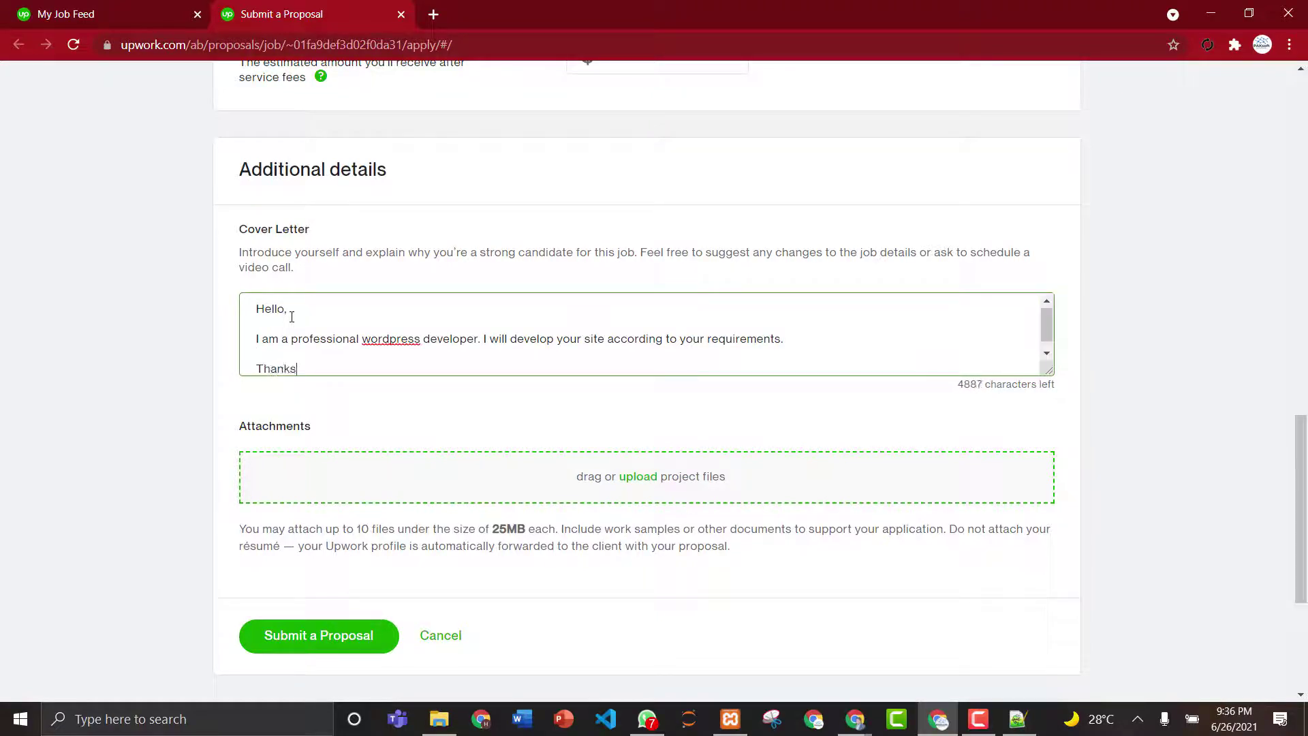
{"action": "key", "text": "Return"}
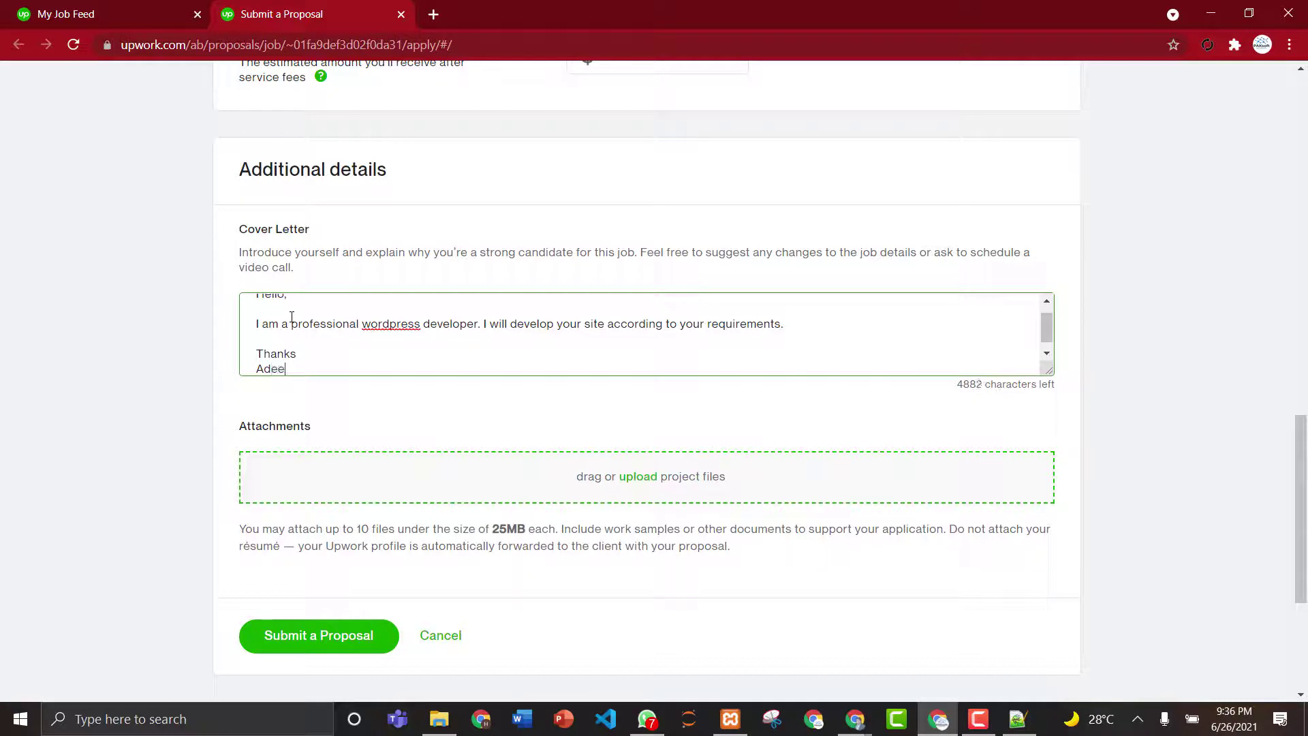
{"action": "type", "text": "Adeel Ahmed"}
- Correct the spelling of 'wordpress' from suggestions and submit the proposal
{"action": "right_click", "coordinate": [398, 325]}
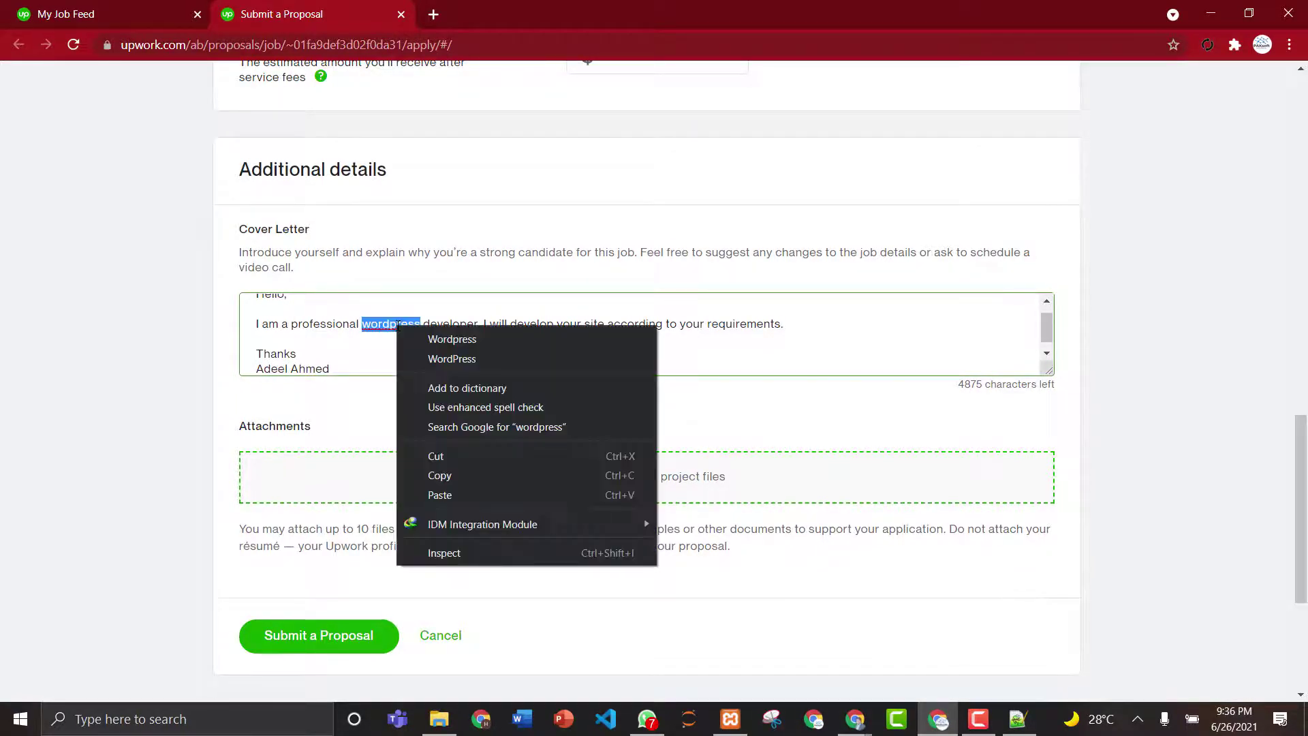
{"action": "left_click", "coordinate": [419, 334]}
{"action": "left_click", "coordinate": [331, 636]}
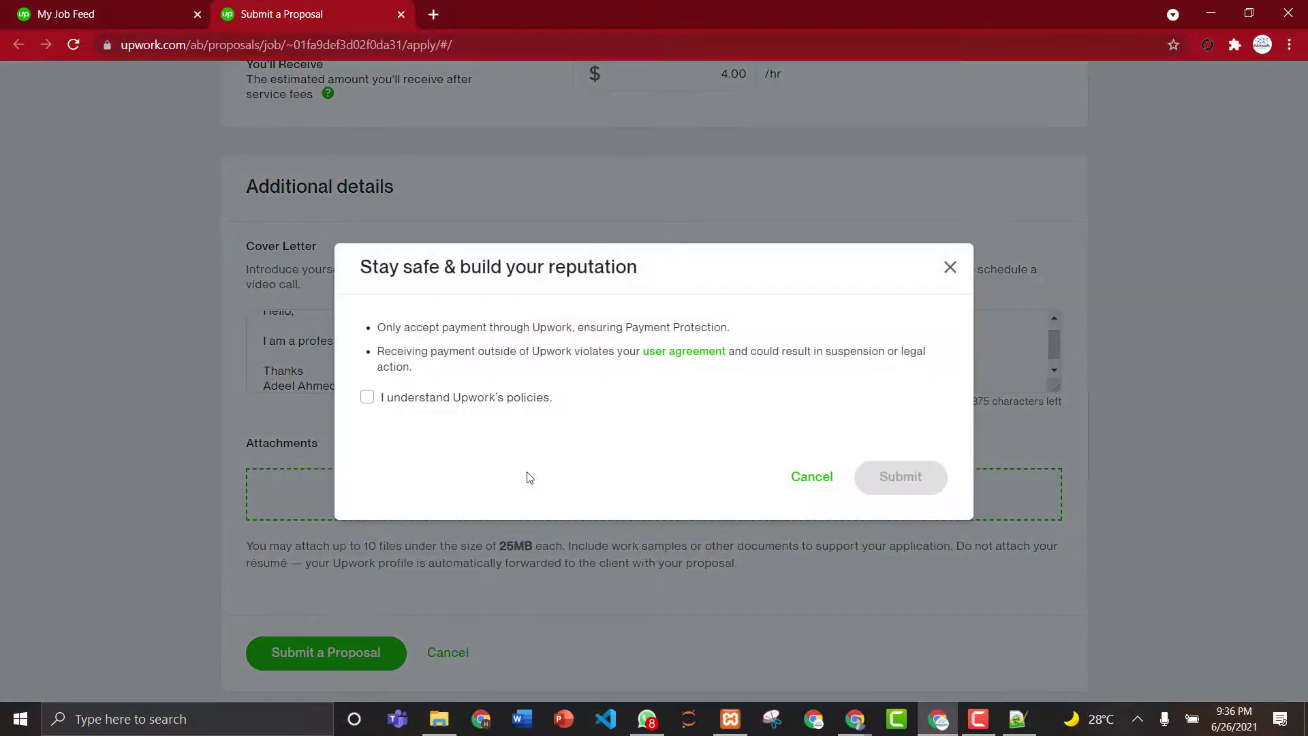
- Agree to Upwork's payment policies and finish submitting the WordPress booking-site proposal
{"action": "left_click", "coordinate": [490, 407]}
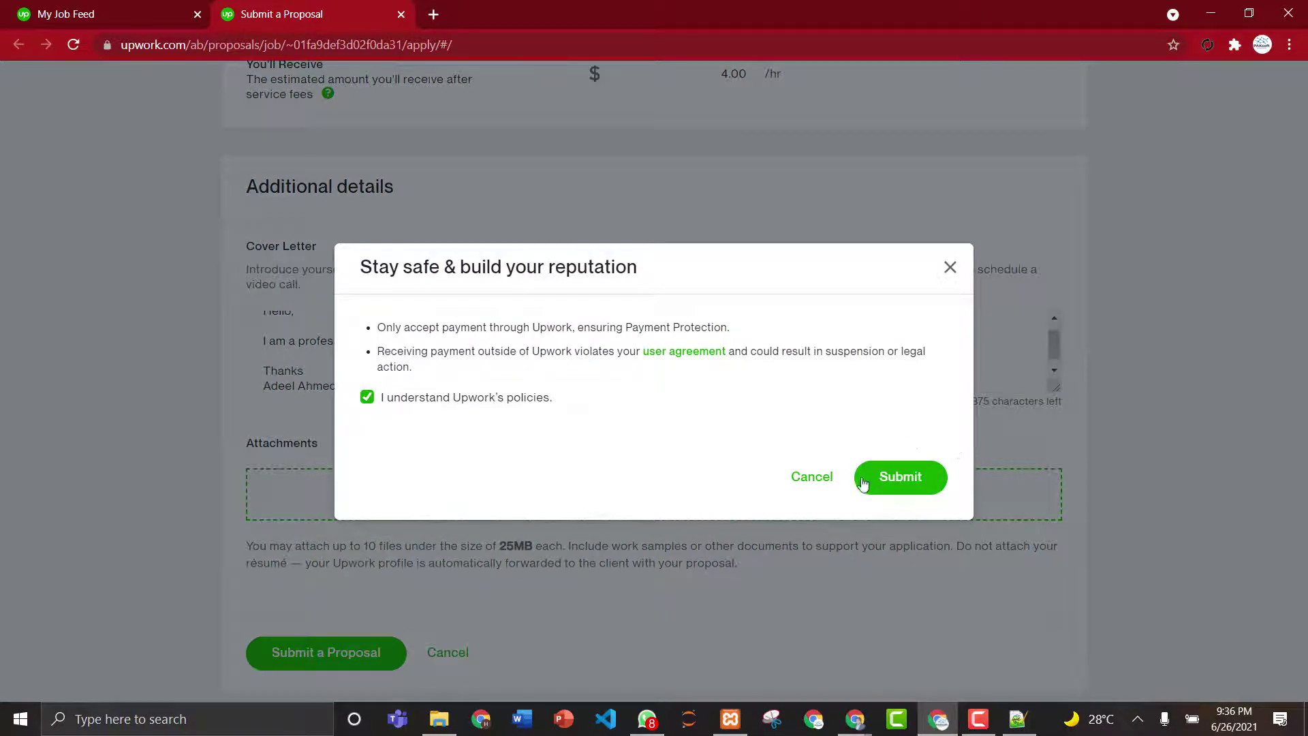
{"action": "left_click", "coordinate": [900, 481]}
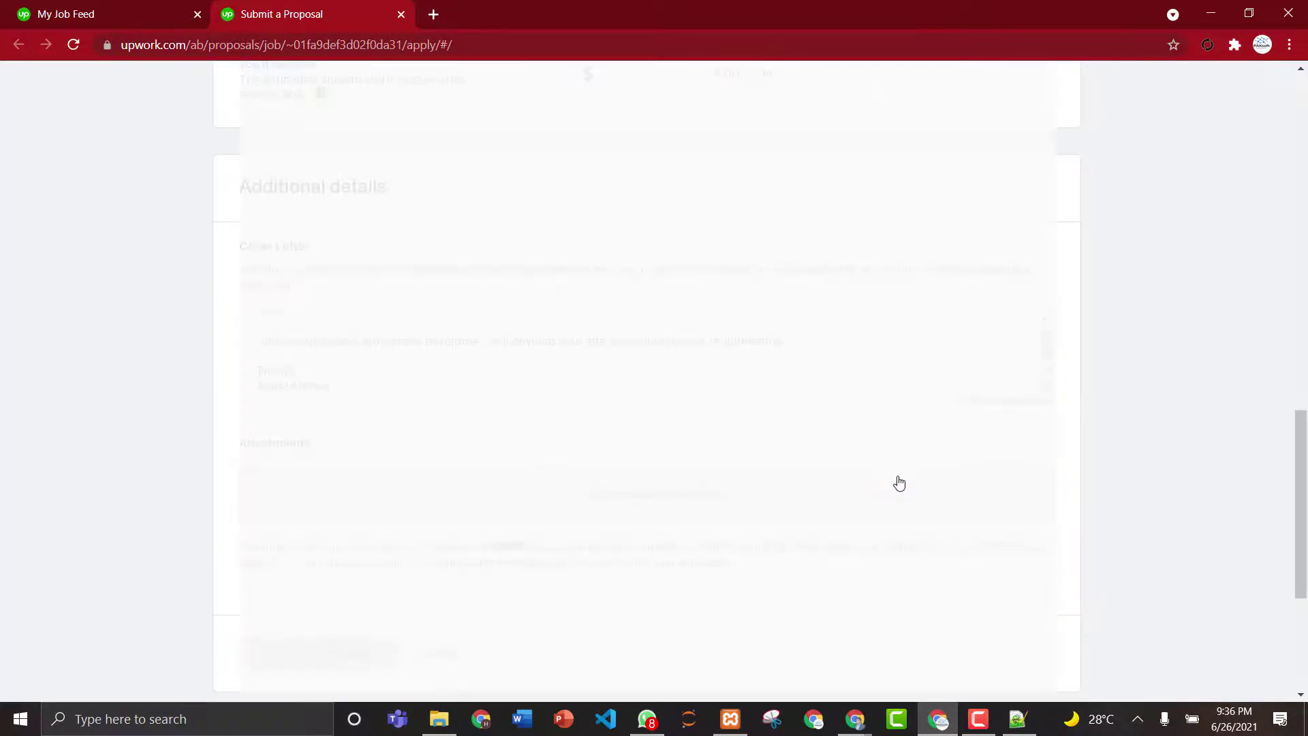
{"action": "left_click_drag", "start_coordinate": [1297, 521], "coordinate": [1302, 186]}
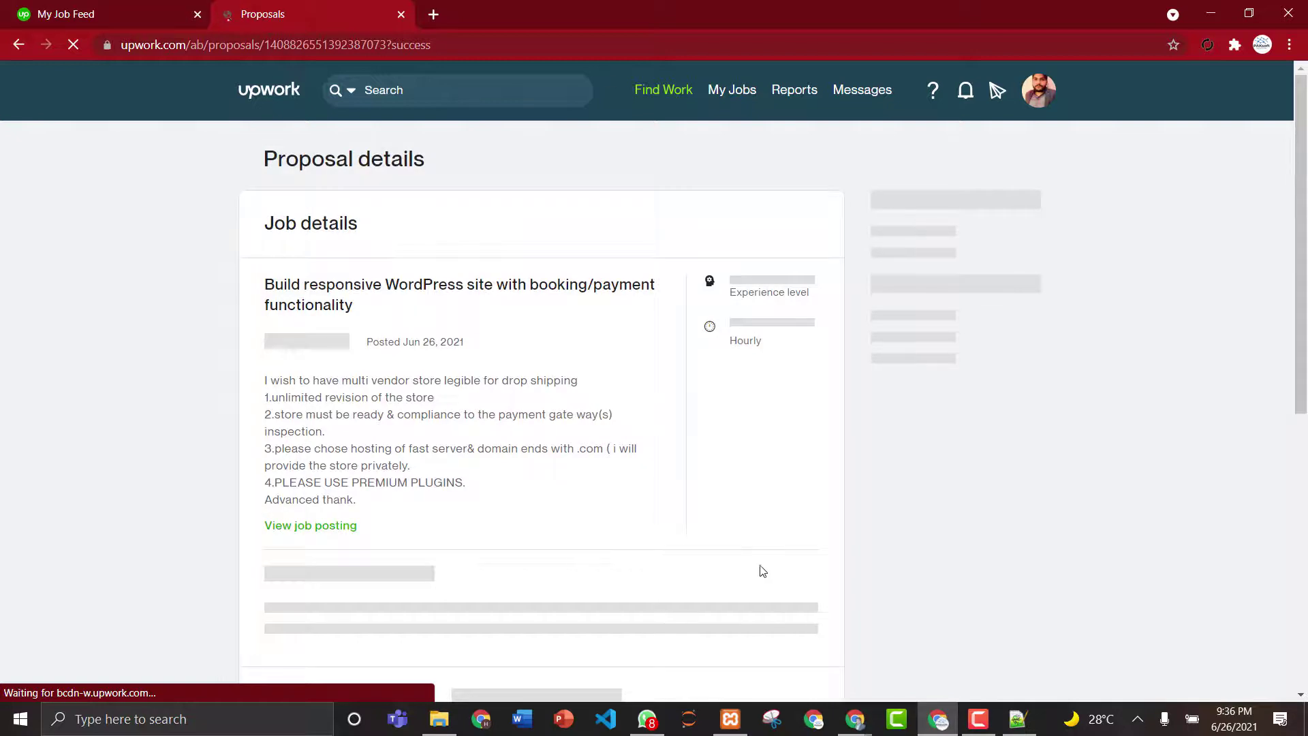
- Admit the waiting participant into the Google Meet call
{"action": "mouse_move", "coordinate": [855, 719]}
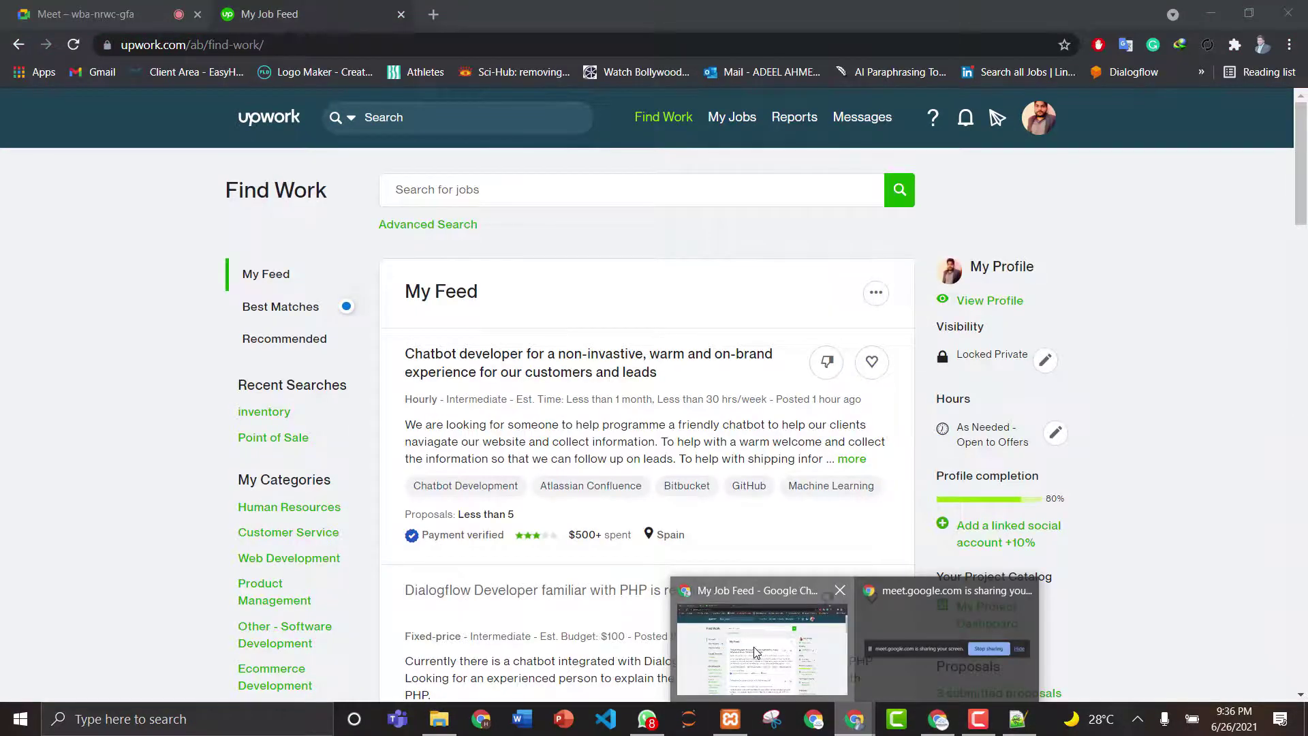
{"action": "left_click", "coordinate": [756, 651]}
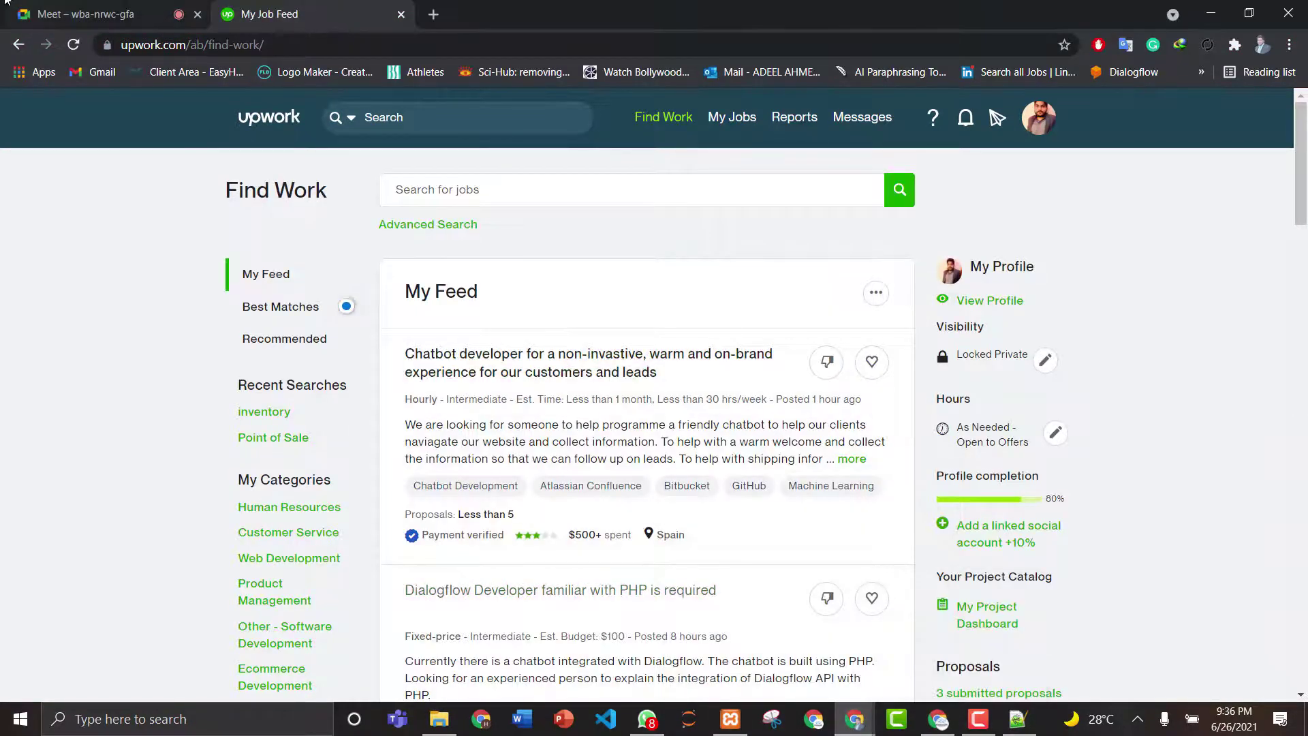
{"action": "left_click", "coordinate": [75, 6]}
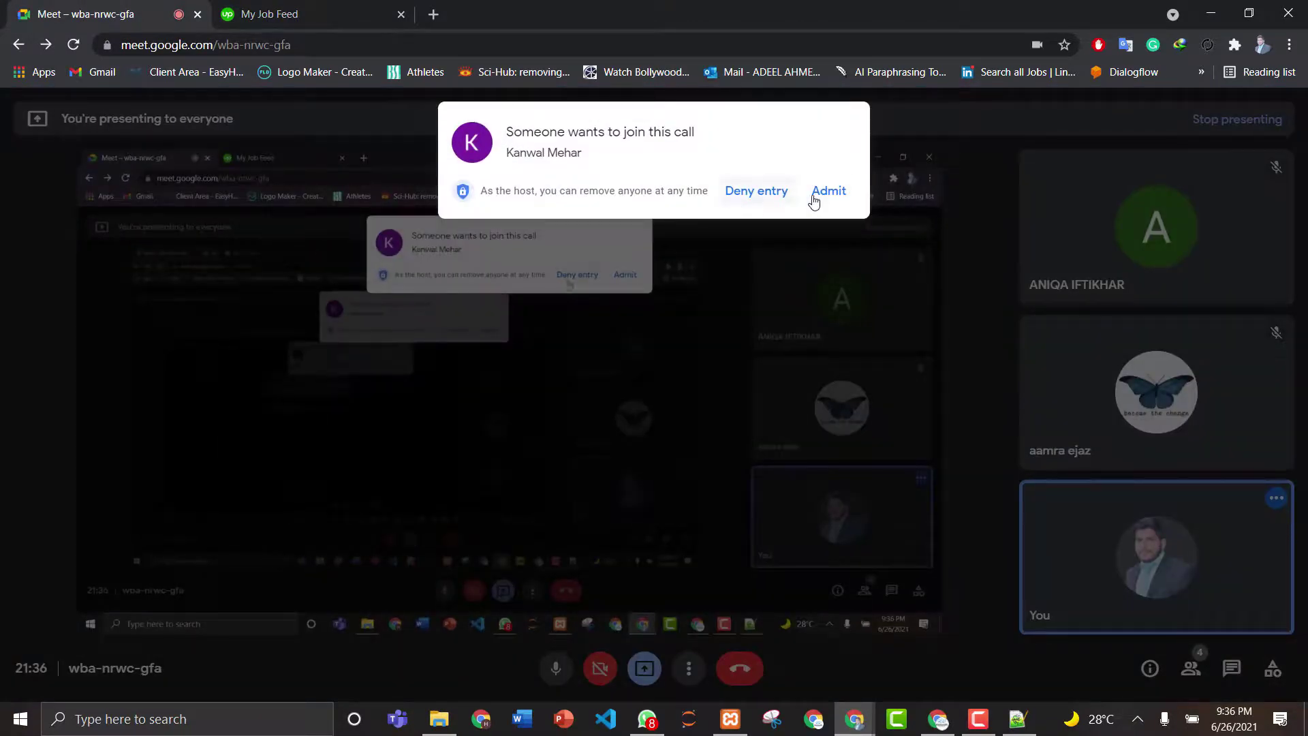
{"action": "left_click", "coordinate": [827, 190]}
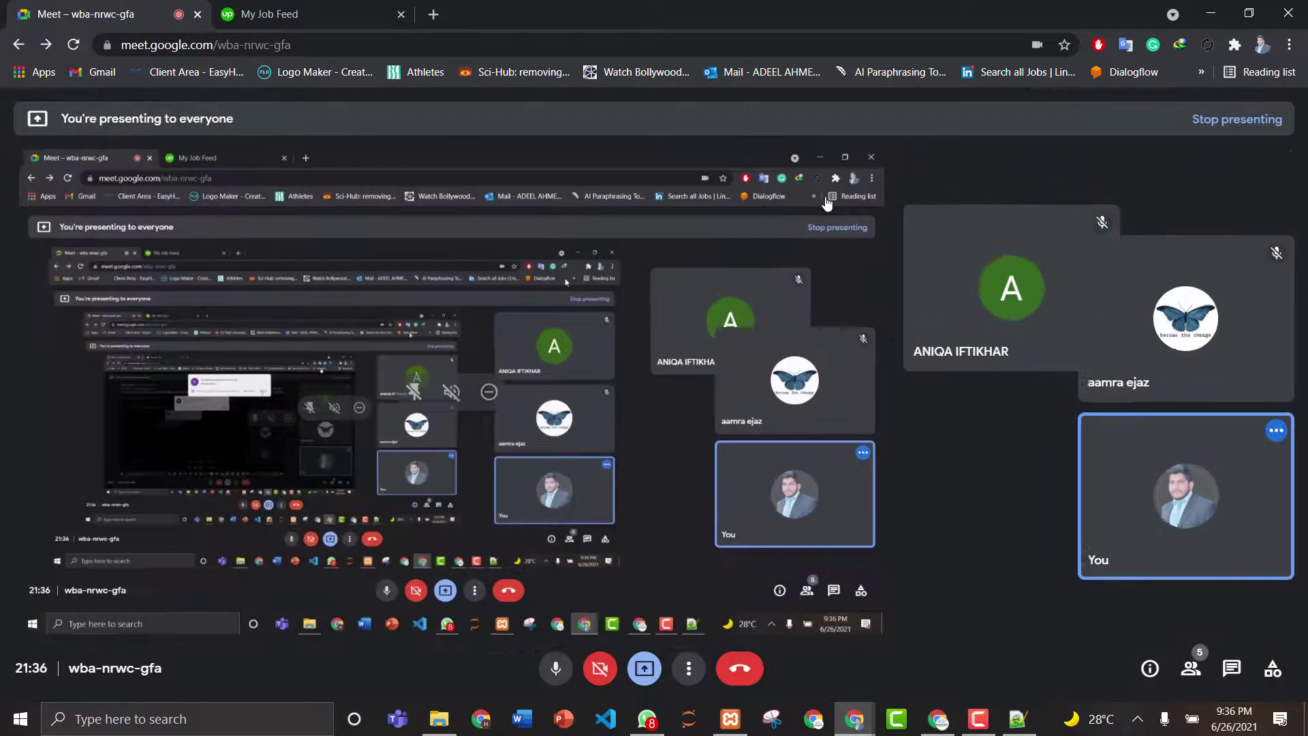
- Close the duplicate Upwork job feed tab and return to the submitted proposal window
{"action": "left_click", "coordinate": [272, 13]}
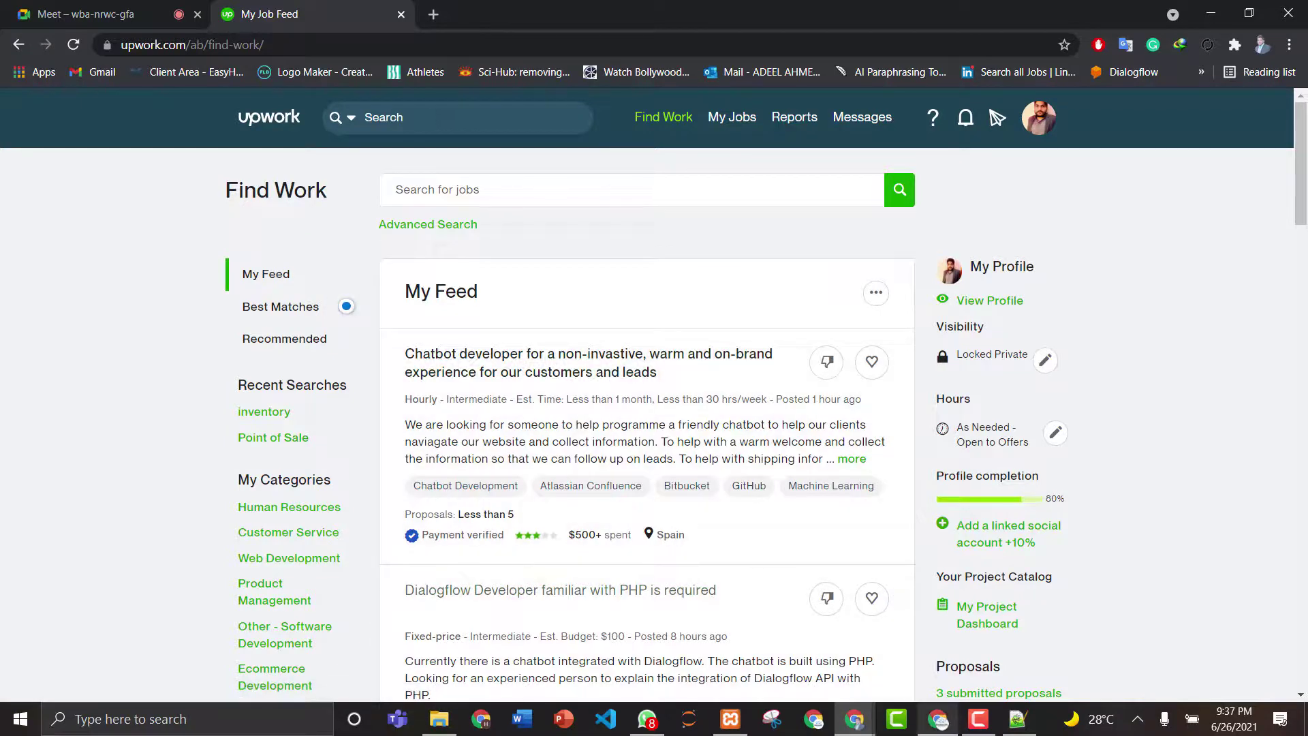
{"action": "mouse_move", "coordinate": [938, 719]}
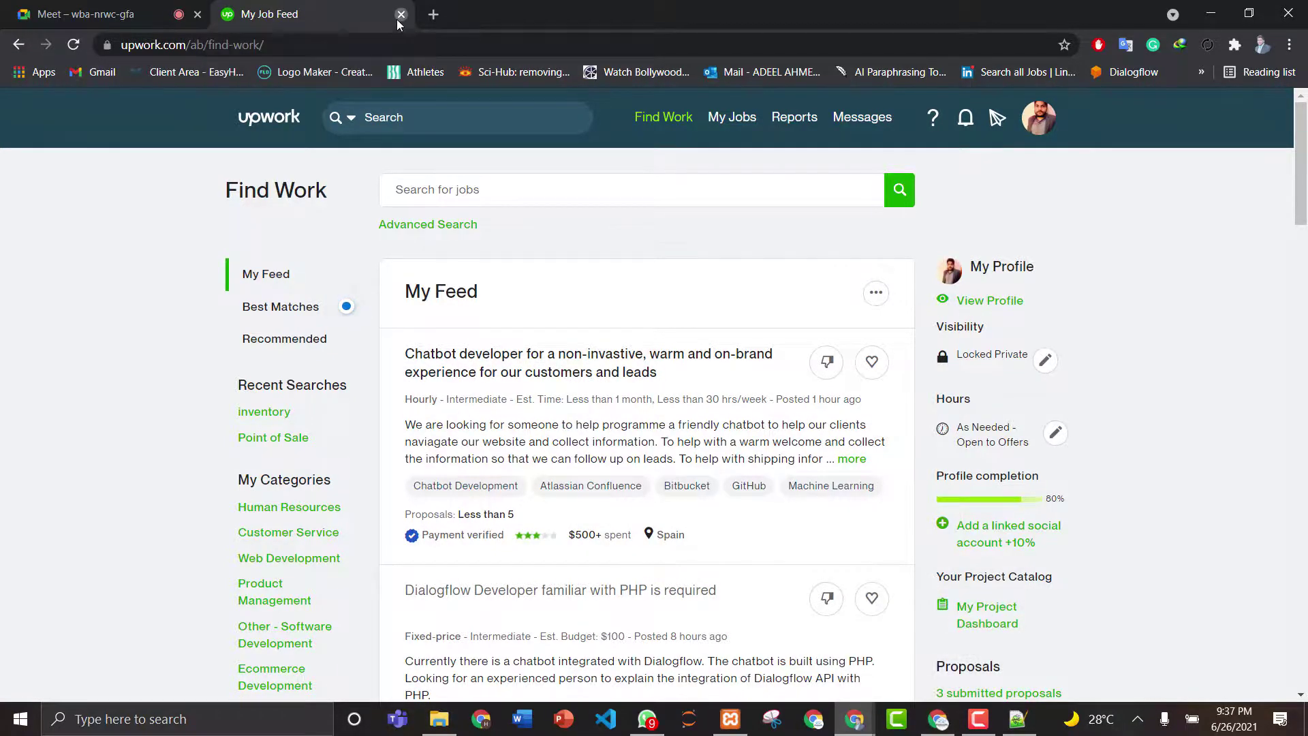
{"action": "left_click", "coordinate": [401, 14]}
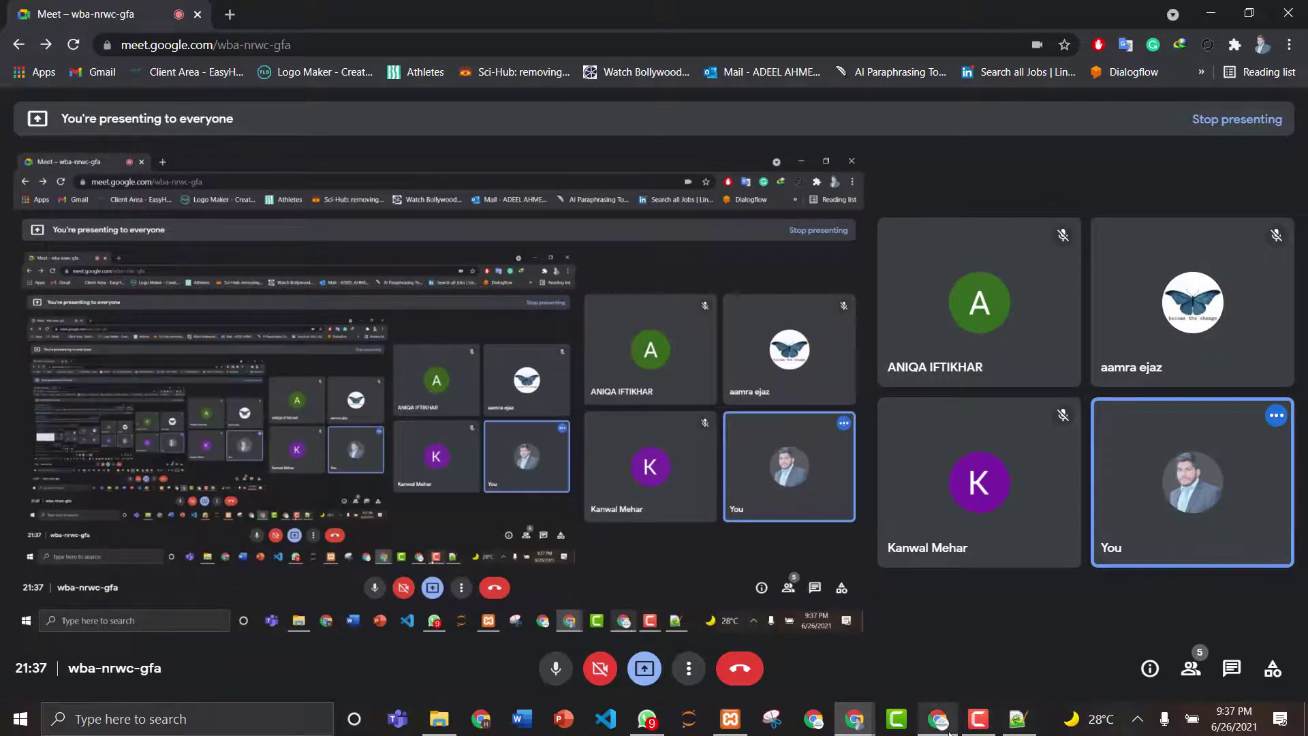
{"action": "left_click", "coordinate": [947, 729]}
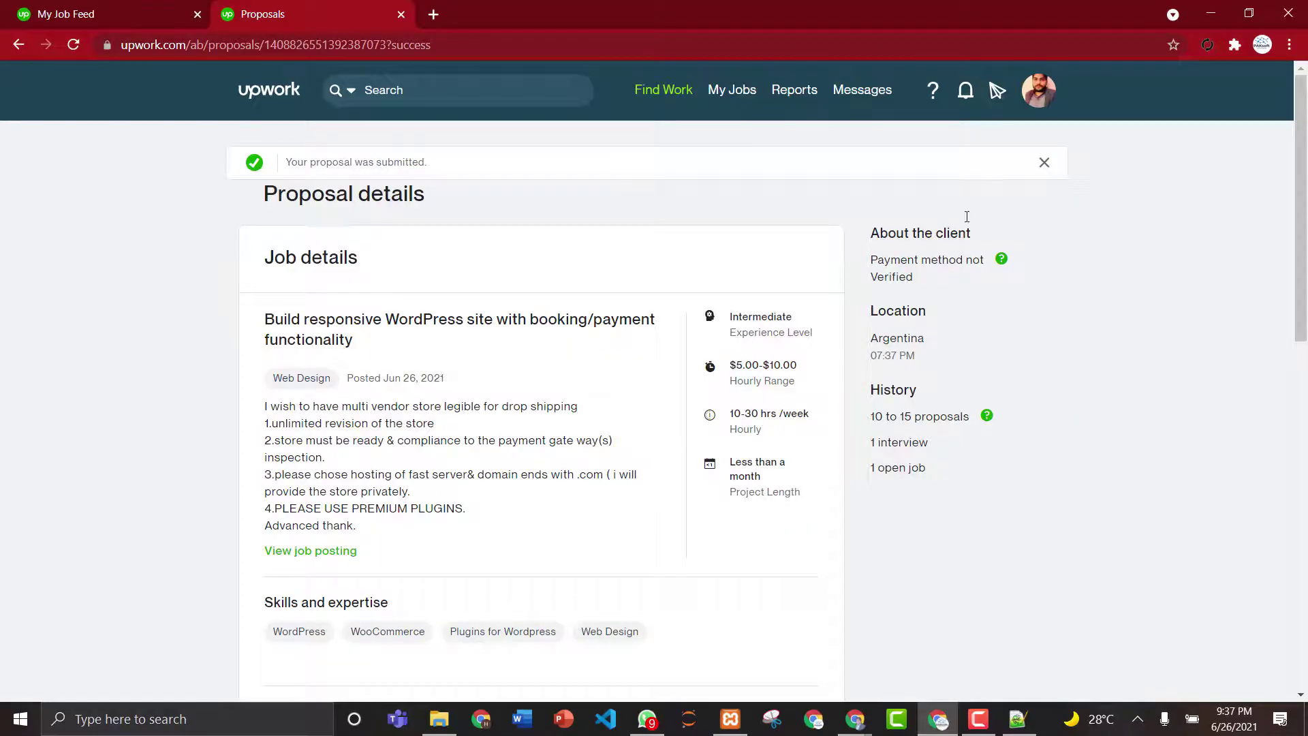
- Return to the job feed and open the $30 website upgrades, health checkup and backup job
{"action": "mouse_move", "coordinate": [656, 97]}
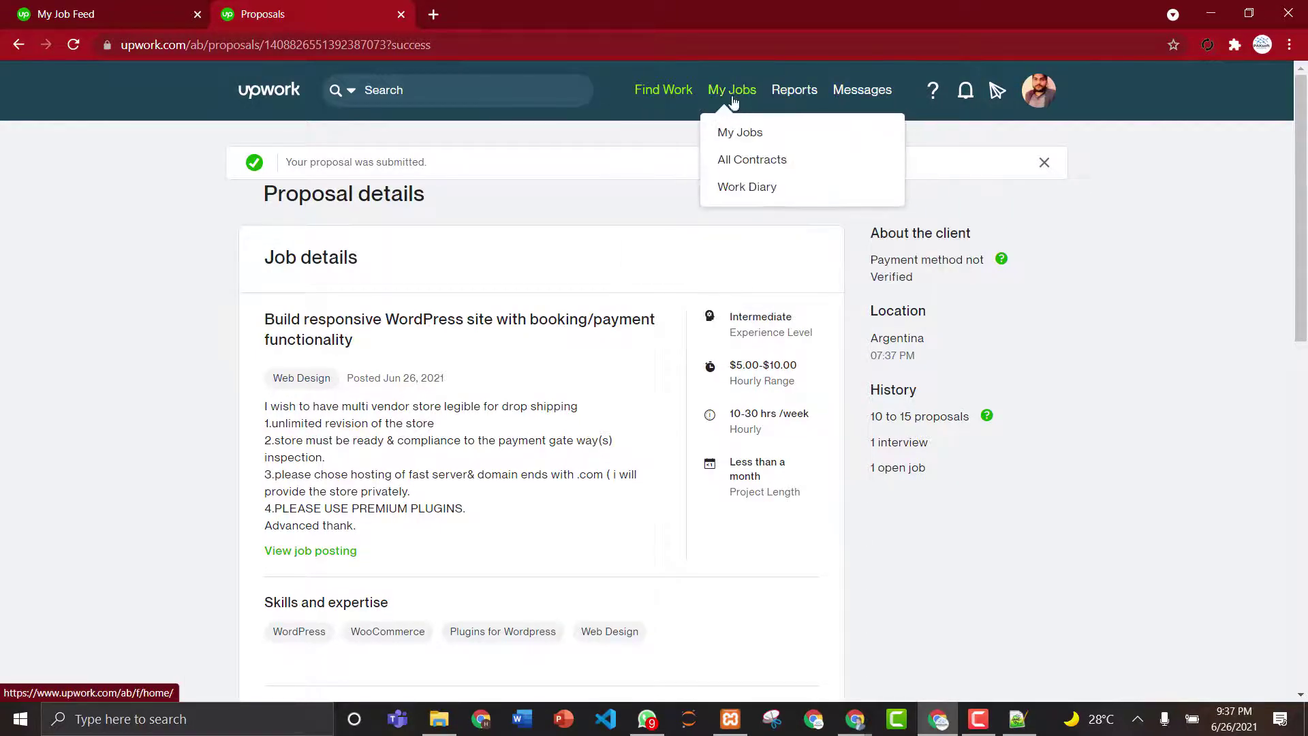
{"action": "left_click", "coordinate": [676, 95]}
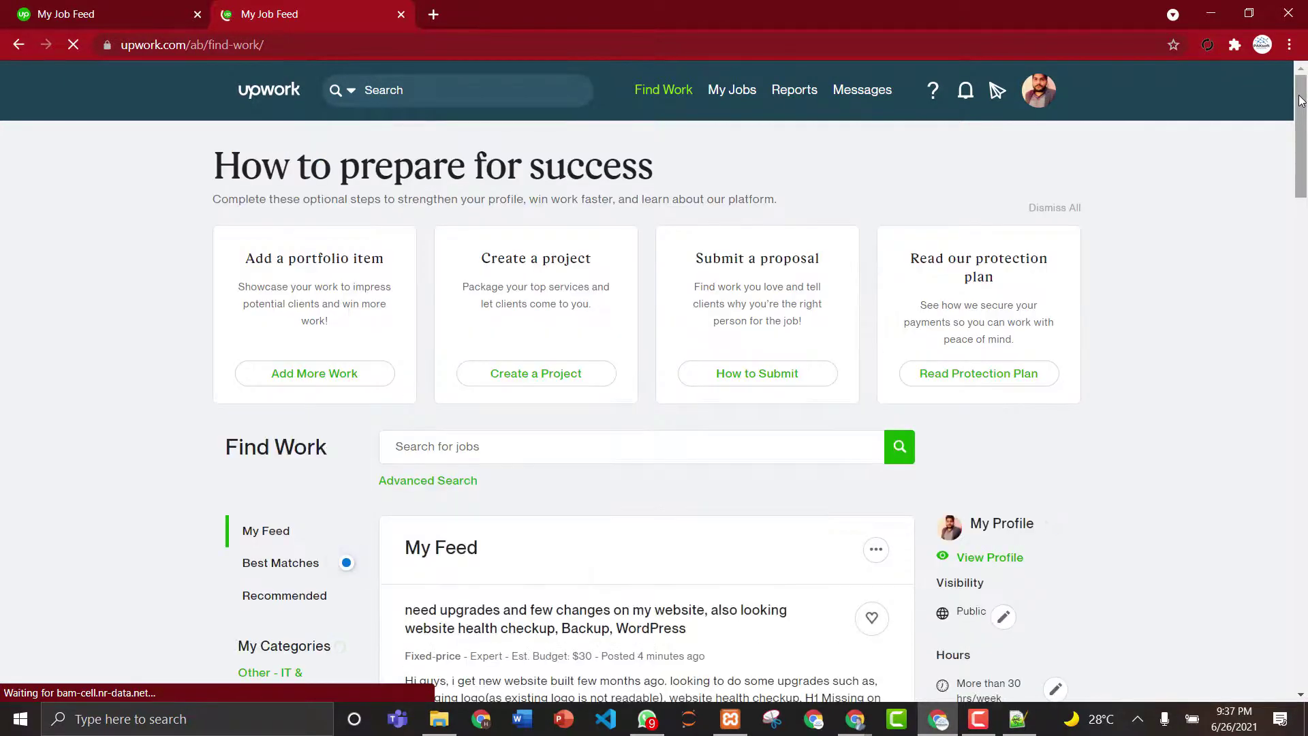
{"action": "left_click_drag", "start_coordinate": [1301, 100], "coordinate": [1304, 172]}
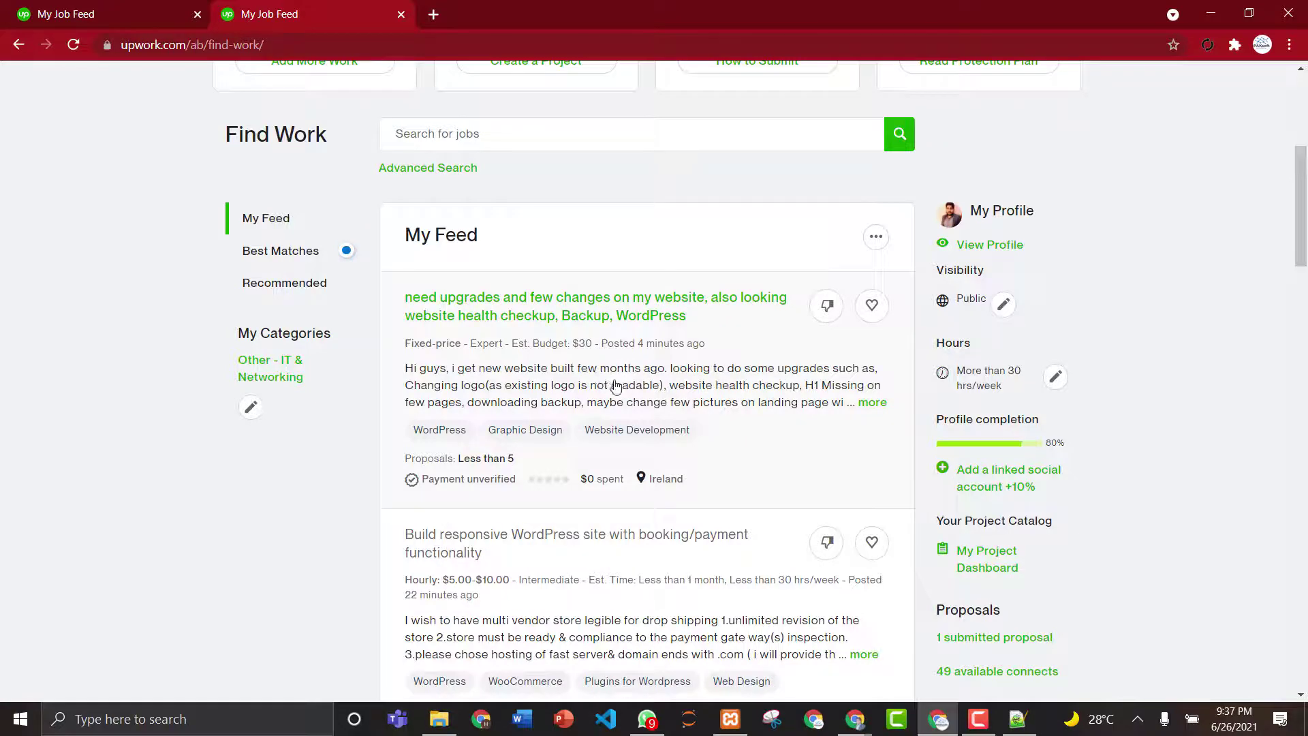
{"action": "left_click", "coordinate": [547, 378]}
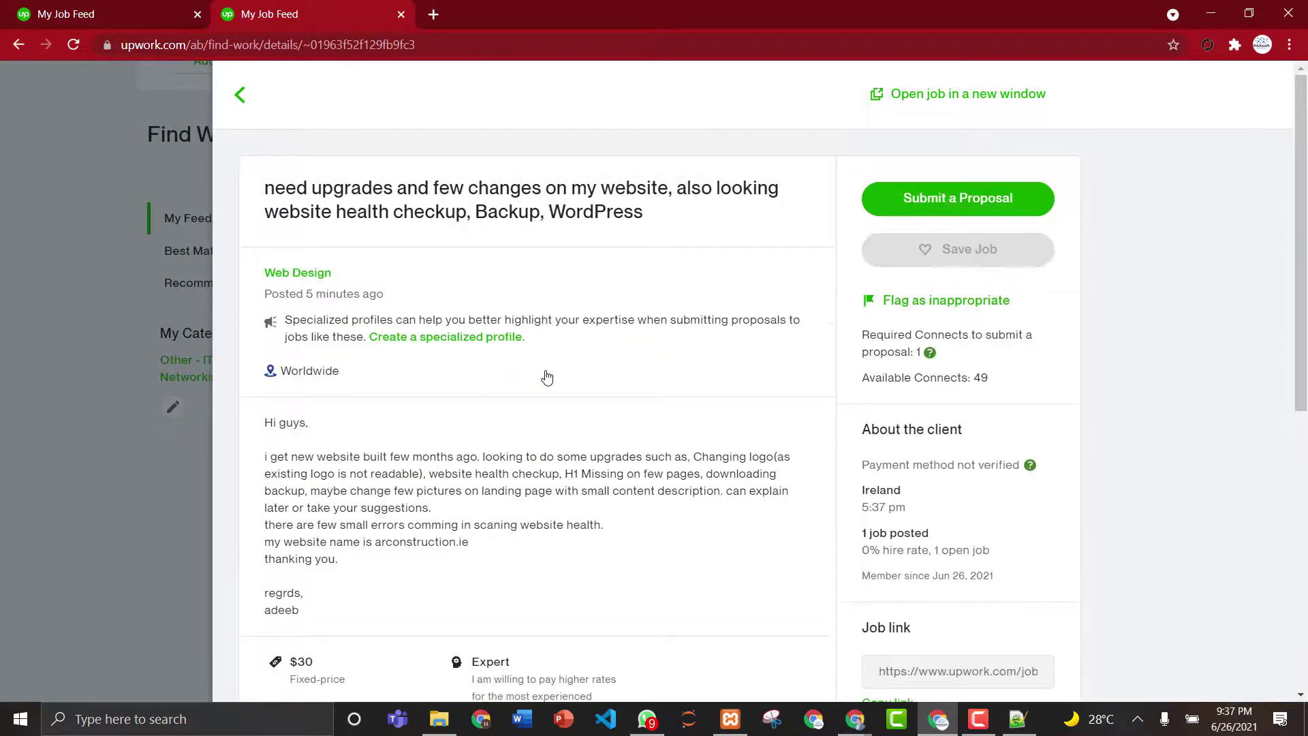
- Start the website upgrades proposal, paid by project at $30.00 with a duration under 1 month
{"action": "left_click", "coordinate": [930, 201]}
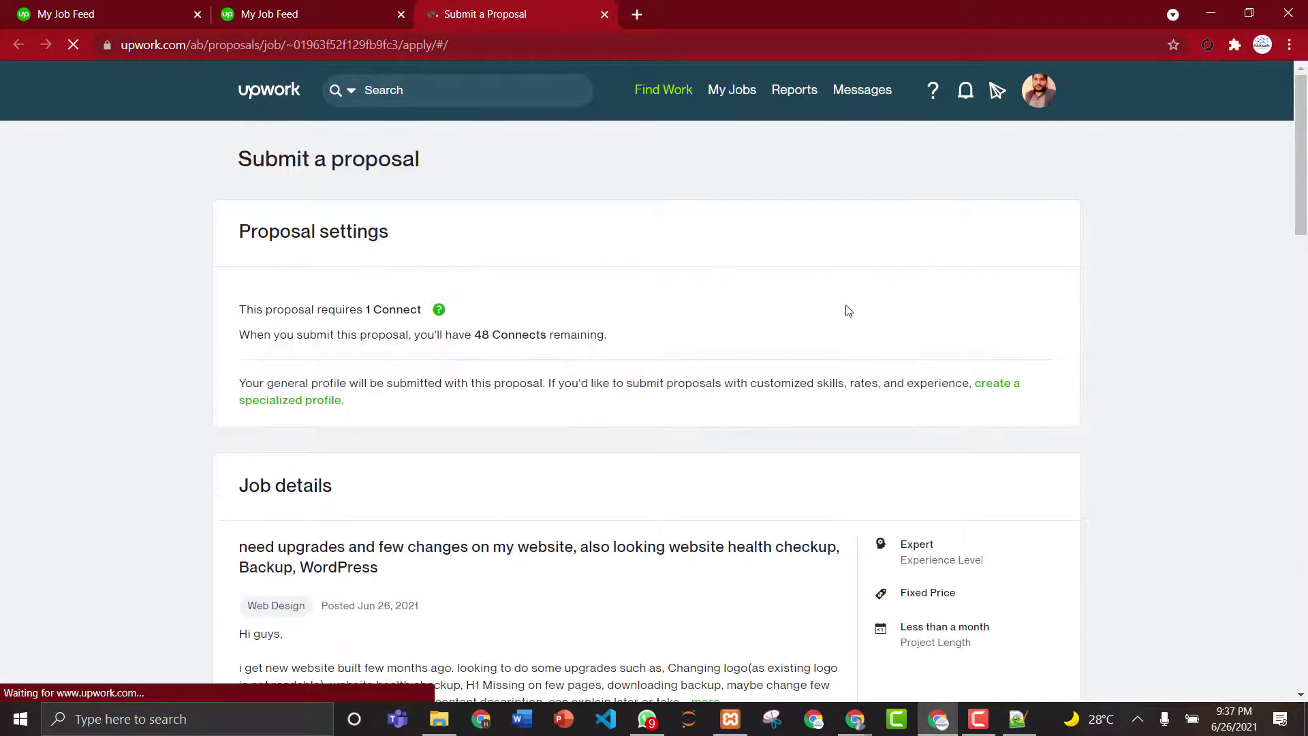
{"action": "left_click_drag", "start_coordinate": [1304, 145], "coordinate": [1306, 363]}
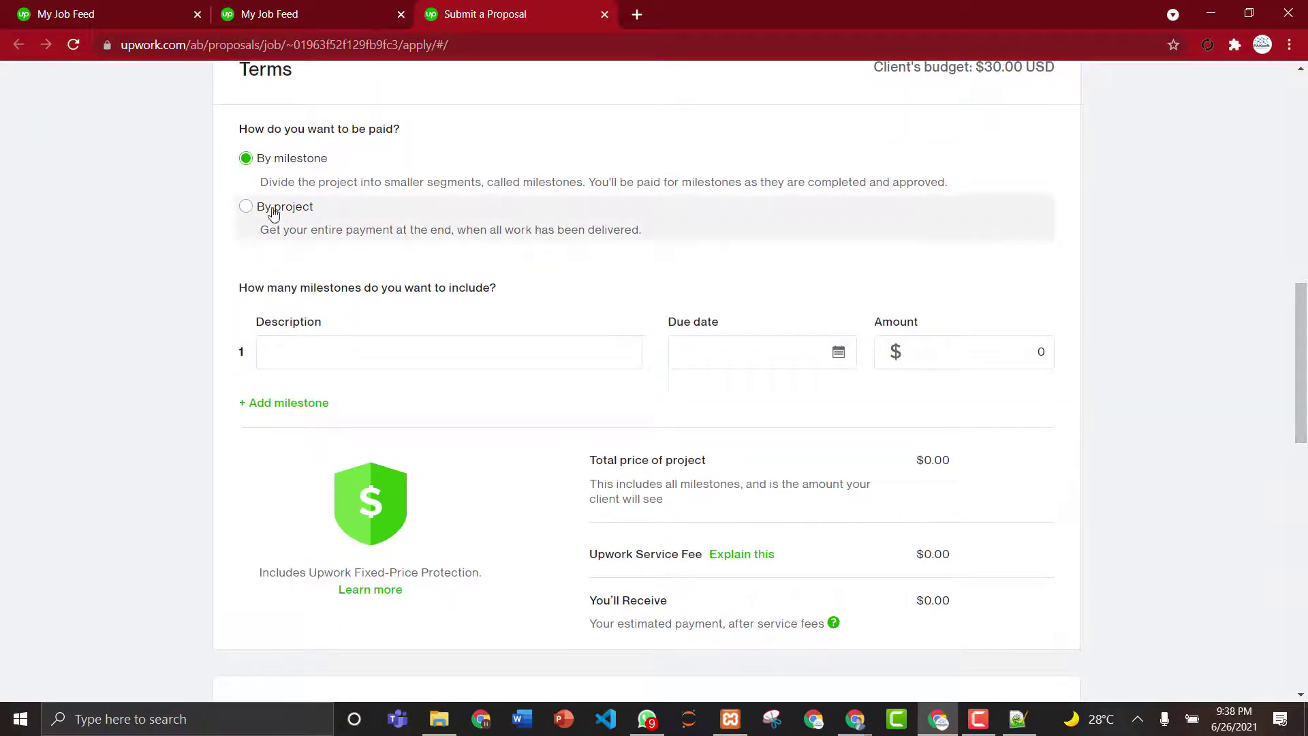
{"action": "left_click", "coordinate": [246, 209]}
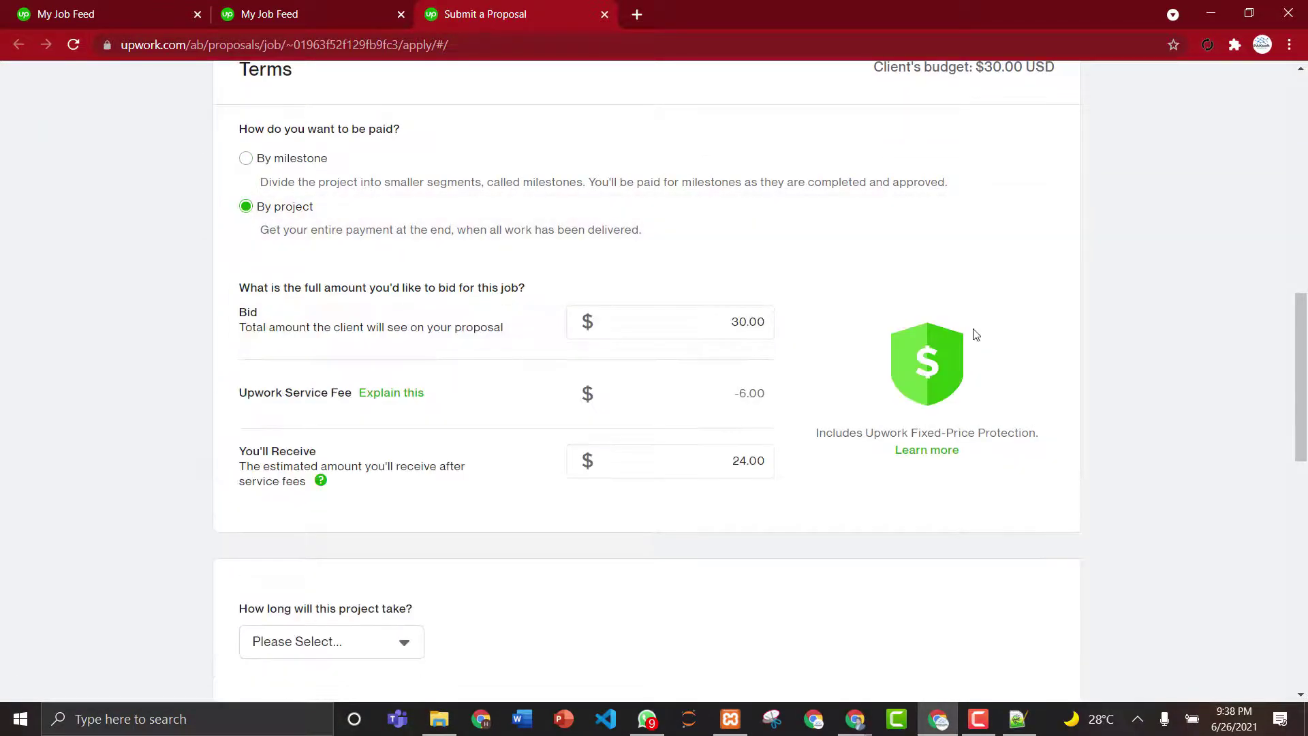
{"action": "left_click_drag", "start_coordinate": [1305, 347], "coordinate": [1305, 421]}
{"action": "left_click", "coordinate": [376, 333]}
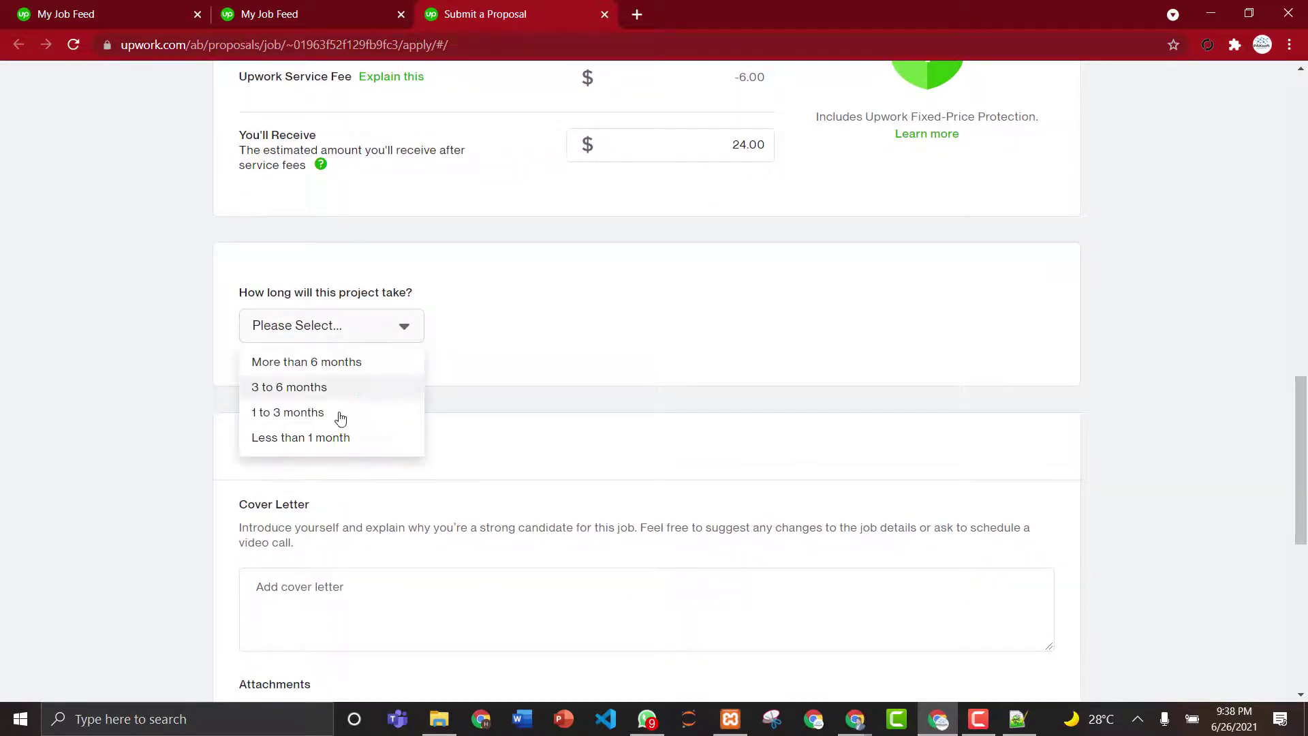
{"action": "left_click", "coordinate": [331, 437]}
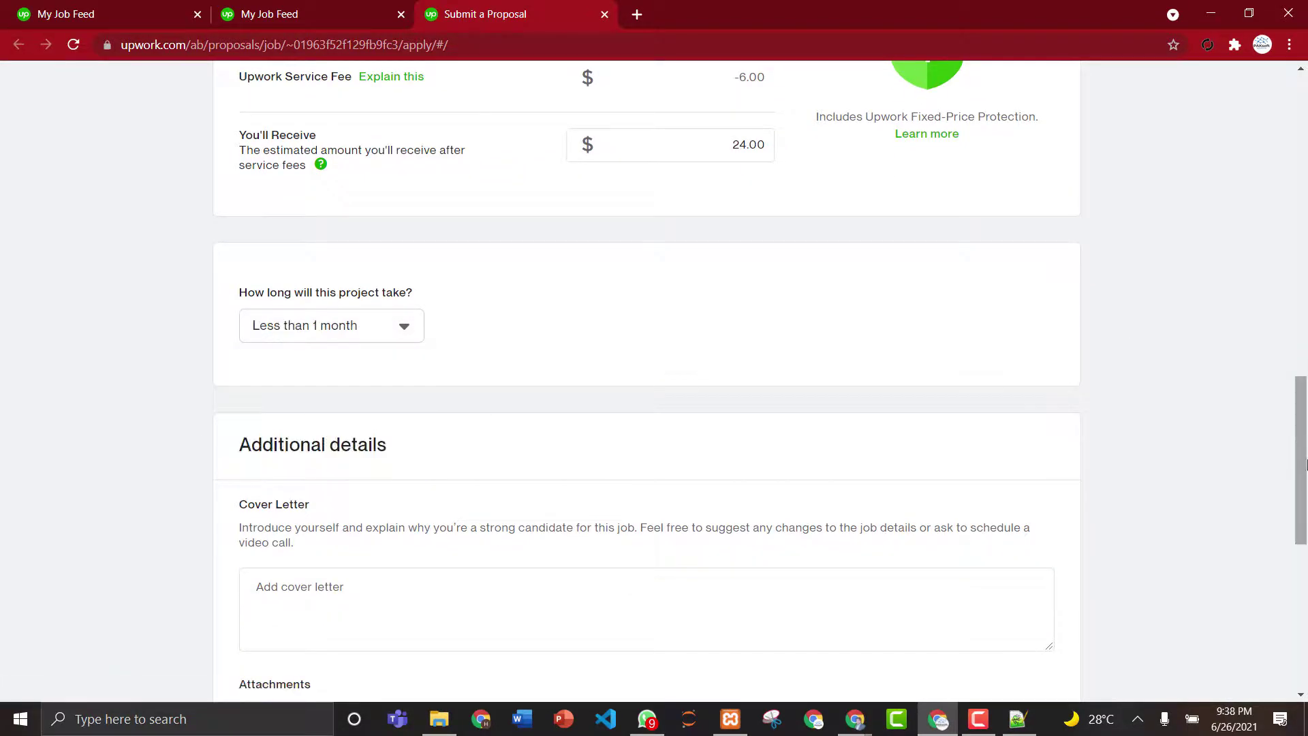
{"action": "left_click_drag", "start_coordinate": [1301, 449], "coordinate": [1301, 484]}
{"action": "scroll", "coordinate": [415, 398], "scroll_direction": "down", "scroll_amount": 3}
{"action": "left_click", "coordinate": [274, 299]}
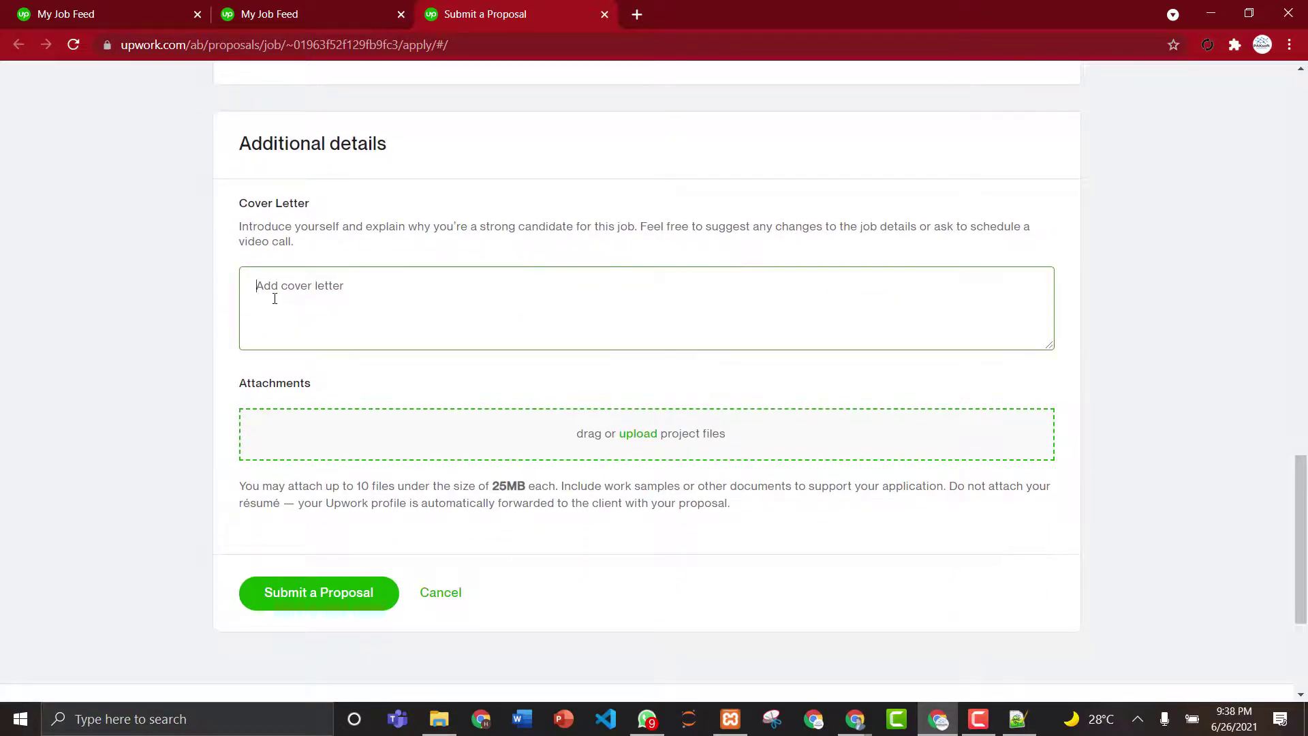
- Type 'HI read your requirements. Iable to dotask.' and mute a participant in the Google Meet call
{"action": "type", "text": "Hello,"}
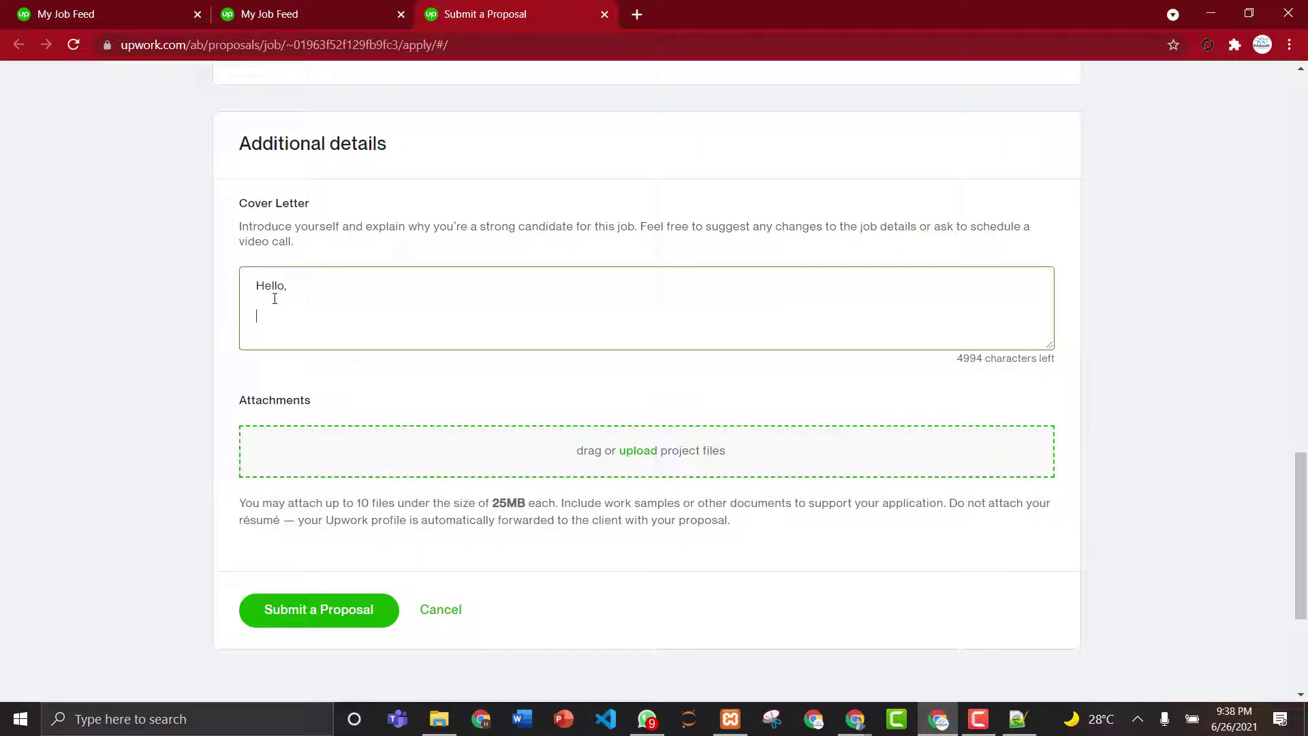
{"action": "type", "text": "I read your requirem"}
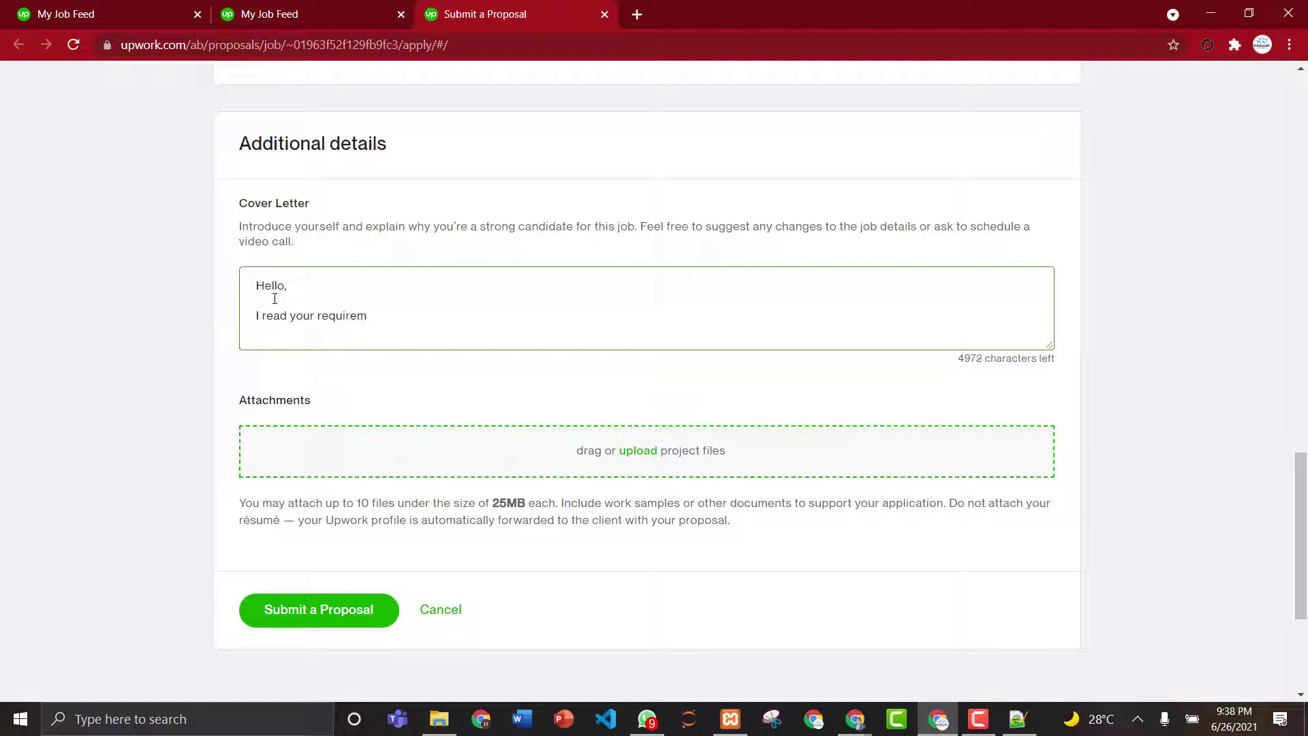
{"action": "type", "text": "ents. I will able to do this"}
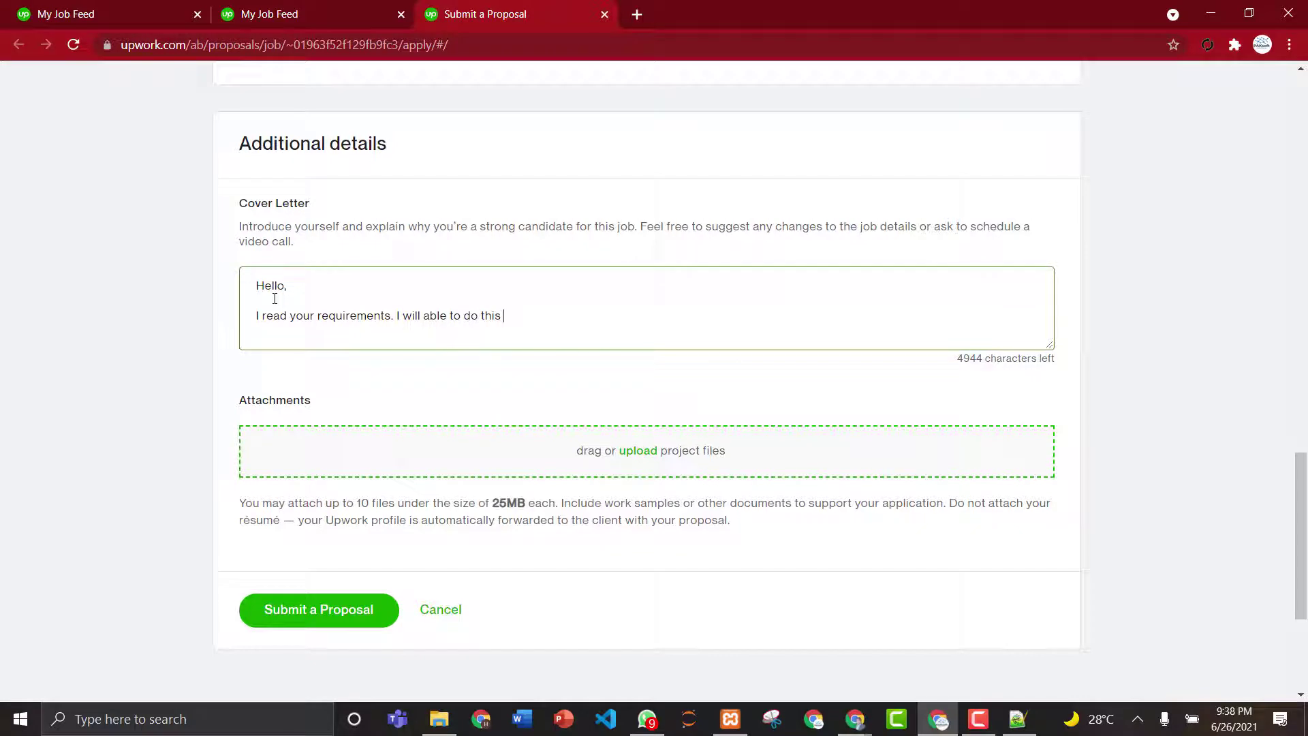
{"action": "type", "text": "task."}
{"action": "left_click", "coordinate": [856, 727]}
{"action": "left_click", "coordinate": [729, 645]}
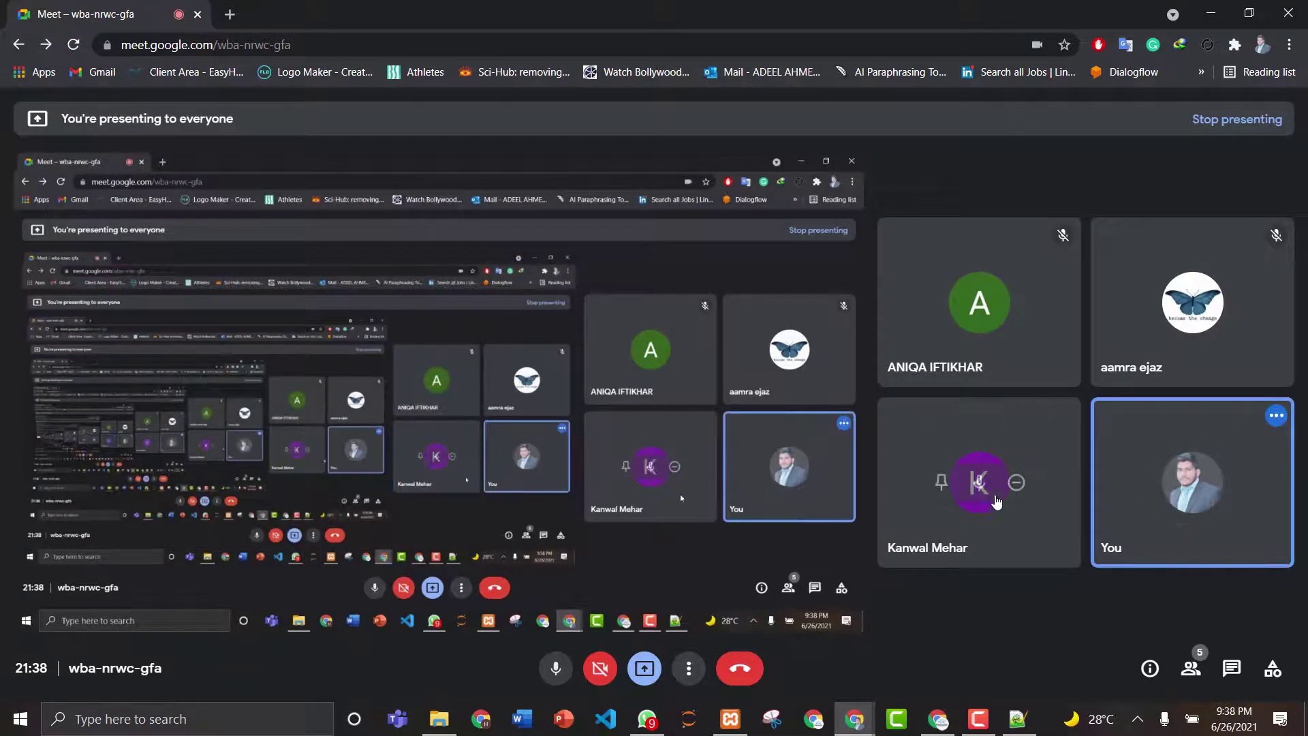
{"action": "left_click", "coordinate": [980, 484]}
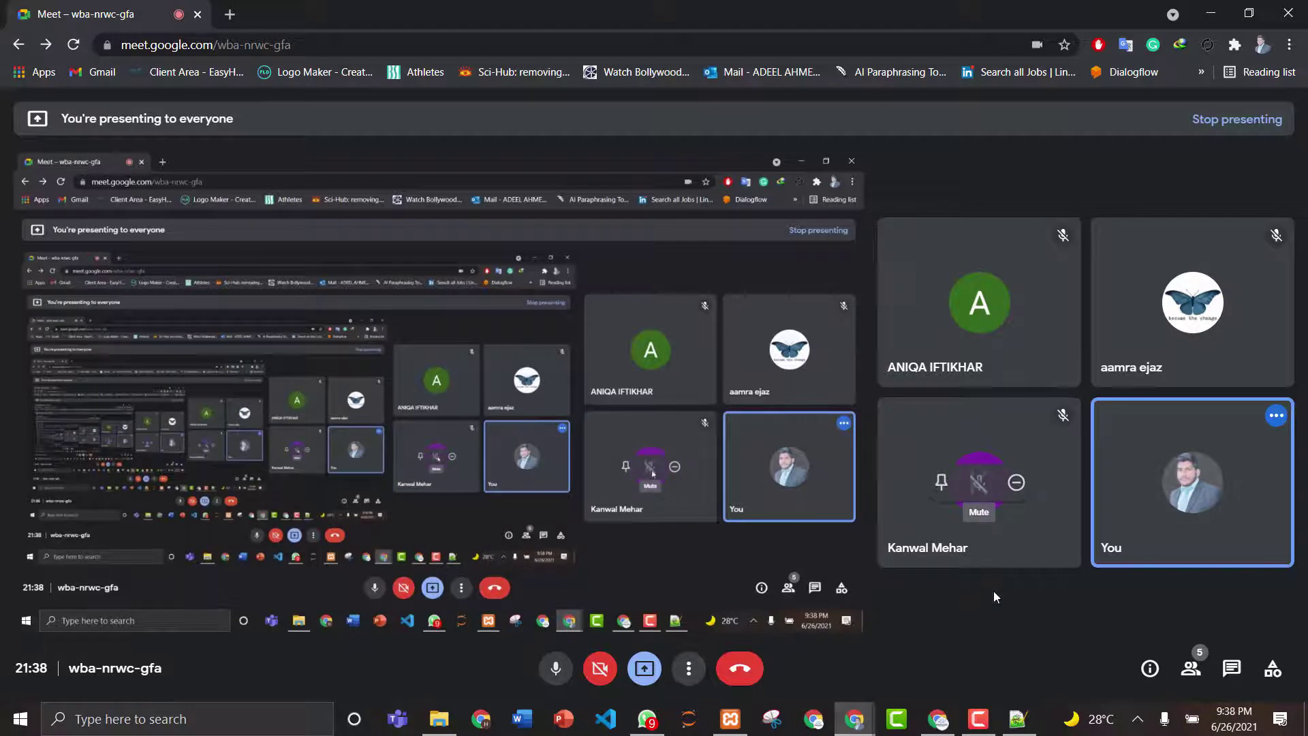
{"action": "left_click", "coordinate": [1212, 10]}
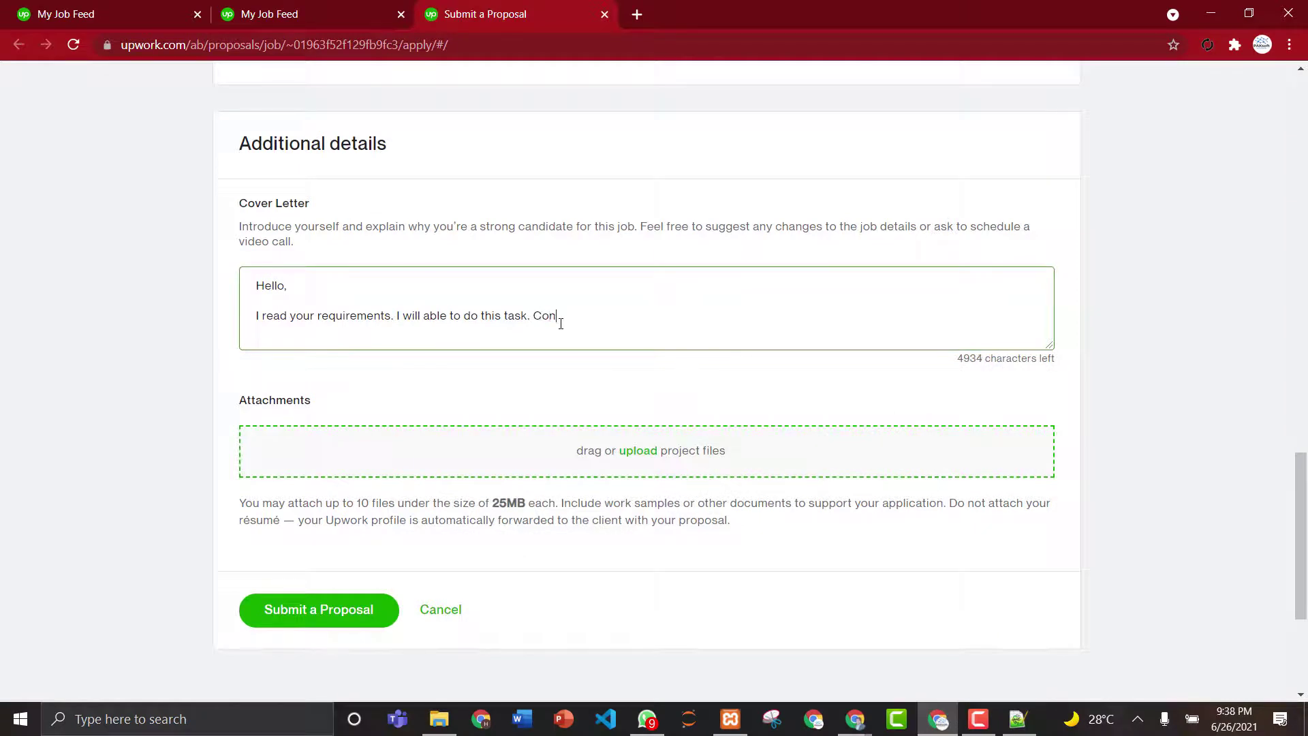
- Finish the letter with 'Contact me as soon as possible.' and a 'Regards' sign-off with your name
{"action": "type", "text": "tact me as soon as possible."}
{"action": "key", "text": "Return"}
{"action": "key", "text": "Return"}
{"action": "type", "text": "Regards"}
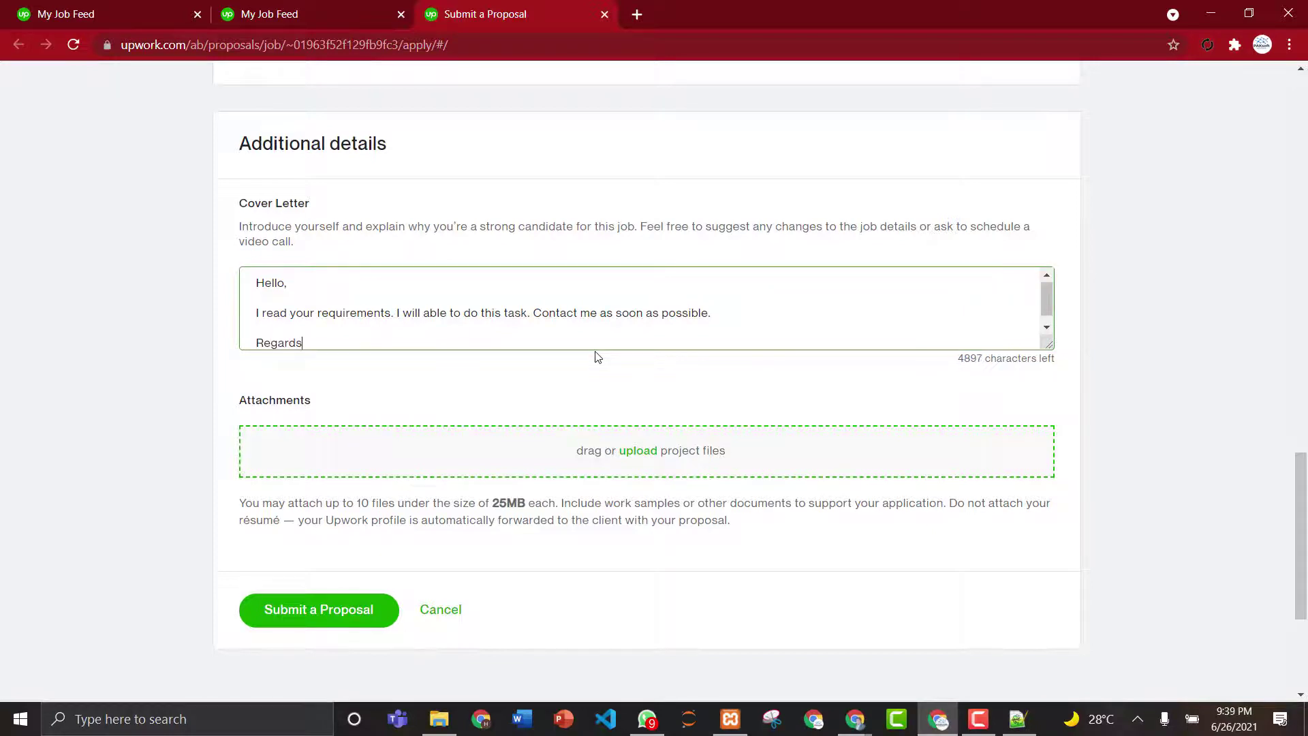
{"action": "key", "text": "Return"}
{"action": "type", "text": "Ade"}
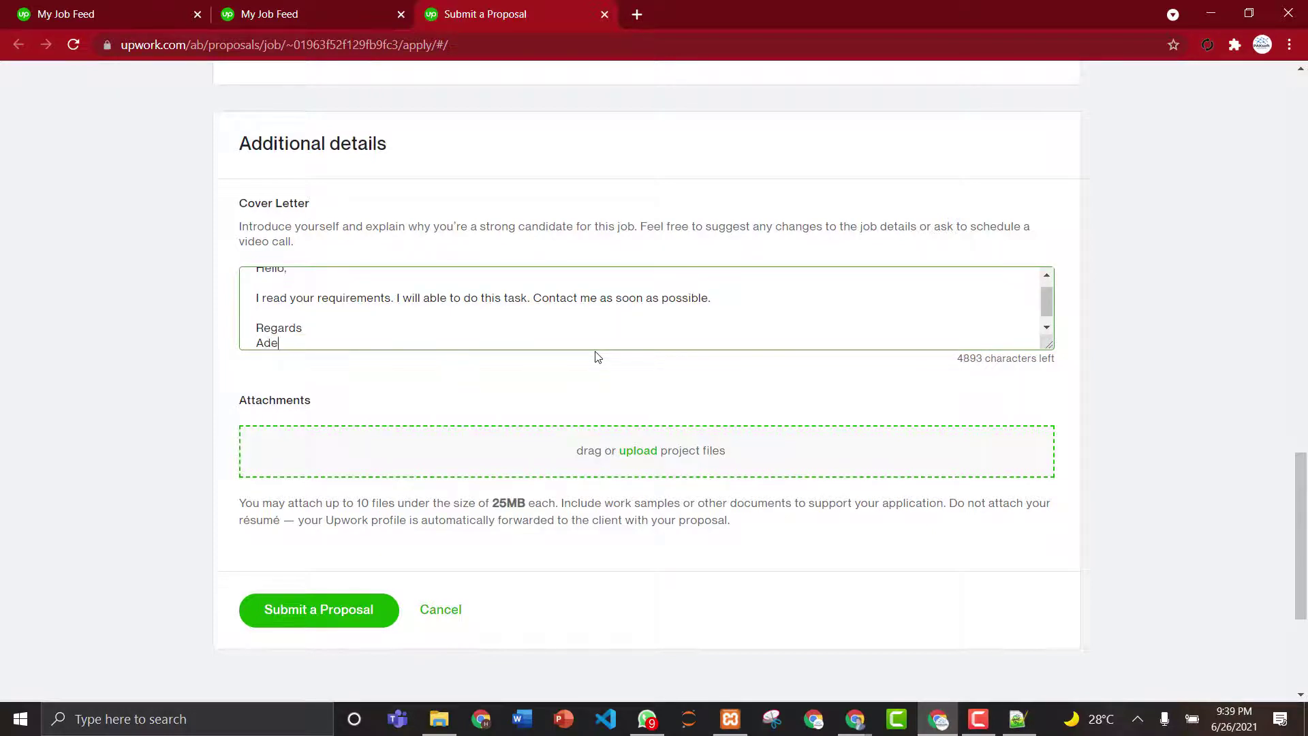
{"action": "type", "text": "el Ahmed"}
- Submit the website upgrades proposal, confirming 'Yes, I understand.' for the fixed-price terms
{"action": "left_click", "coordinate": [338, 606]}
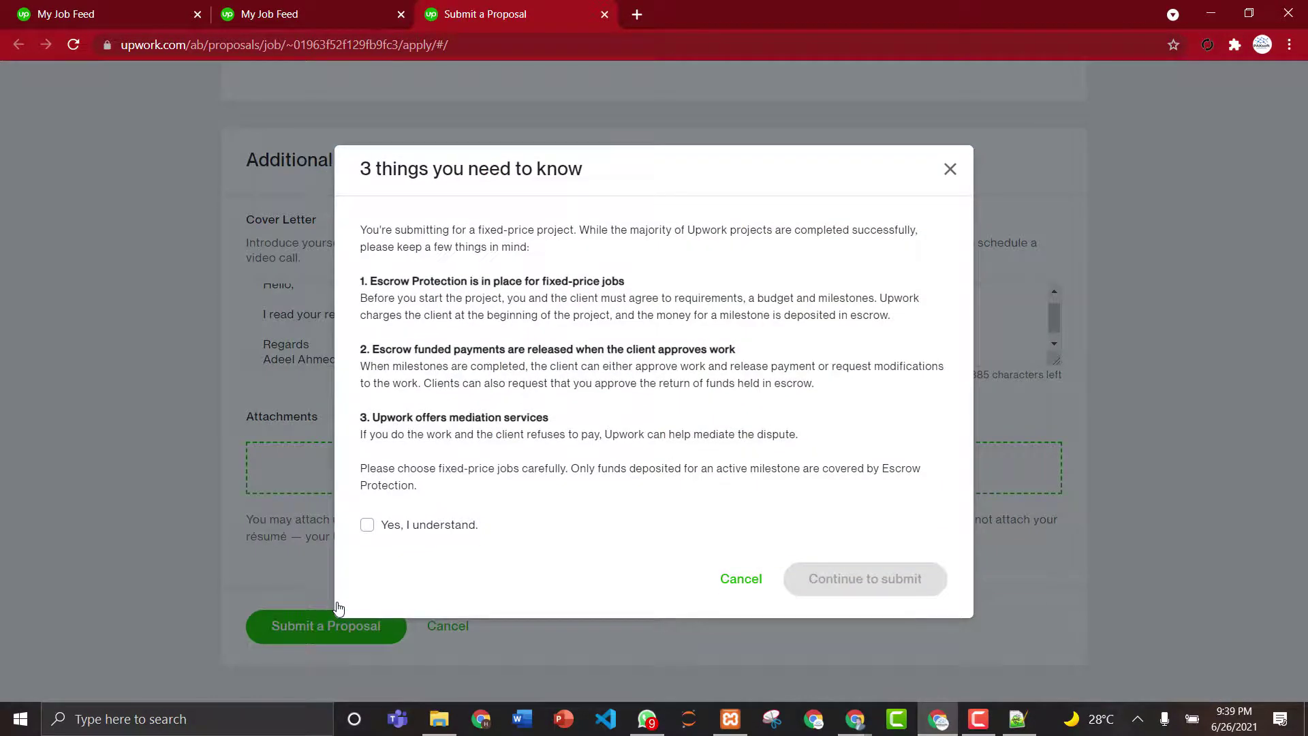
{"action": "left_click", "coordinate": [374, 536]}
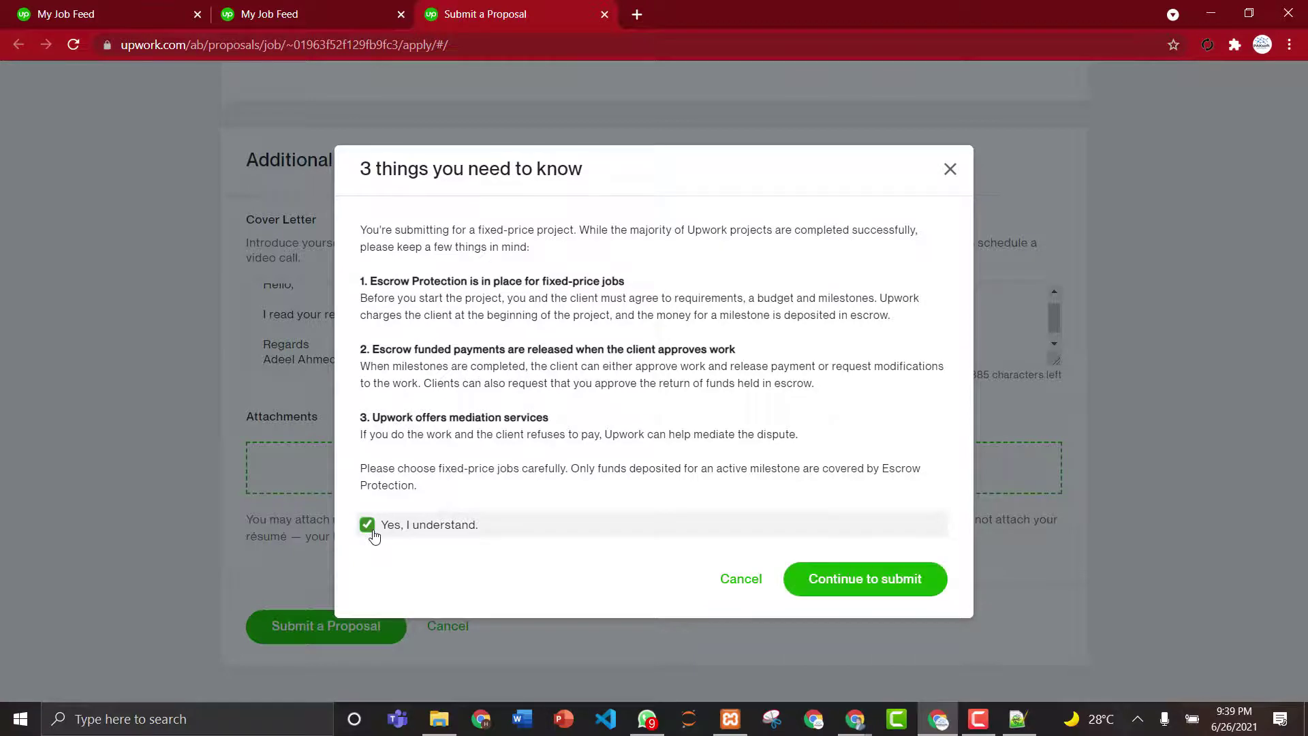
{"action": "left_click", "coordinate": [855, 583]}
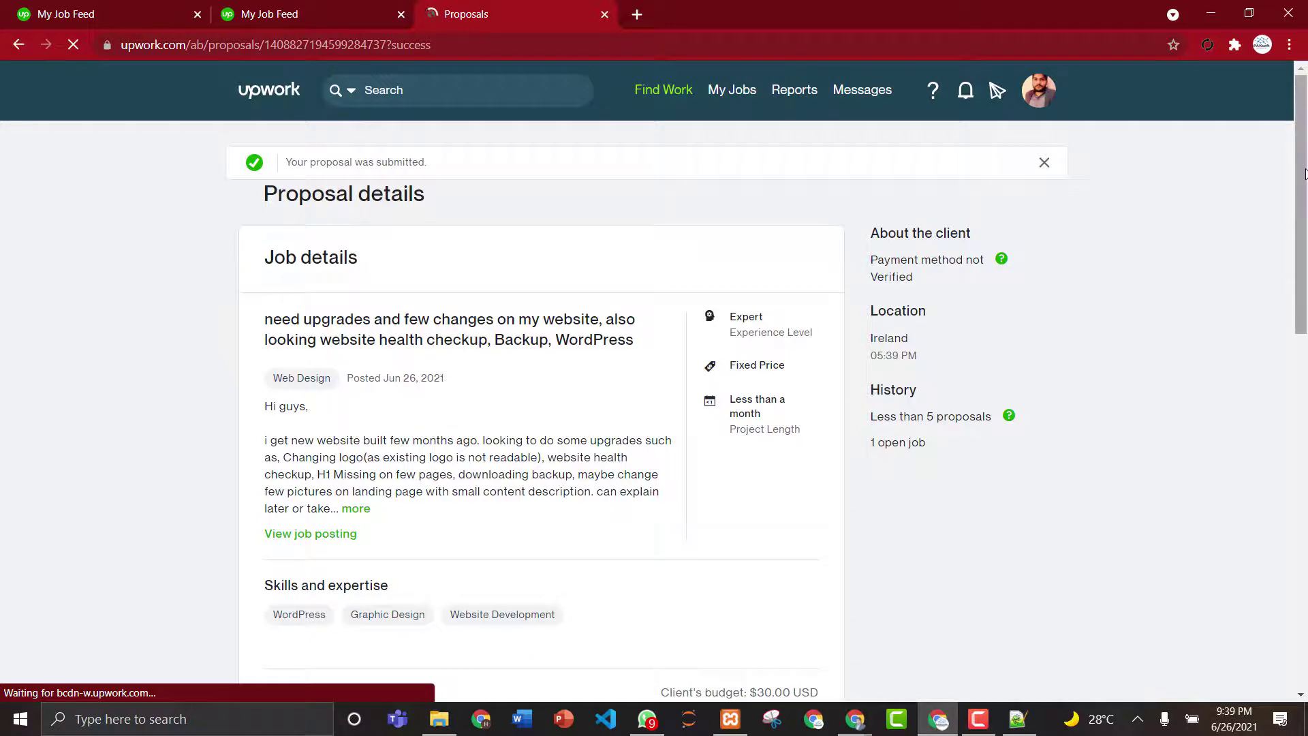
- Return to Find Work and scroll through more job listings in My Feed
{"action": "scroll", "coordinate": [1304, 174], "scroll_direction": "down", "scroll_amount": 1}
{"action": "scroll", "coordinate": [648, 93], "scroll_direction": "up", "scroll_amount": 1}
{"action": "mouse_move", "coordinate": [674, 92]}
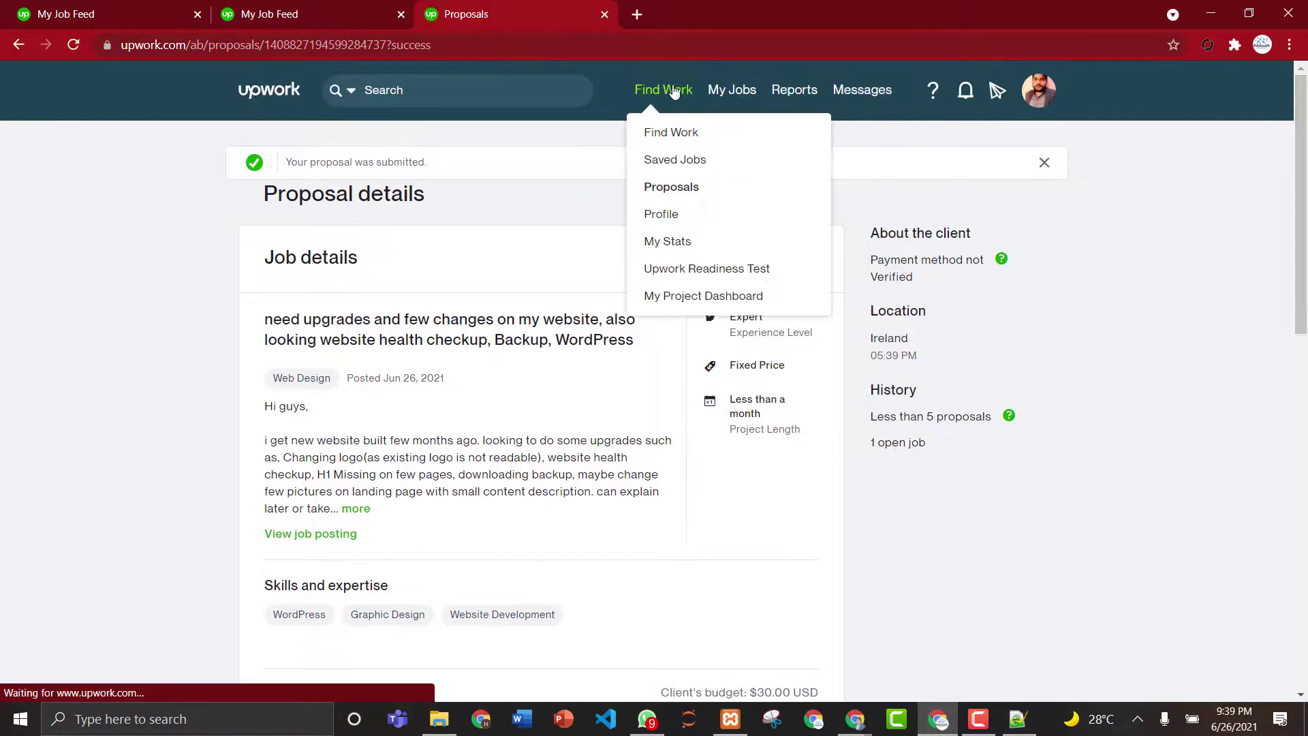
{"action": "left_click", "coordinate": [675, 92]}
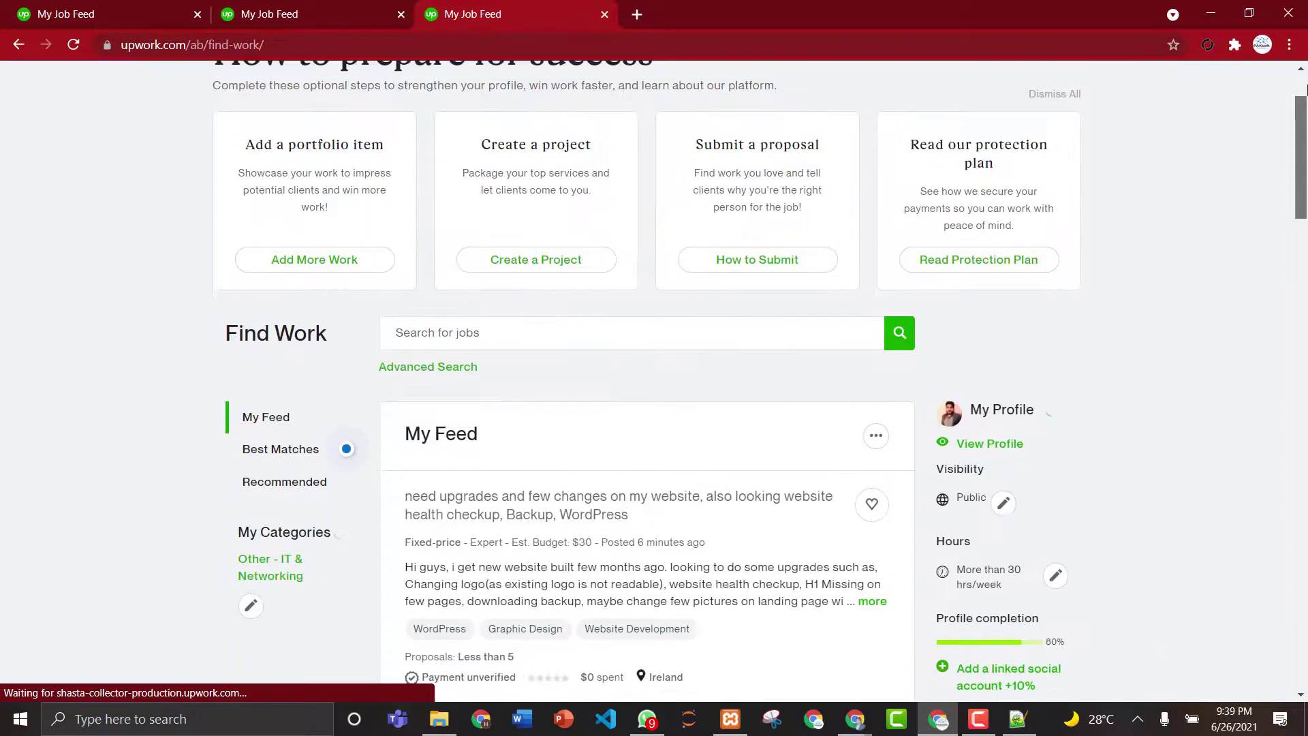
{"action": "left_click_drag", "start_coordinate": [1306, 87], "coordinate": [1306, 321]}
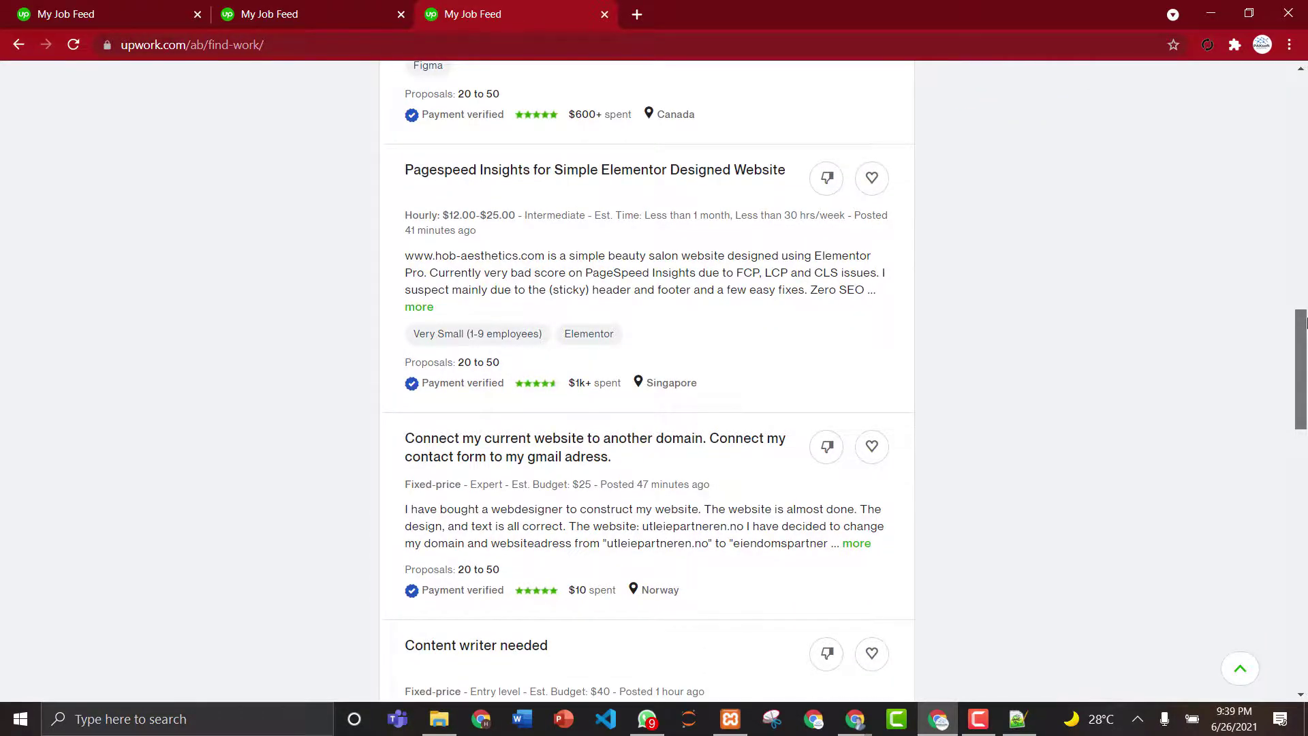
{"action": "left_click_drag", "start_coordinate": [1306, 324], "coordinate": [1306, 352]}
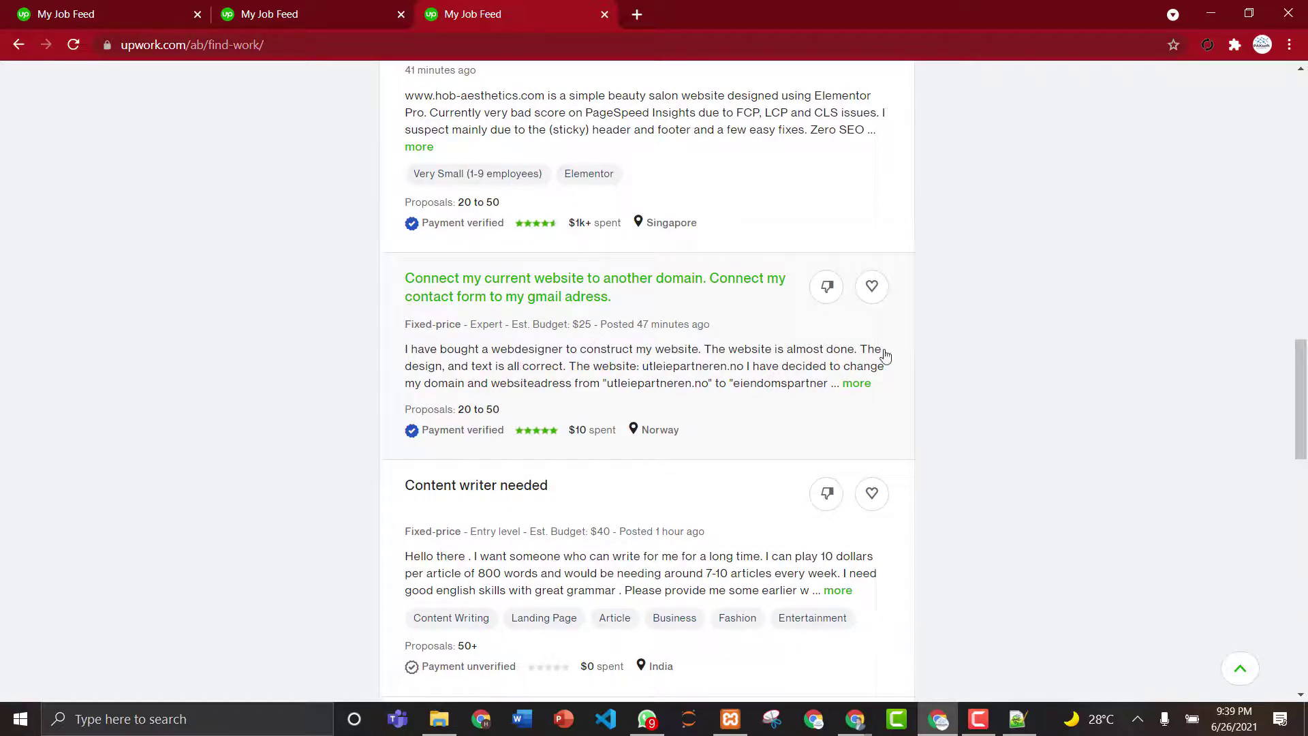
{"action": "left_click_drag", "start_coordinate": [1306, 387], "coordinate": [1306, 387]}
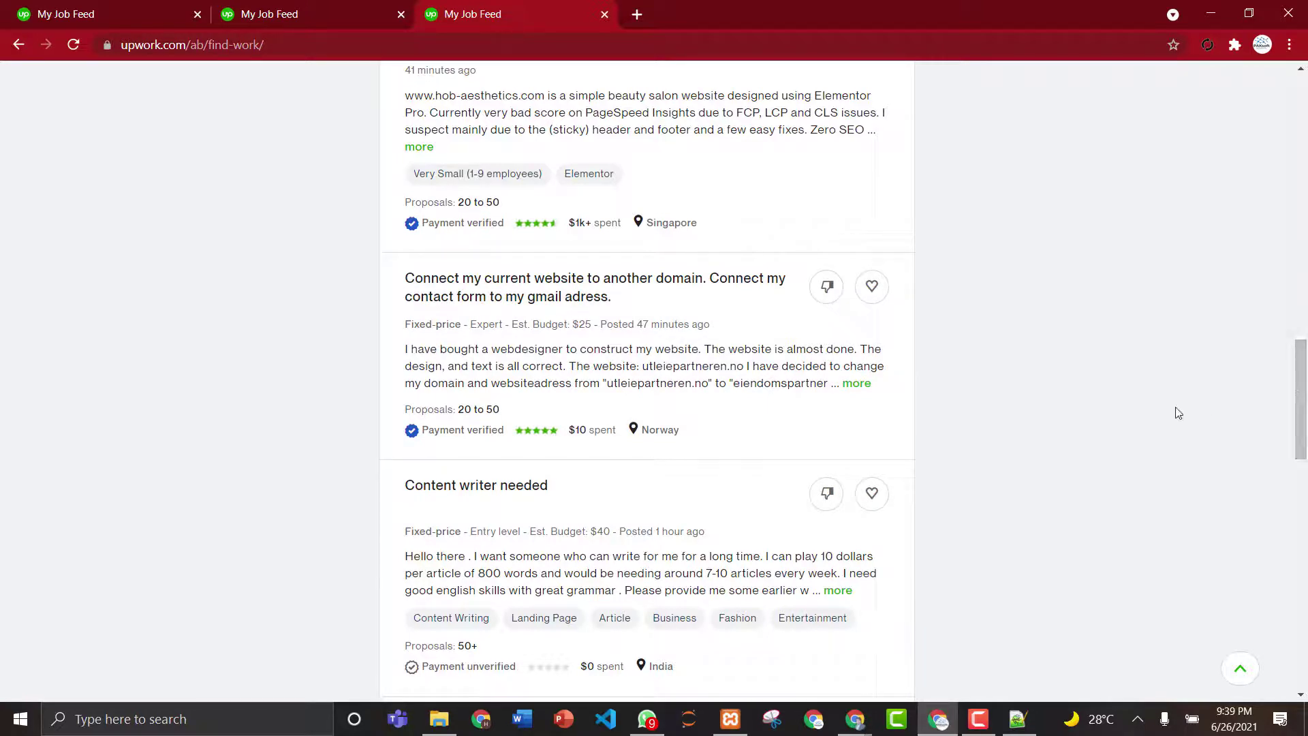
{"action": "left_click_drag", "start_coordinate": [1305, 376], "coordinate": [1306, 452]}
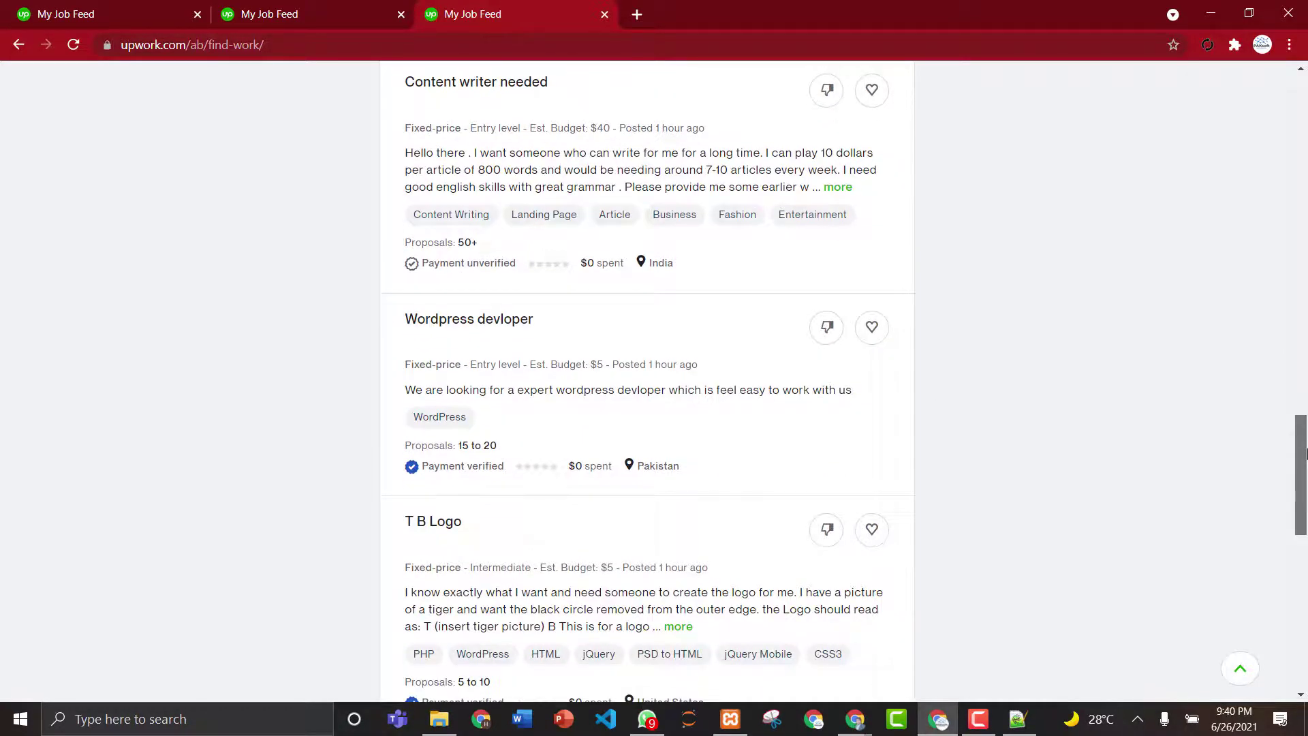
{"action": "left_click_drag", "start_coordinate": [1305, 453], "coordinate": [1306, 534]}
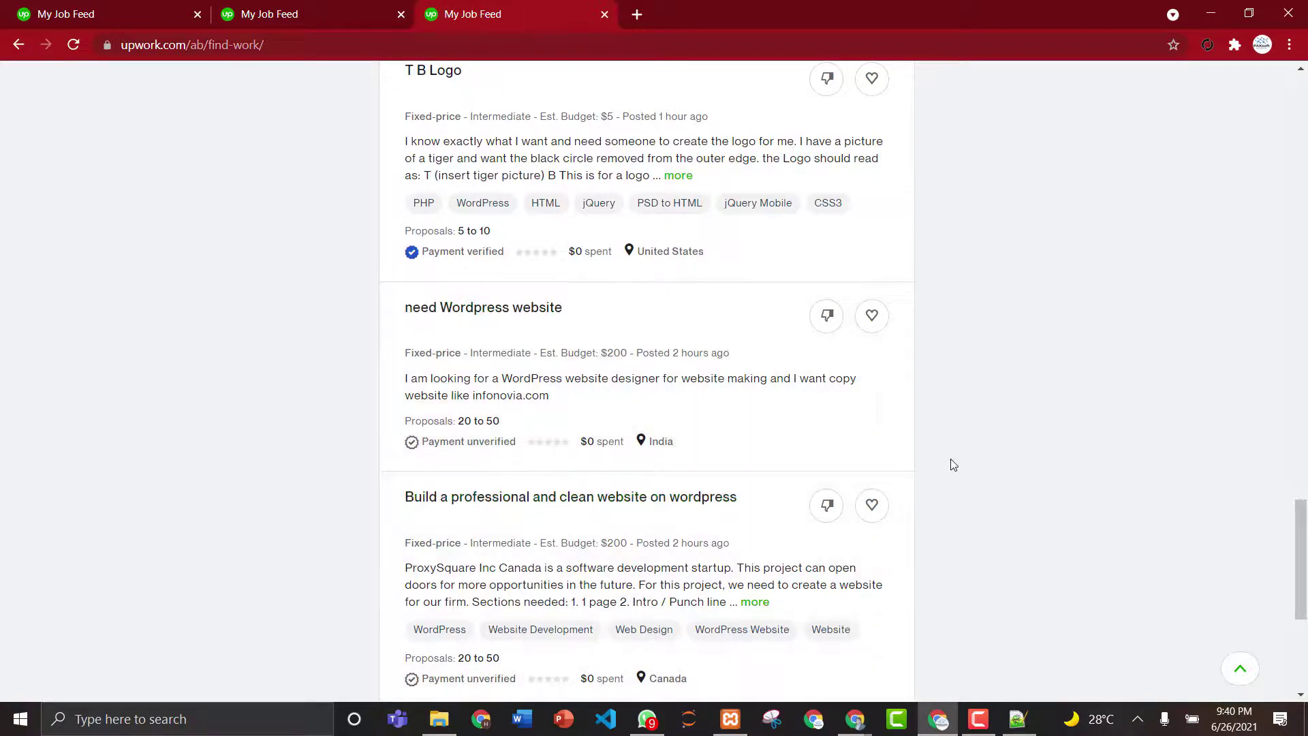
- Scroll back to the top of the feed and open Messages
{"action": "left_click_drag", "start_coordinate": [1304, 550], "coordinate": [1302, 587]}
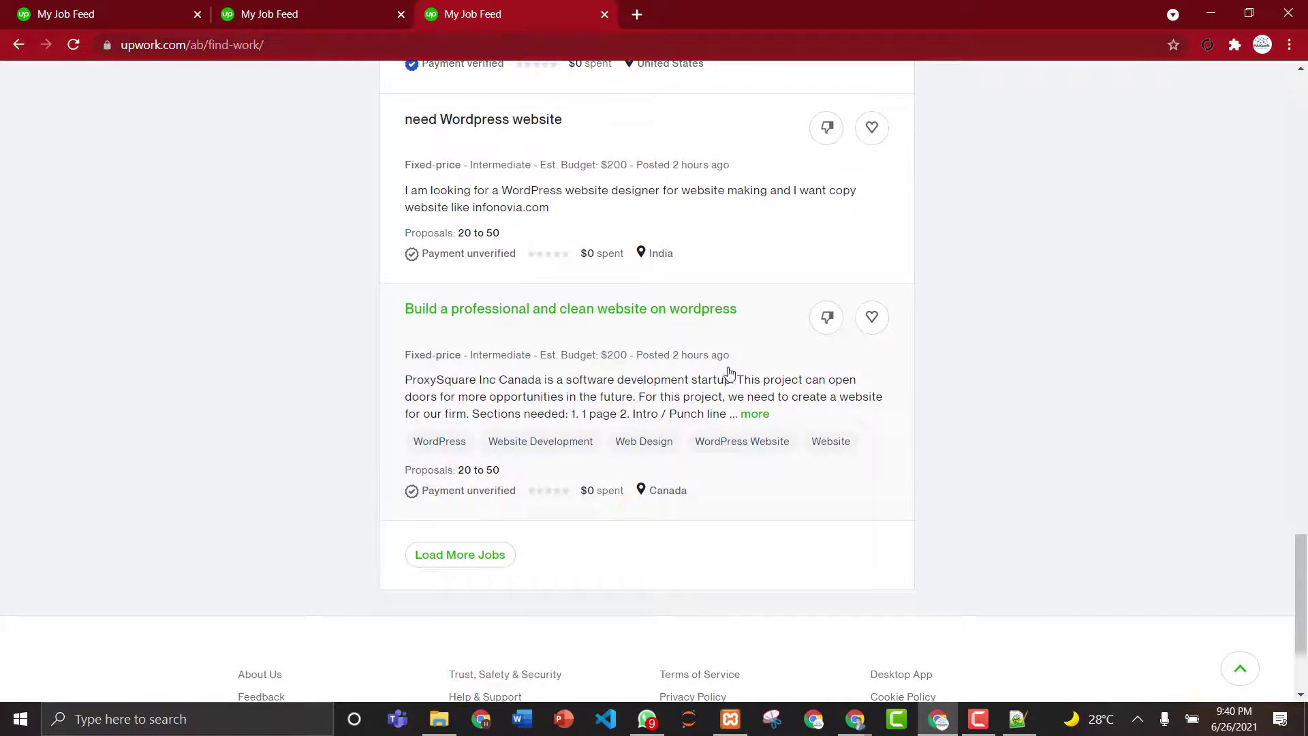
{"action": "left_click_drag", "start_coordinate": [1306, 538], "coordinate": [1301, 68]}
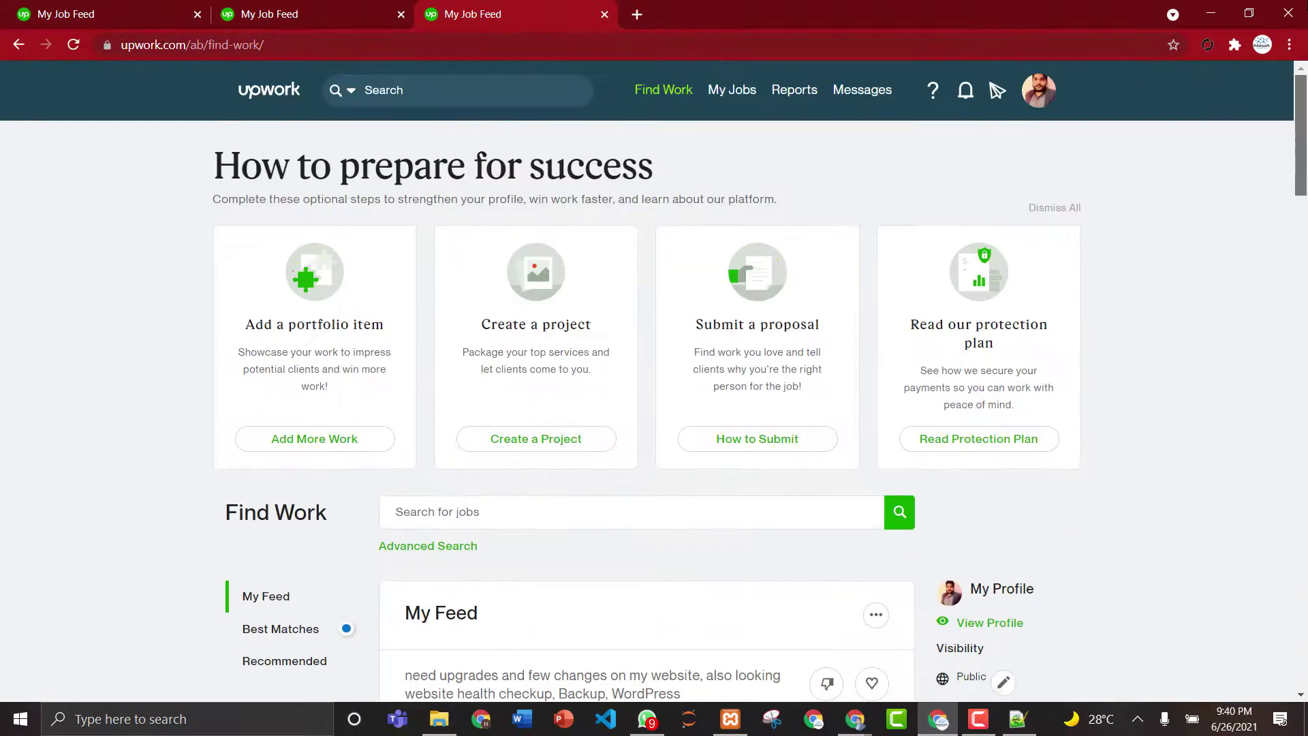
{"action": "left_click", "coordinate": [840, 94]}
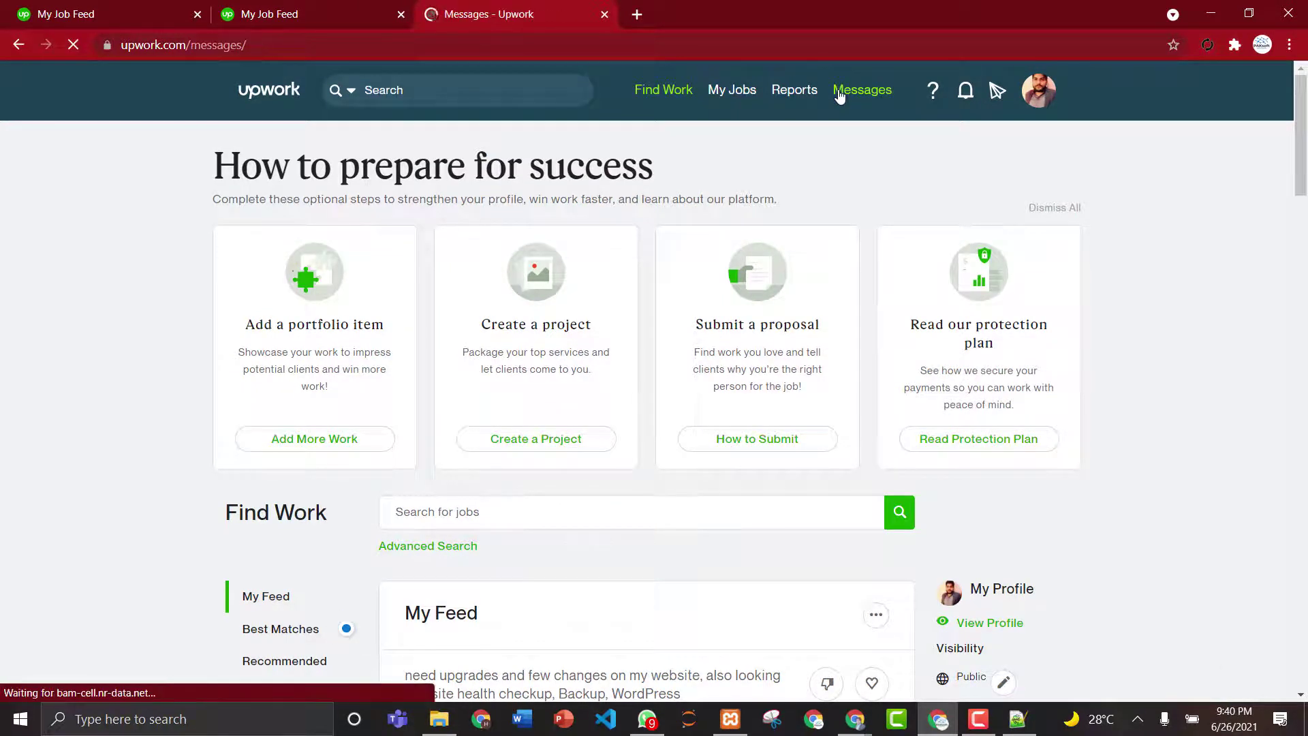
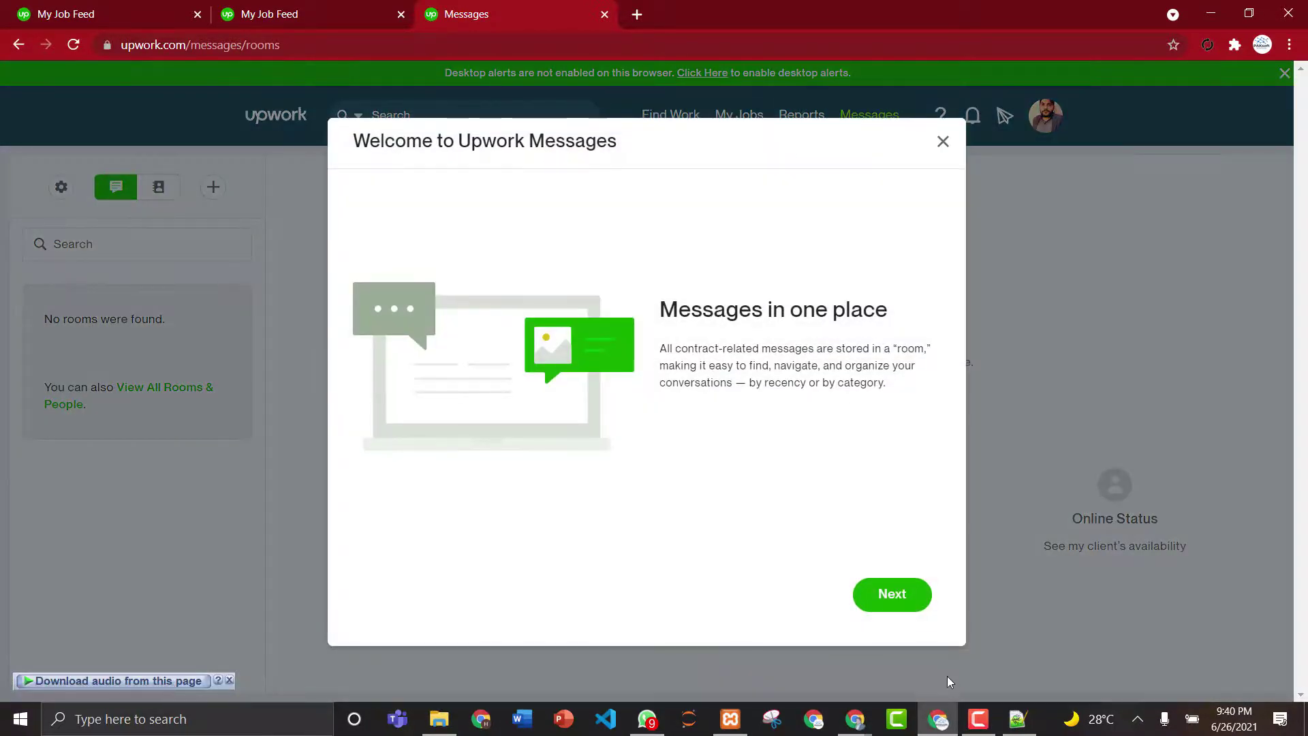
- Finish the Upwork Messages welcome tour, then close the Messages and extra My Job Feed tabs
{"action": "left_click", "coordinate": [905, 596]}
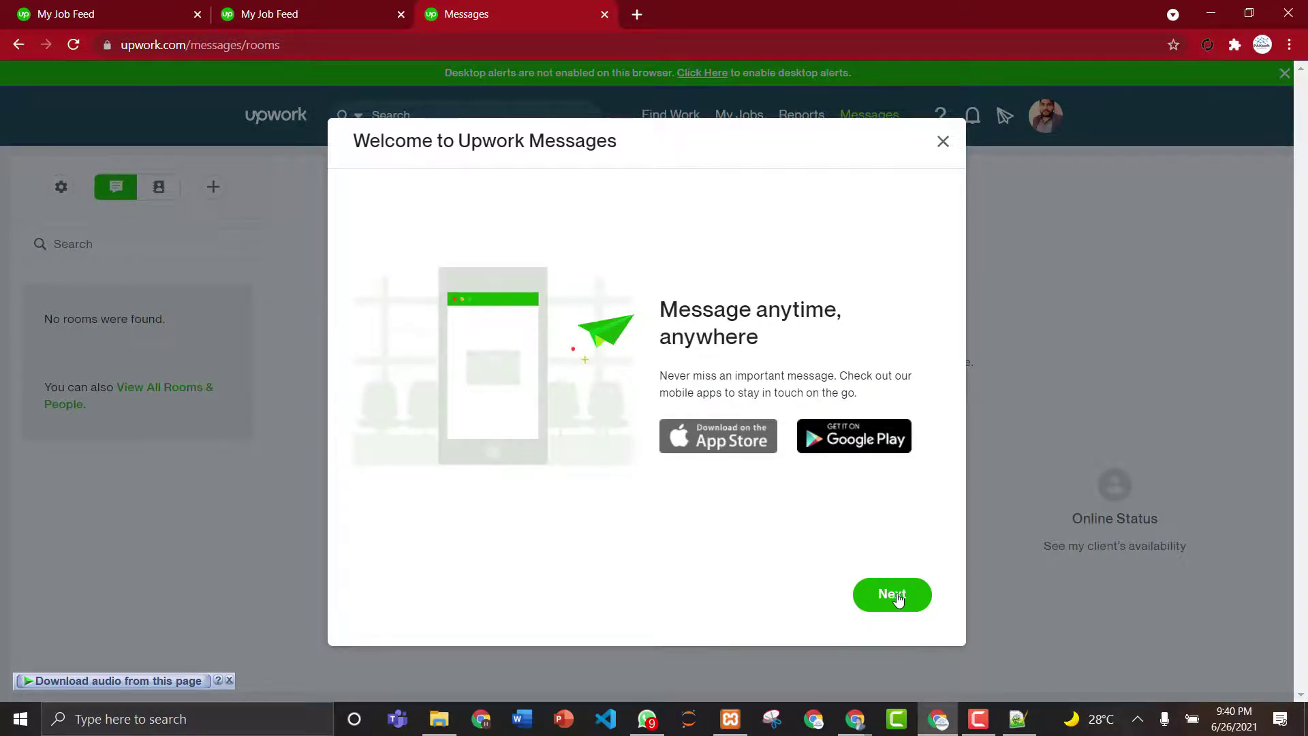
{"action": "left_click", "coordinate": [903, 596]}
{"action": "left_click", "coordinate": [899, 597]}
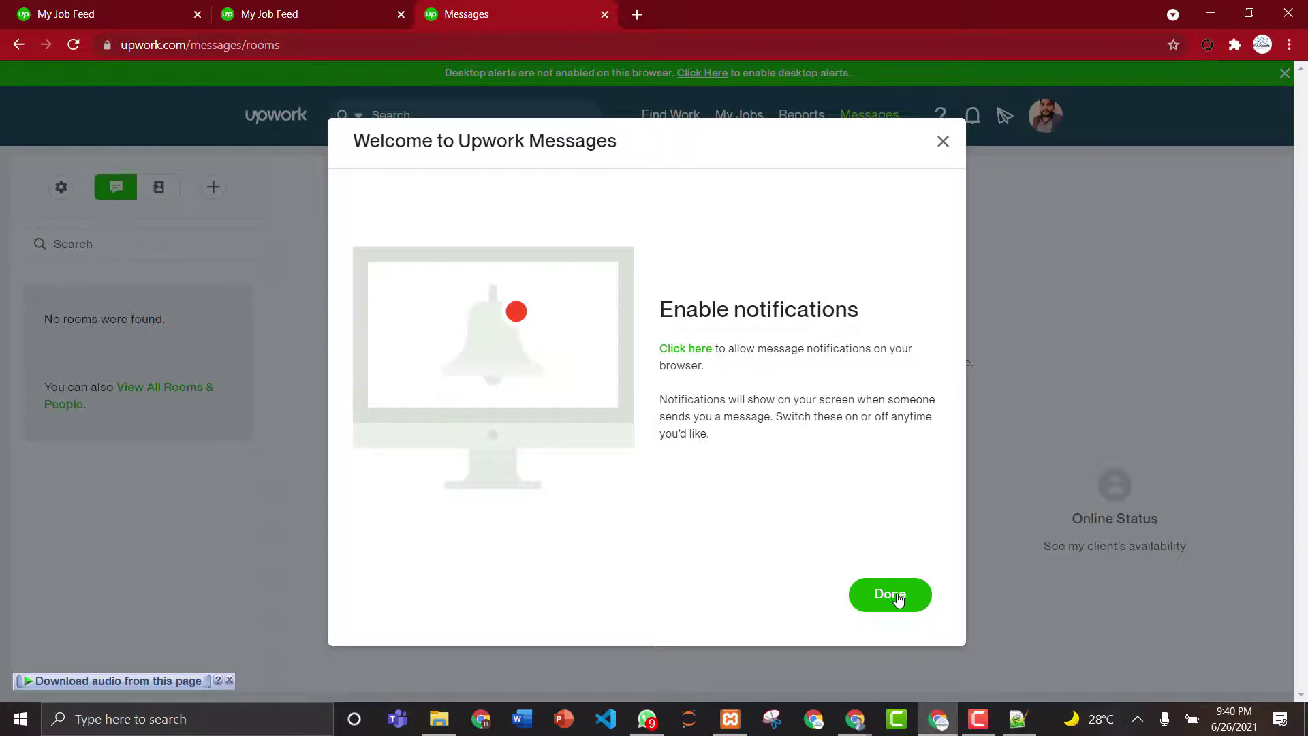
{"action": "left_click", "coordinate": [898, 597]}
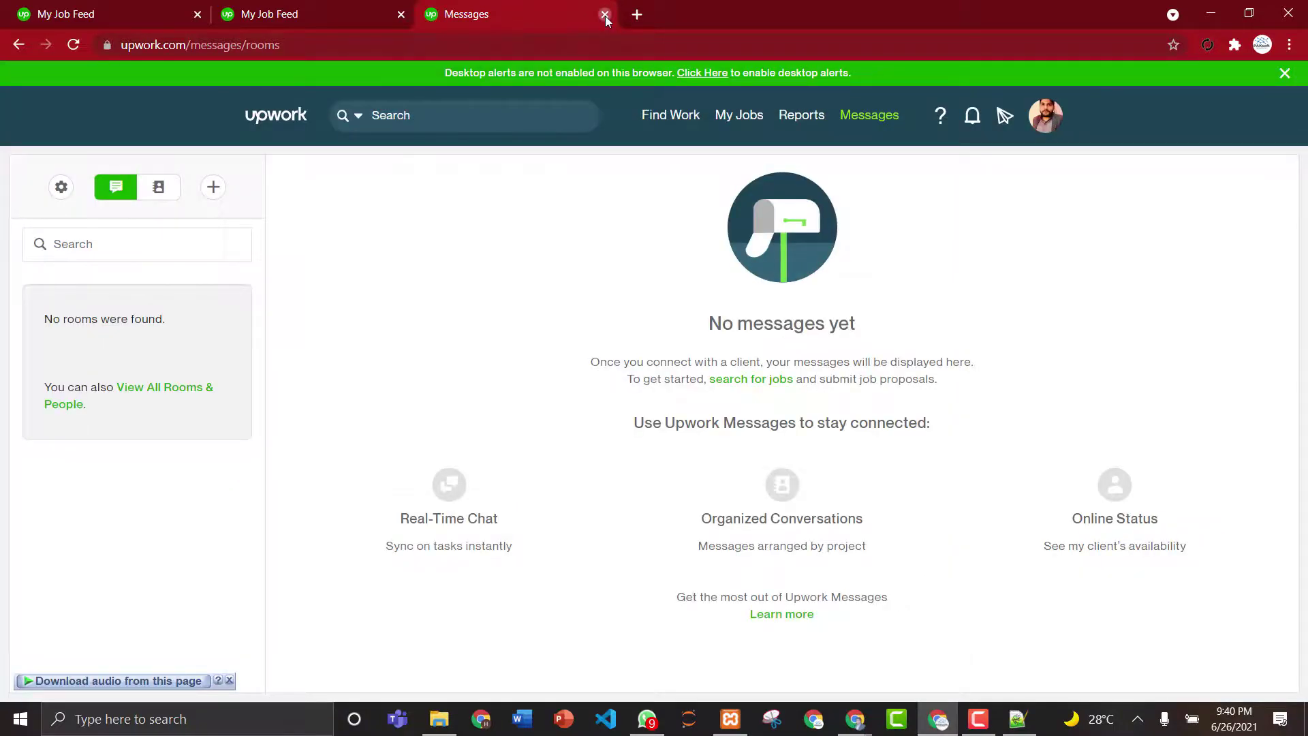
{"action": "left_click", "coordinate": [605, 15]}
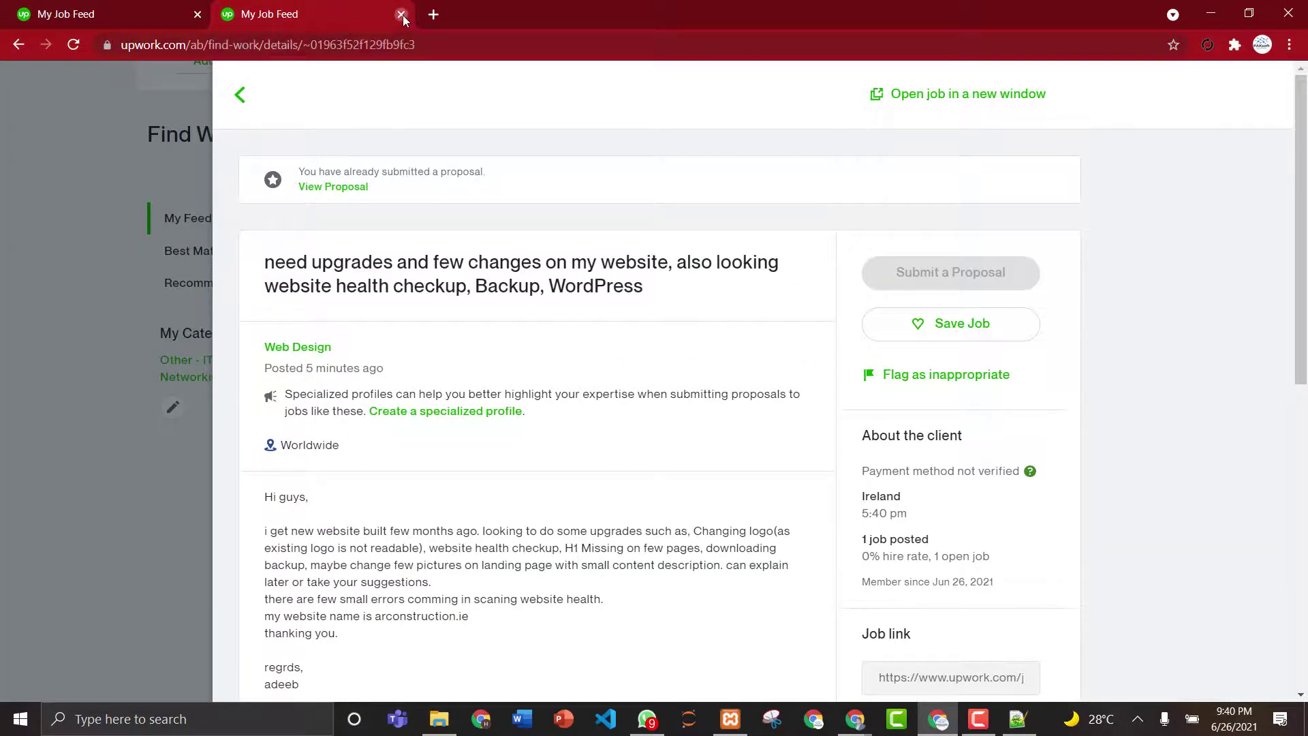
{"action": "left_click", "coordinate": [401, 14]}
- In a new tab, search Google for 'paklancers' and open the PakLancers website
{"action": "left_click", "coordinate": [230, 12]}
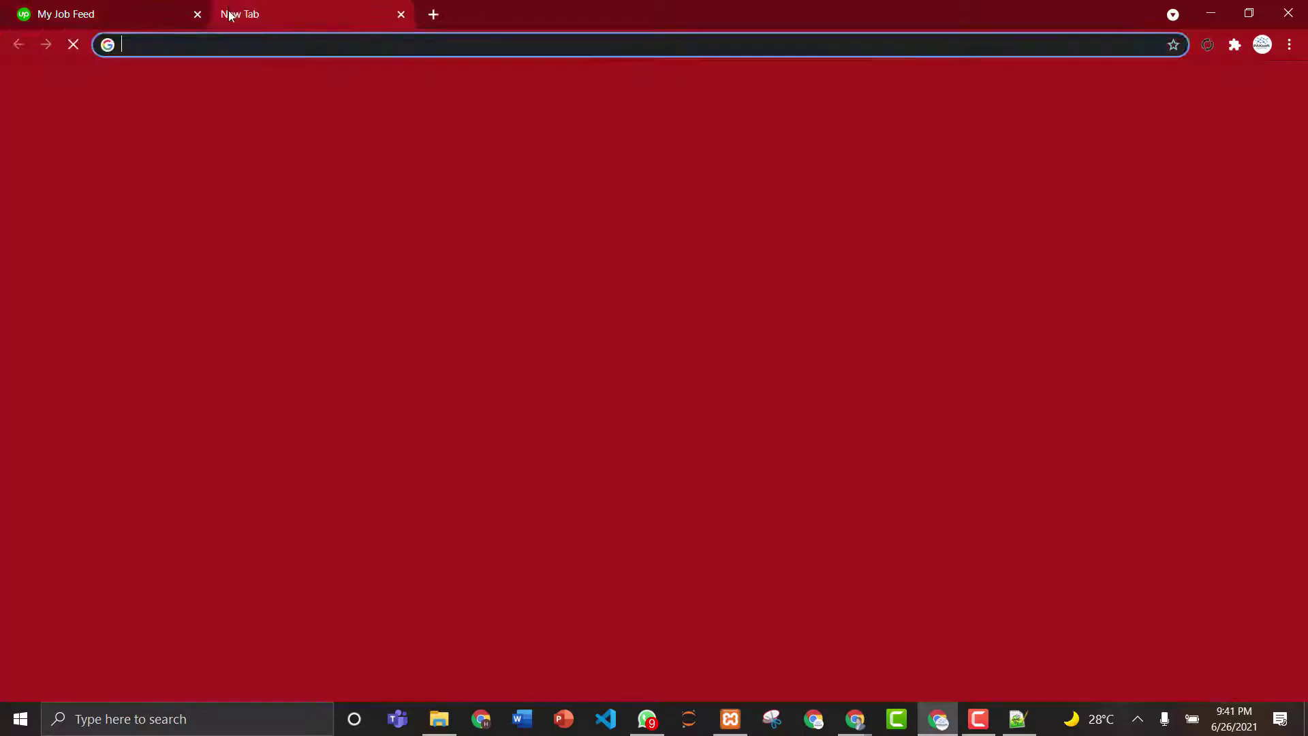
{"action": "left_click", "coordinate": [197, 15]}
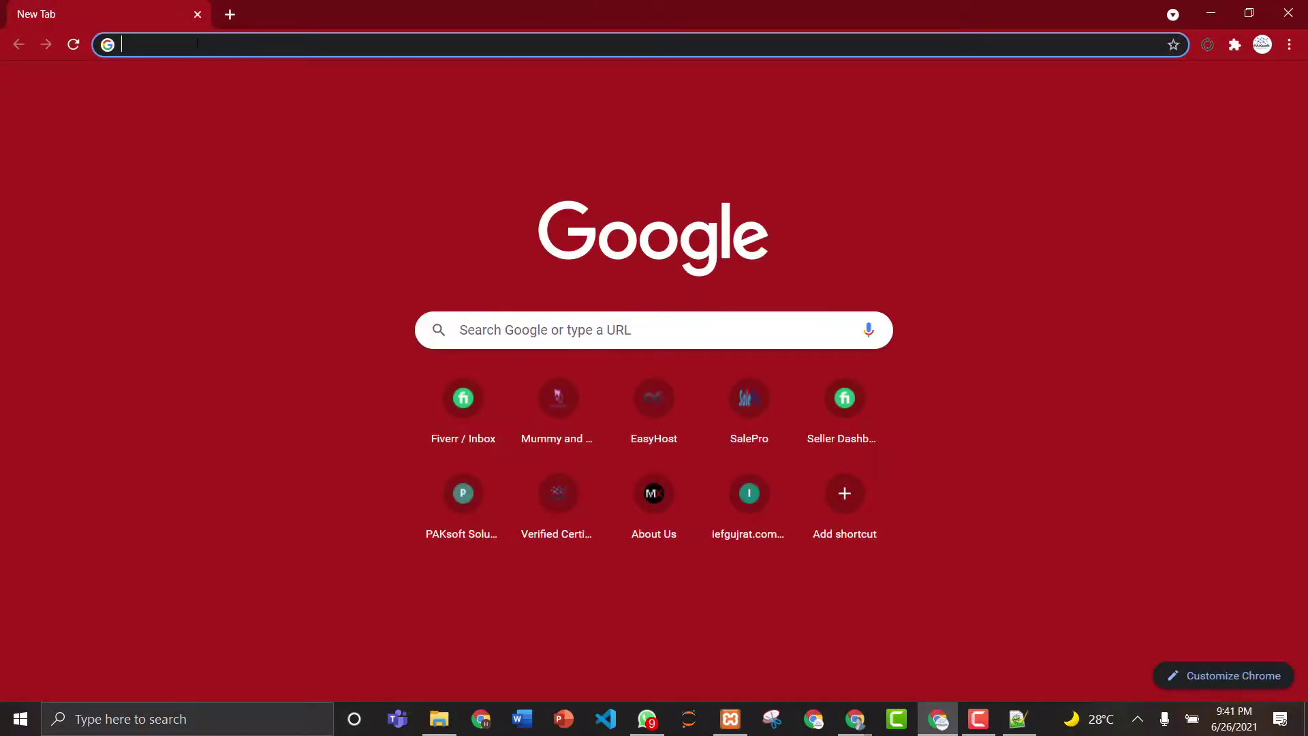
{"action": "type", "text": "paklance"}
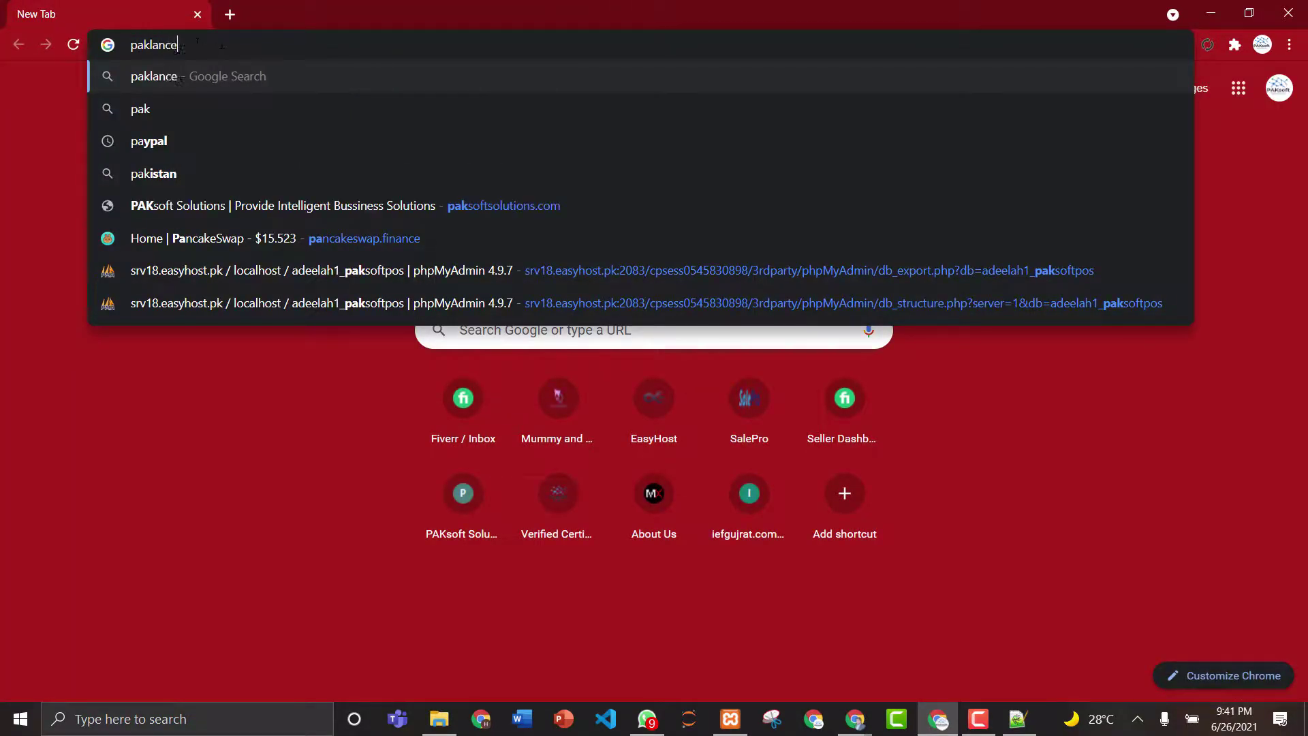
{"action": "type", "text": "rs"}
{"action": "key", "text": "Return"}
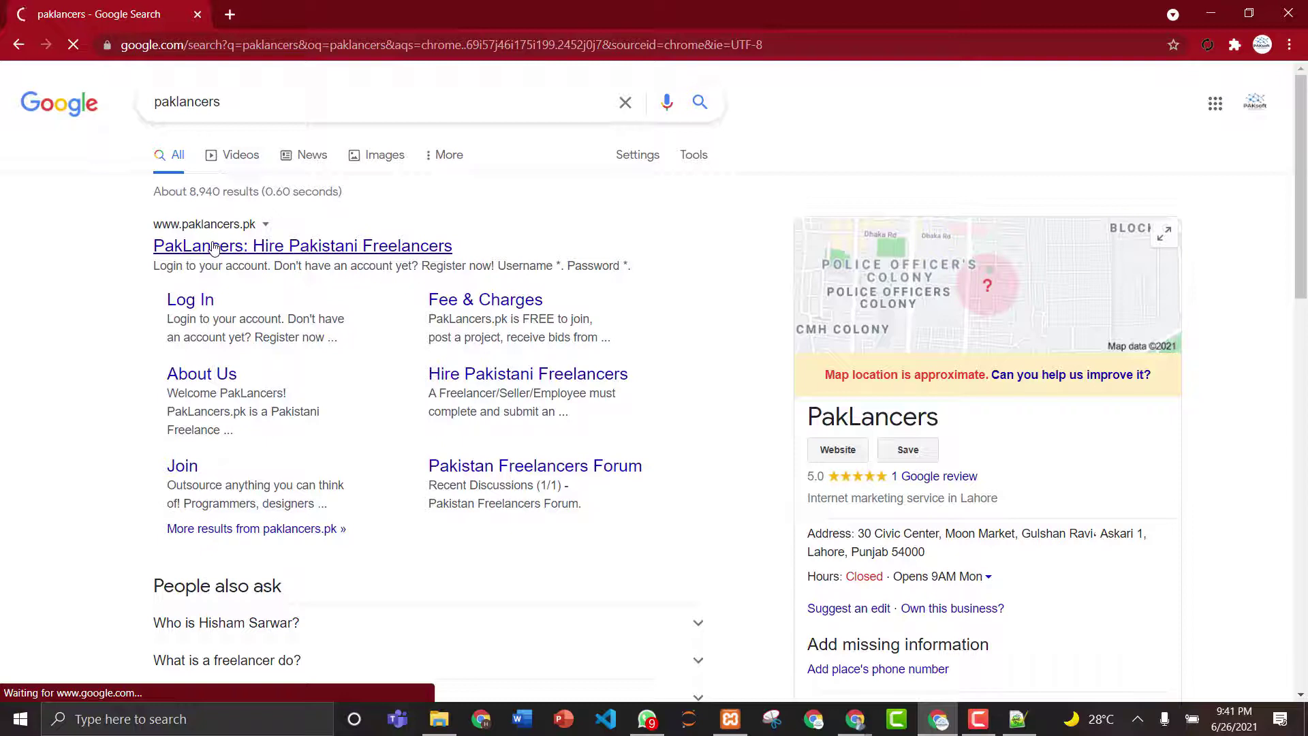
{"action": "left_click", "coordinate": [259, 262]}
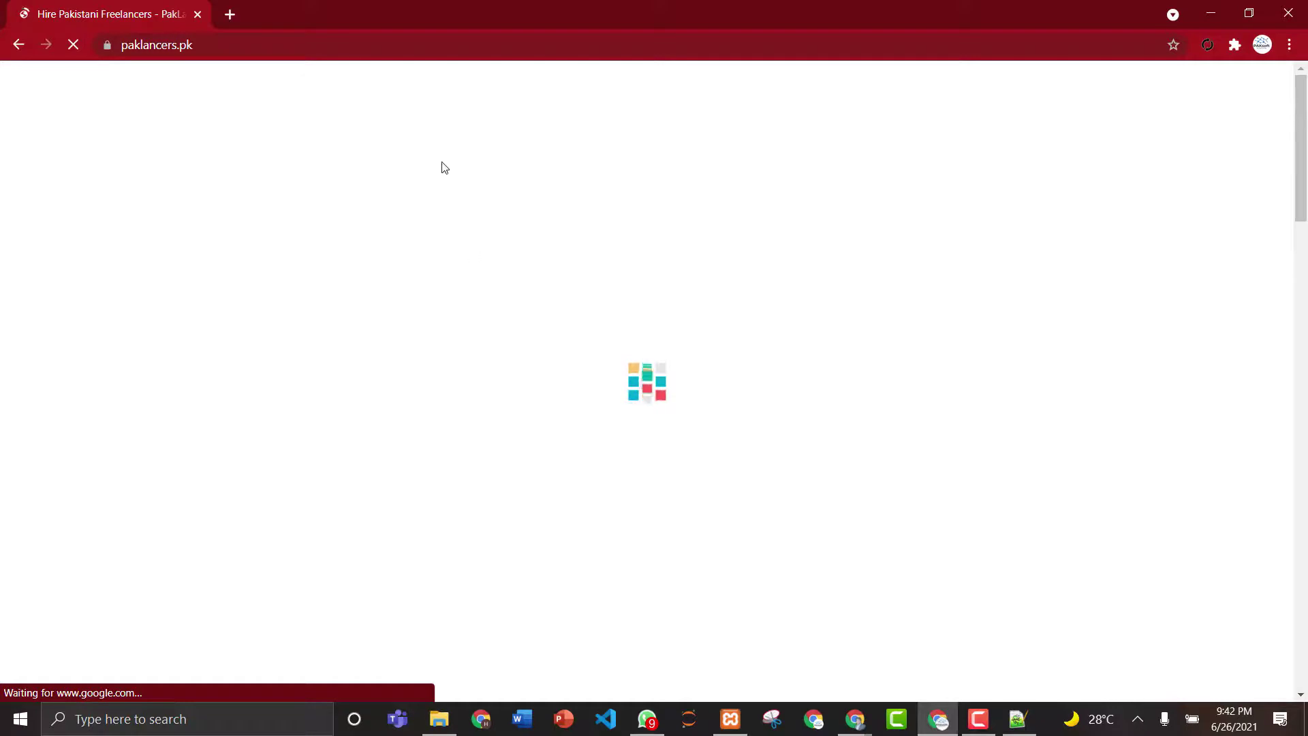
{"action": "left_click", "coordinate": [268, 50]}
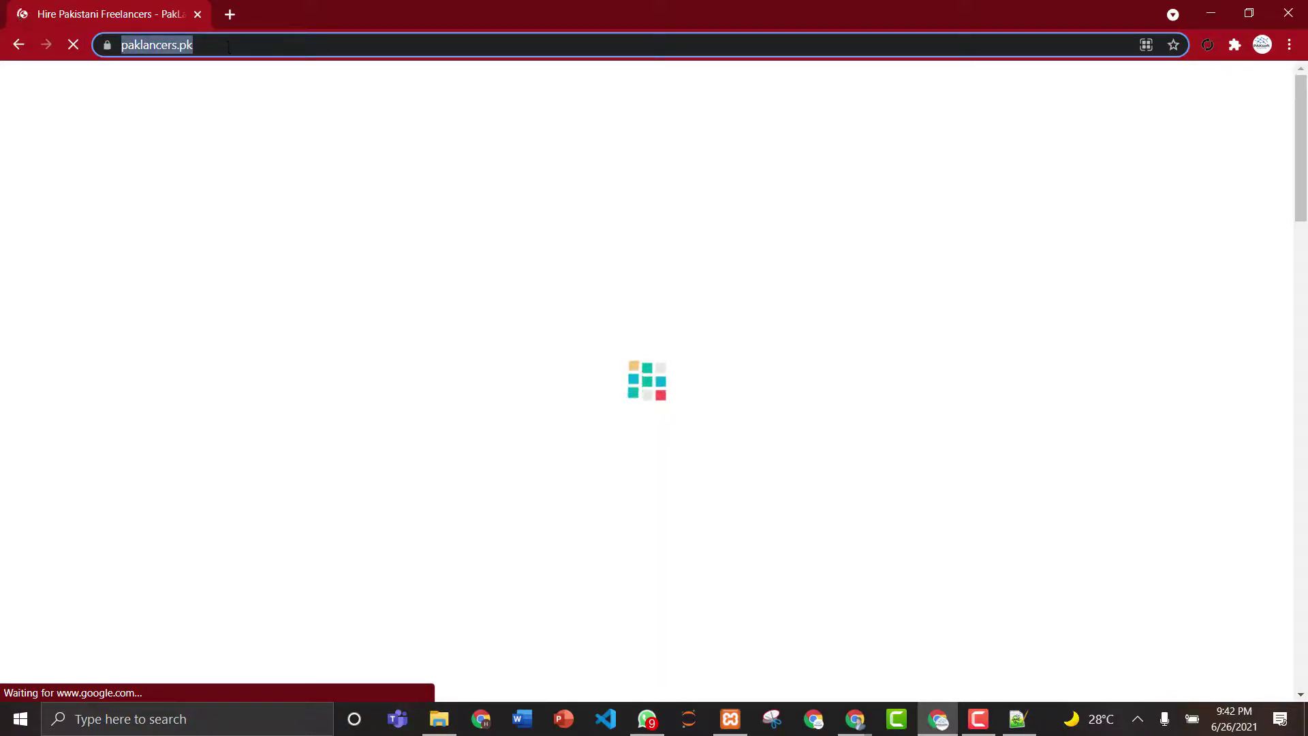
{"action": "left_click", "coordinate": [250, 104]}
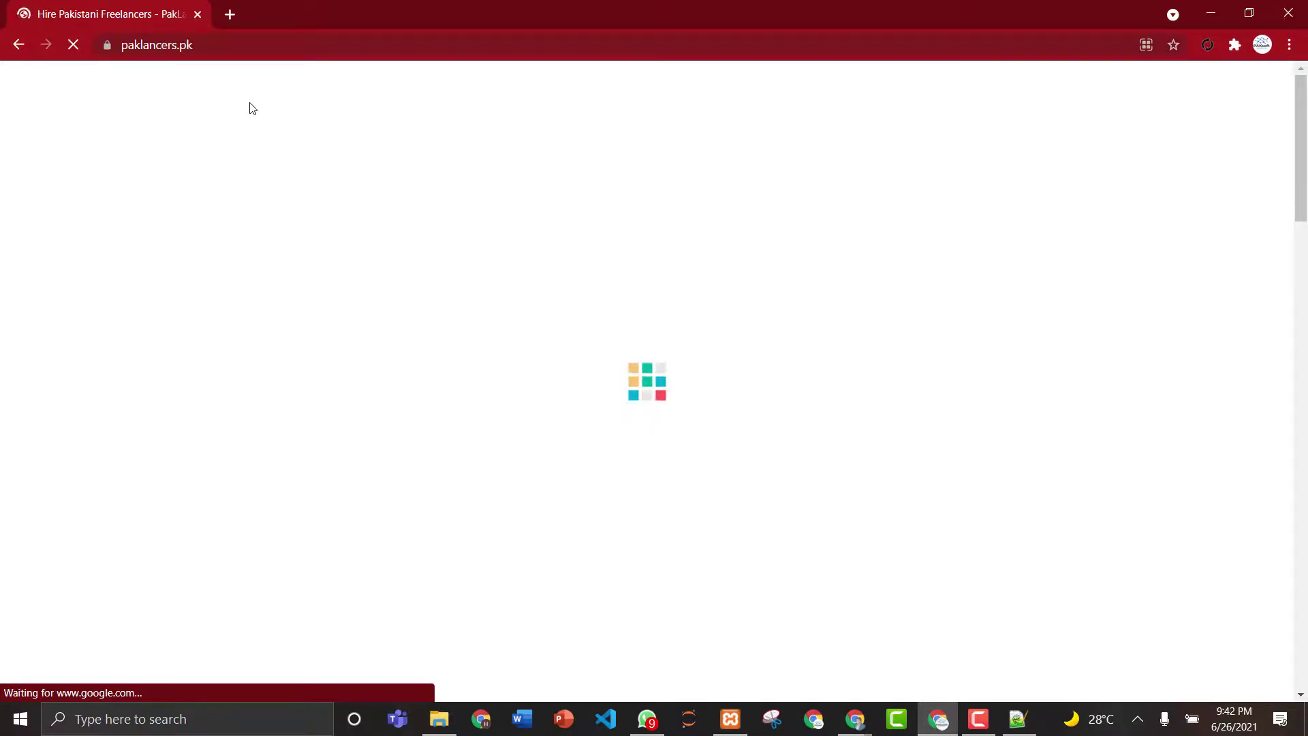
- Run a Google search for 'freelancers' in a new tab
{"action": "left_click", "coordinate": [230, 15]}
{"action": "type", "text": "free"}
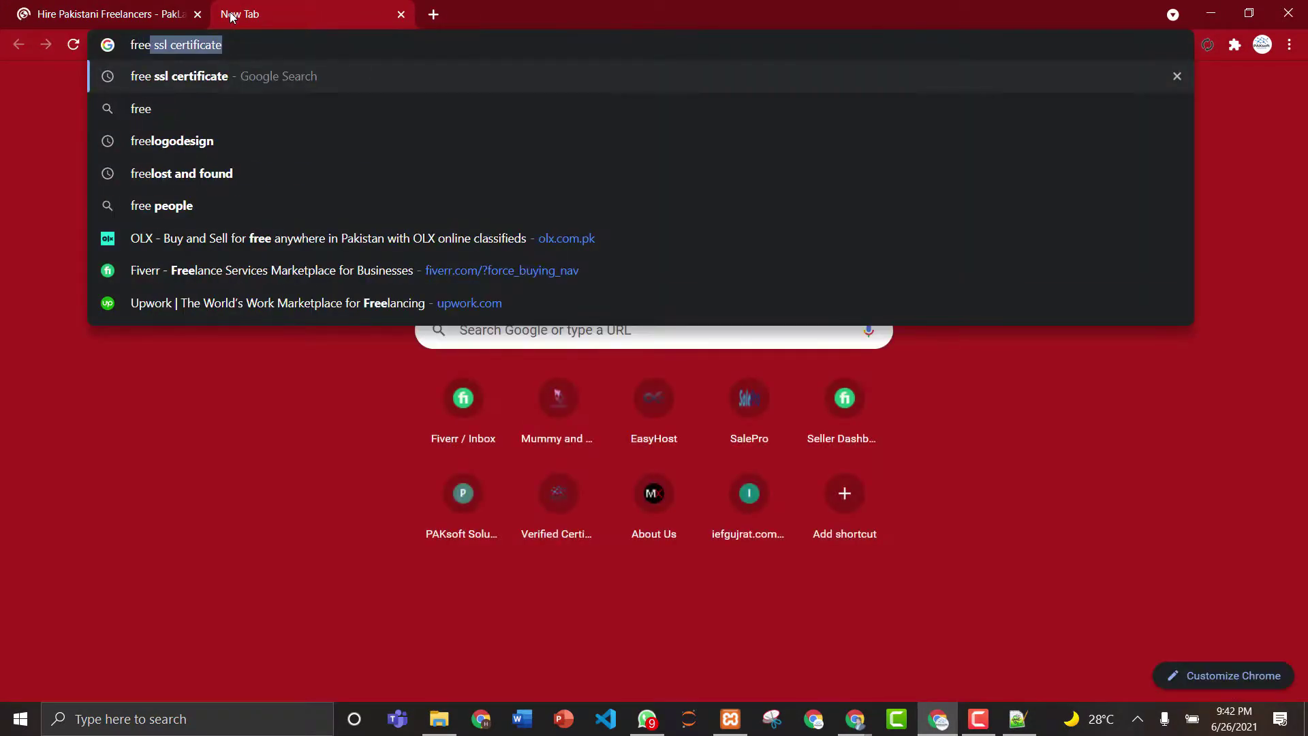
{"action": "type", "text": "lan"}
{"action": "type", "text": "s"}
{"action": "key", "text": "Return"}
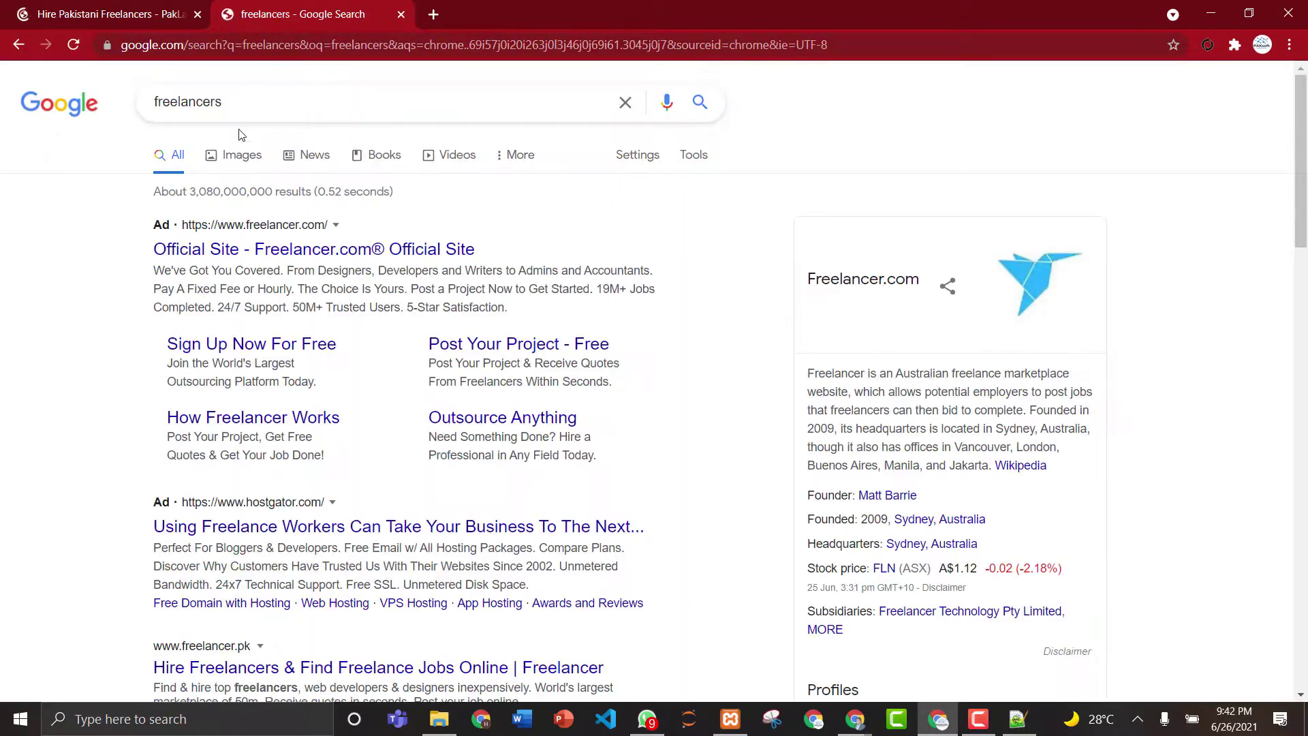
- Scroll the results and open the Guru result in a new tab
{"action": "left_click", "coordinate": [333, 673]}
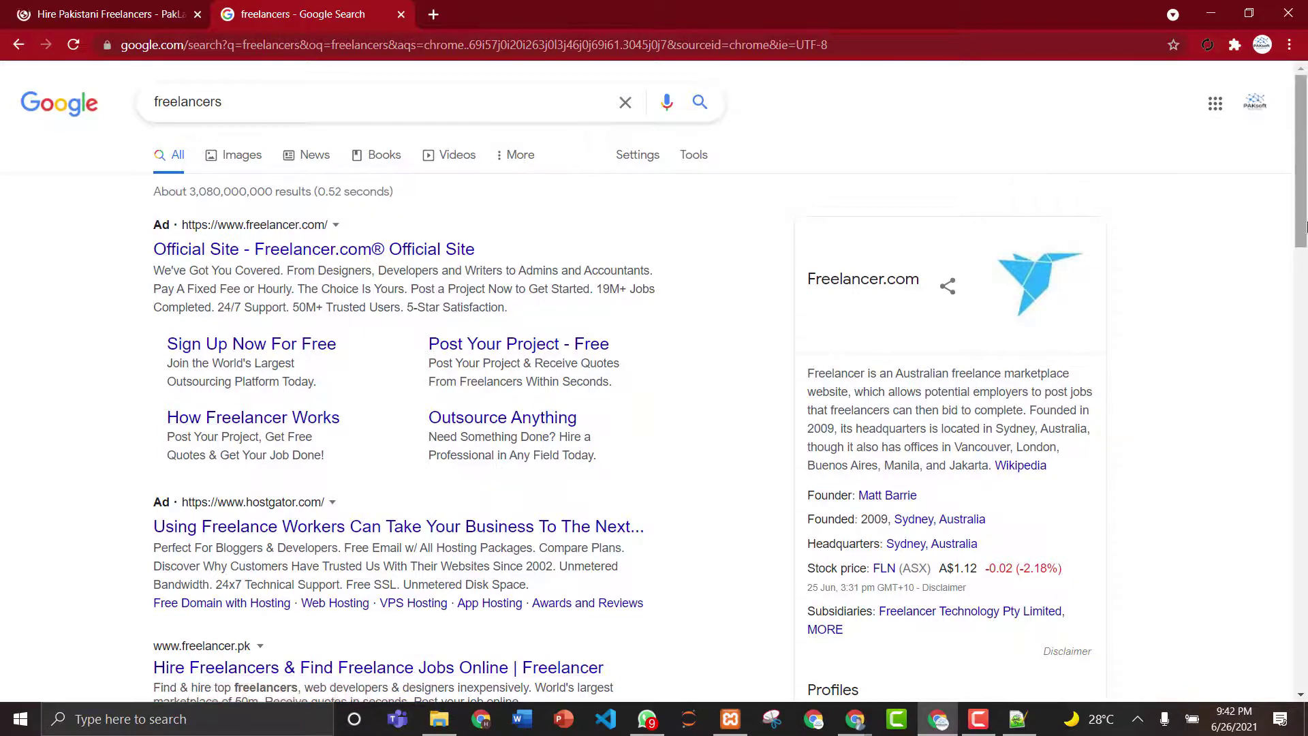
{"action": "scroll", "coordinate": [1304, 252], "scroll_direction": "down", "scroll_amount": 2}
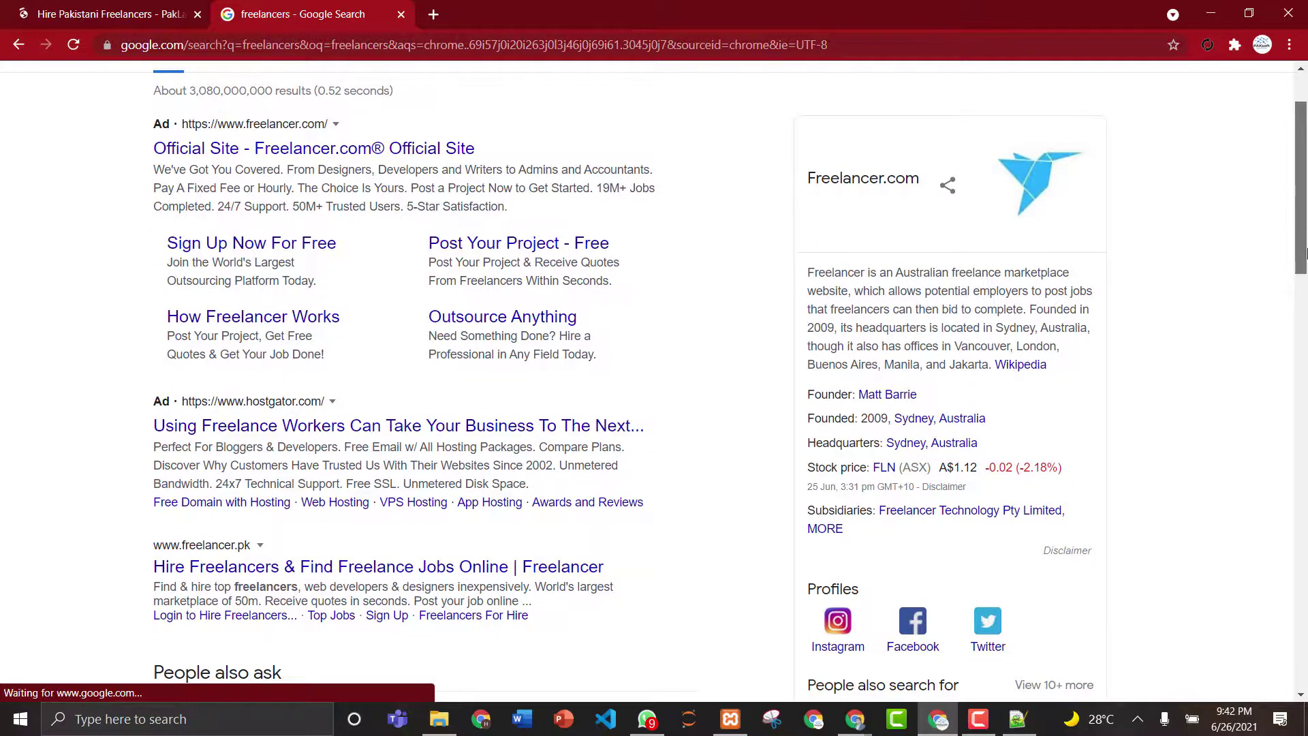
{"action": "left_click_drag", "start_coordinate": [1305, 252], "coordinate": [1305, 433]}
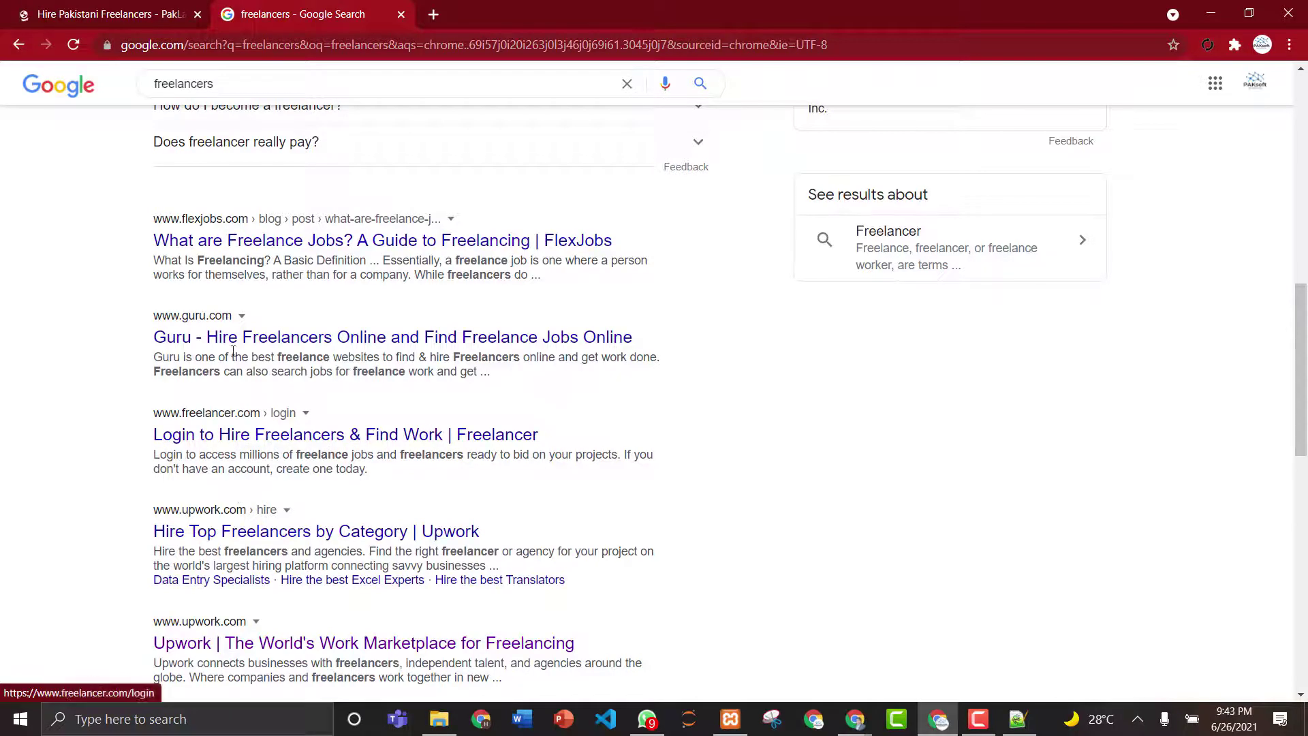
{"action": "mouse_move", "coordinate": [1302, 362]}
{"action": "left_mouse_down"}
{"action": "mouse_move", "coordinate": [1305, 243]}
{"action": "mouse_move", "coordinate": [1304, 361]}
{"action": "left_mouse_up"}
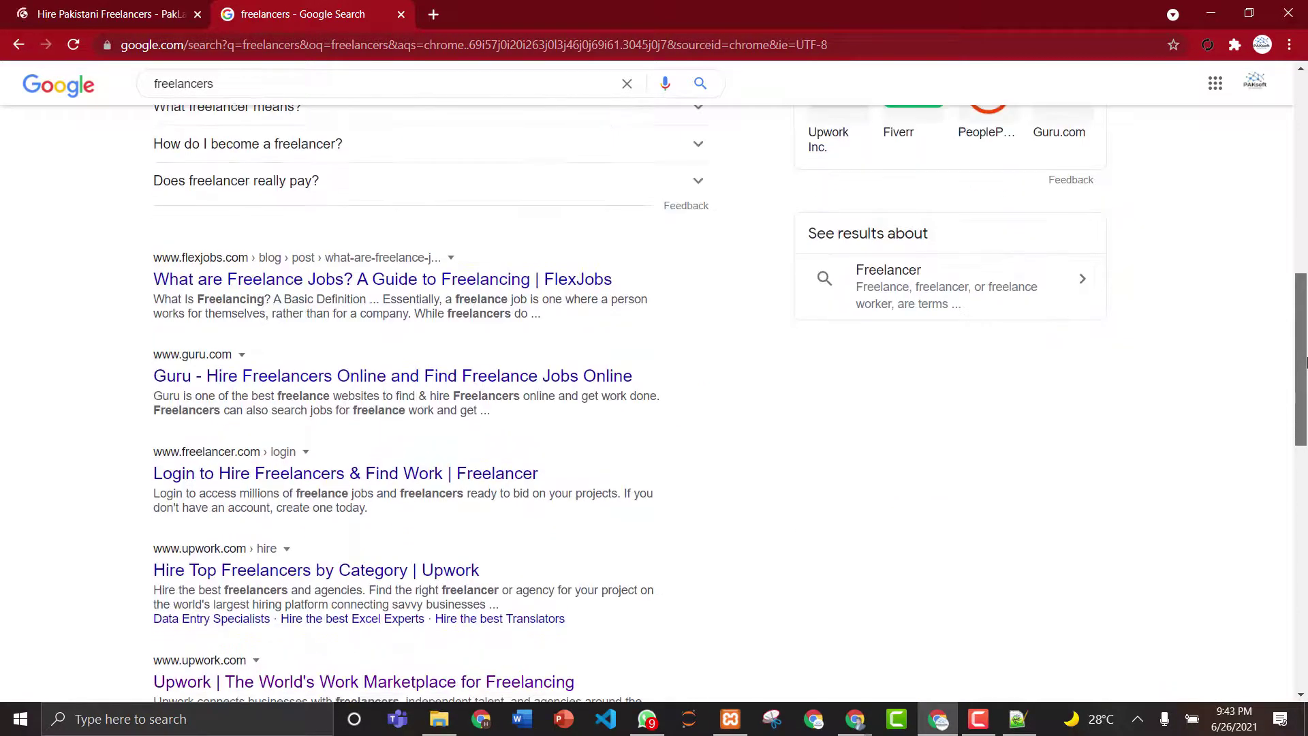
{"action": "right_click", "coordinate": [231, 382]}
{"action": "left_click", "coordinate": [273, 388]}
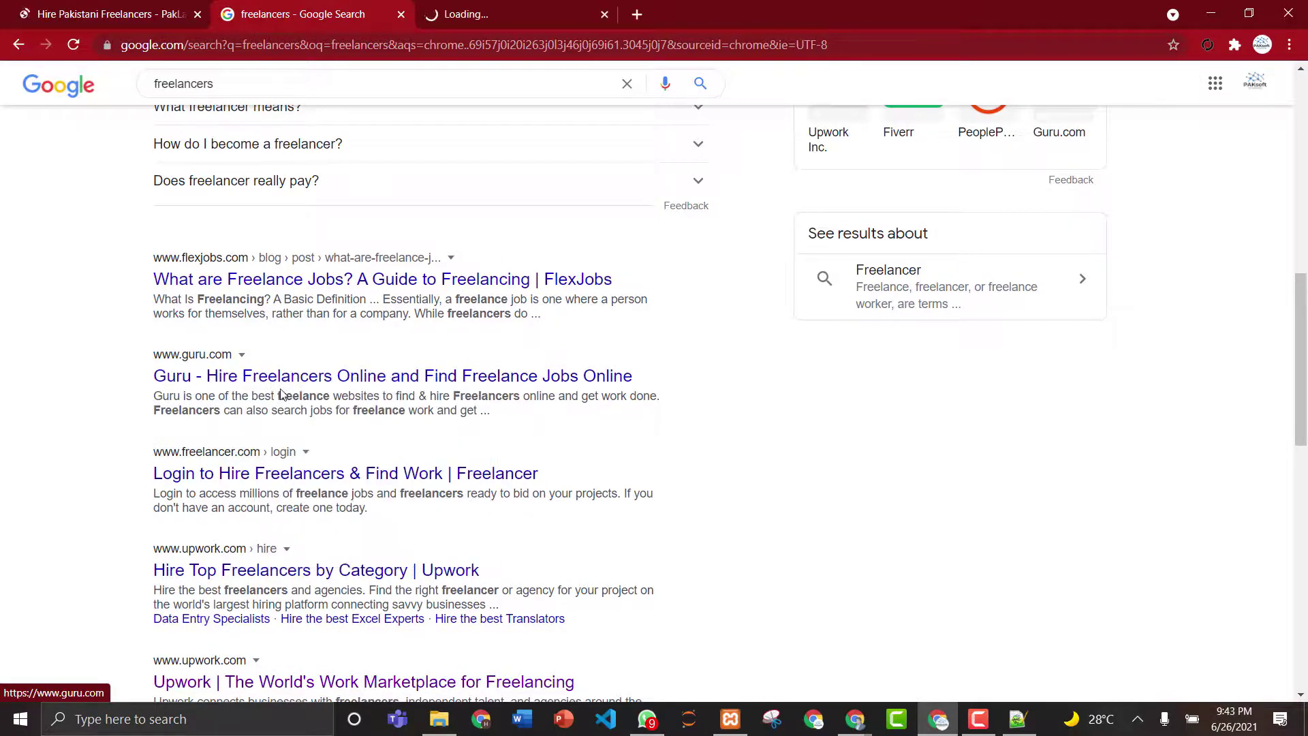
{"action": "left_click", "coordinate": [532, 5]}
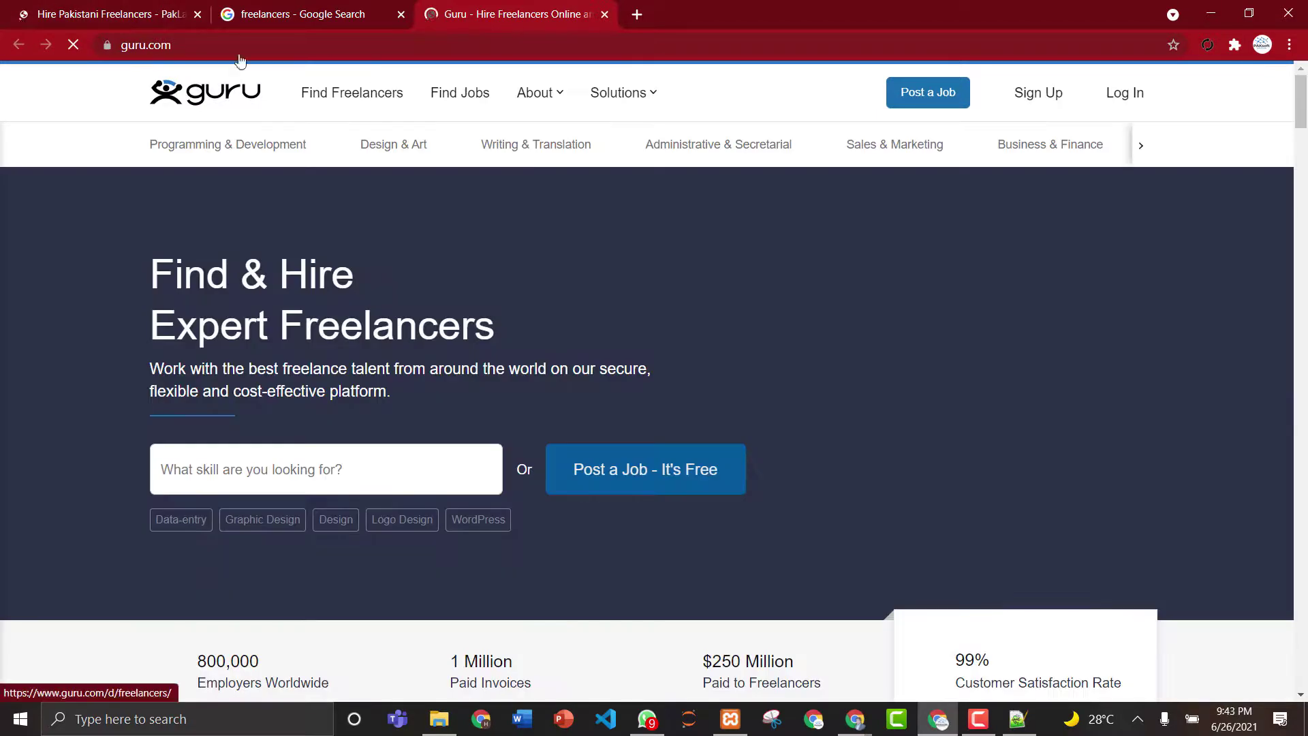
- Close the PakLancers tab and dismiss the Google sign-in prompt on Guru's homepage
{"action": "left_click", "coordinate": [99, 6]}
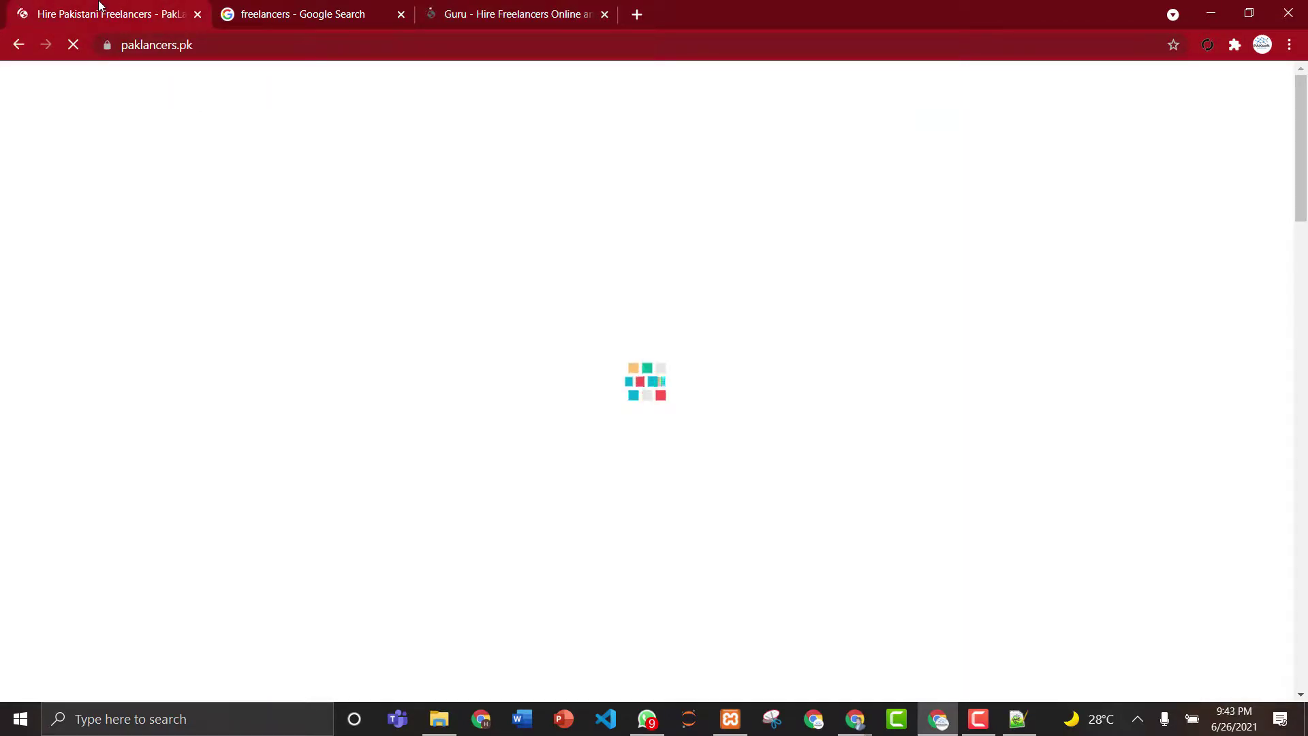
{"action": "left_click", "coordinate": [197, 15]}
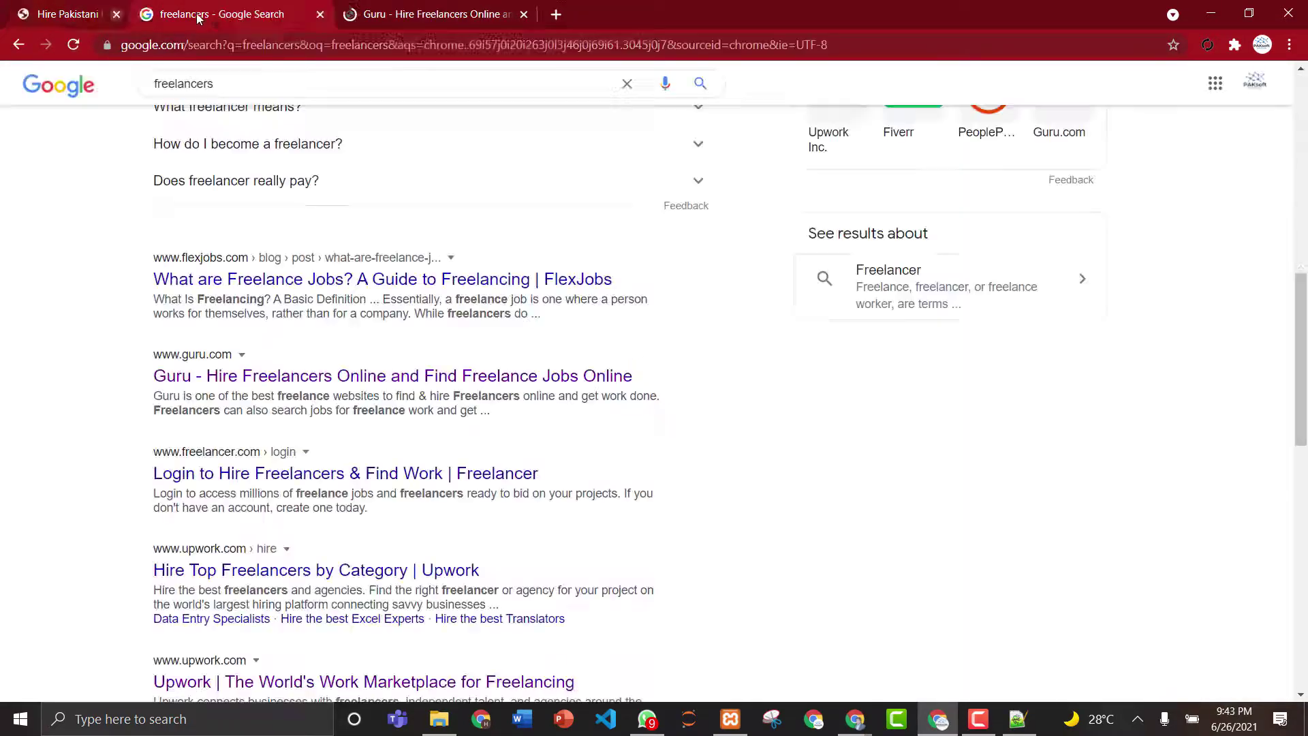
{"action": "left_click", "coordinate": [322, 8]}
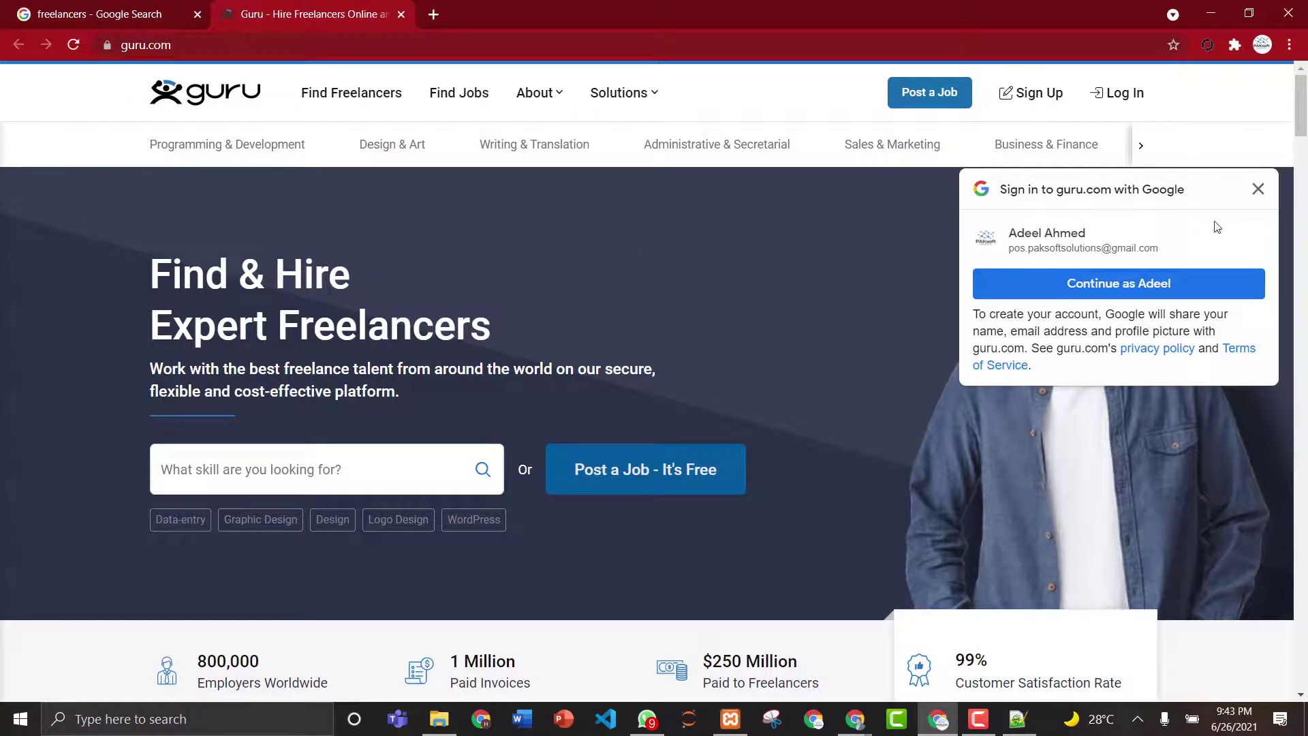
{"action": "left_click", "coordinate": [1258, 189]}
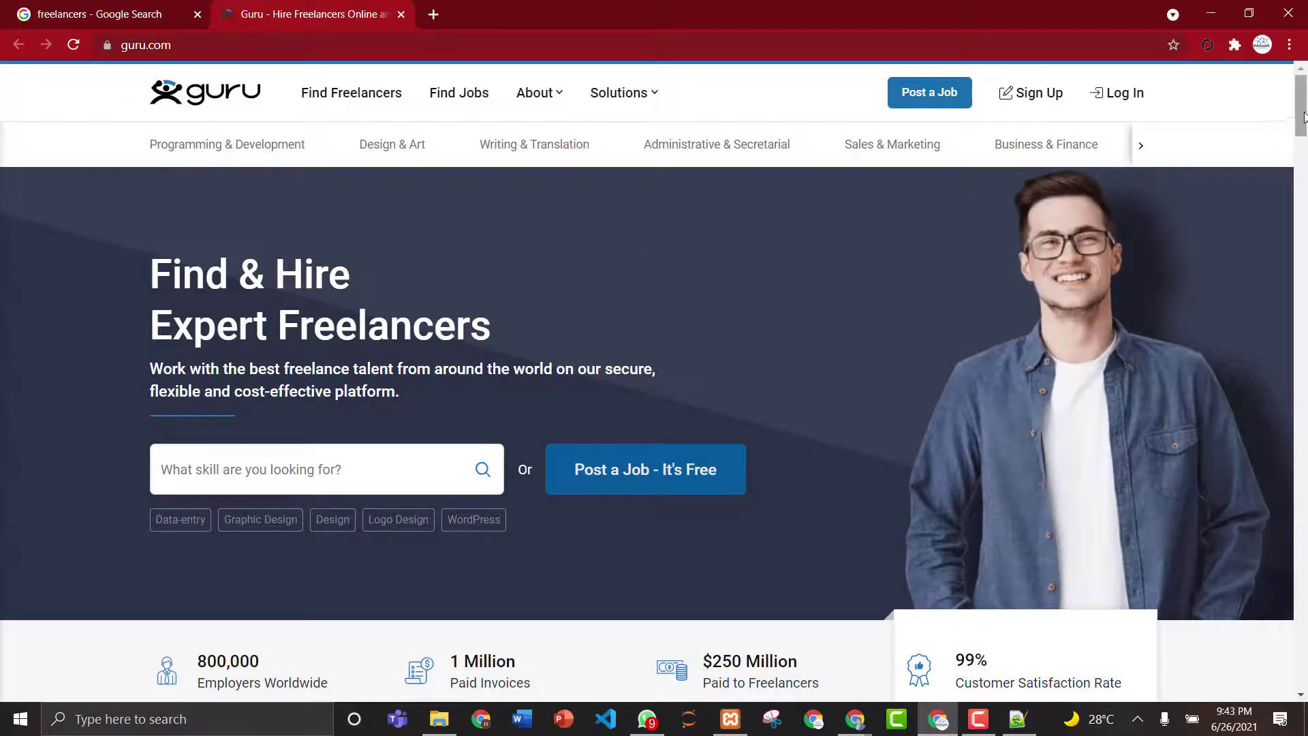
{"action": "left_click_drag", "start_coordinate": [1302, 112], "coordinate": [1301, 74]}
{"action": "left_click", "coordinate": [439, 18]}
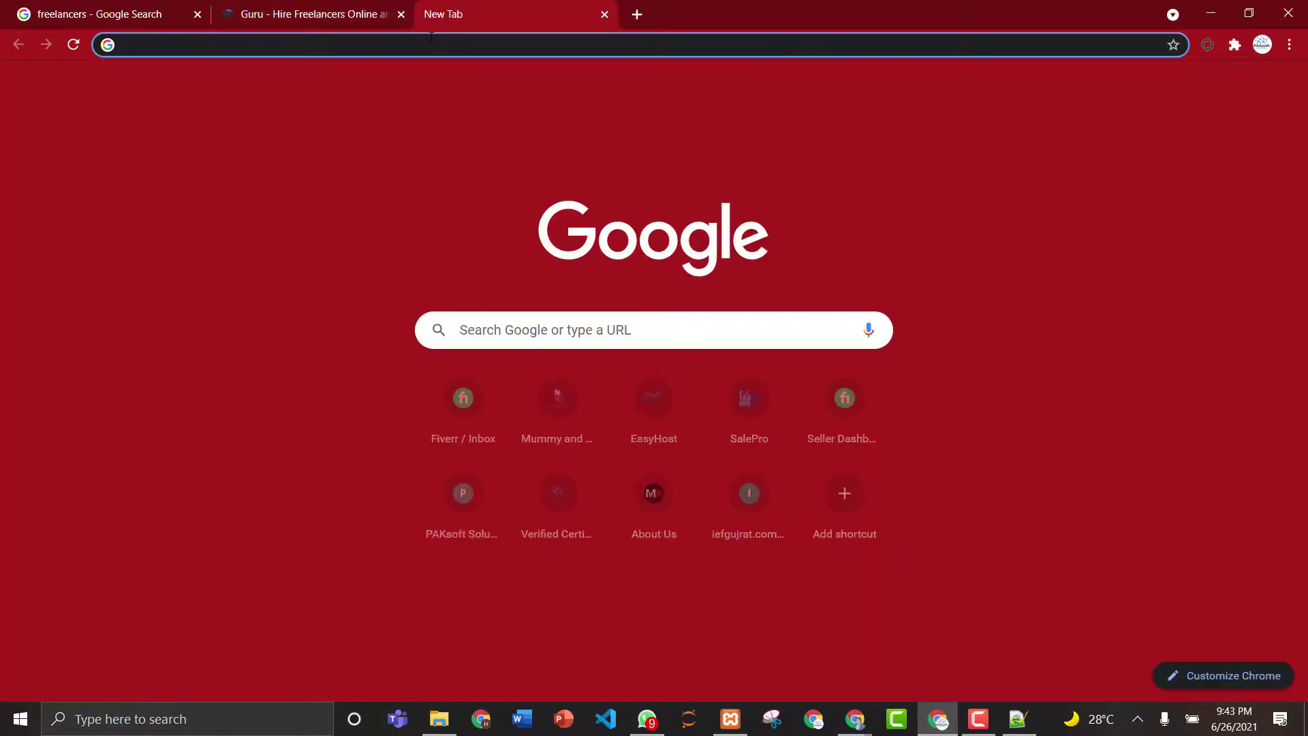
- Search Google for 'people per hour' and open the PeoplePerHour.com result
{"action": "type", "text": "pea"}
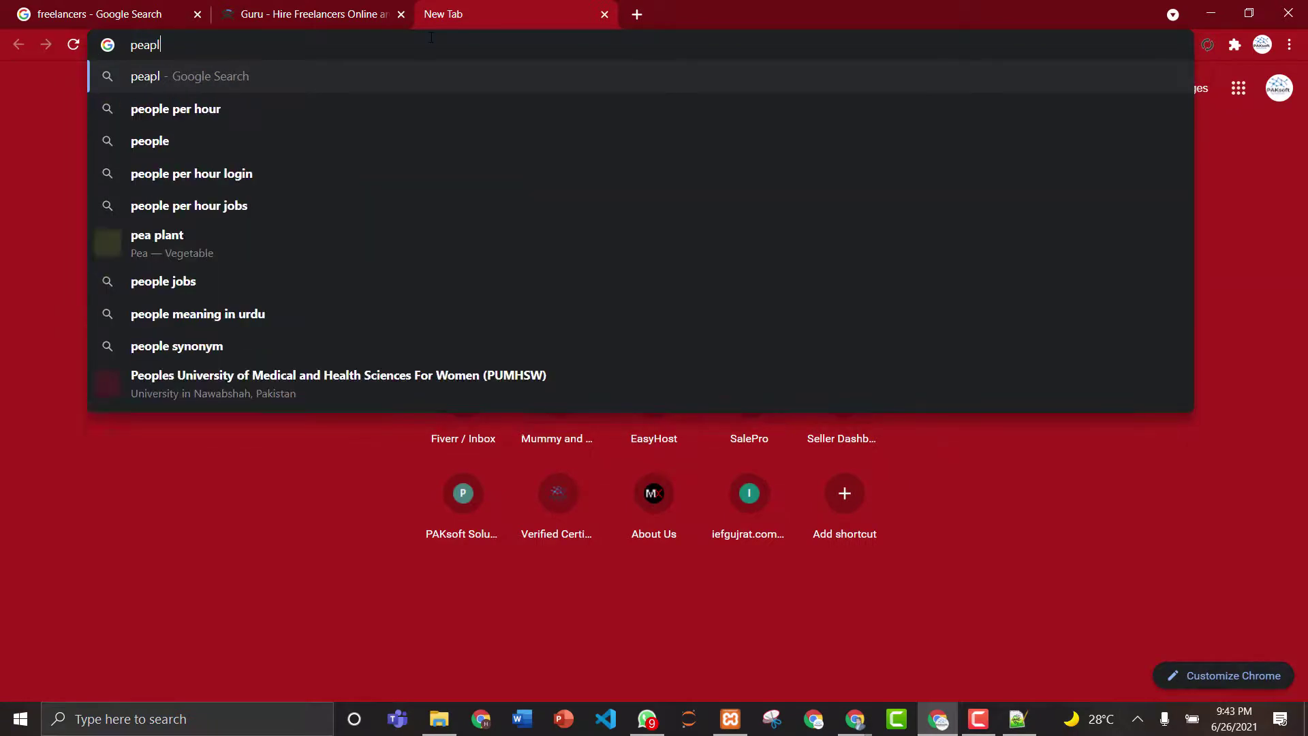
{"action": "key", "text": "BackSpace"}
{"action": "type", "text": "ople p"}
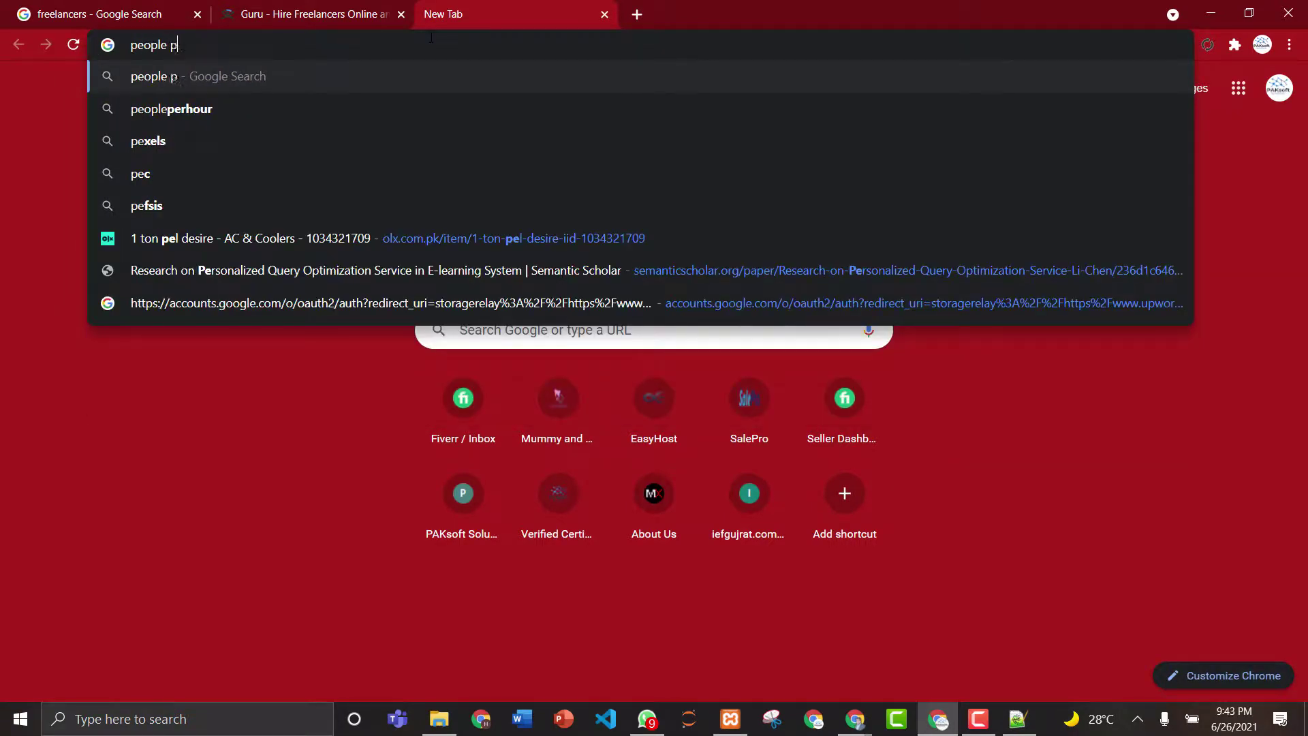
{"action": "type", "text": "er hour"}
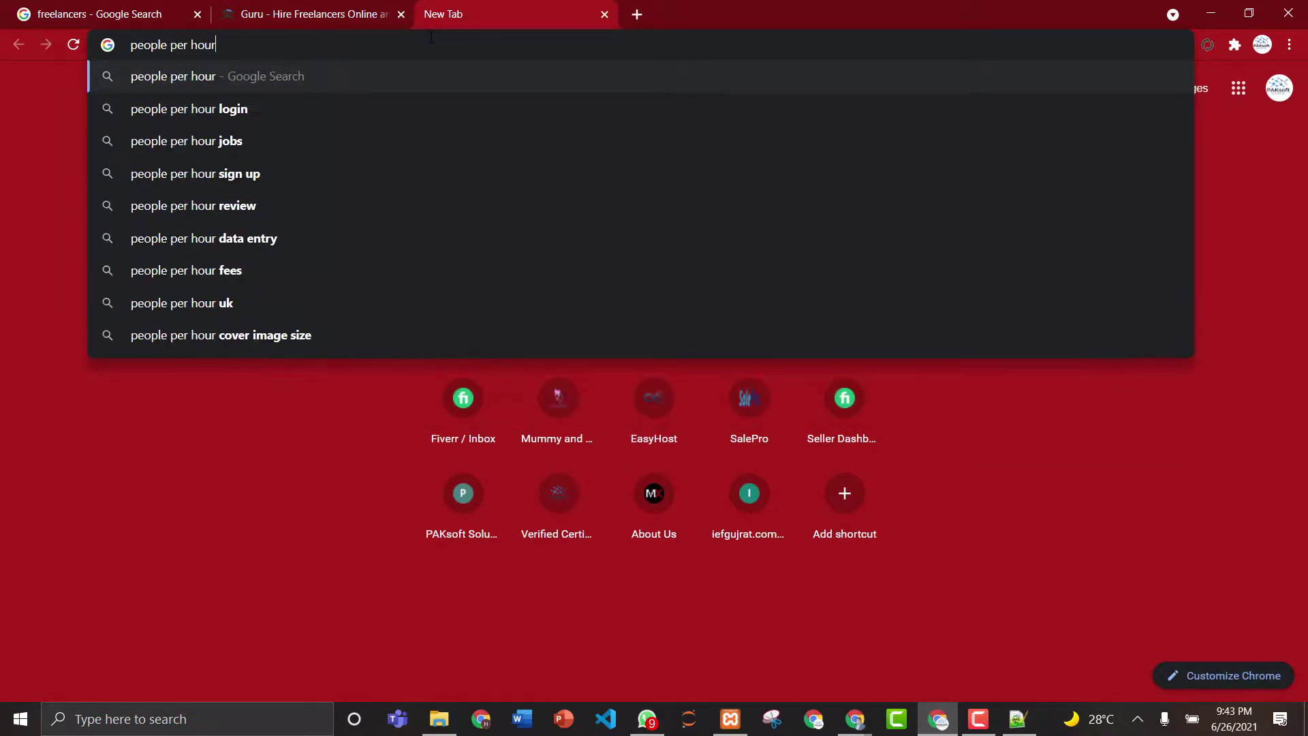
{"action": "key", "text": "Return"}
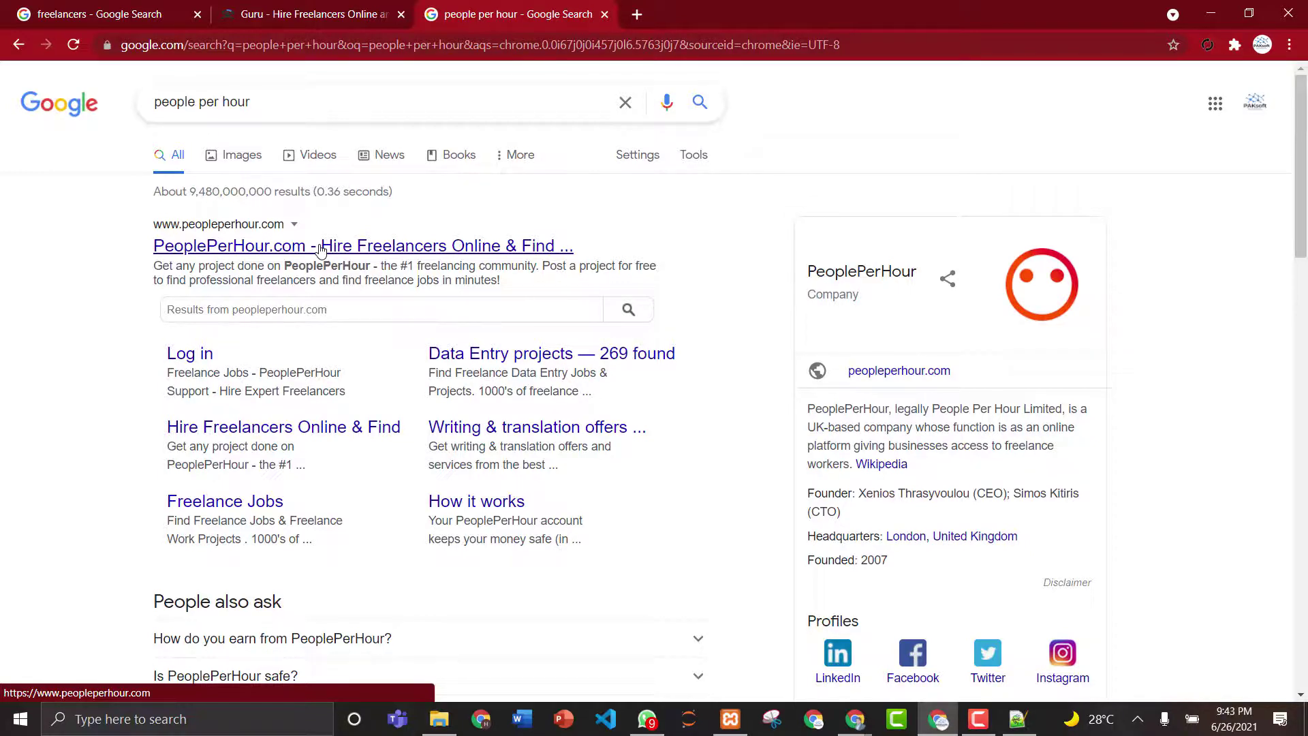
{"action": "left_click", "coordinate": [286, 250]}
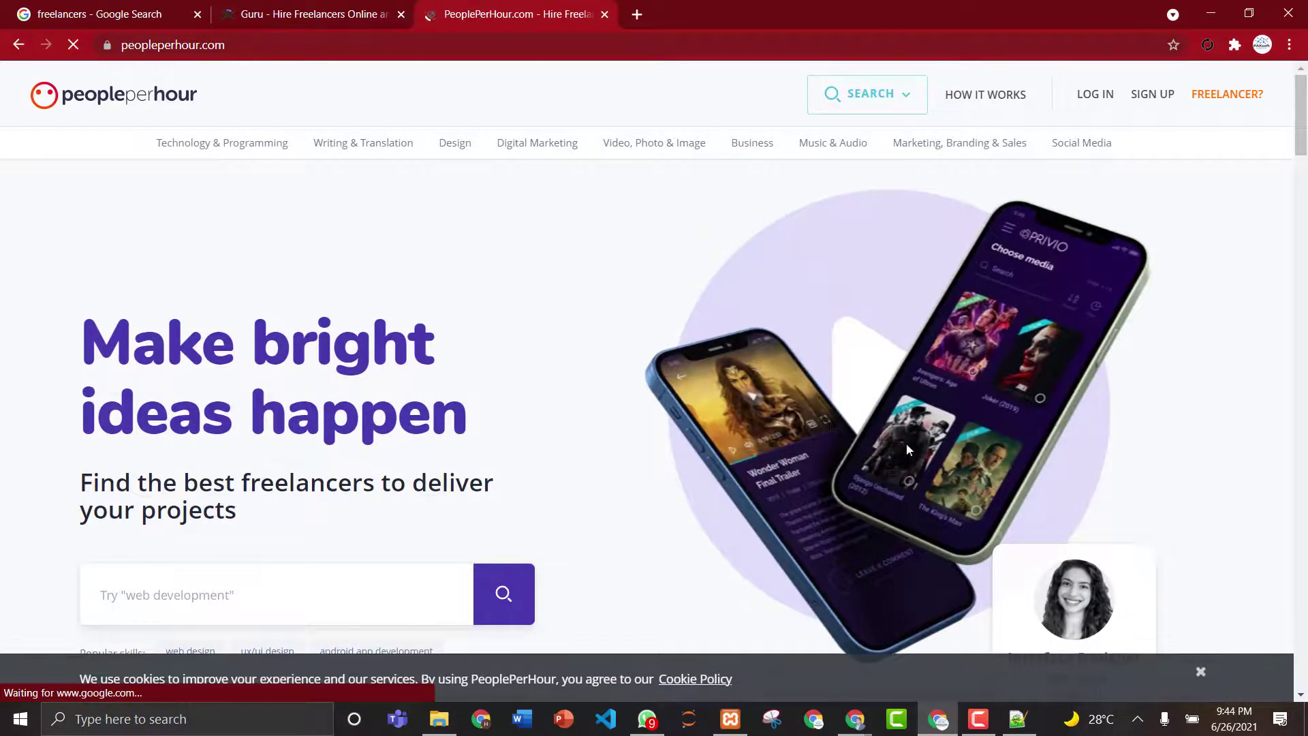
- Dismiss the PeoplePerHour cookie notice, scroll through its homepage, then close the tab
{"action": "left_click", "coordinate": [1203, 671]}
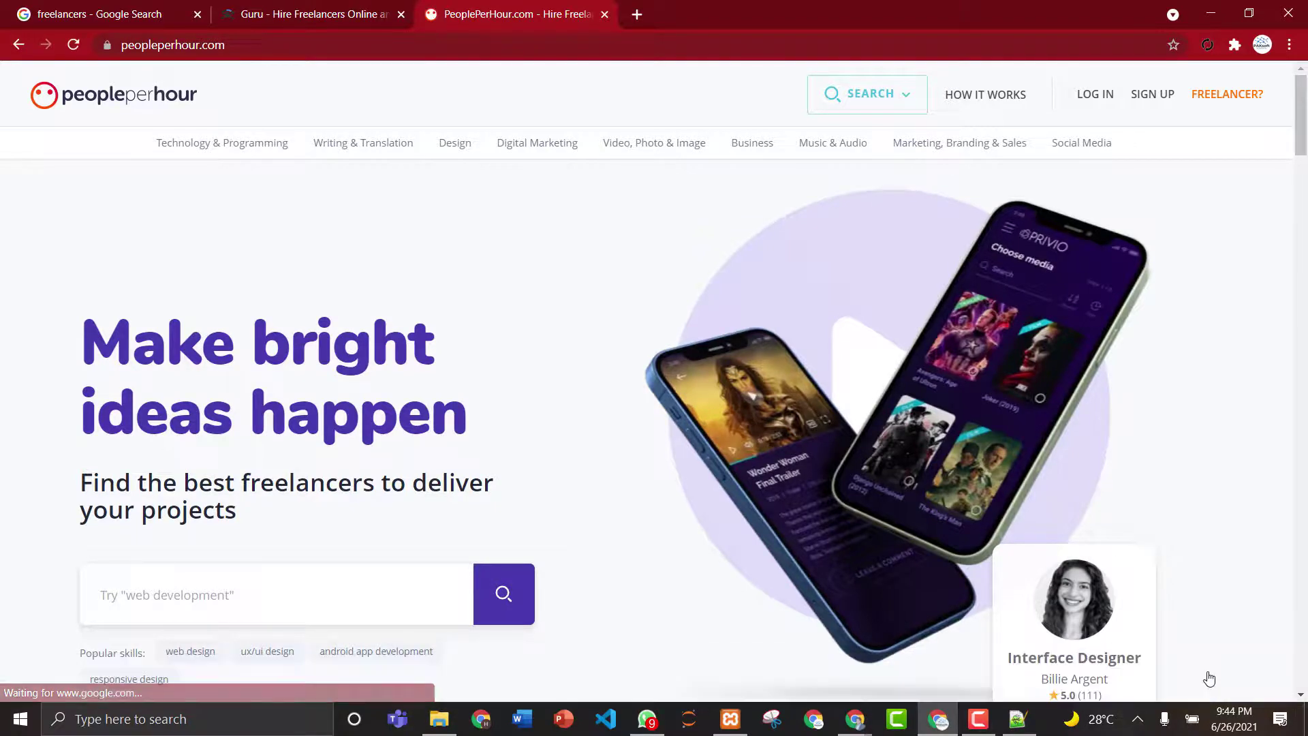
{"action": "left_click_drag", "start_coordinate": [1306, 95], "coordinate": [1305, 358]}
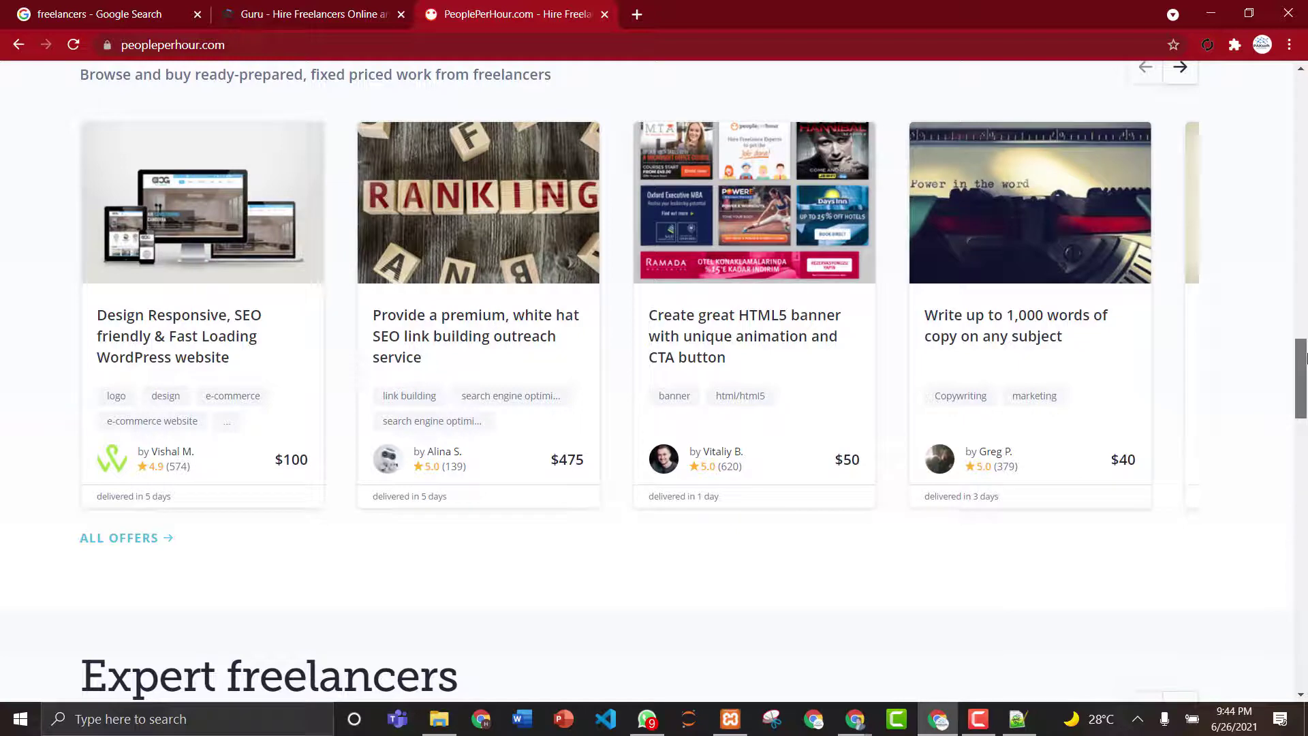
{"action": "left_click_drag", "start_coordinate": [1305, 354], "coordinate": [1305, 437]}
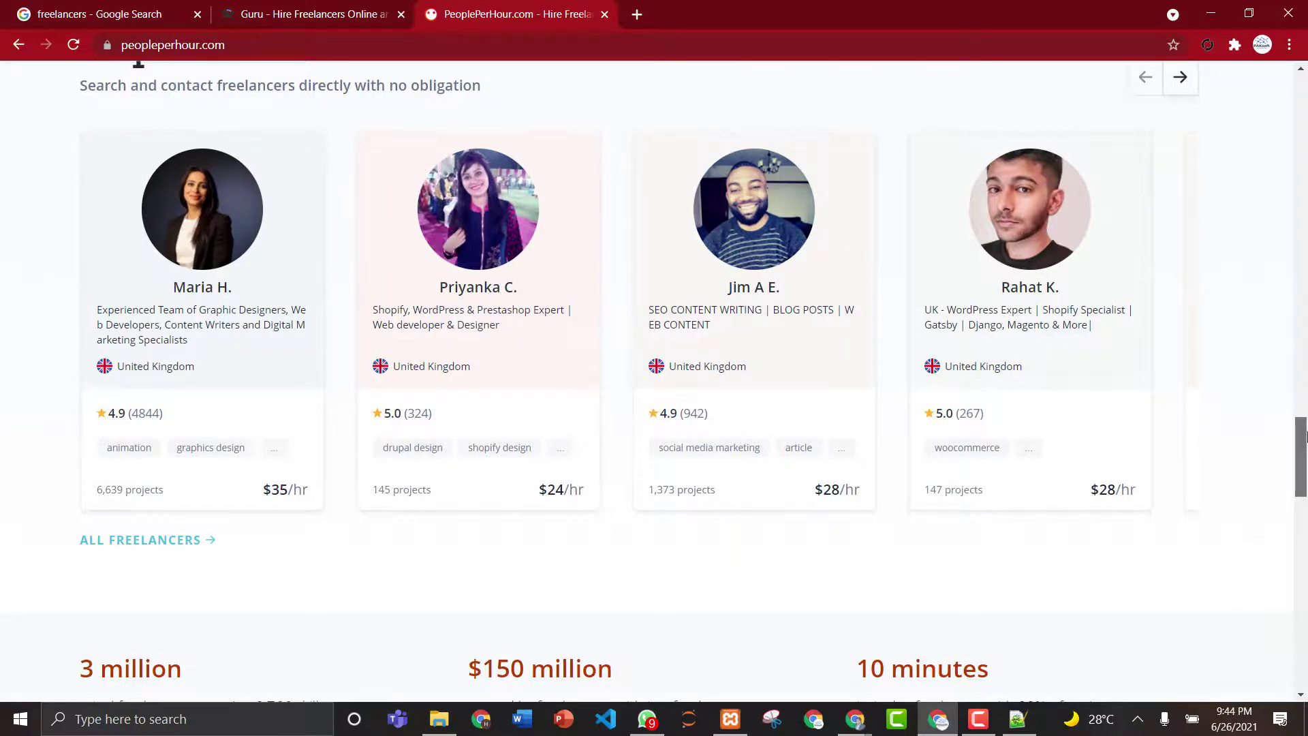
{"action": "left_click_drag", "start_coordinate": [1305, 437], "coordinate": [1283, 31]}
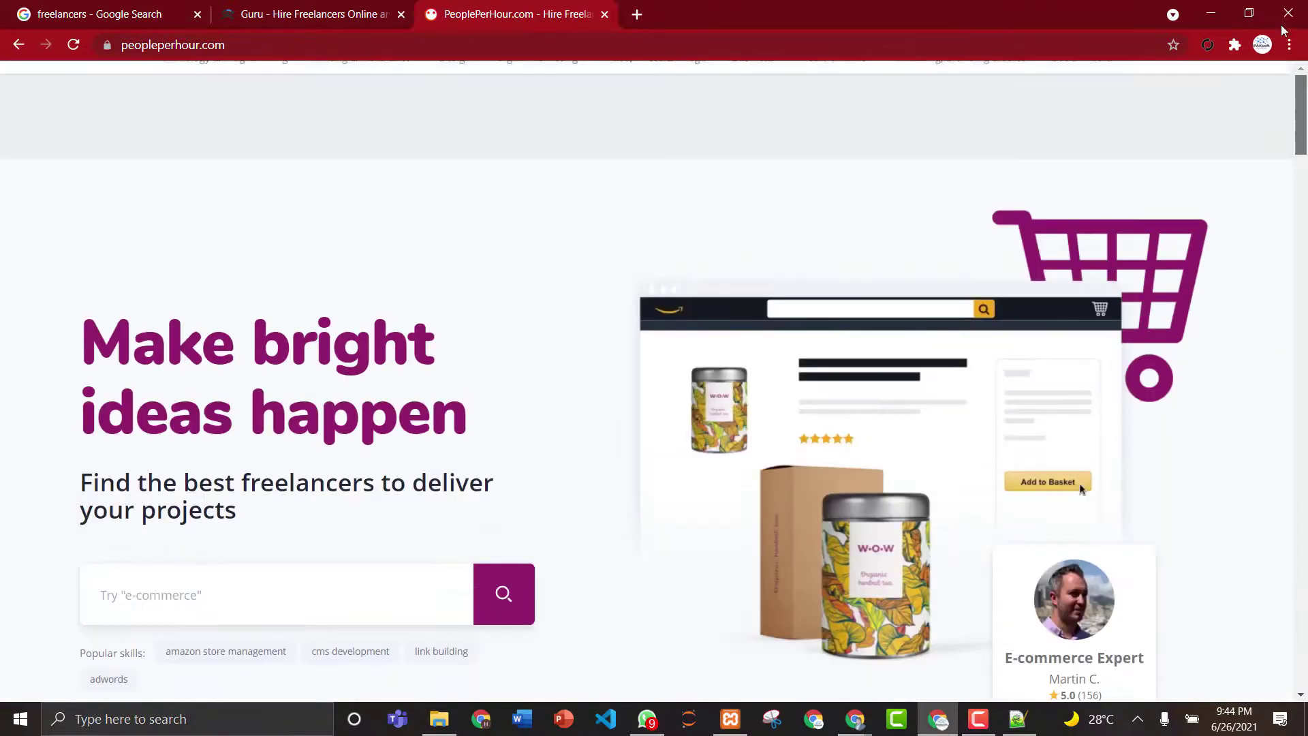
{"action": "left_click", "coordinate": [605, 14]}
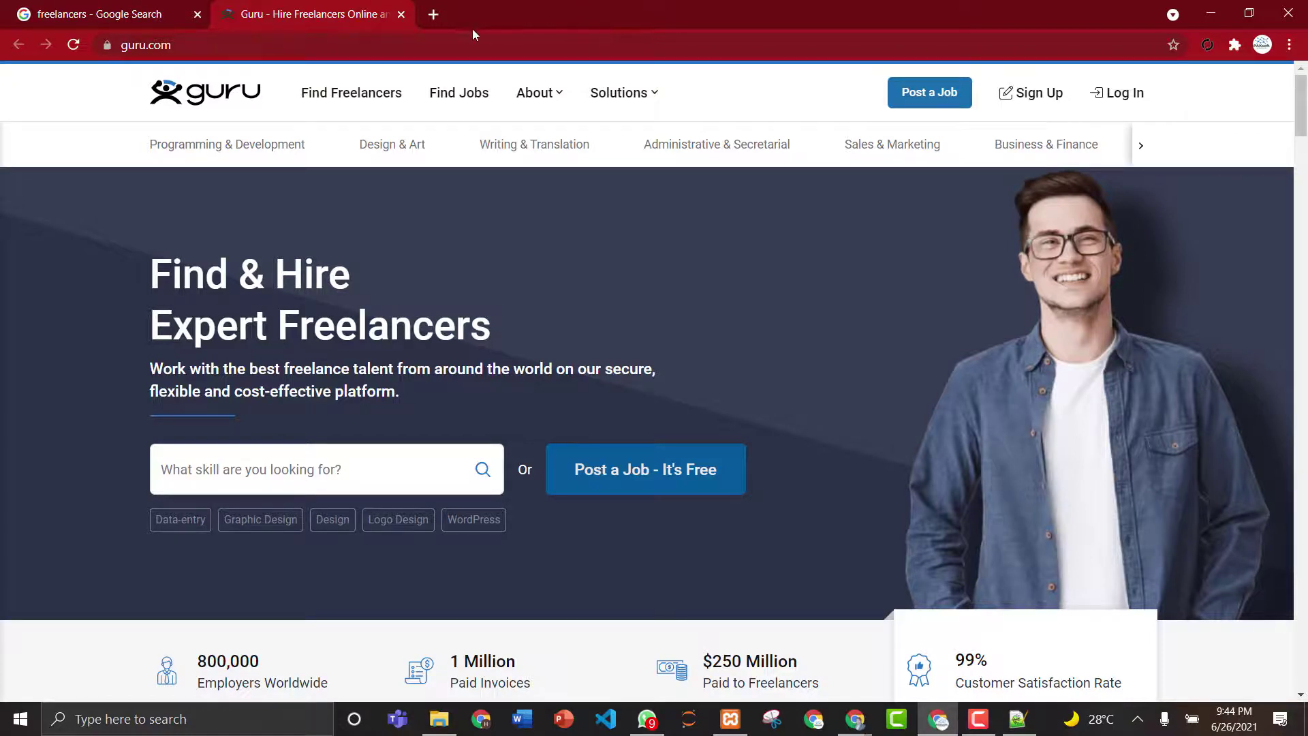
- Close Guru, then open the FlexJobs result in a new tab and close it again
{"action": "left_click", "coordinate": [401, 14]}
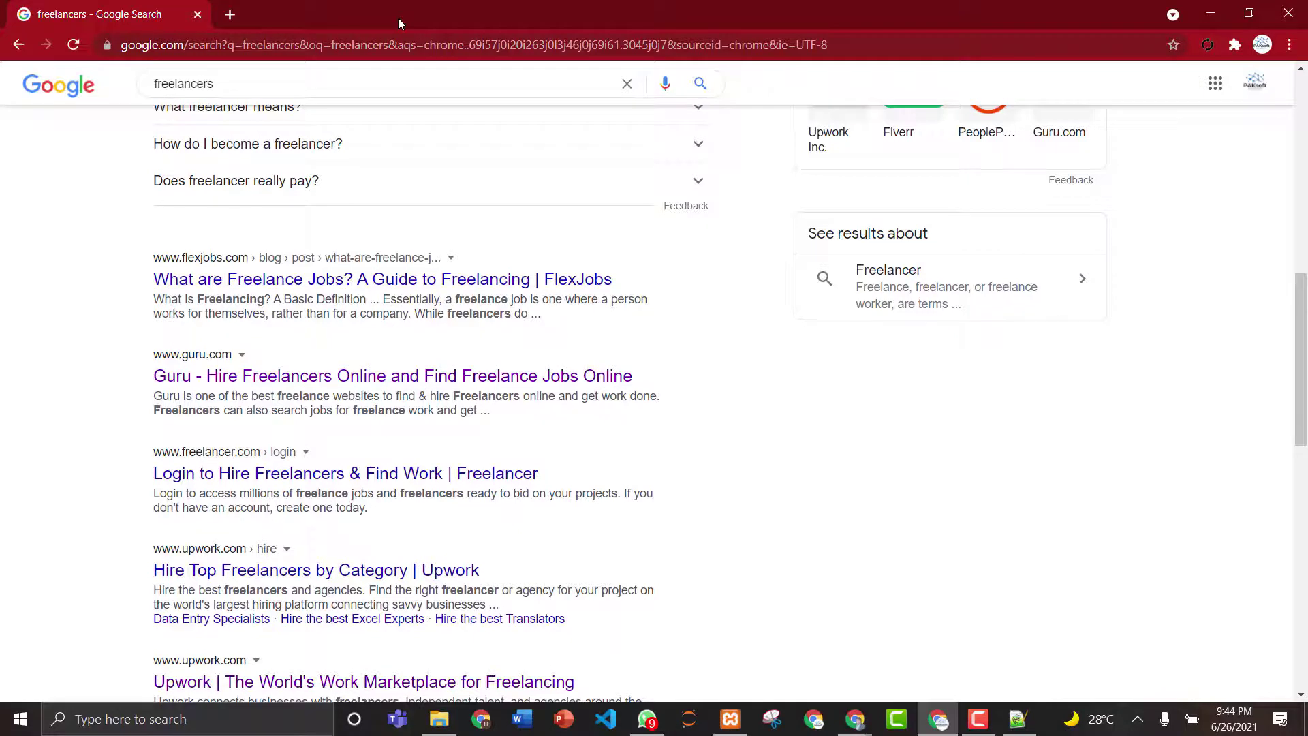
{"action": "right_click", "coordinate": [231, 279]}
{"action": "left_click", "coordinate": [278, 297]}
{"action": "left_click", "coordinate": [278, 7]}
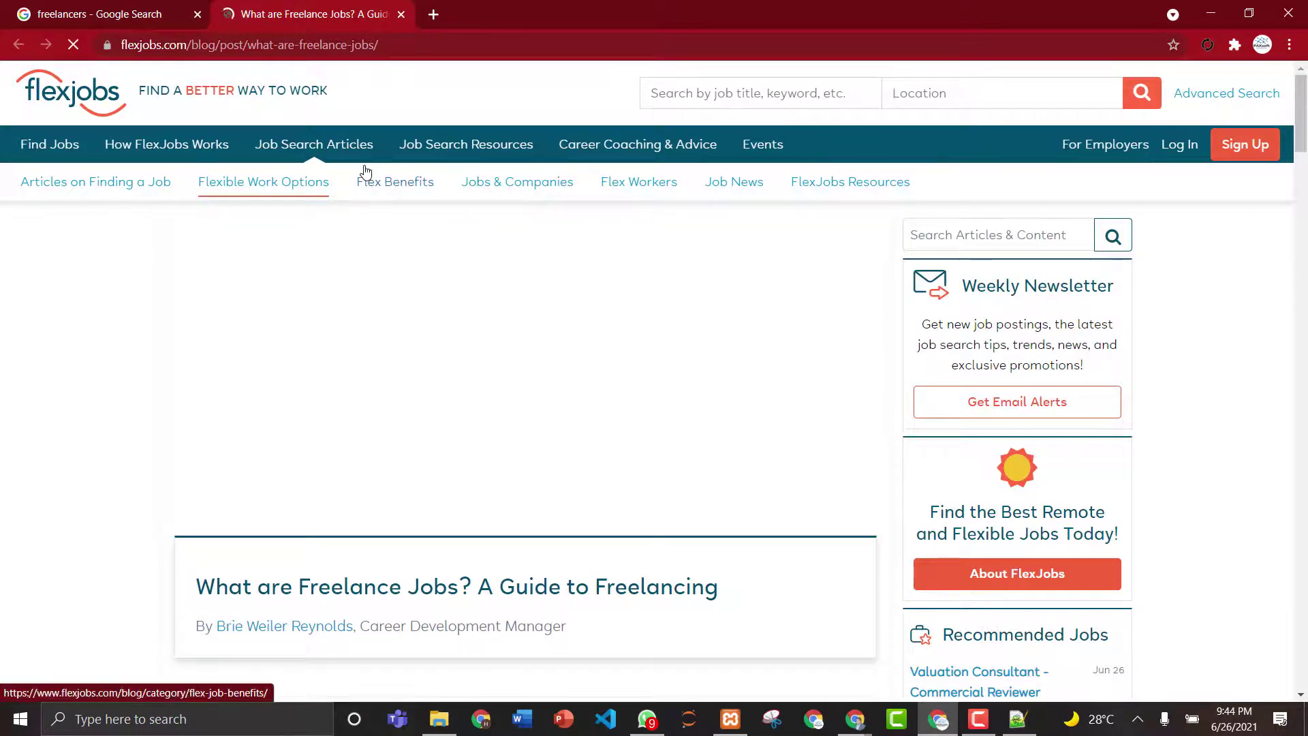
{"action": "left_click", "coordinate": [399, 16]}
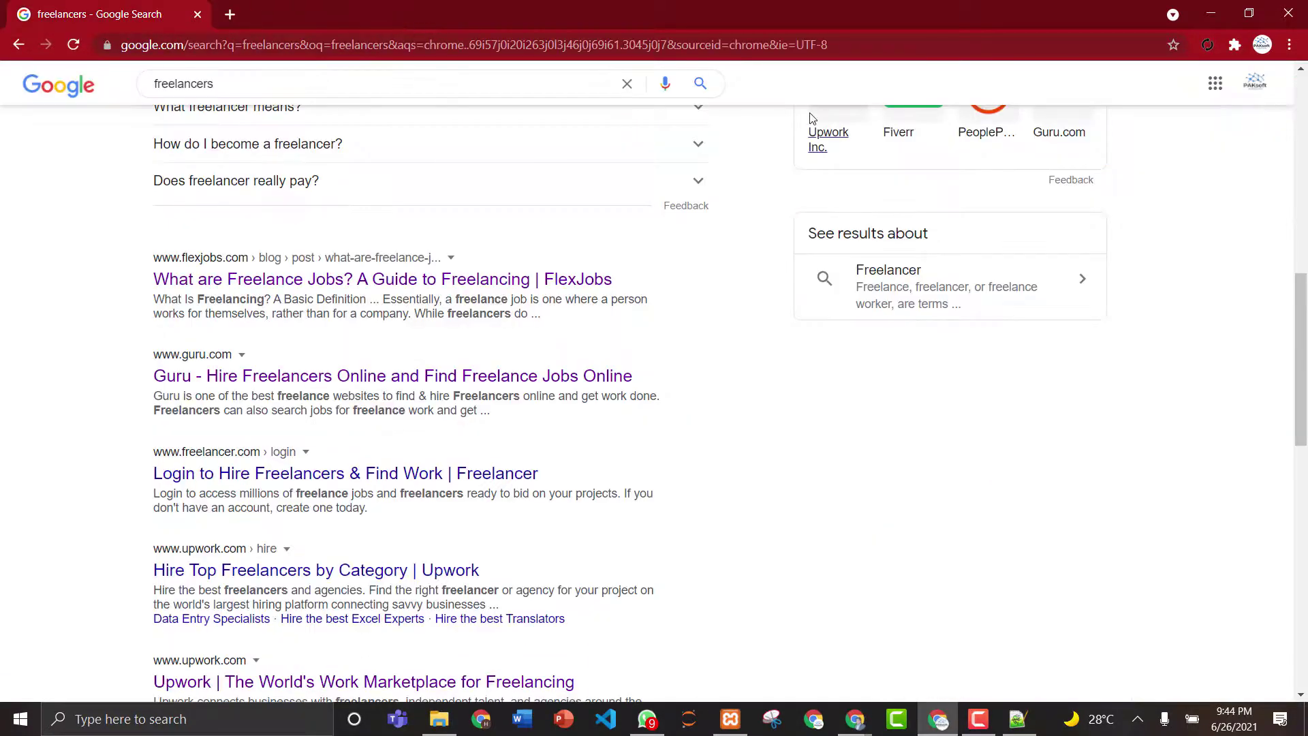
- Go to page 2 of the freelancers results and open the Toptal result
{"action": "left_click_drag", "start_coordinate": [1303, 364], "coordinate": [1305, 606]}
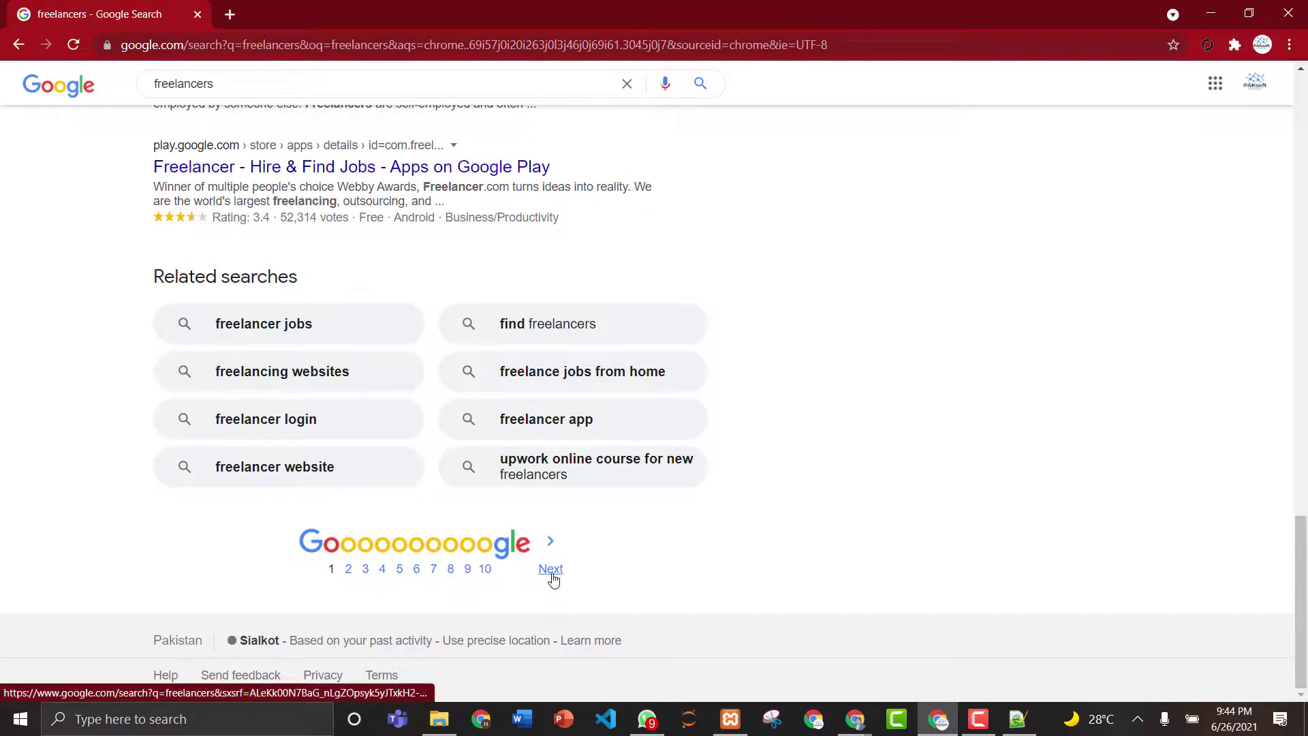
{"action": "left_click", "coordinate": [553, 572]}
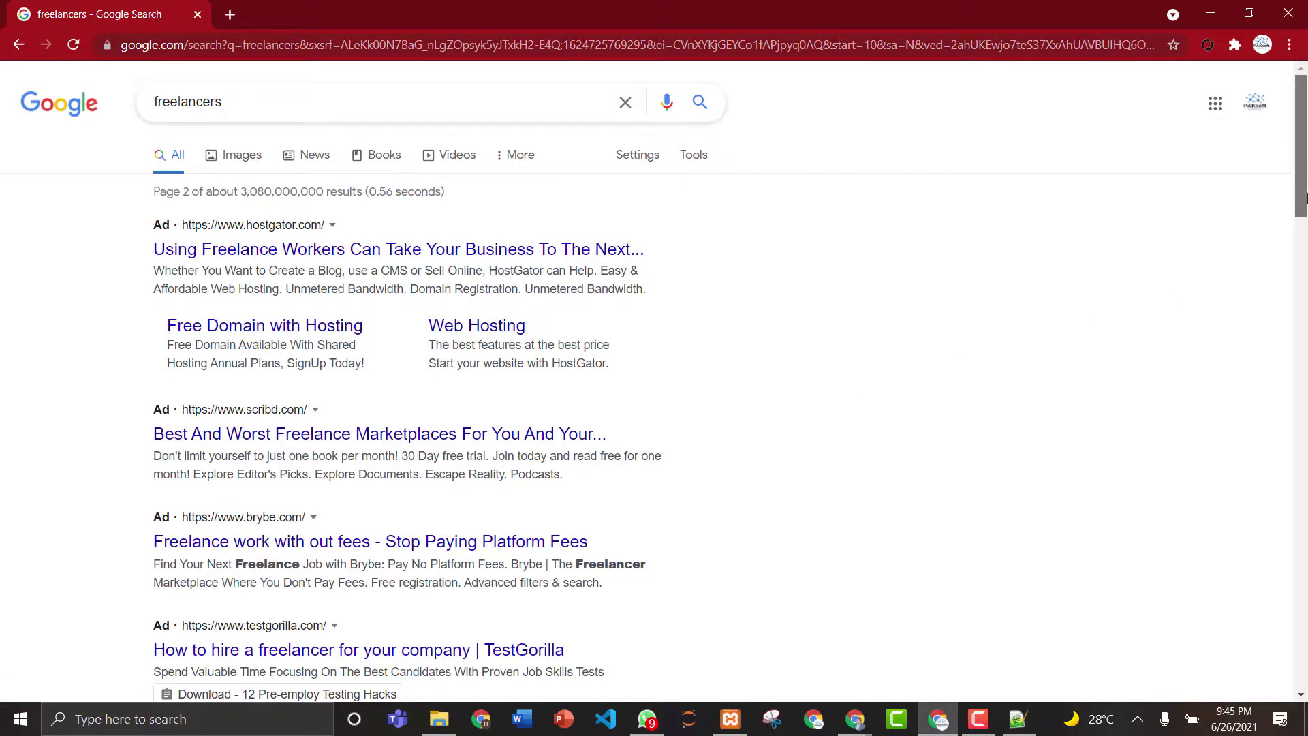
{"action": "scroll", "coordinate": [1305, 263], "scroll_direction": "down", "scroll_amount": 4}
{"action": "left_click_drag", "start_coordinate": [1305, 262], "coordinate": [1305, 354]}
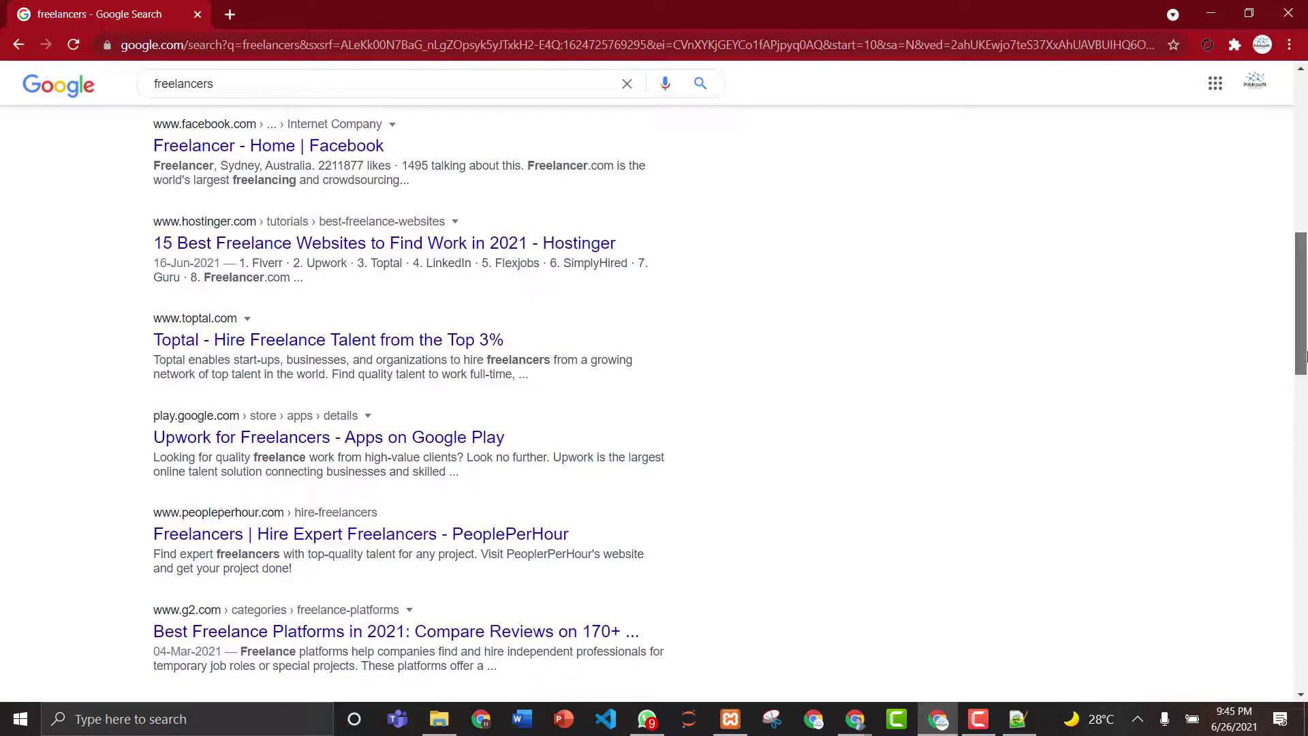
{"action": "left_click", "coordinate": [278, 349]}
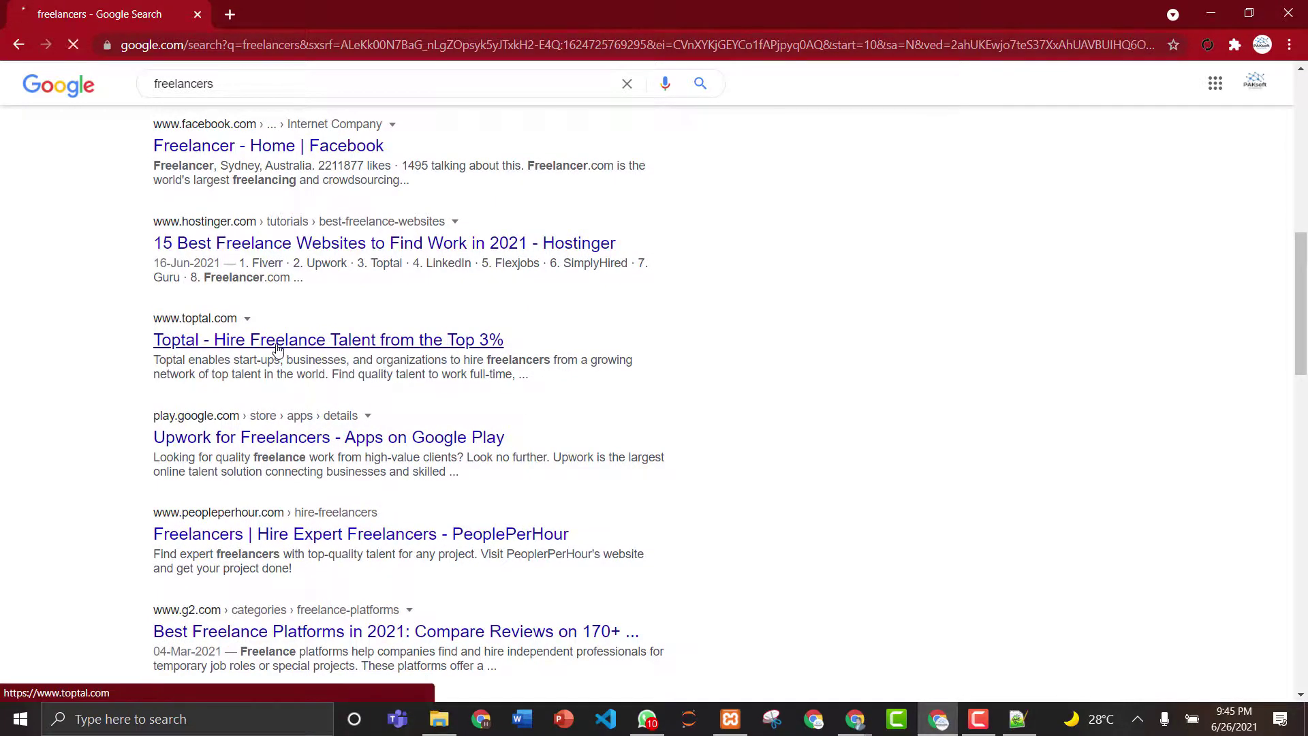
{"action": "right_click", "coordinate": [278, 350]}
{"action": "left_click", "coordinate": [284, 356]}
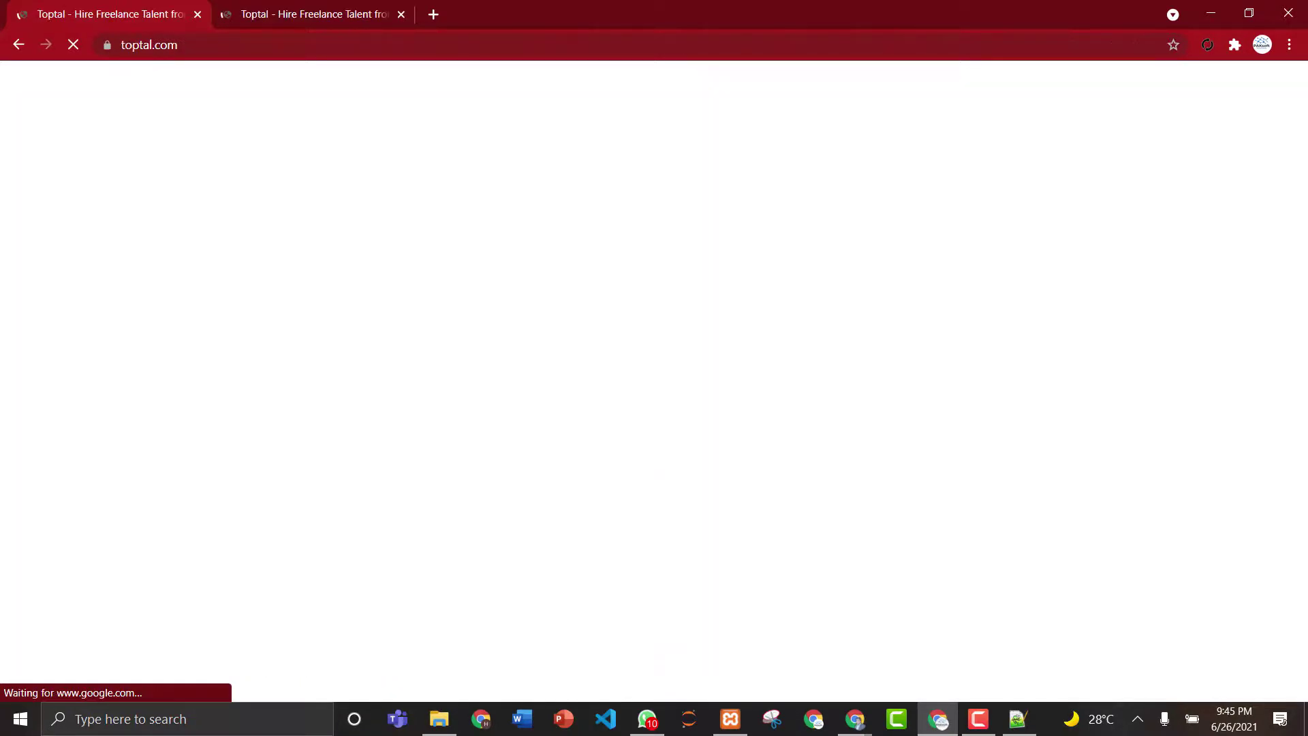
- Scroll the Toptal homepage, then admit the waiting participant into the video call
{"action": "right_click", "coordinate": [269, 285]}
{"action": "key", "text": "Escape"}
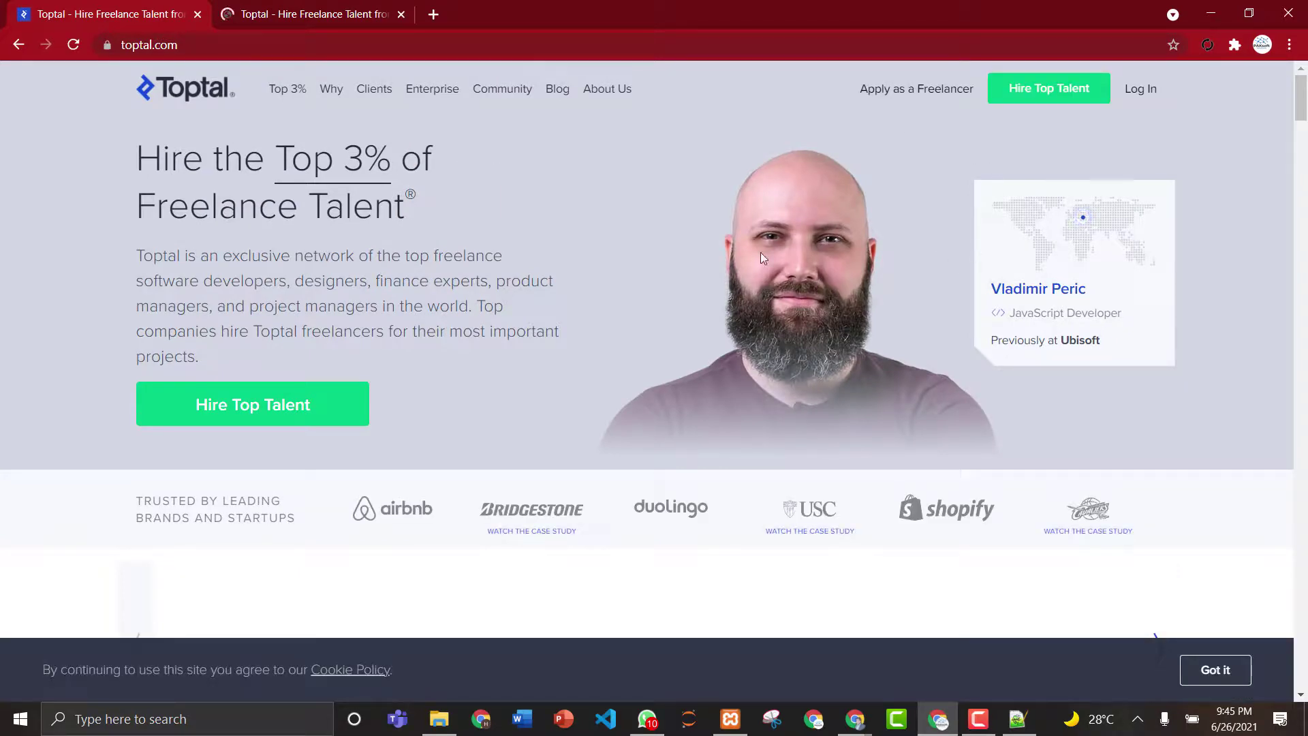
{"action": "left_click_drag", "start_coordinate": [1301, 95], "coordinate": [1302, 109]}
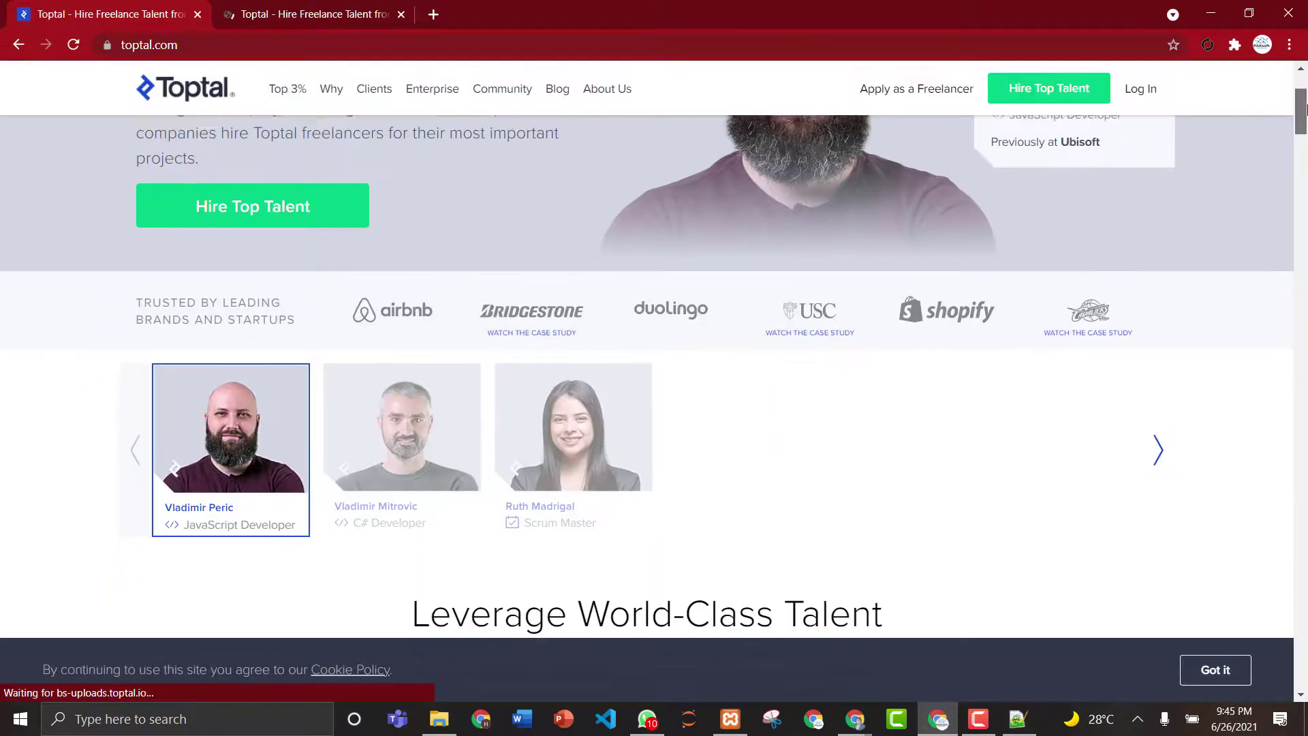
{"action": "scroll", "coordinate": [1301, 109], "scroll_direction": "down", "scroll_amount": 1}
{"action": "scroll", "coordinate": [1301, 109], "scroll_direction": "down", "scroll_amount": 1}
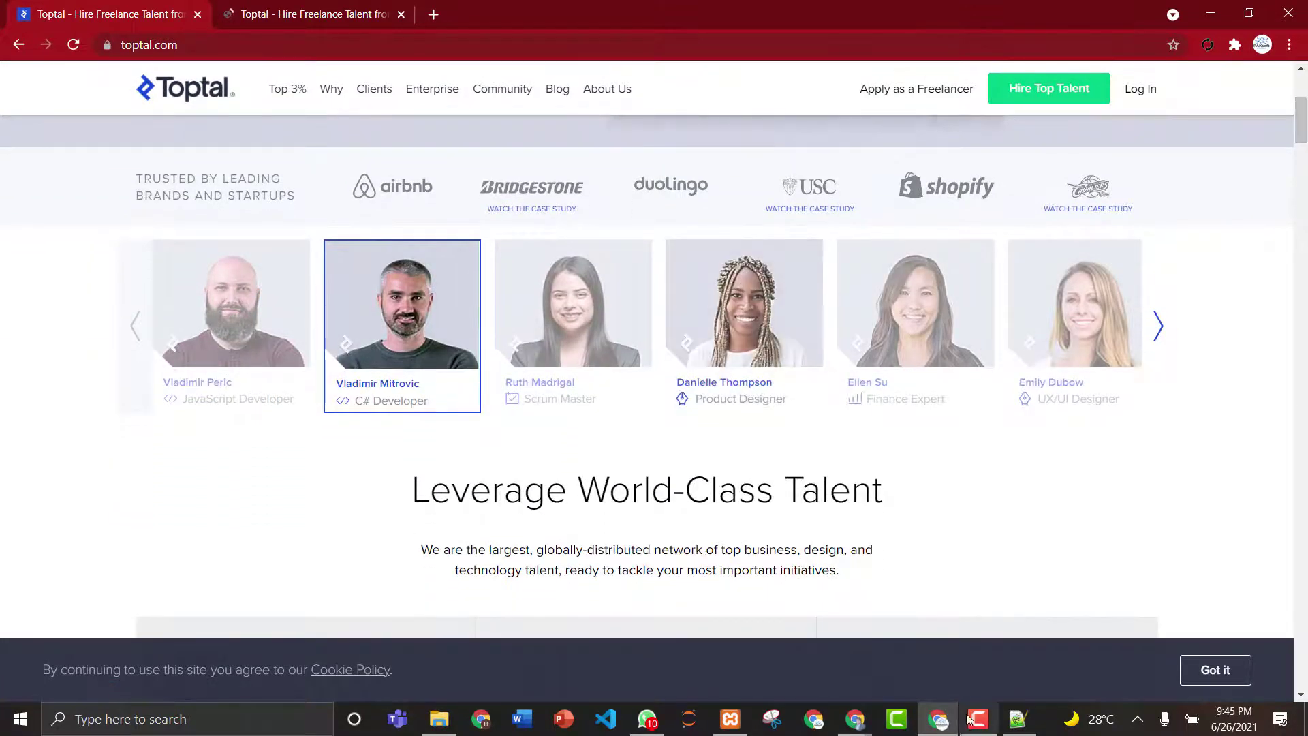
{"action": "mouse_move", "coordinate": [854, 721]}
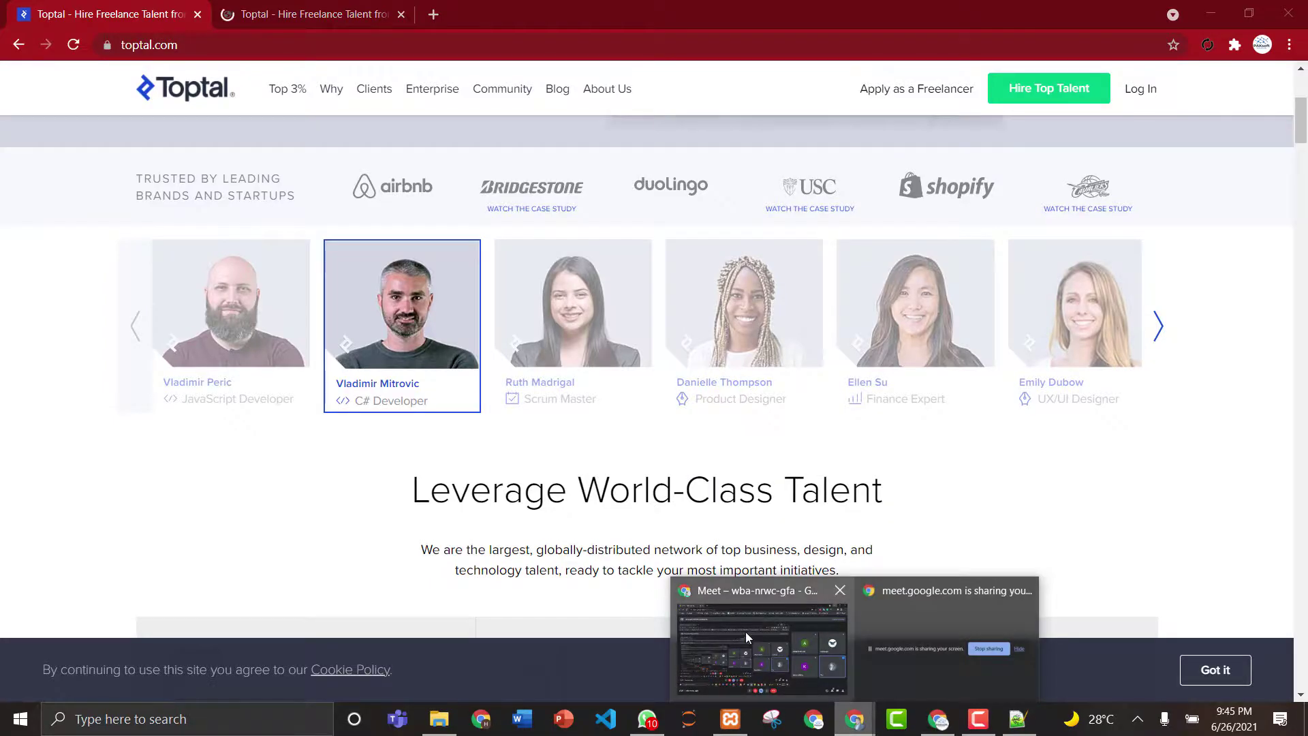
{"action": "left_click", "coordinate": [745, 632]}
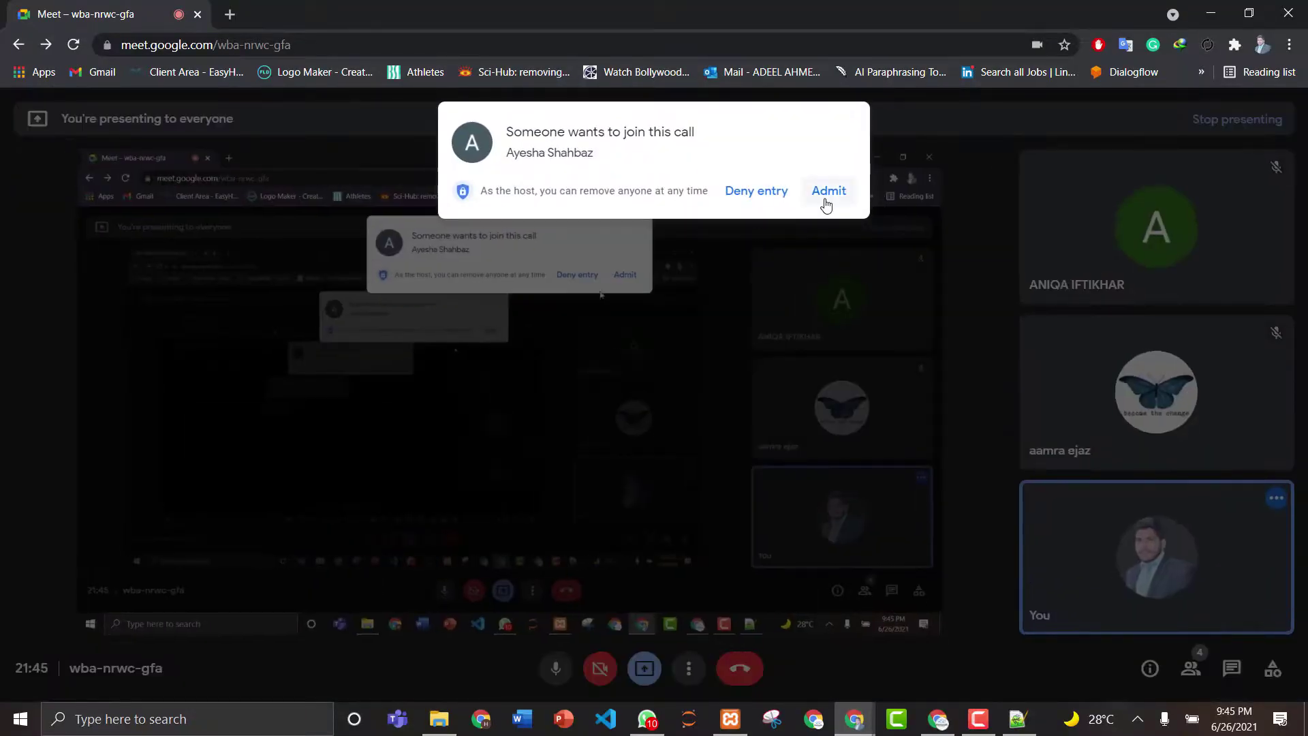
{"action": "left_click", "coordinate": [833, 194]}
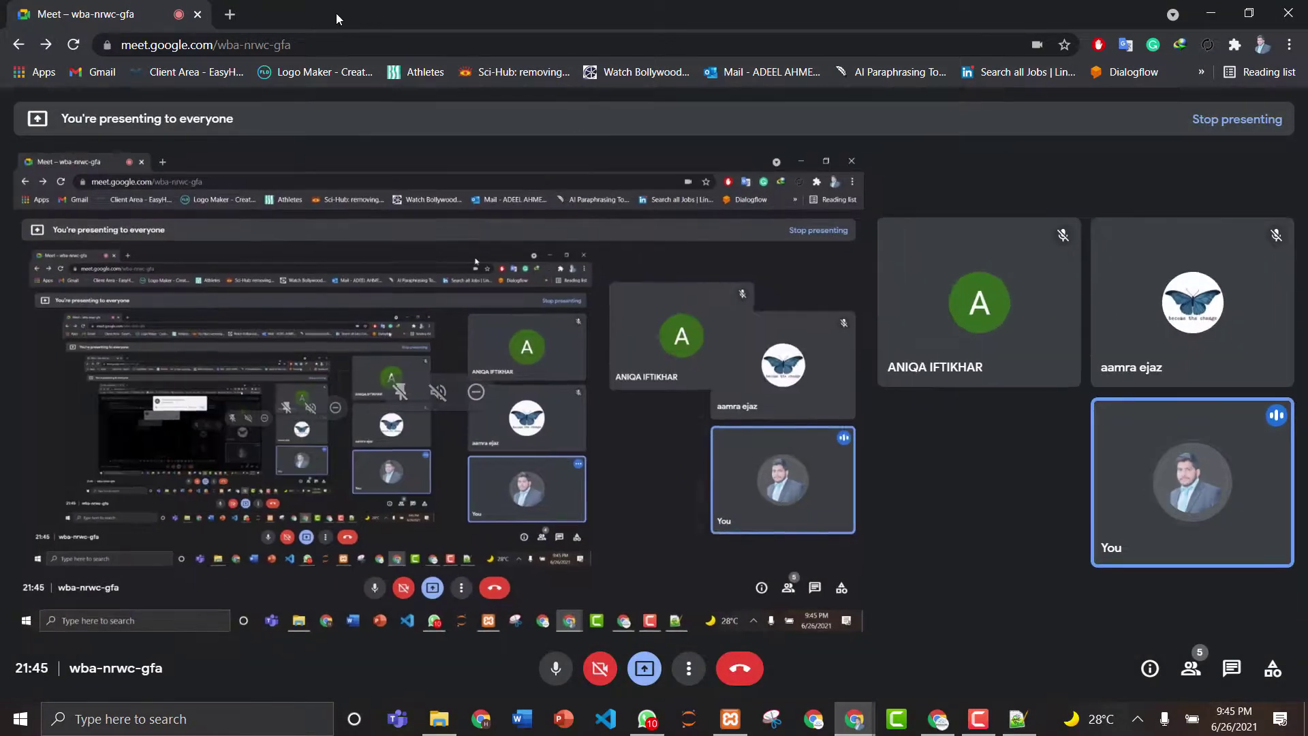
- Return to Toptal, minimize the browser and launch Microsoft Word
{"action": "left_click", "coordinate": [230, 14]}
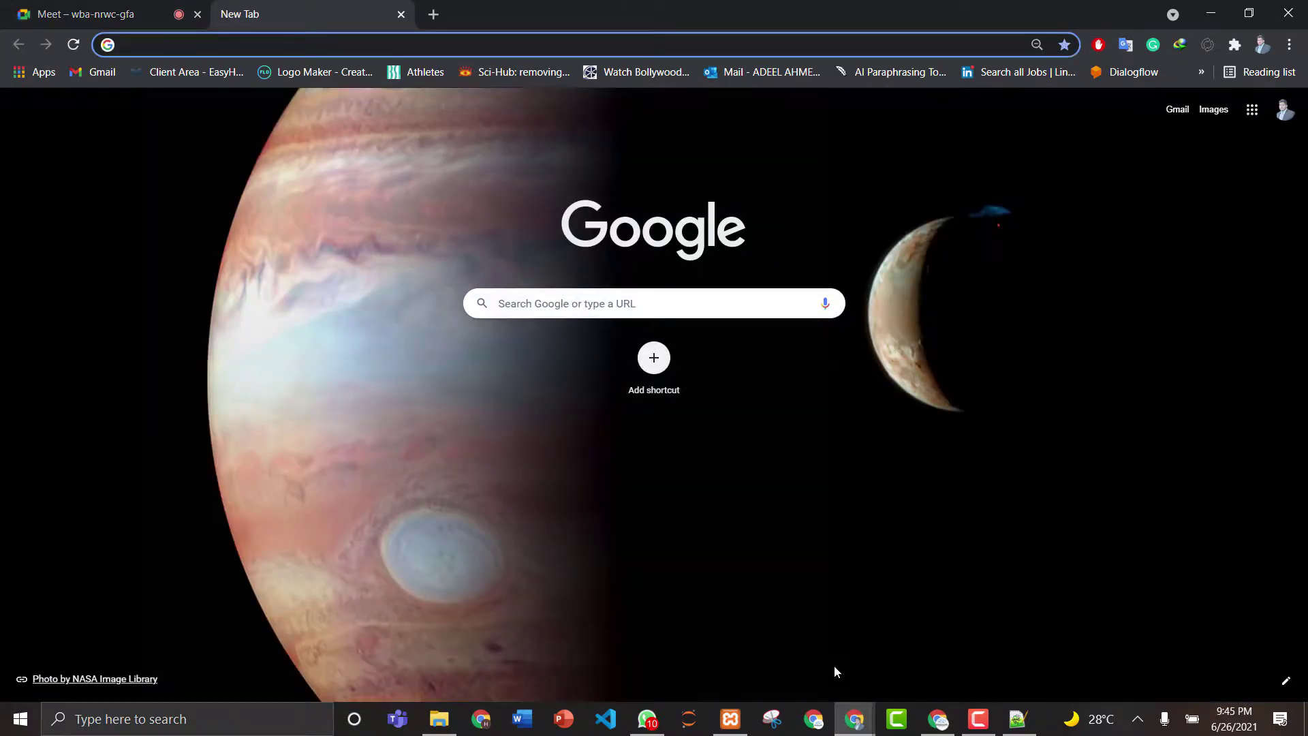
{"action": "left_click", "coordinate": [938, 718]}
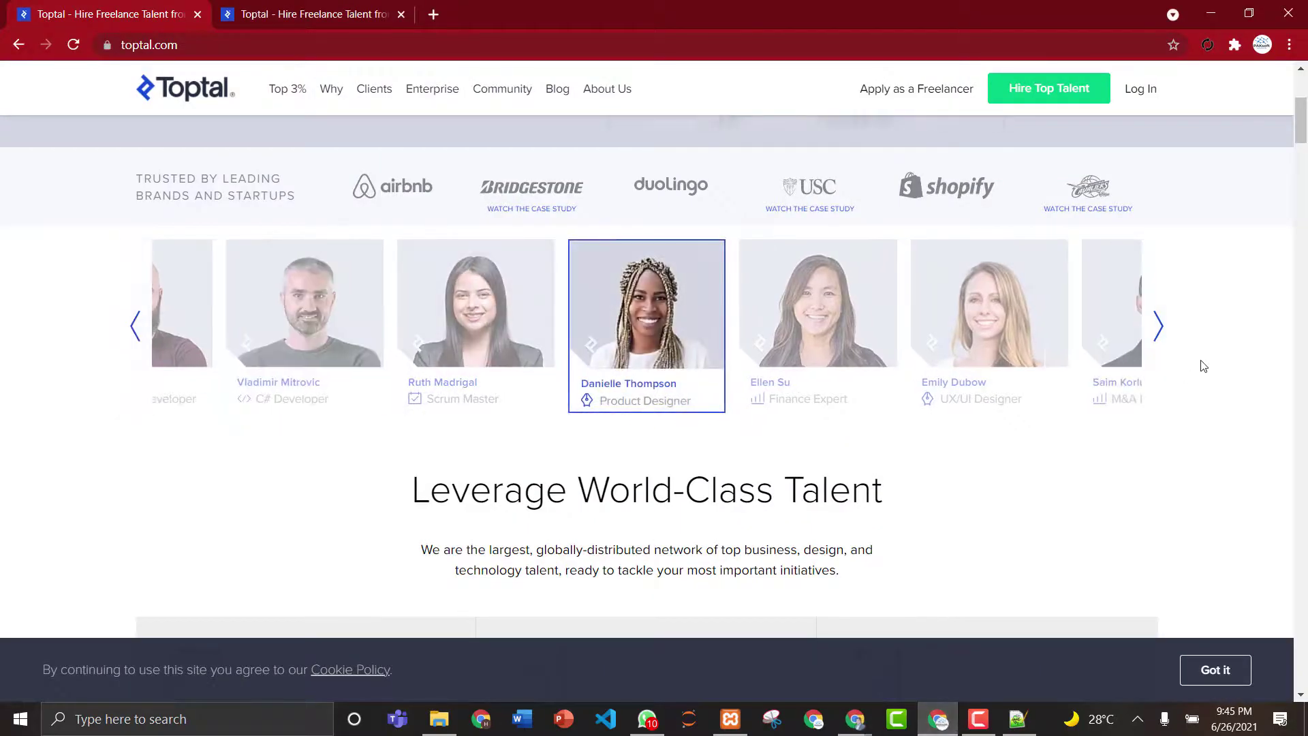
{"action": "left_click_drag", "start_coordinate": [1304, 116], "coordinate": [1305, 81]}
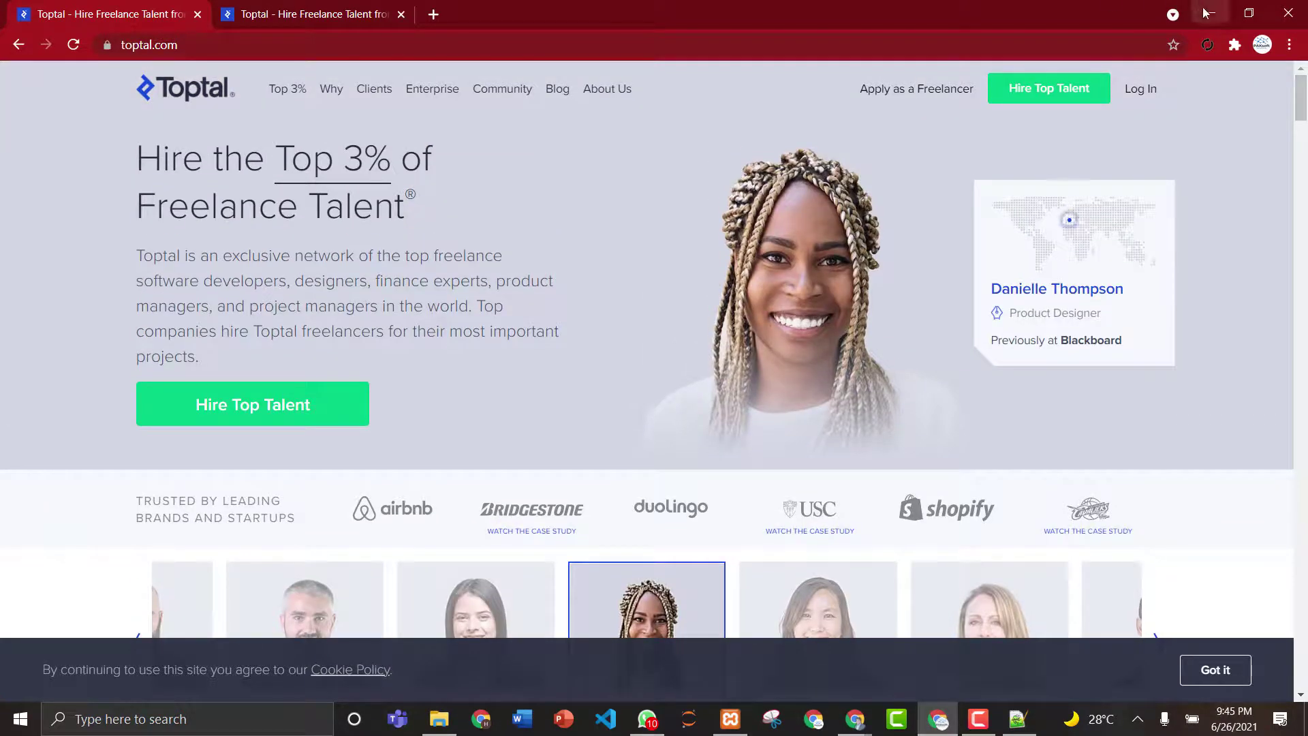
{"action": "left_click", "coordinate": [1212, 13]}
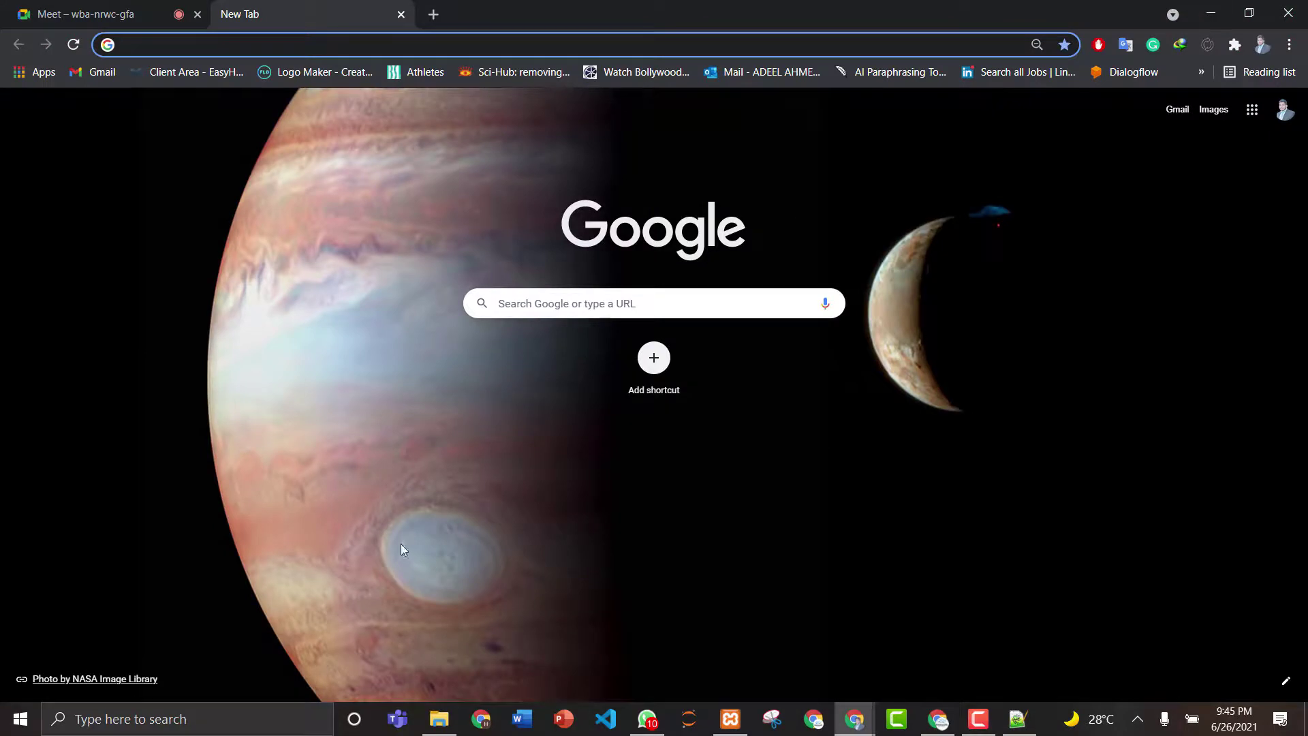
{"action": "left_click", "coordinate": [526, 719]}
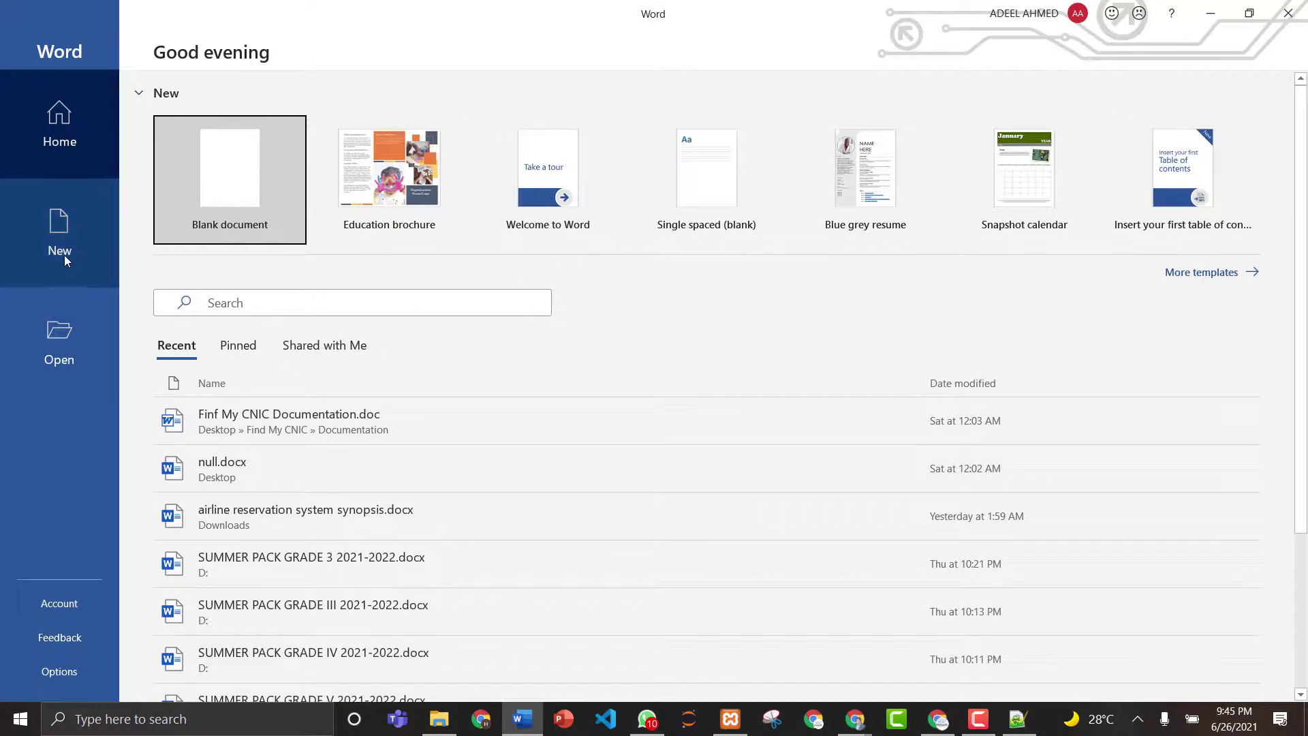
- Create a blank Word document and start saving it on this PC
{"action": "left_click", "coordinate": [64, 254]}
{"action": "left_click", "coordinate": [232, 197]}
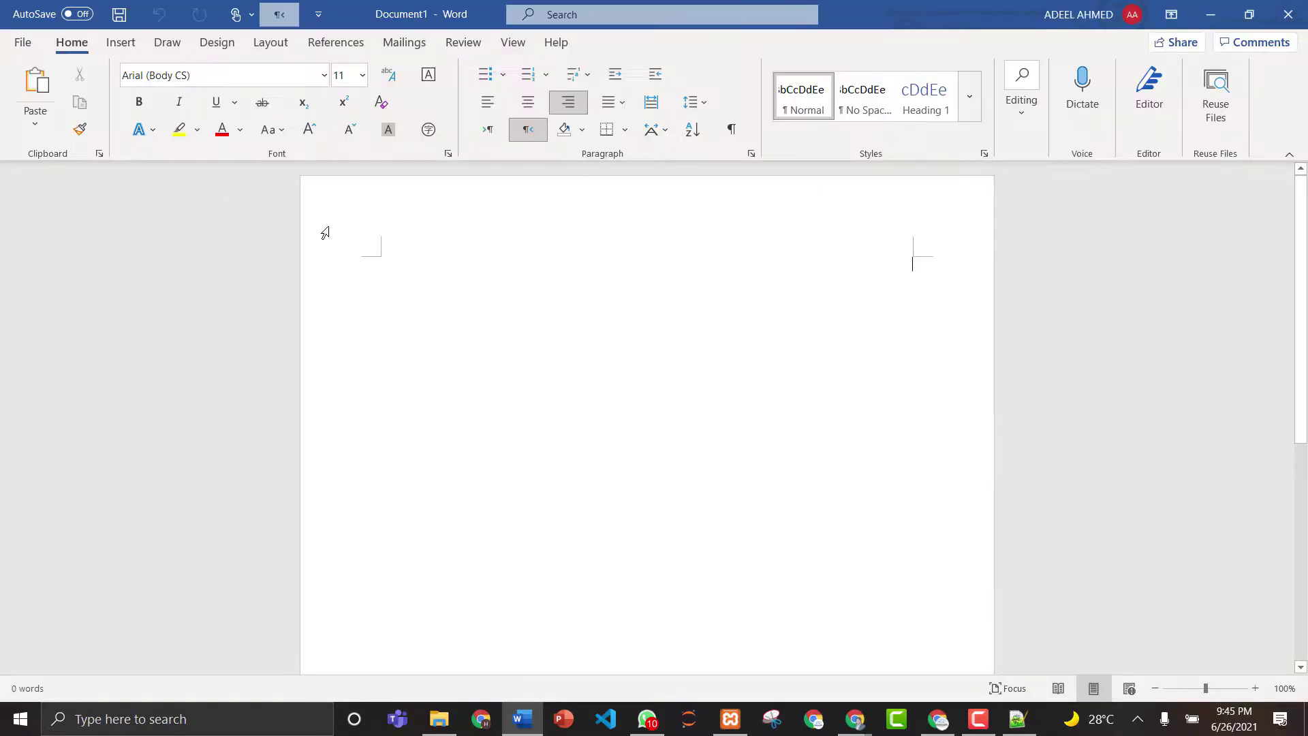
{"action": "left_click", "coordinate": [22, 43]}
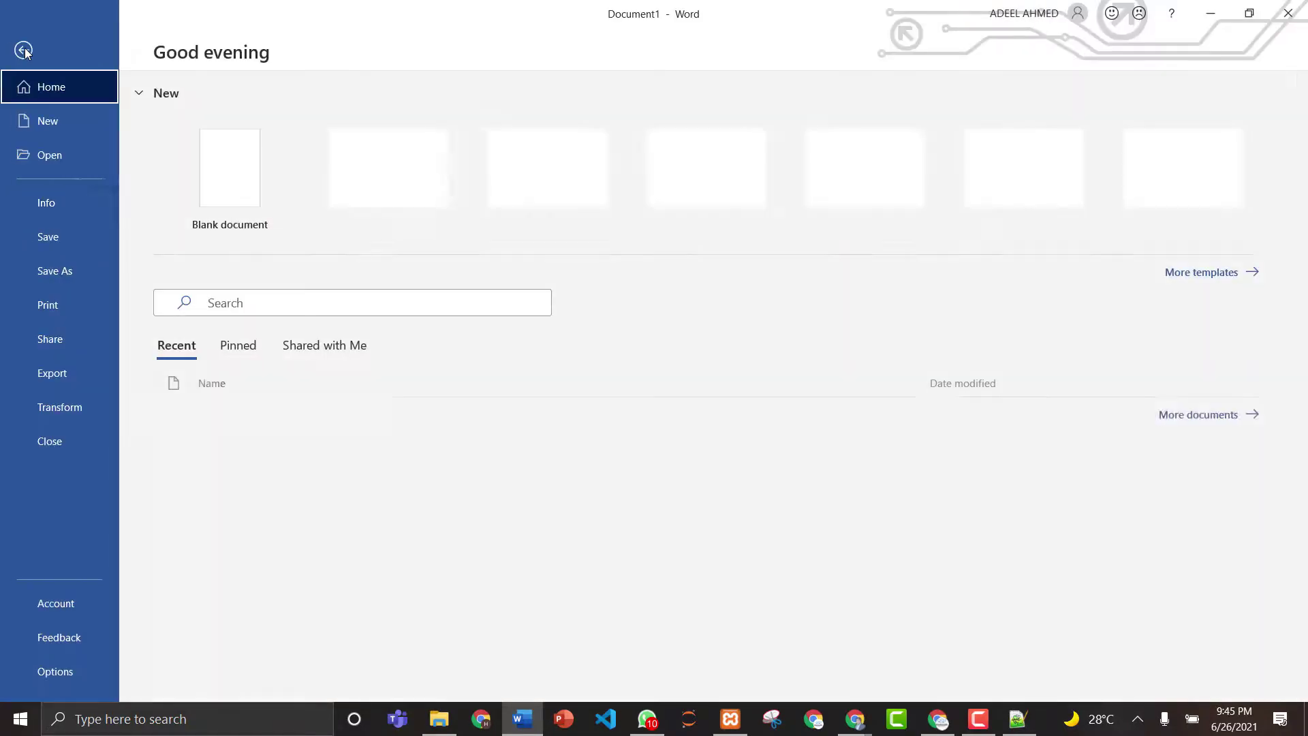
{"action": "left_click", "coordinate": [64, 281]}
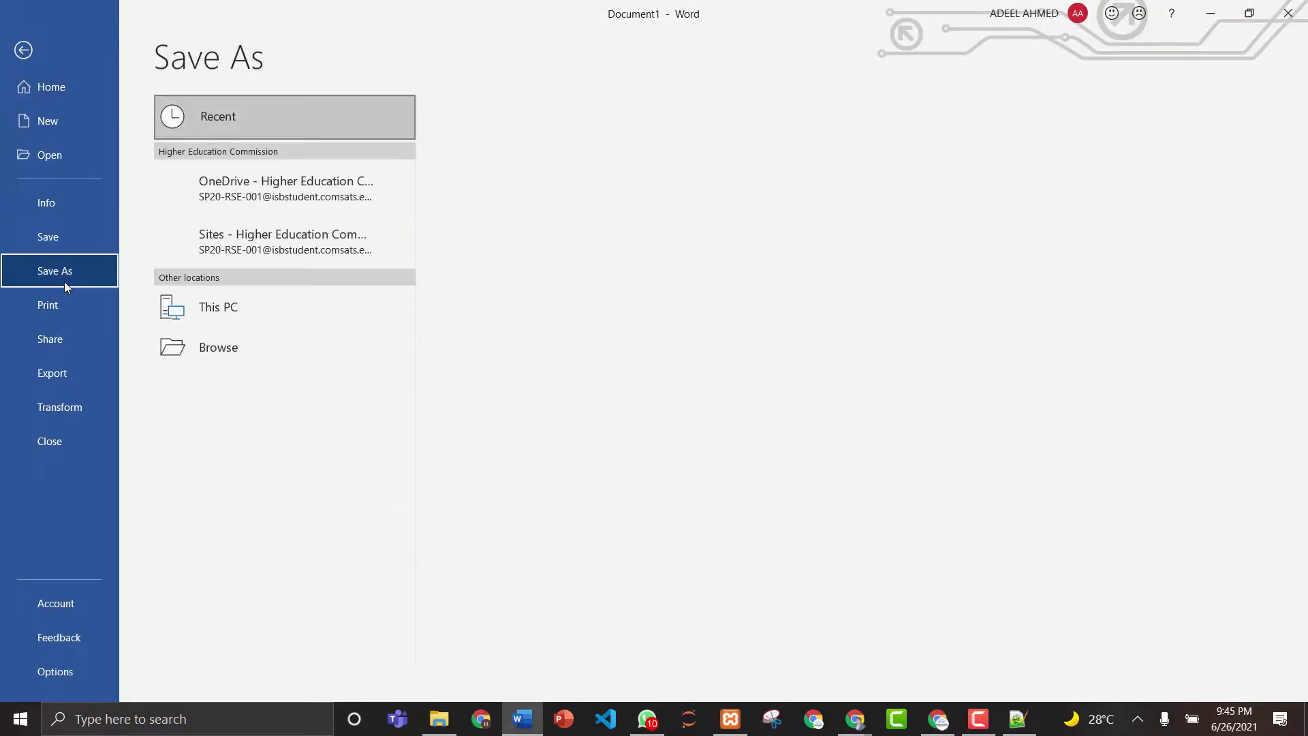
{"action": "left_click", "coordinate": [235, 306]}
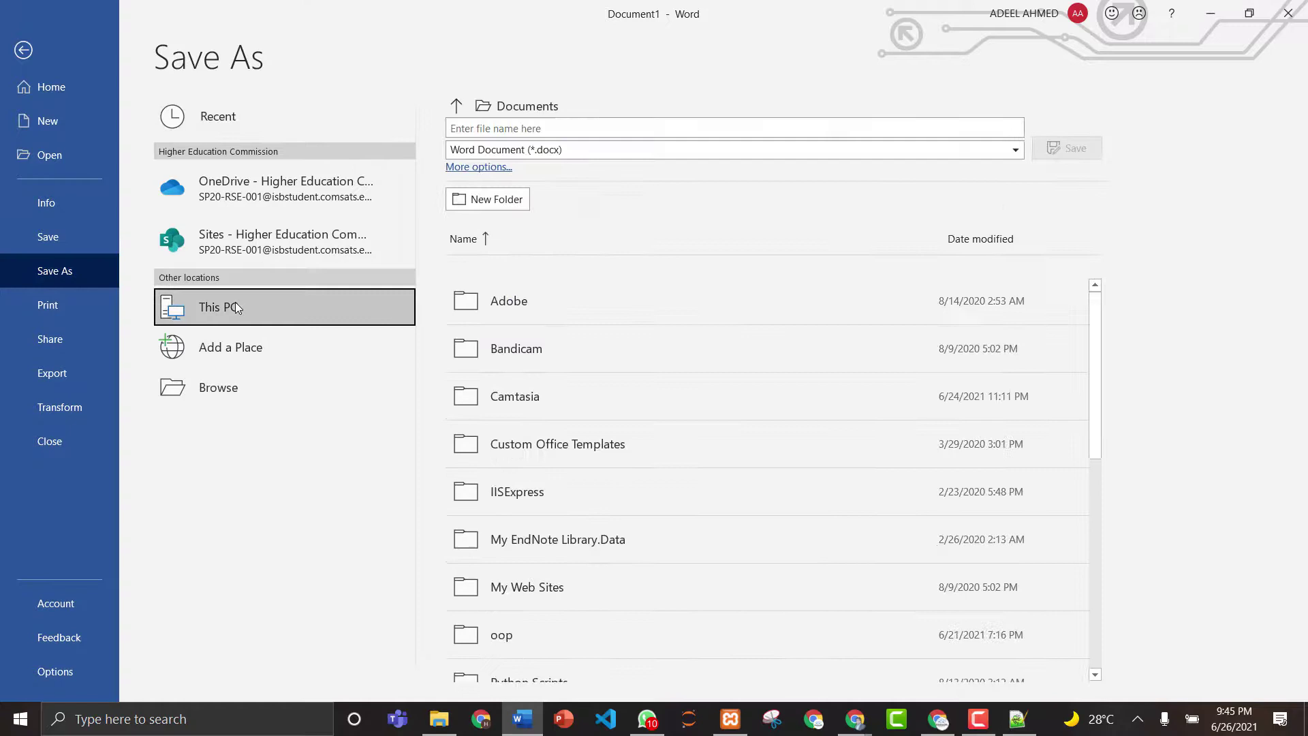
{"action": "left_click", "coordinate": [516, 129]}
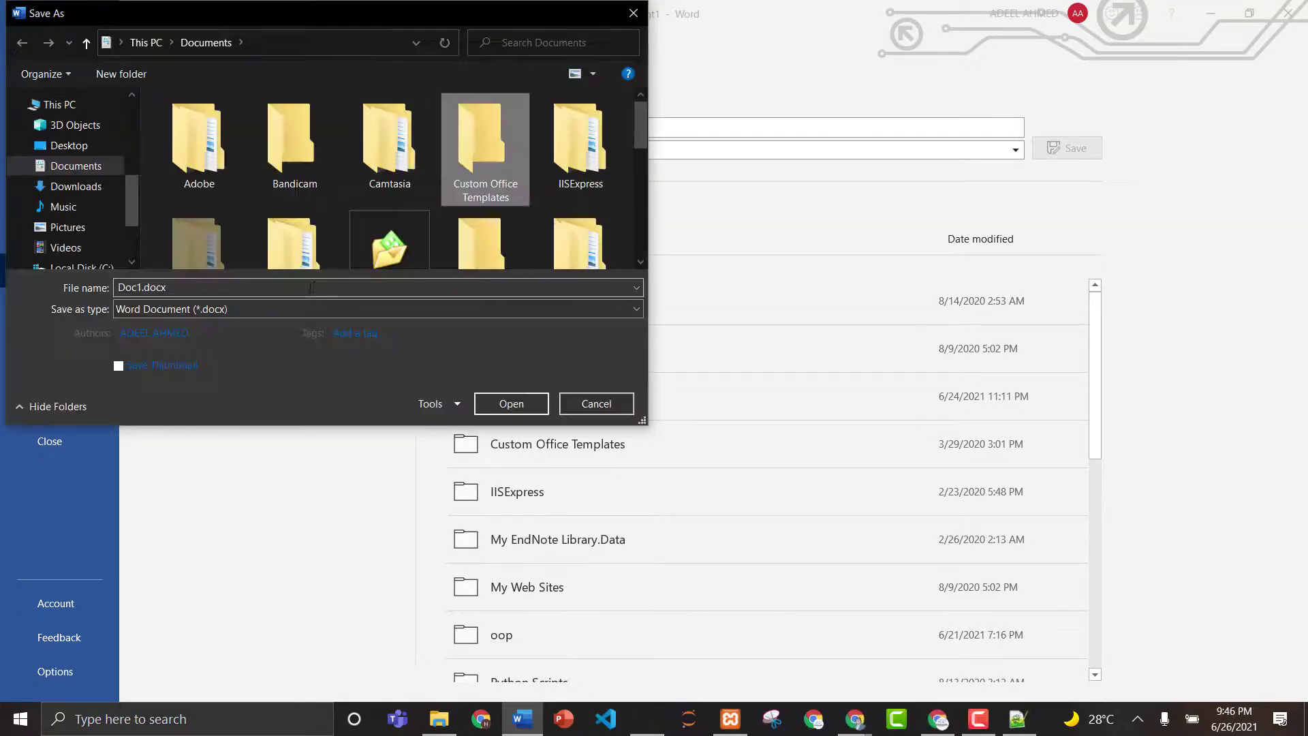
- Save it to the Desktop with the file name 'Freelancing Sites'
{"action": "left_click", "coordinate": [68, 146]}
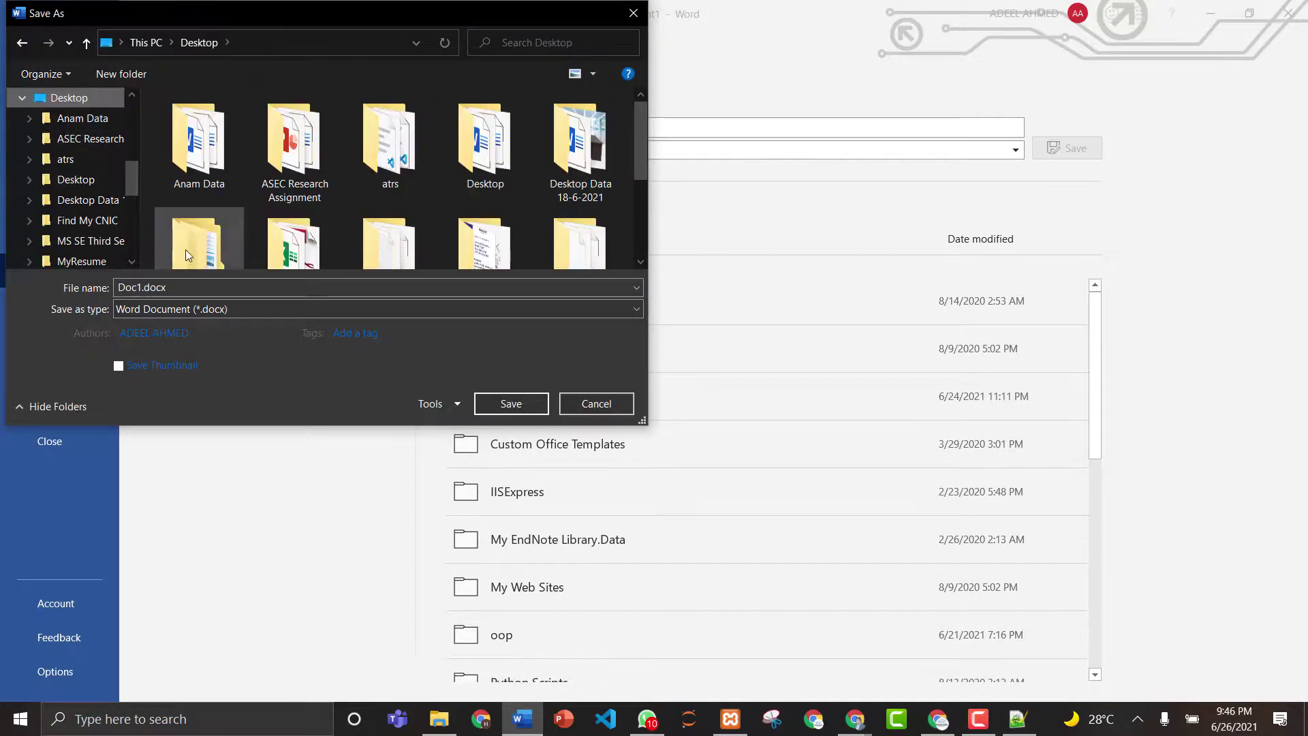
{"action": "left_click", "coordinate": [196, 287]}
{"action": "type", "text": "T"}
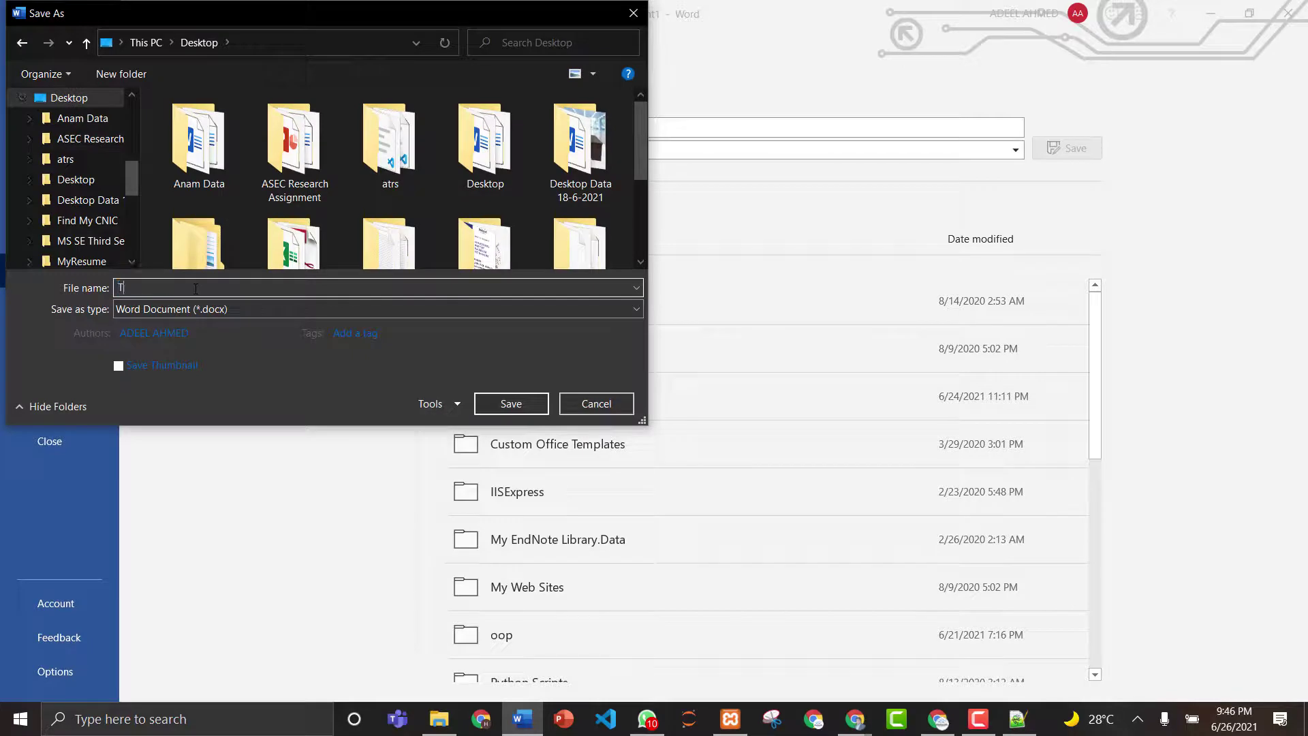
{"action": "type", "text": "op"}
{"action": "key", "text": "BackSpace"}
{"action": "key", "text": "BackSpace"}
{"action": "key", "text": "BackSpace"}
{"action": "type", "text": "Freelancing Sites"}
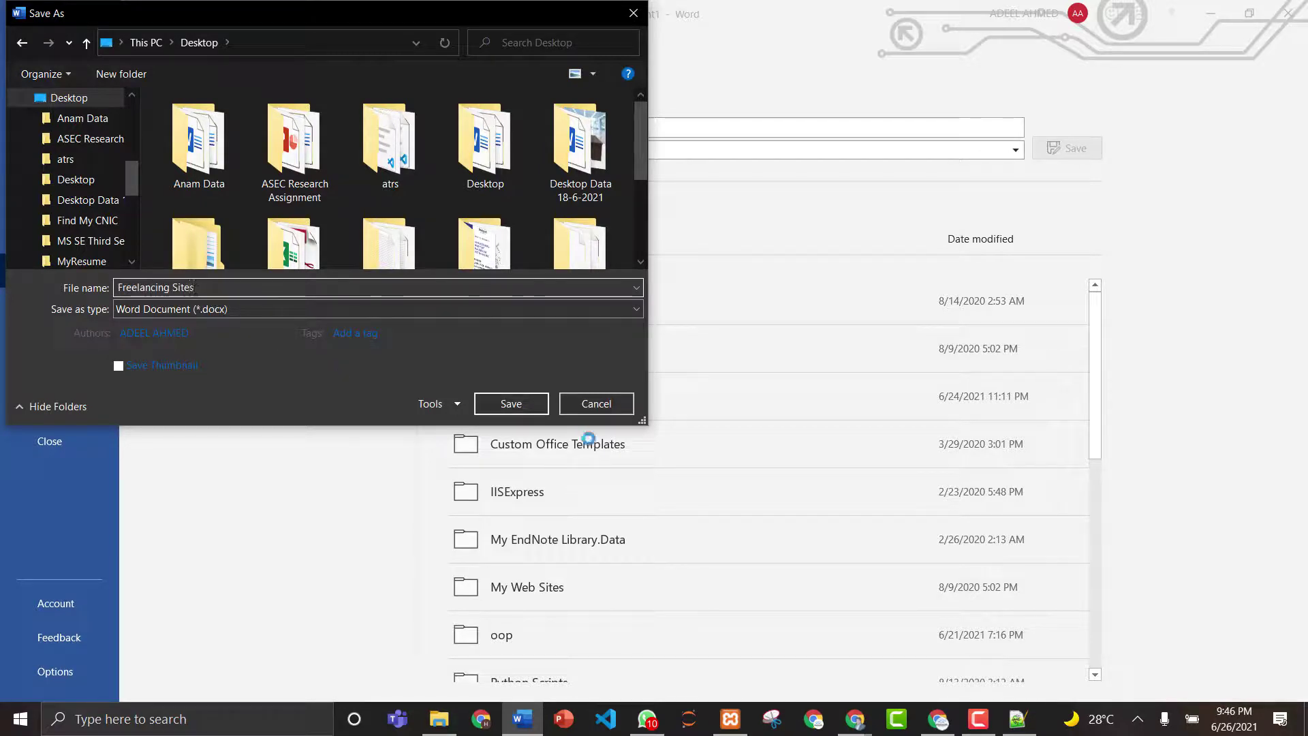
{"action": "left_click", "coordinate": [514, 409]}
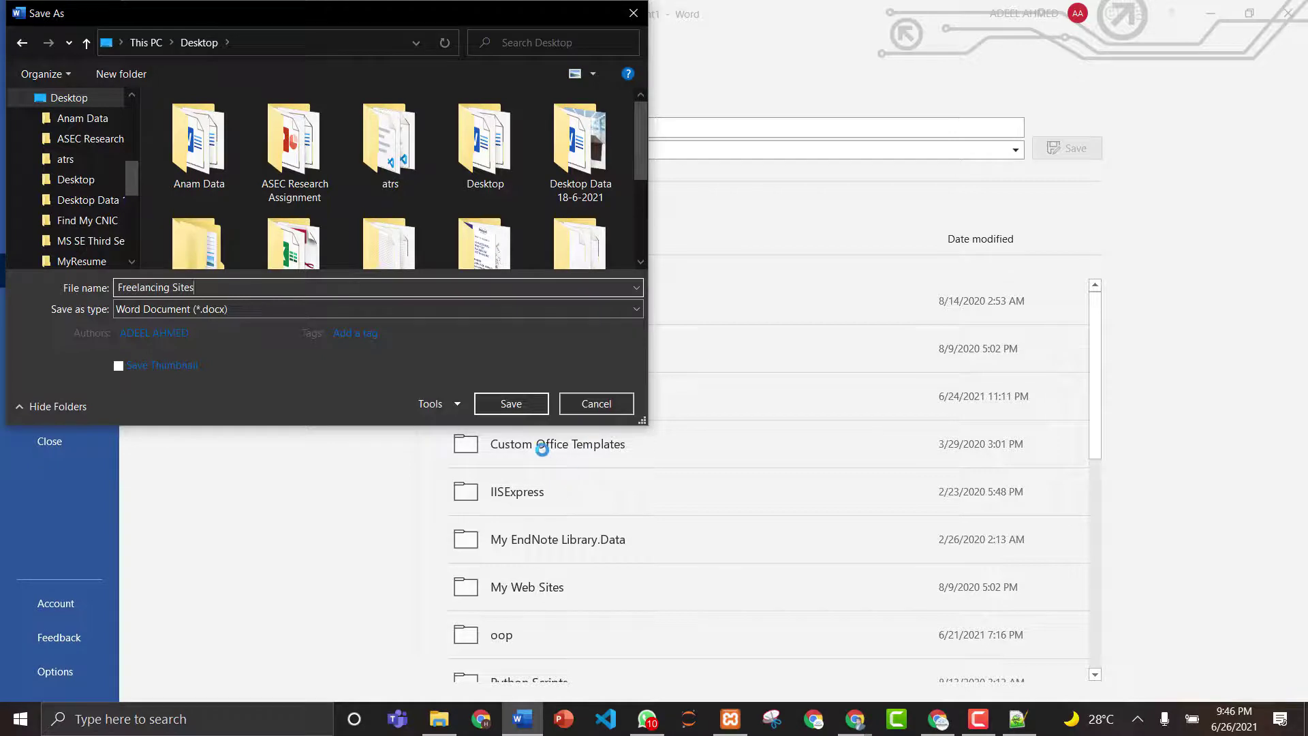
{"action": "left_click", "coordinate": [512, 400]}
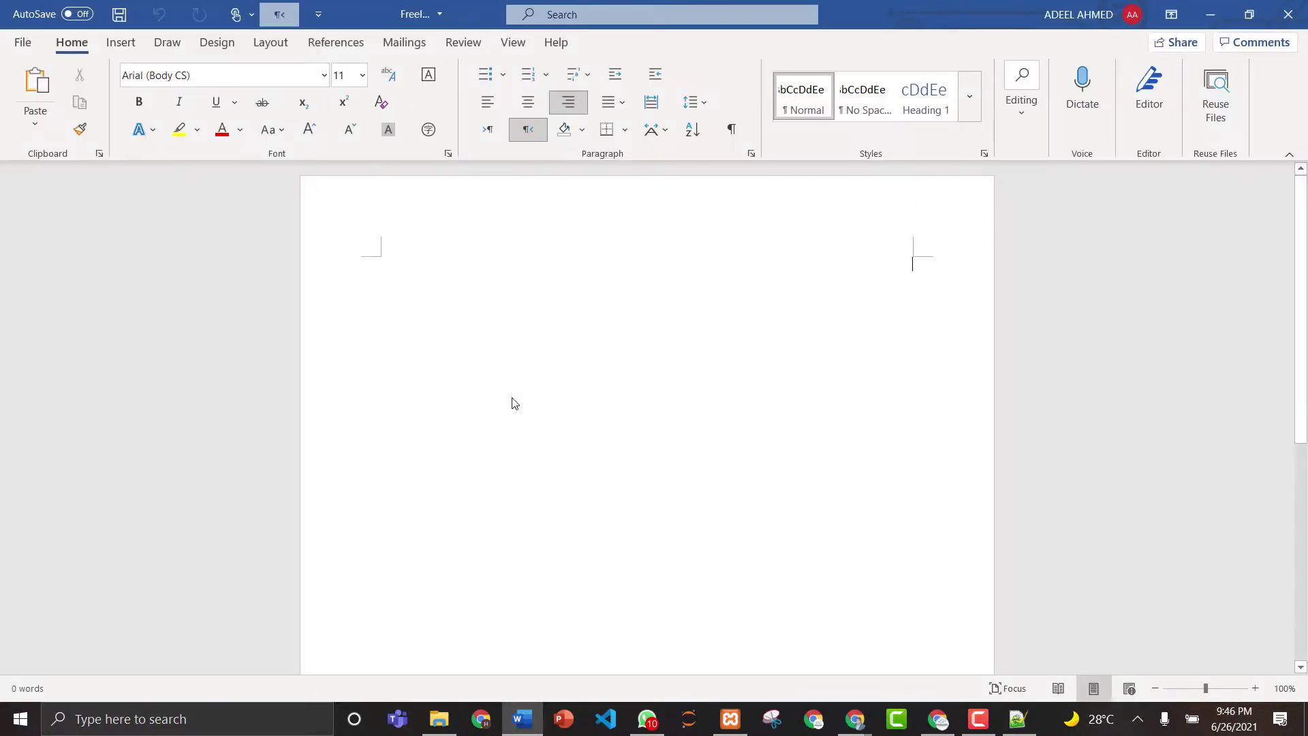
- Type the left-aligned bullet 'Your task is to make id by using your gmail account on these sites:', correcting gmail to Gmail
{"action": "left_click", "coordinate": [487, 107]}
{"action": "left_click", "coordinate": [485, 132]}
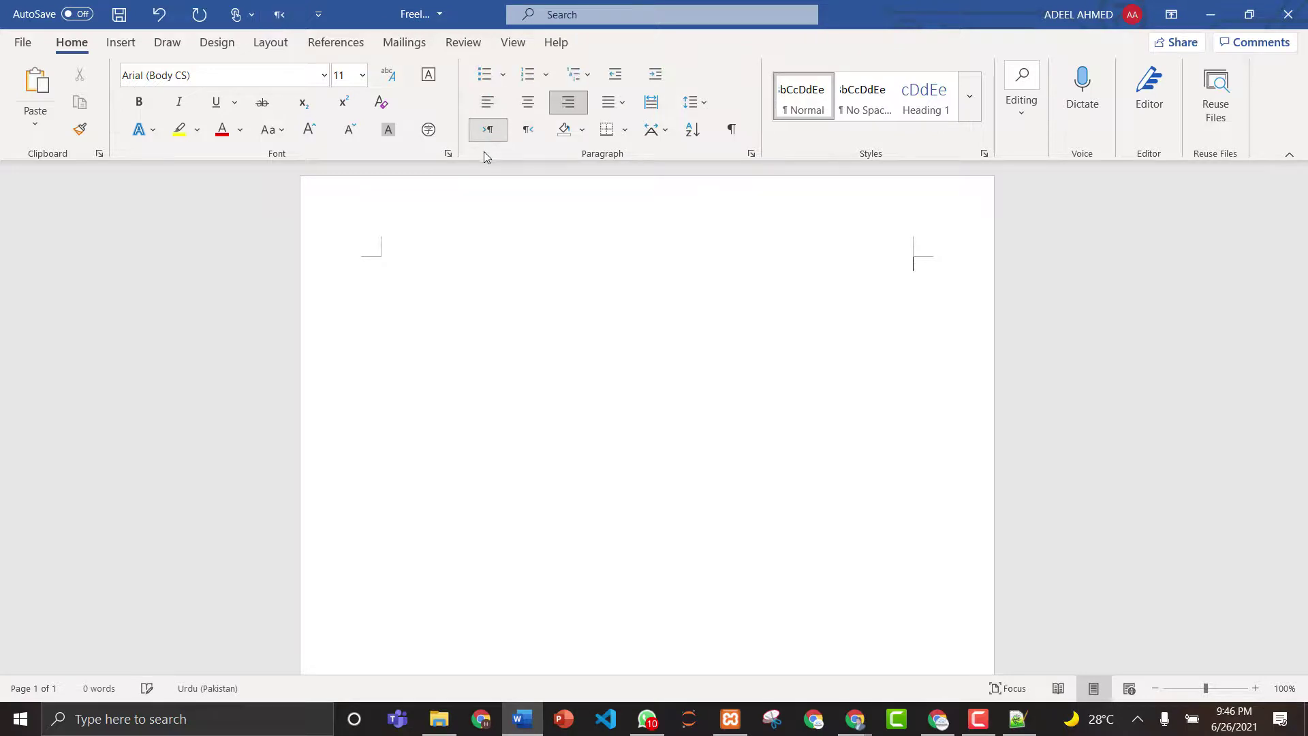
{"action": "left_click", "coordinate": [487, 108]}
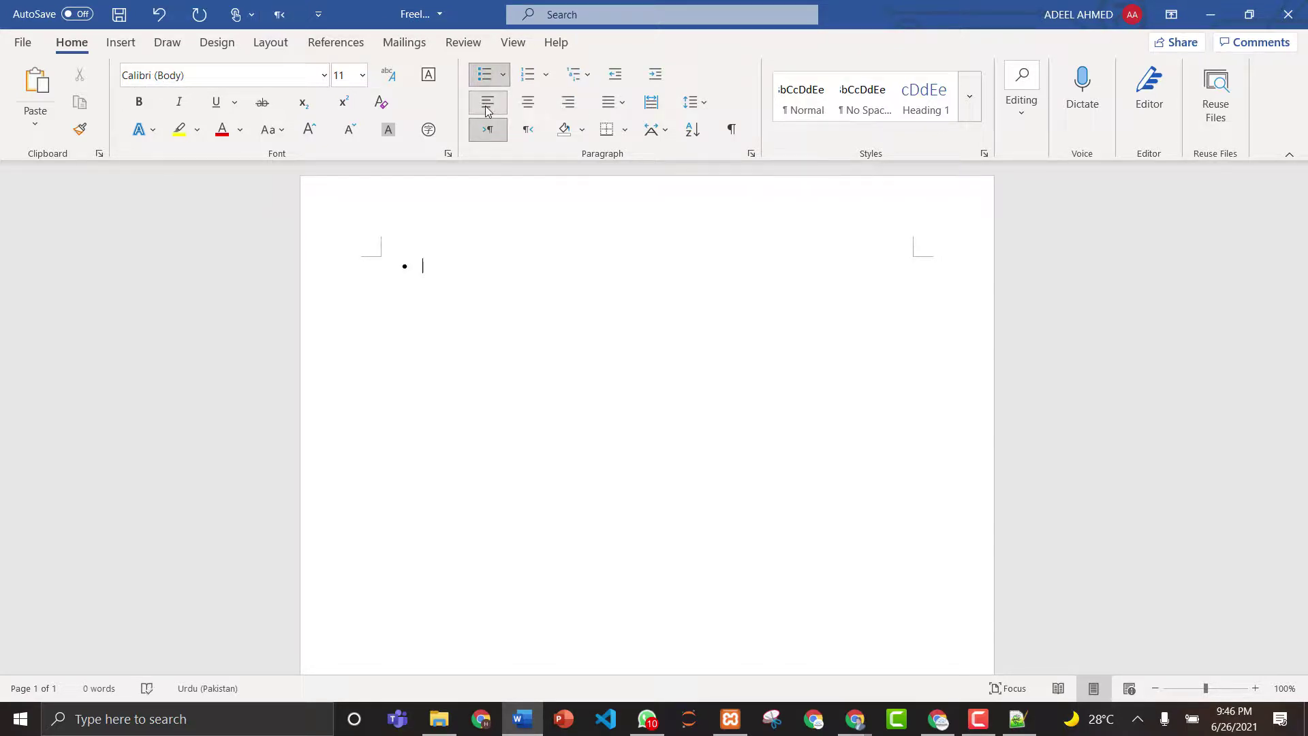
{"action": "key", "text": "alt+shift"}
{"action": "type", "text": "You"}
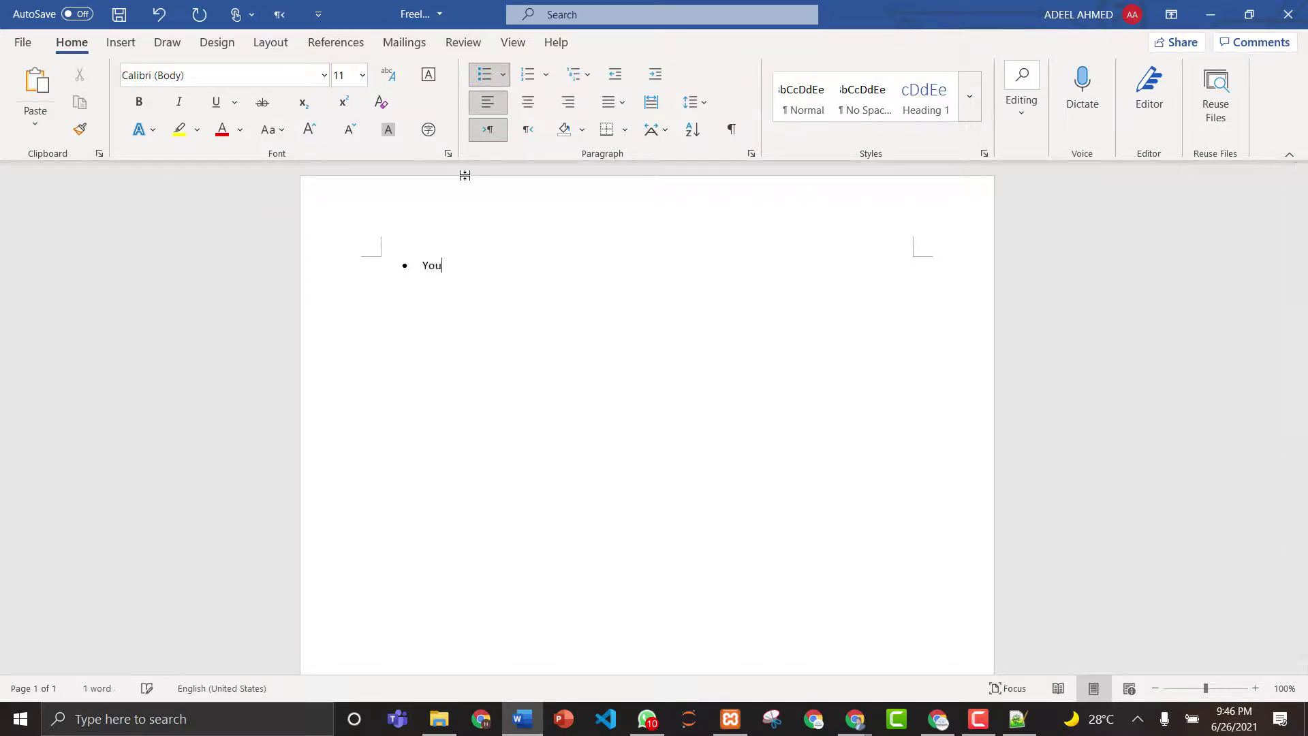
{"action": "type", "text": "r task is t"}
{"action": "type", "text": "o make i"}
{"action": "type", "text": "d by using"}
{"action": "type", "text": " you"}
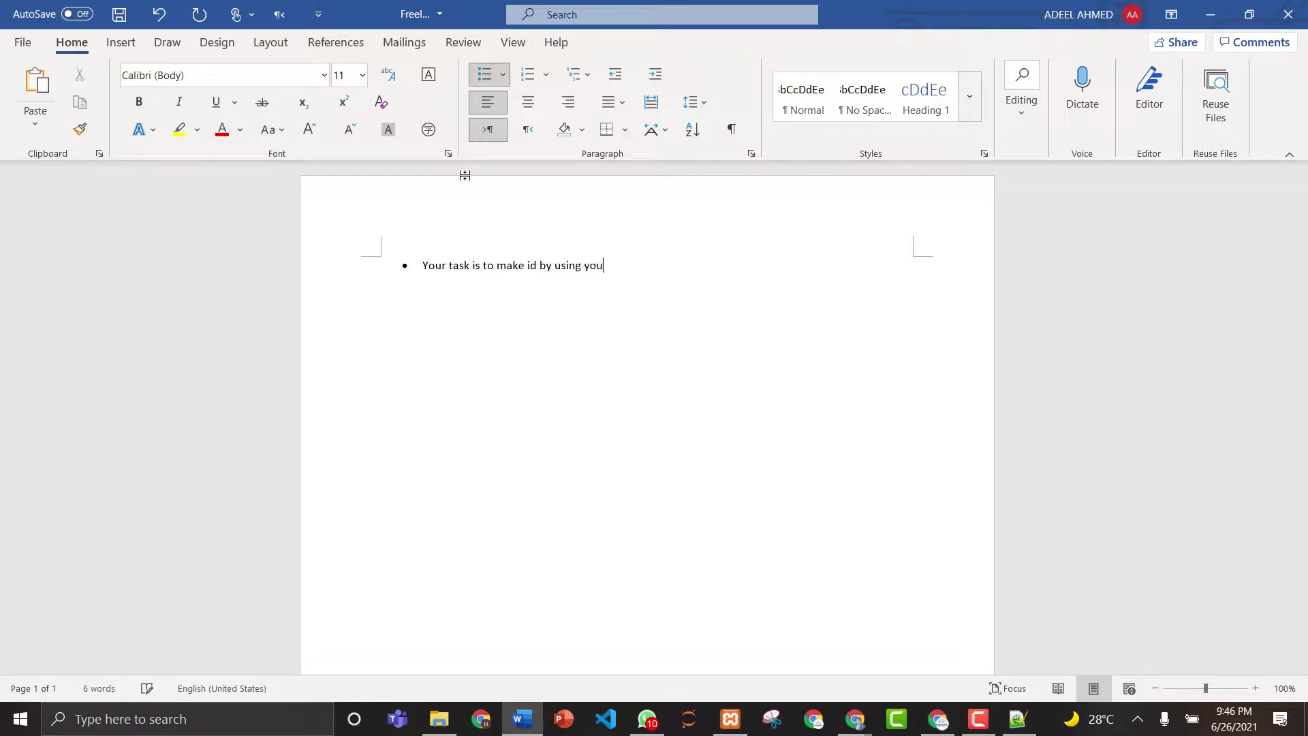
{"action": "type", "text": "r gmail account"}
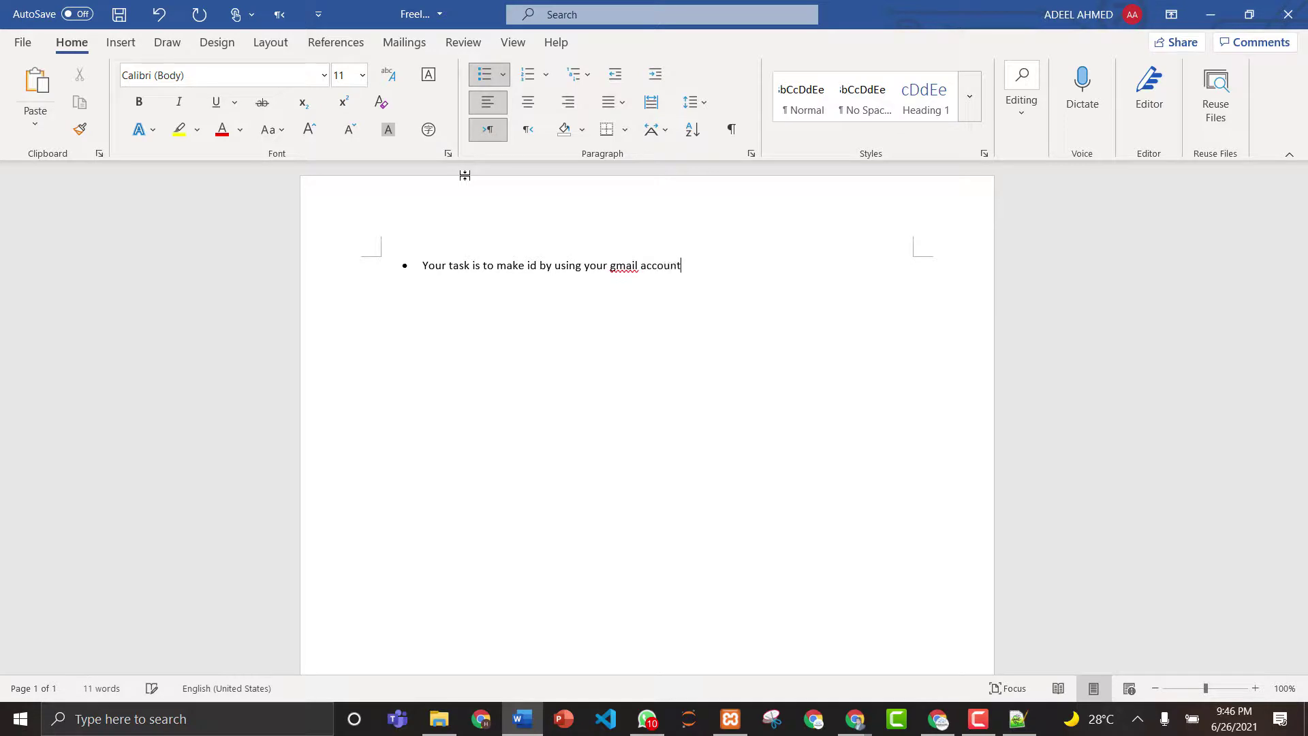
{"action": "type", "text": " on these sites:"}
{"action": "key", "text": "Return"}
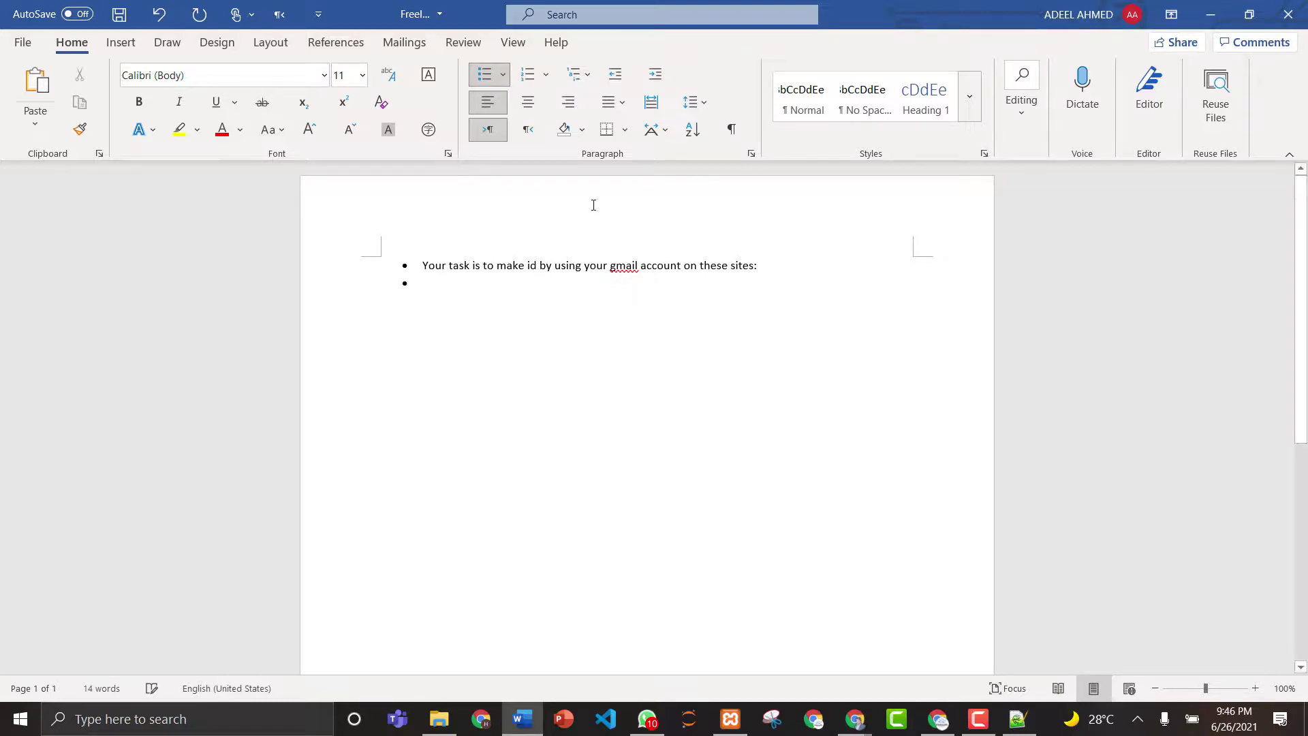
{"action": "right_click", "coordinate": [630, 266]}
{"action": "mouse_move", "coordinate": [613, 286]}
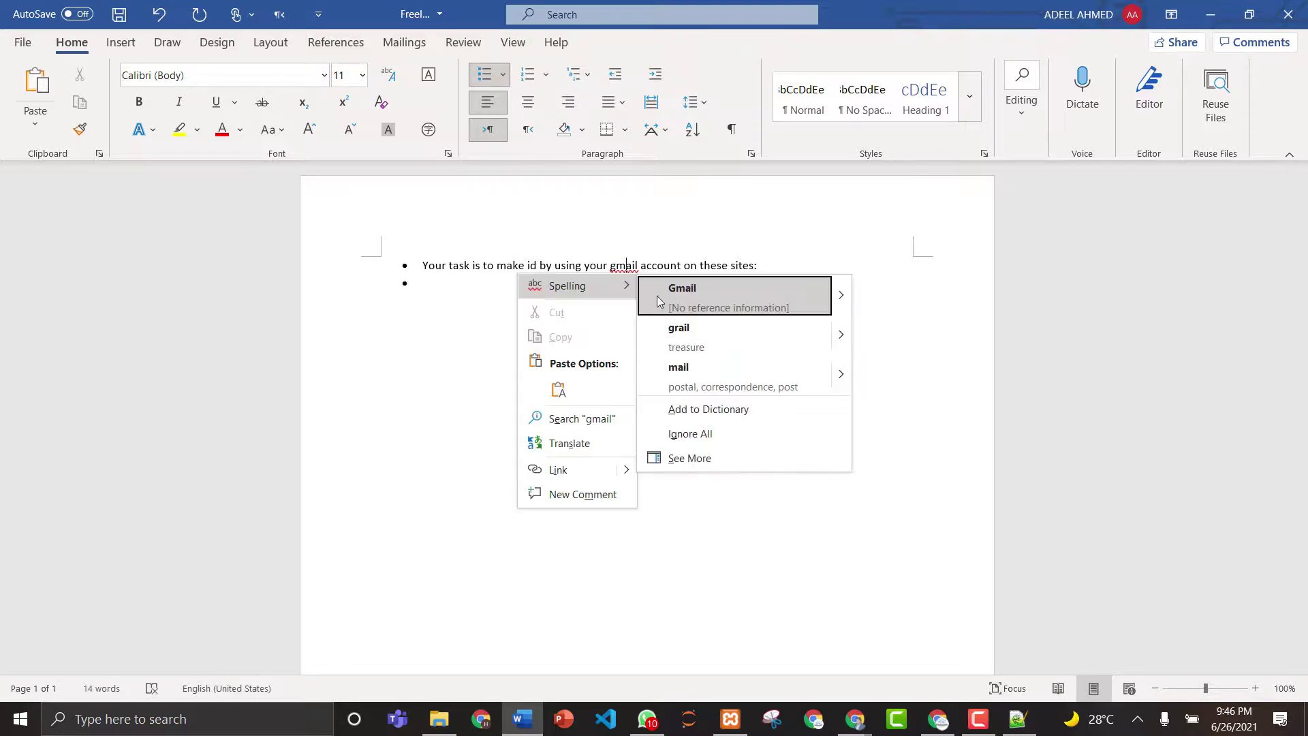
{"action": "left_click", "coordinate": [665, 291]}
- On an unbulleted line, list 1. Fiverr, 2. Upwork, 3.Paklancers and 4. Guru.com
{"action": "left_click", "coordinate": [427, 284]}
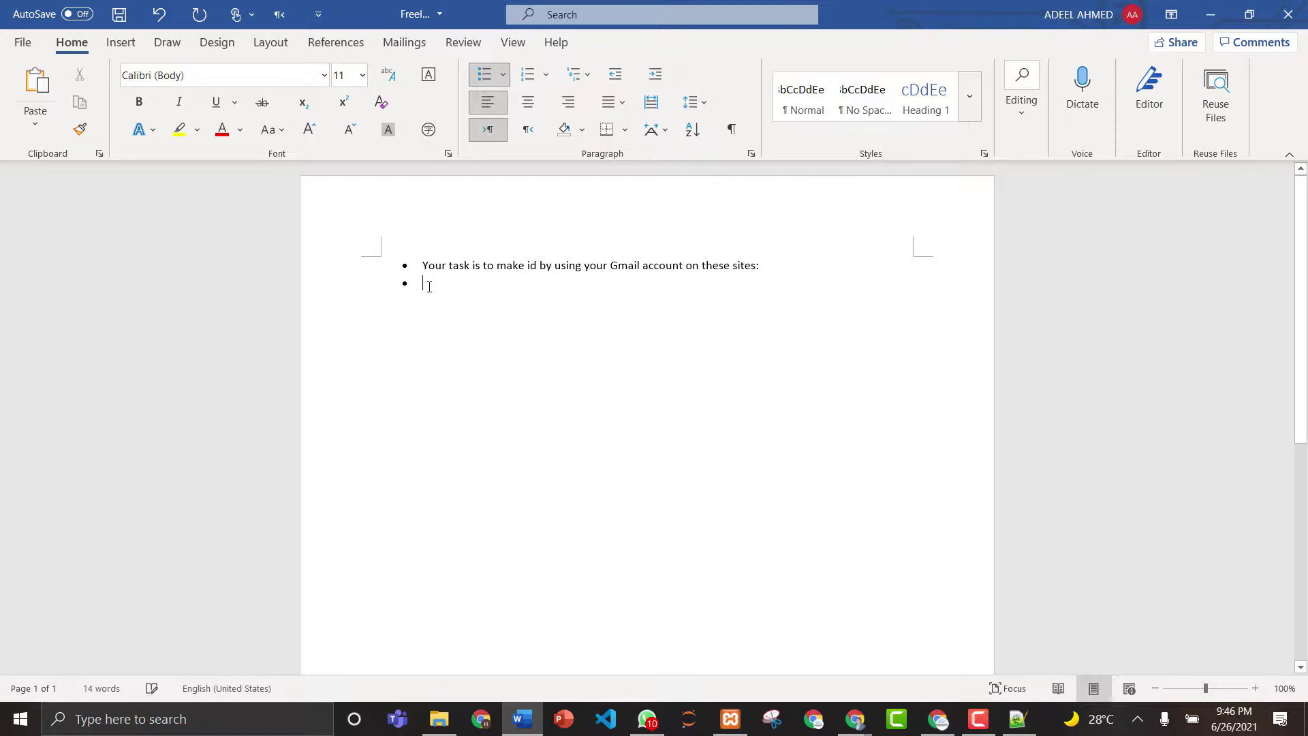
{"action": "left_click", "coordinate": [483, 85]}
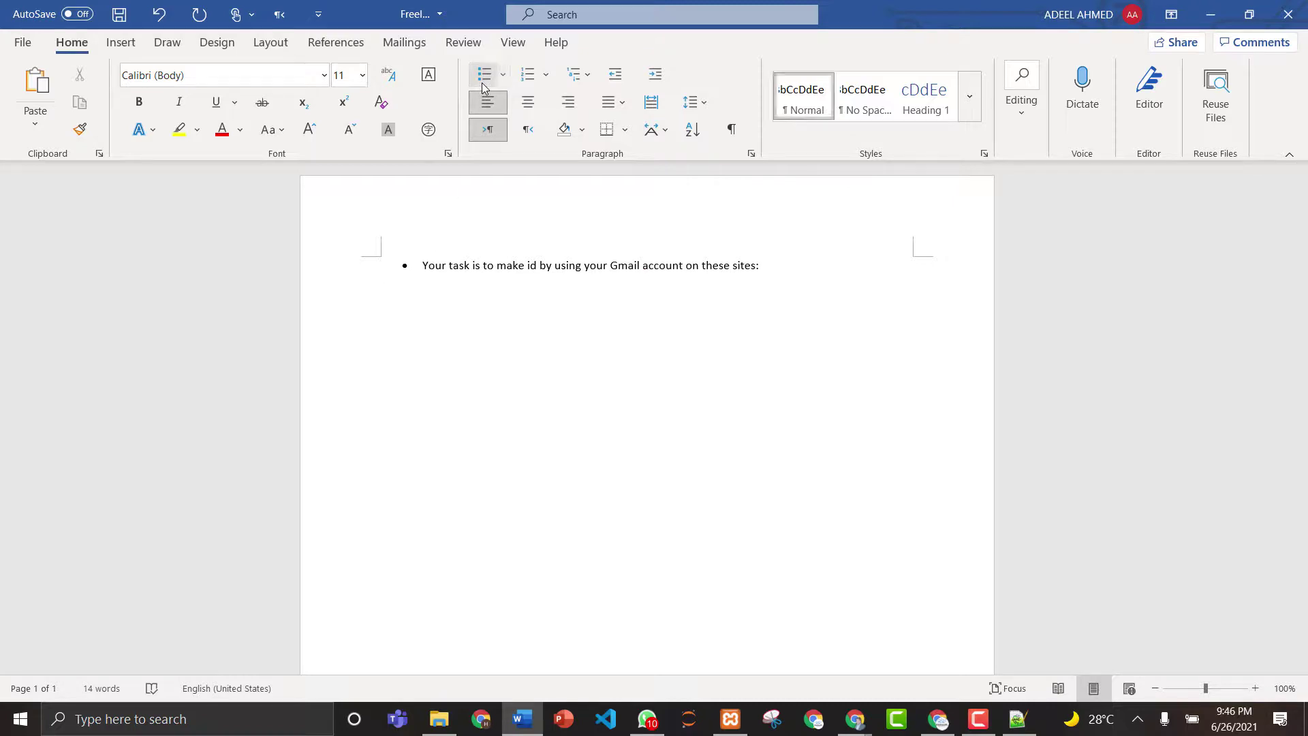
{"action": "type", "text": "1. Fiverr"}
{"action": "key", "text": "Return"}
{"action": "type", "text": "2. Upwork"}
{"action": "key", "text": "Return"}
{"action": "type", "text": "3.pa"}
{"action": "key", "text": "BackSpace"}
{"action": "key", "text": "BackSpace"}
{"action": "type", "text": "Paklancers"}
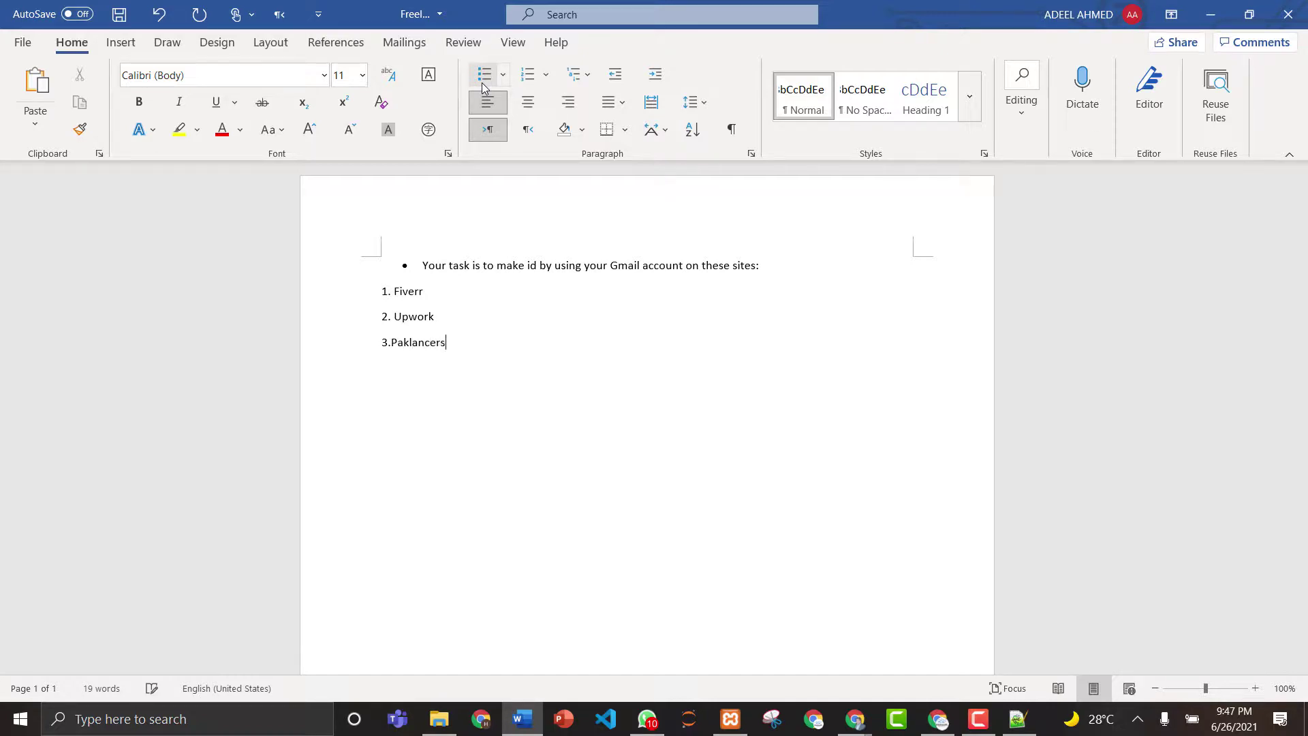
{"action": "key", "text": "Return"}
{"action": "type", "text": "4. Guru.com"}
{"action": "key", "text": "Return"}
- Add 5.people per hour, 6. total (spell-corrected from toptal) and 7.freelancers.com
{"action": "type", "text": "5.people per hou"}
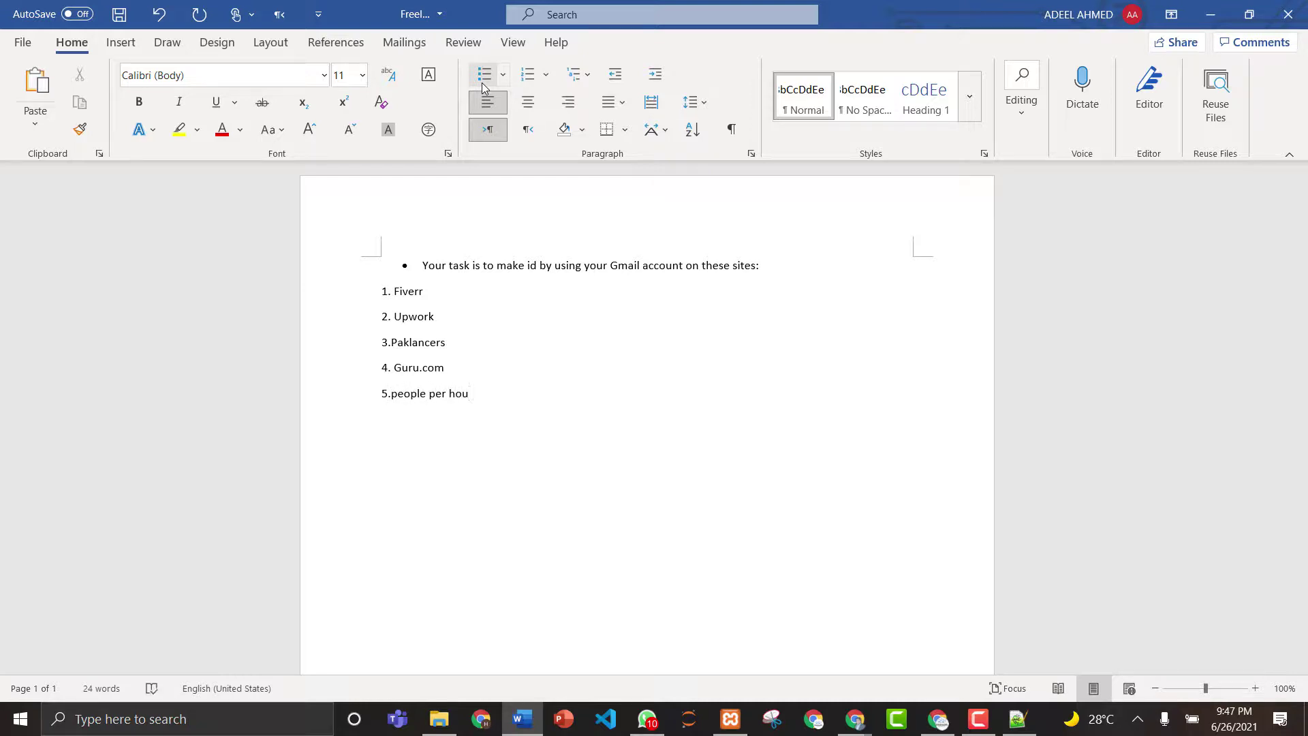
{"action": "type", "text": "re"}
{"action": "key", "text": "Return"}
{"action": "type", "text": "6. toptal"}
{"action": "key", "text": "Return"}
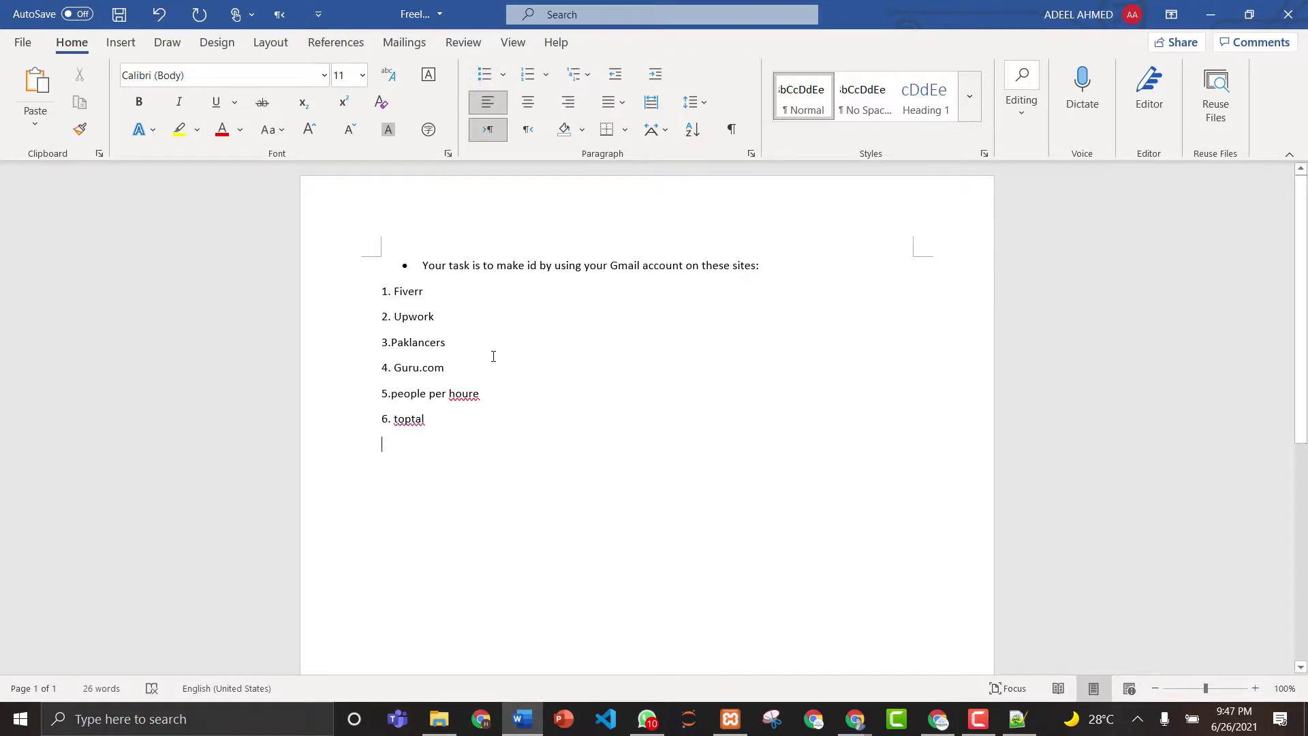
{"action": "key", "text": "BackSpace"}
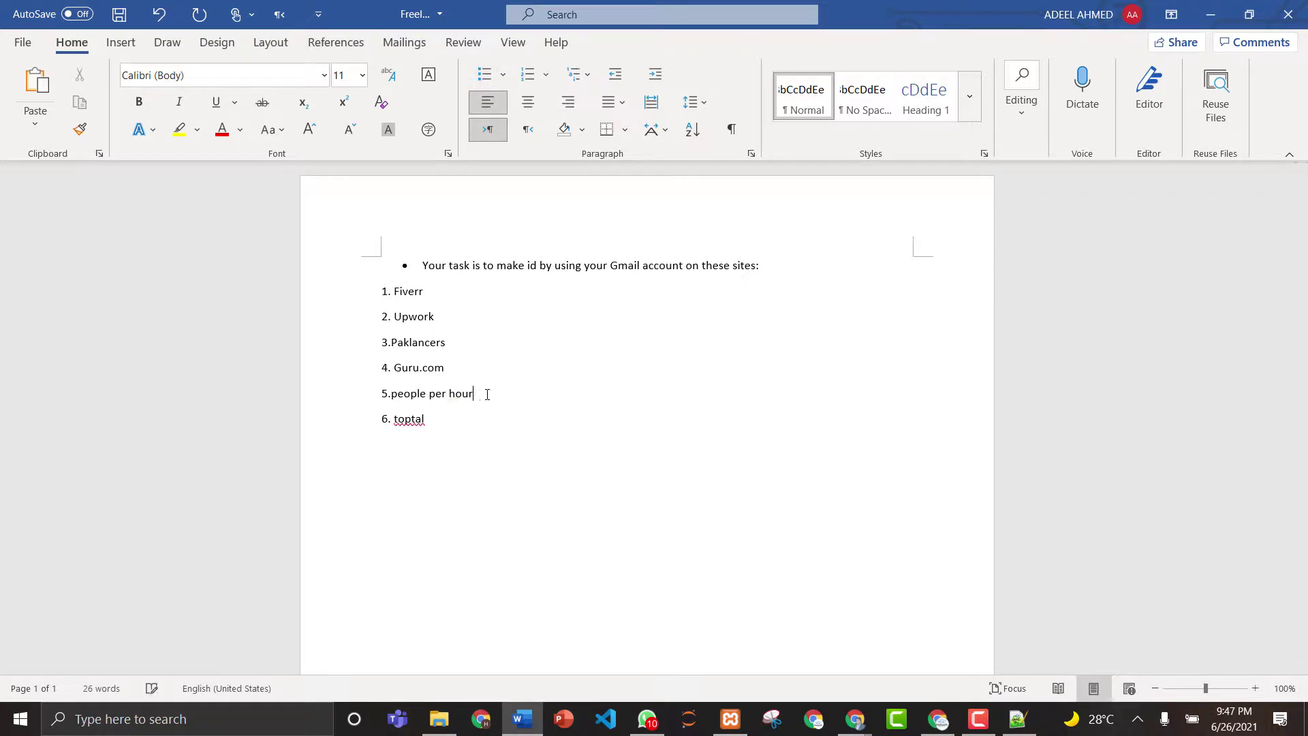
{"action": "right_click", "coordinate": [416, 418]}
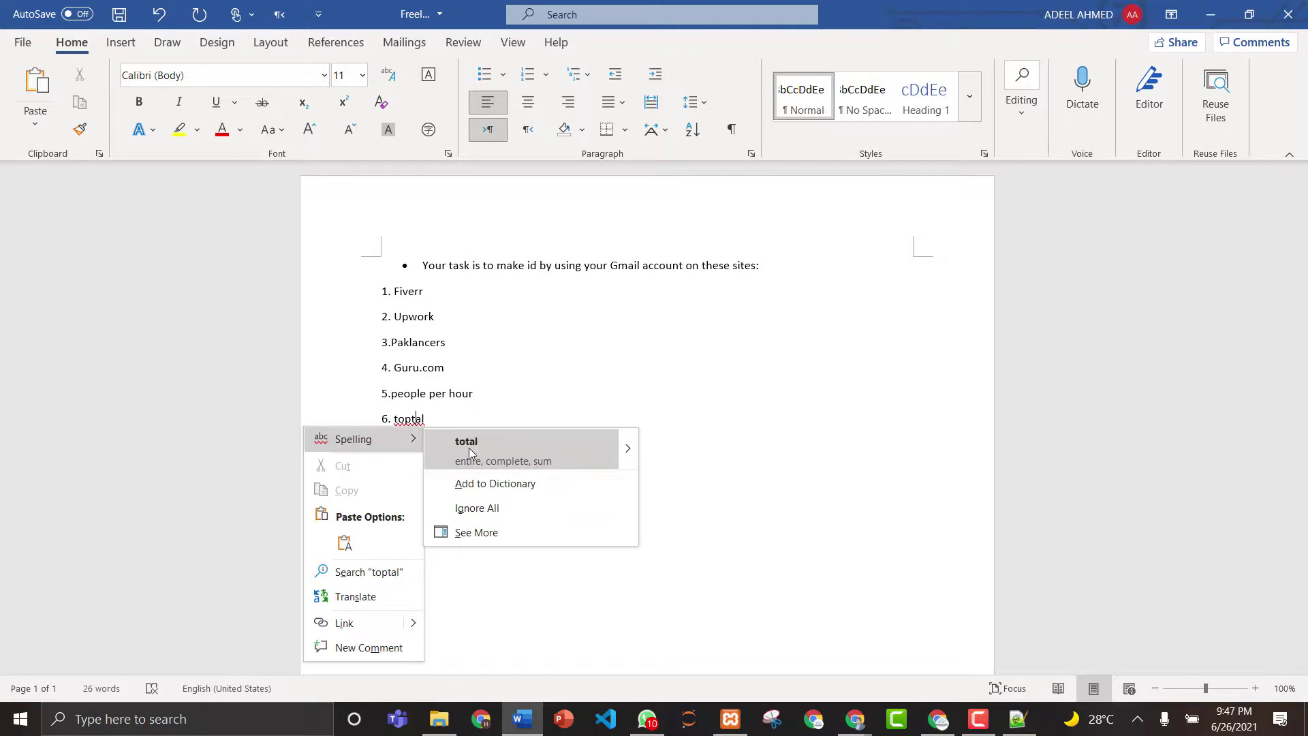
{"action": "left_click", "coordinate": [468, 448]}
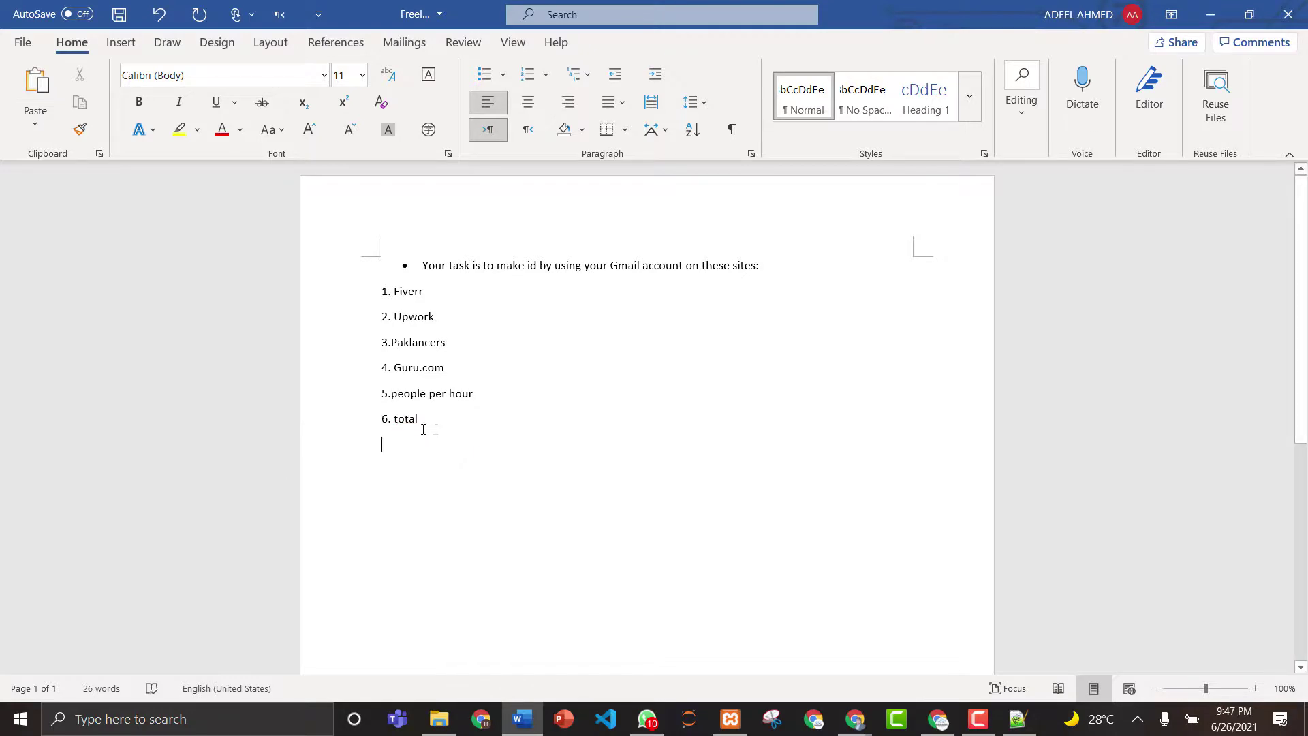
{"action": "key", "text": "Return"}
{"action": "type", "text": "7"}
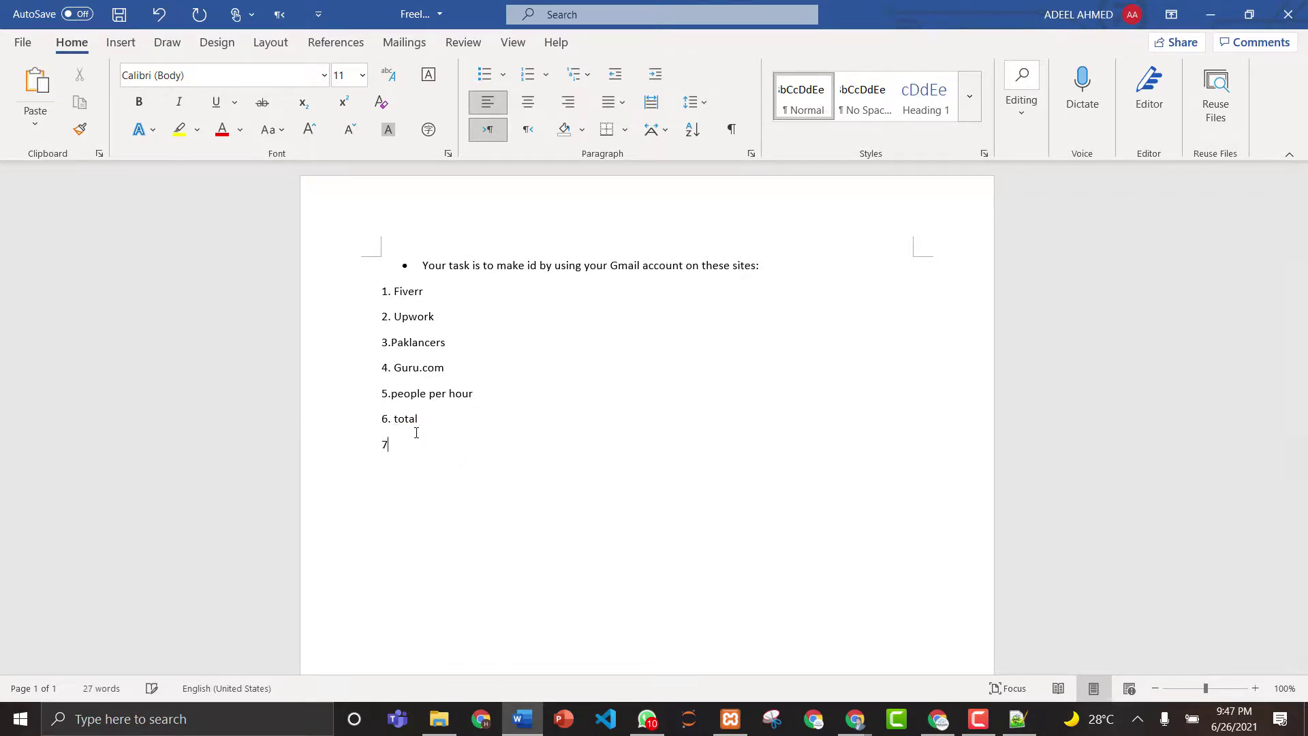
{"action": "type", "text": "/,free"}
{"action": "key", "text": "BackSpace"}
{"action": "key", "text": "BackSpace"}
{"action": "key", "text": "BackSpace"}
{"action": "key", "text": "BackSpace"}
{"action": "key", "text": "BackSpace"}
{"action": "type", "text": "freelancers.com"}
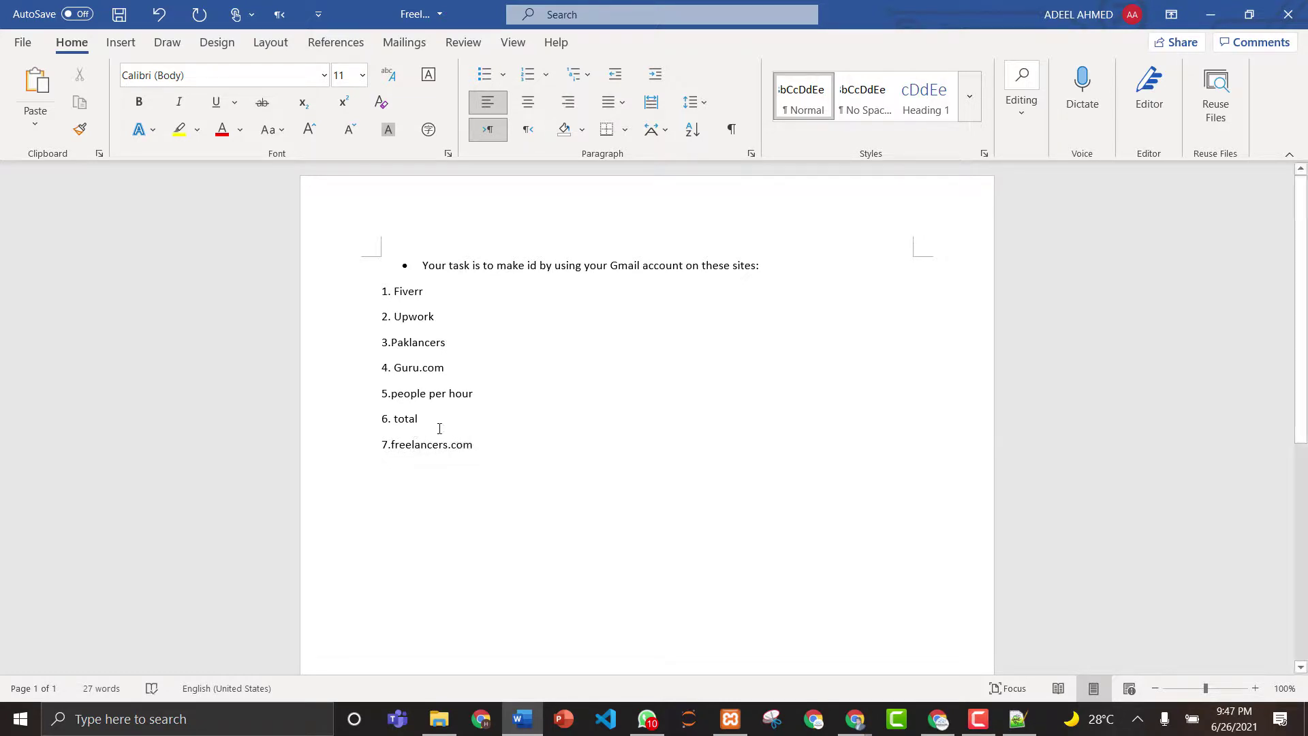
- Make the seven freelance site list entries bold at font size 12
{"action": "left_click_drag", "start_coordinate": [483, 451], "coordinate": [383, 291]}
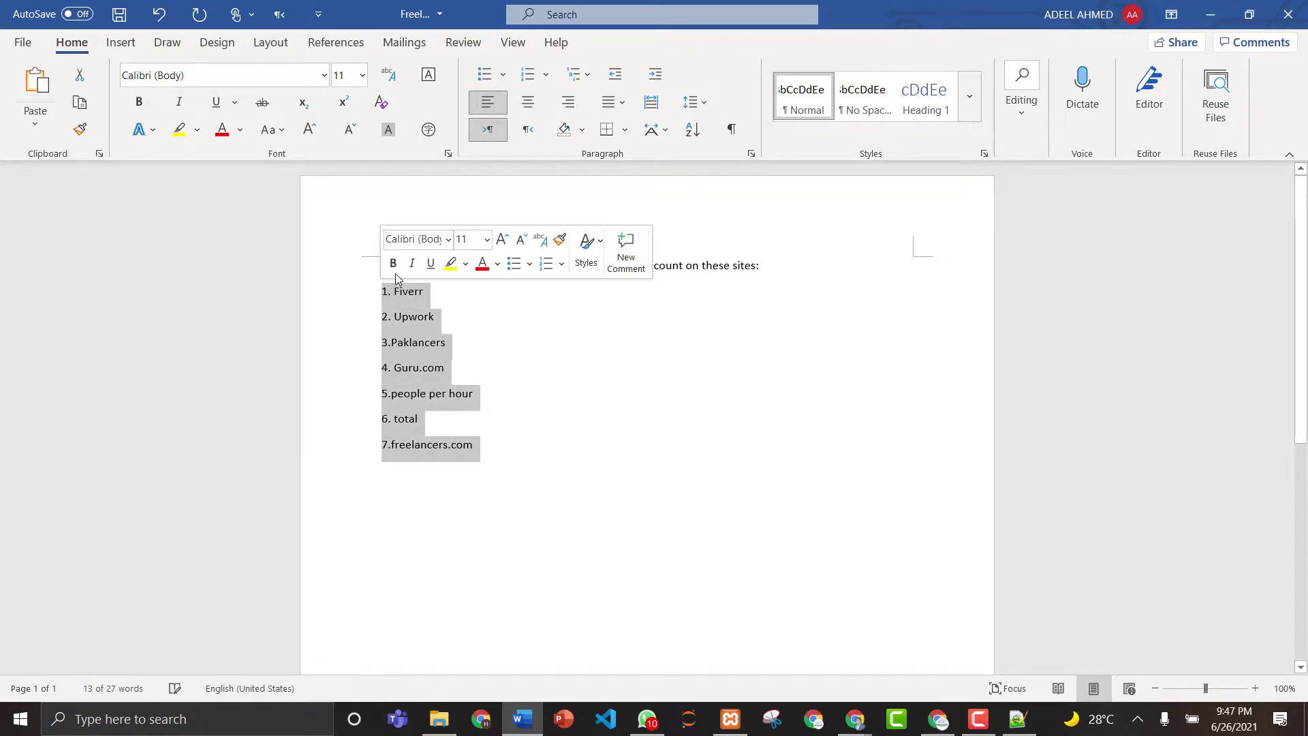
{"action": "left_click", "coordinate": [393, 263]}
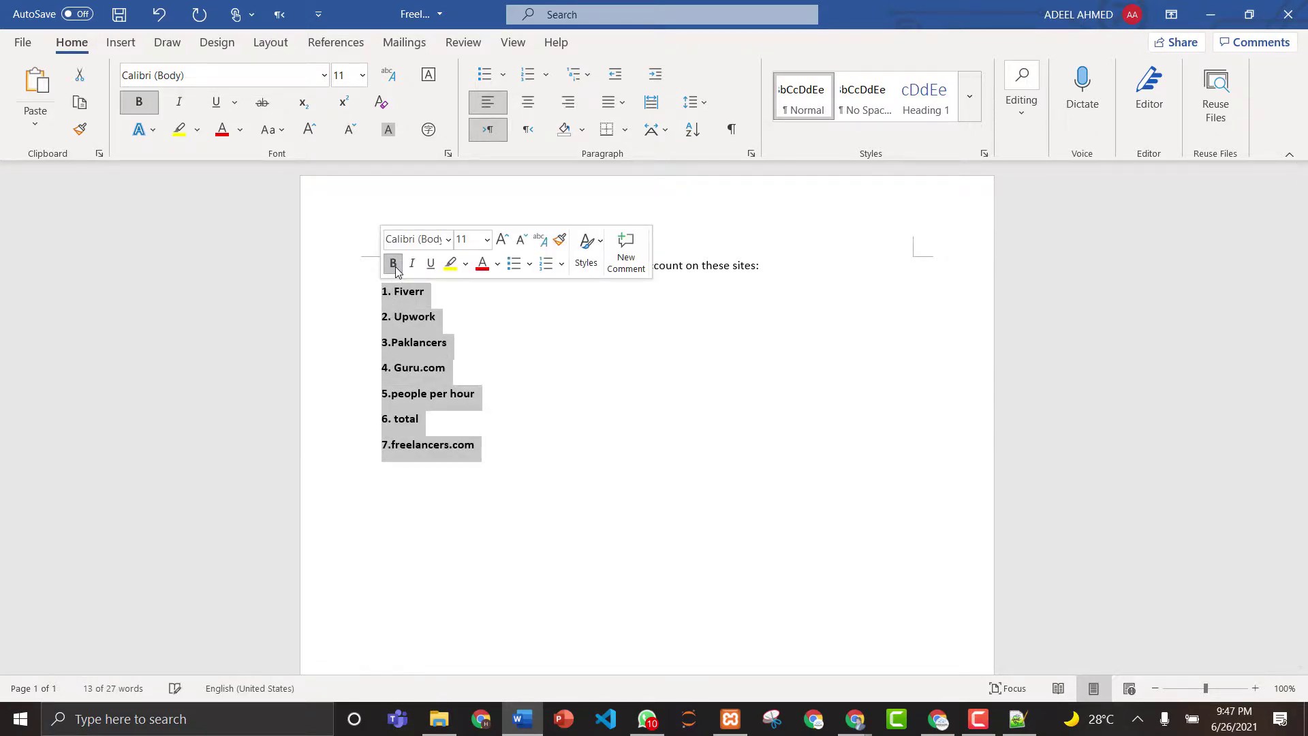
{"action": "left_click", "coordinate": [486, 239]}
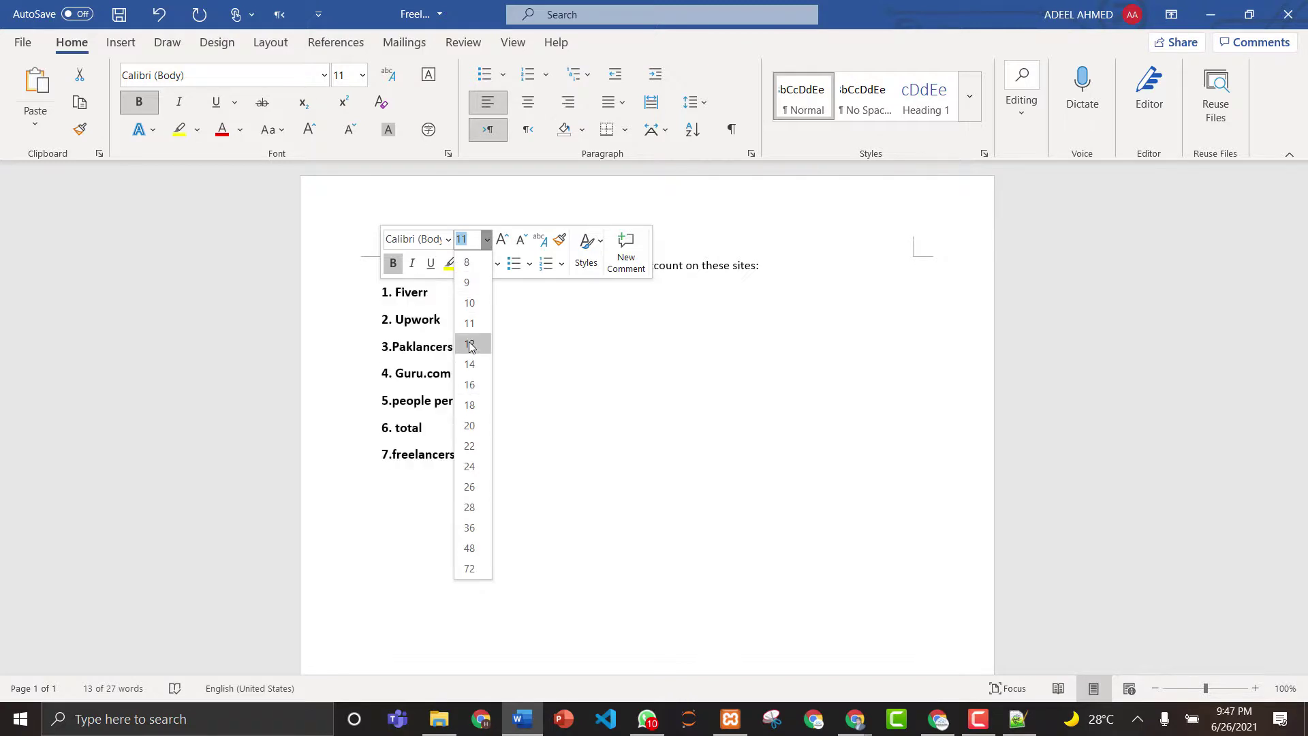
{"action": "left_click", "coordinate": [472, 343]}
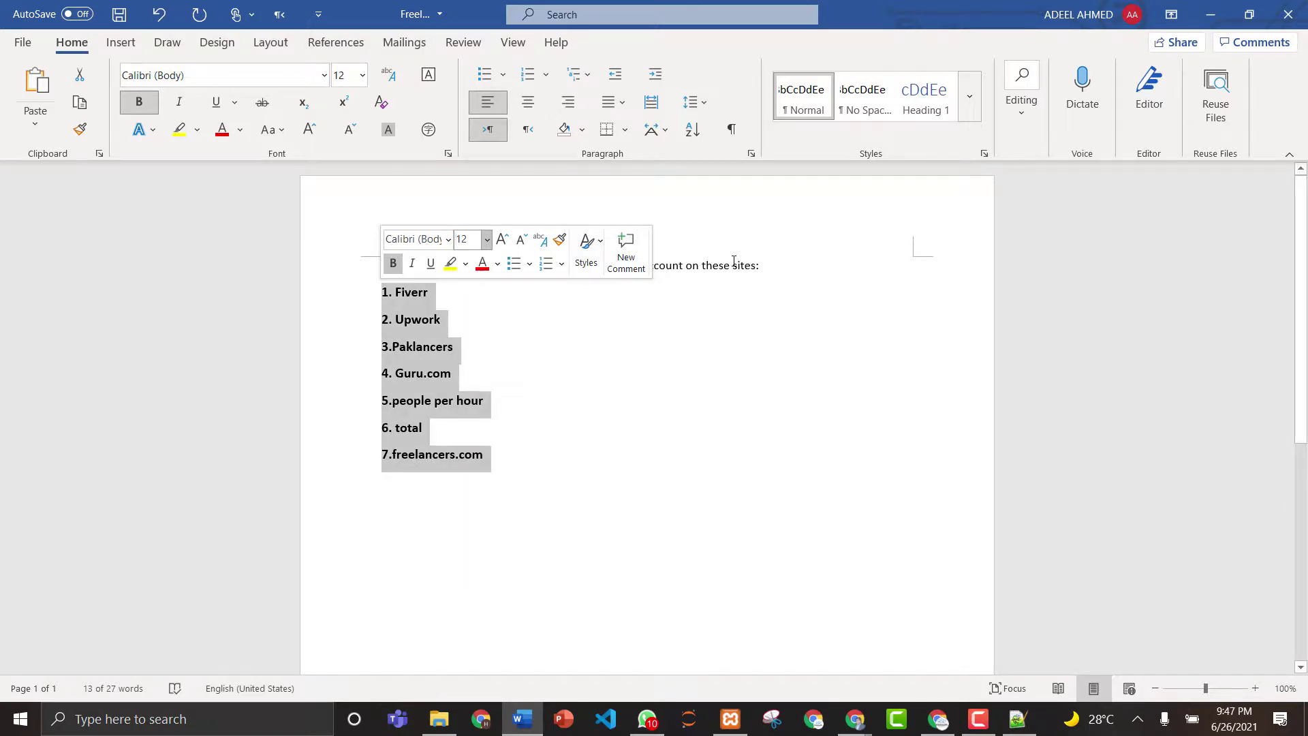
- Bold the instruction sentence and save the document
{"action": "left_click_drag", "start_coordinate": [762, 266], "coordinate": [418, 266]}
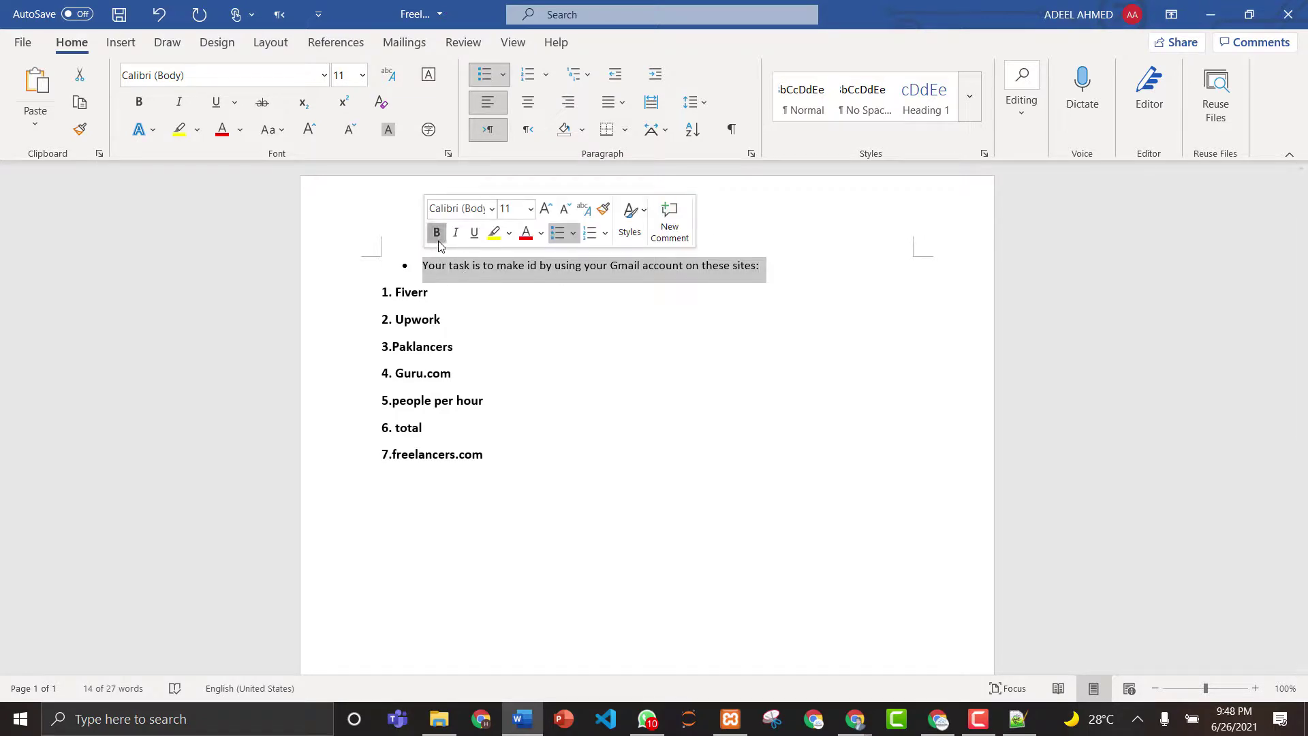
{"action": "left_click", "coordinate": [437, 232]}
{"action": "left_click", "coordinate": [452, 271]}
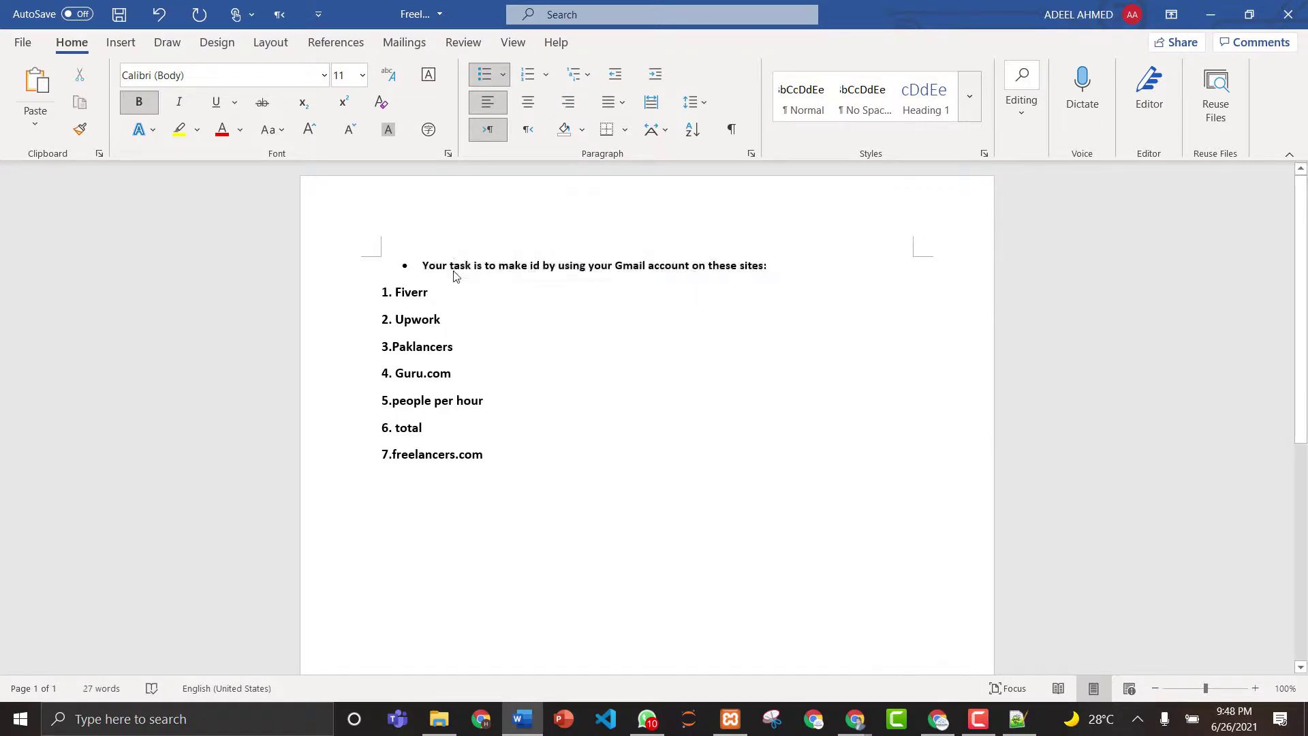
{"action": "key", "text": "ctrl+s"}
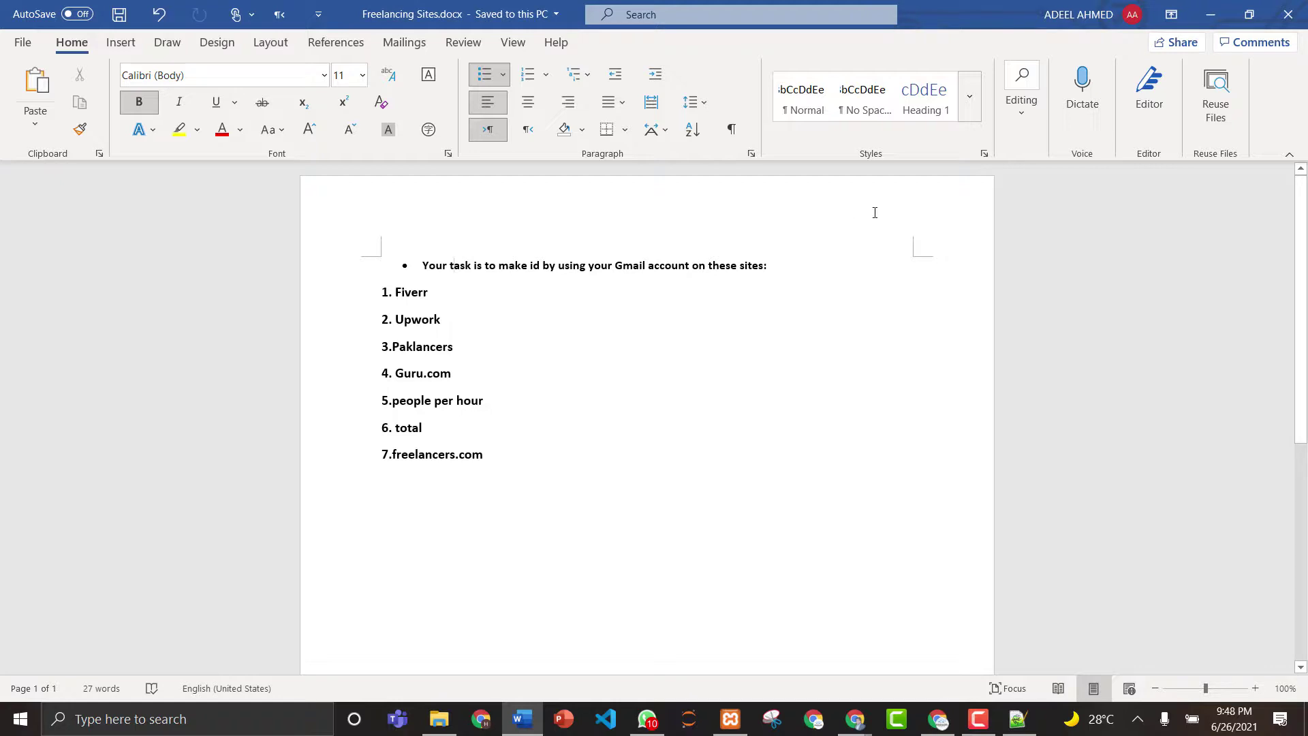